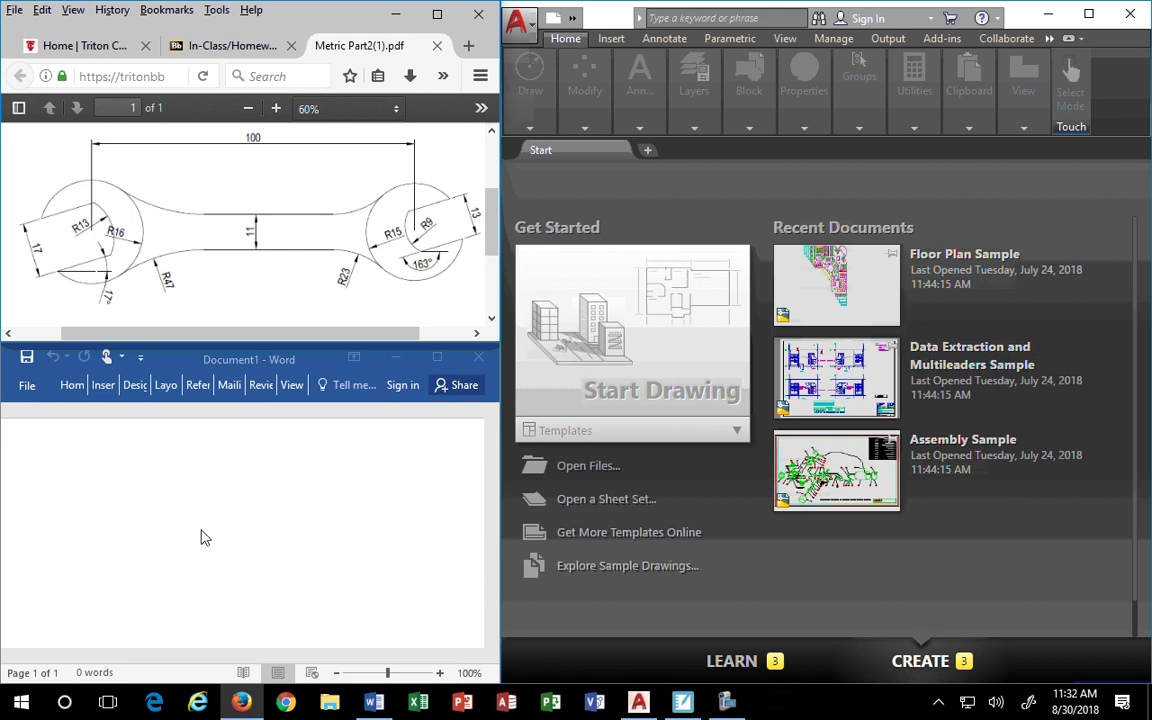
Type Line, Arcs, Circles, Trim and Offset one per line in the Word document.
left_click(120, 430)
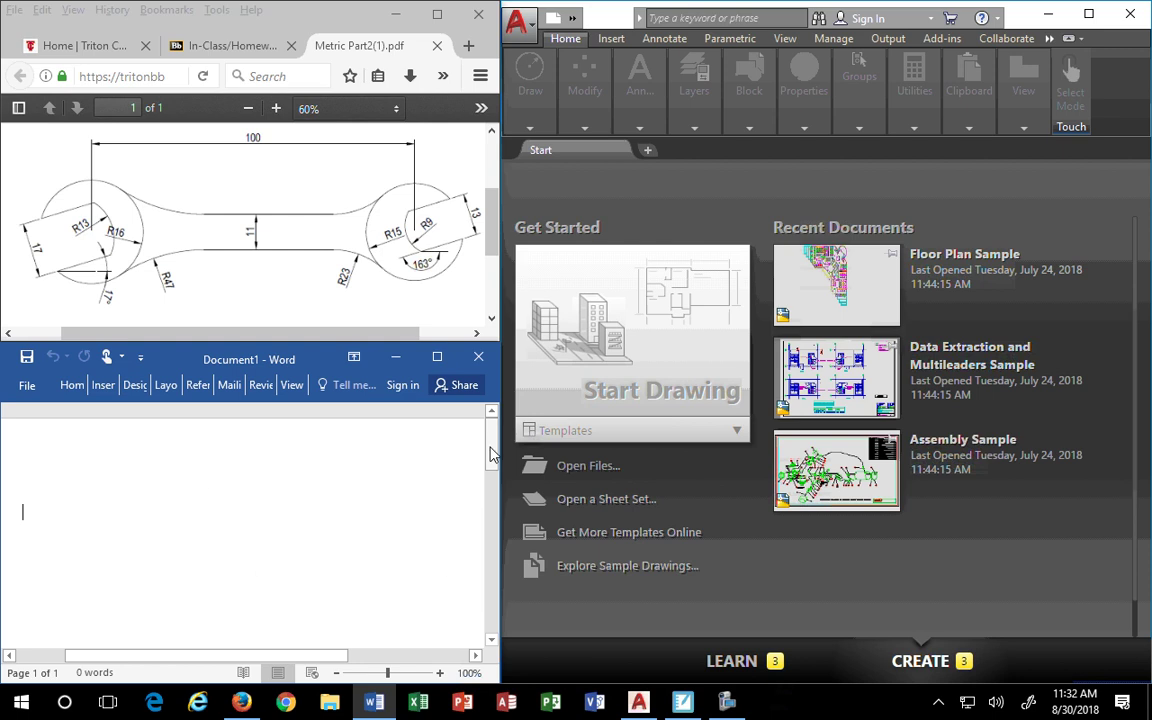
scroll(445, 455, "down", 1)
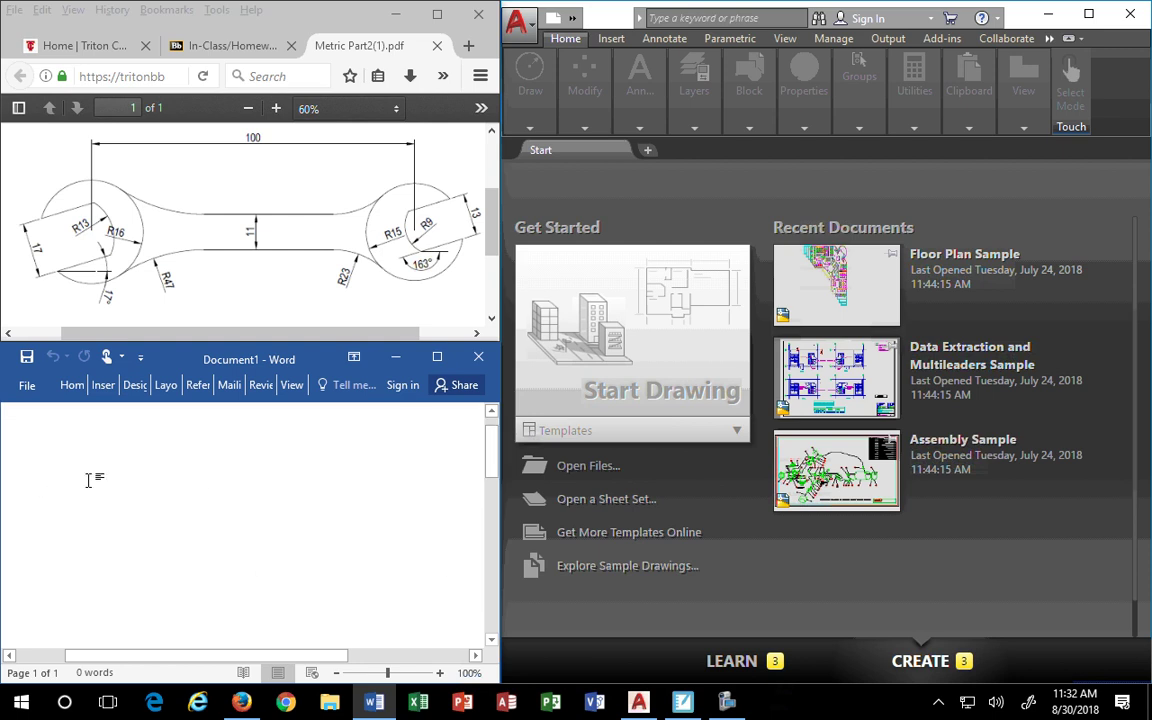
type("Lin")
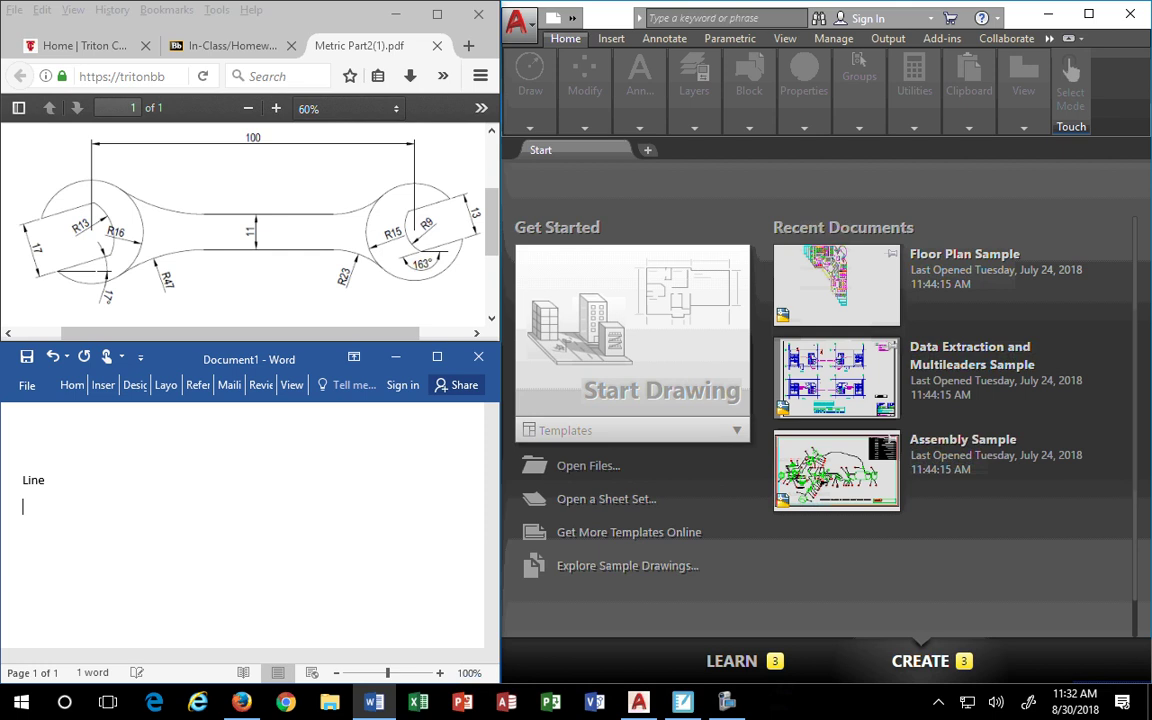
type("e")
key("Return")
type("Ar")
type("Cu")
type("r")
key("End")
key("Return")
type("Off")
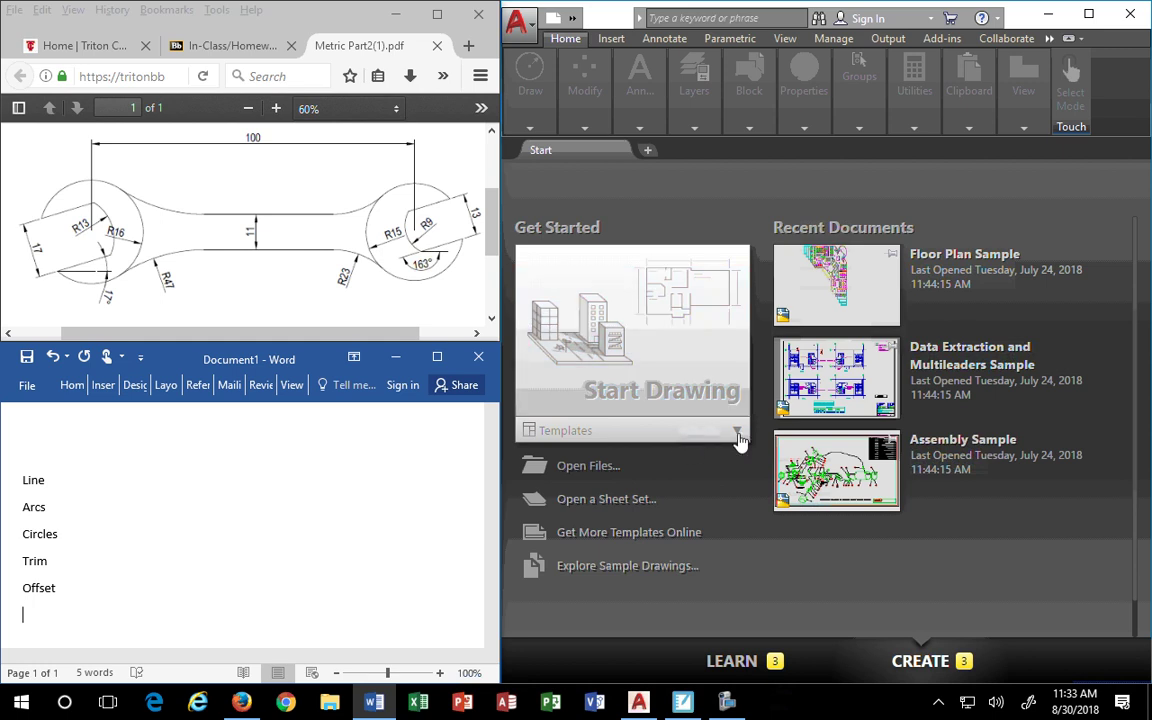
Expand the Start Drawing Templates list and scroll down to the acadiso.dwt template.
left_click(737, 435)
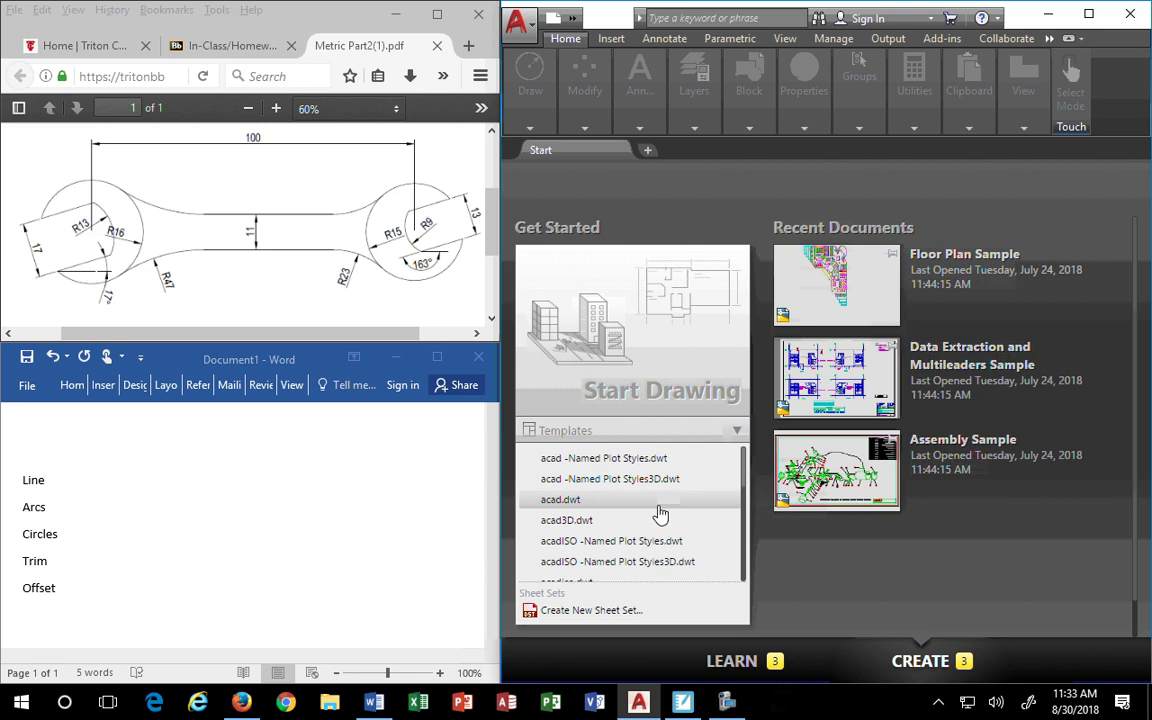
scroll(660, 513, "down", 2)
left_click_drag(742, 527, 747, 500)
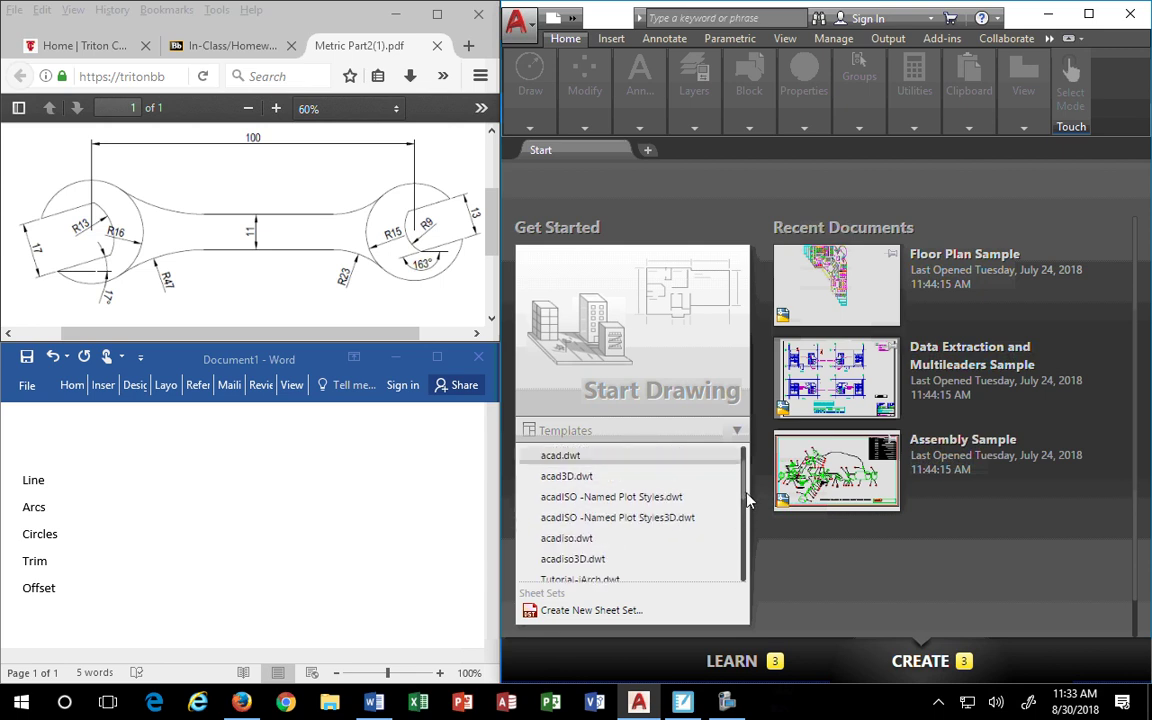
scroll(750, 501, "down", 2)
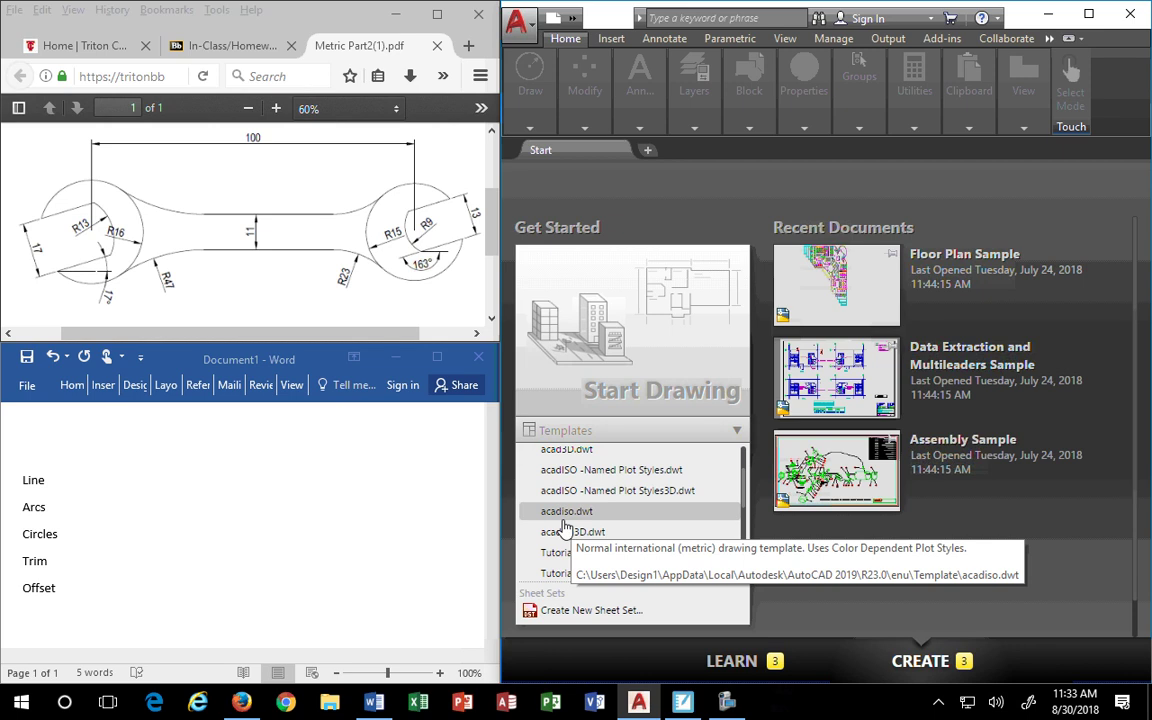
Start a new drawing from acadiso.dwt and return the ViewCube to the top view.
left_click(564, 520)
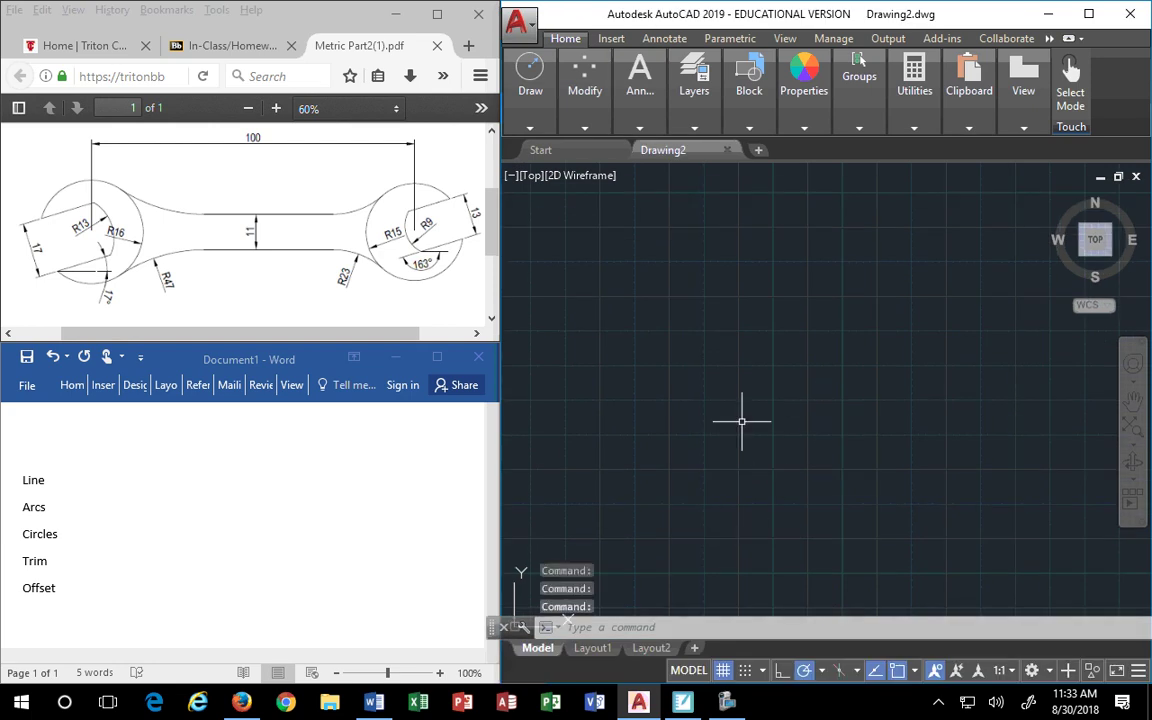
scroll(666, 417, "up", 1)
scroll(666, 417, "down", 1)
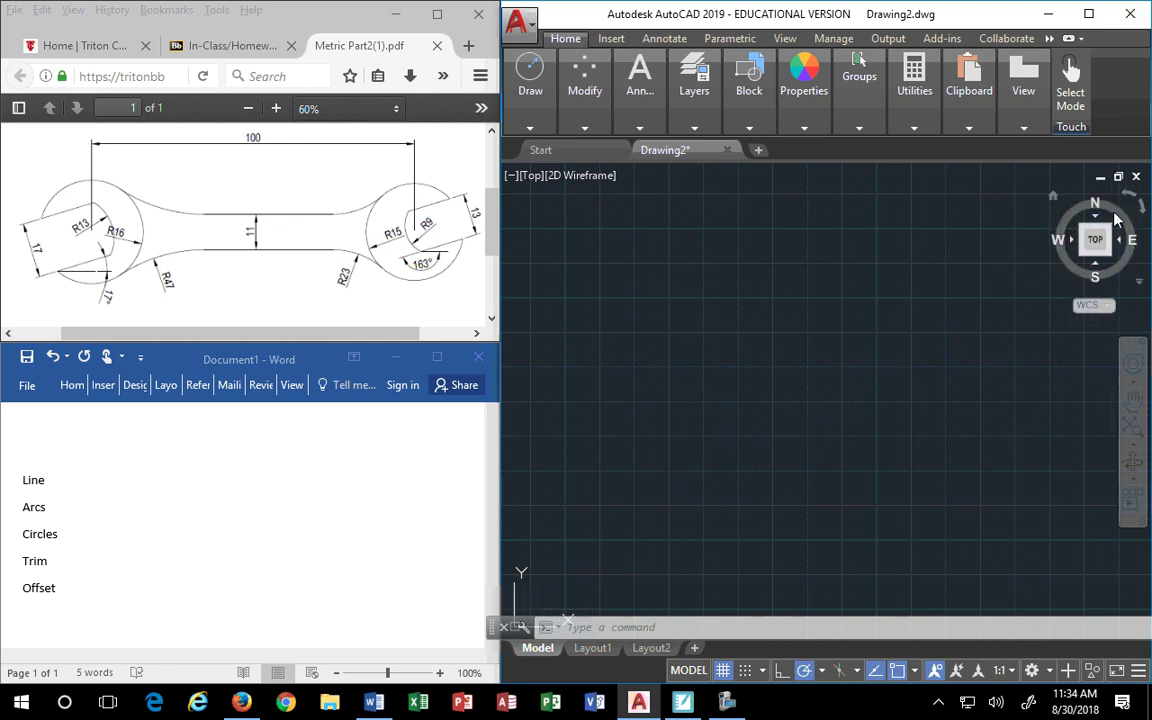
left_click(1053, 197)
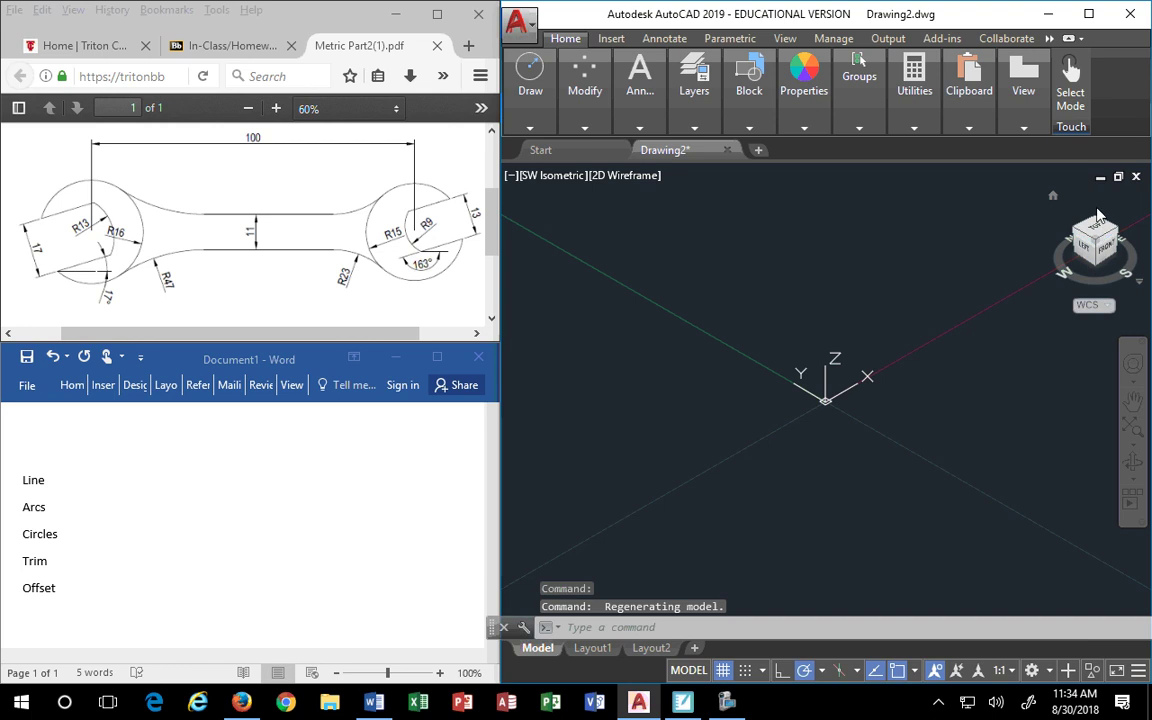
left_click(1053, 197)
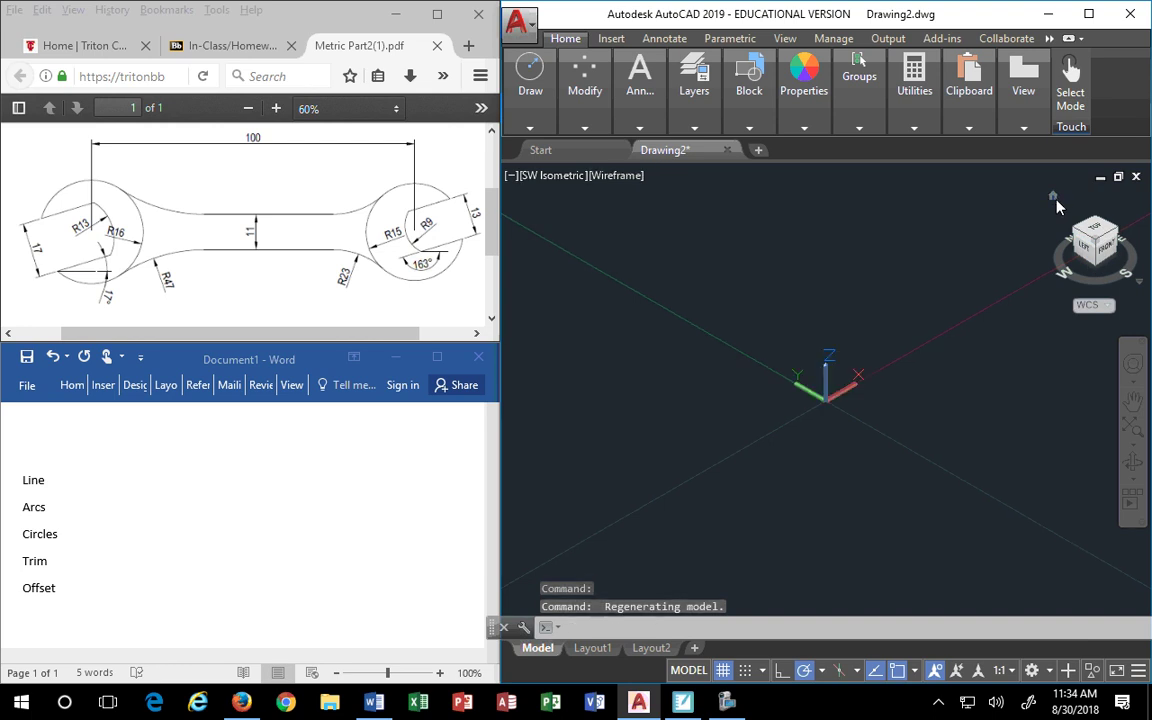
left_click(1092, 226)
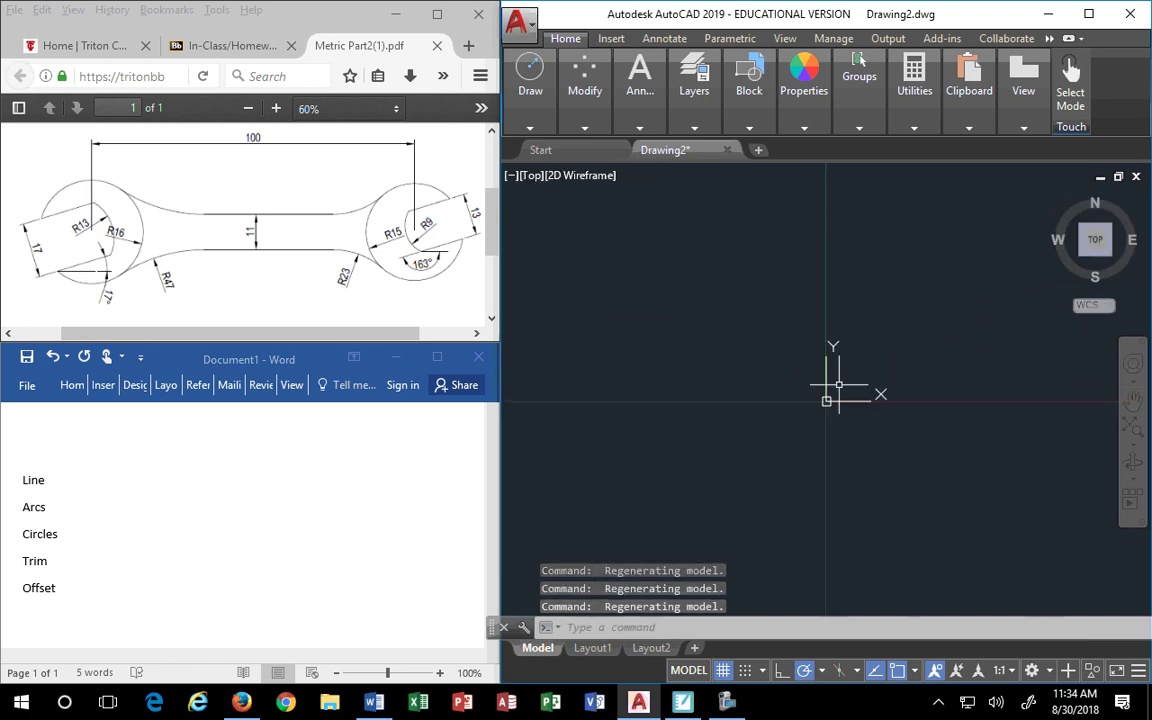
Pan the origin toward the lower left and open Drawing Units with UNITS.
mouse_move(787, 352)
middle_mouse_down()
mouse_move(764, 409)
mouse_move(617, 404)
mouse_move(712, 458)
mouse_move(684, 360)
middle_mouse_up()
scroll(765, 398, "down", 5)
scroll(697, 438, "up", 2)
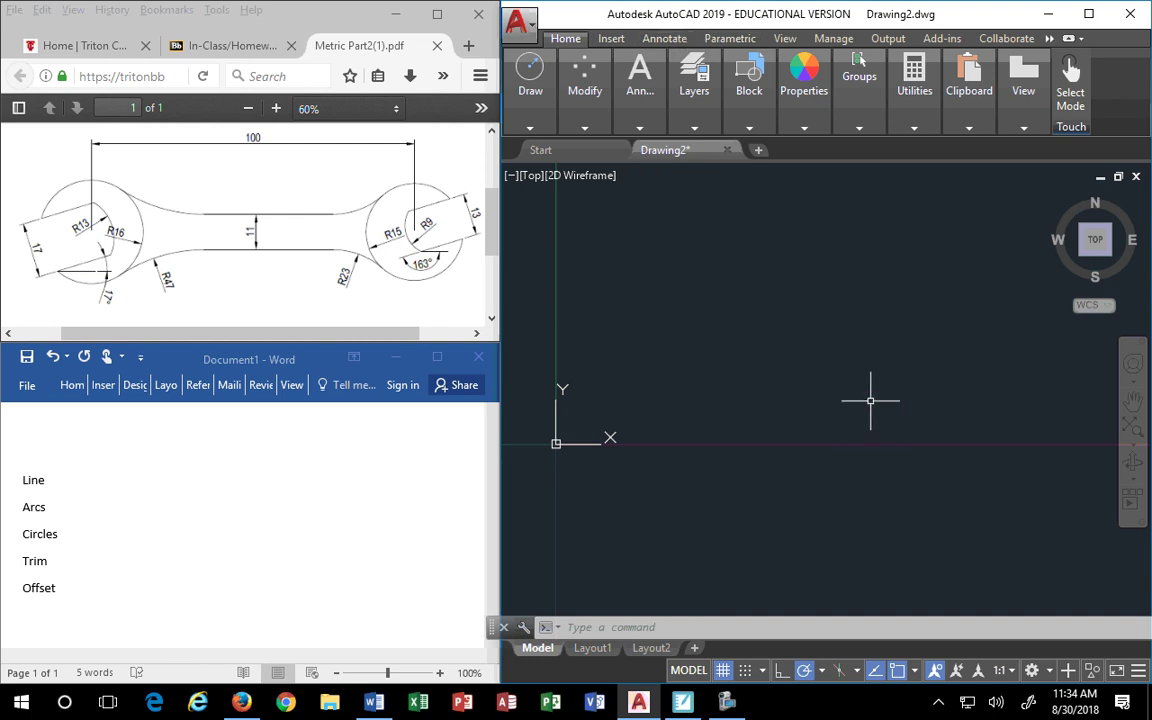
type("units")
key("Return")
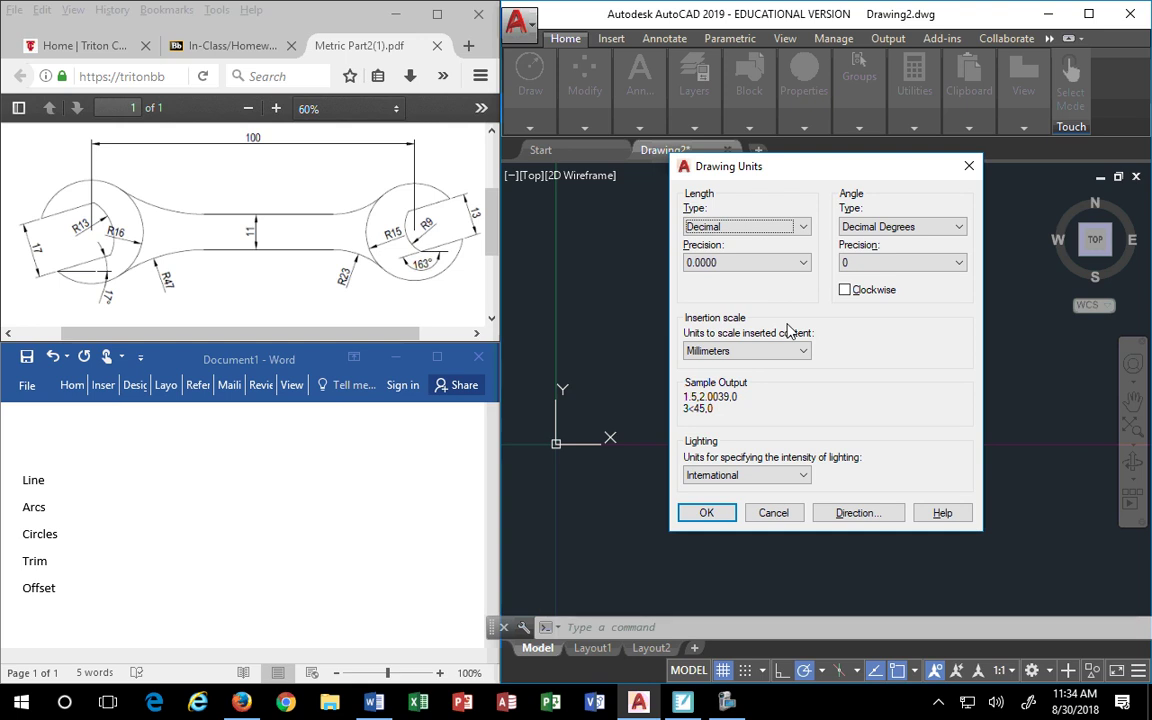
Close Drawing Units and create a new Drawing3 from the acad.dwt template.
left_click(772, 514)
left_click(772, 514)
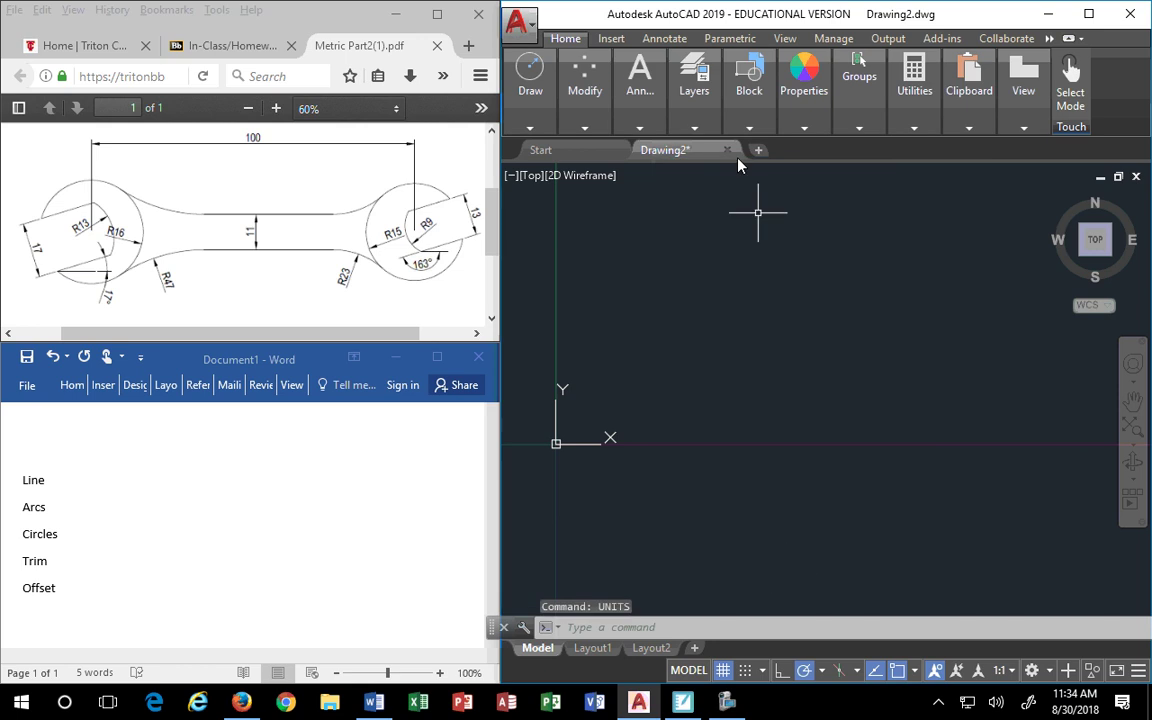
left_click(517, 30)
key("Escape")
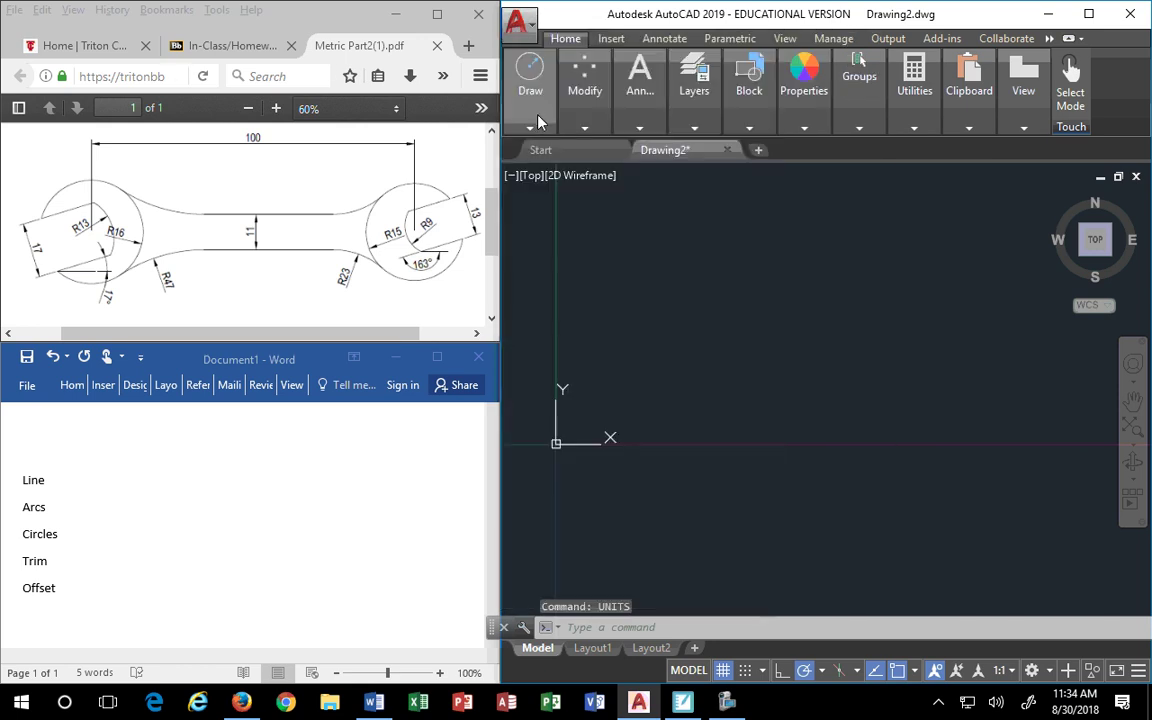
left_click(538, 121)
key("ctrl+n")
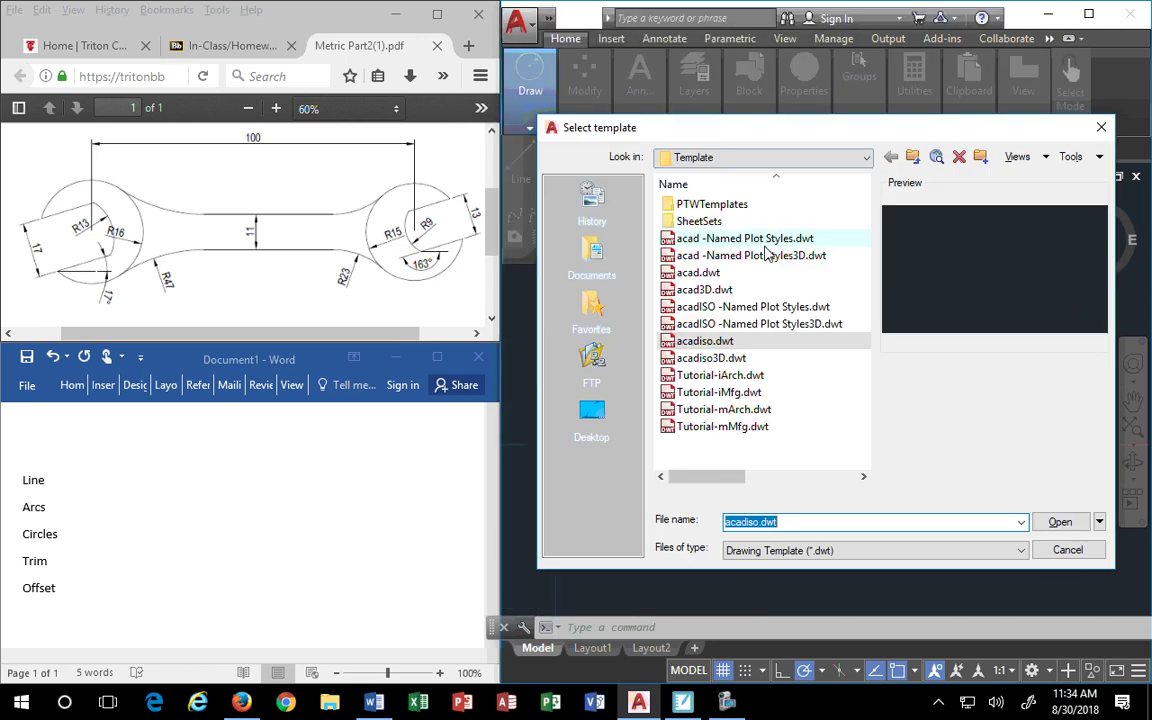
left_click(698, 272)
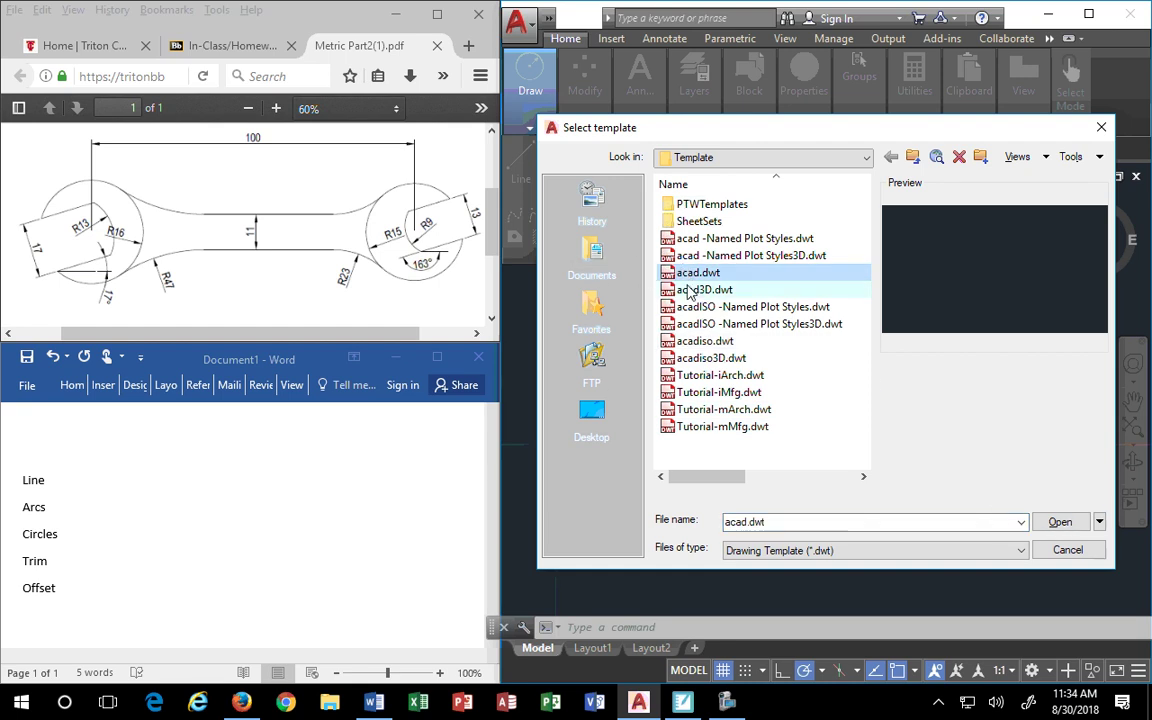
left_click(1060, 522)
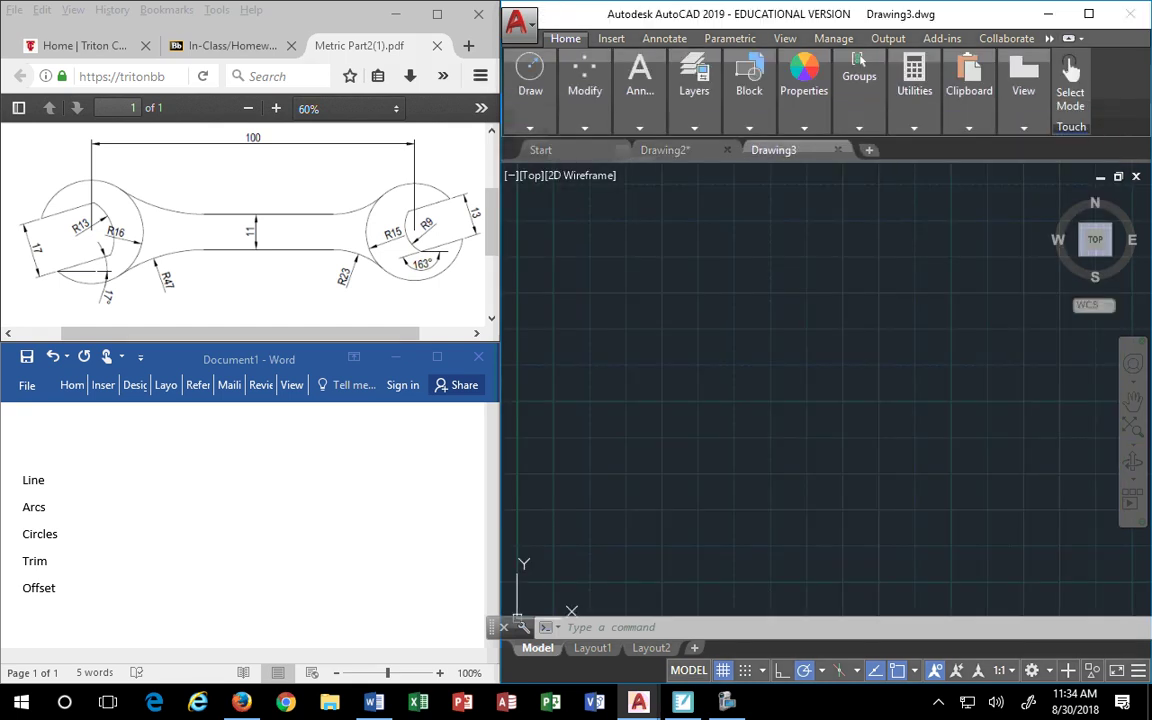
Compare the drawing units of Drawing3 and Drawing2 using the UN command.
type("units")
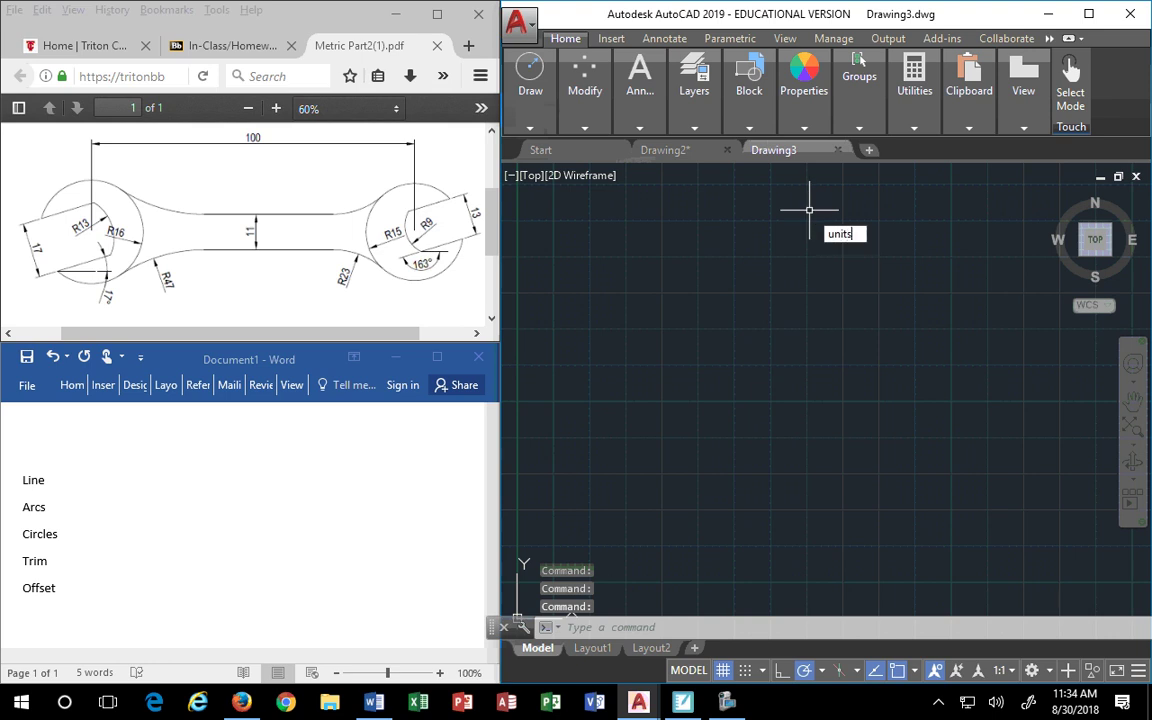
key("Return")
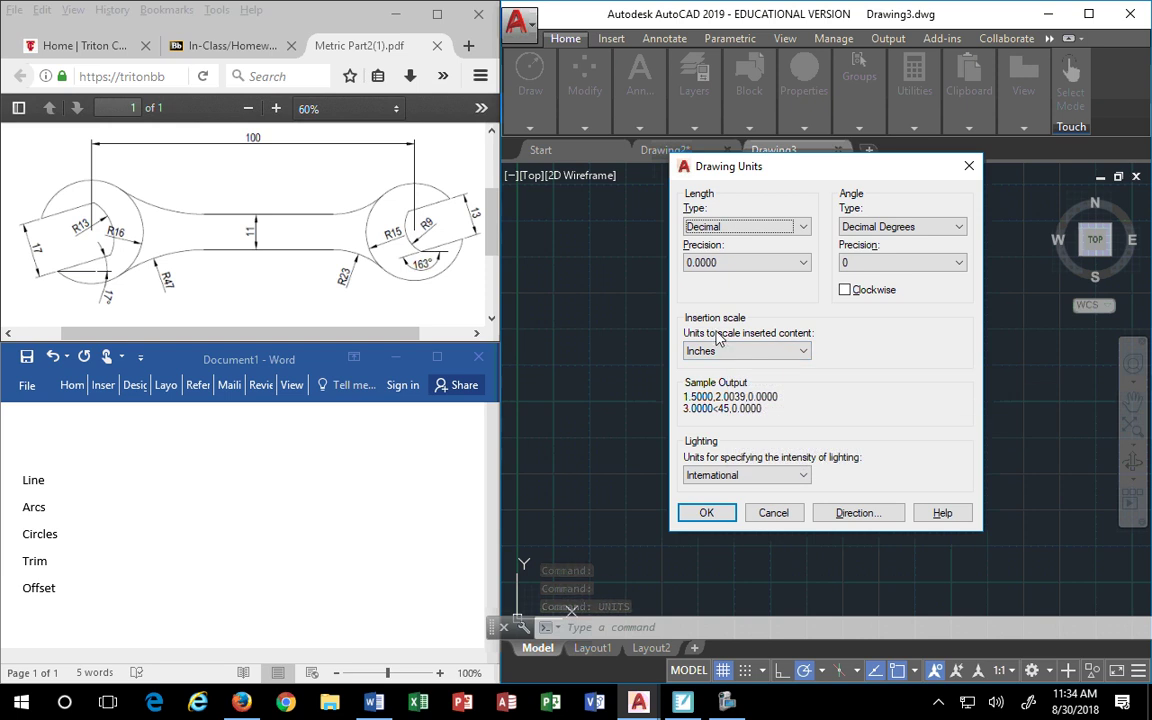
left_click(969, 168)
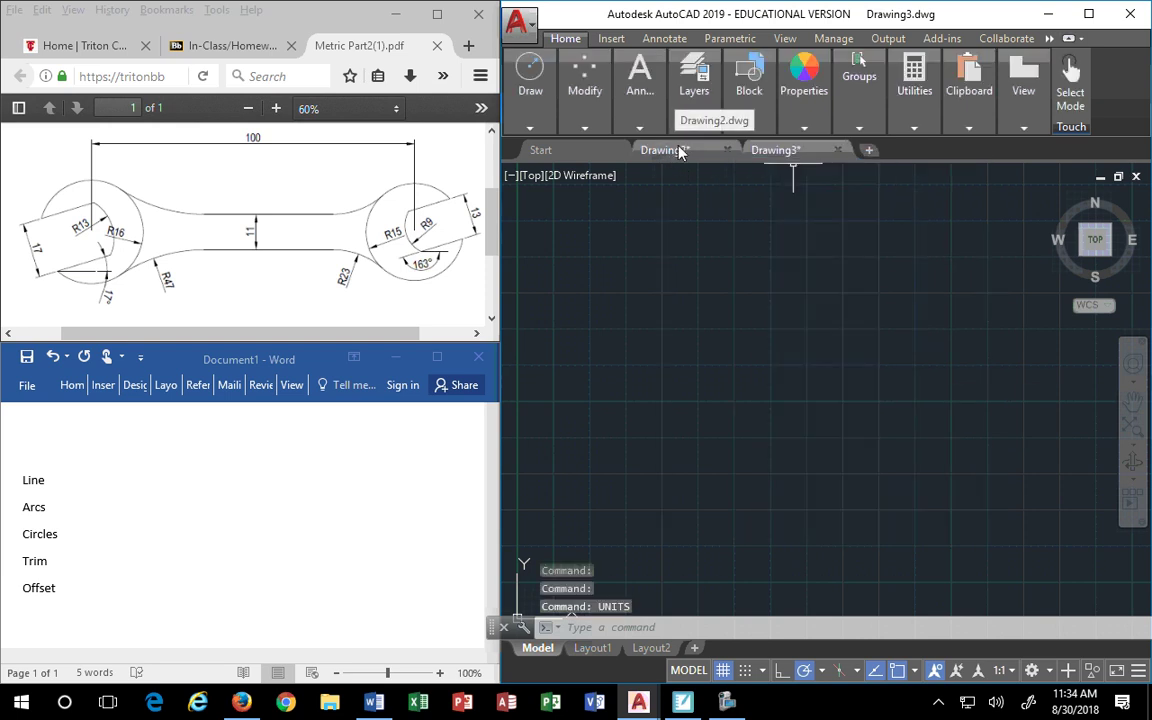
left_click(678, 152)
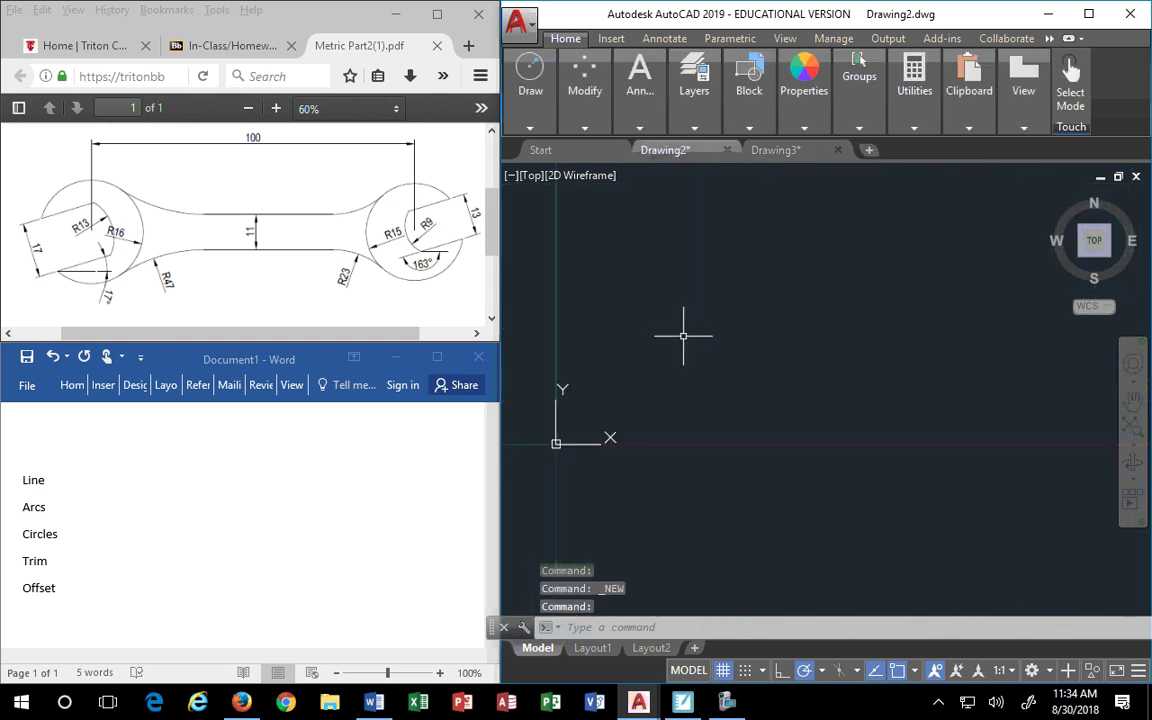
type("units")
key("Return")
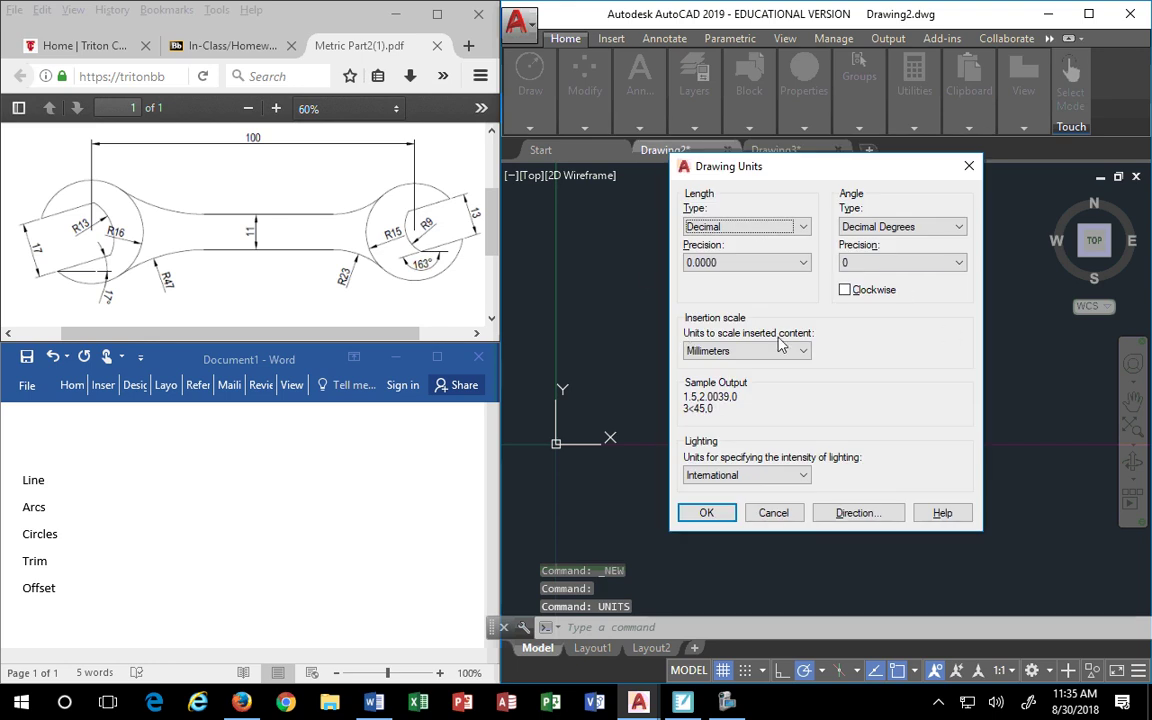
left_click(968, 166)
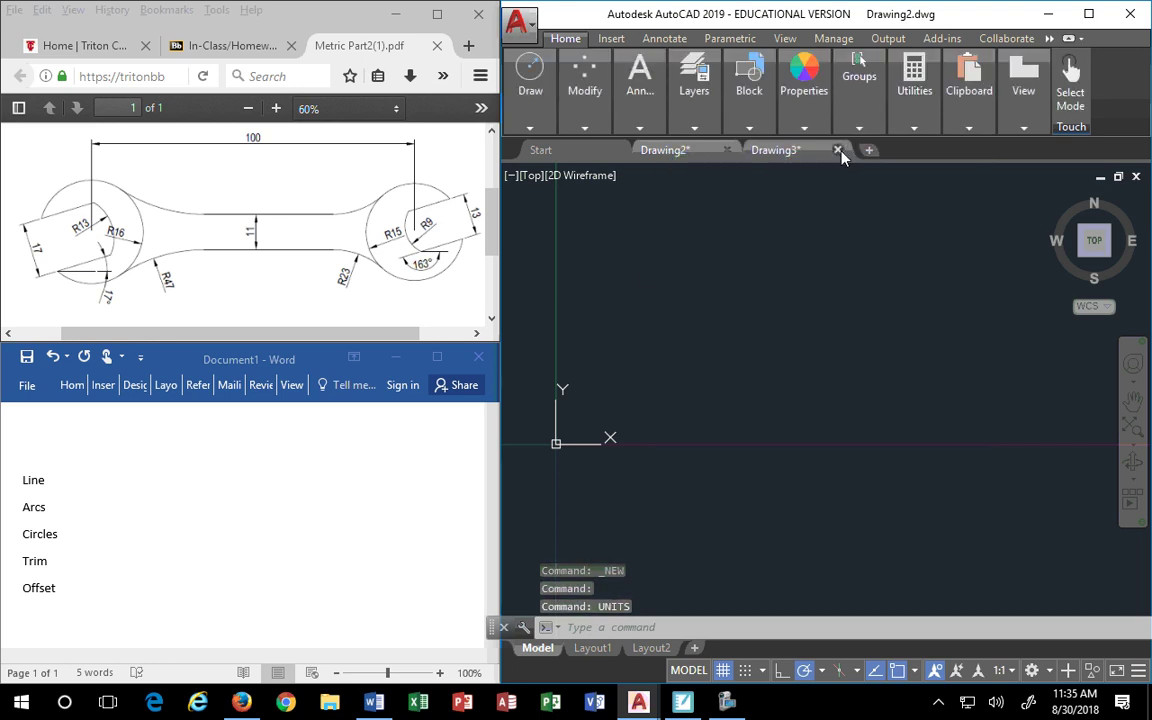
Close Drawing3 without saving it.
left_click(838, 150)
left_click(829, 390)
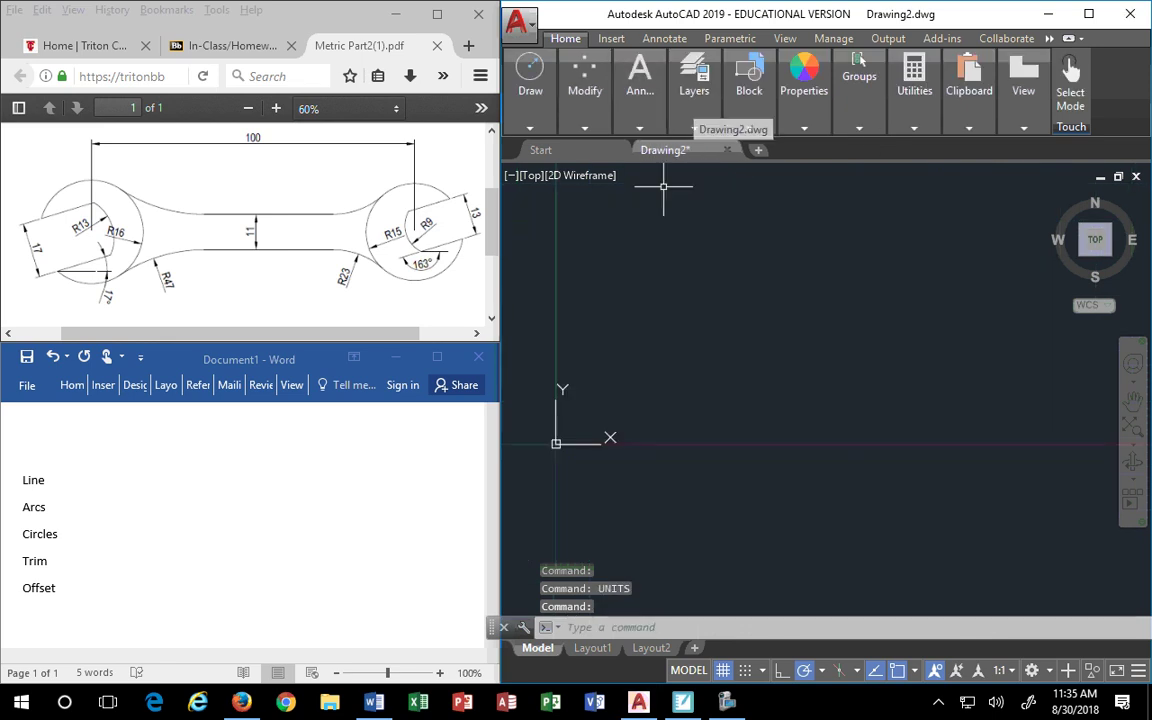
scroll(665, 392, "up", 2)
scroll(666, 400, "down", 5)
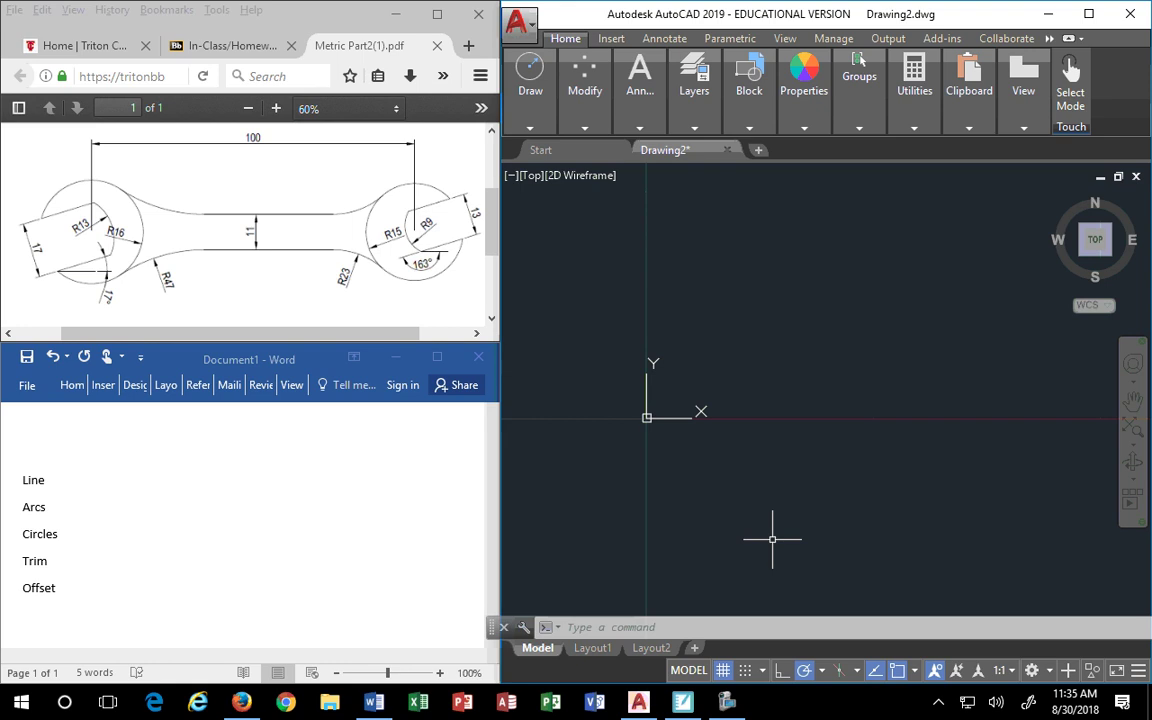
Start a Center, Radius circle from the Draw panel with its centre at 0,0.
left_click(530, 128)
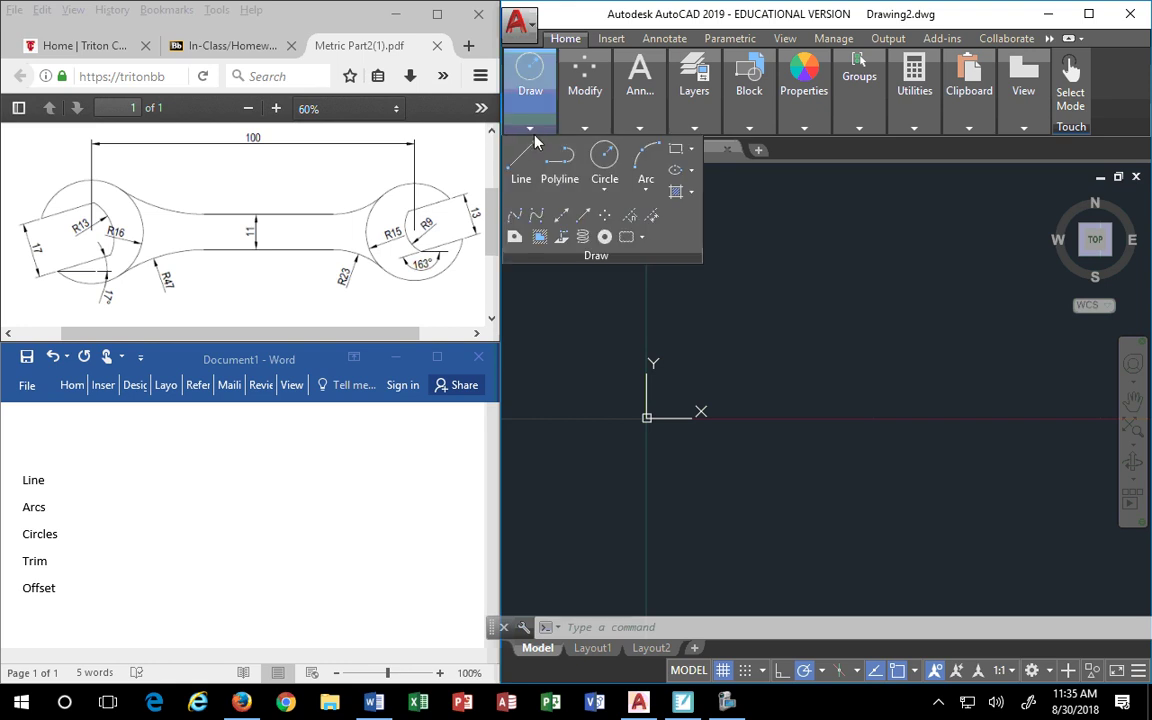
left_click(608, 162)
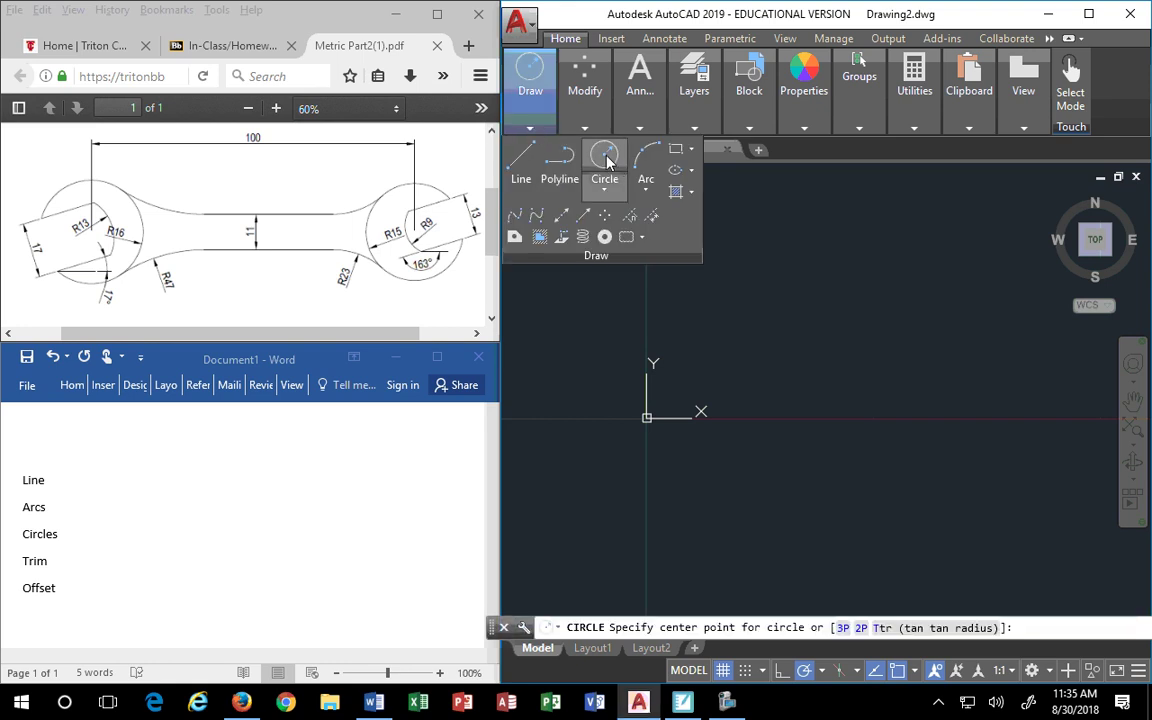
left_click(603, 186)
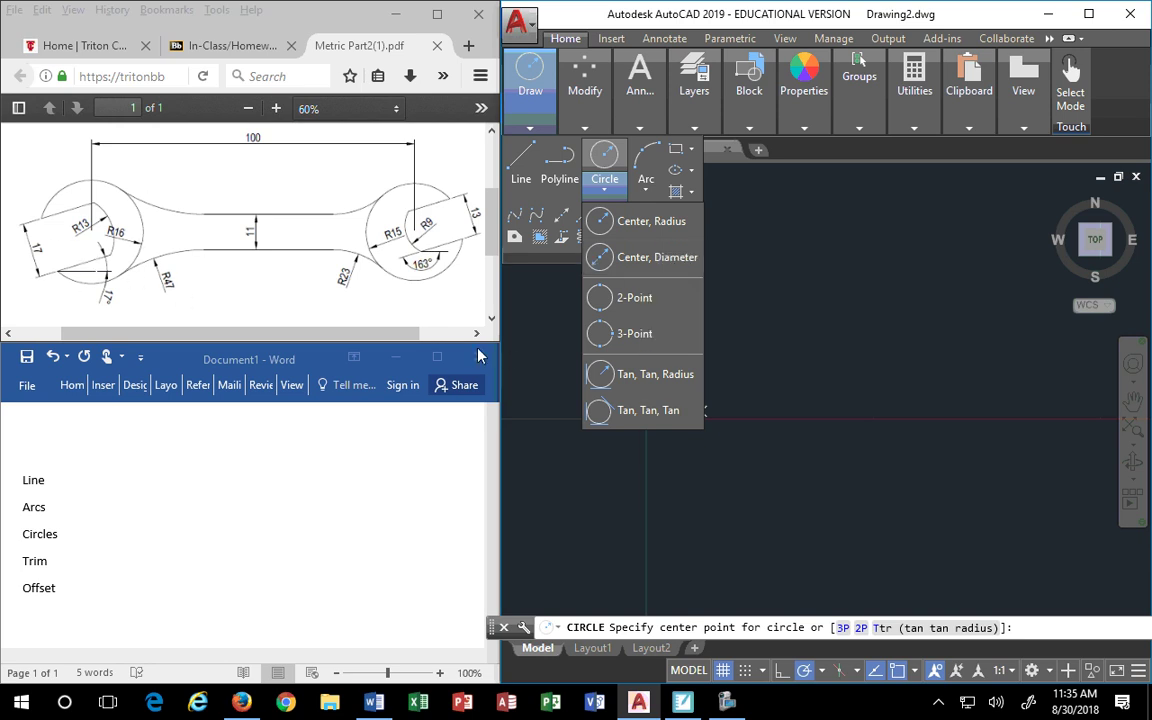
left_click(604, 186)
left_click(606, 190)
left_click(606, 222)
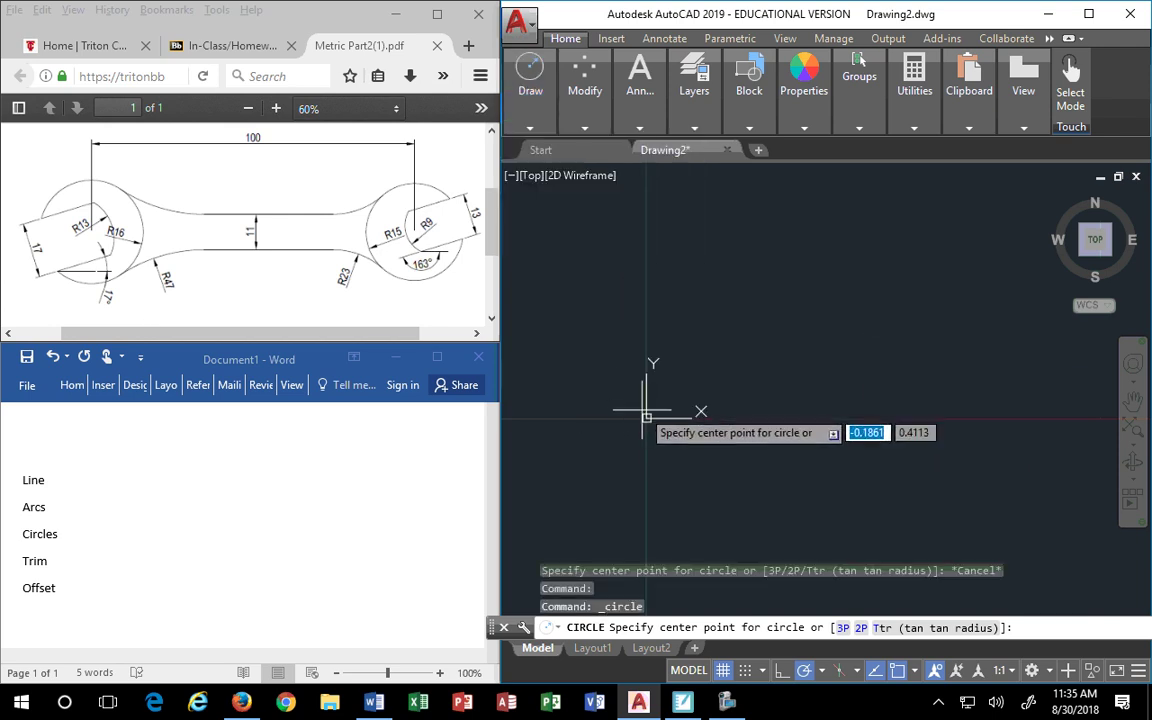
type("0,0")
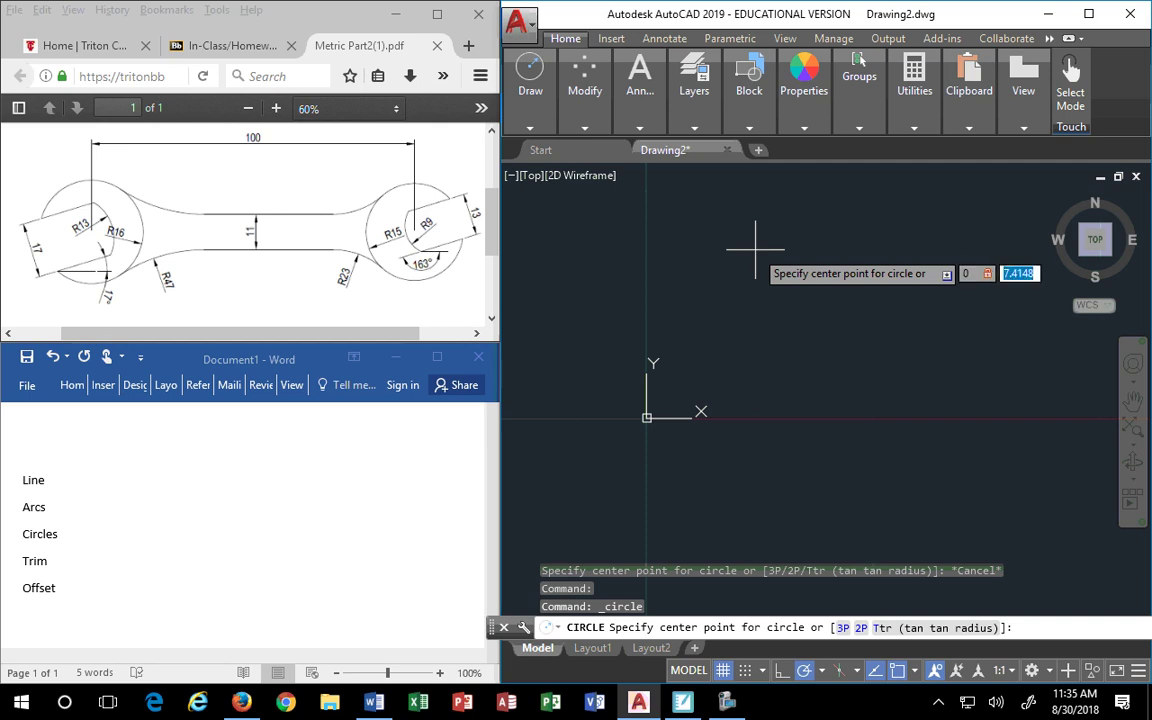
key("Return")
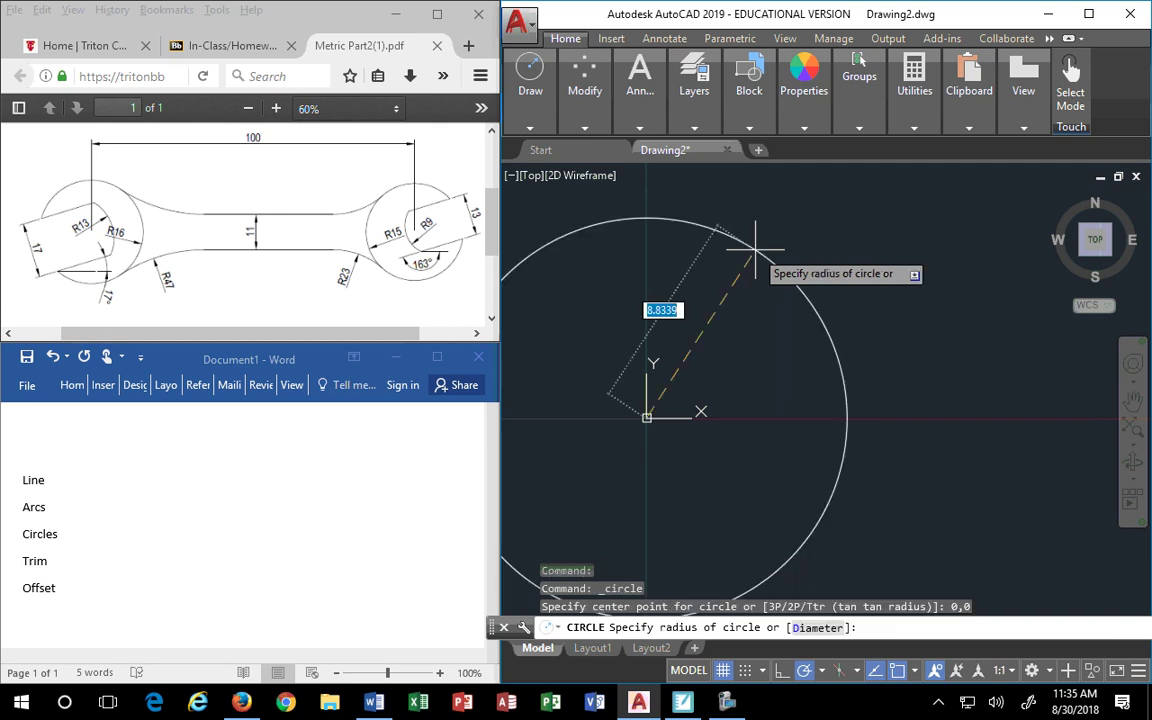
Give the circle a radius of 16 and pan it toward the upper left.
scroll(786, 288, "up", 1)
scroll(790, 292, "down", 1)
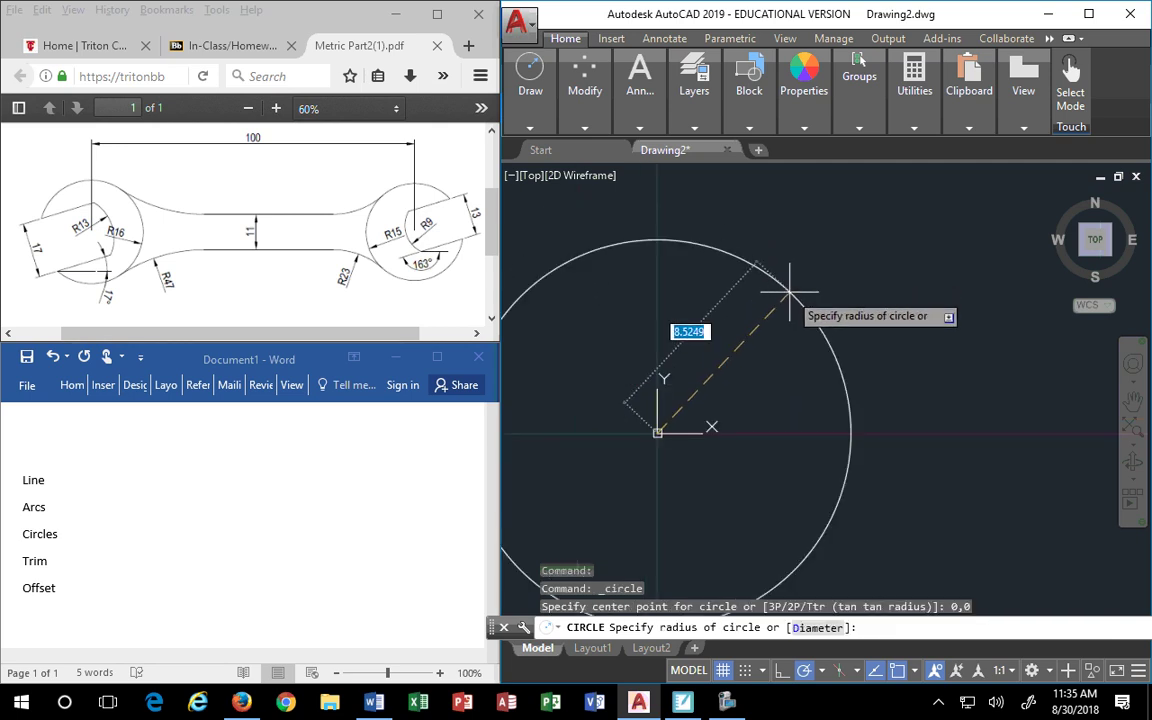
scroll(790, 292, "down", 1)
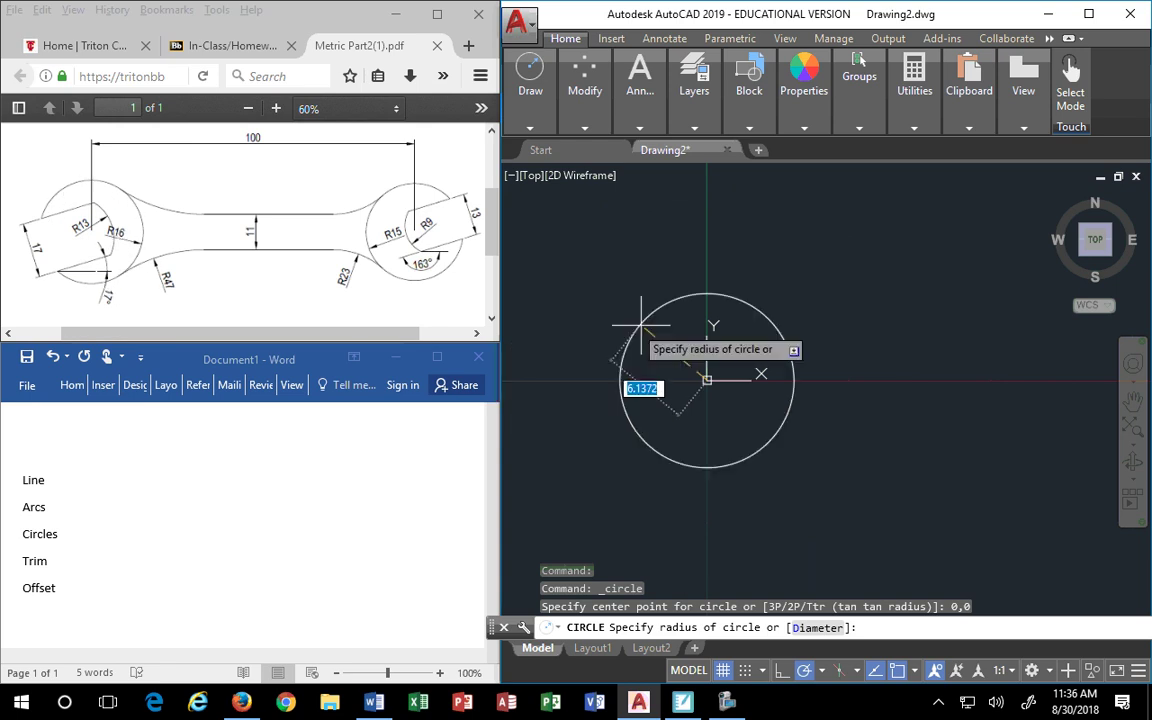
type("16")
key("Return")
scroll(781, 481, "down", 3)
scroll(781, 481, "down", 2)
middle_click_drag(892, 507, 710, 334)
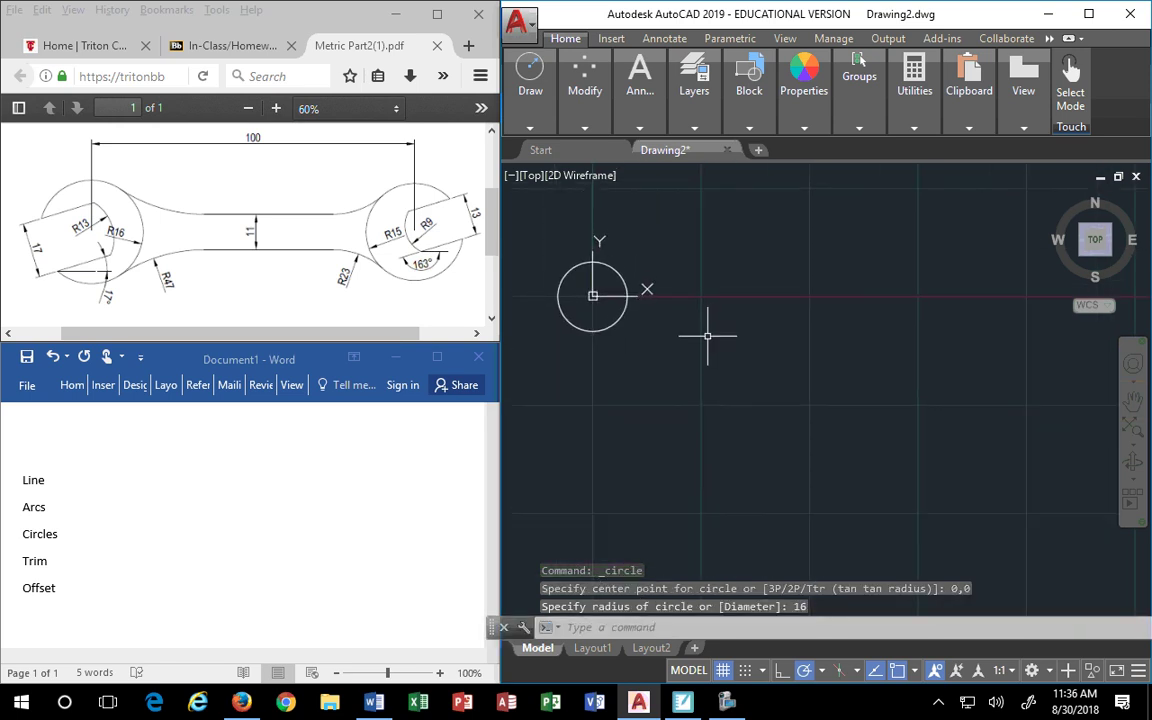
Draw a 100-unit horizontal line starting from the first circle's centre.
mouse_move(530, 90)
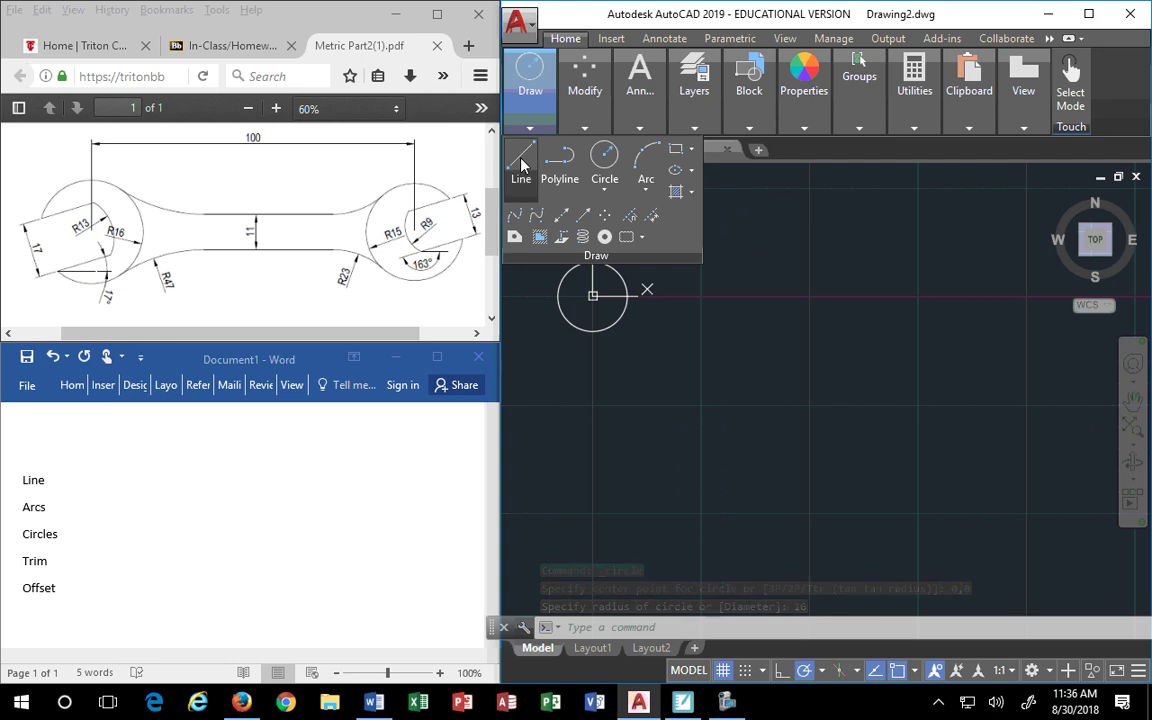
left_click(521, 165)
left_click(593, 296)
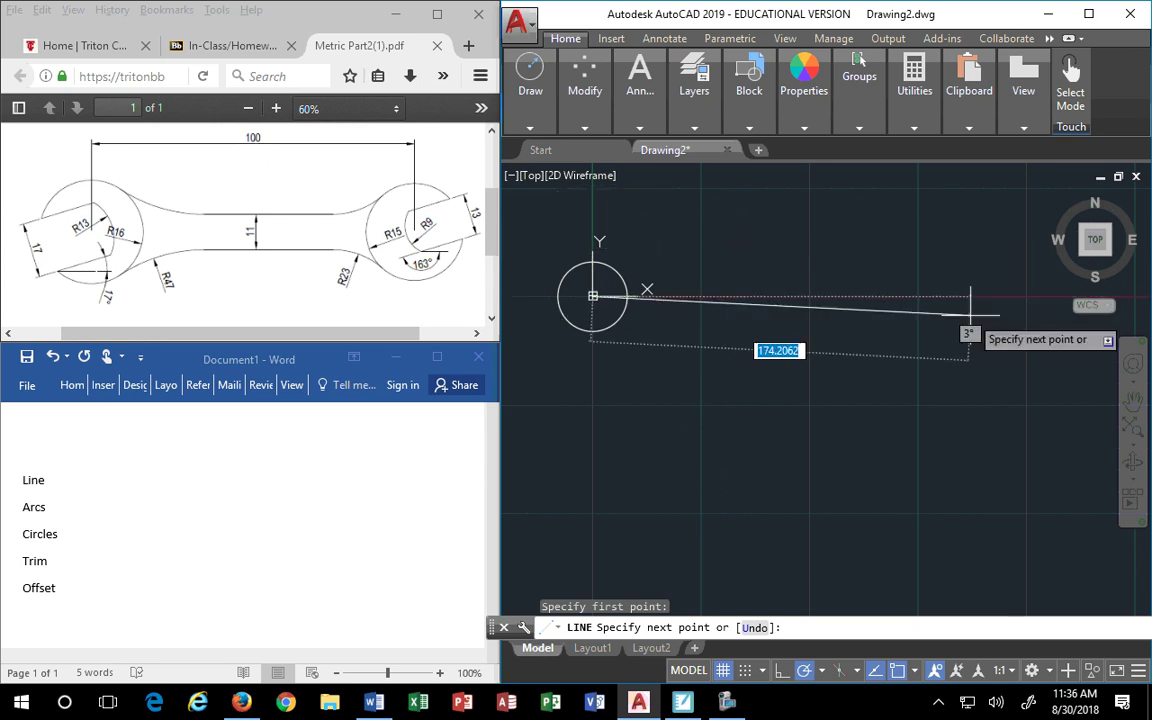
type("100")
key("Return")
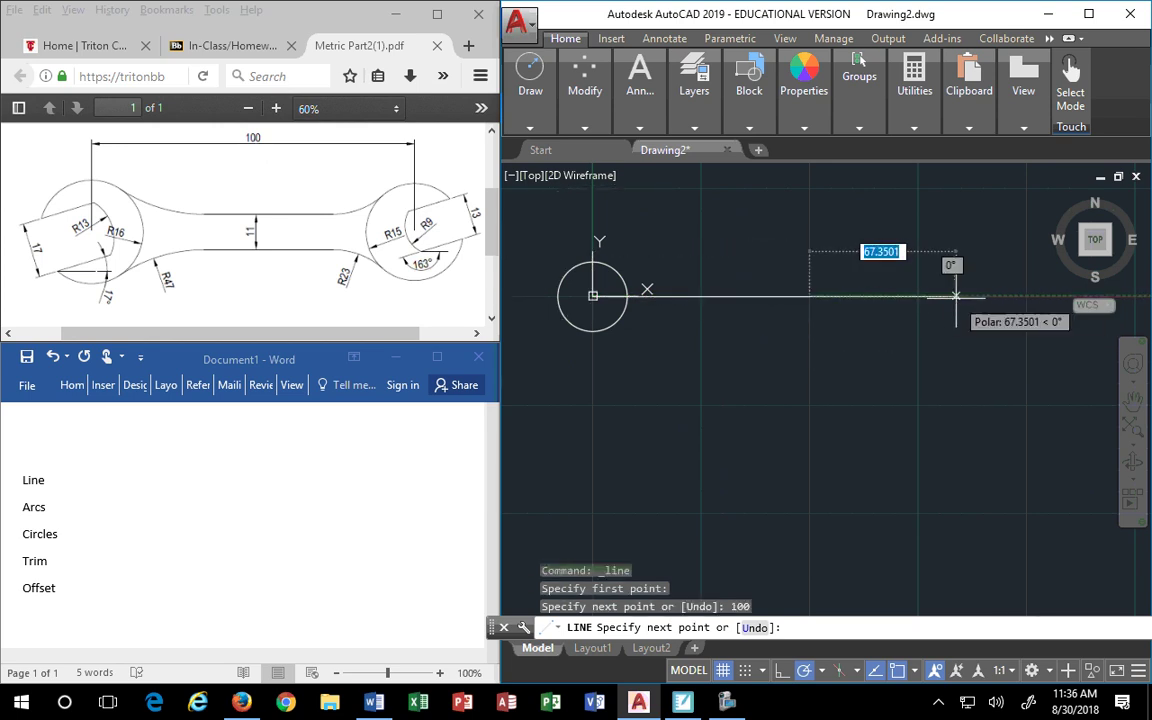
key("Return")
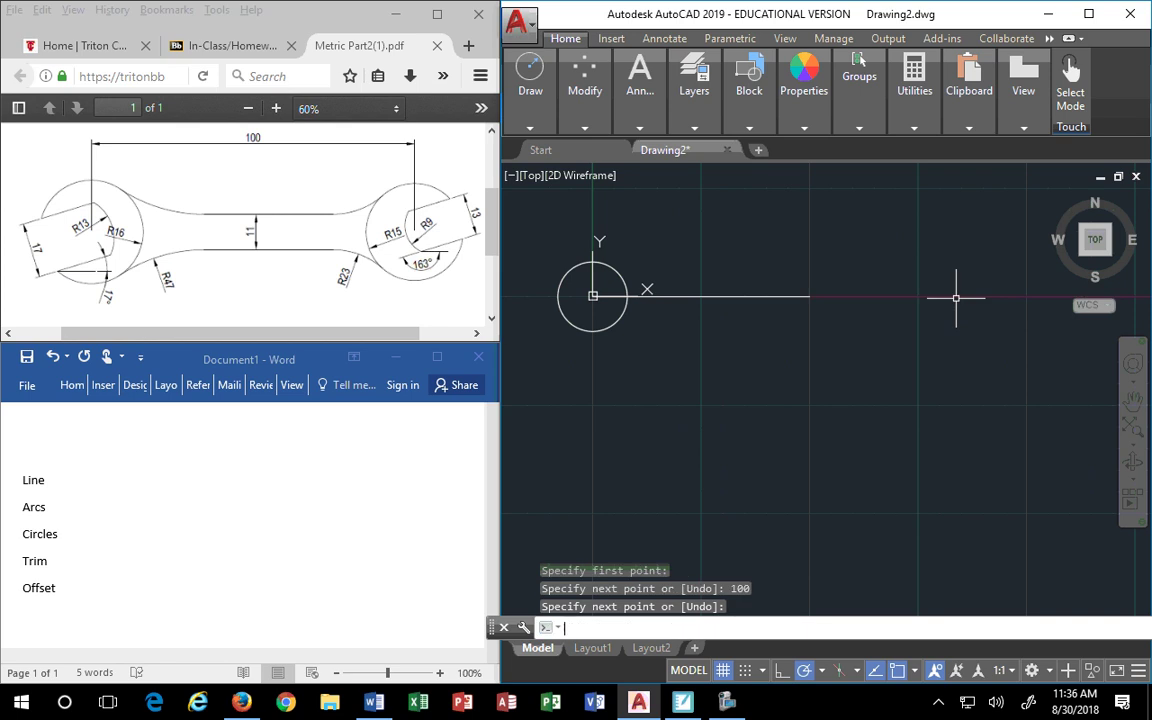
Draw a radius-15 circle centred on the line's right endpoint.
mouse_move(530, 80)
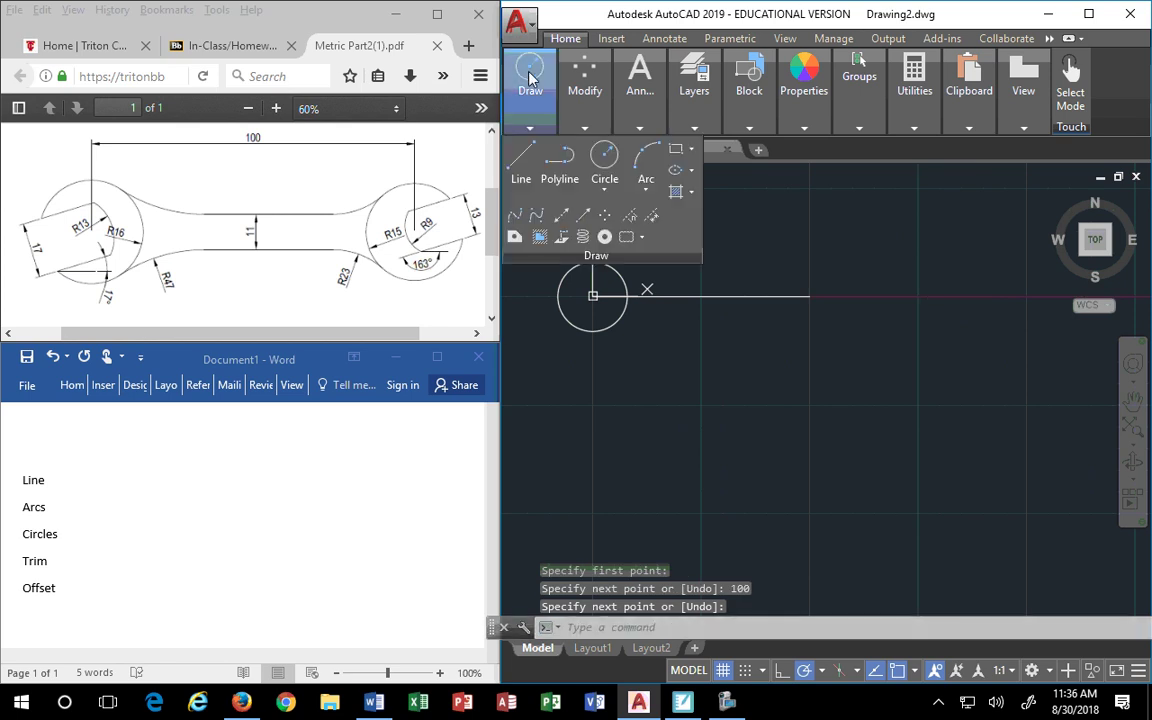
left_click(622, 157)
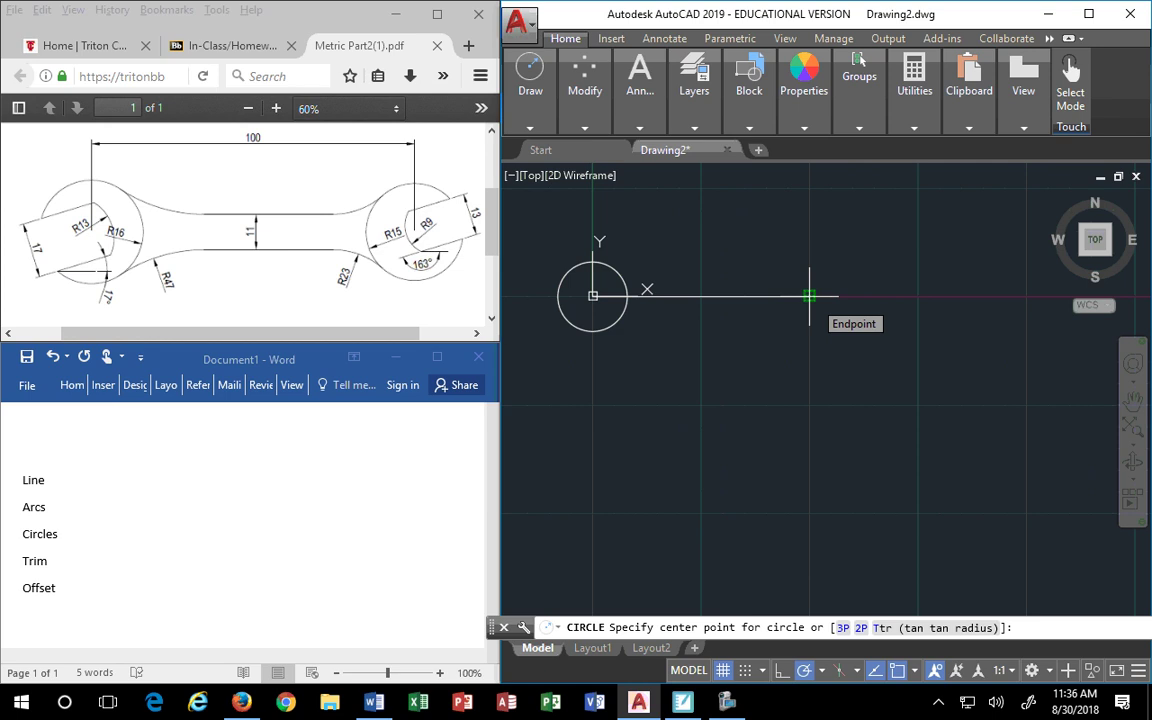
left_click(809, 296)
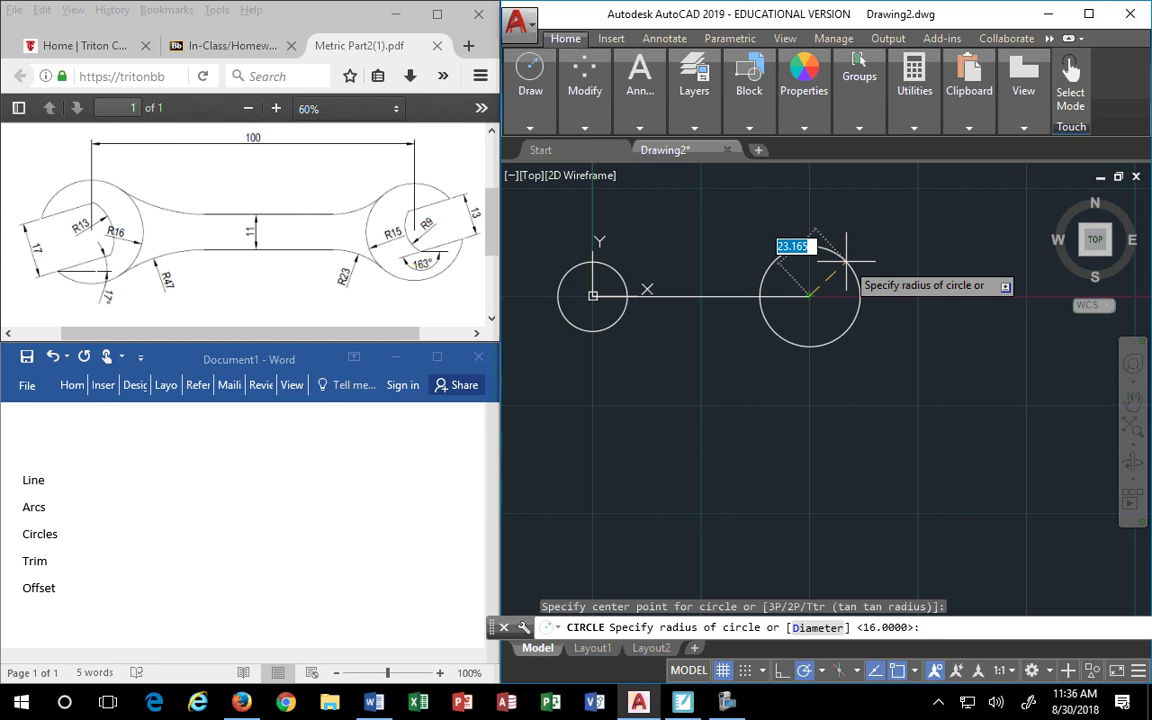
type("15")
key("Return")
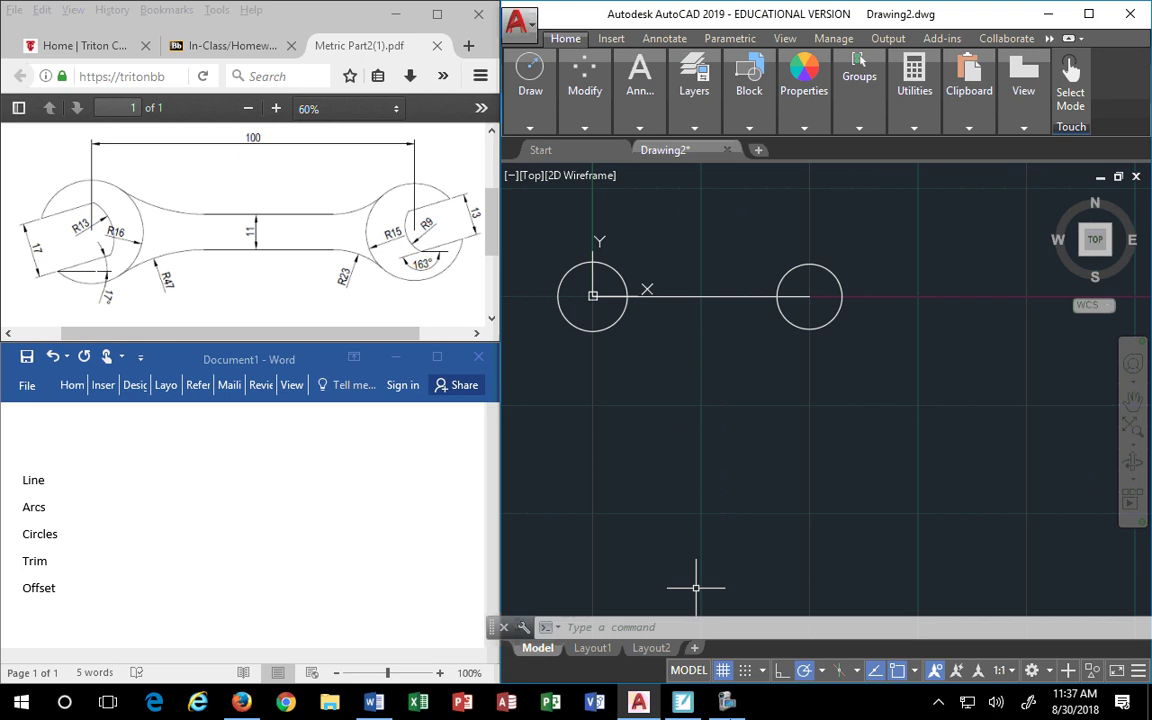
Open Snap Settings from the status-bar Snap menu and reposition the Drafting Settings window.
left_click(762, 670)
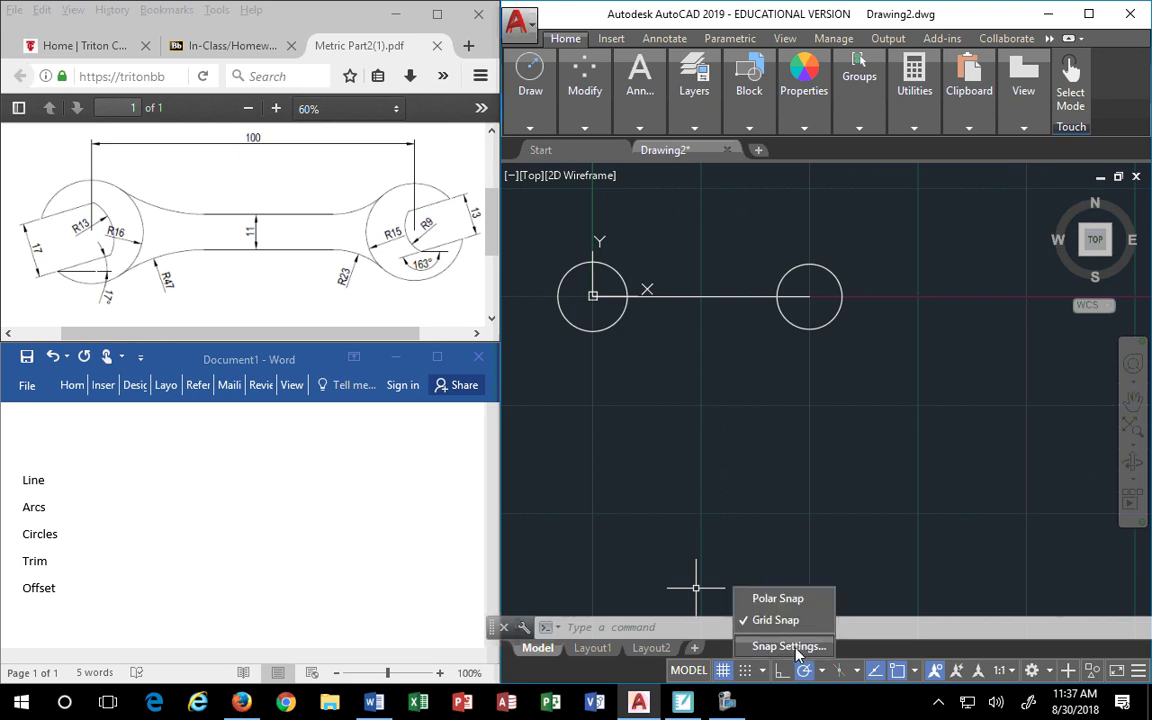
left_click(795, 647)
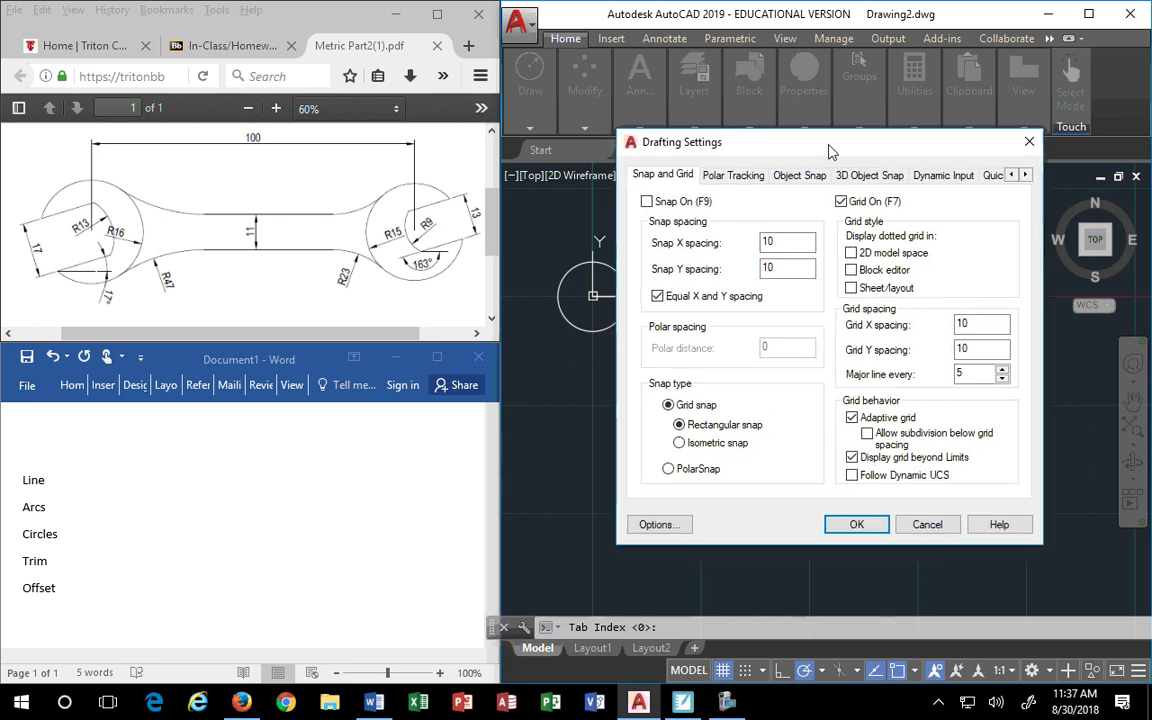
left_click_drag(829, 150, 746, 107)
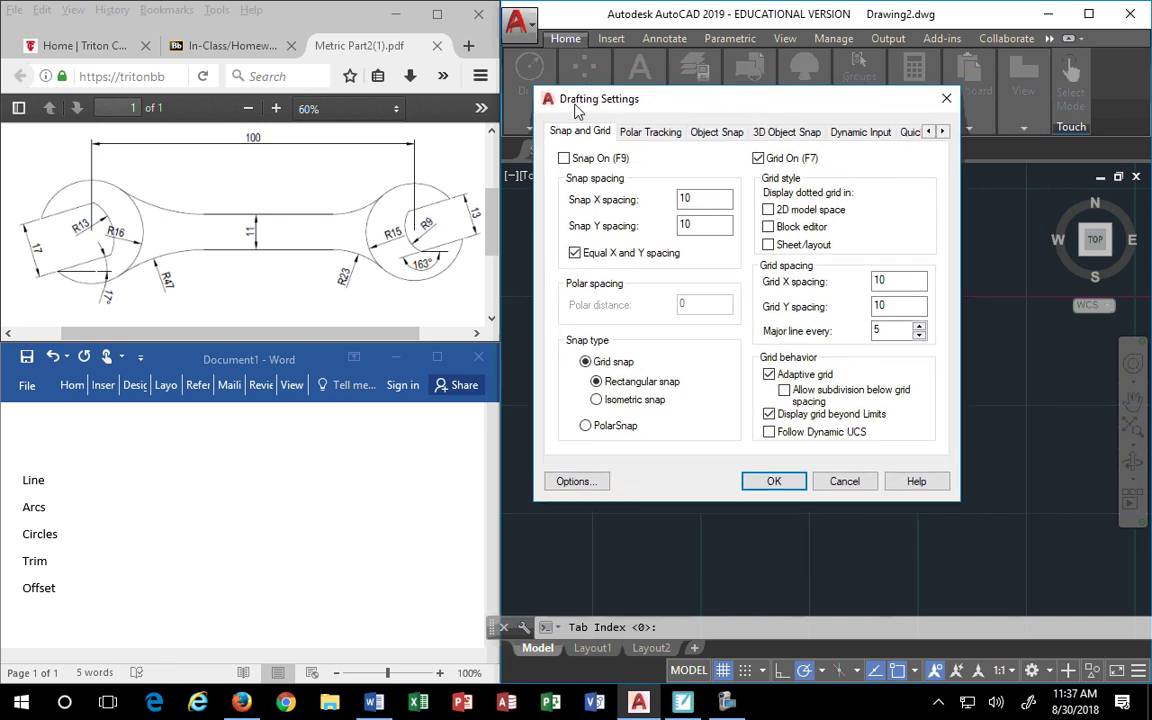
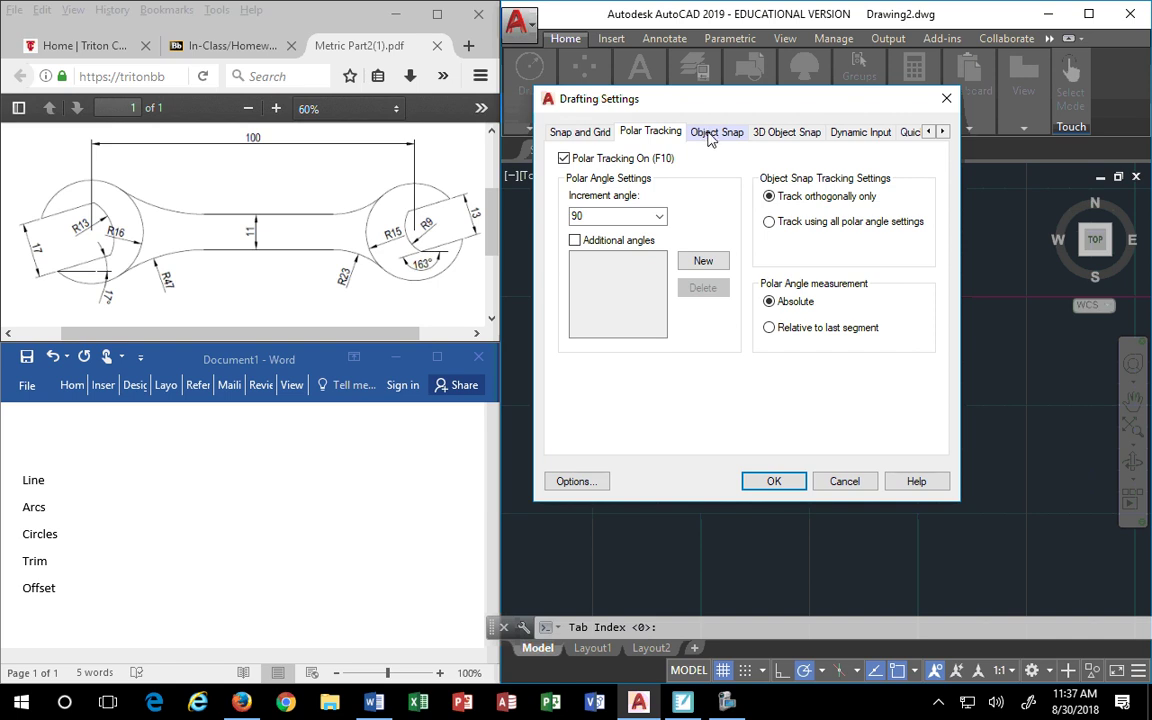
Confirm the Endpoint, Center, Intersection and Extension object snaps, then close Drafting Settings.
left_click(709, 136)
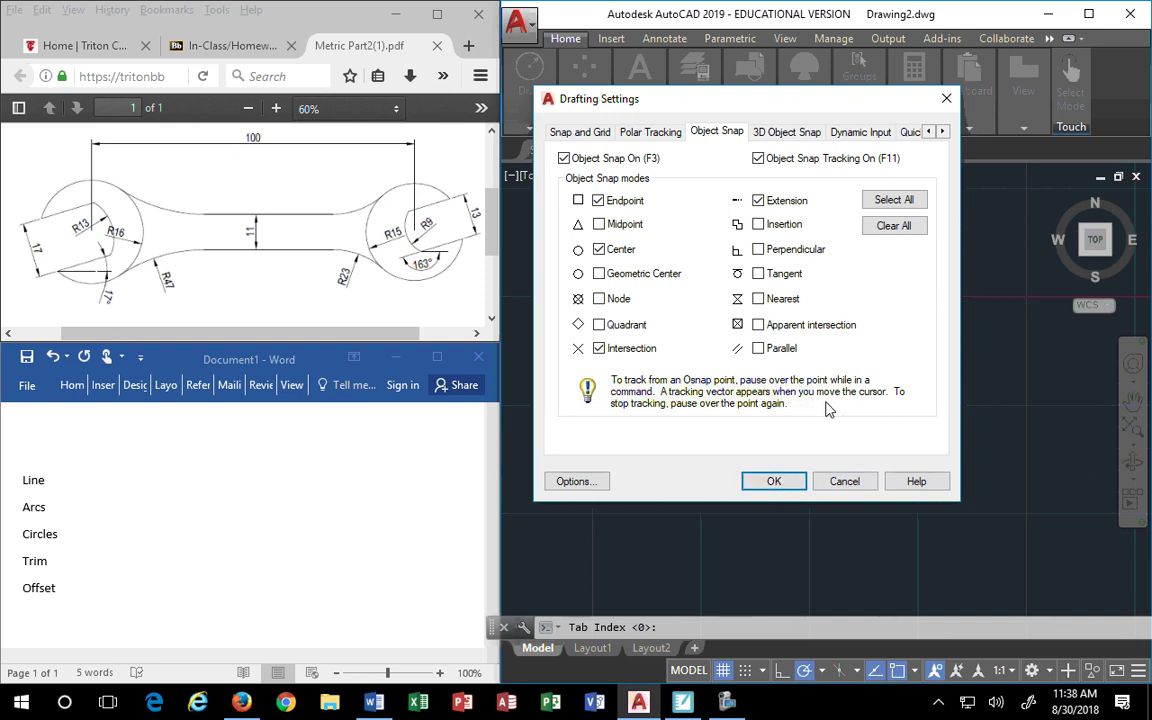
left_click(773, 482)
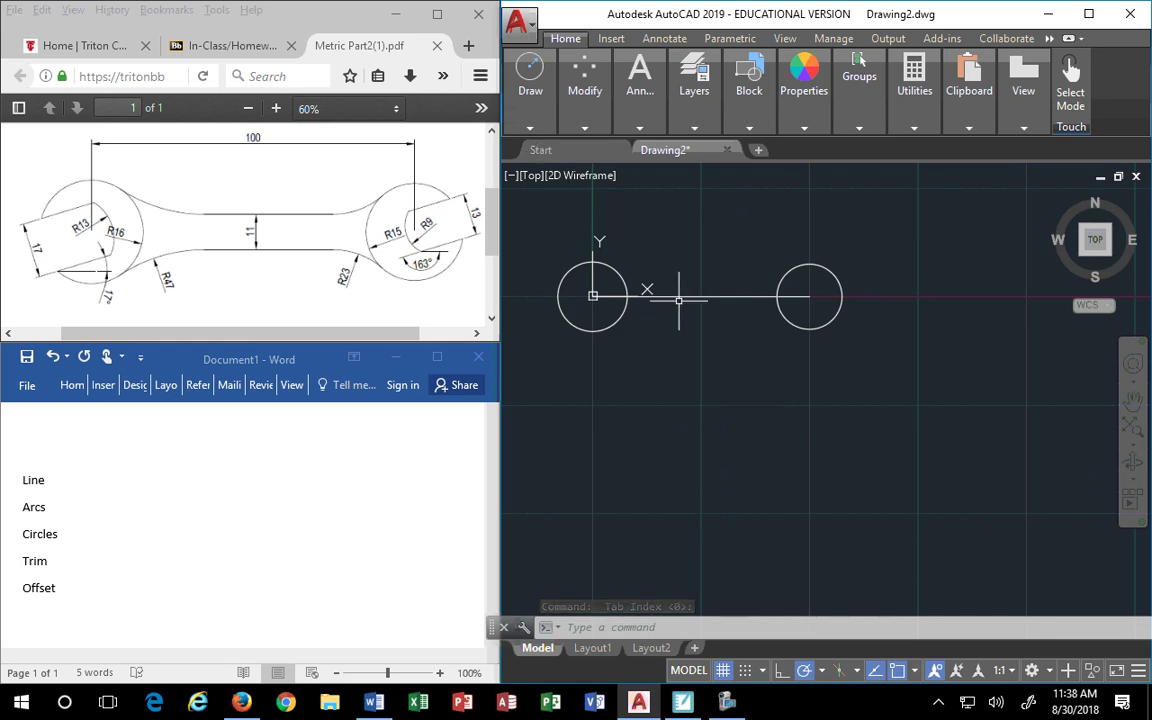
Add '– MODIFY Toolbox' after the Offset entry in the Word notes.
left_click(530, 125)
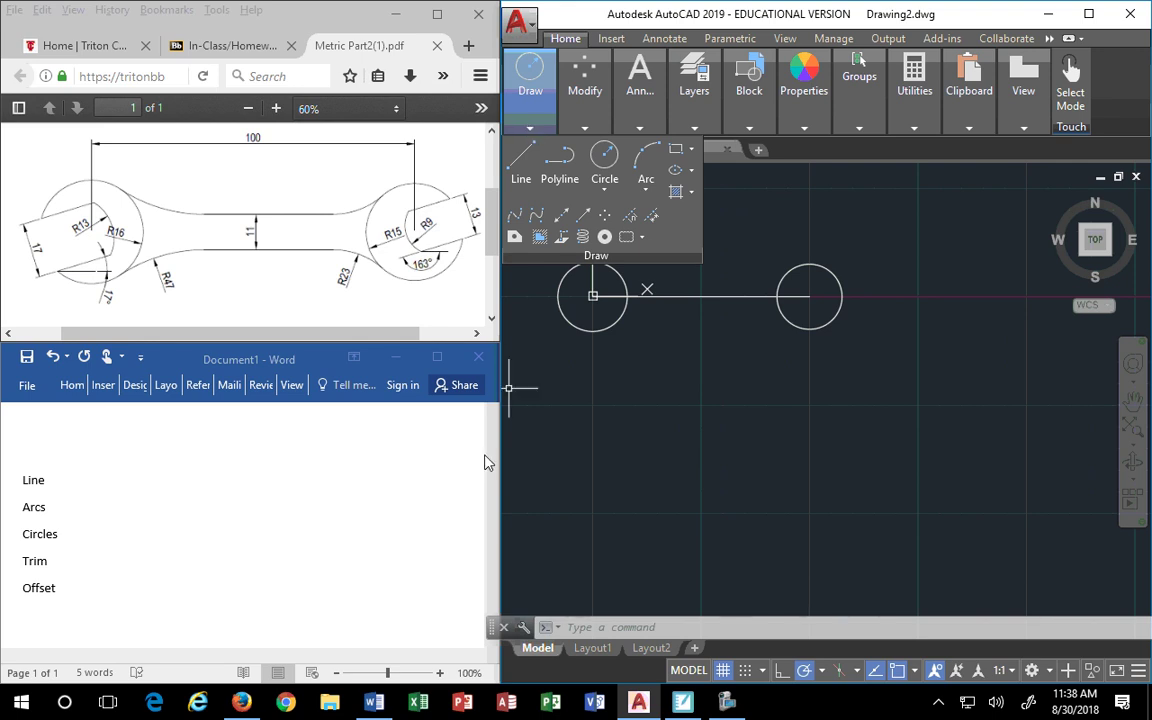
left_click(82, 589)
key("Return")
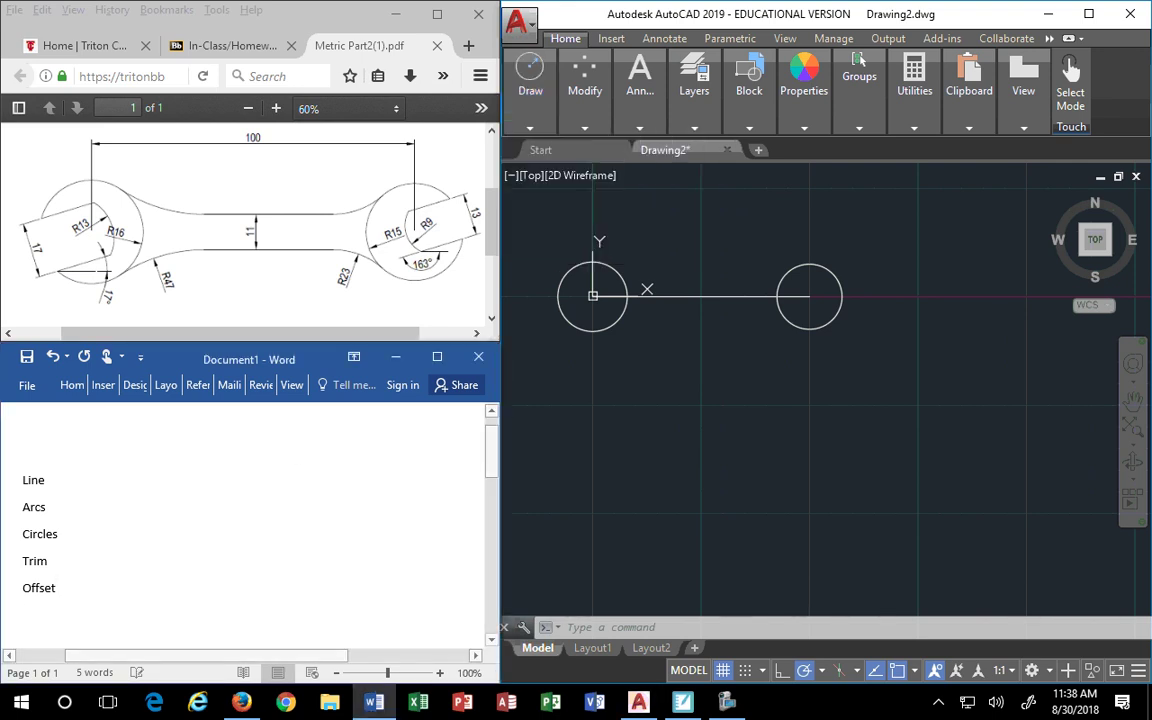
type("-- M")
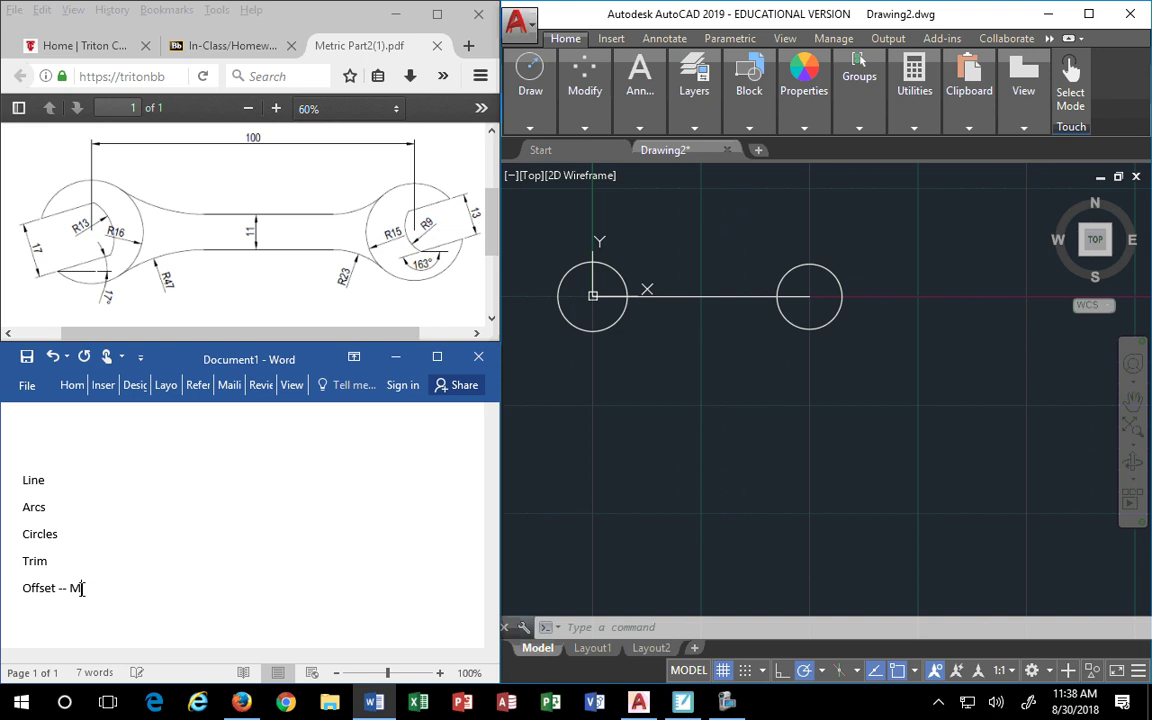
type("ODIFY Toolbox")
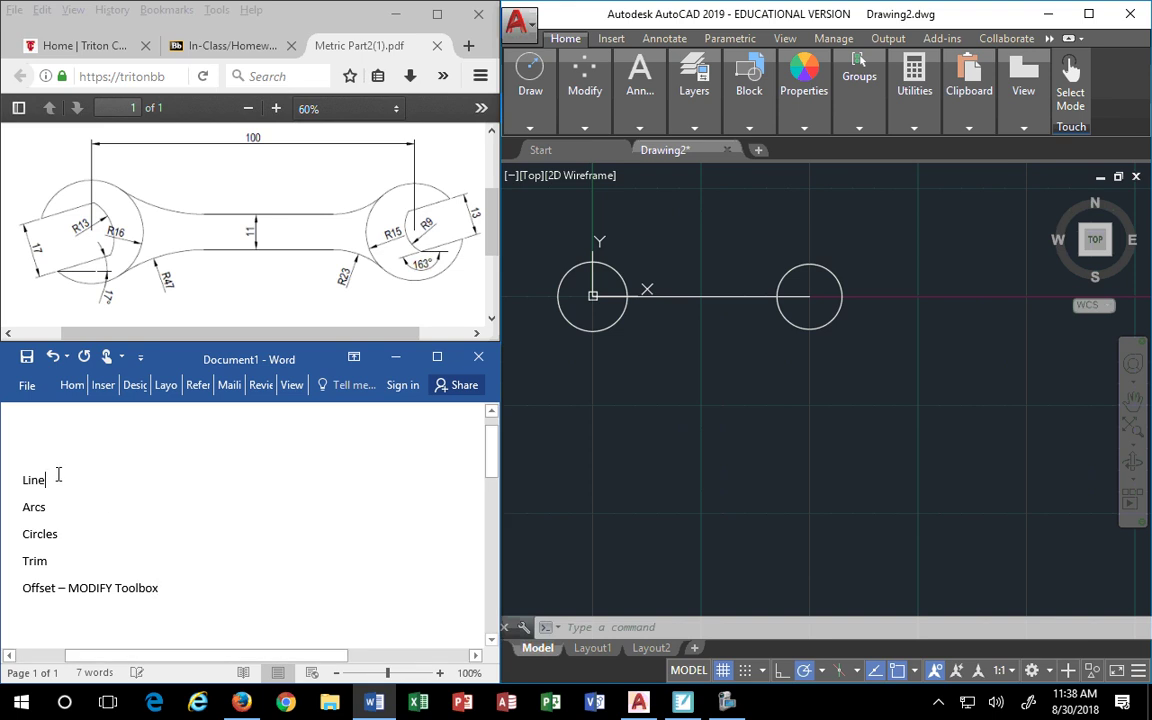
Begin a '– Draw Toolbox' note after the Line entry, checking the Draw and Modify tool groups.
left_click(58, 478)
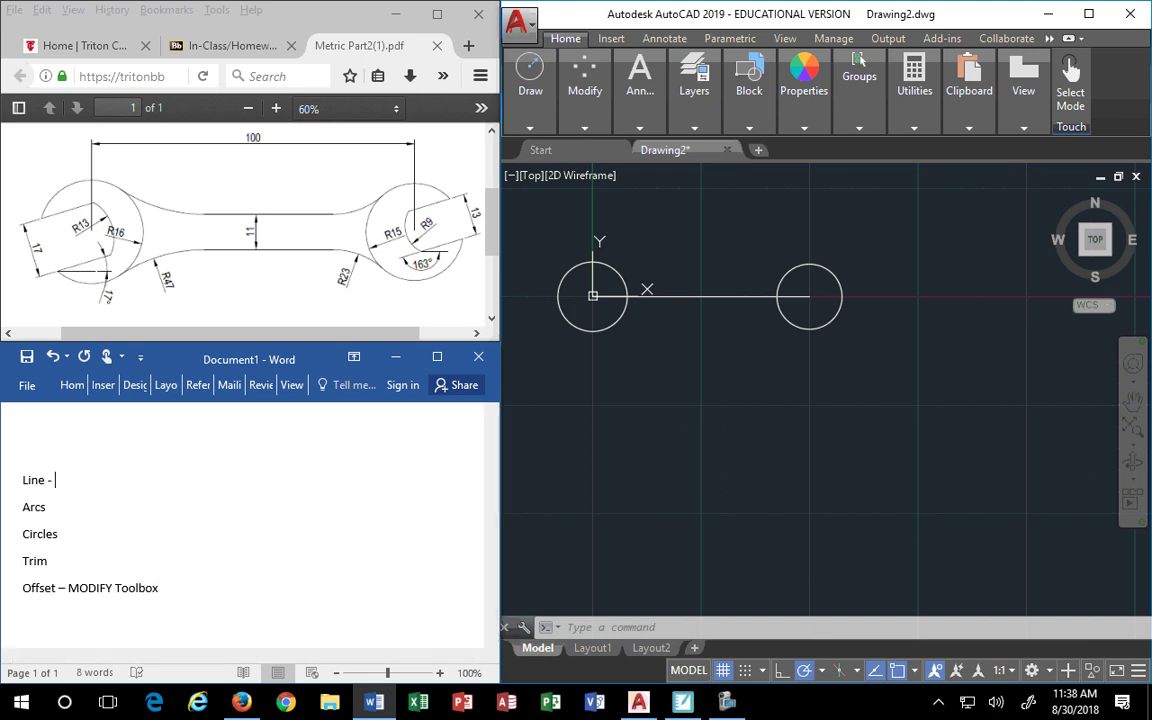
type("- Draw Toolbox")
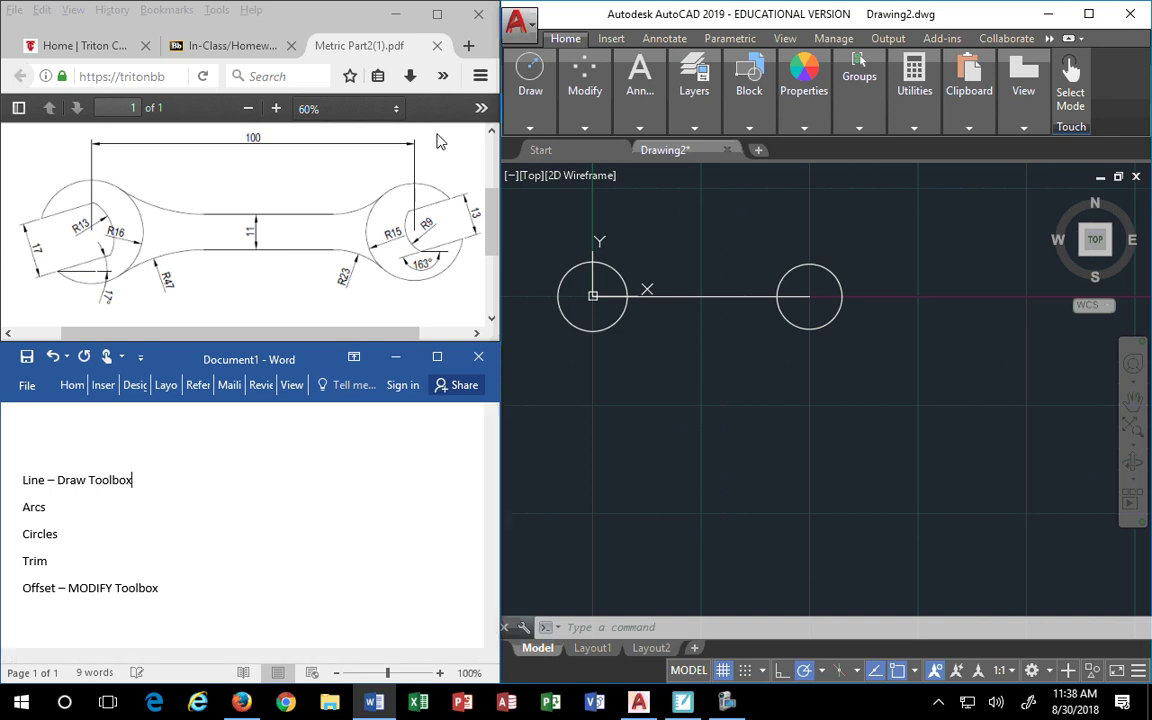
left_click(530, 130)
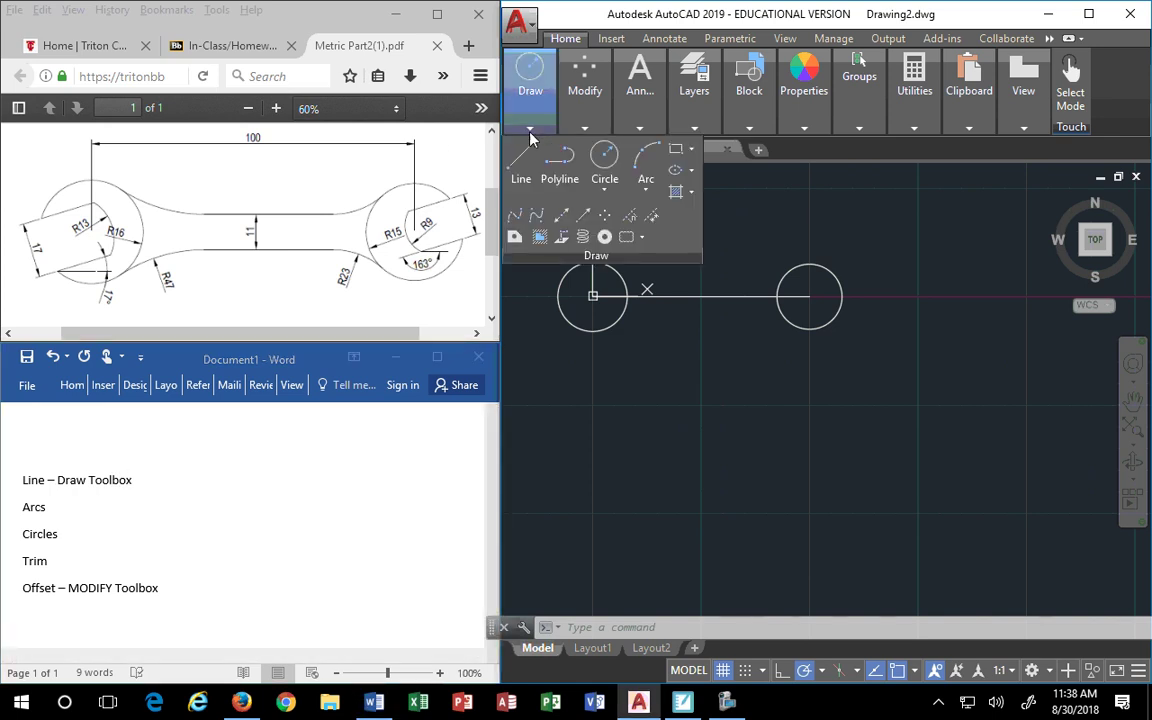
left_click(583, 126)
left_click(115, 543)
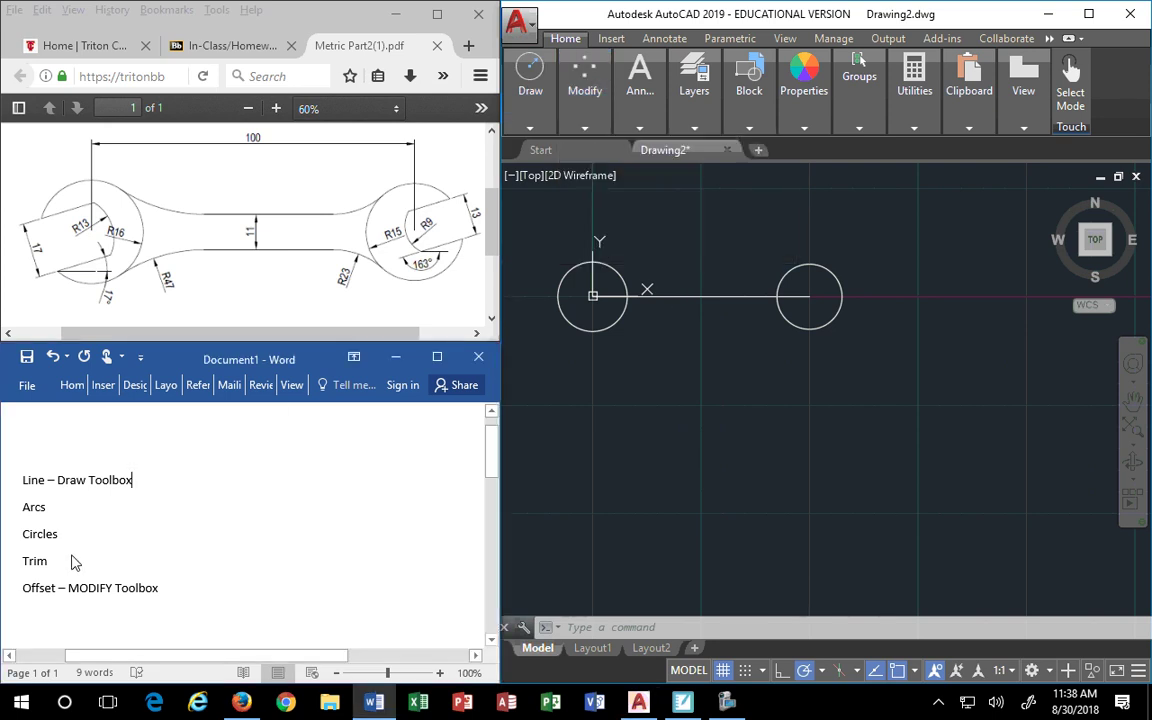
Paste '– MODIFY Toolbox' after Trim and capitalize the Line note to '– DRAW Toolbox'.
left_click_drag(117, 596, 60, 590)
key("ctrl+c")
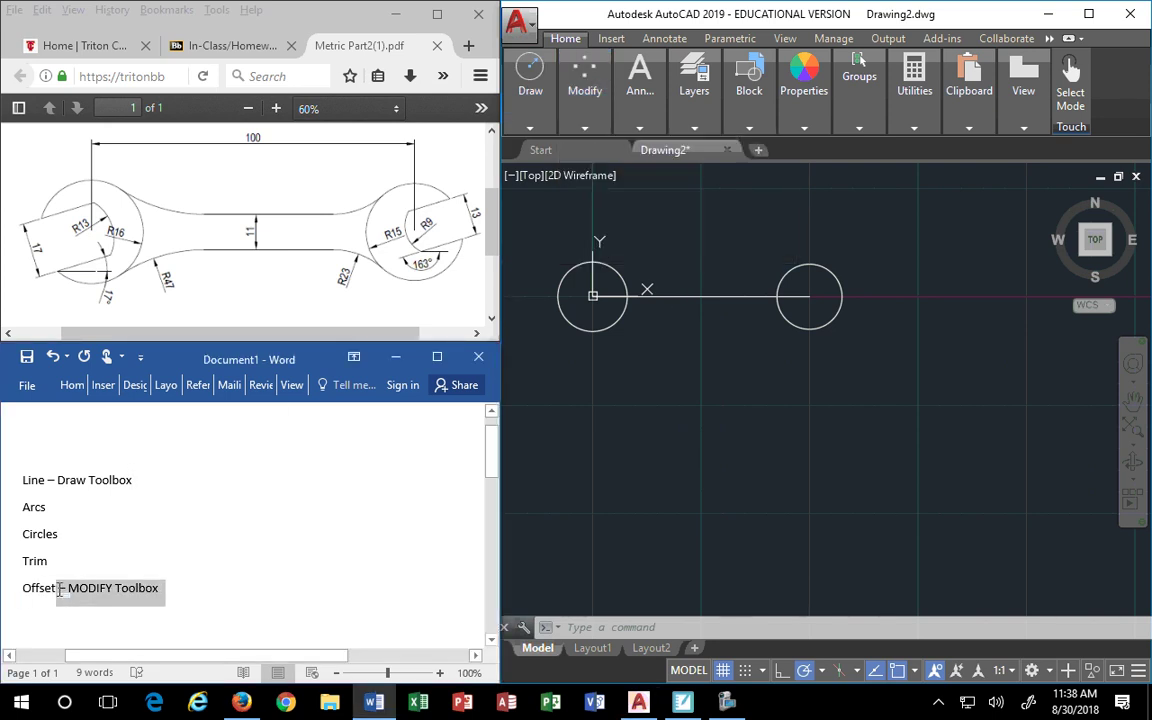
left_click(57, 564)
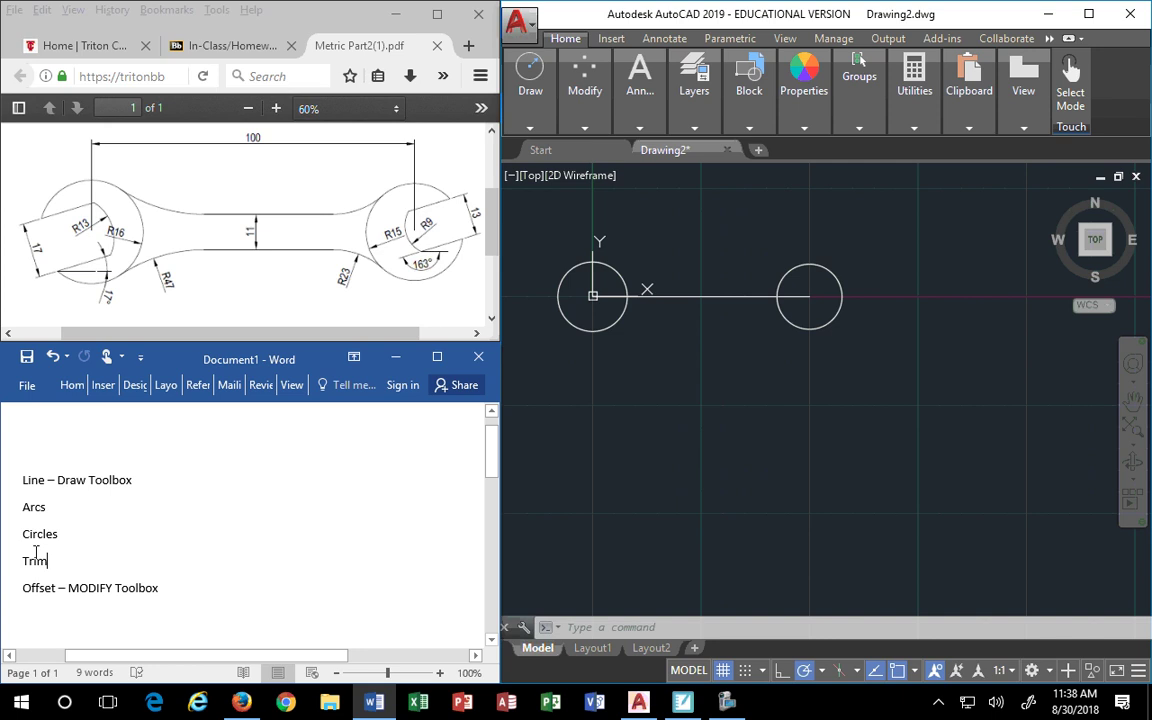
key("ctrl+v")
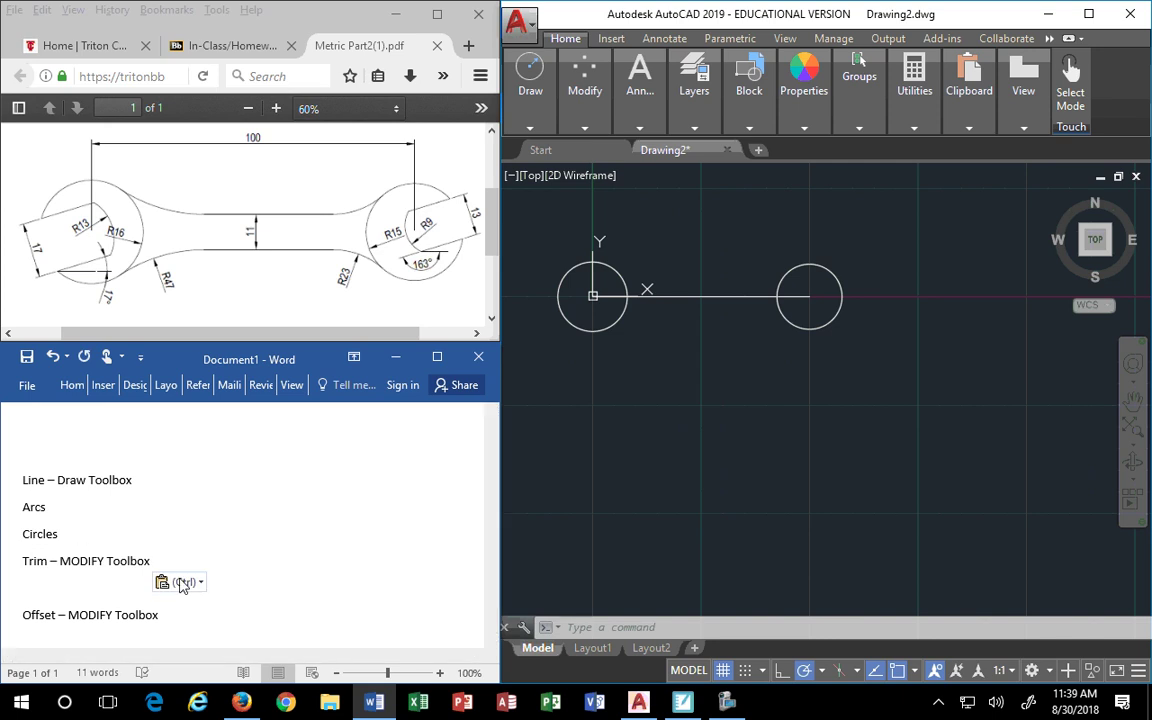
left_click(87, 481)
key("BackSpace")
key("BackSpace")
key("BackSpace")
type("RAW")
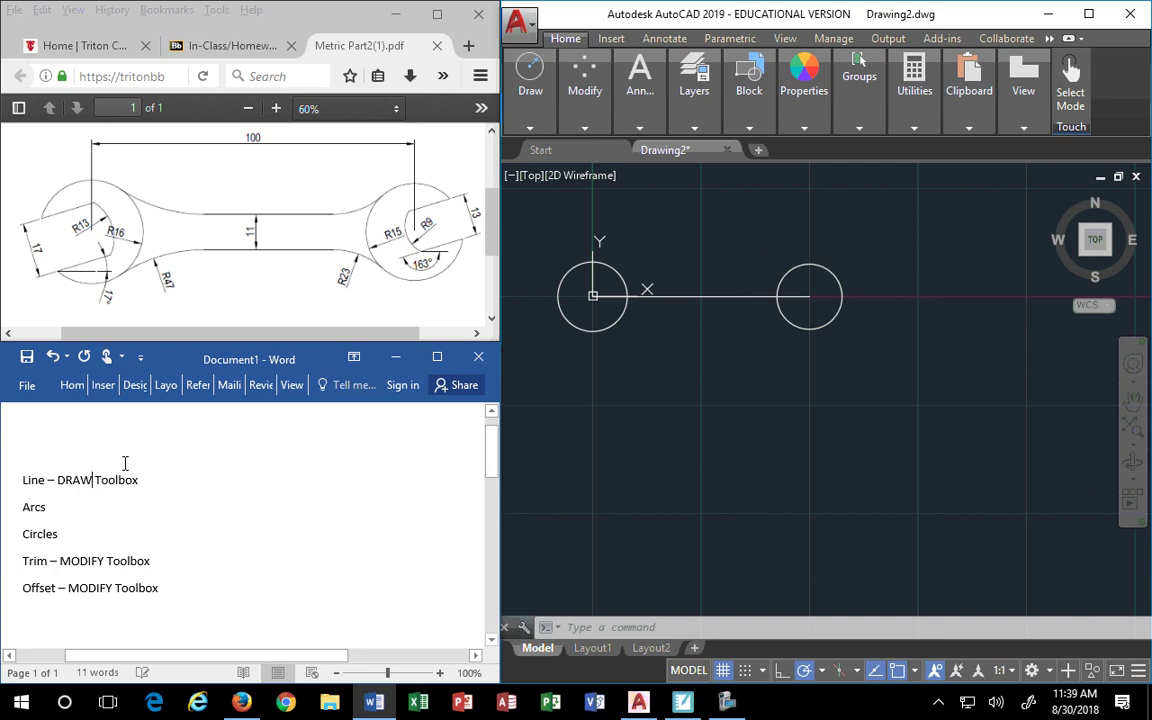
Copy '– DRAW Toolbox' onto the end of the Arcs and Circles entries.
left_click_drag(145, 476, 46, 487)
key("ctrl+c")
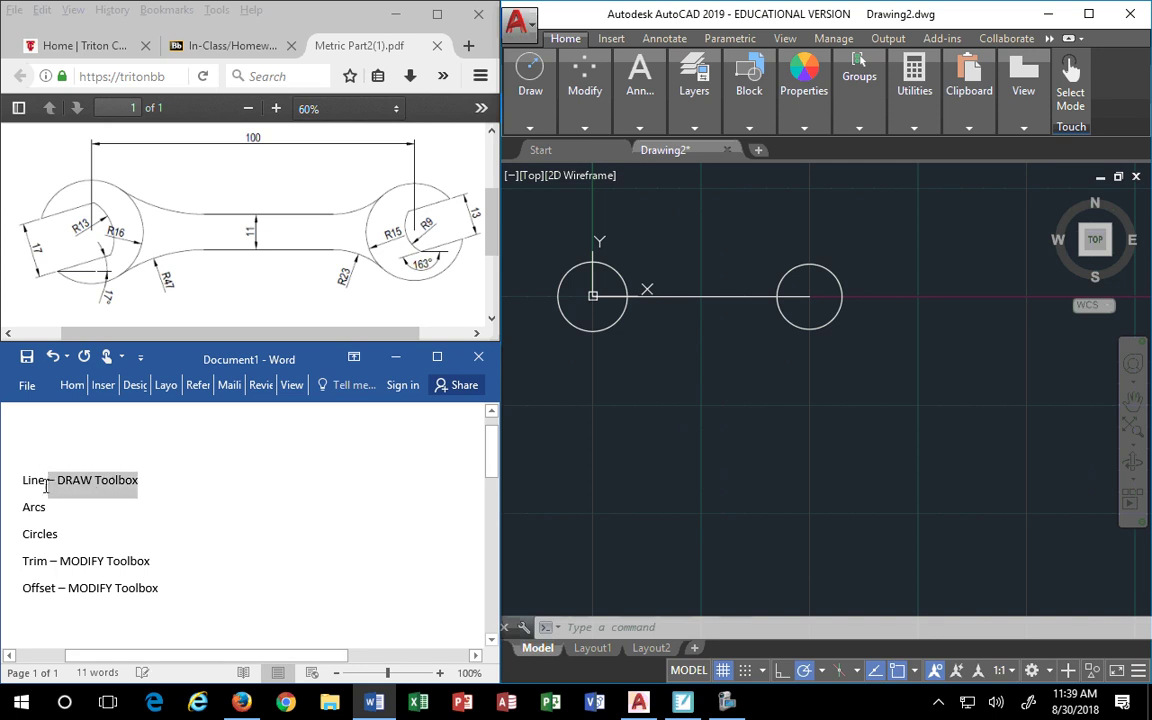
left_click(57, 504)
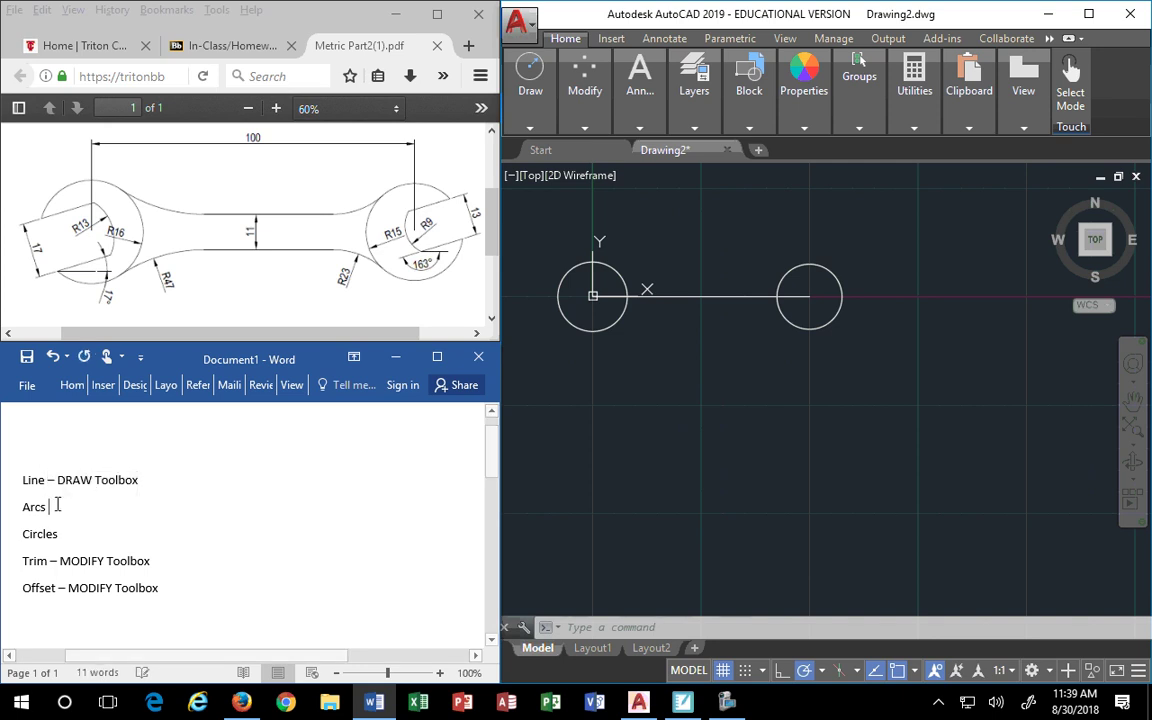
key("ctrl+v")
left_click(77, 534)
key("ctrl+v")
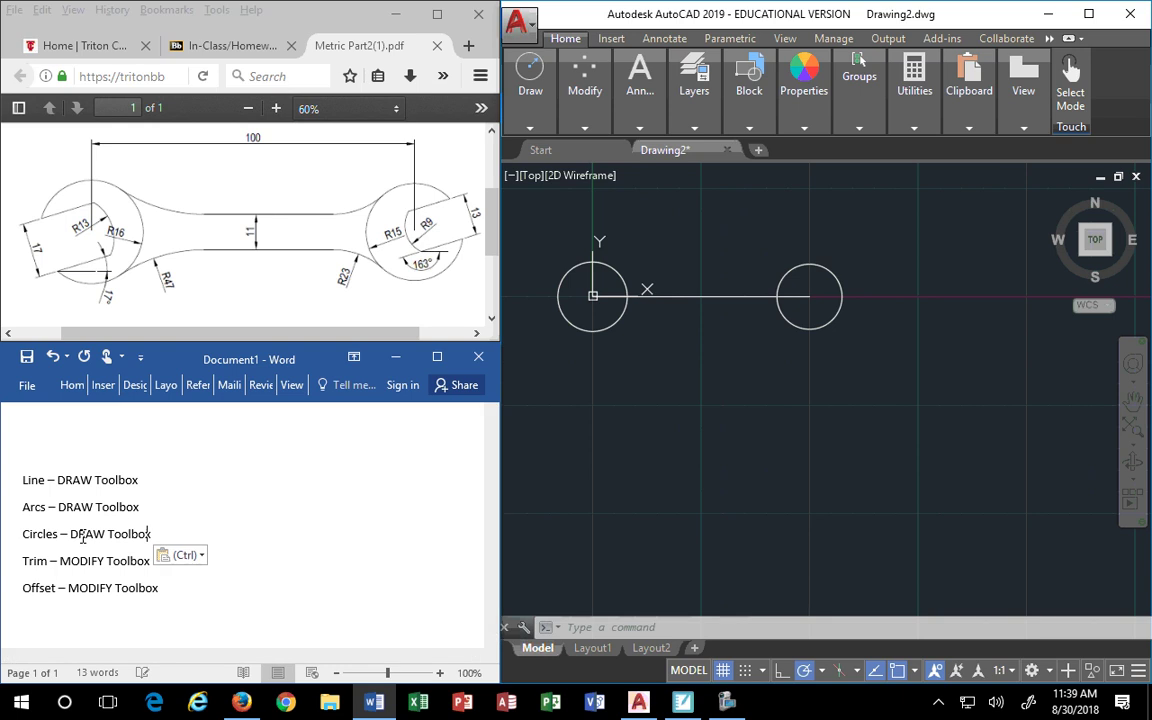
left_click(612, 418)
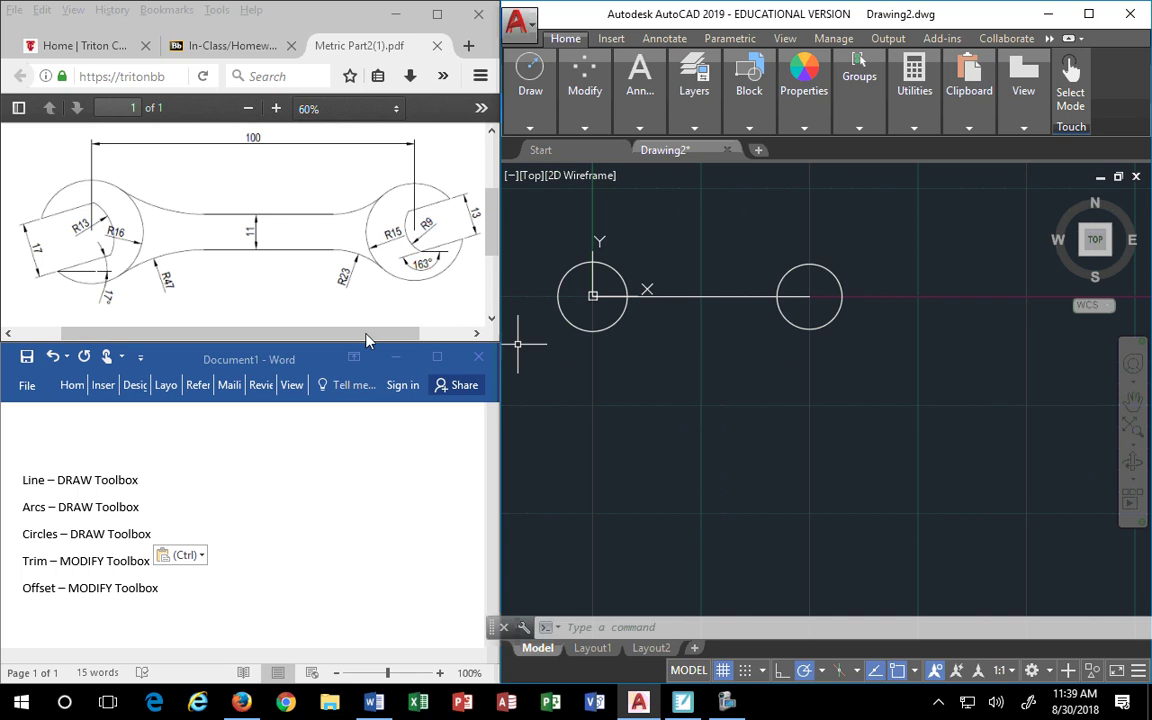
Offset the centre line by 11/2 (5.5) once above and once below.
mouse_move(533, 140)
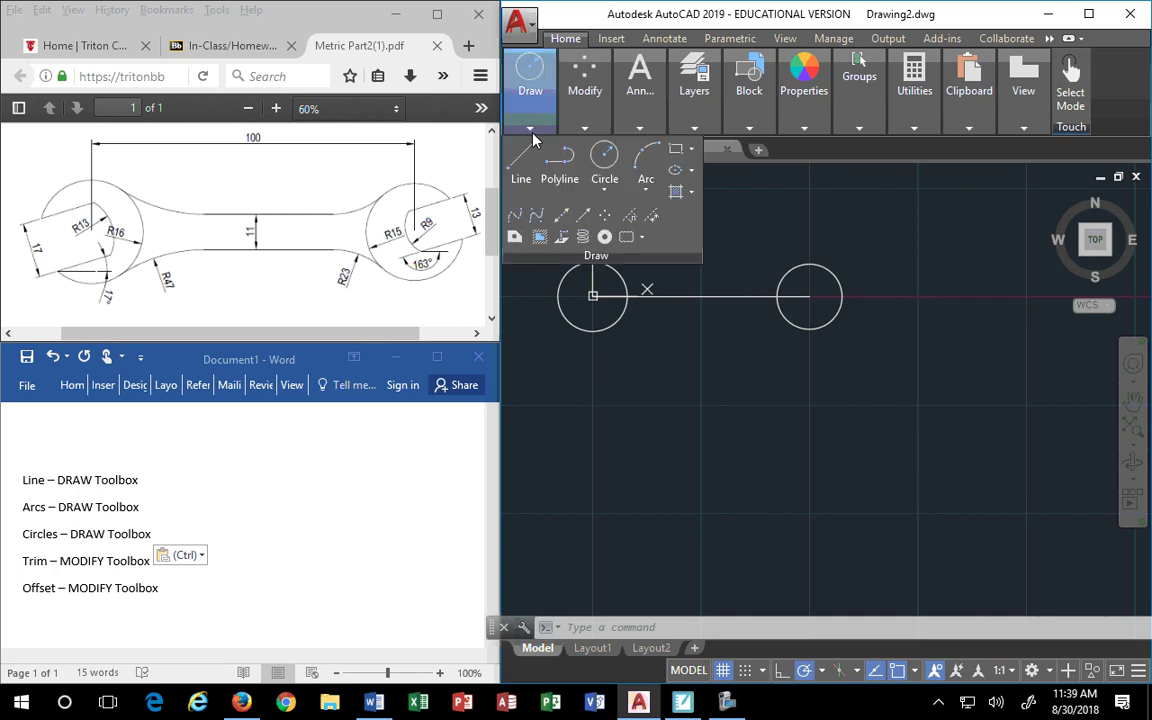
mouse_move(578, 130)
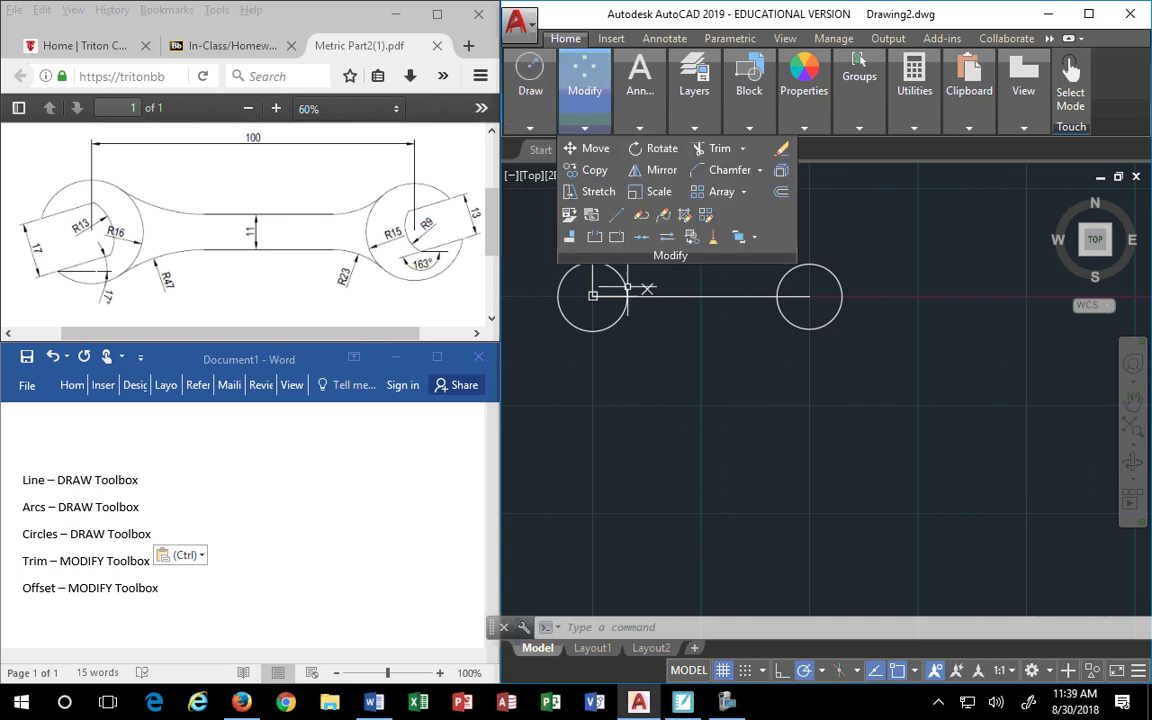
left_click(732, 458)
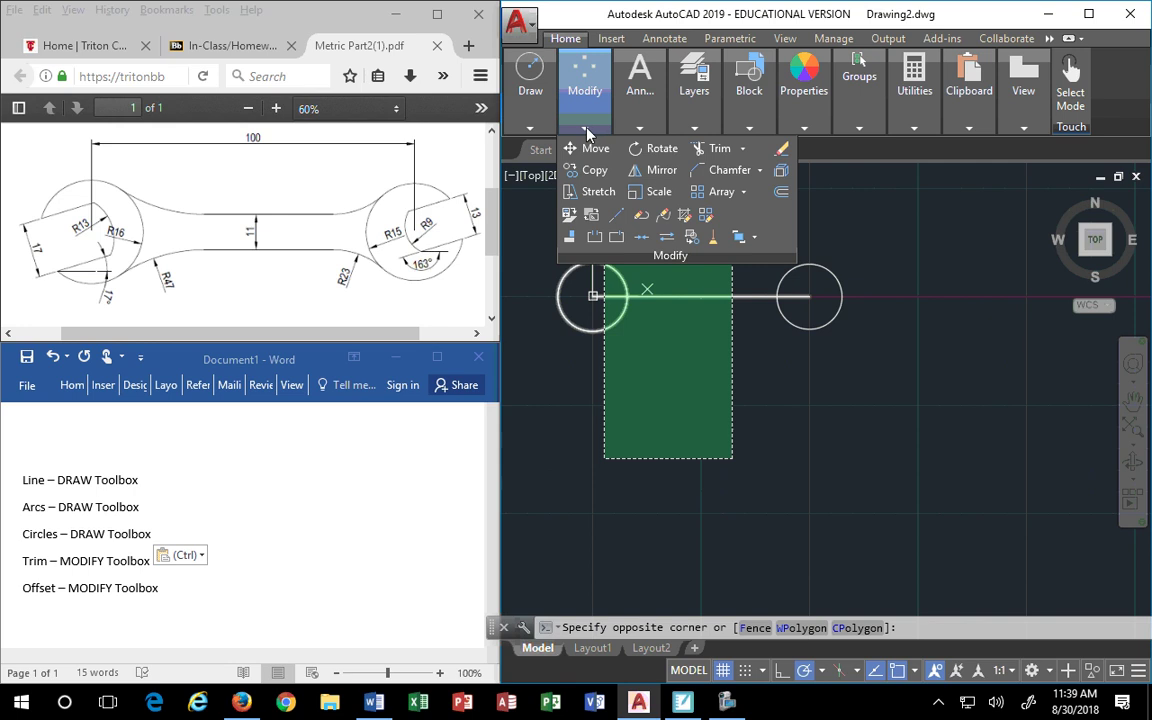
left_click(782, 192)
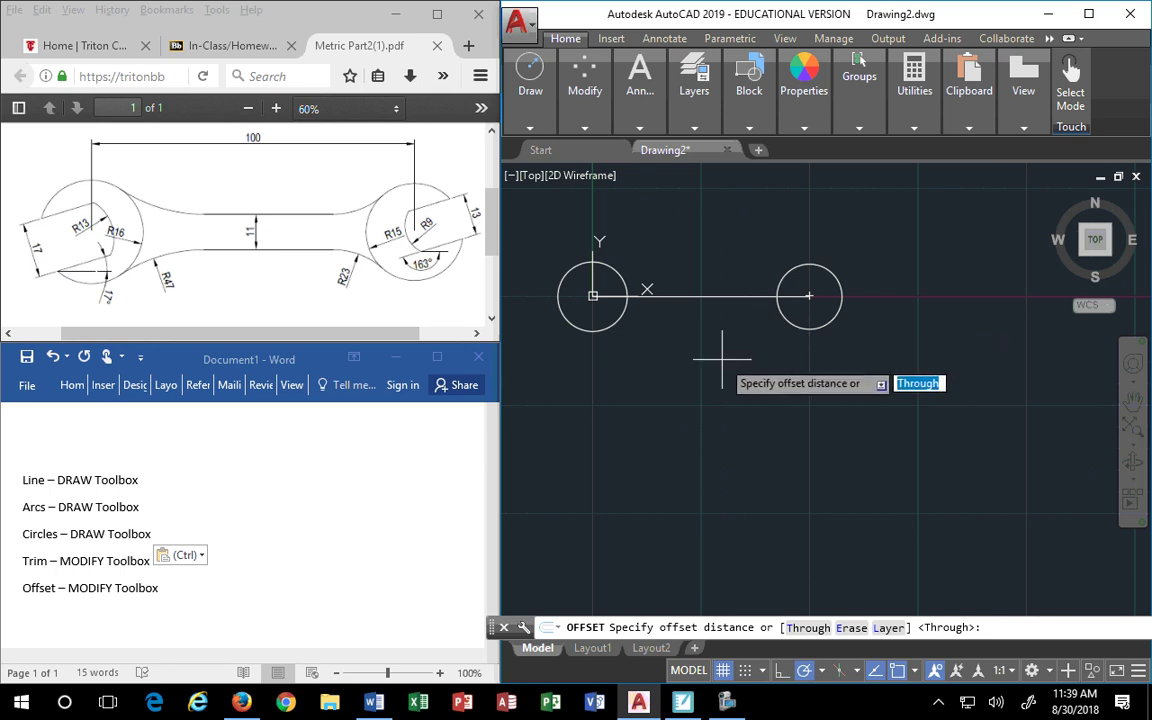
type("11")
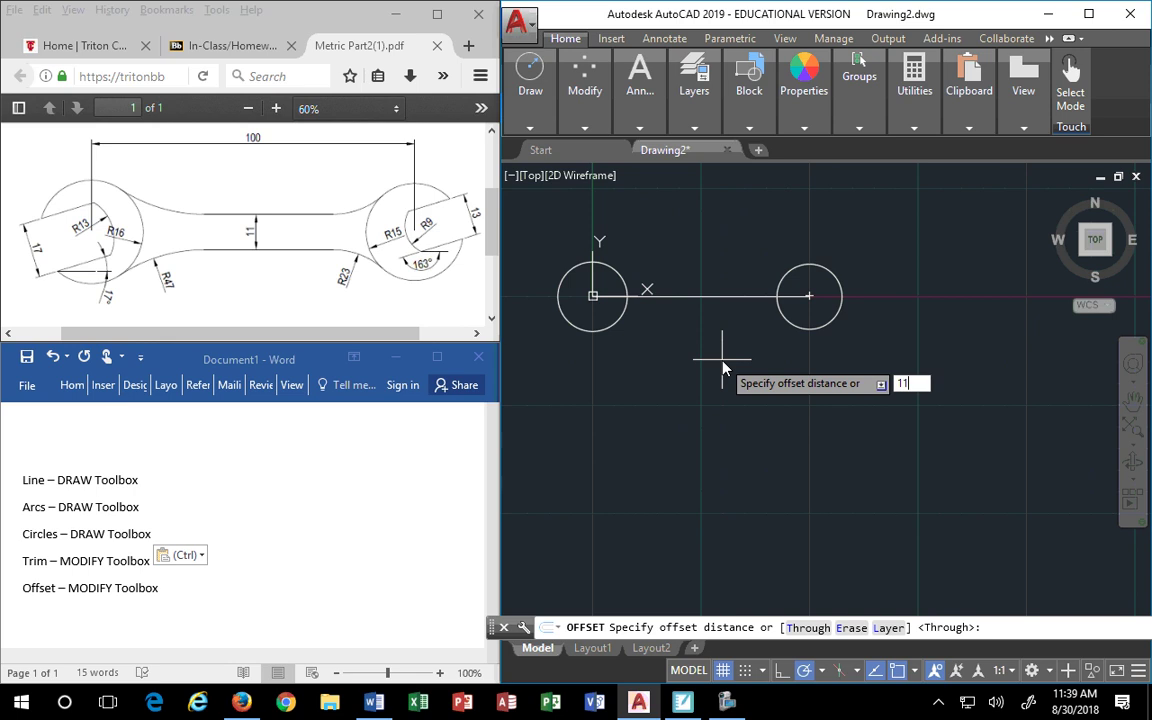
type("/2")
key("Return")
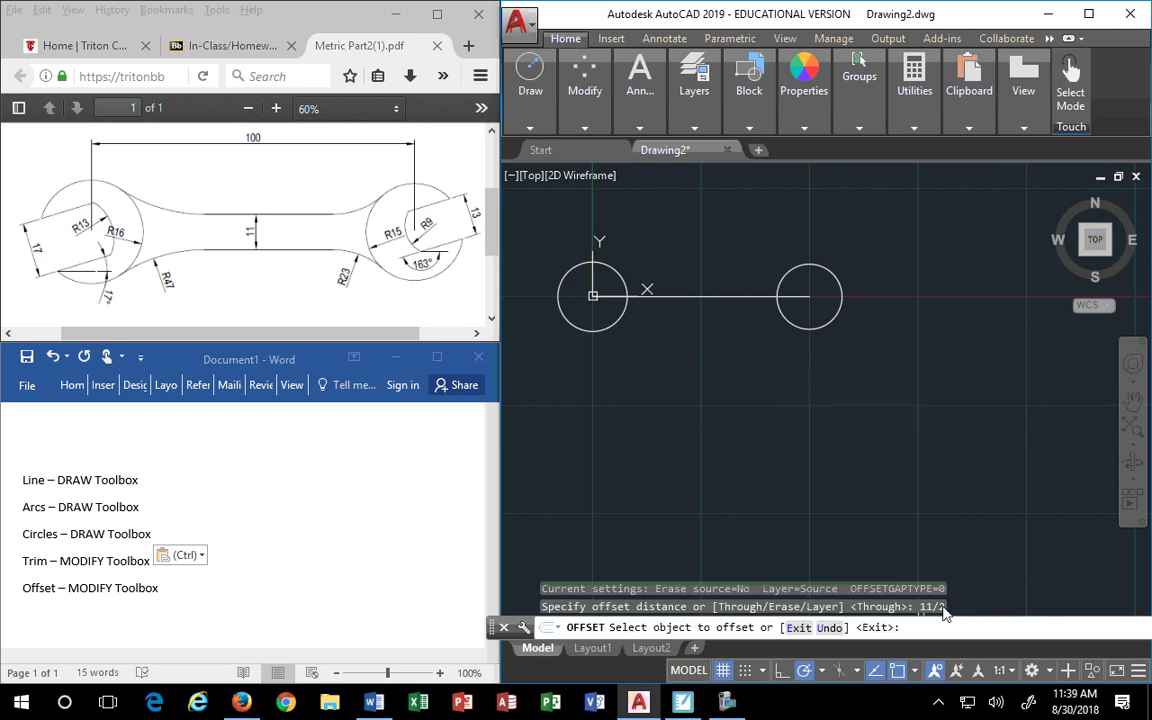
left_click(680, 296)
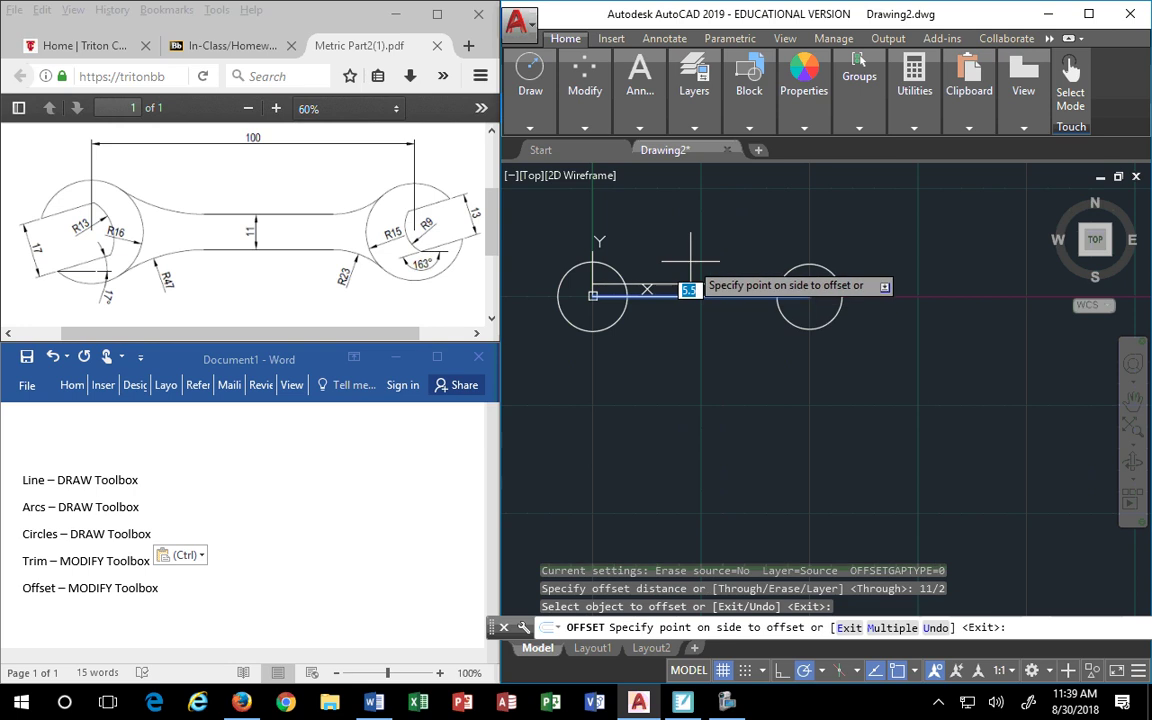
left_click(690, 262)
left_click(700, 296)
left_click(698, 322)
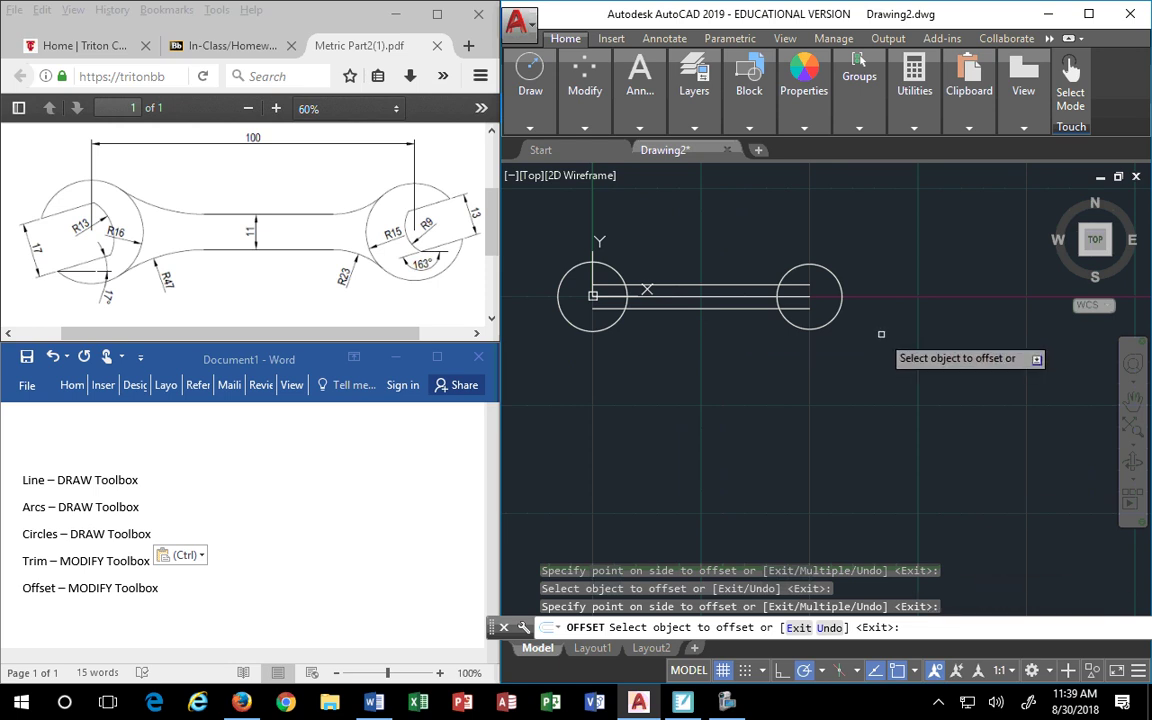
key("Escape")
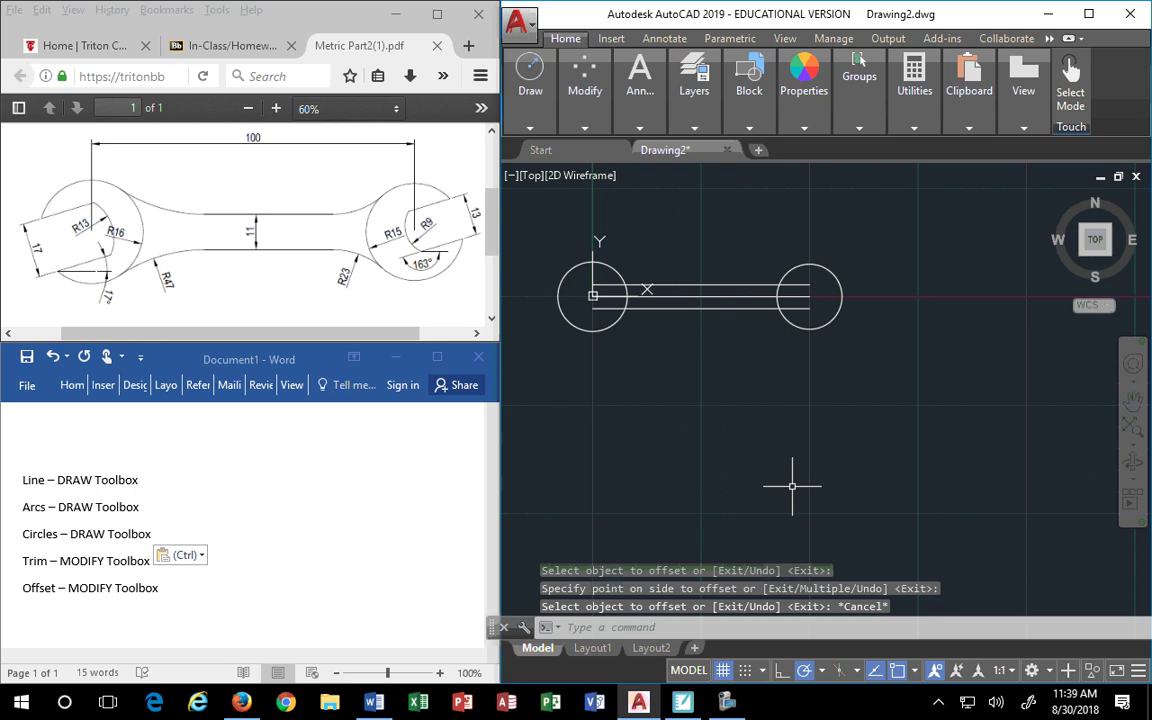
Zoom and pan so the two circles and three parallel lines fill the view.
scroll(710, 305, "up", 2)
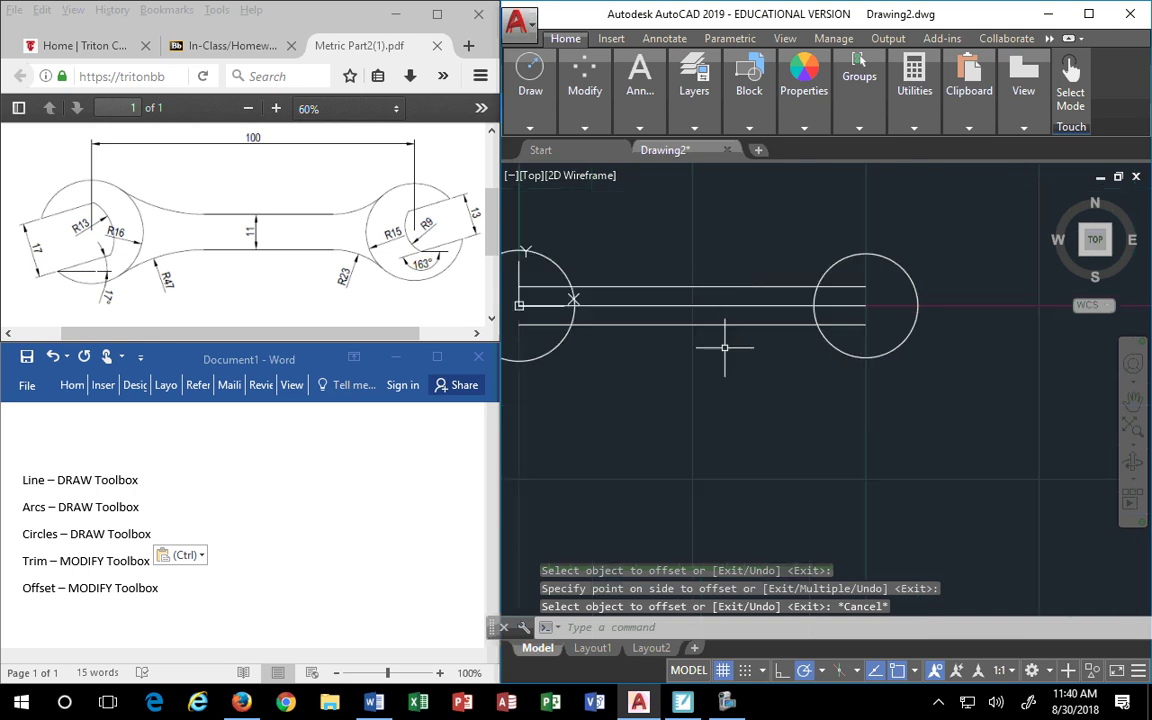
middle_click_drag(728, 342, 841, 409)
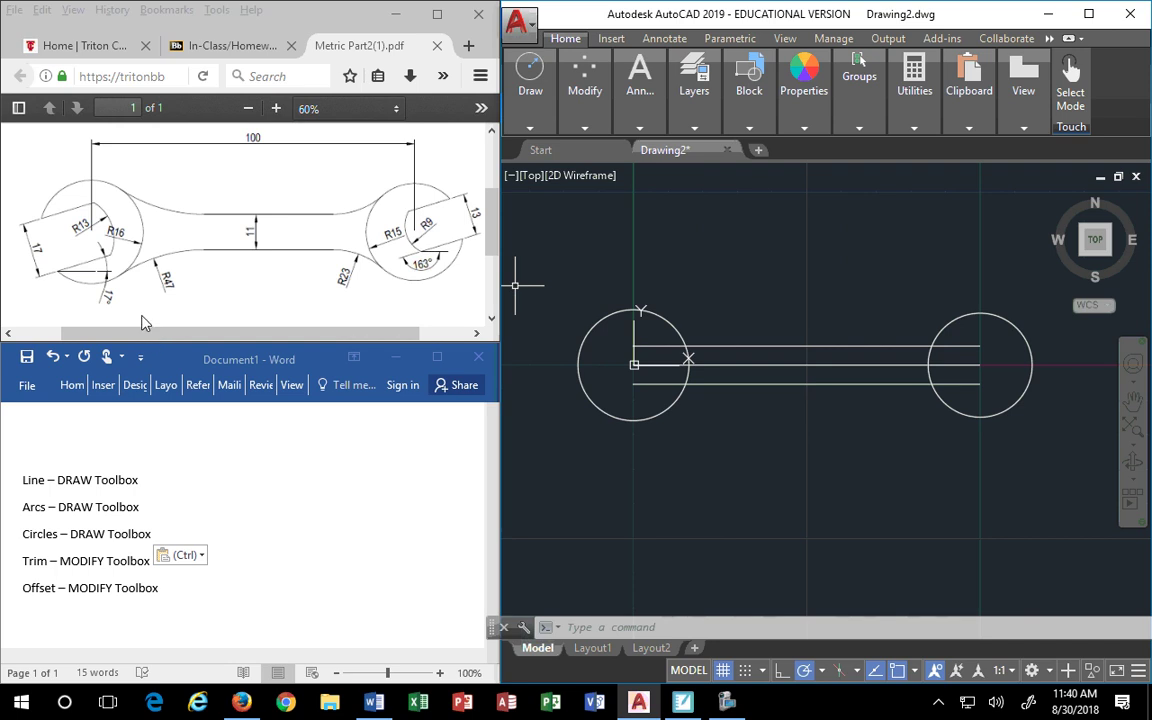
Add an 'R47 TYP' line below the tool list, fixing the typos and parentheses.
left_click(170, 580)
scroll(171, 584, "down", 1)
scroll(171, 584, "down", 2)
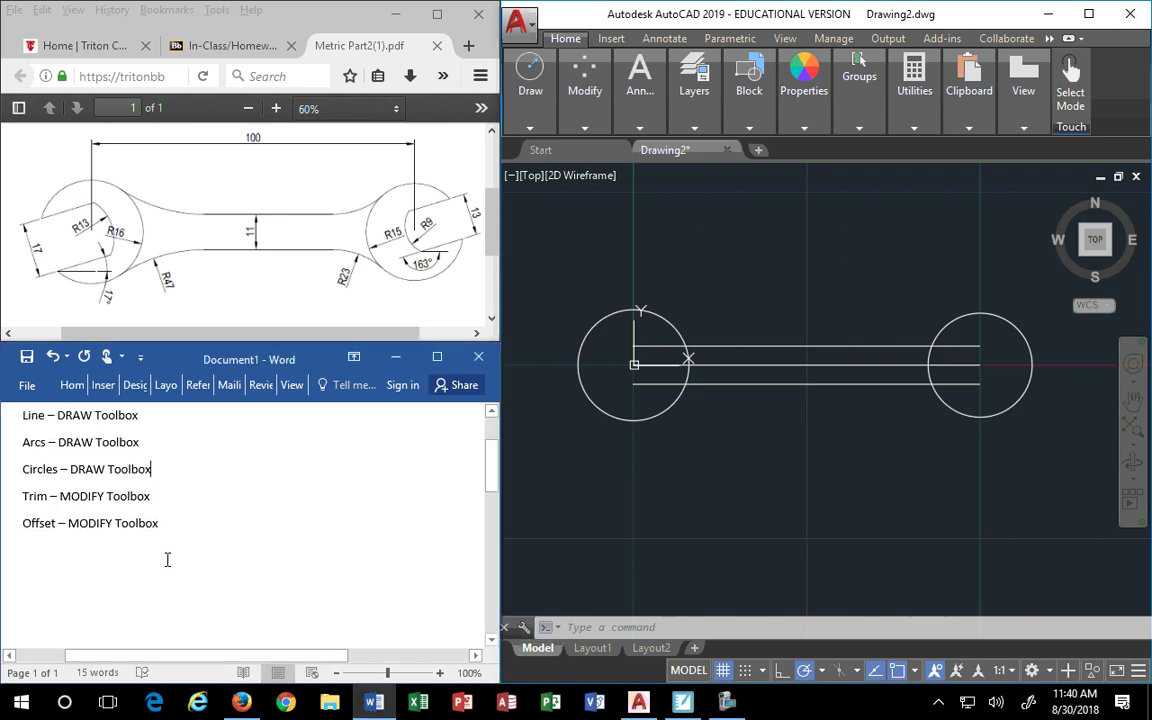
key("Return")
key("Return")
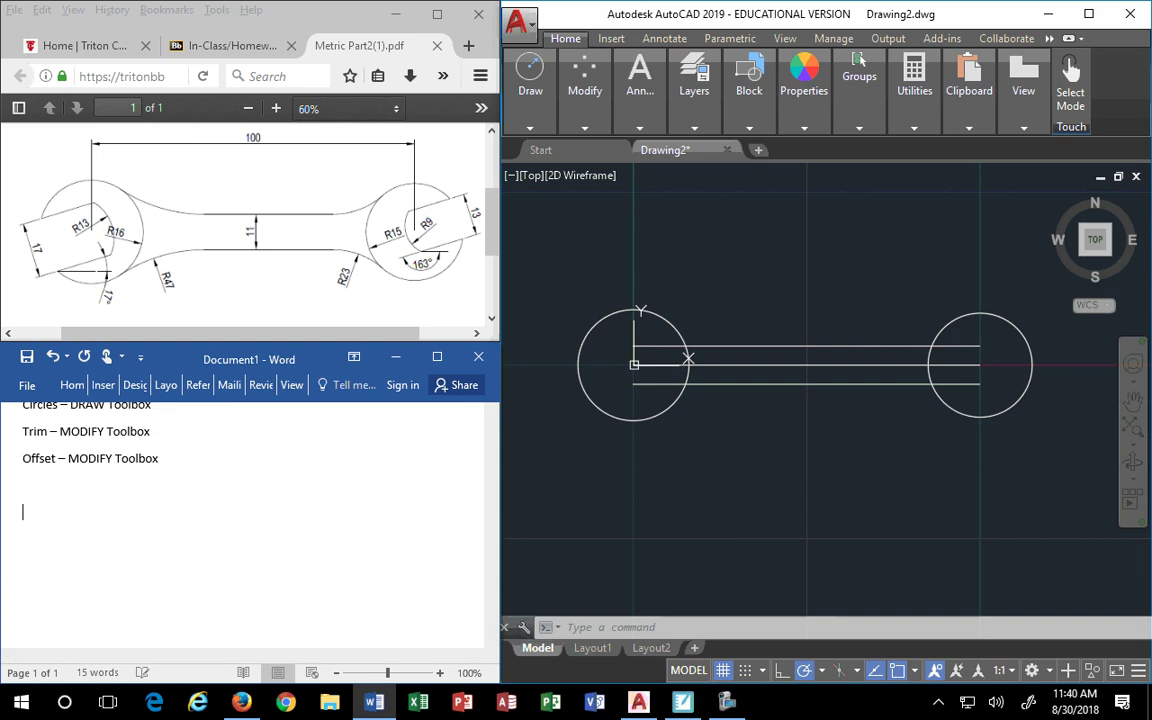
type("R45")
key("BackSpace")
type("7")
type(" (")
type("ty")
type("TYO")
type(")")
key("BackSpace")
key("Left")
key("Left")
key("Left")
key("BackSpace")
key("Left")
key("Left")
key("Left")
key("Left")
key("shift+Right")
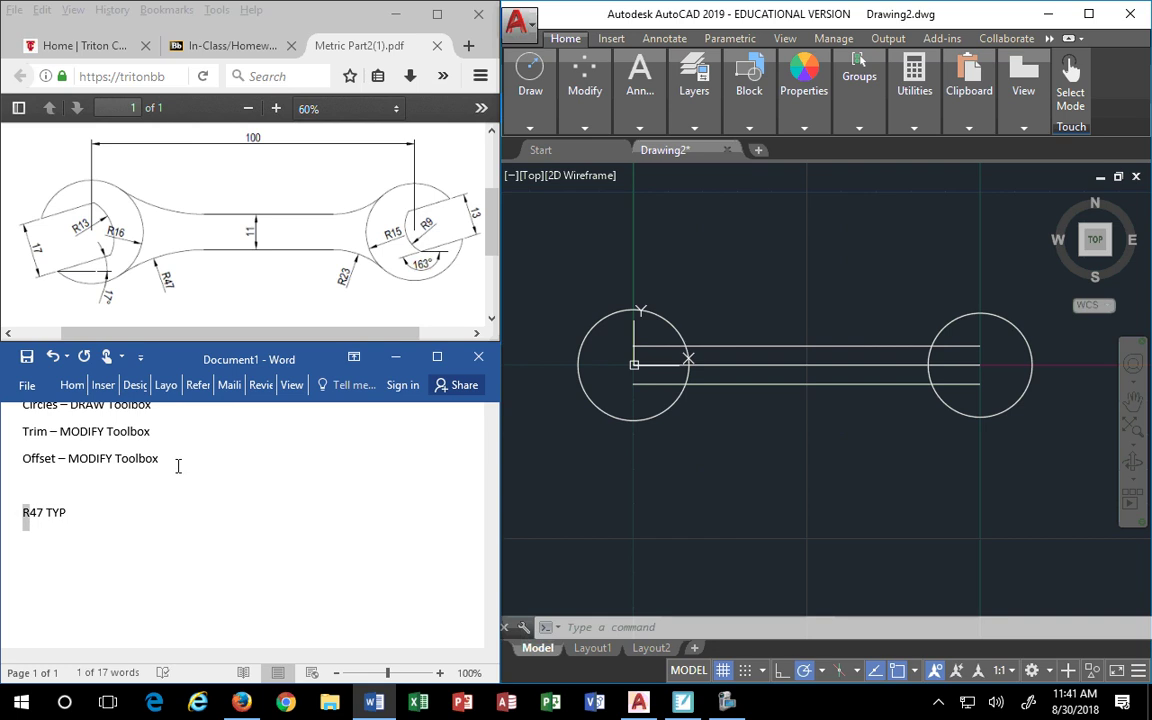
key("Right")
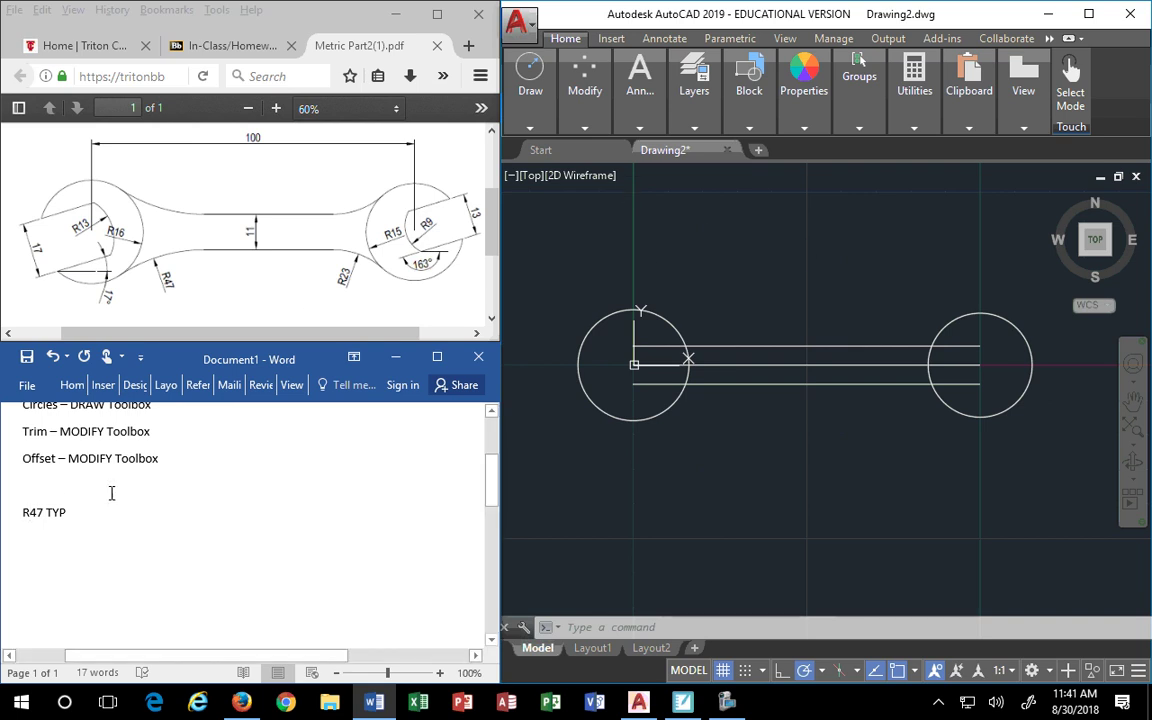
Start a new 'Fillet -' entry on the line under Offset.
left_click(161, 469)
key("Return")
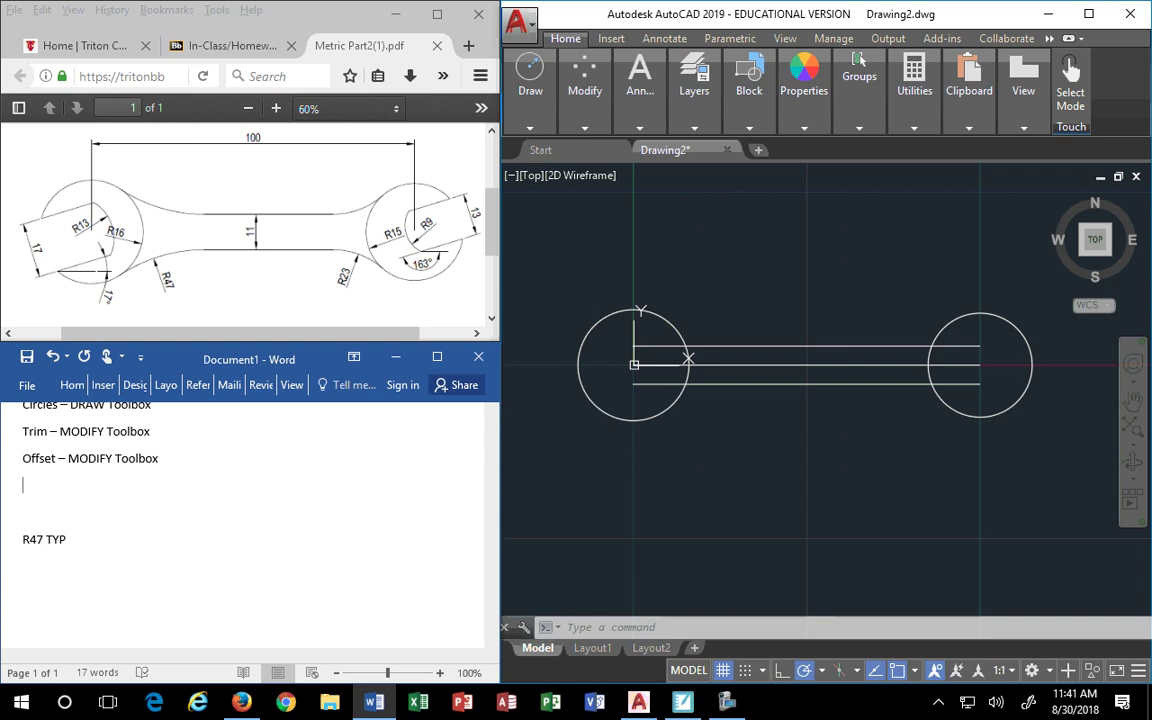
type("Fillet -")
Check that Fillet sits among AutoCAD's Modify tools.
left_click(588, 118)
left_click(592, 134)
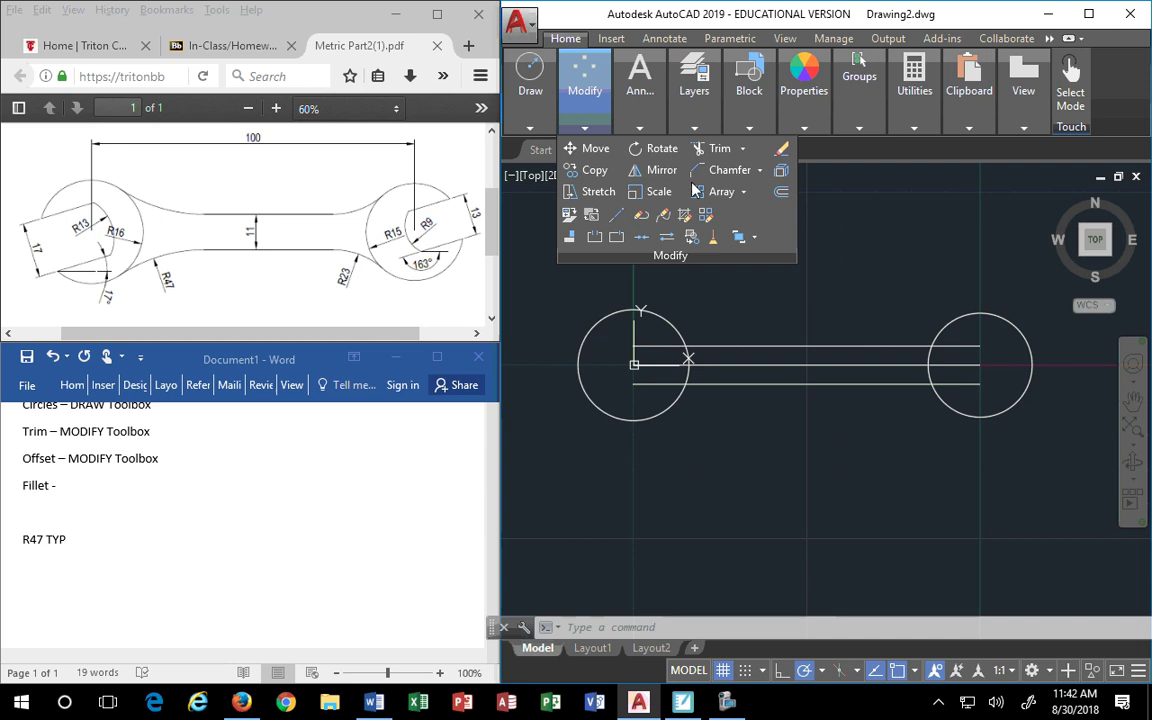
left_click(759, 170)
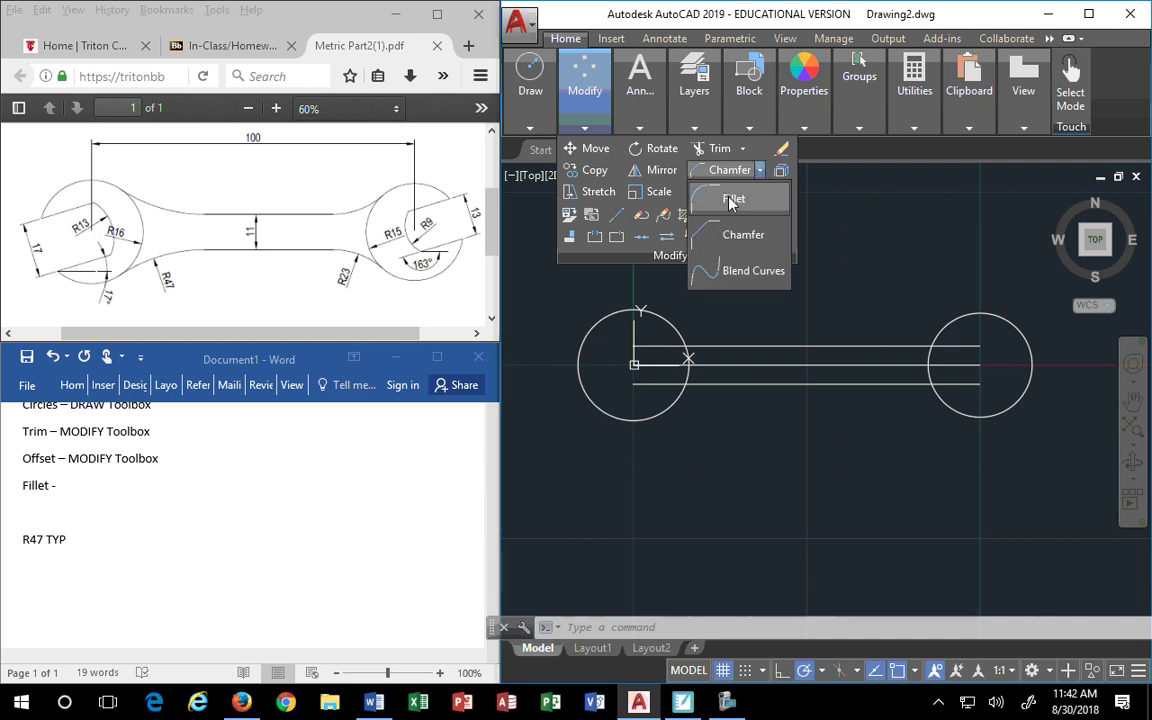
Copy '– MODIFY Toolbox' from the Trim line and paste it after Fillet.
left_click(135, 485)
scroll(95, 480, "up", 1)
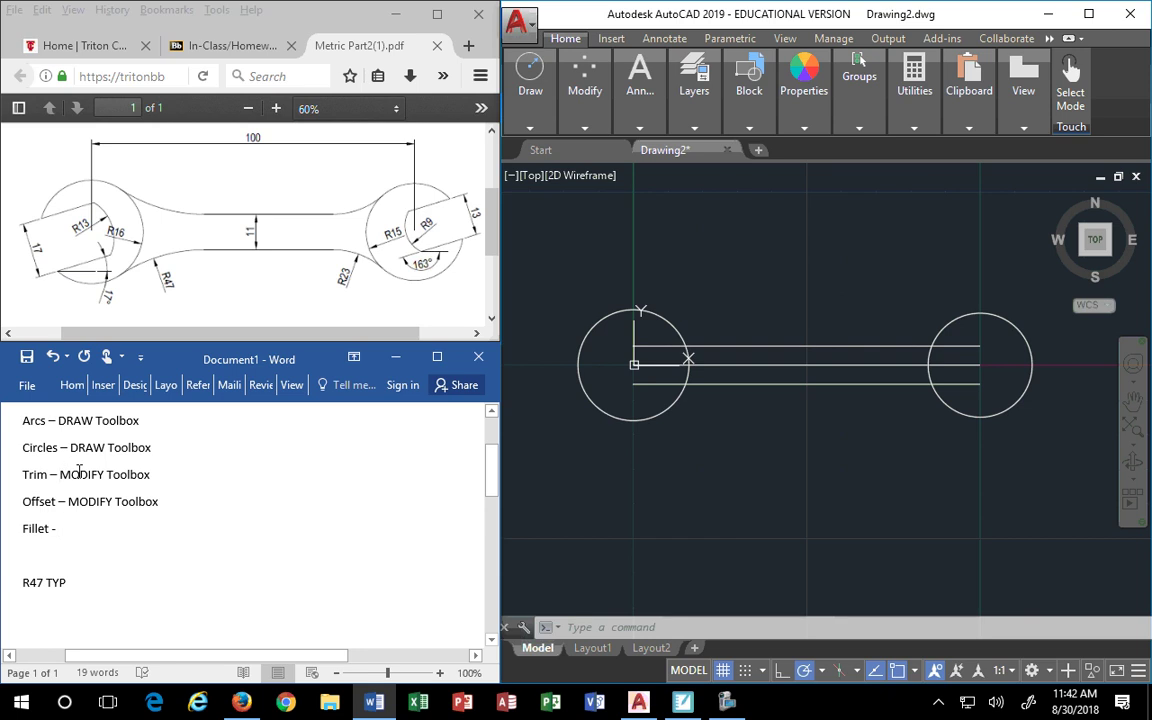
left_click_drag(60, 475, 150, 475)
left_click_drag(52, 476, 155, 482)
key("ctrl+c")
left_click(82, 529)
key("BackSpace")
key("BackSpace")
key("ctrl+v")
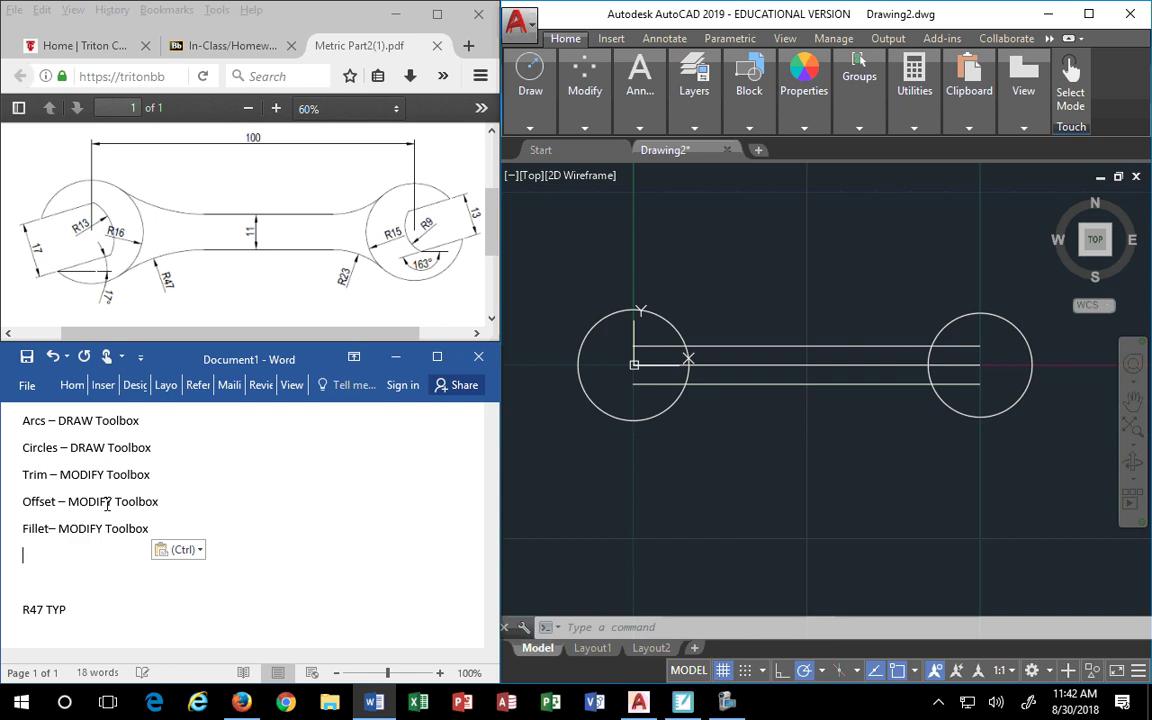
key("ctrl+Left")
key("ctrl+Left")
key("ctrl+Left")
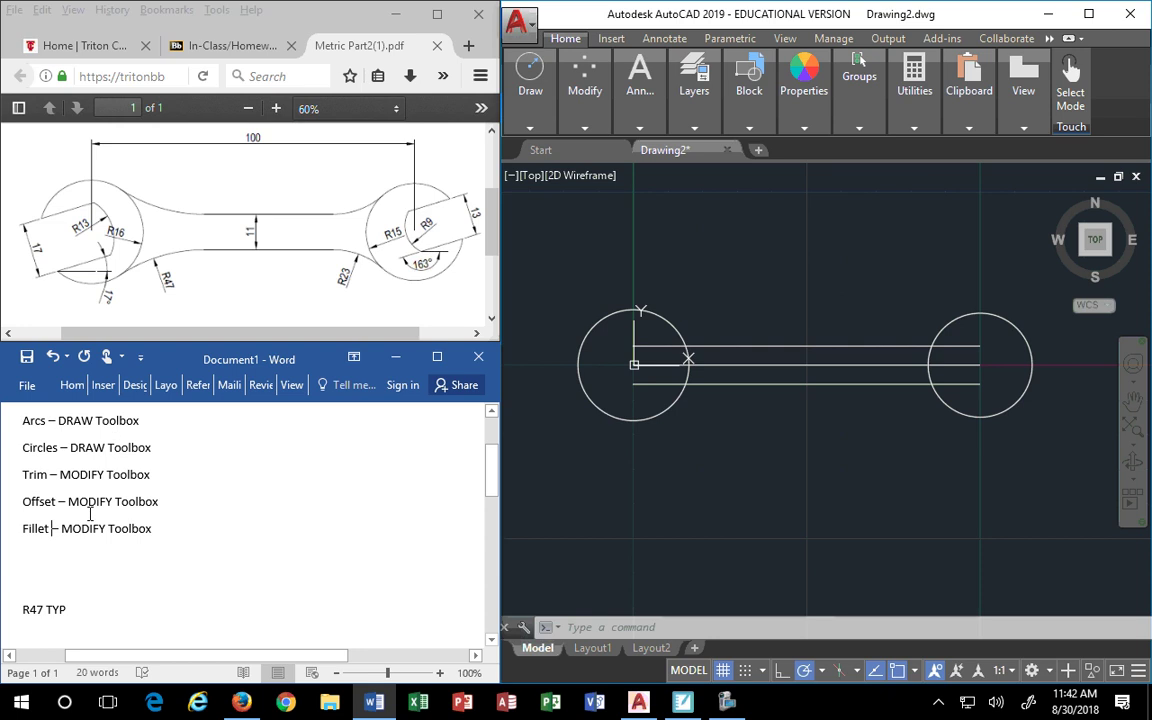
scroll(102, 537, "up", 2)
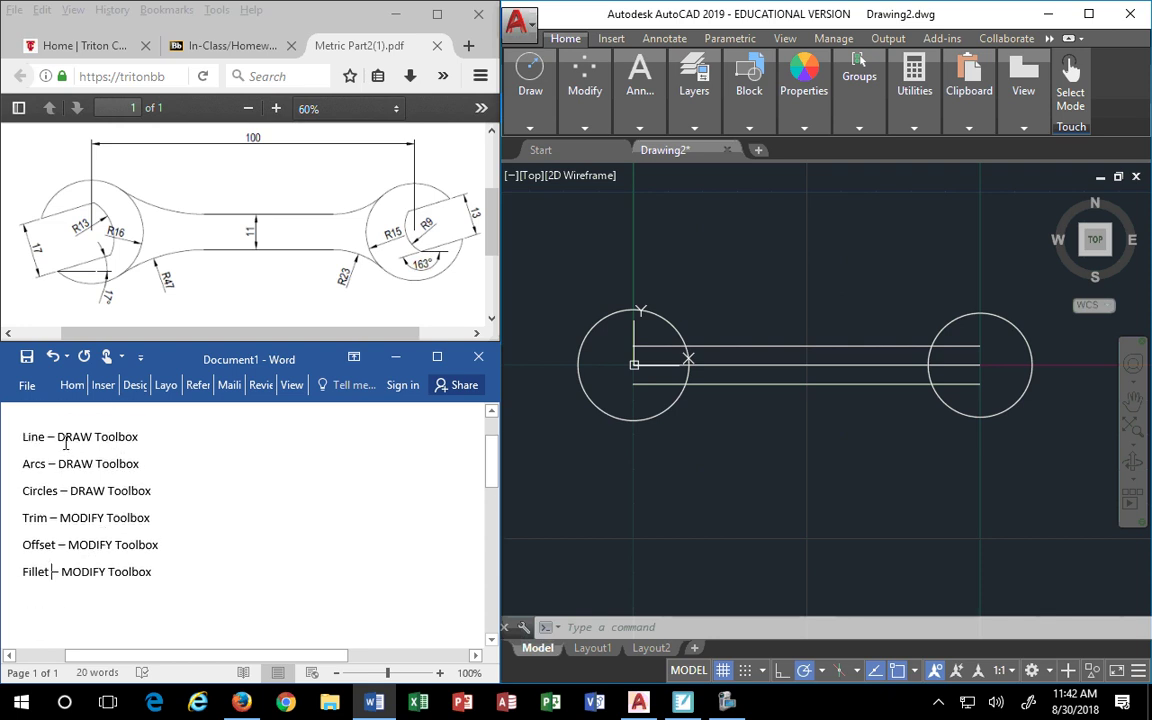
left_click(658, 450)
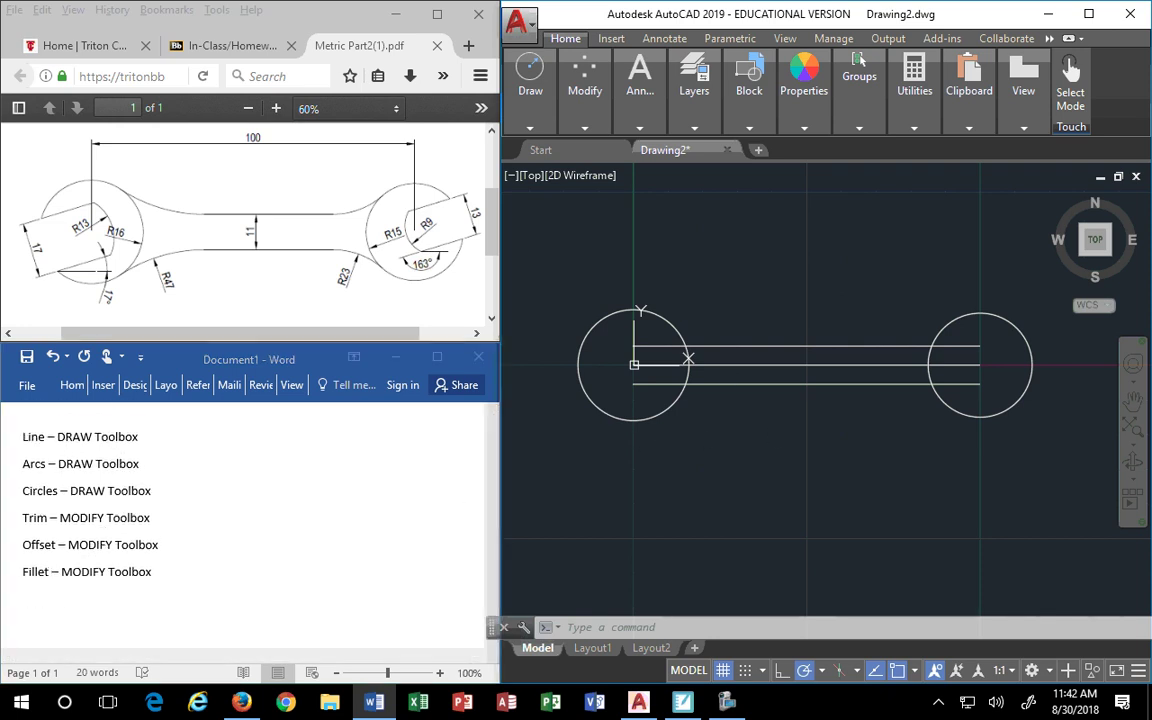
mouse_move(586, 123)
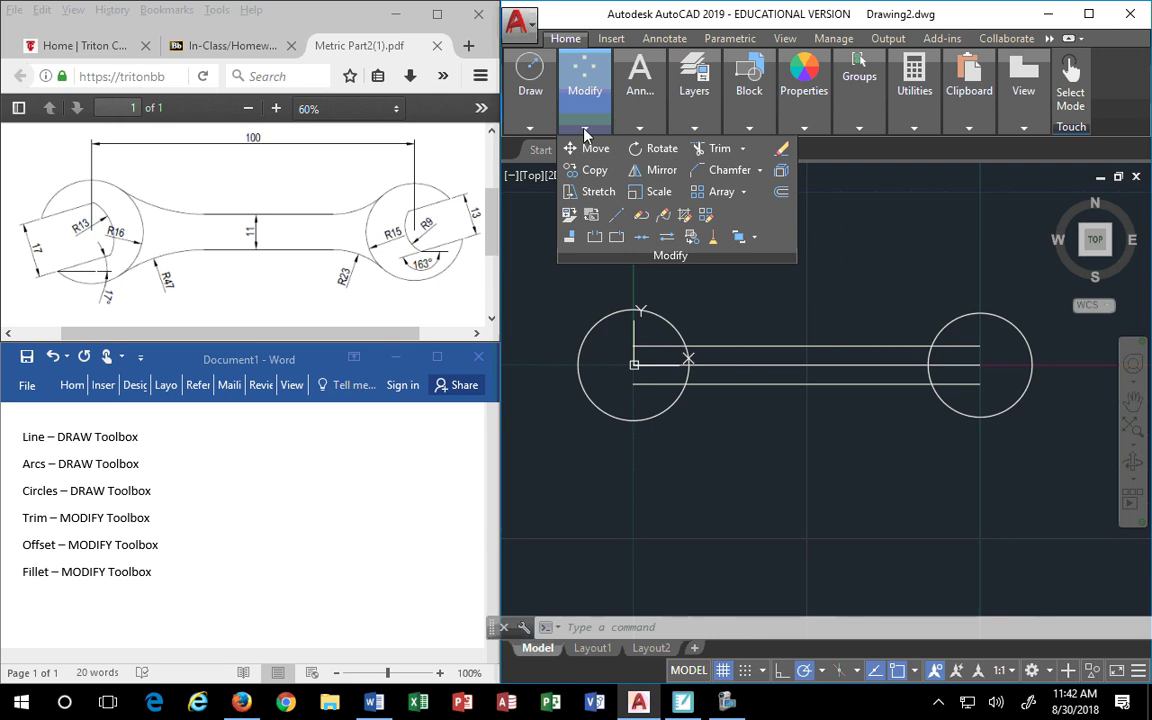
Run Fillet, choose its Radius option and enter a radius of 47.
left_click(761, 171)
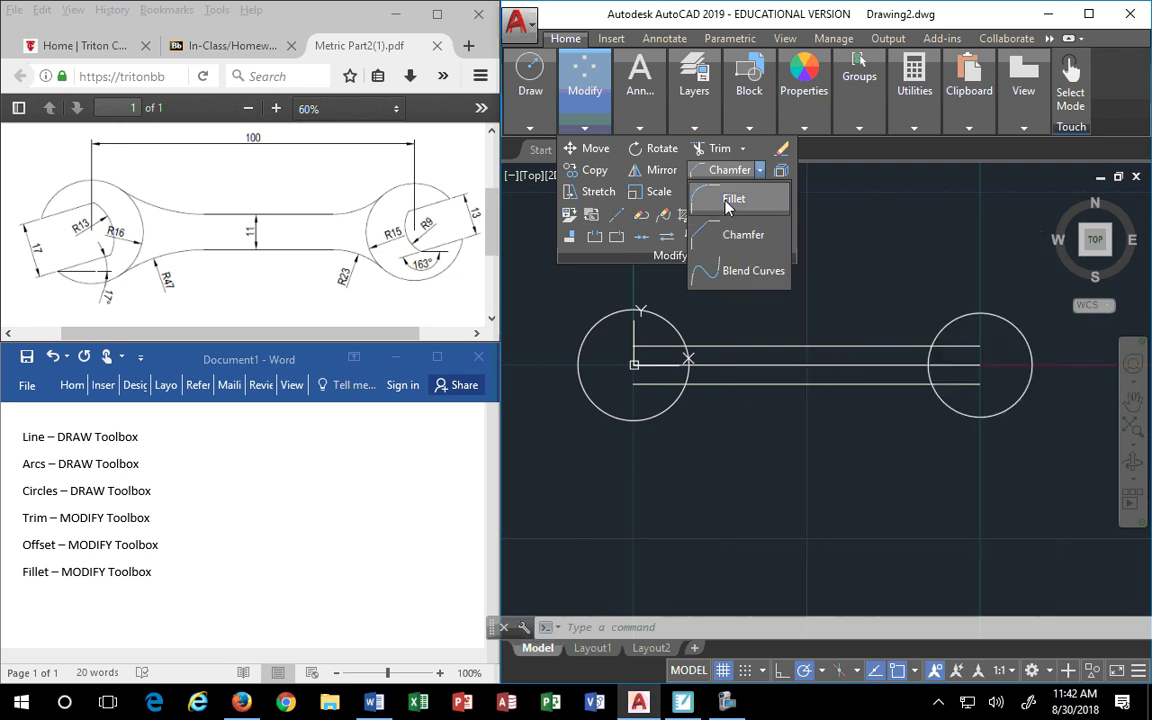
left_click(730, 200)
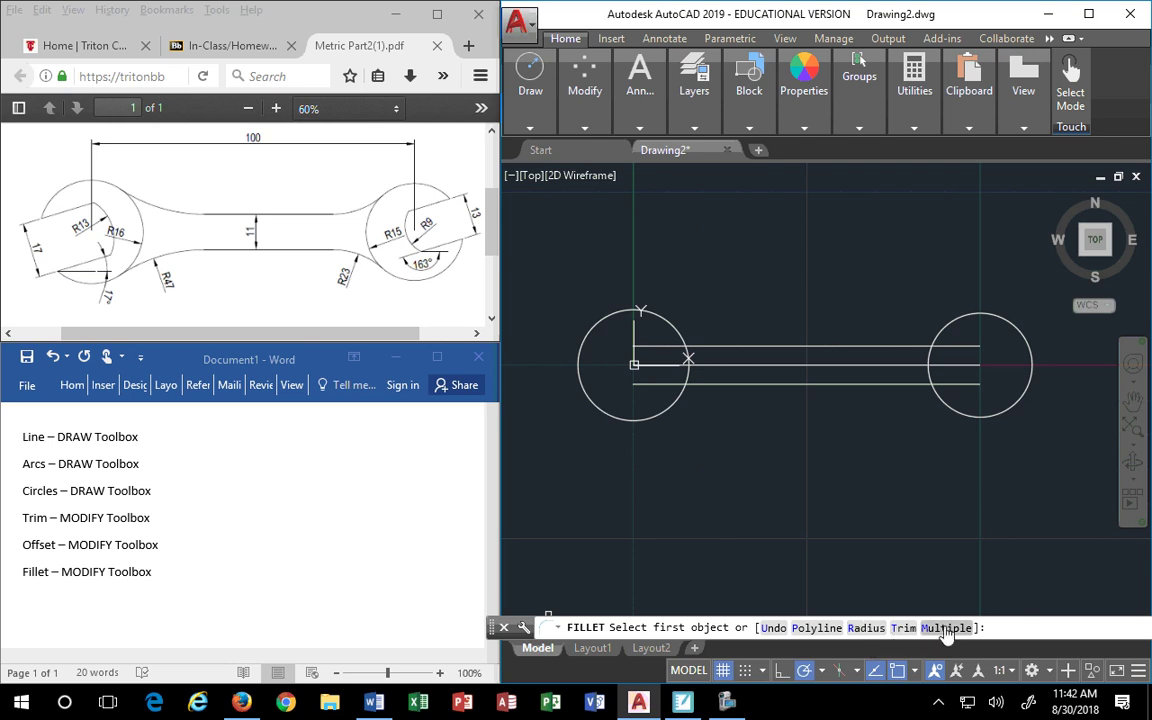
left_click(867, 630)
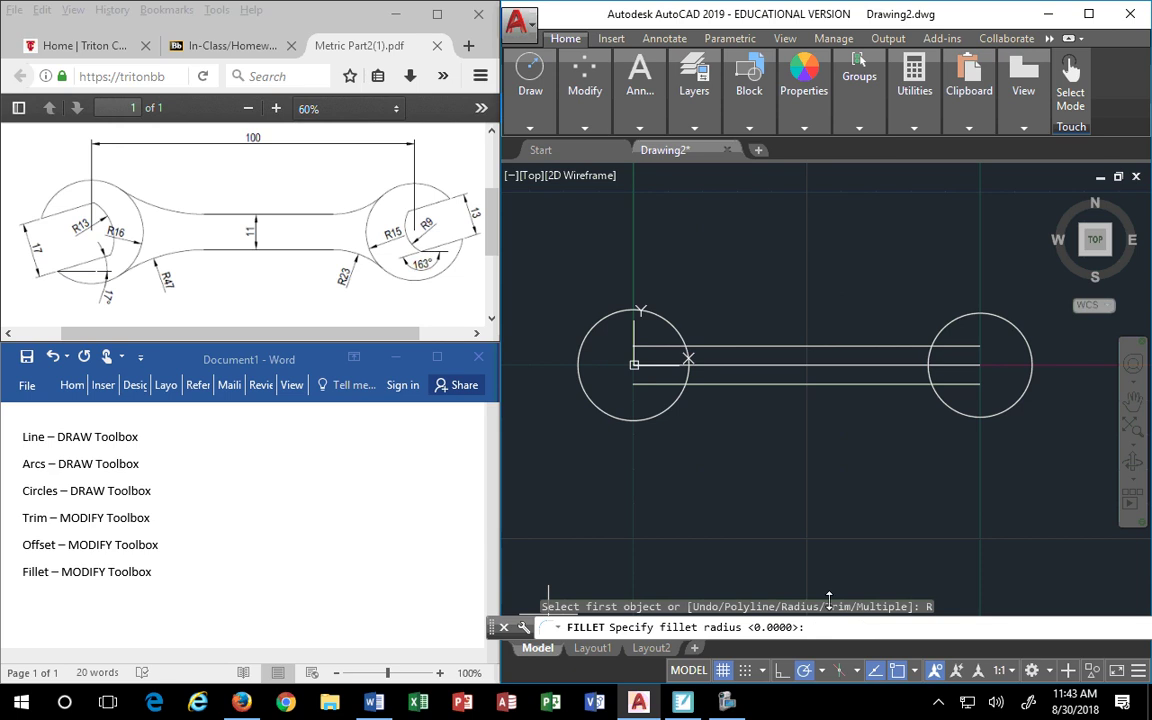
key("Escape")
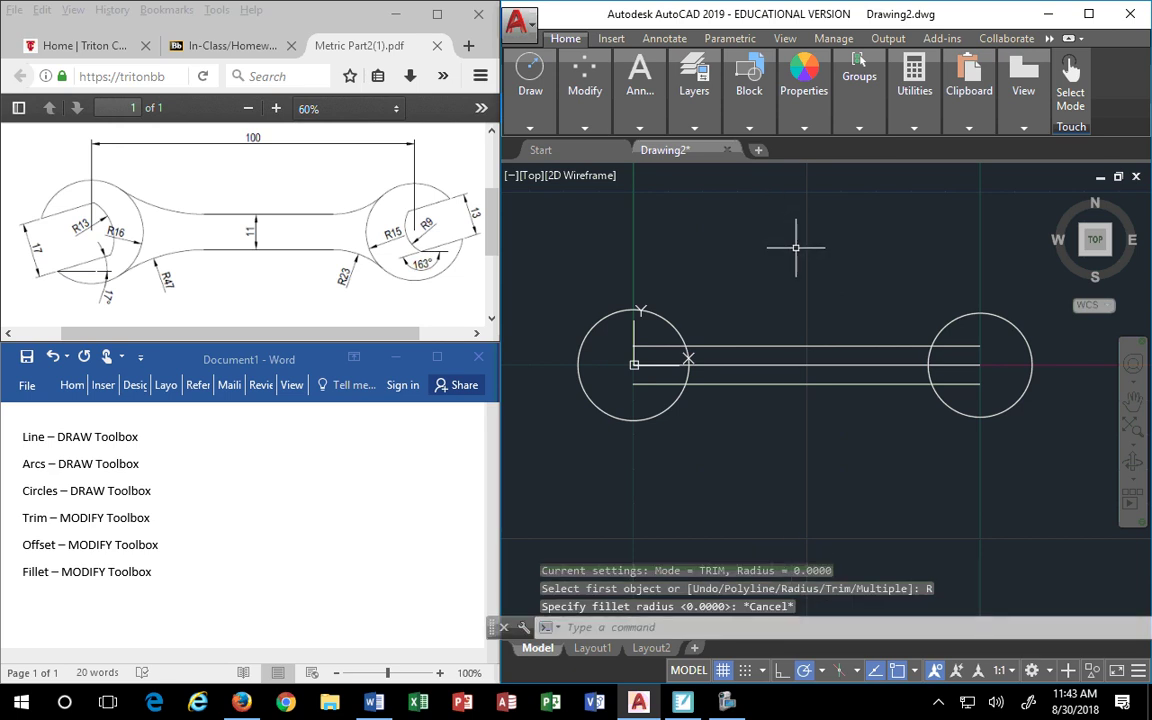
key("Escape")
key("Escape")
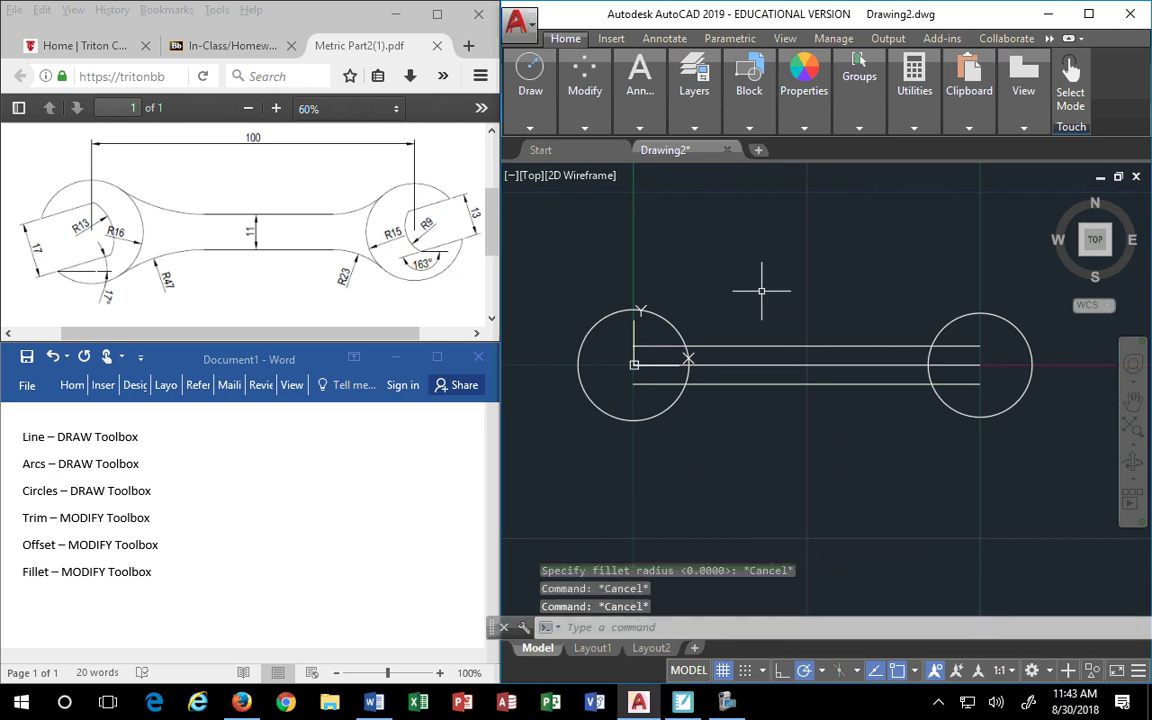
mouse_move(585, 95)
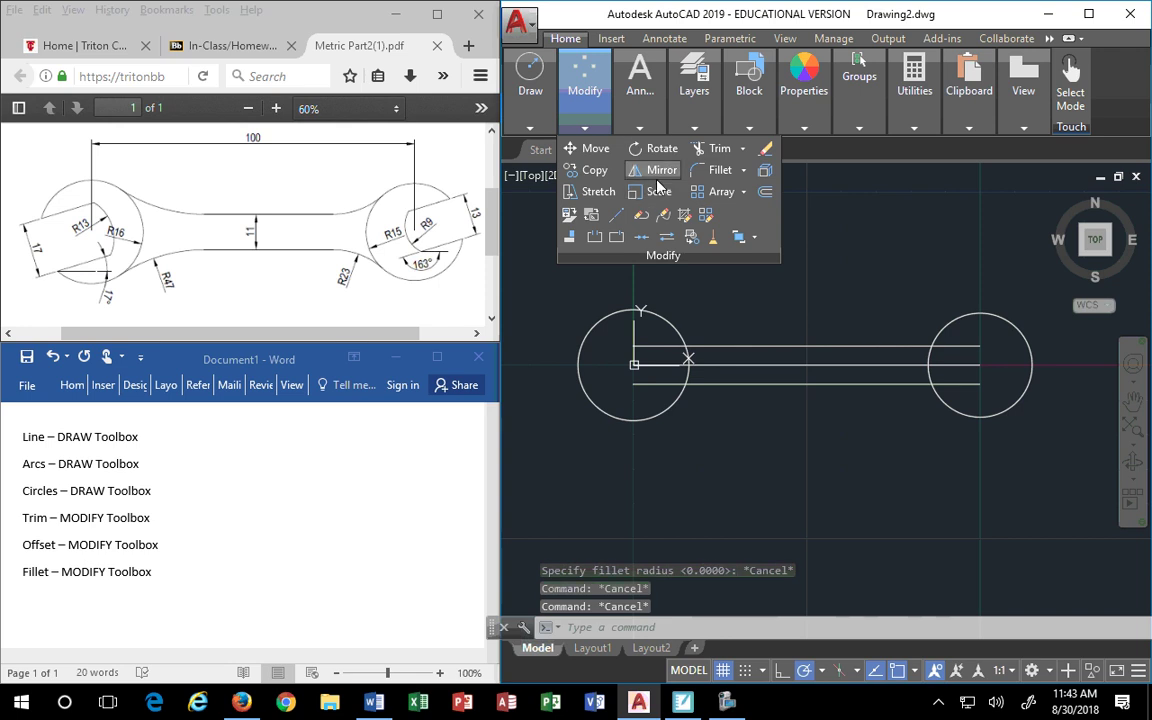
left_click(731, 172)
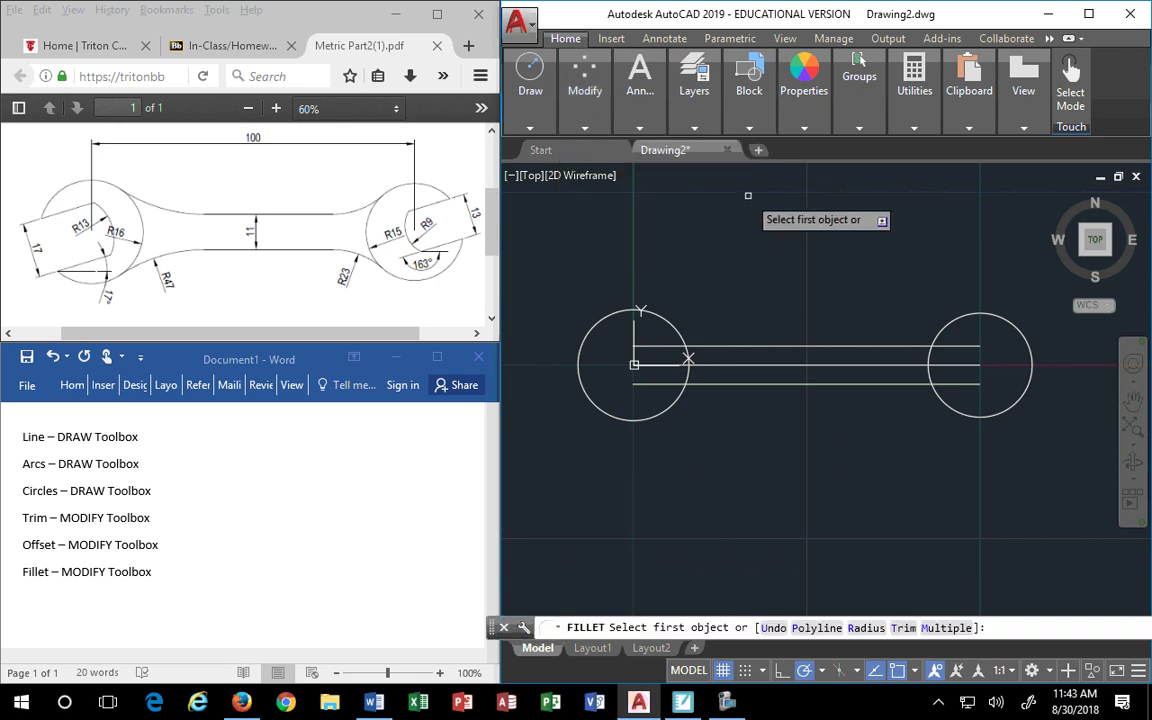
right_click(750, 200)
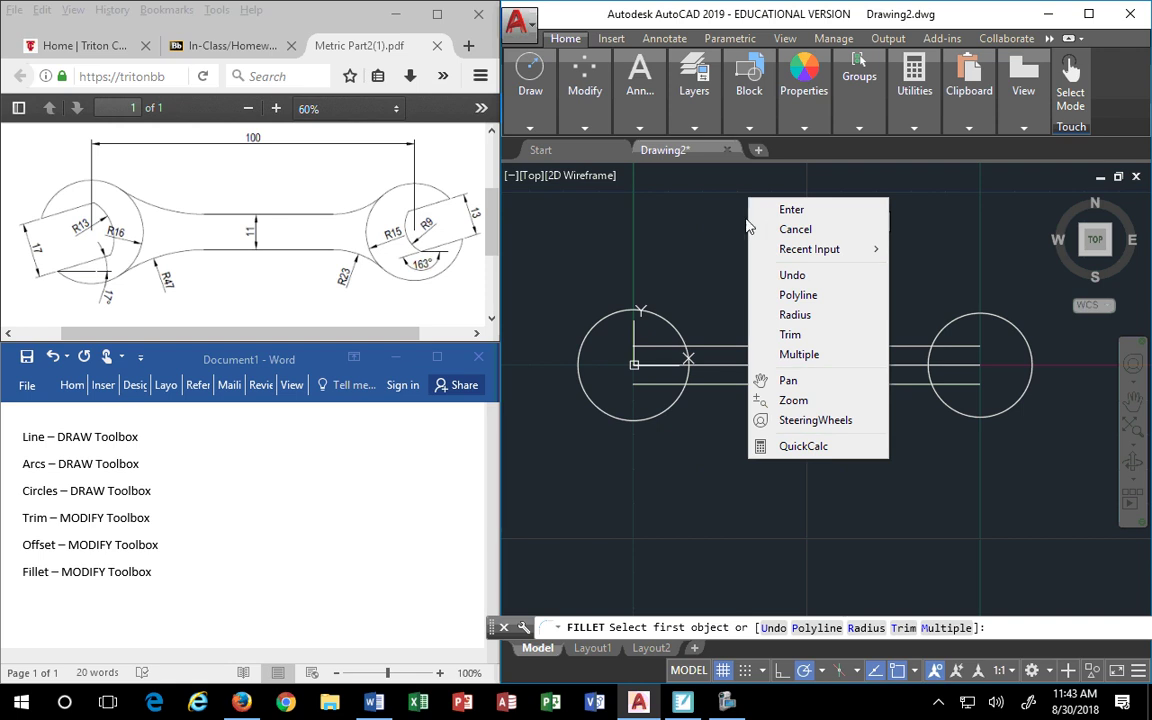
left_click(795, 314)
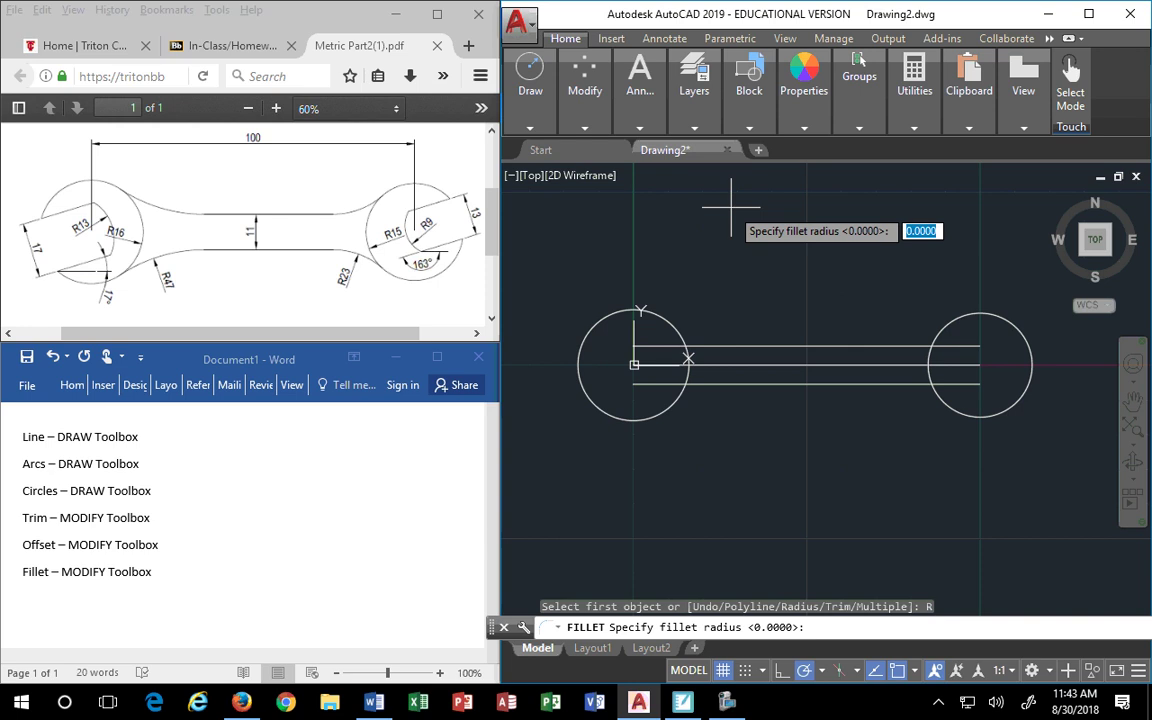
type("47")
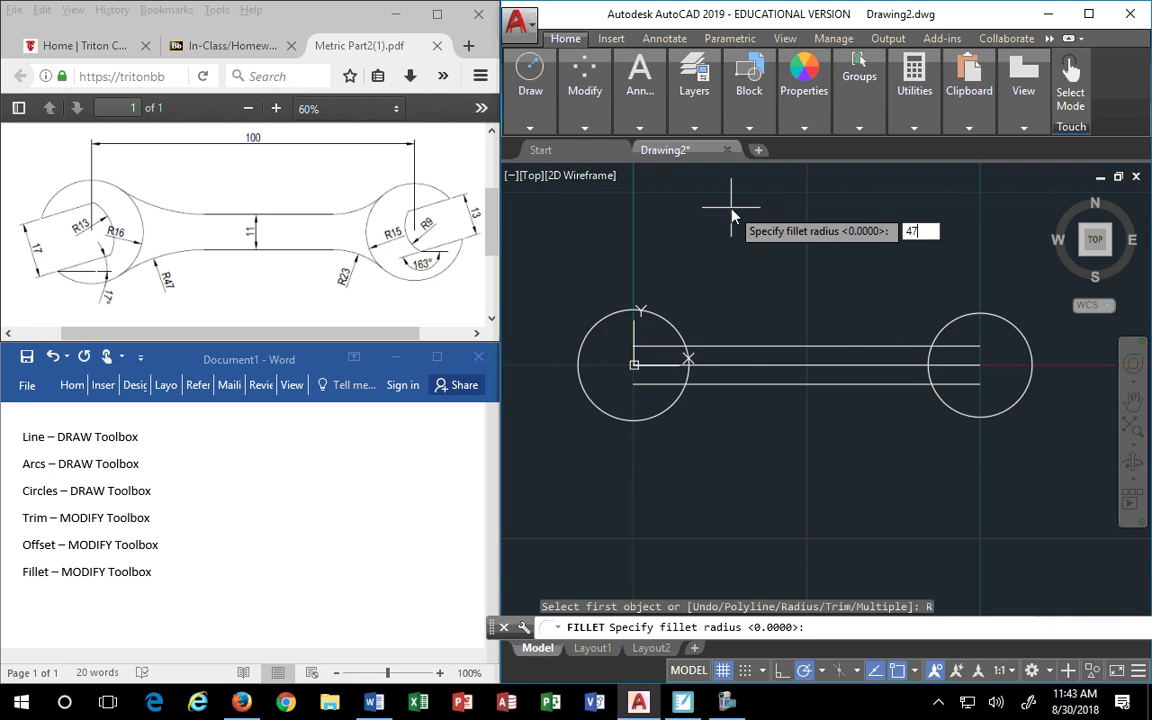
Confirm radius 47, switch Fillet to No Trim, and round the bottom line into the left circle.
key("Return")
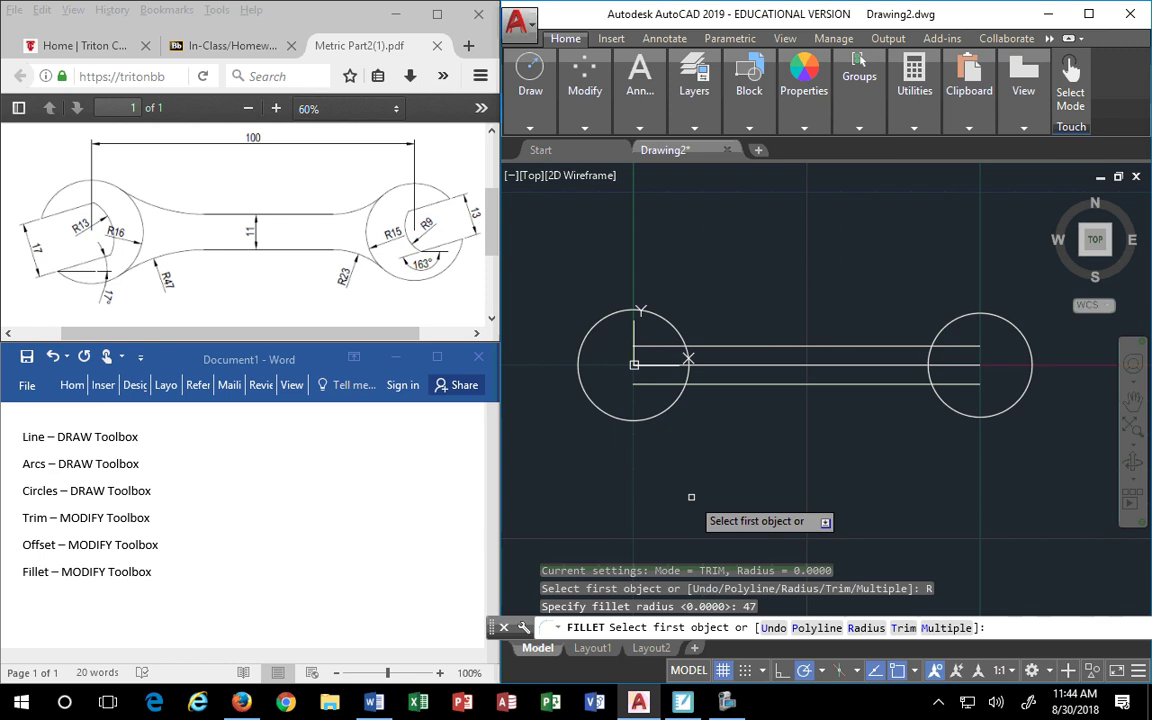
right_click(748, 230)
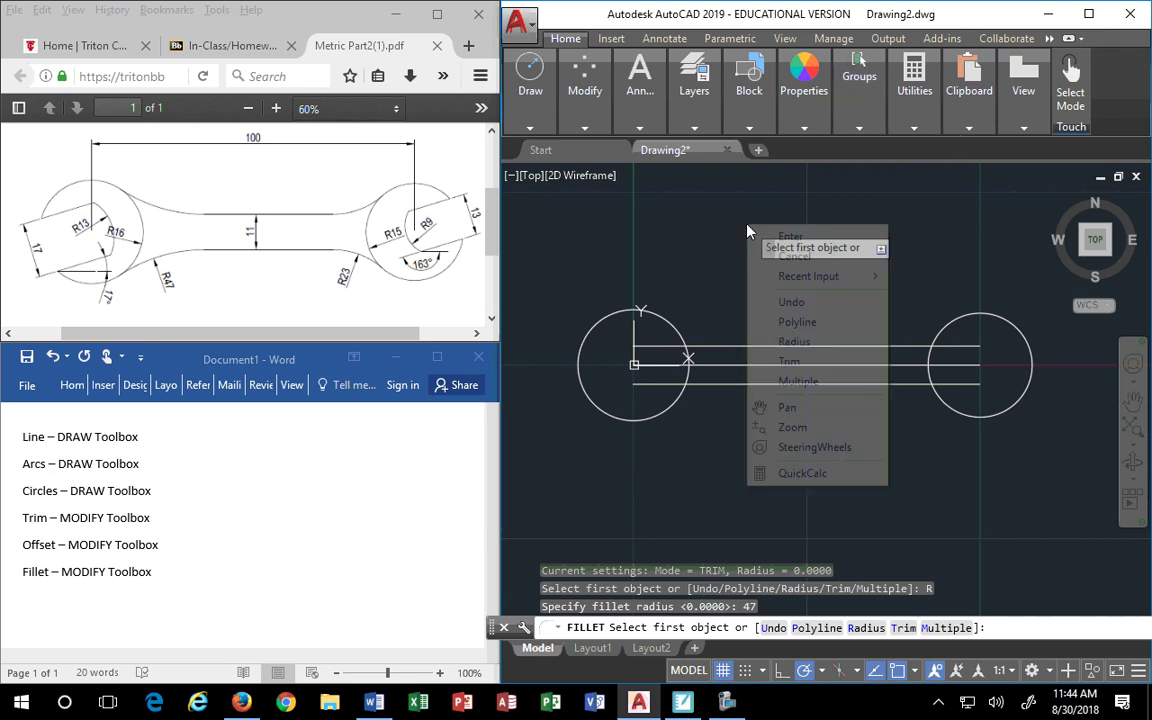
left_click(790, 362)
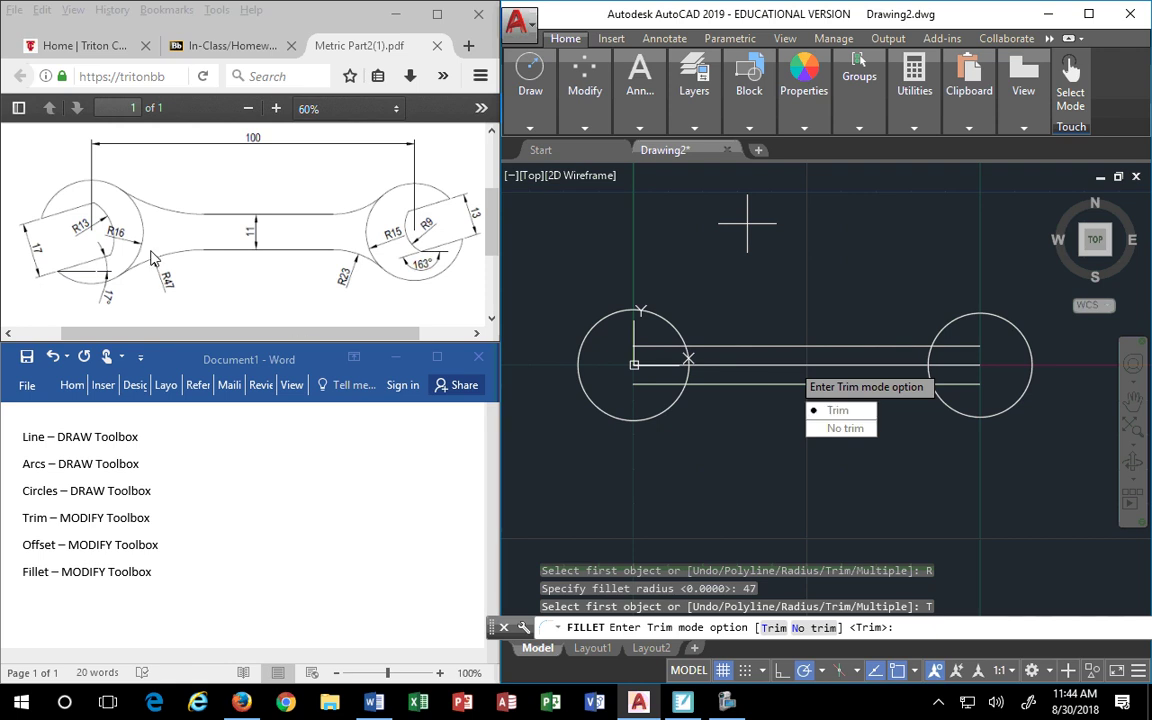
left_click(845, 428)
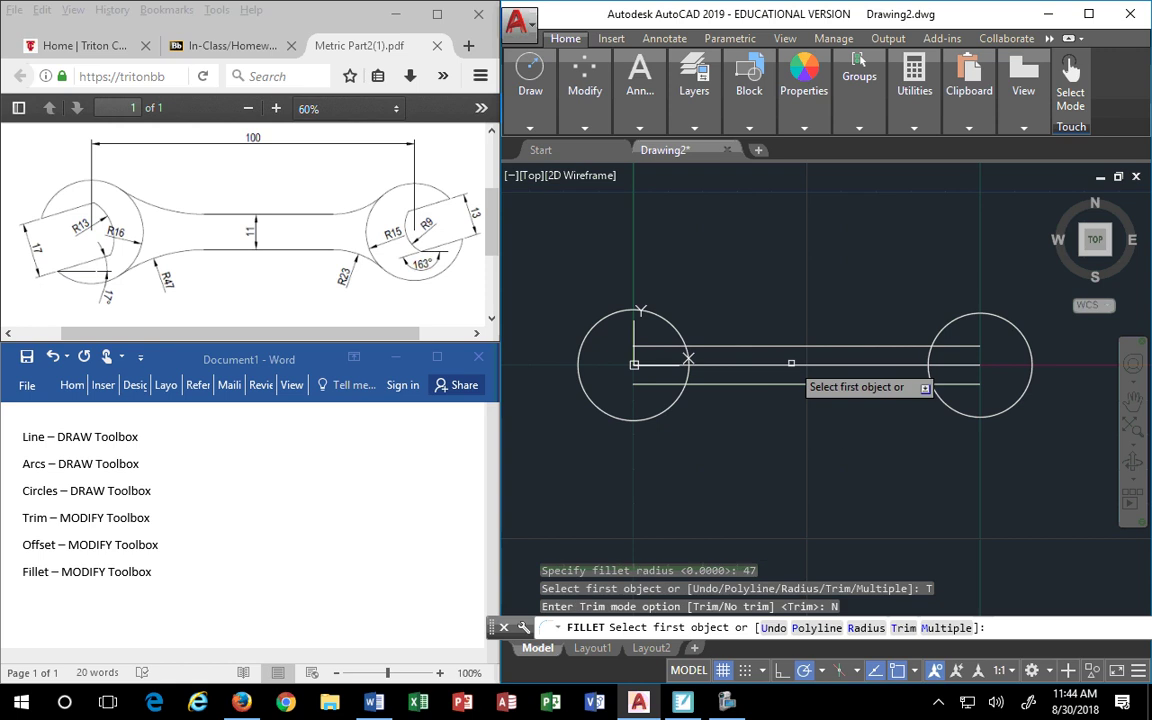
left_click(719, 383)
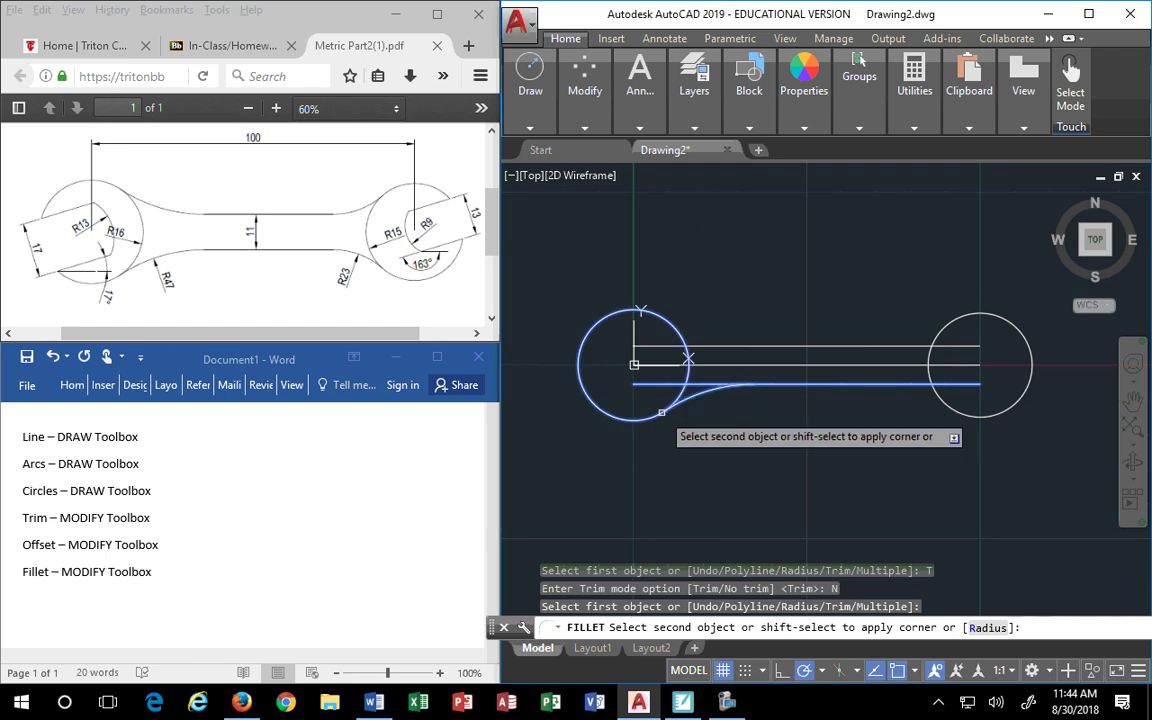
left_click(661, 412)
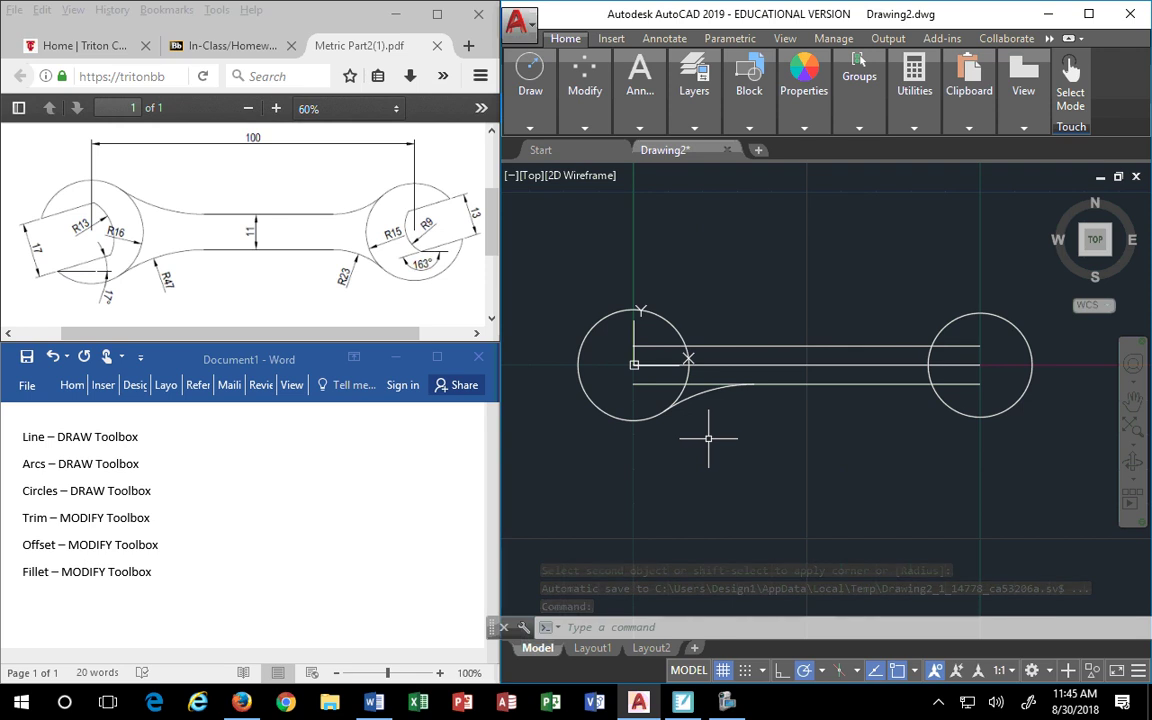
Repeat the R47 fillet between the left circle and the upper handle line.
key("Return")
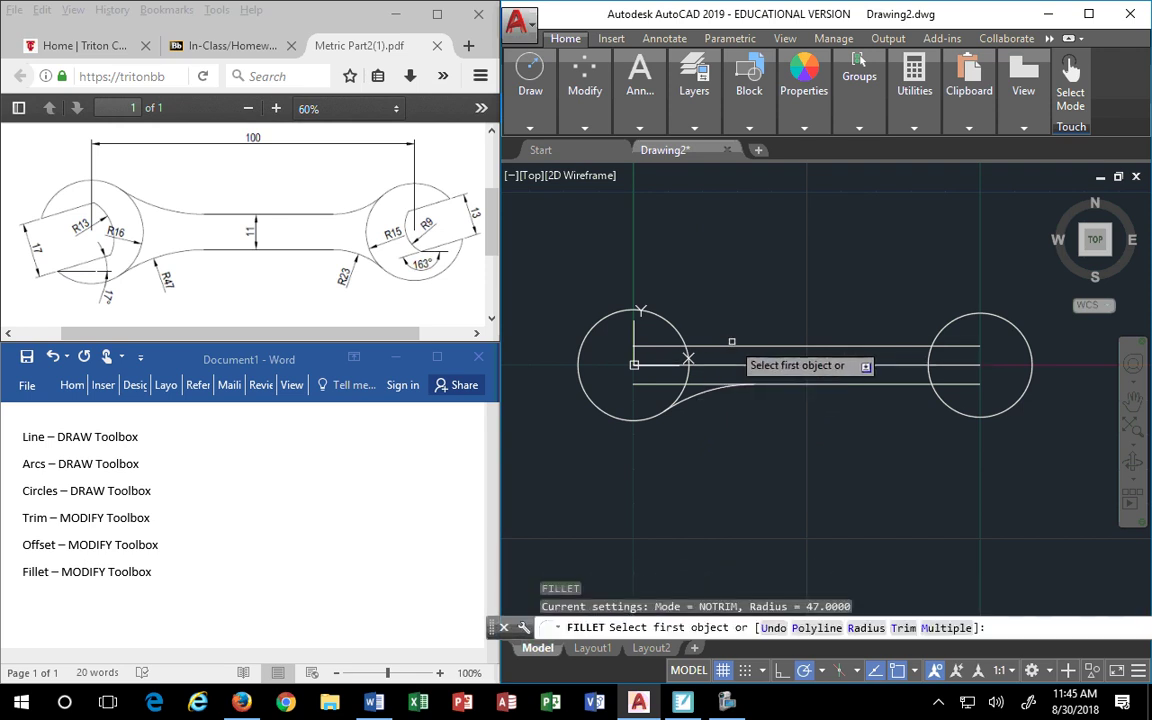
left_click(687, 357)
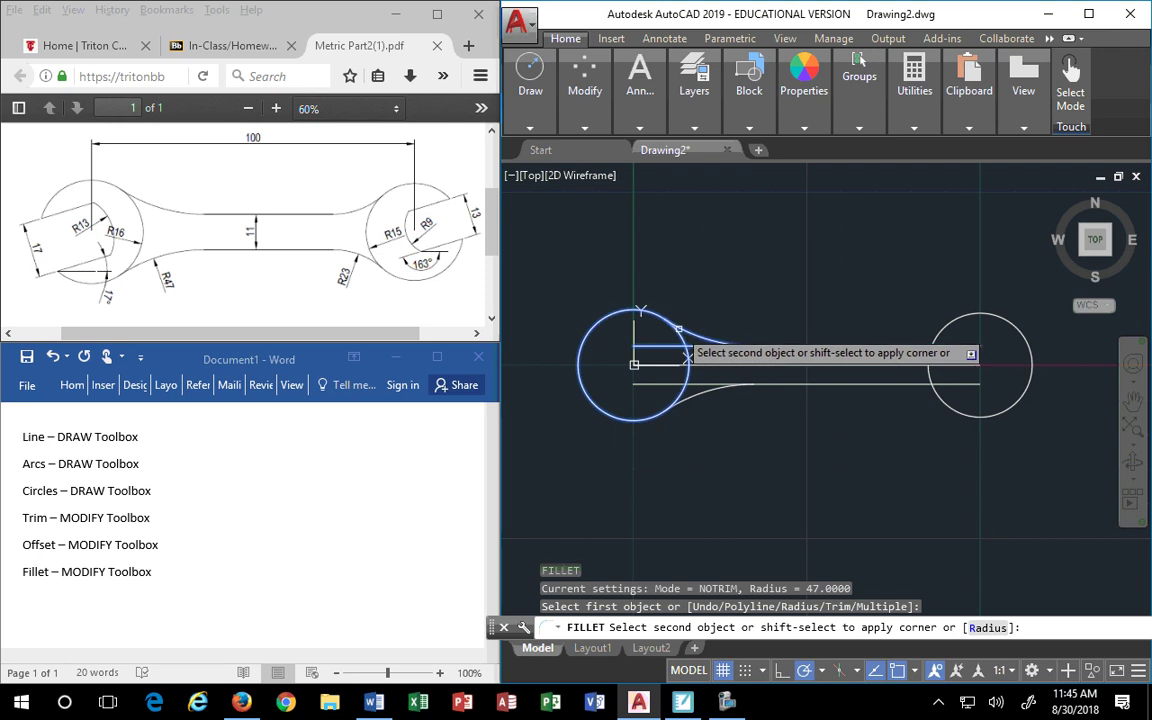
left_click(690, 348)
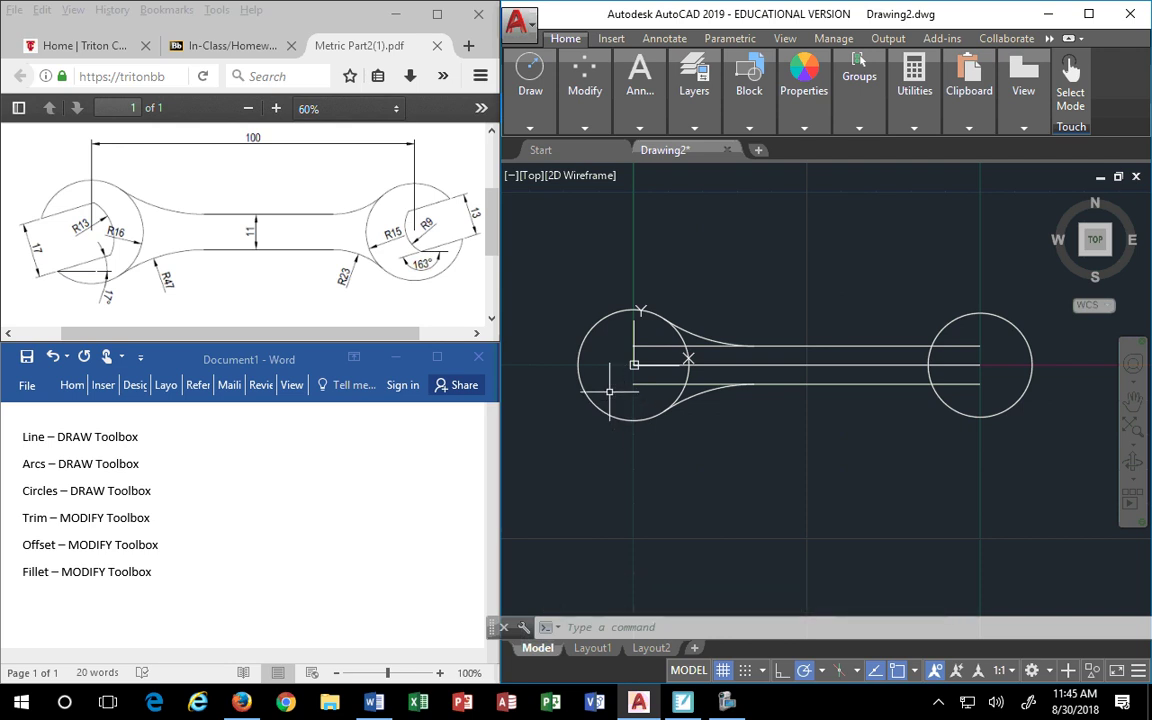
left_click(584, 129)
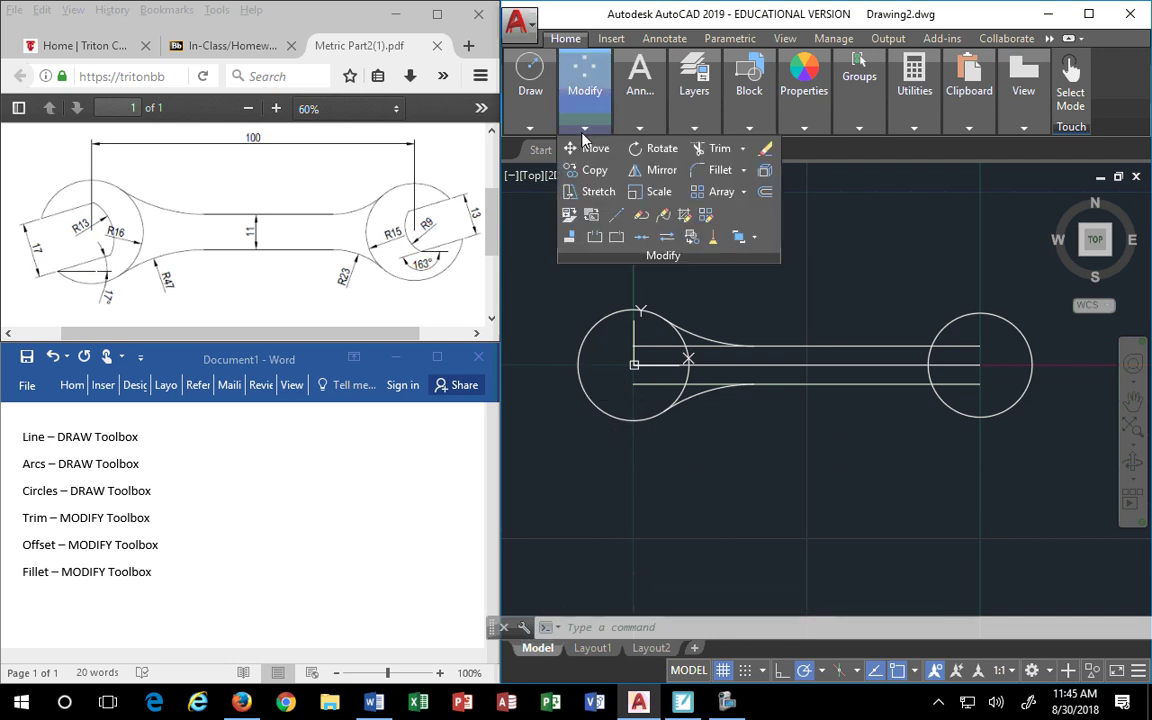
Start Fillet and set its radius to 23.
left_click(714, 170)
right_click(762, 195)
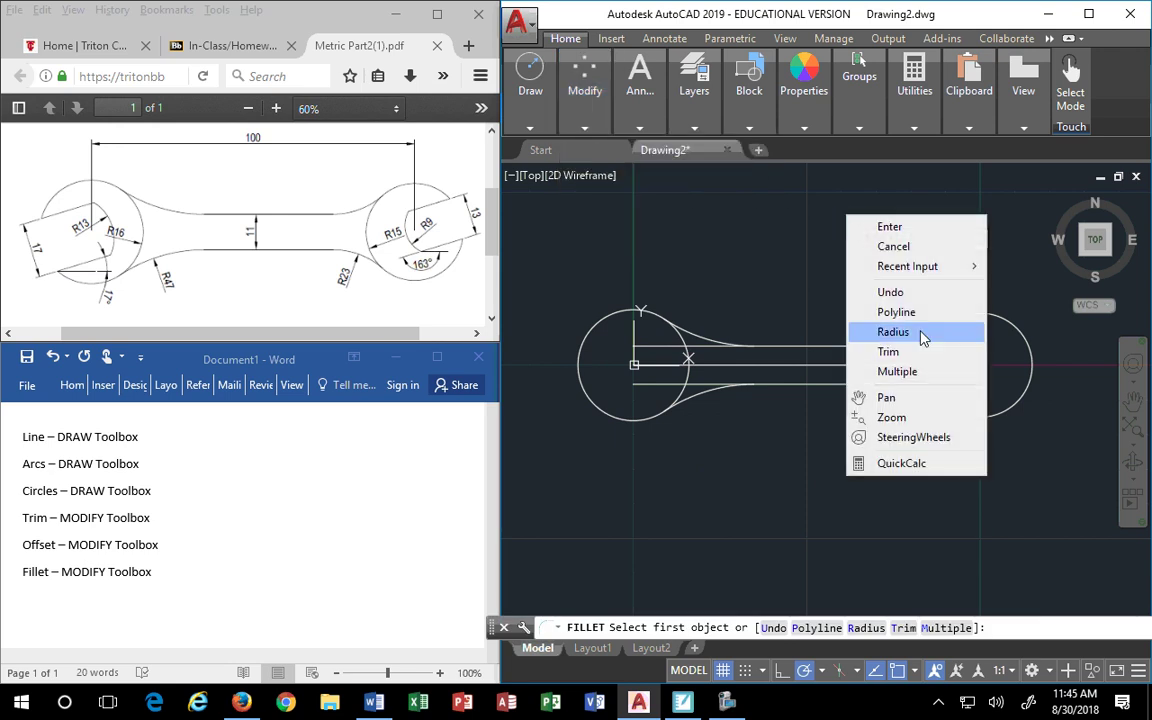
left_click(826, 302)
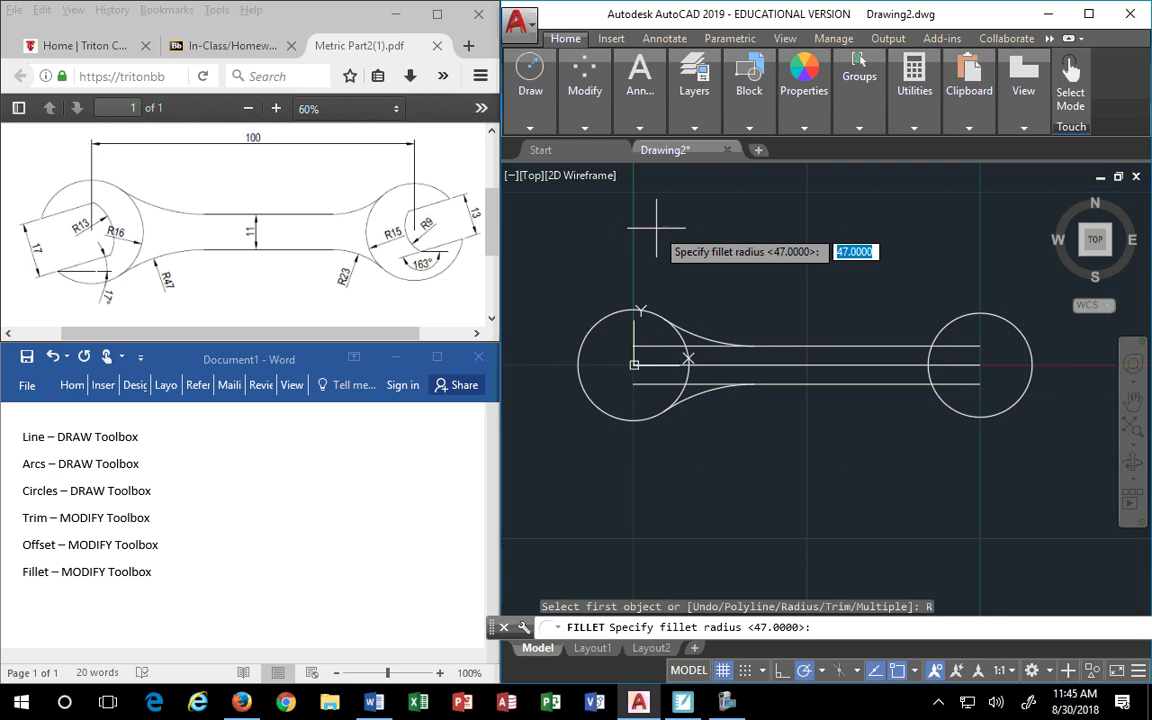
type("23")
key("Return")
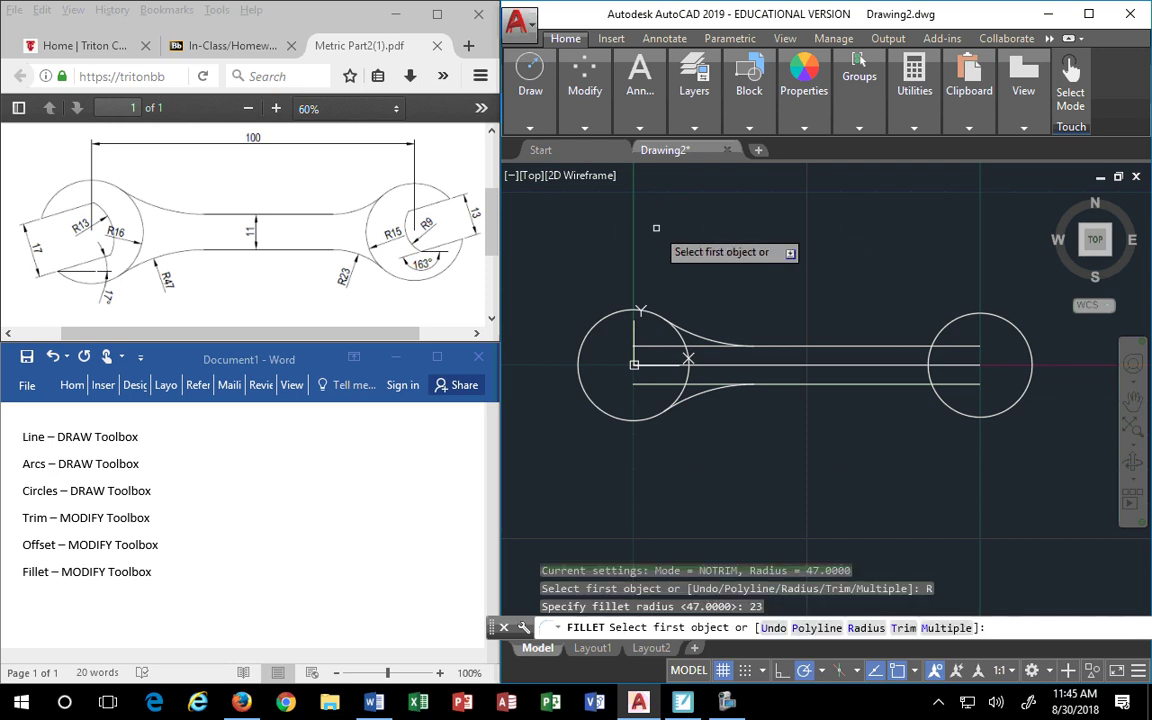
Round the top and bottom handle lines into the right circle with R23 arcs.
left_click(892, 344)
left_click(940, 330)
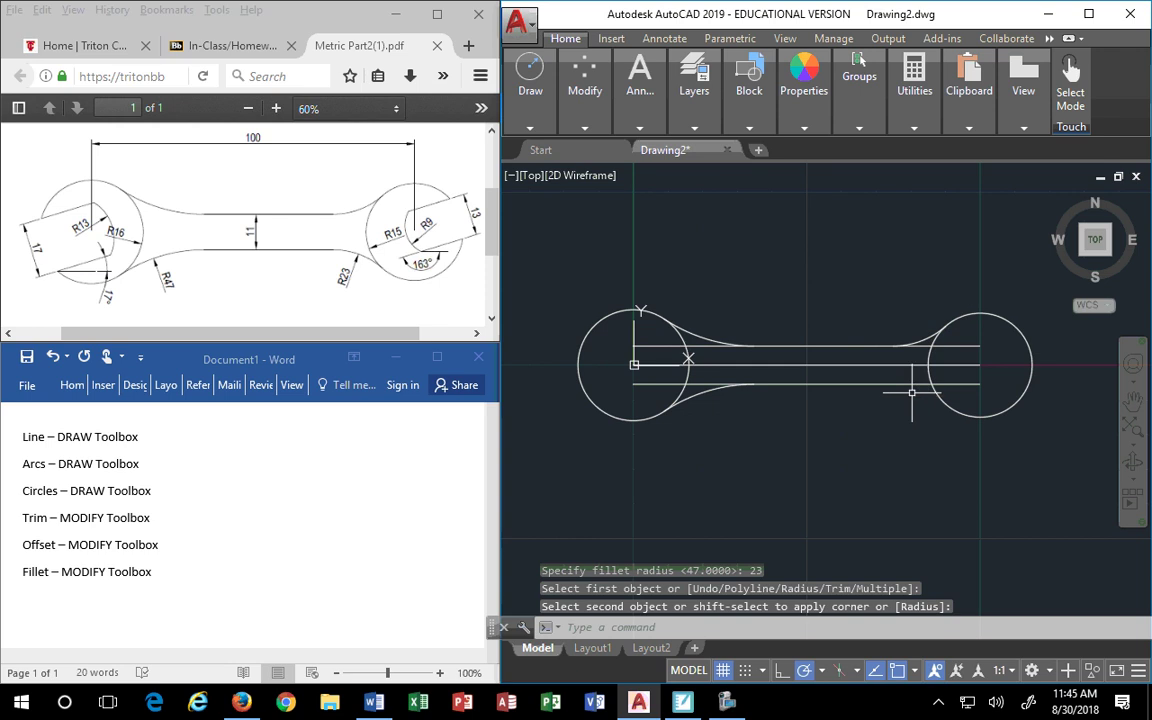
key("Return")
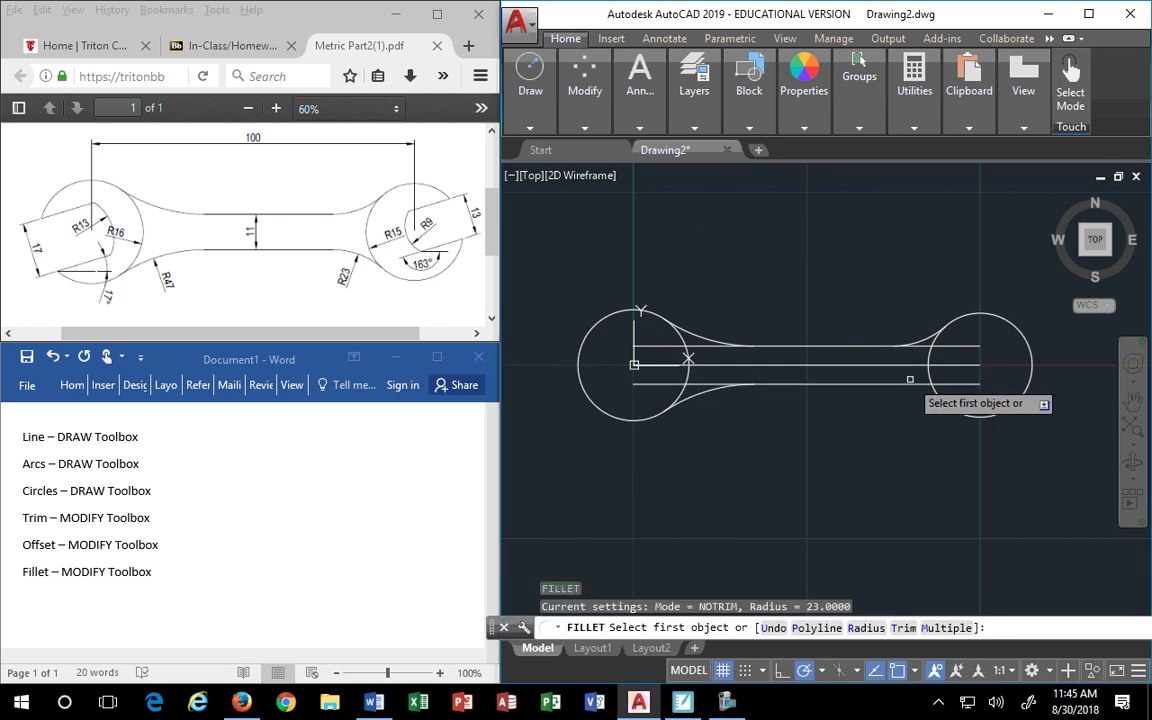
left_click(861, 383)
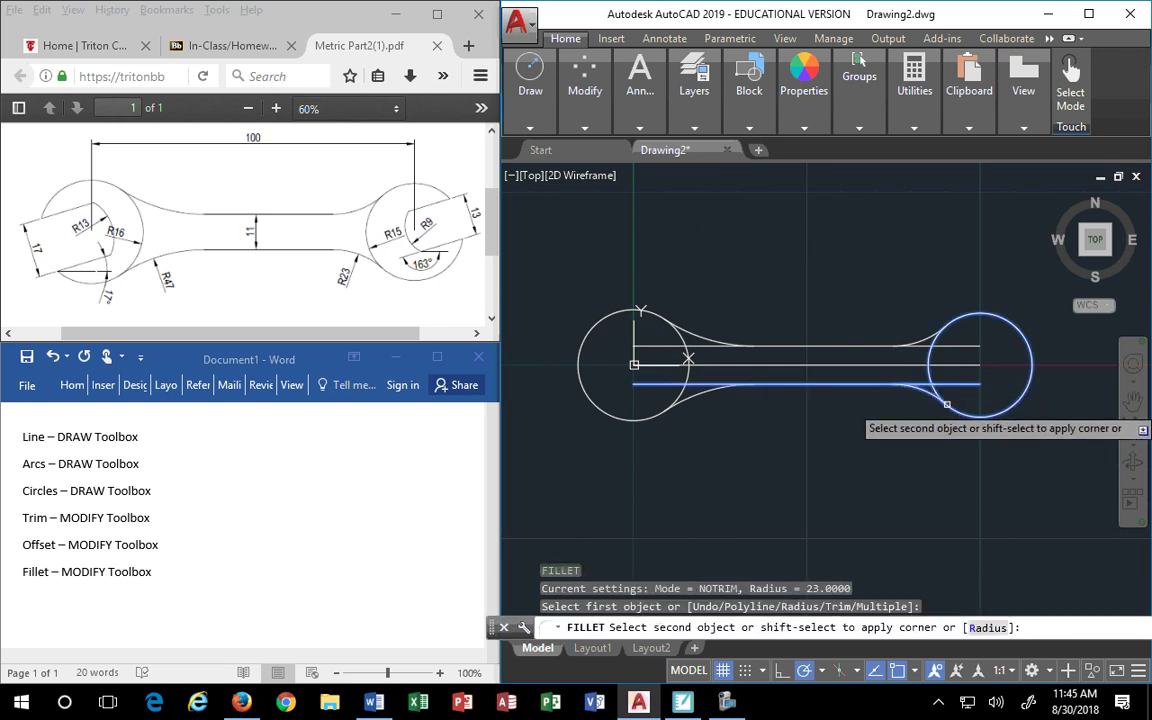
left_click(945, 400)
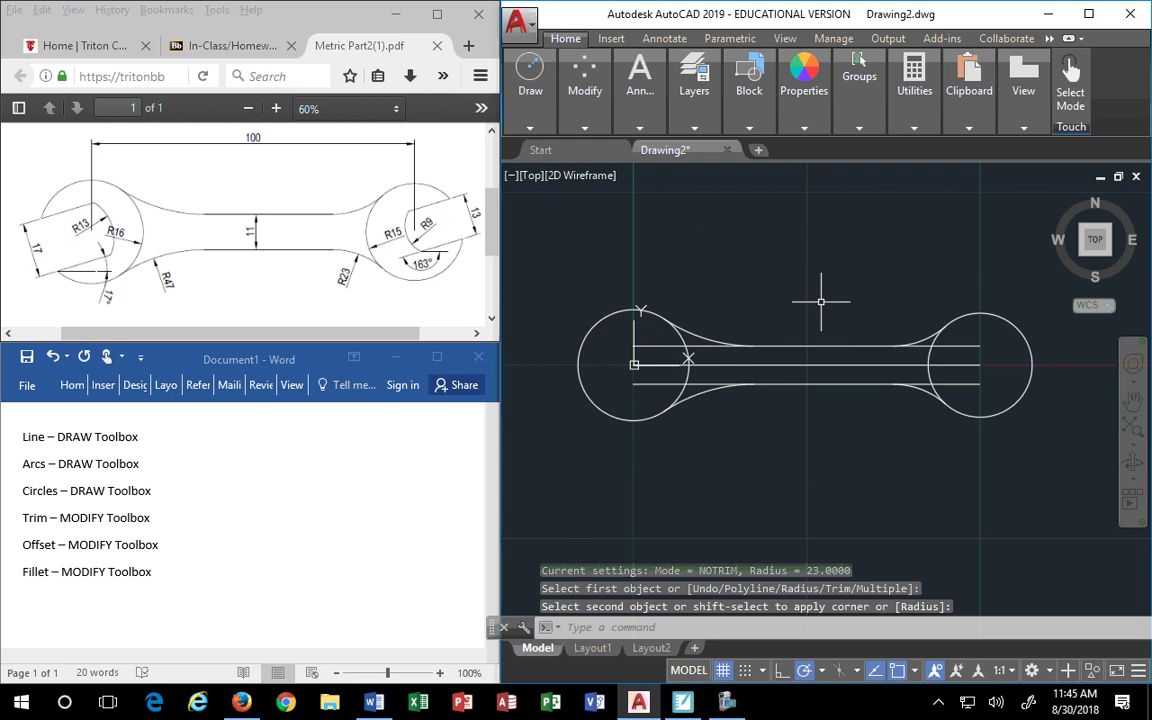
mouse_move(589, 121)
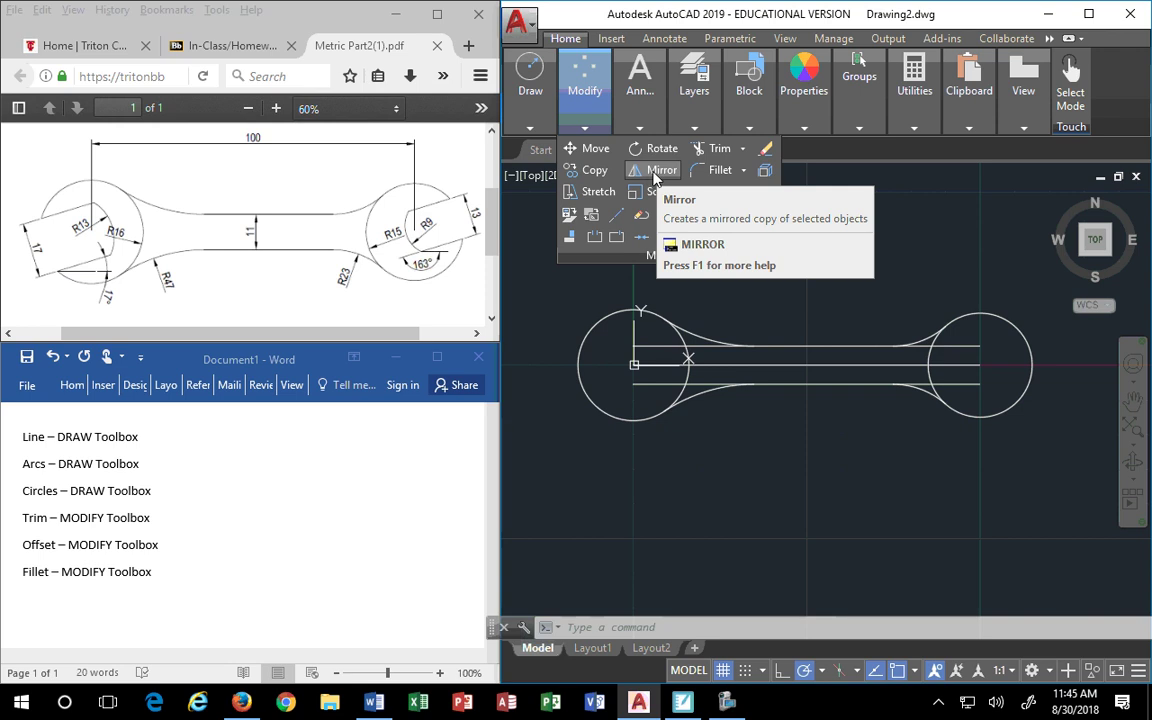
Start Trim, select the four fillet arcs as cutting edges, then cancel.
left_click(723, 149)
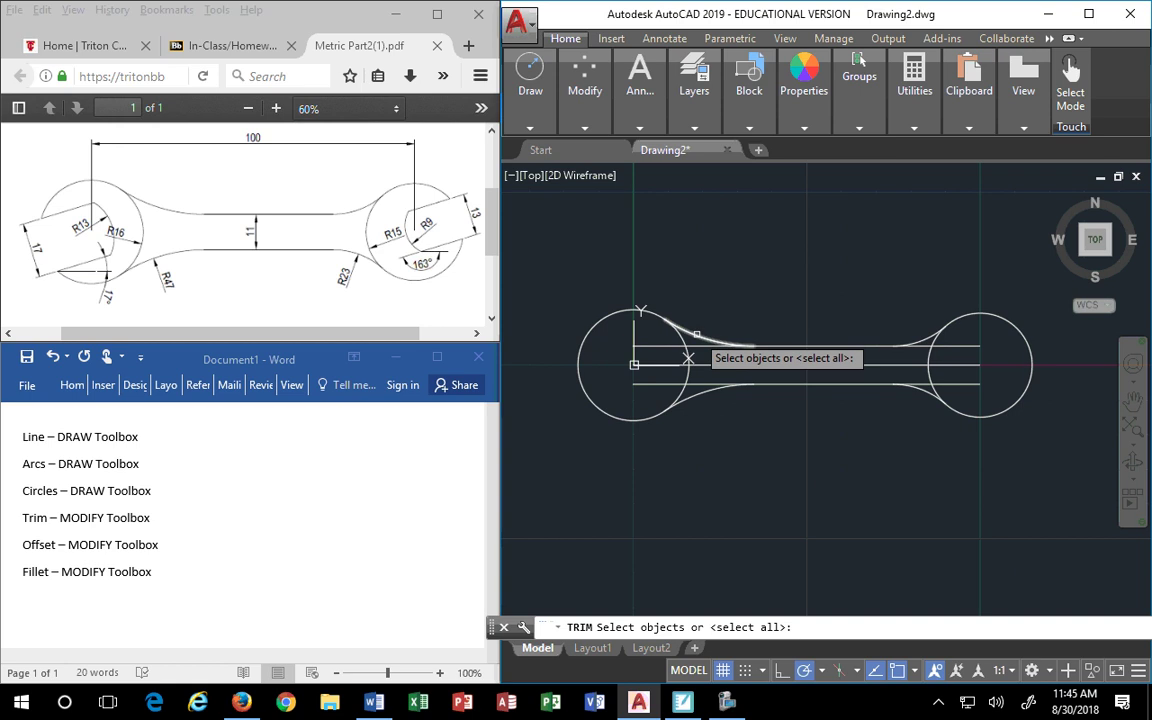
left_click(705, 330)
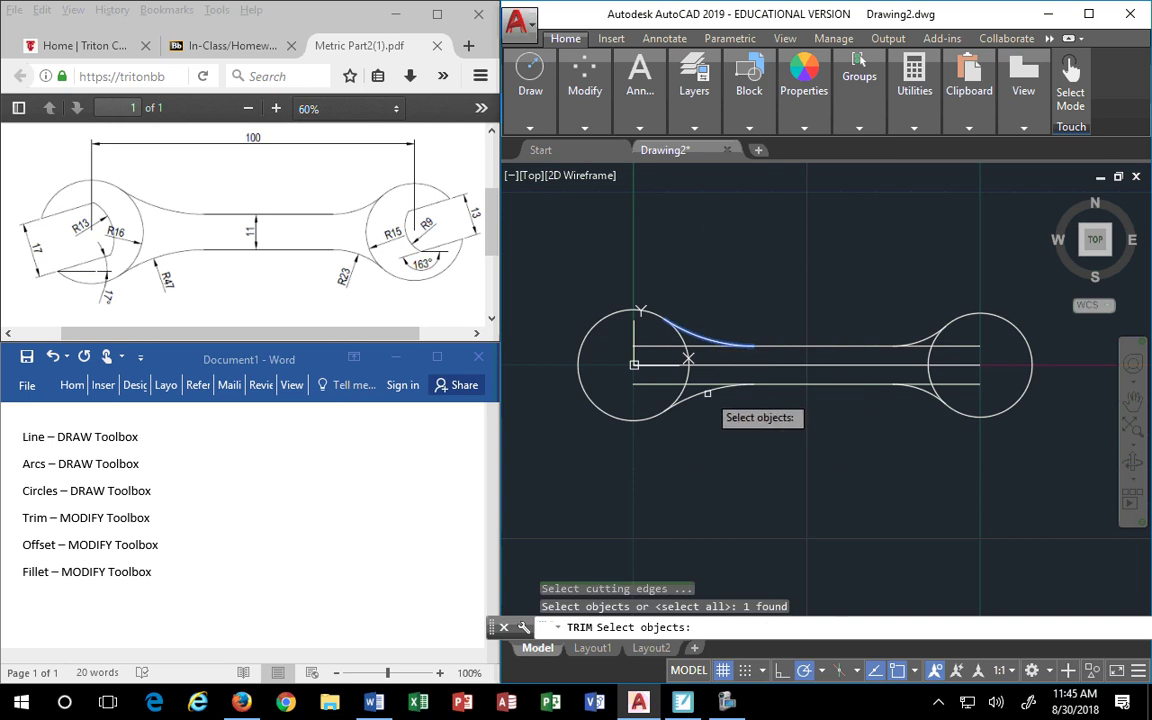
left_click(705, 378)
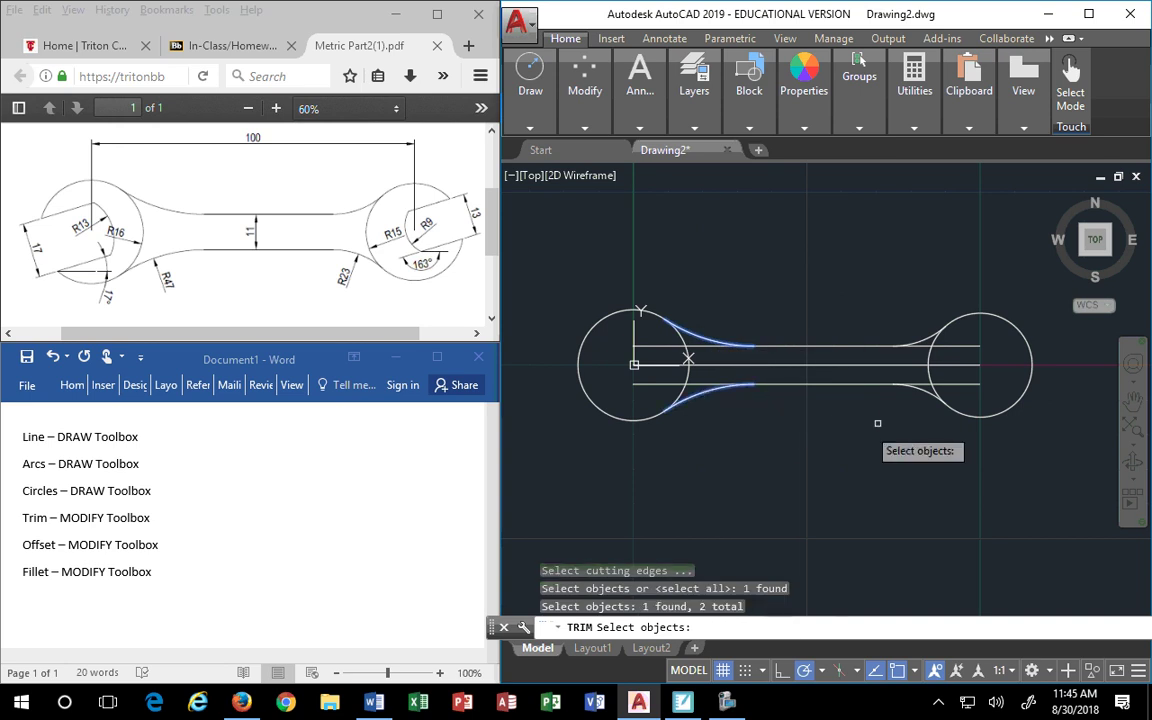
left_click(926, 337)
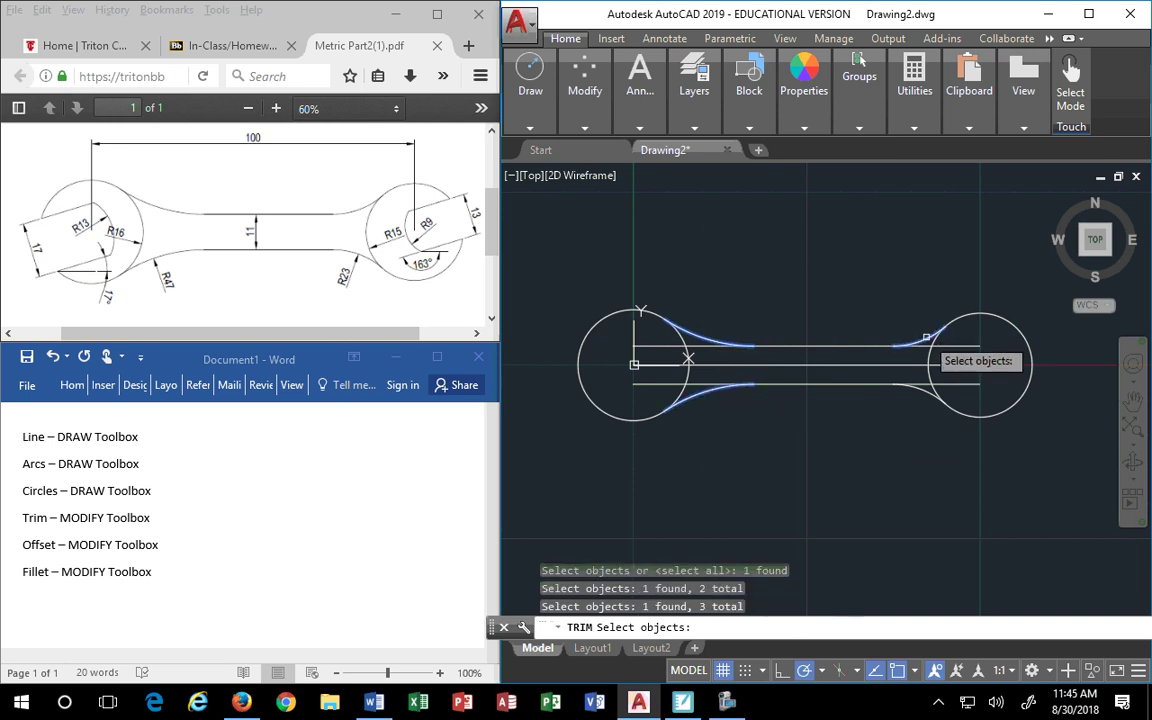
left_click(928, 395)
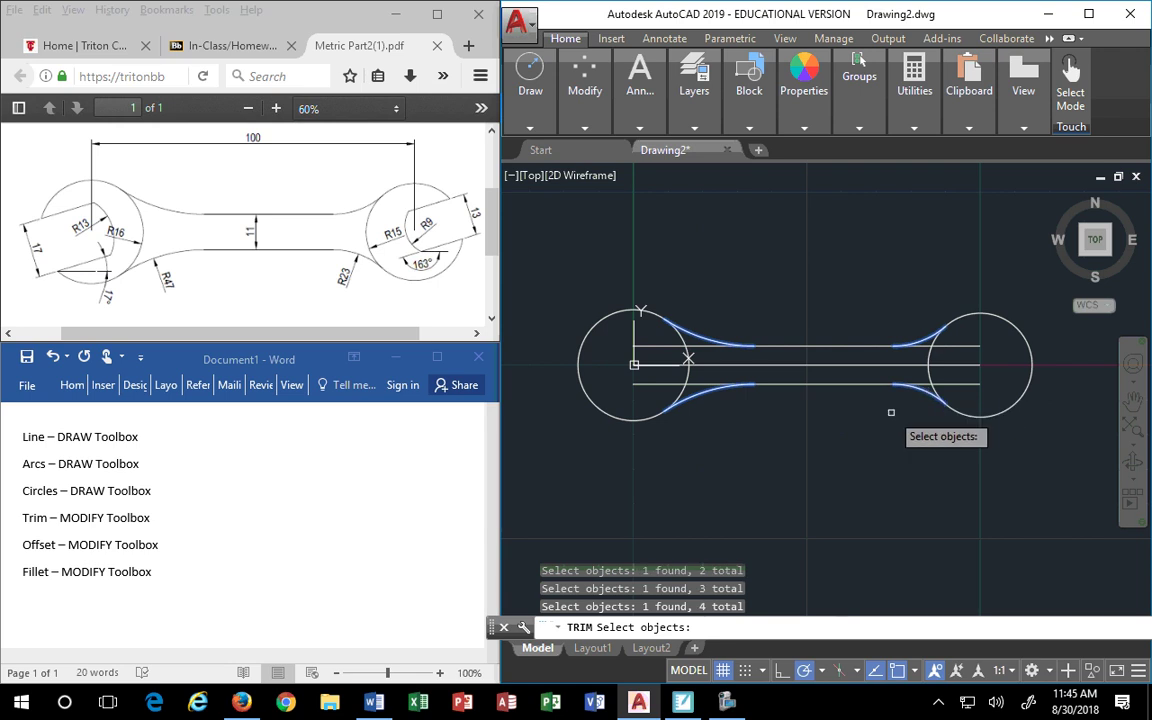
key("Escape")
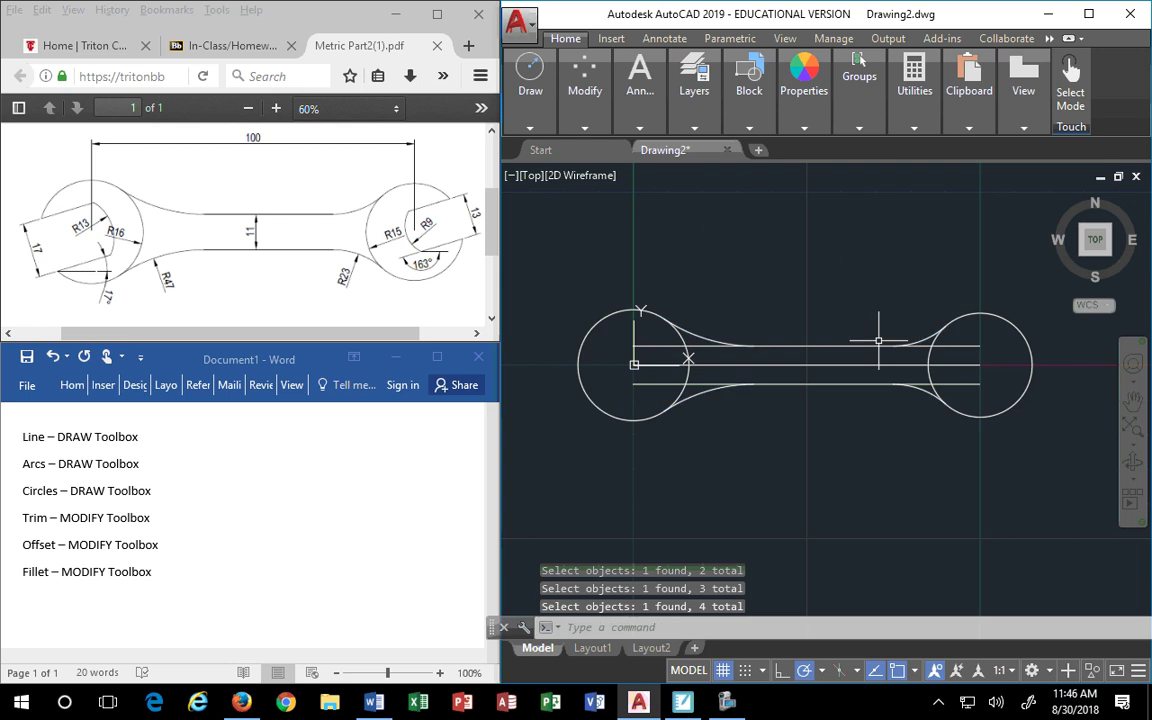
key("Escape")
key("Escape")
Restart Trim from the Modify panel after backing out of an accidental Fillet.
left_click(585, 127)
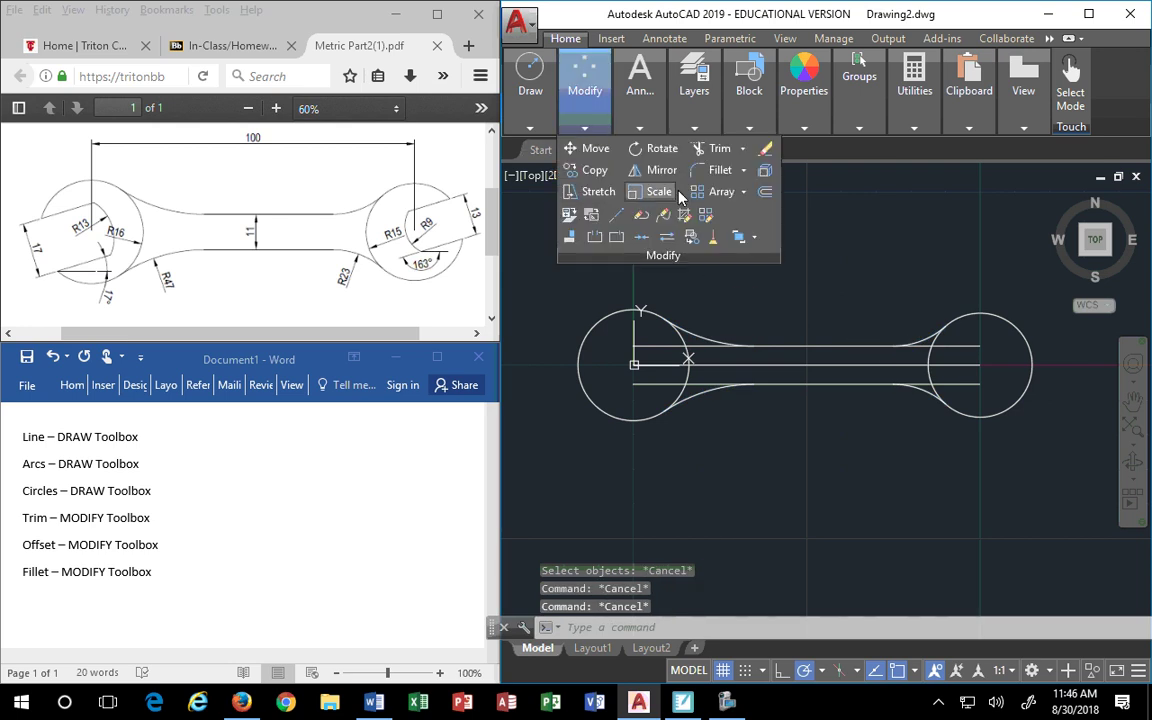
left_click(720, 170)
mouse_move(749, 100)
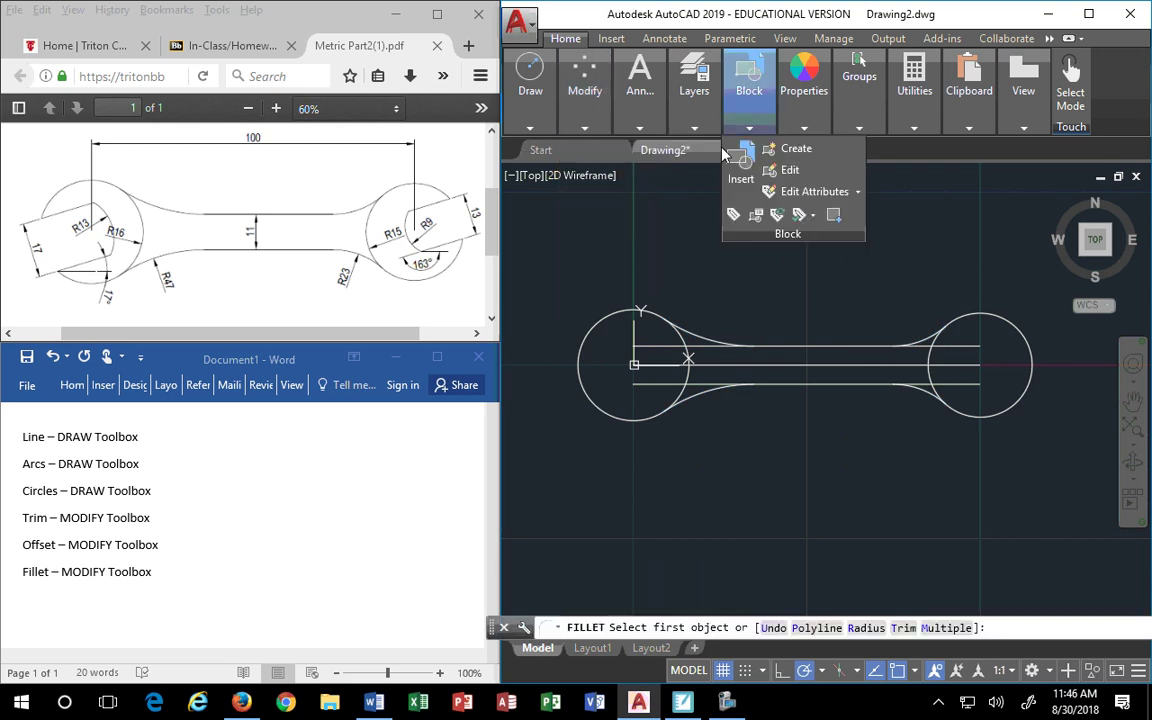
key("Escape")
key("Escape")
key("Escape")
left_click(586, 127)
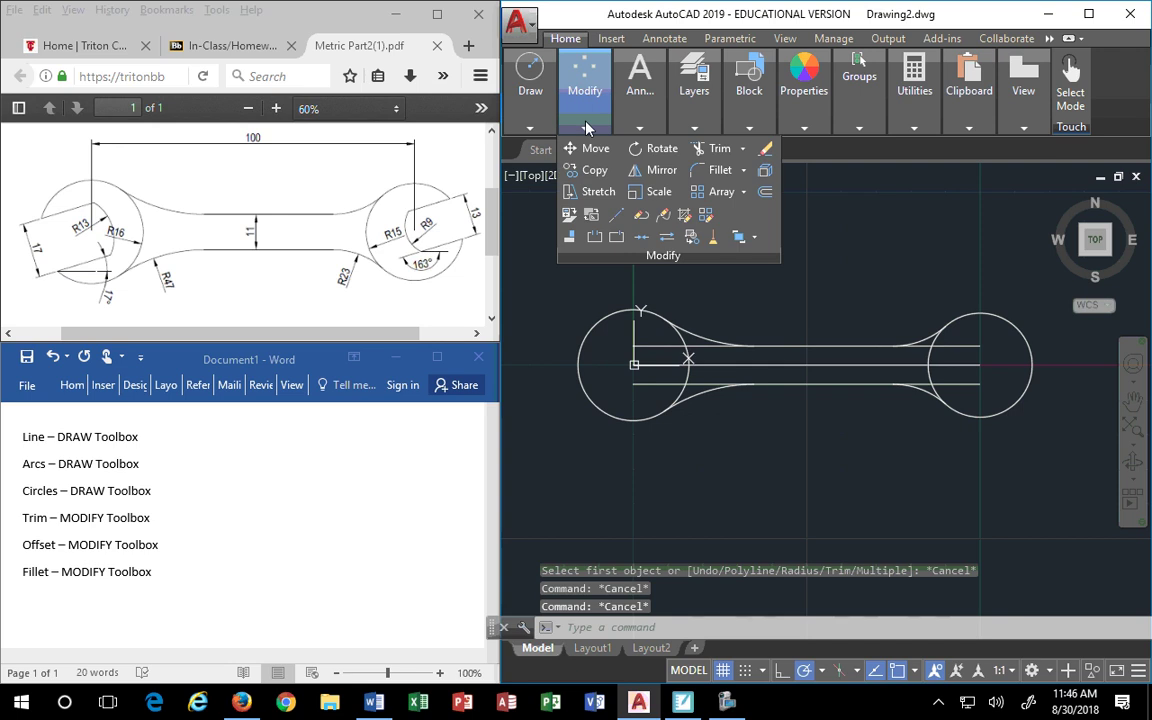
left_click(707, 150)
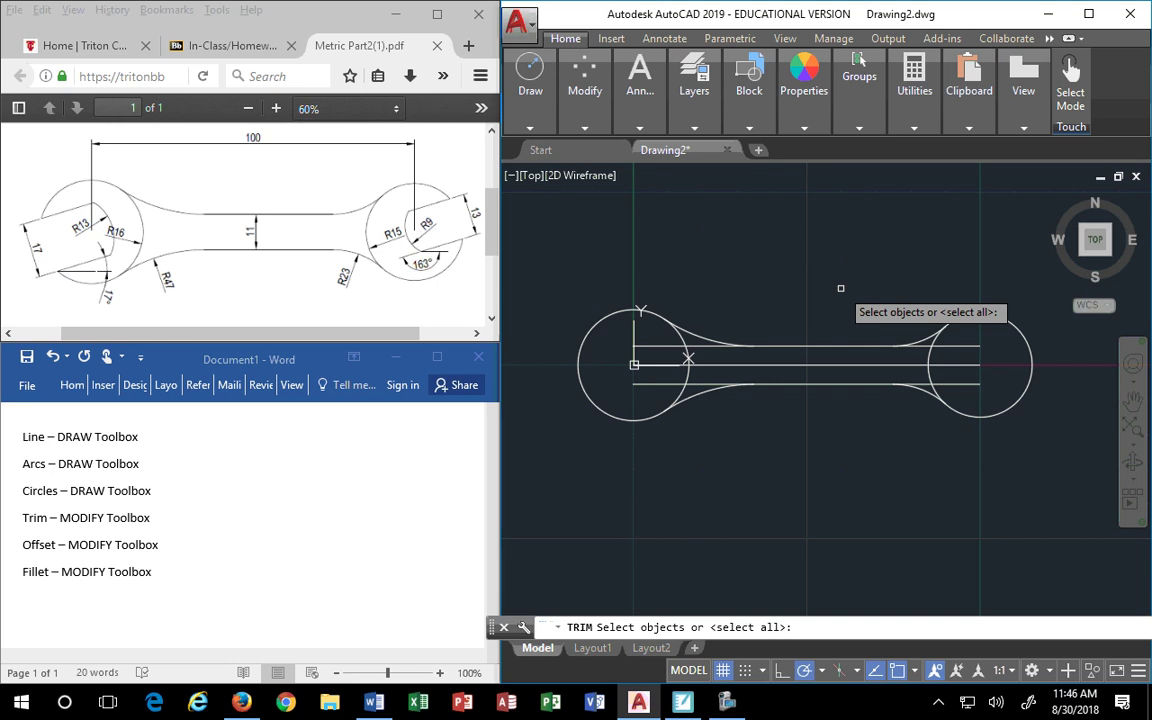
left_click(665, 322)
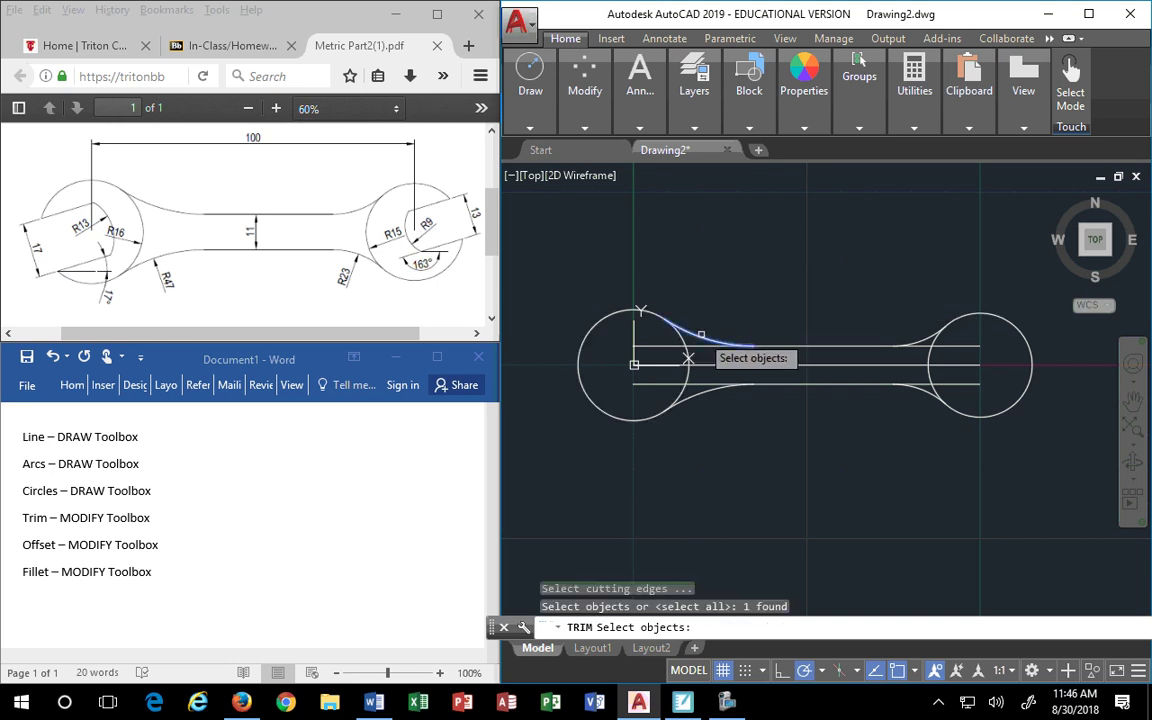
left_click(918, 338)
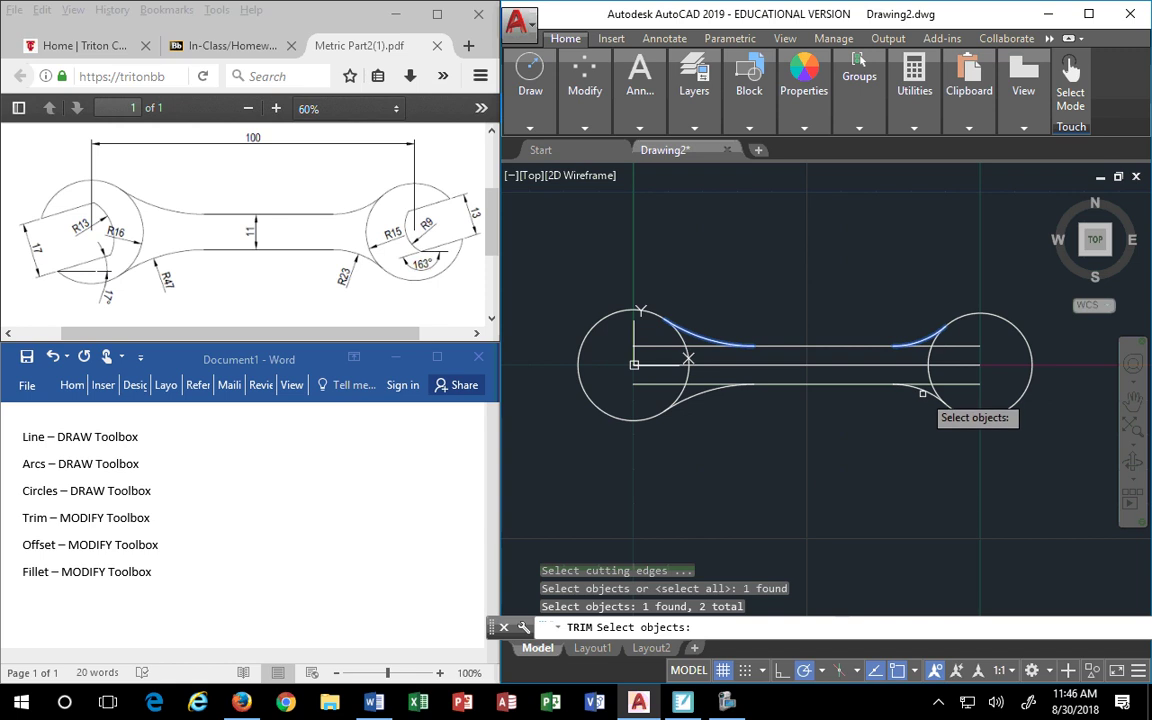
left_click(922, 393)
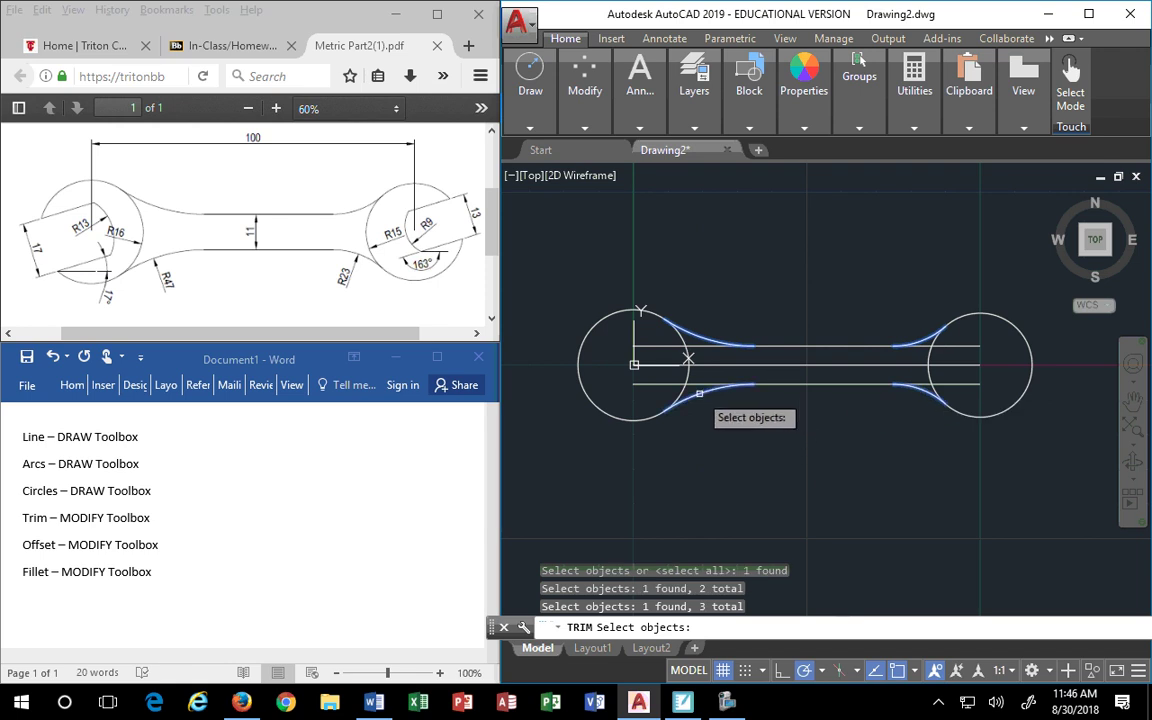
left_click(699, 397)
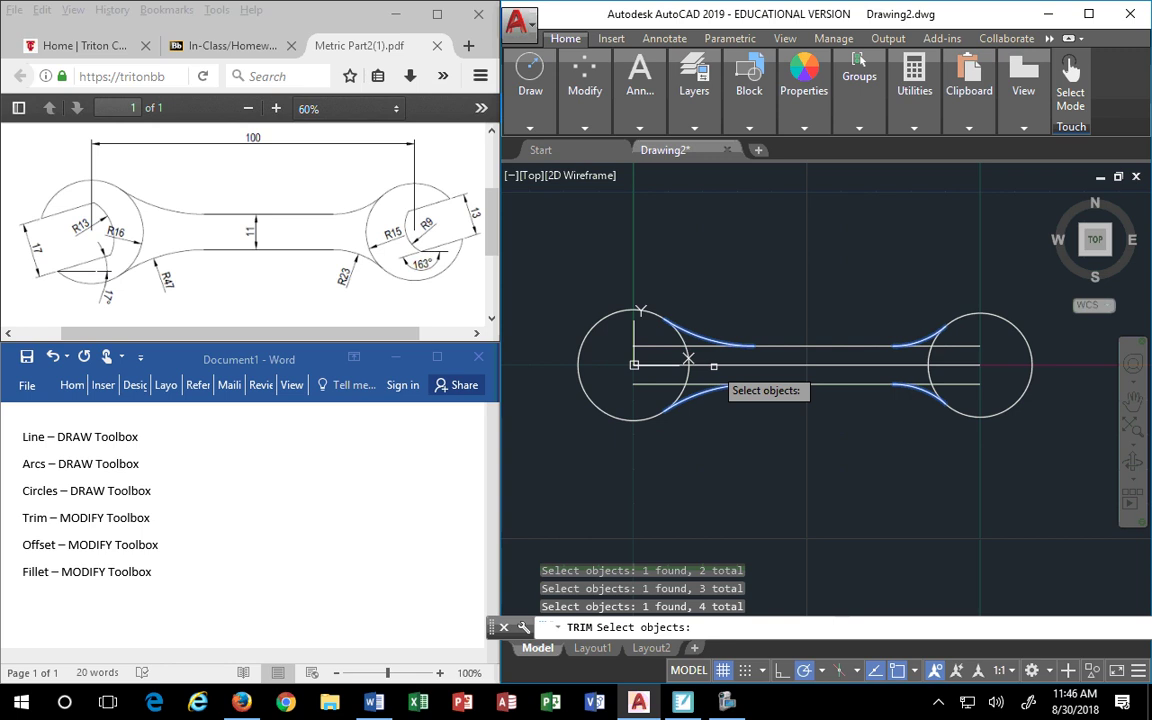
key("F2")
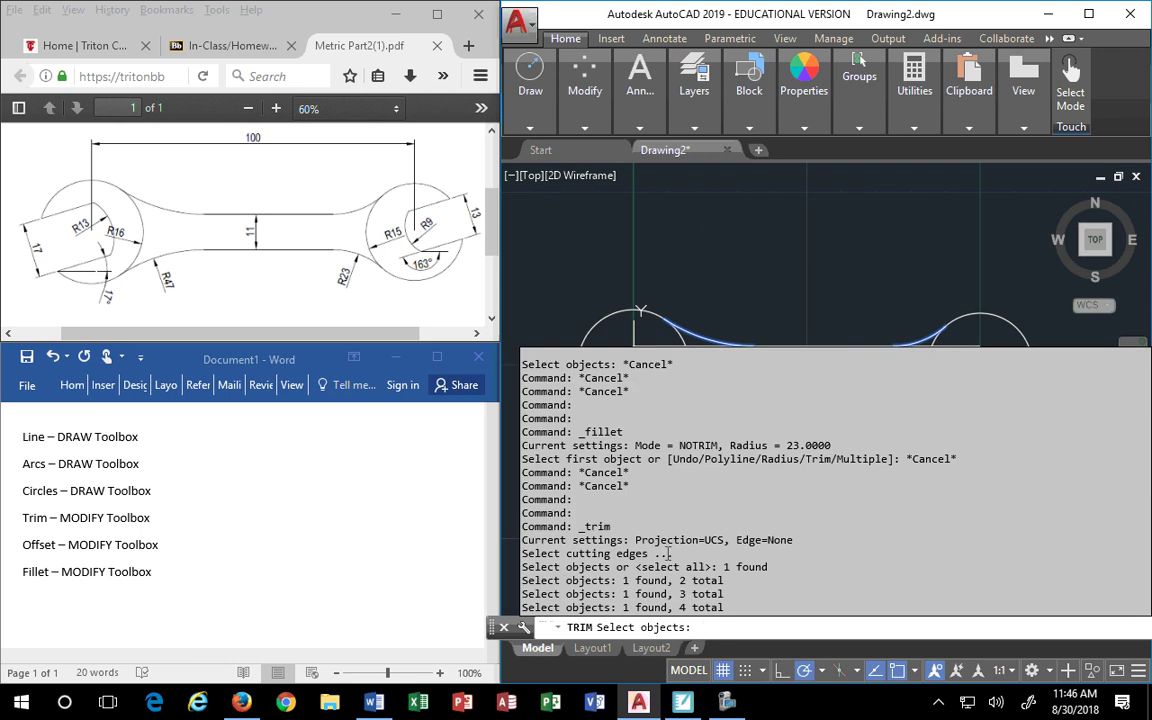
left_click_drag(668, 553, 522, 556)
left_click(522, 556)
triple_click(522, 553)
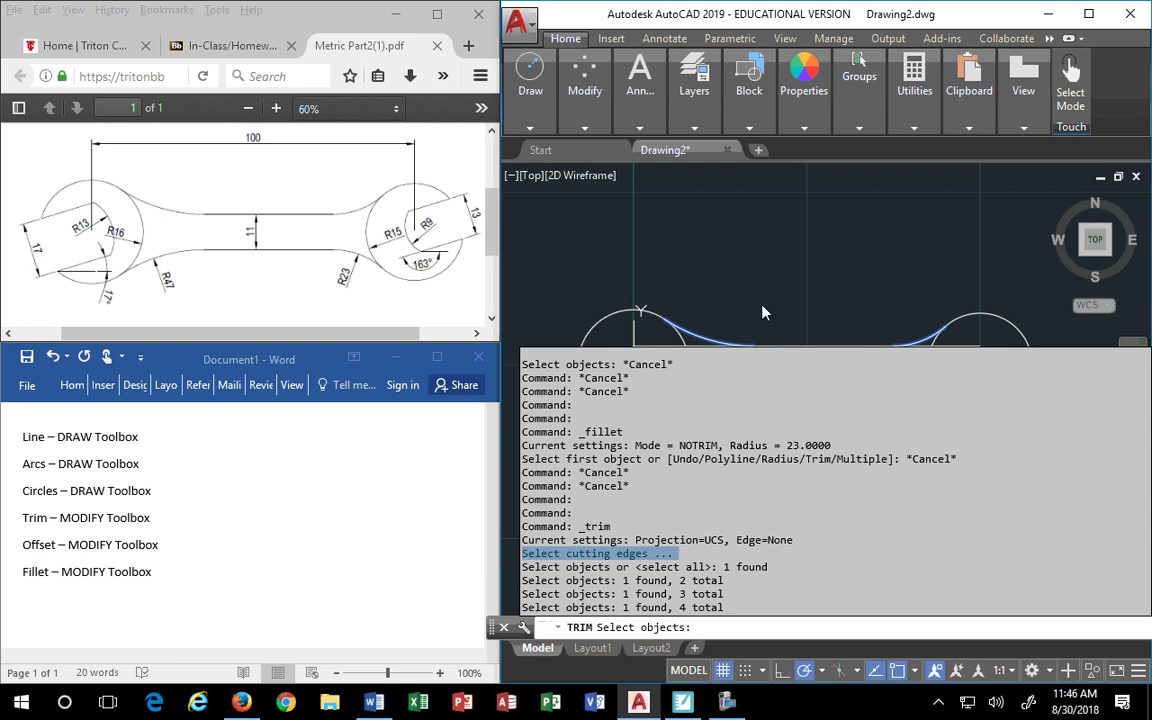
key("Escape")
mouse_move(793, 118)
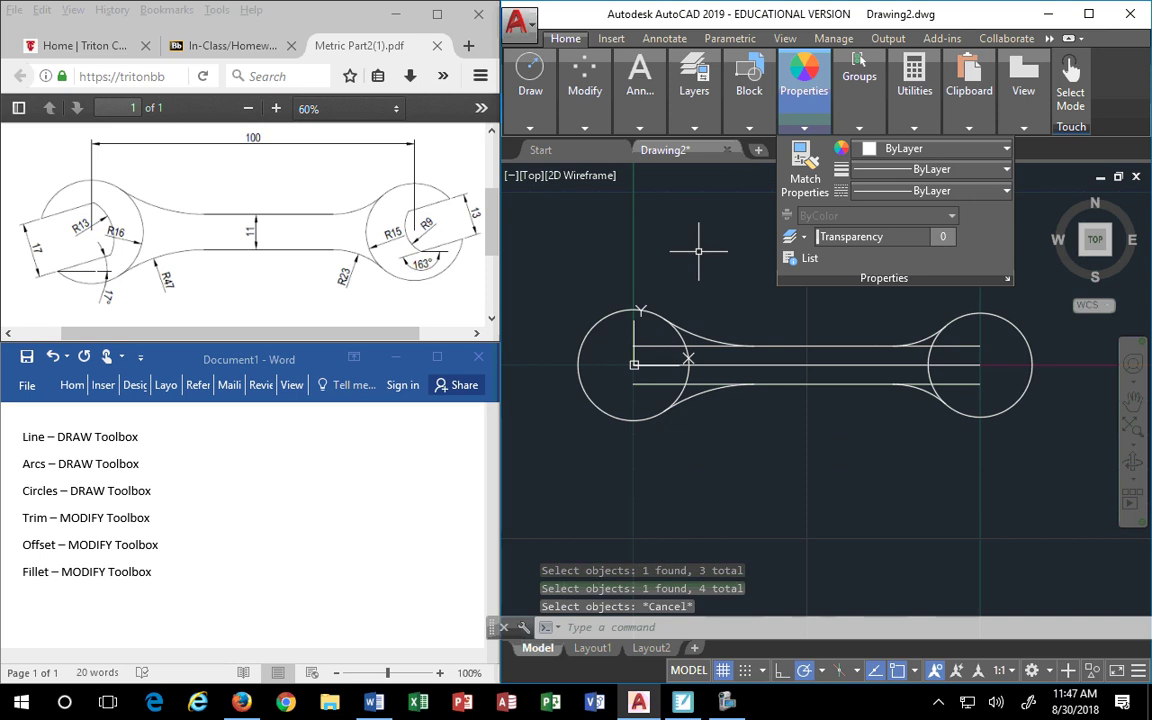
key("Escape")
key("Escape")
Trim the handle line ends inside both circles back to the four fillet arcs.
key("space")
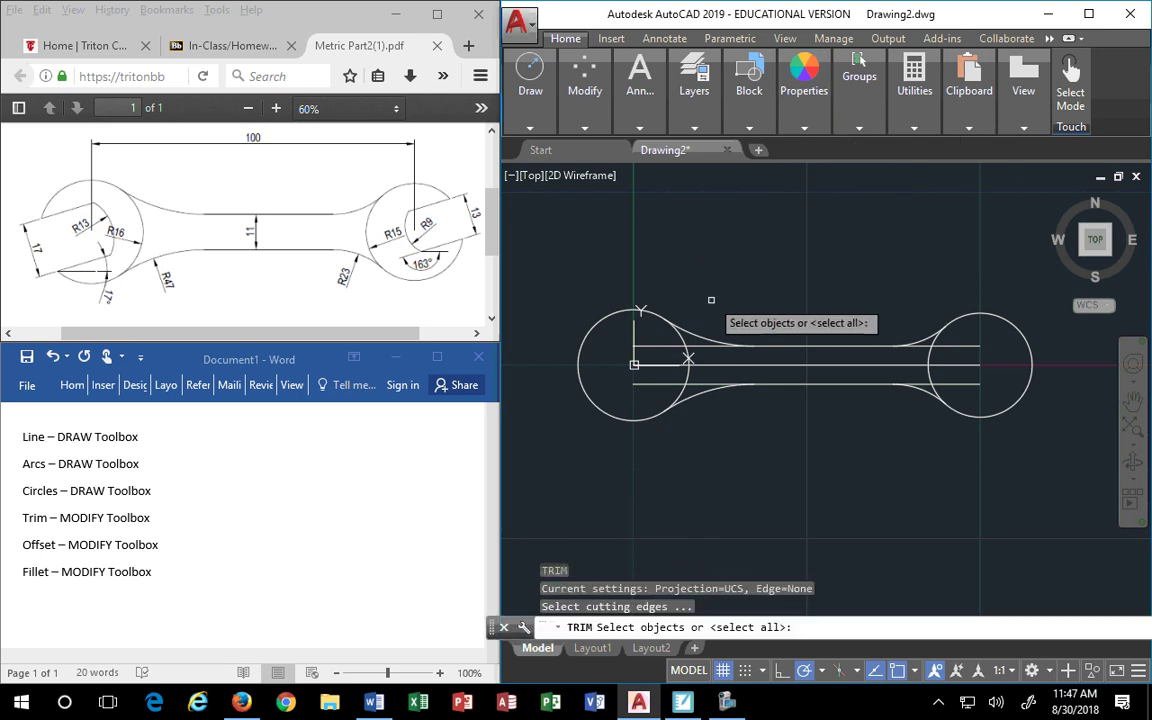
left_click(699, 334)
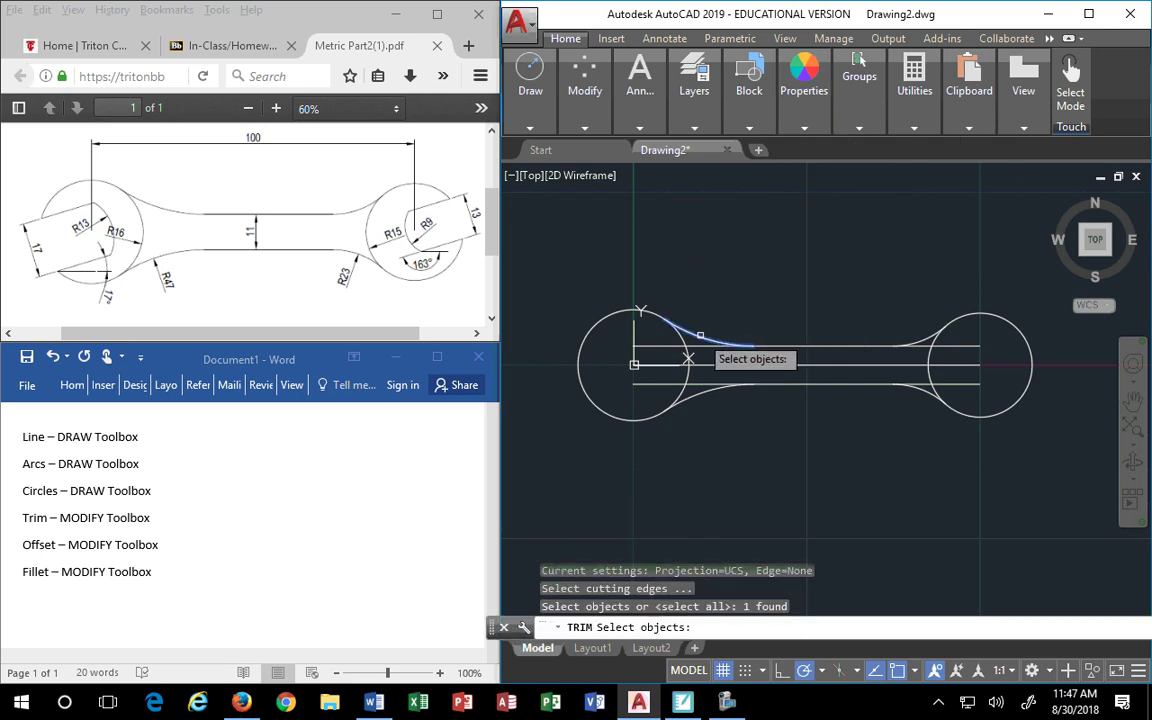
left_click(920, 341)
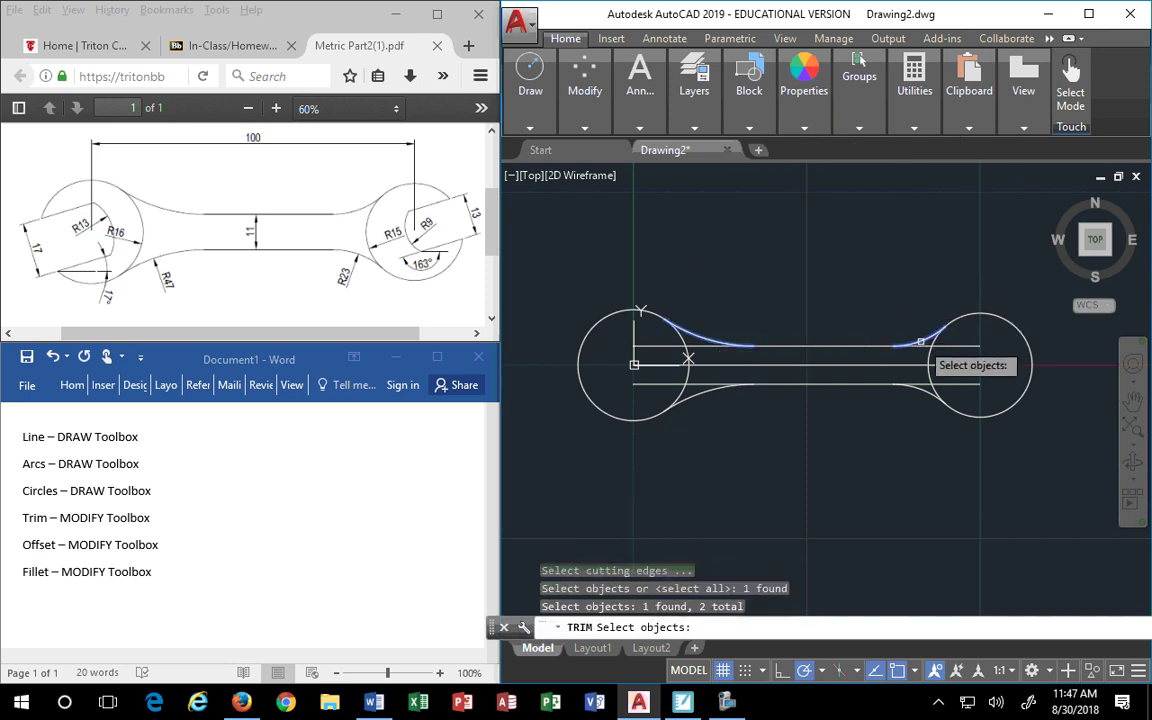
left_click(919, 390)
left_click(676, 404)
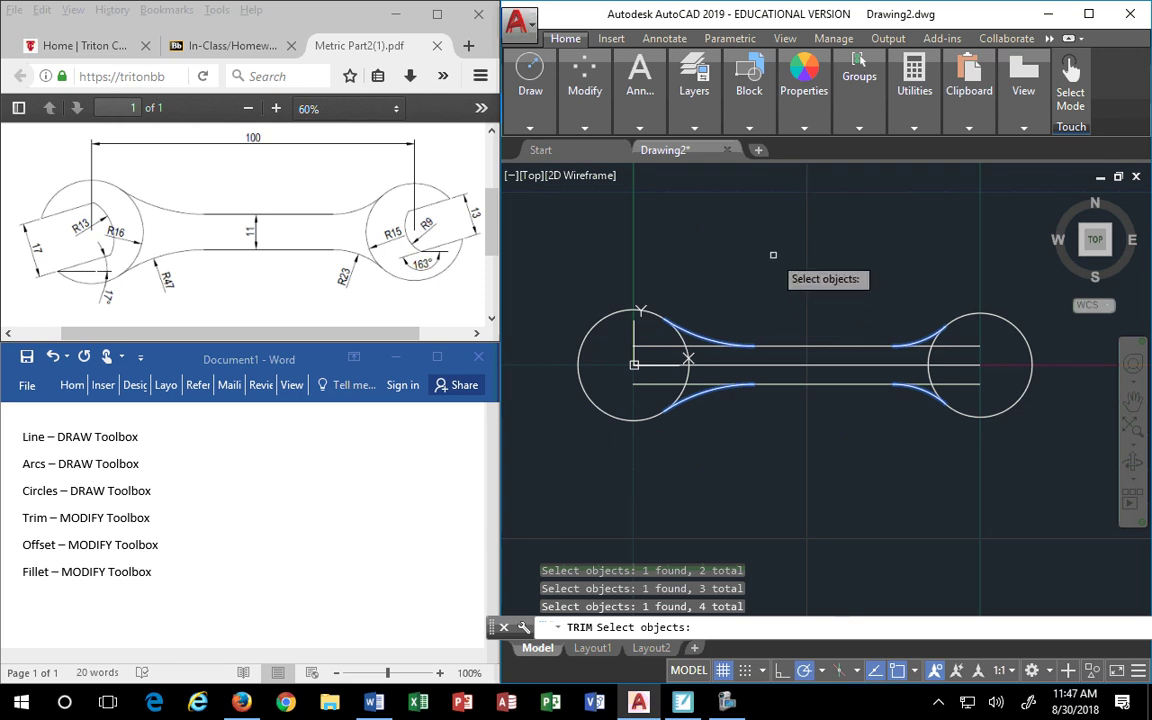
key("Return")
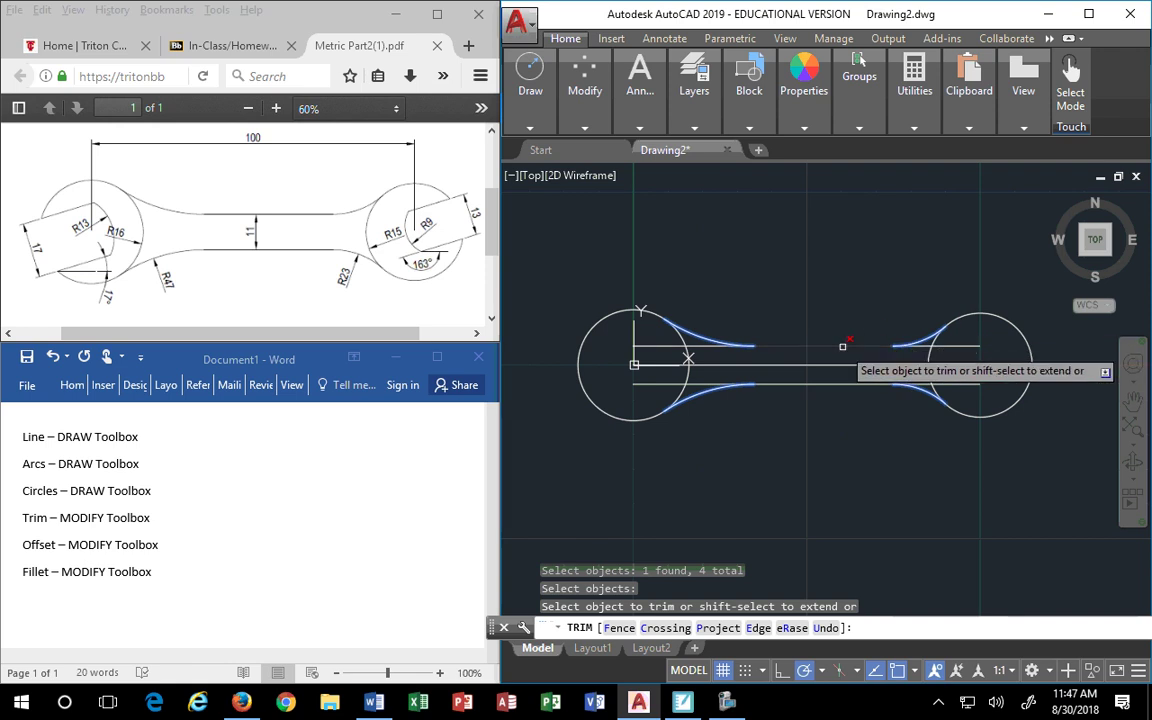
left_click(964, 338)
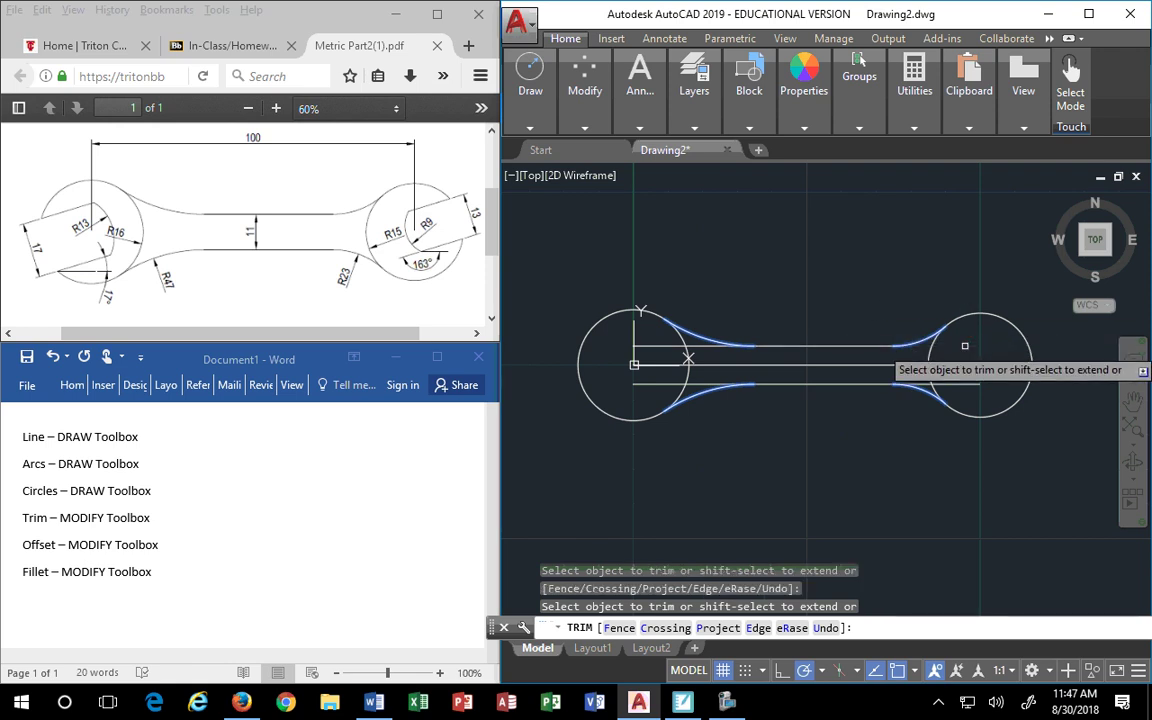
left_click(650, 384)
left_click(650, 346)
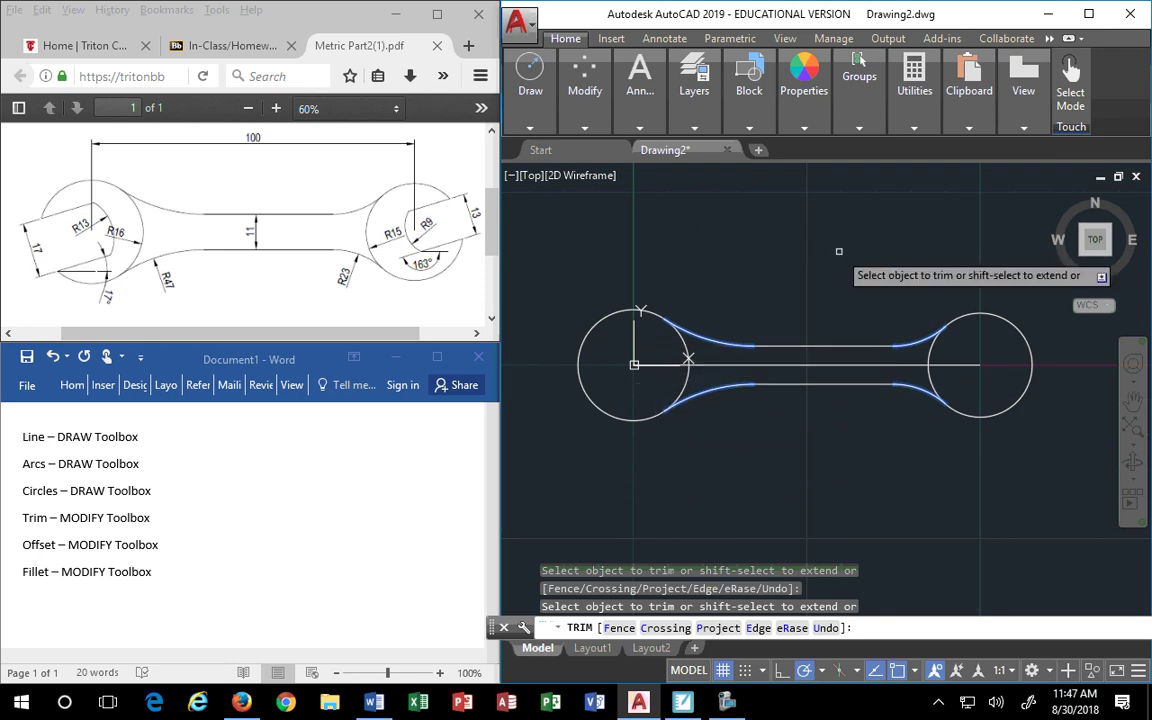
key("Return")
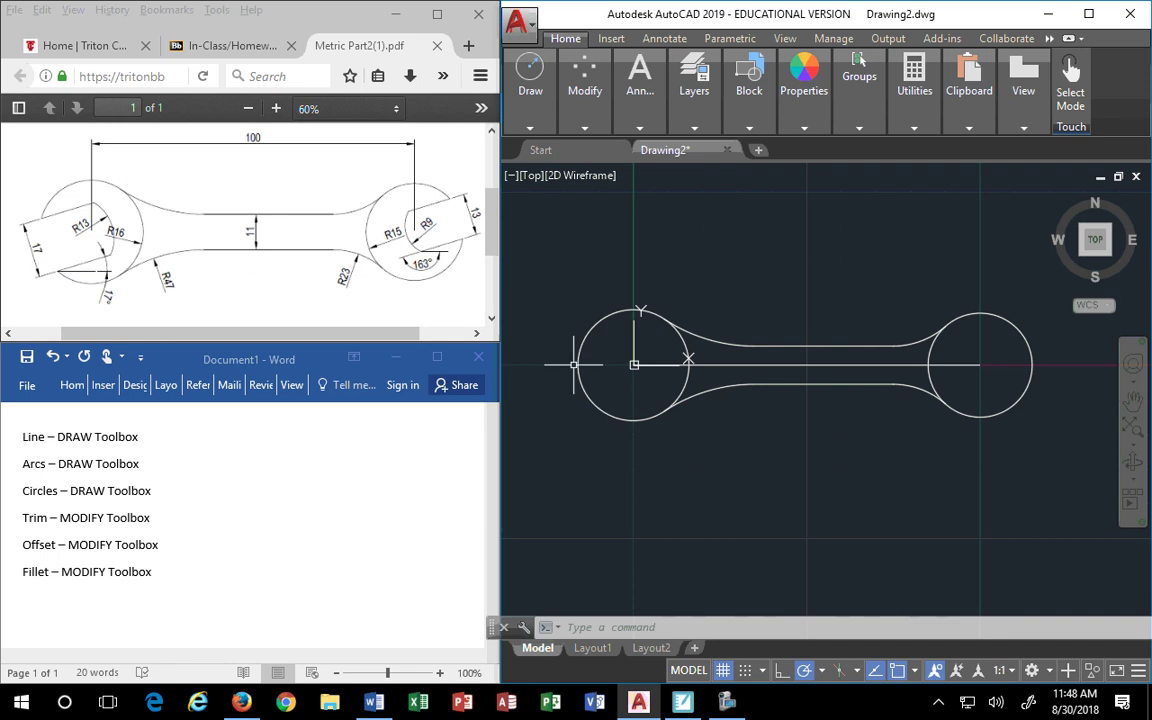
Centre AutoCAD on the left circle and show the PDF's wrench left end at 70% zoom.
scroll(604, 368, "up", 3)
middle_click_drag(604, 368, 685, 379)
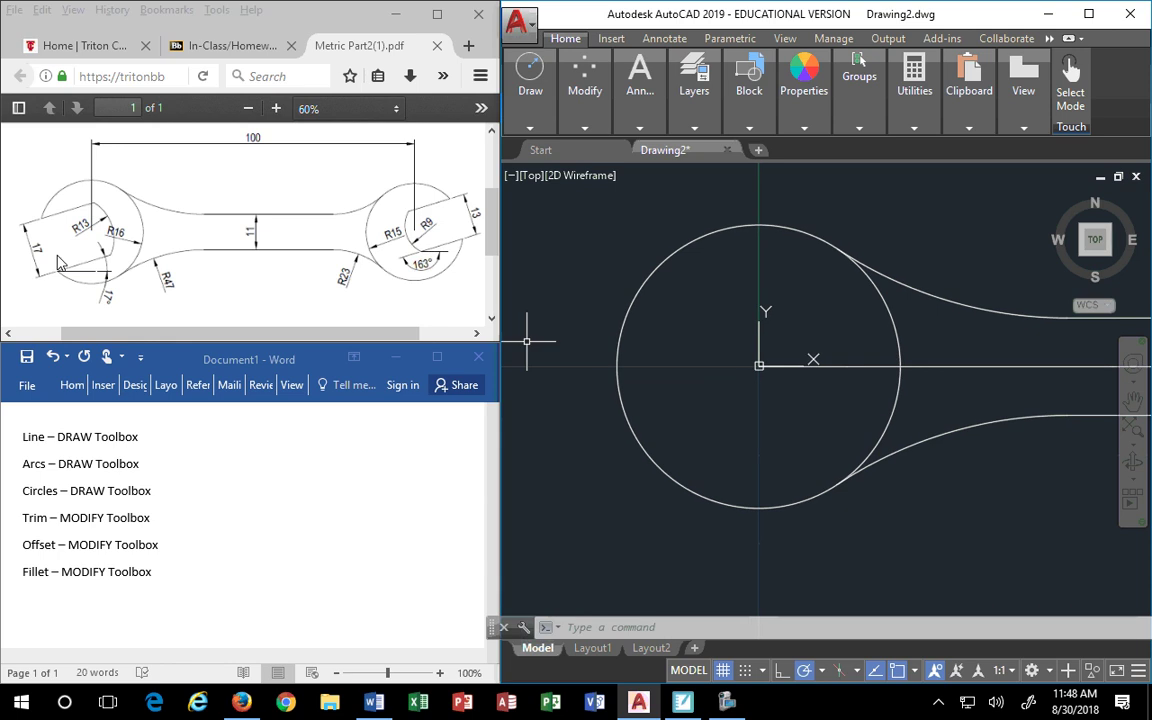
left_click(40, 214)
scroll(27, 236, "up", 2)
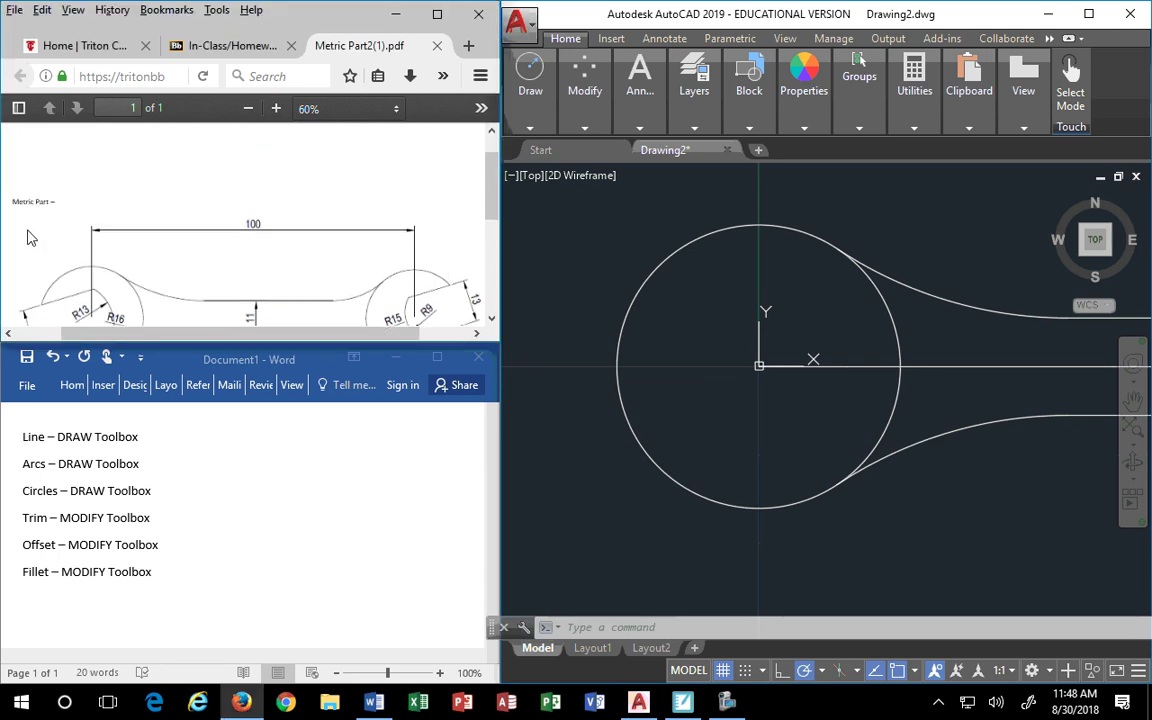
scroll(28, 236, "down", 2)
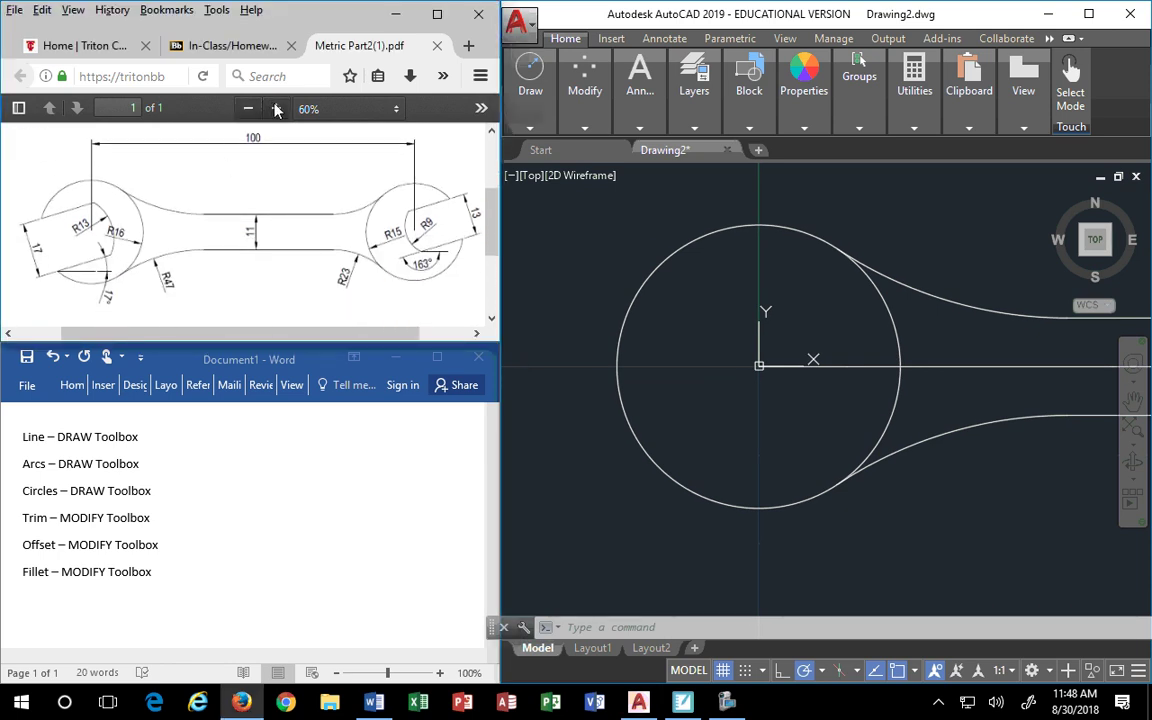
scroll(250, 104, "up", 1, "ctrl")
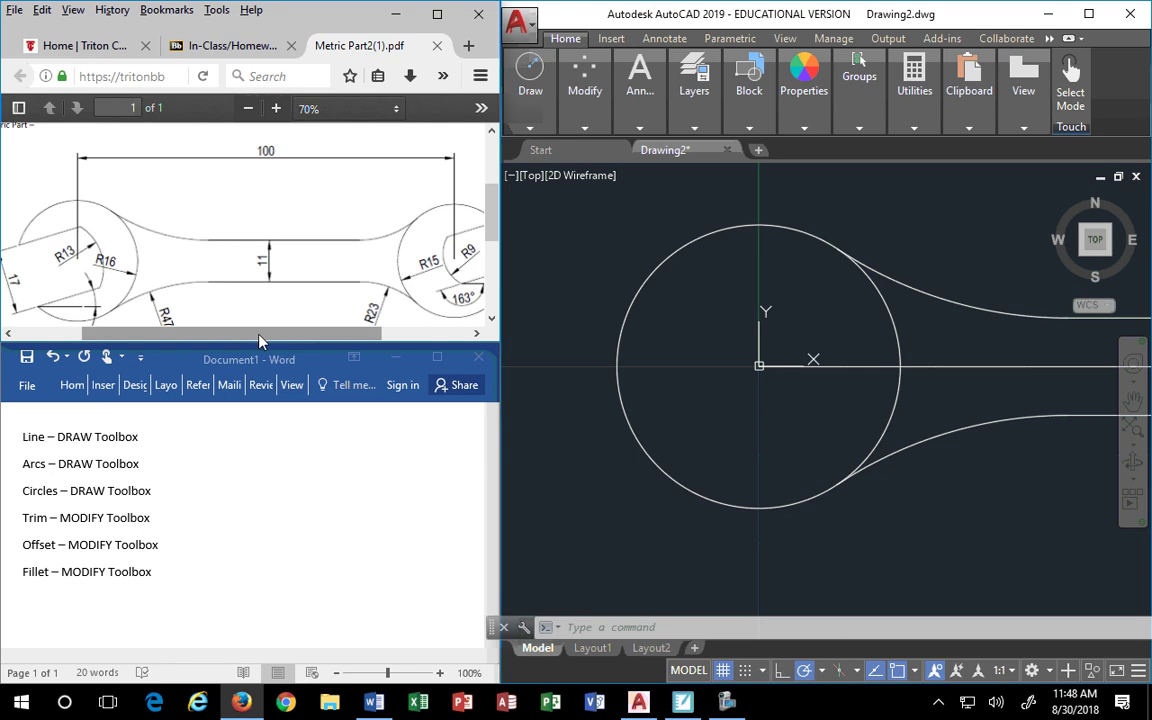
scroll(232, 301, "left", 2)
scroll(121, 296, "down", 1)
scroll(122, 291, "up", 1)
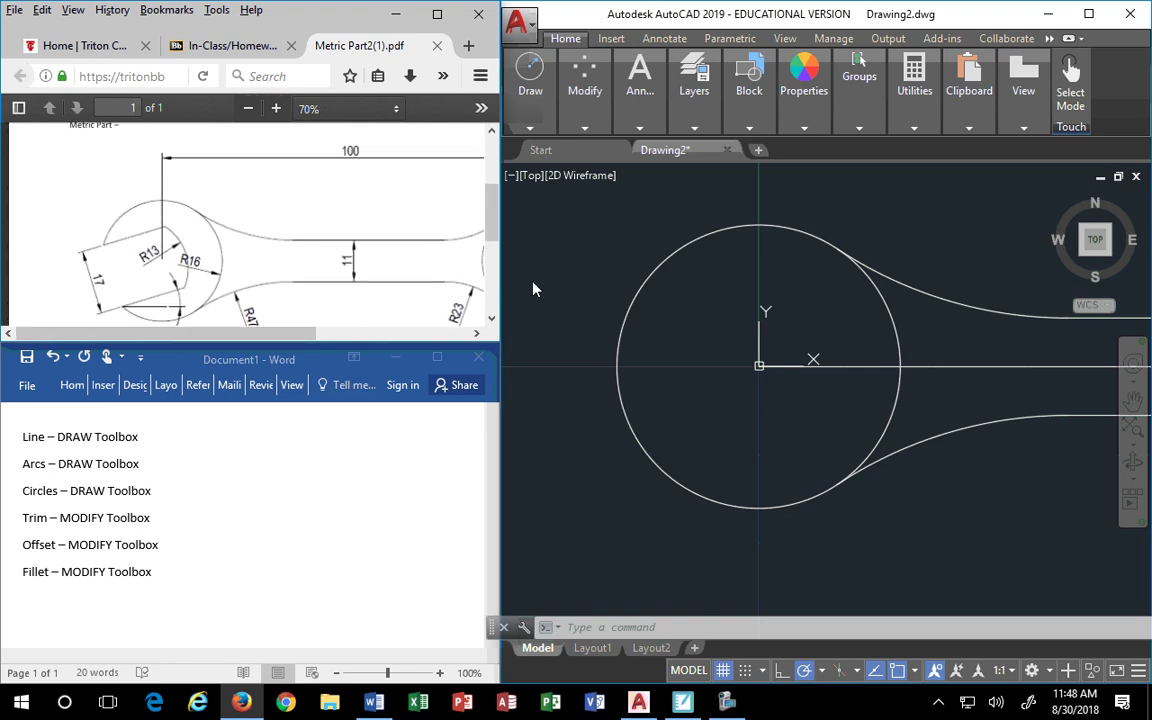
left_click_drag(490, 240, 492, 251)
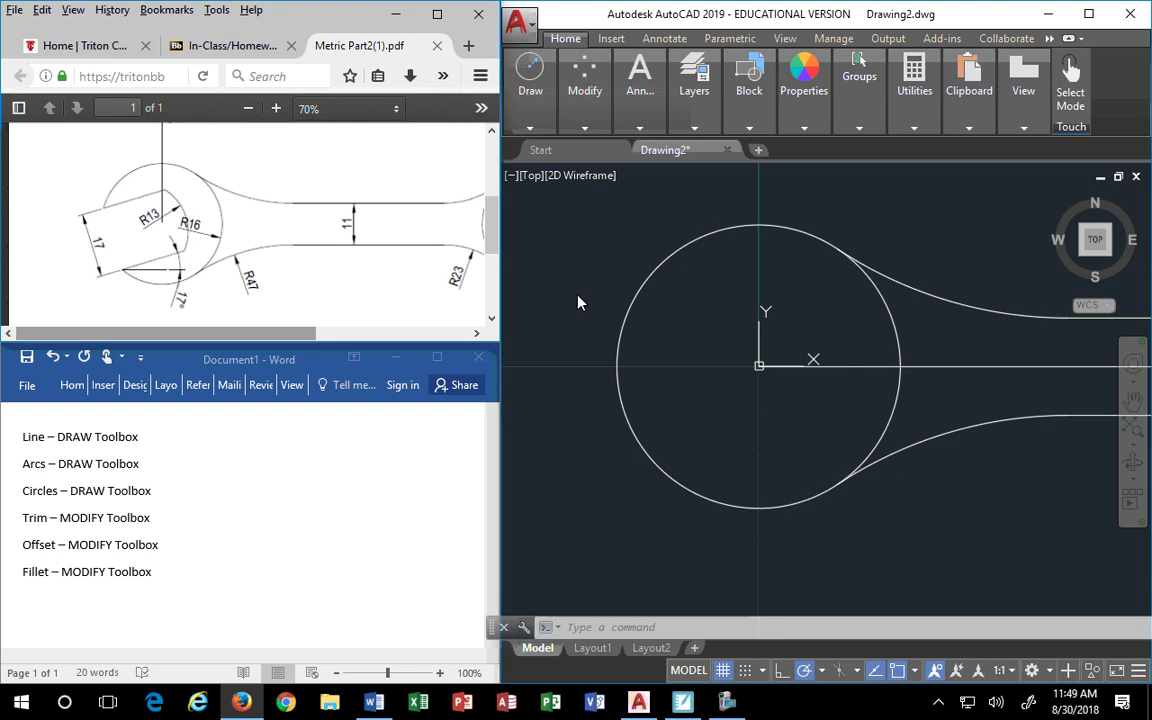
Draw a horizontal line from the left circle's centre out past its left edge at 180°.
left_click(533, 125)
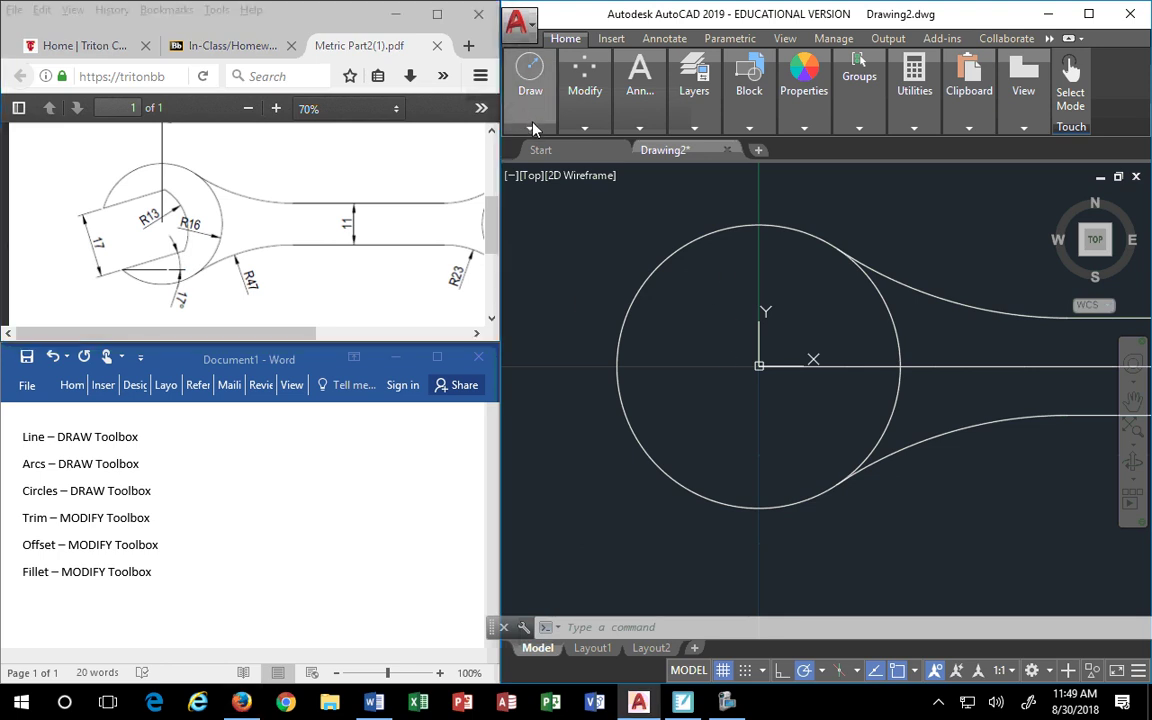
left_click(531, 127)
left_click(521, 156)
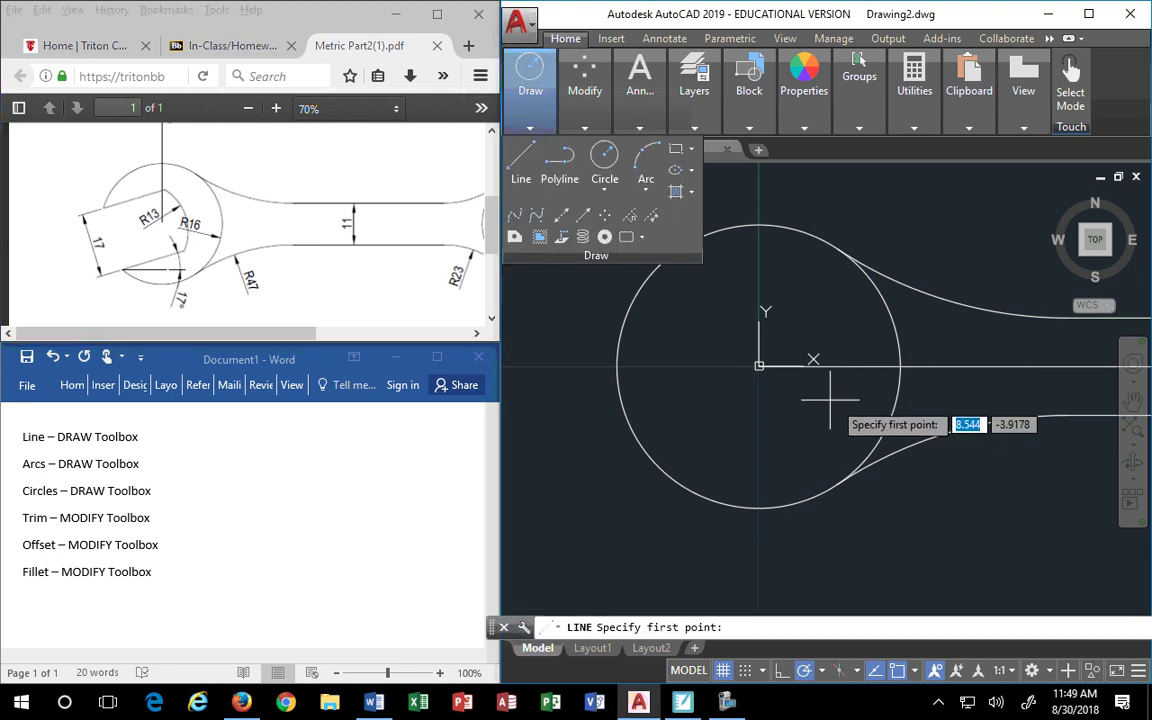
left_click(759, 366)
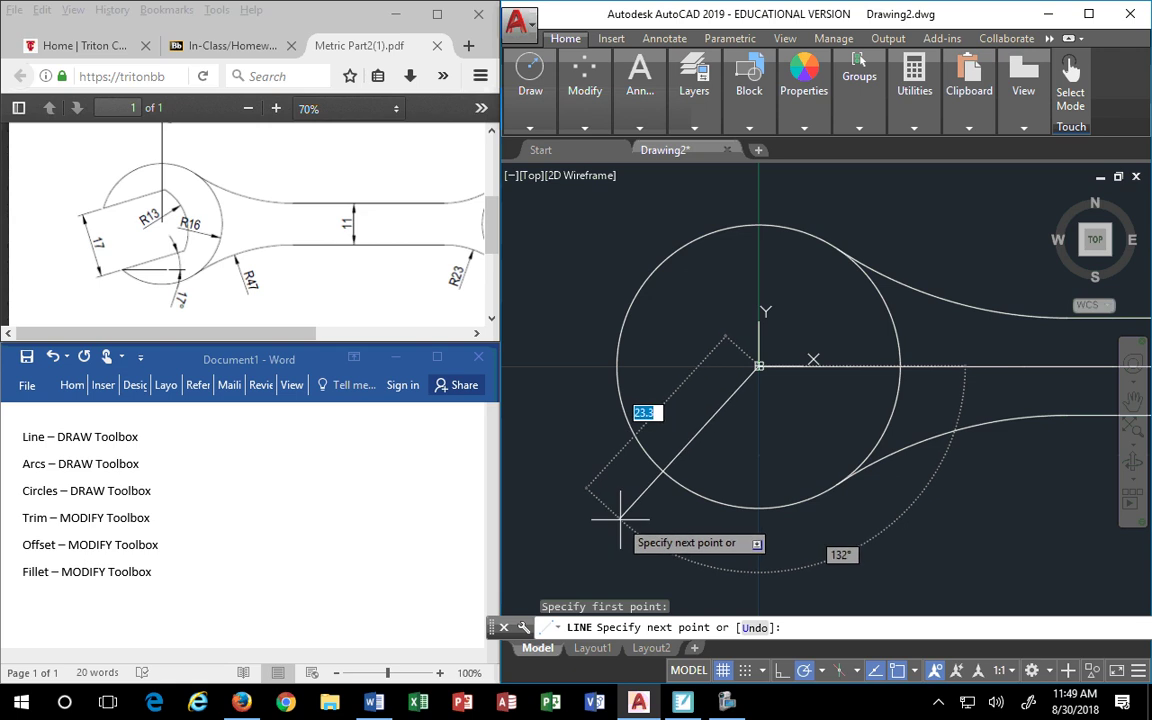
left_click(541, 368)
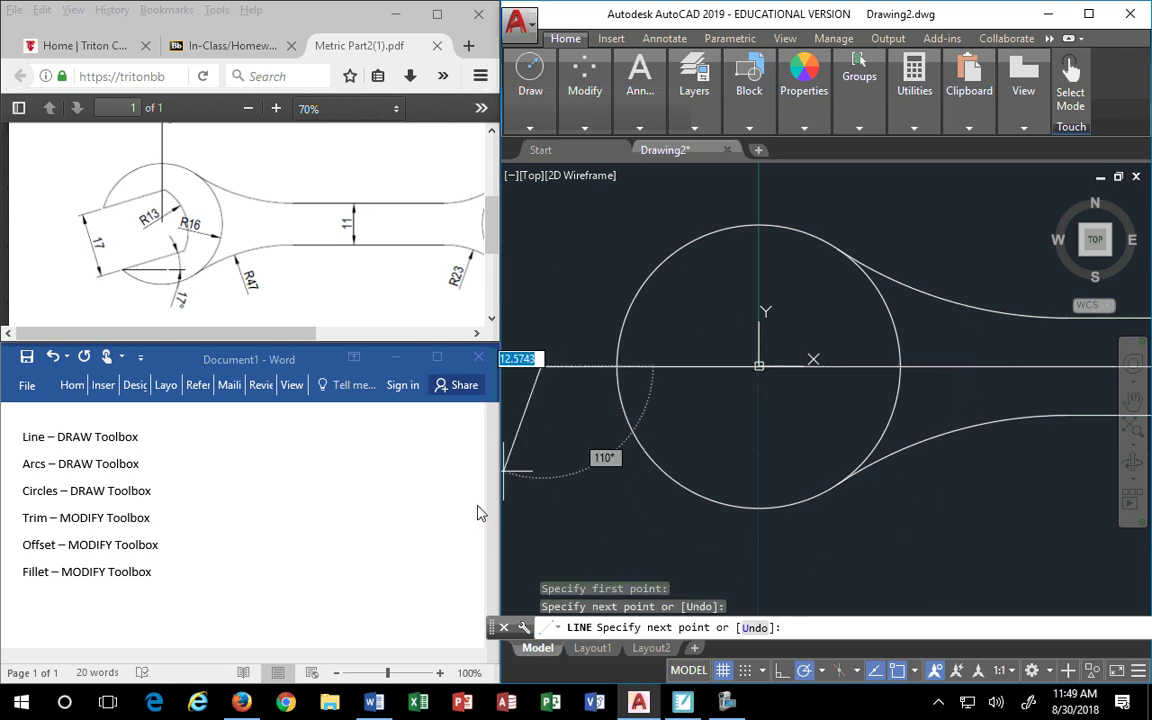
key("Escape")
left_click(151, 531)
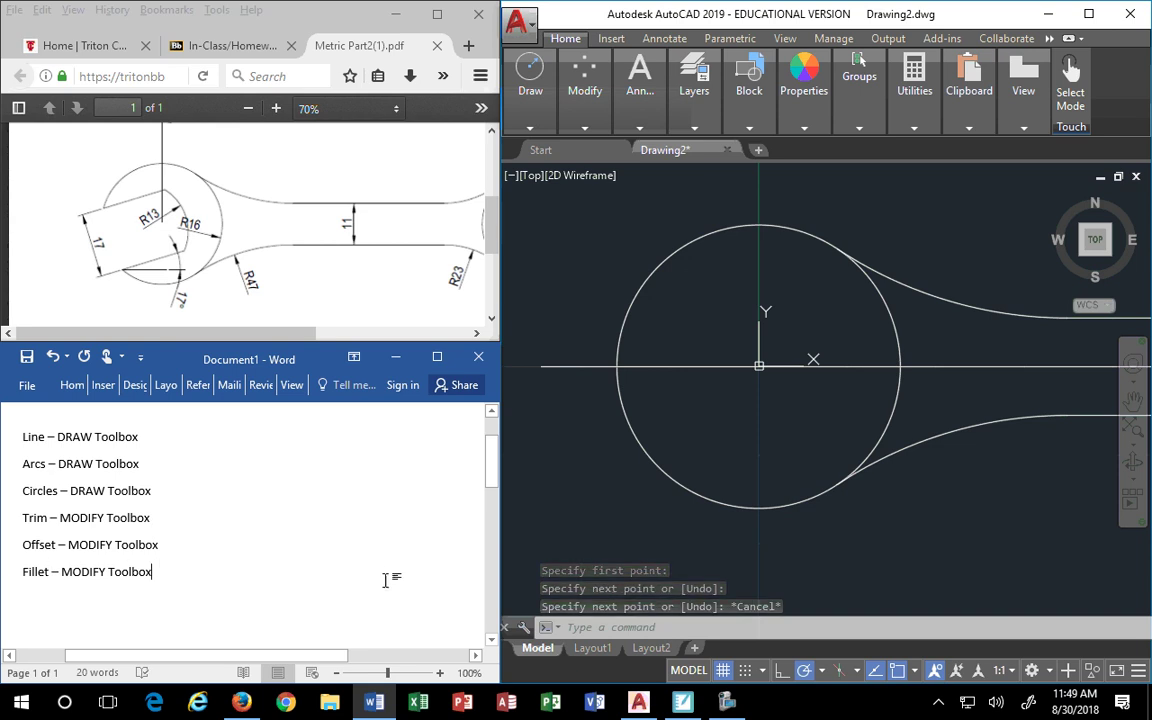
Add a 'Rotate – MODIFY Toolbox' entry below Fillet in the Word tool list.
key("Return")
key("Tab")
key("BackSpace")
type("Rotat")
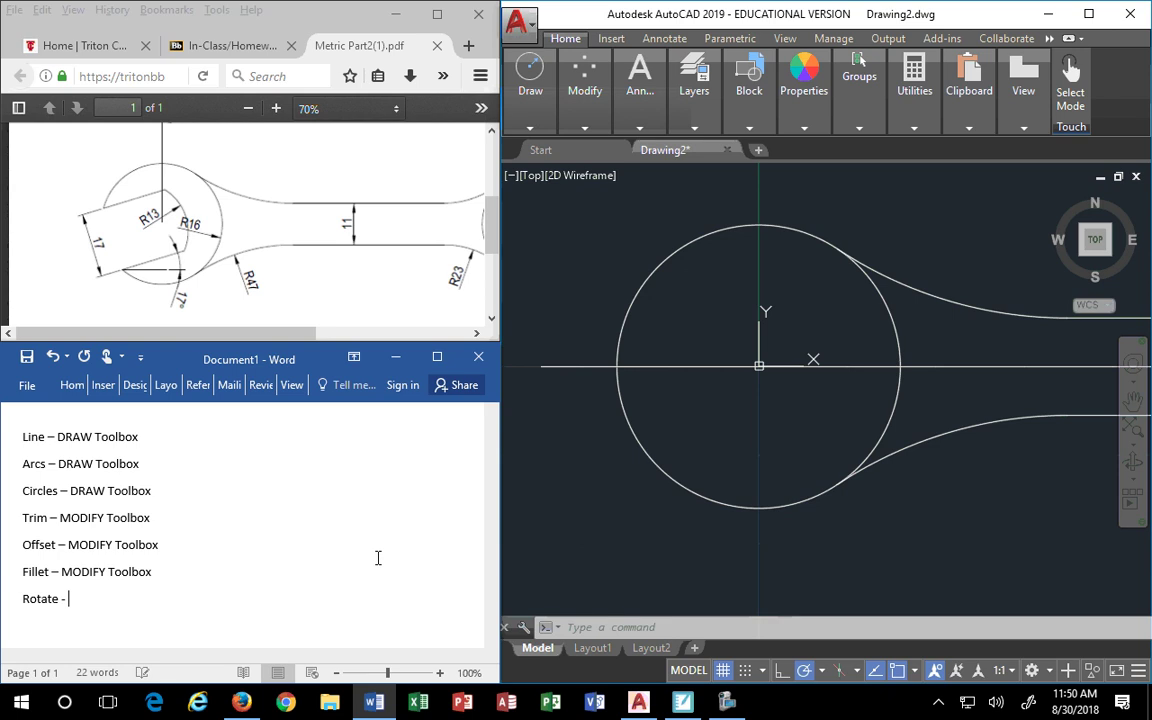
type("e -")
type("– MODIFY Toolbox")
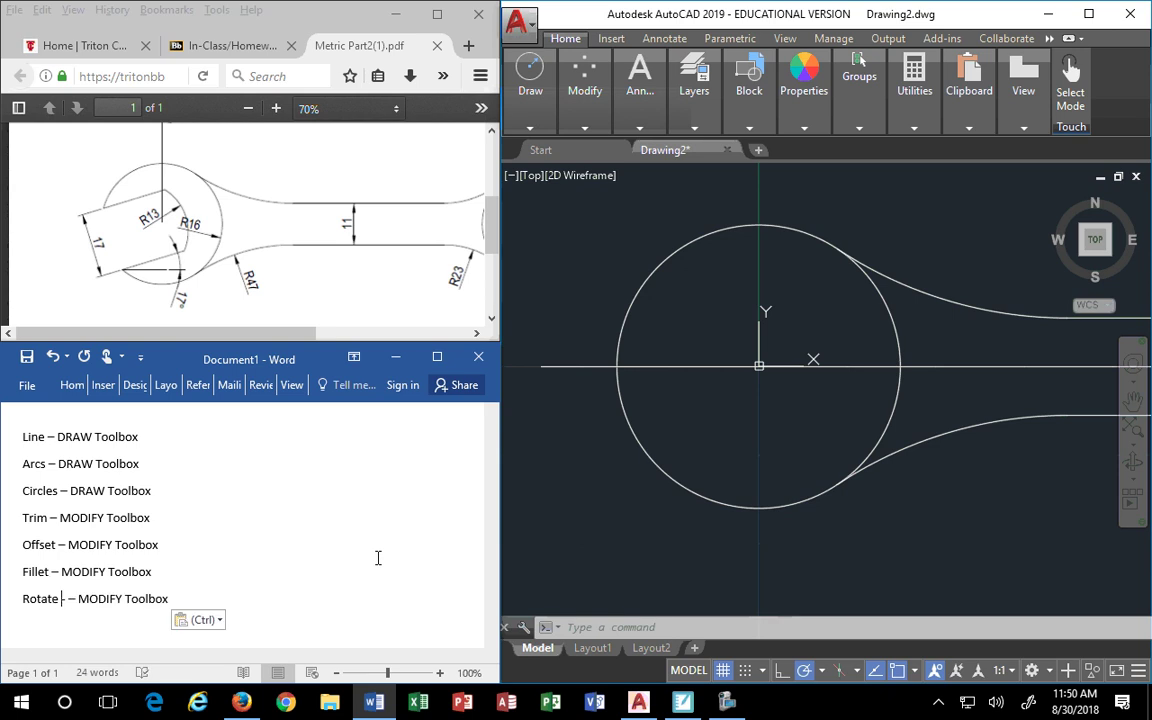
key("BackSpace")
key("BackSpace")
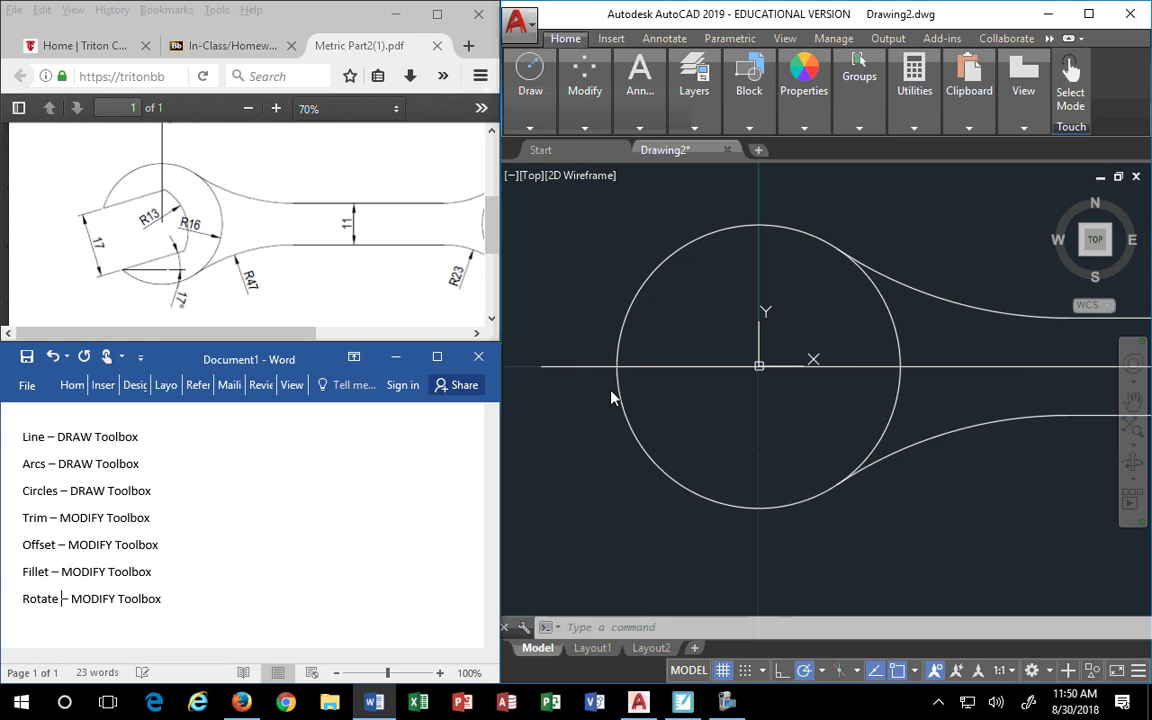
left_click(576, 438)
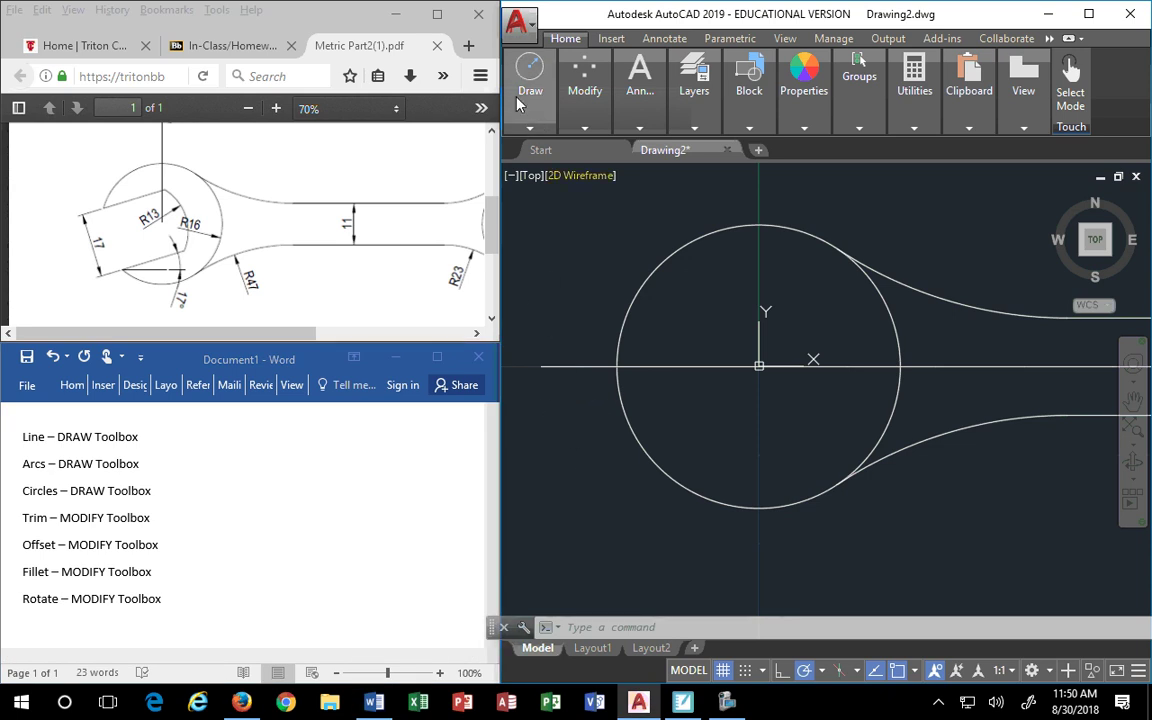
Rotate the line left of the centre 17° about the left circle's centre.
left_click(585, 90)
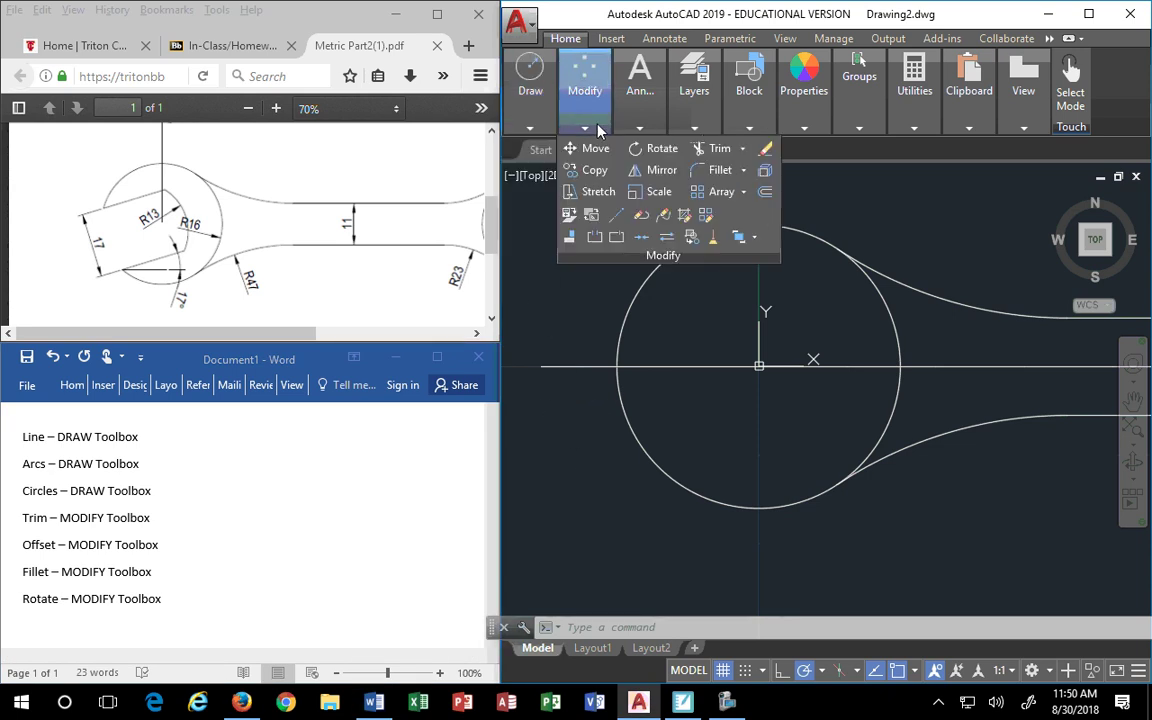
left_click(658, 149)
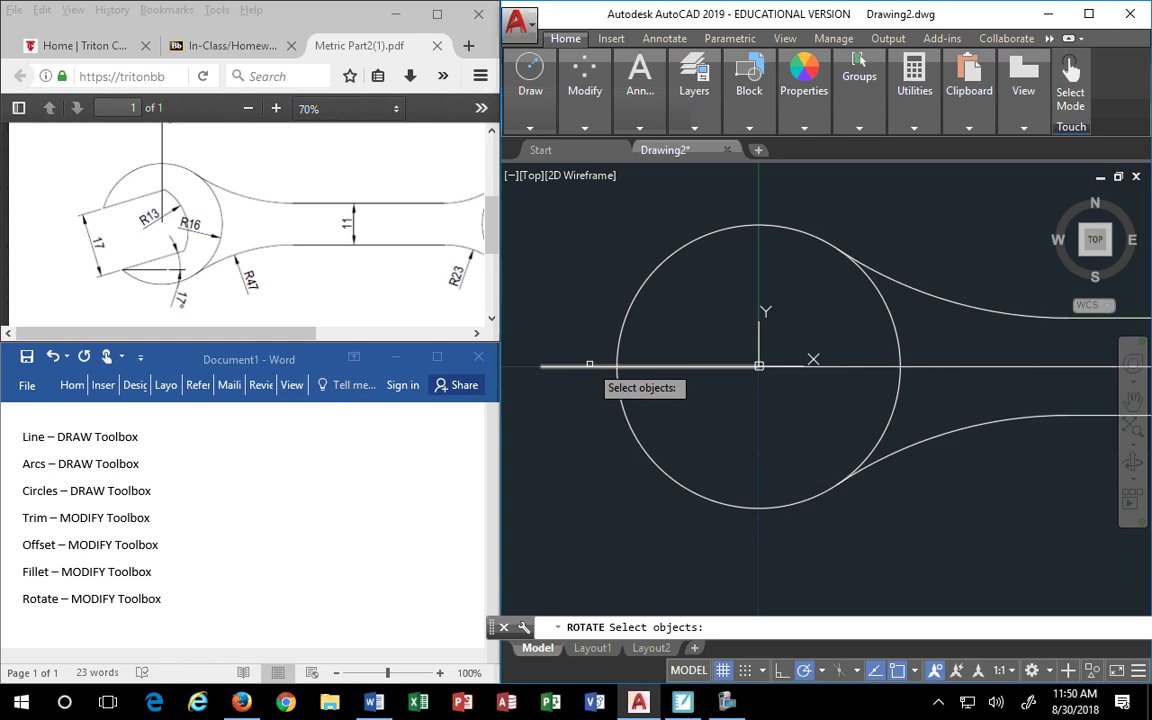
left_click(589, 364)
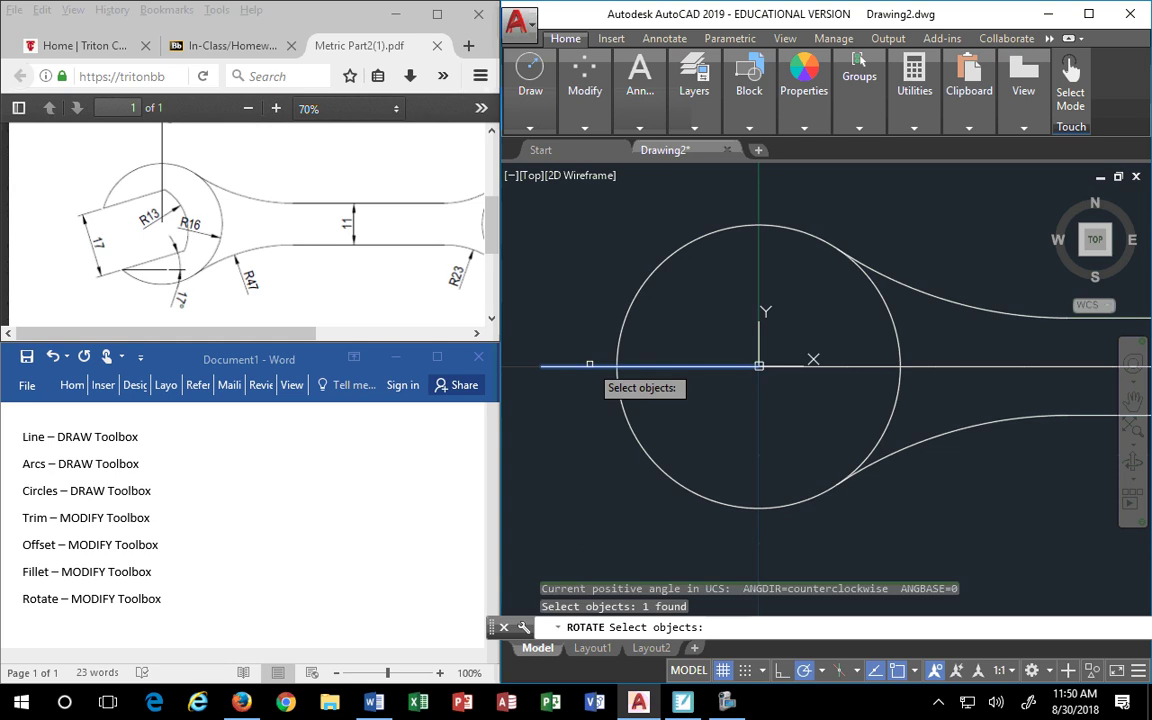
key("Return")
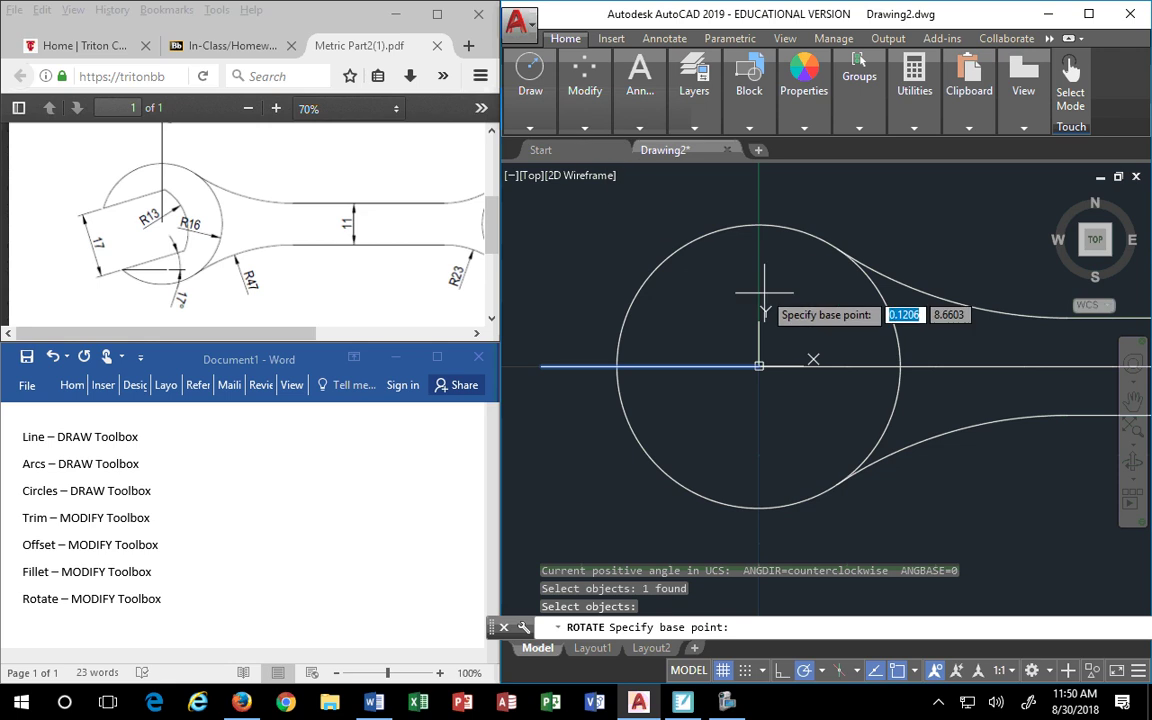
left_click(759, 366)
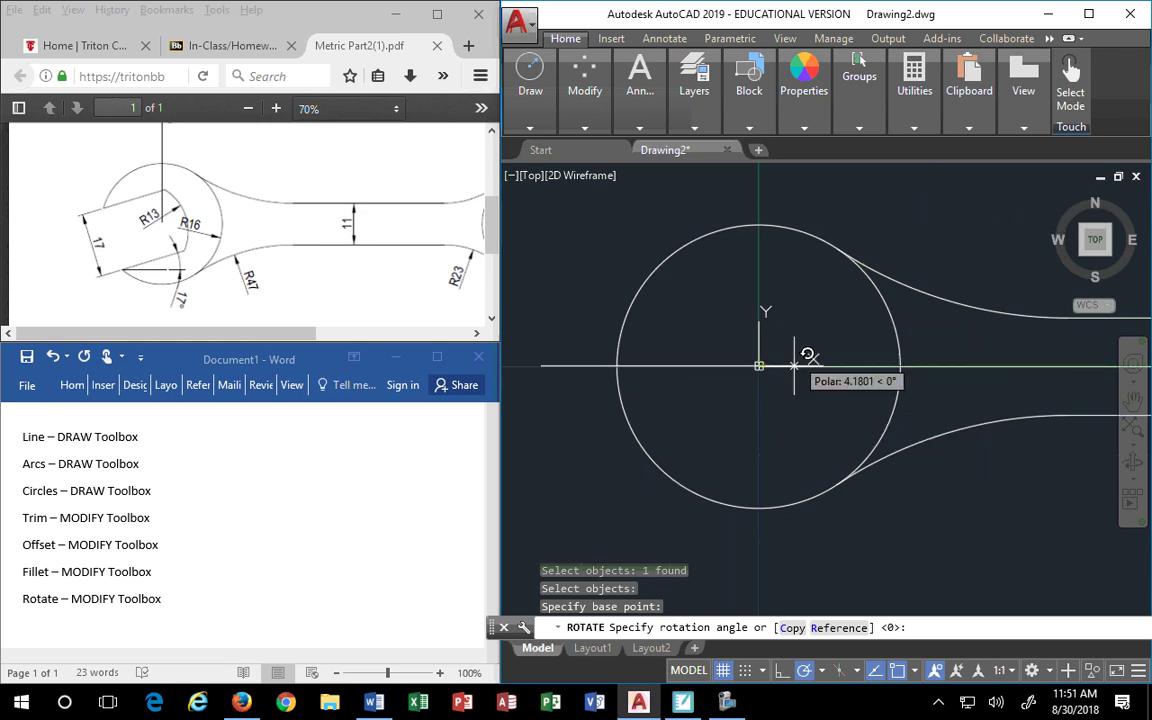
right_click(795, 357)
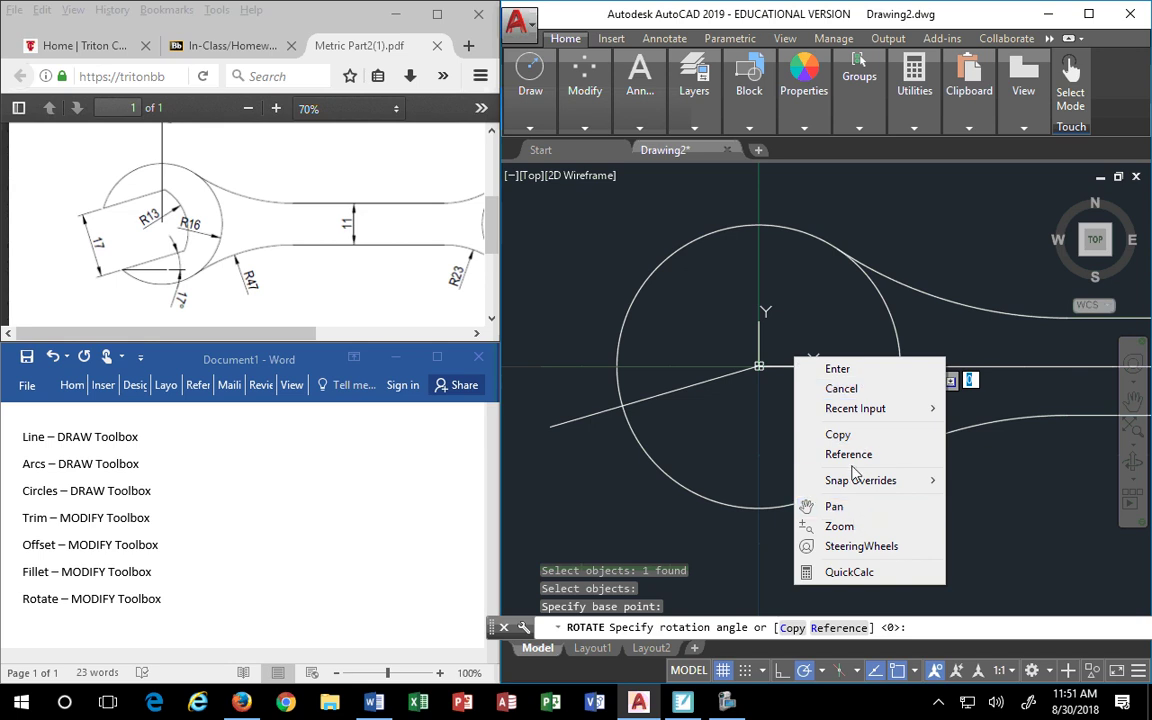
mouse_move(866, 482)
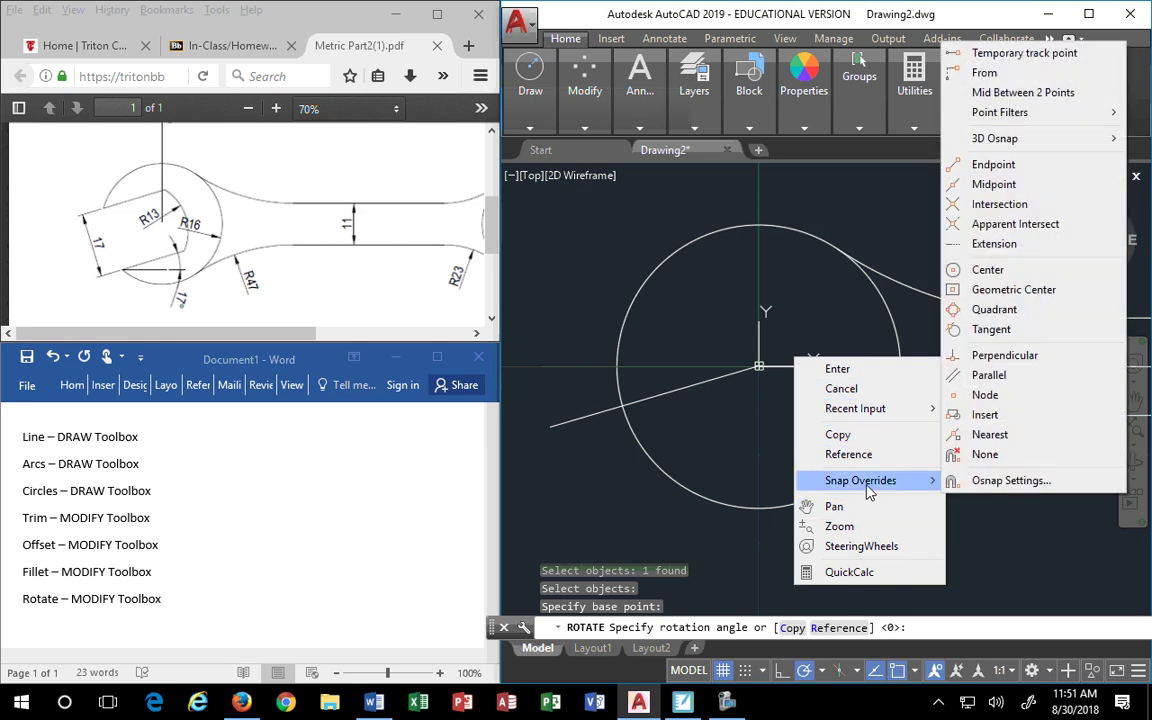
left_click(703, 390)
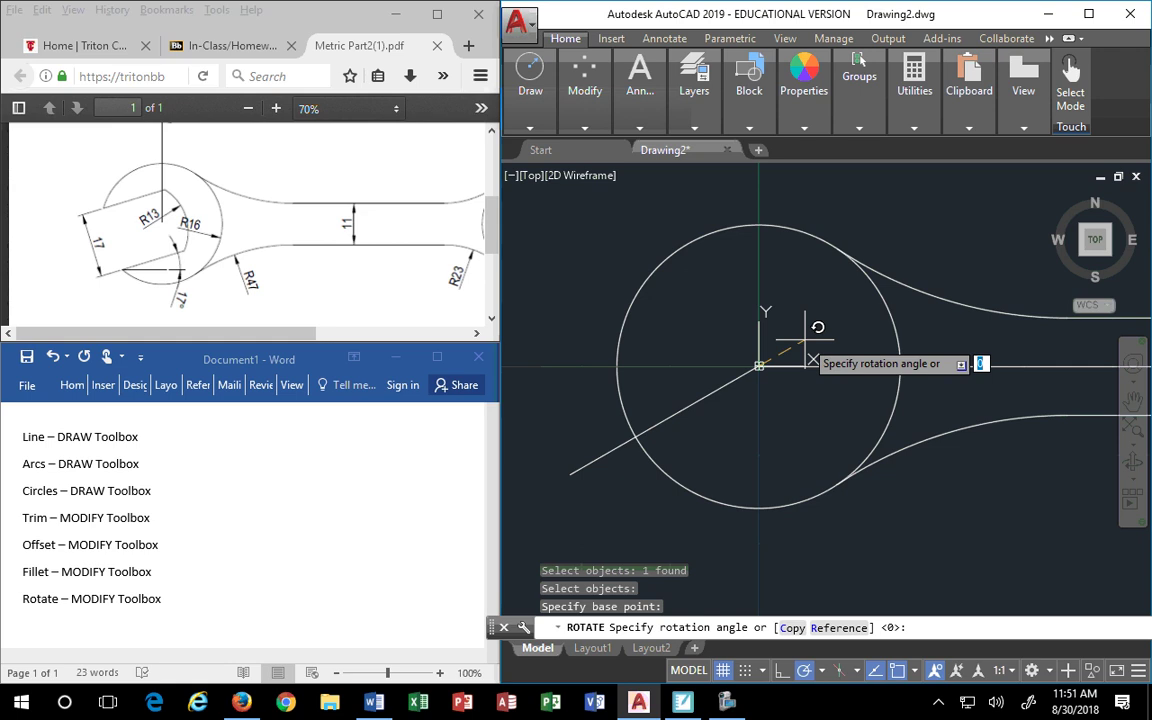
type("17")
key("Return")
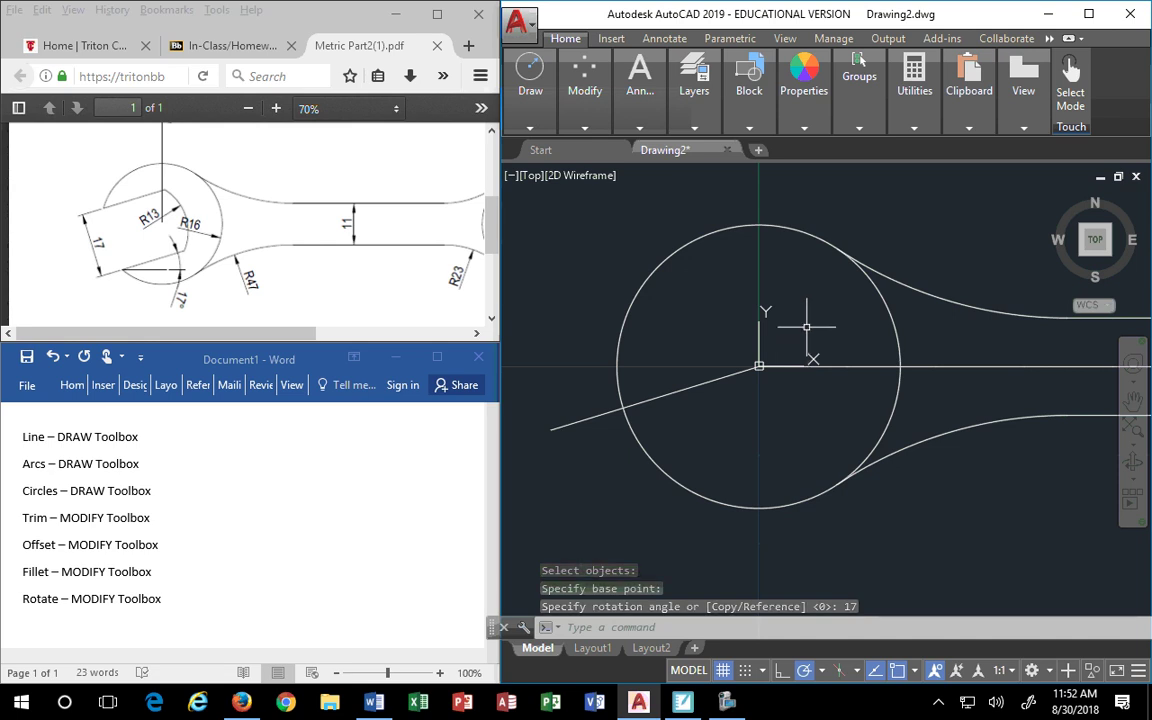
Undo the 17° rotation so the centre line lies horizontal again.
left_click(694, 83)
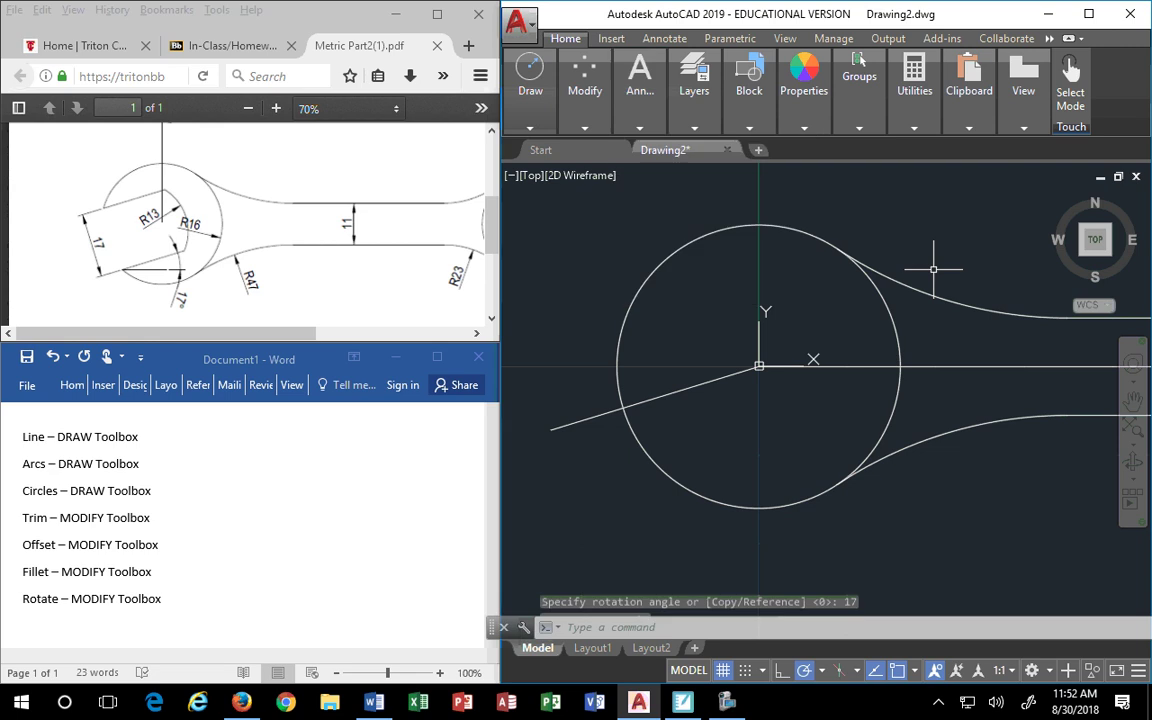
key("Escape")
type("u")
key("Return")
Rotate the horizontal line 17° about the left circle's centre.
mouse_move(588, 92)
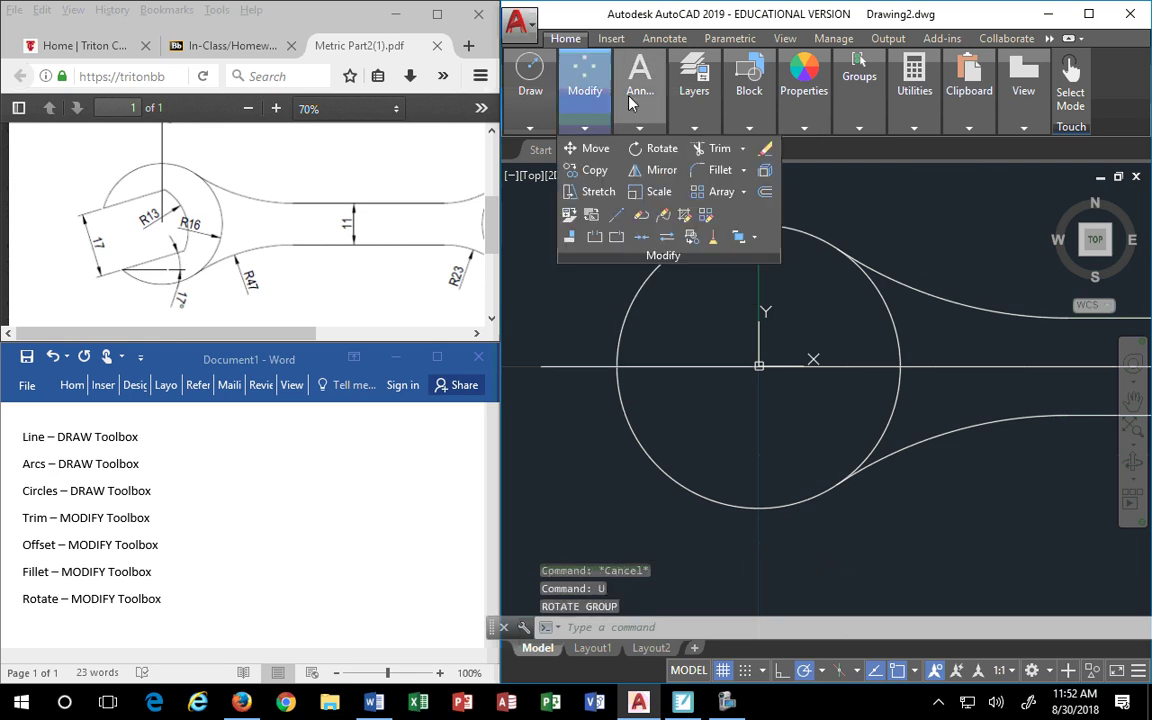
left_click(656, 150)
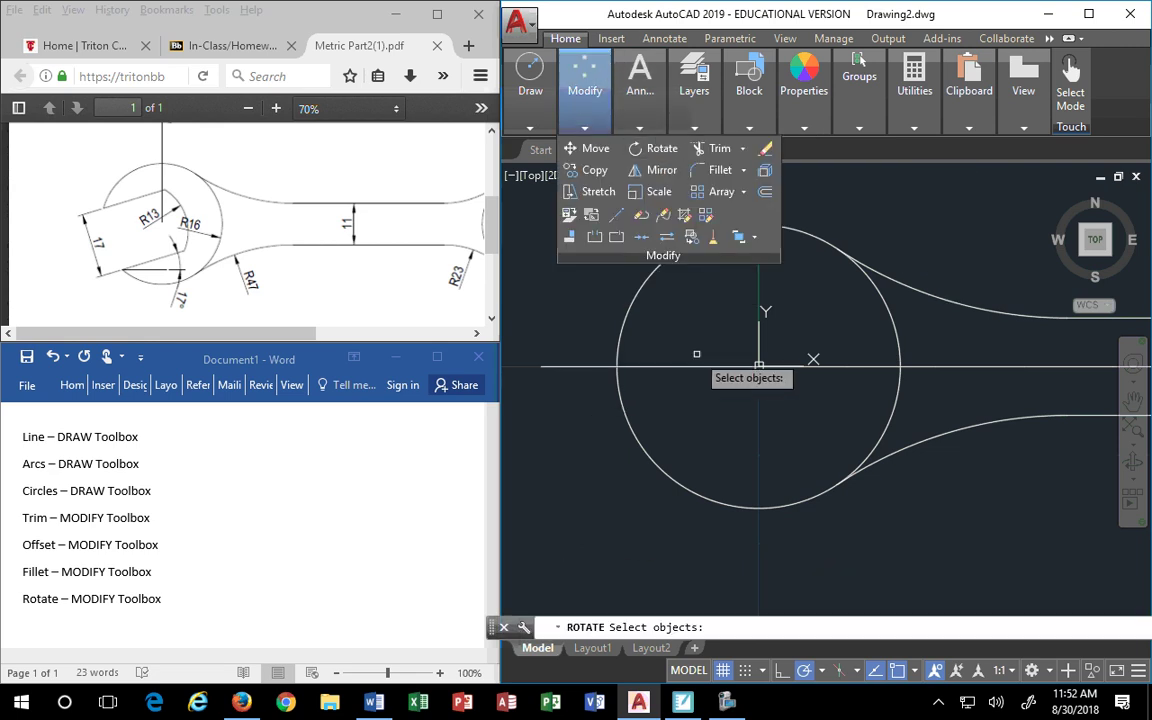
left_click(695, 366)
key("Return")
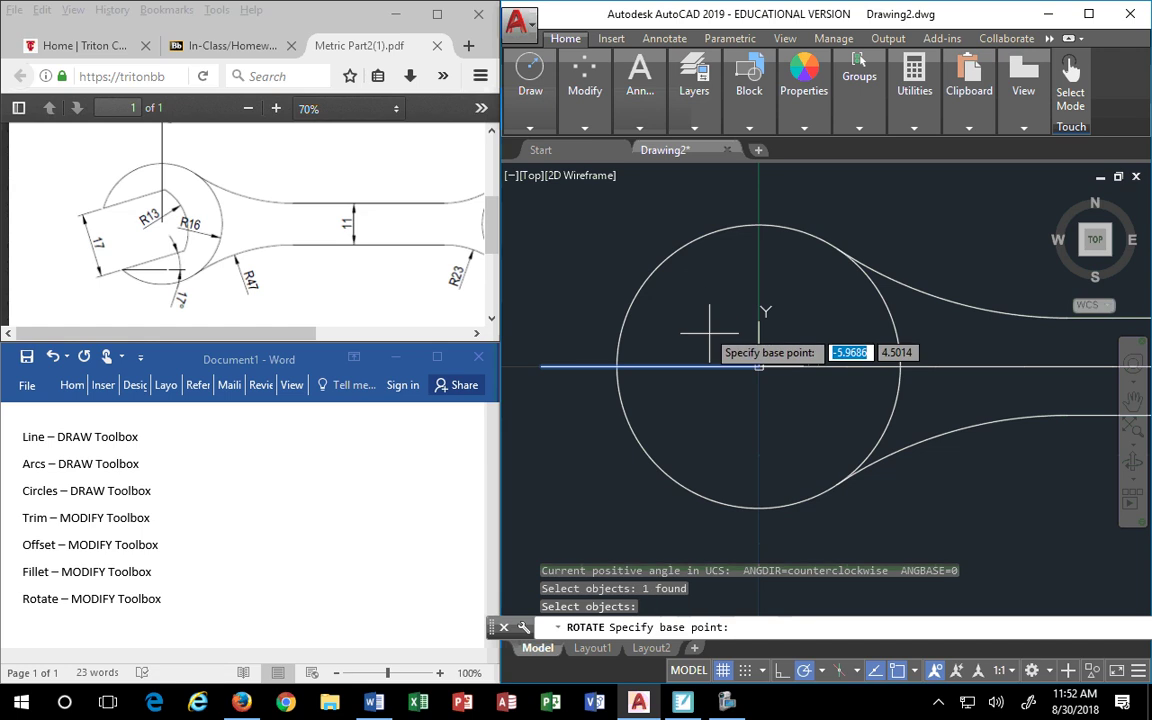
left_click(759, 366)
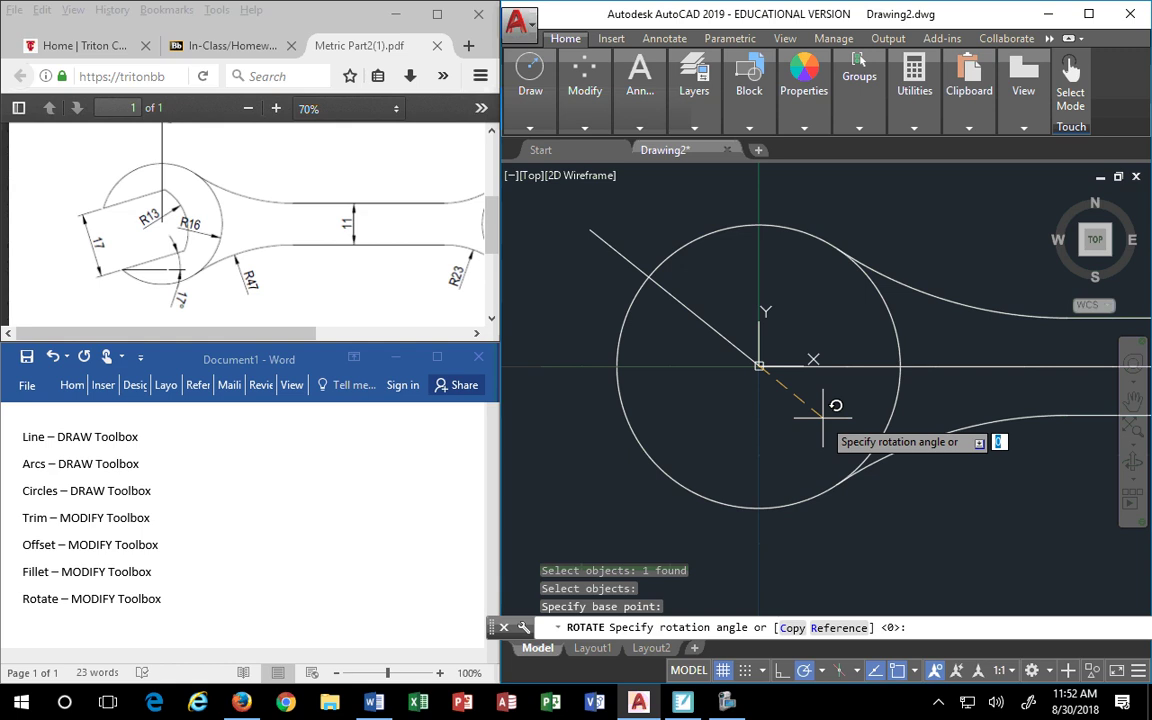
type("17")
key("Return")
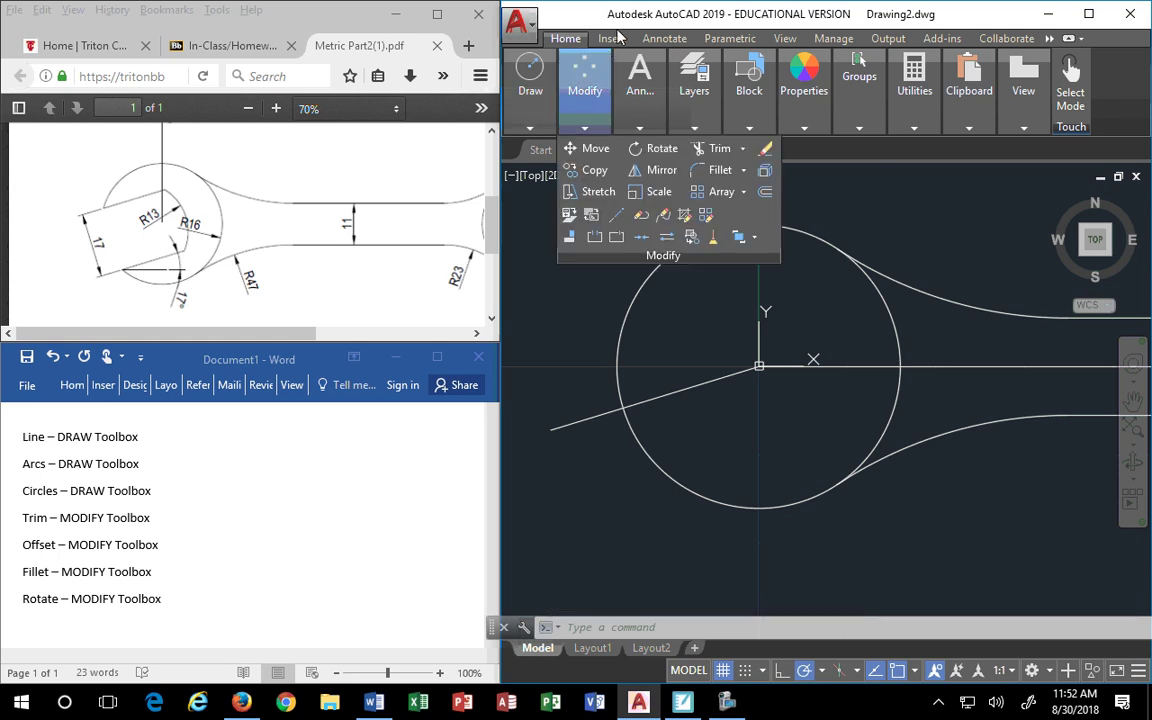
Undo that rotation to restore the horizontal line.
mouse_move(631, 119)
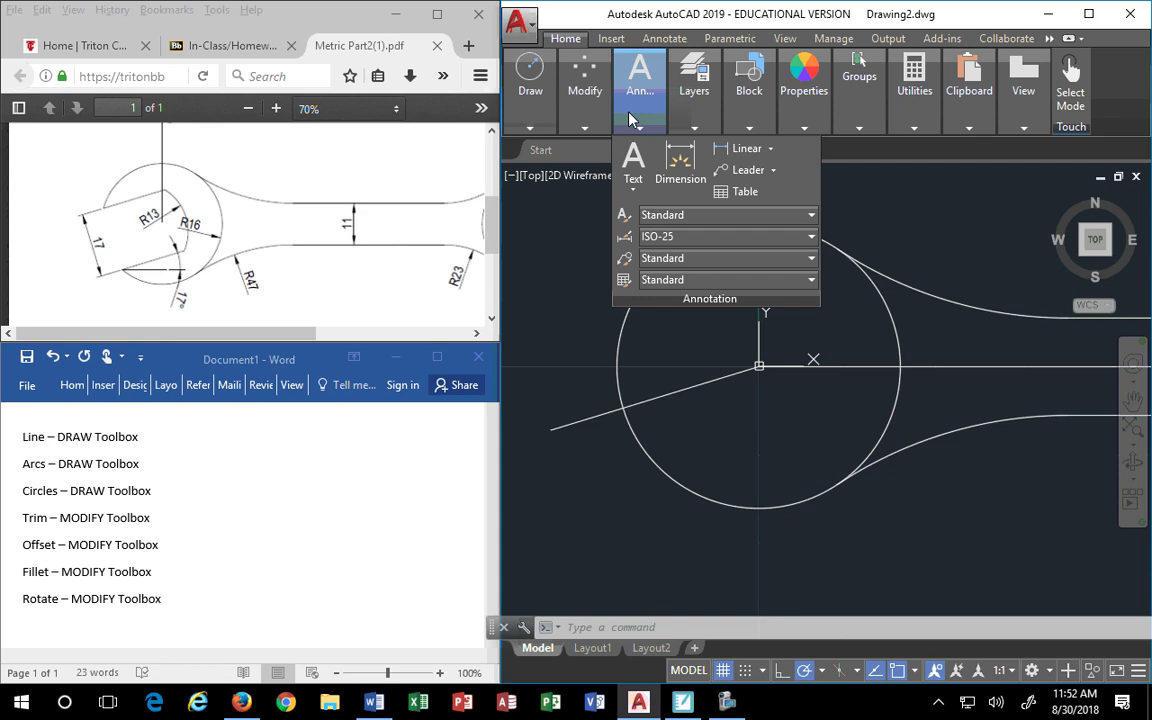
key("Escape")
key("Escape")
key("Escape")
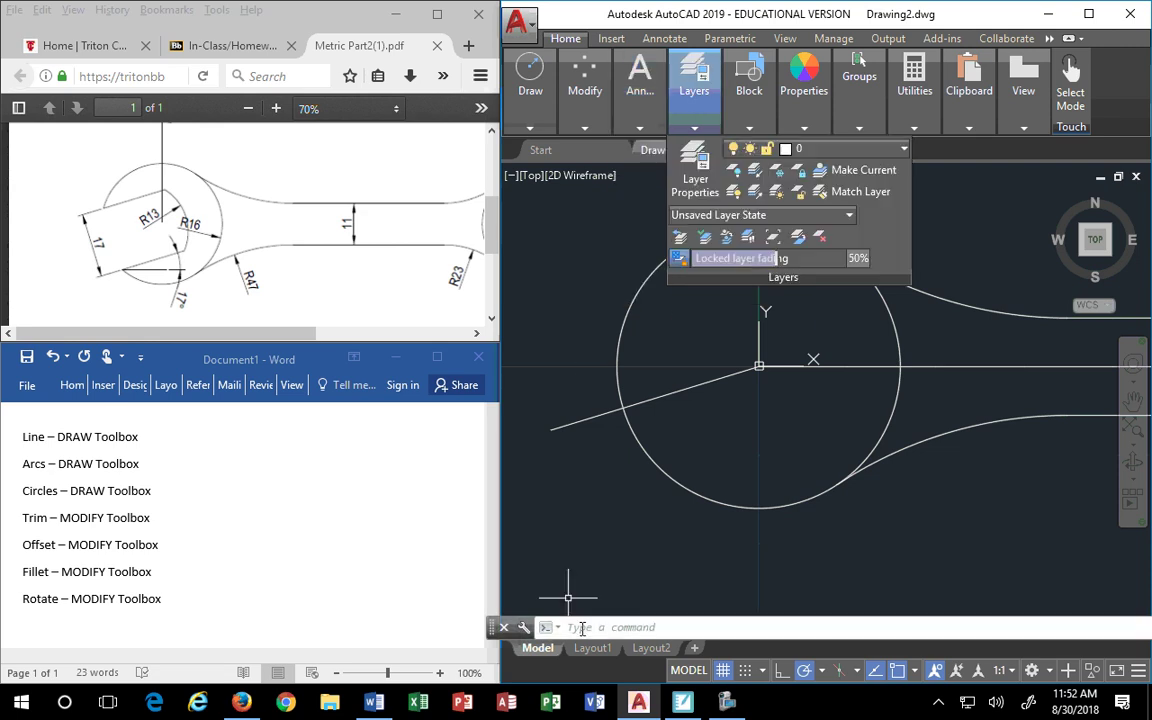
type("u")
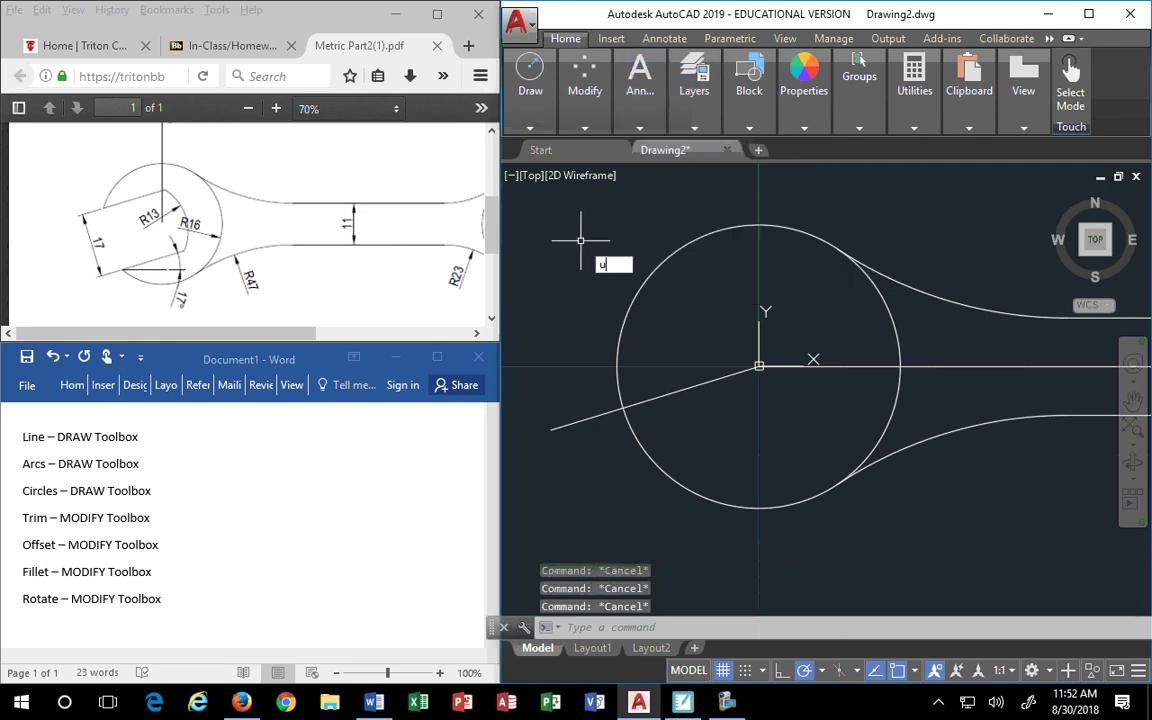
key("Return")
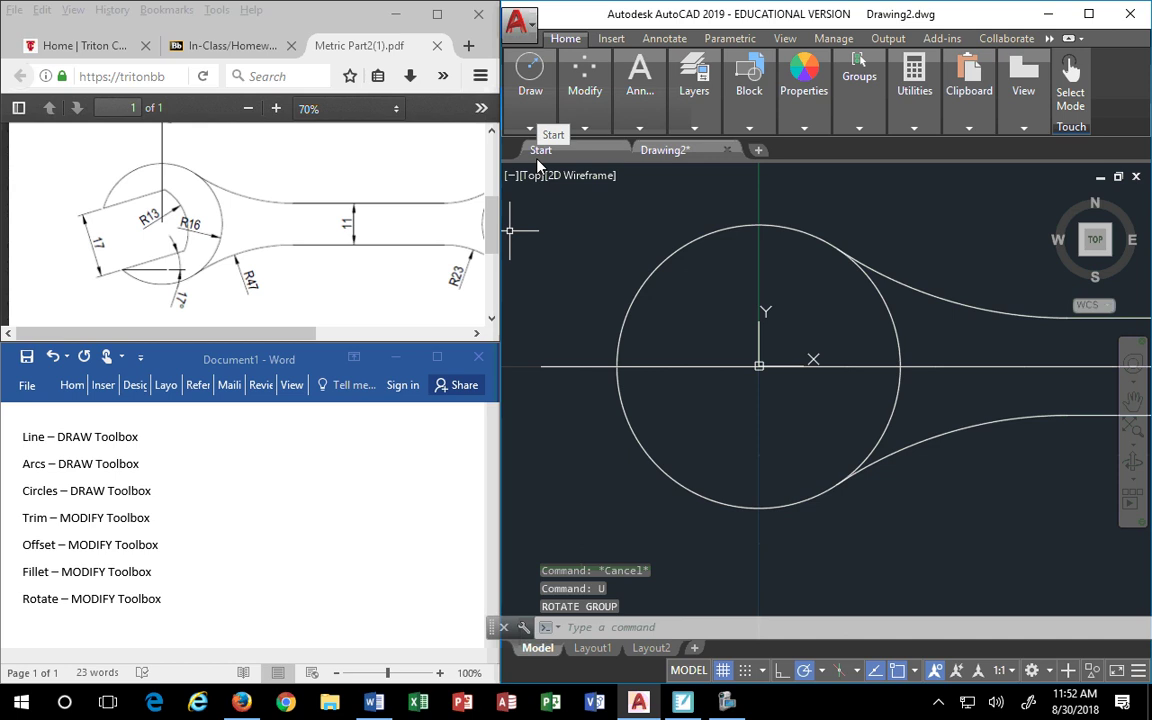
Rerun ROTATE on the horizontal line, pivoting at the circle's centre, and apply the 17° angle.
type("rota")
key("Return")
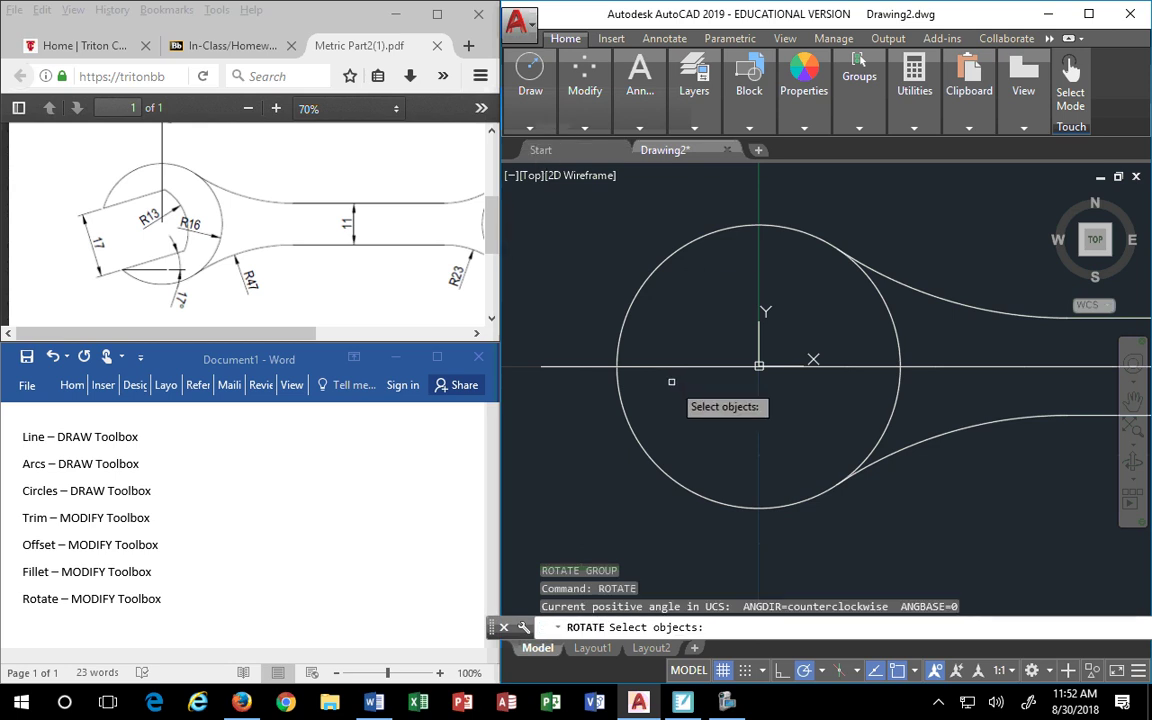
left_click(690, 367)
key("Return")
left_click(759, 366)
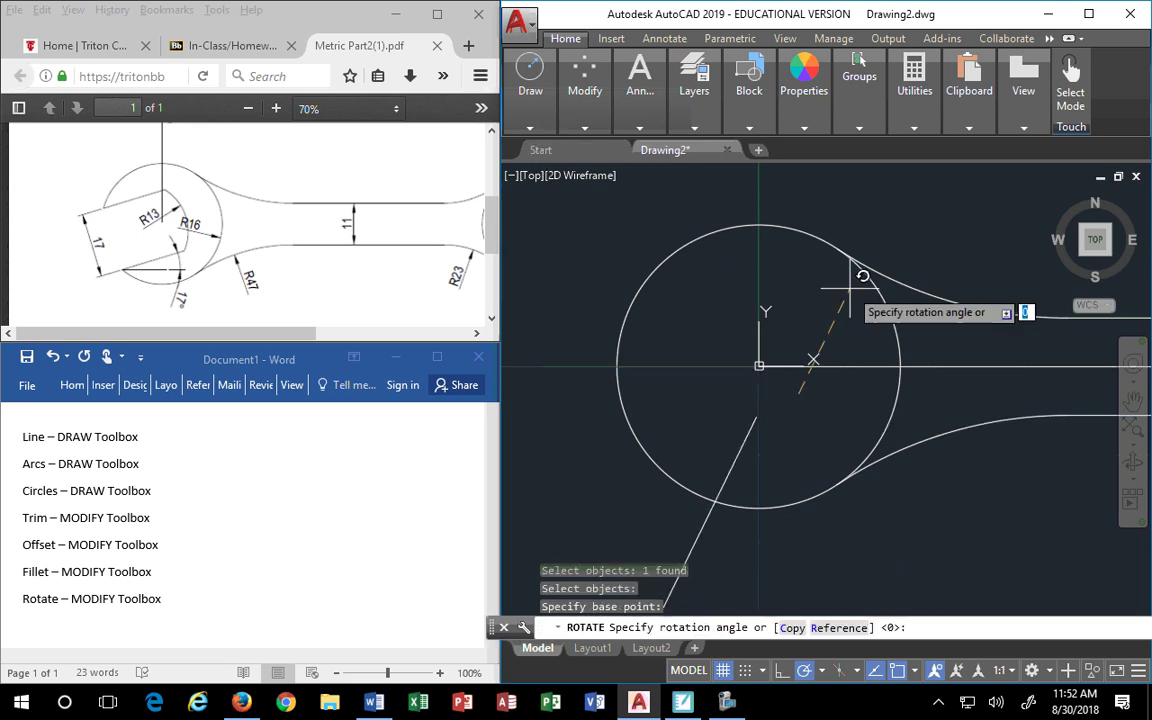
key("Escape")
key("Escape")
key("Return")
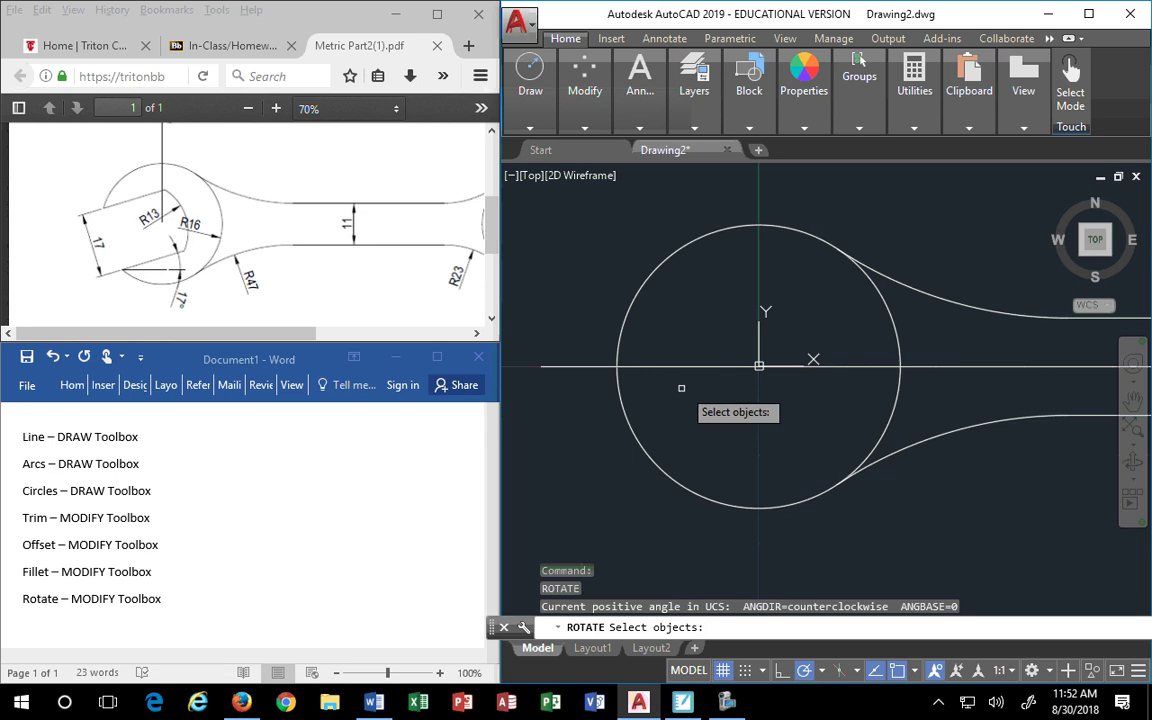
left_click(690, 367)
key("Return")
left_click(759, 366)
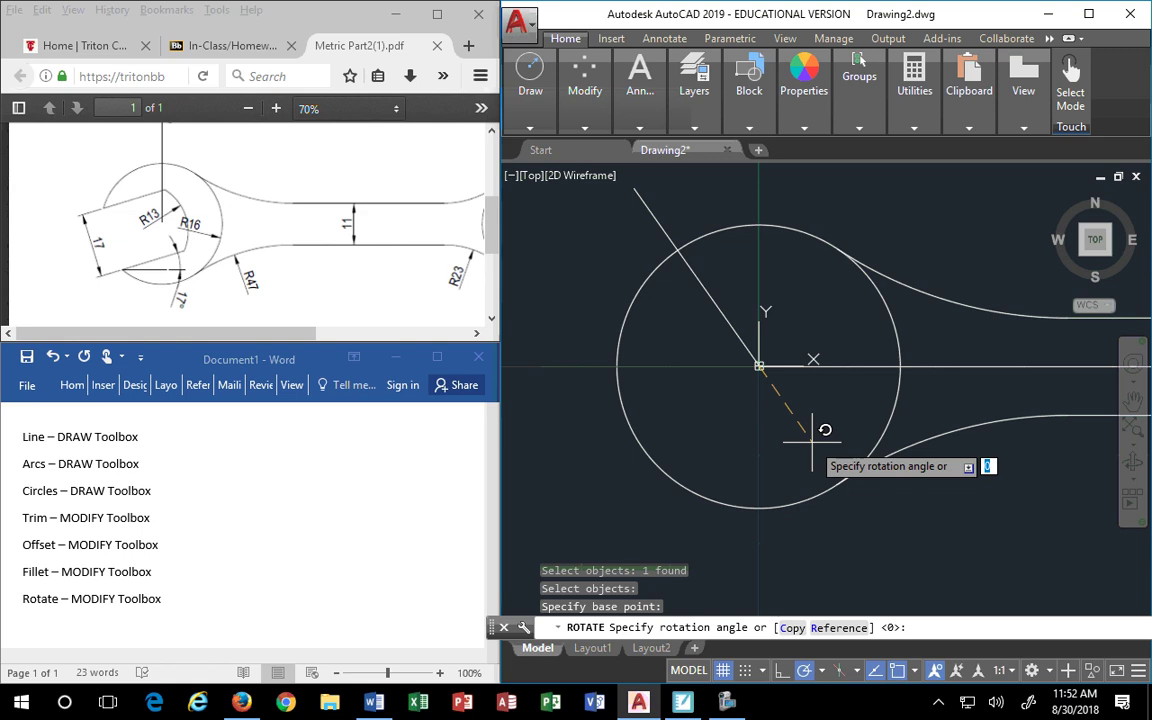
type("7")
key("Return")
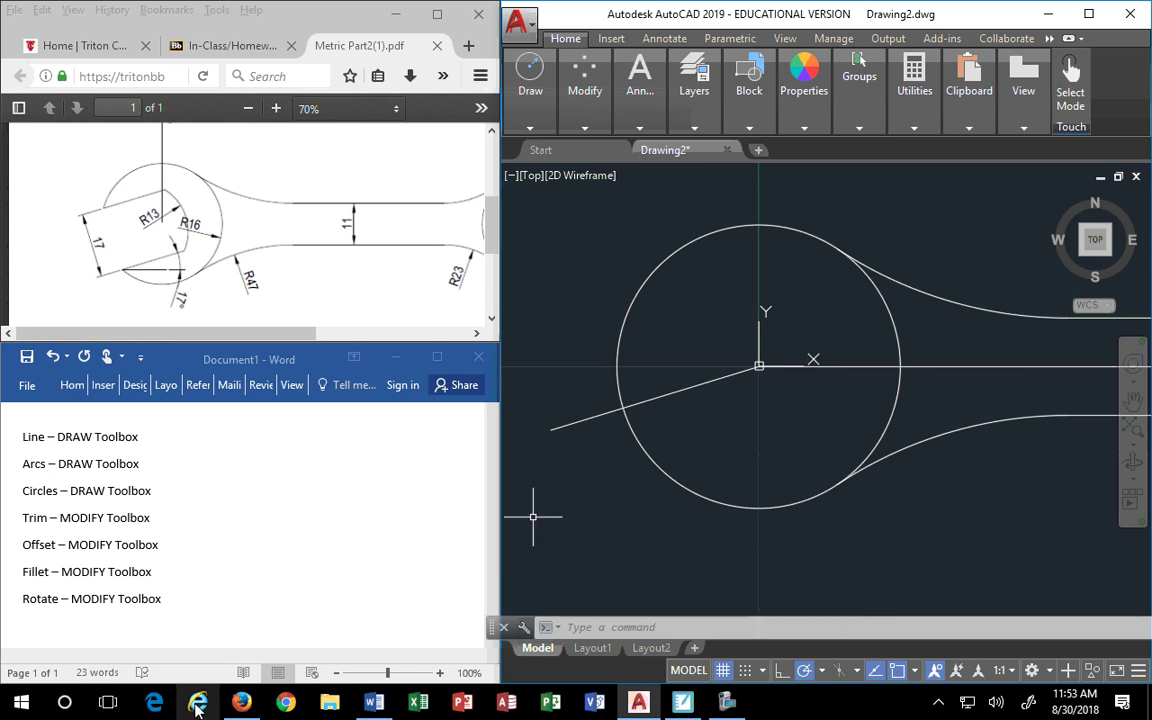
left_click(241, 705)
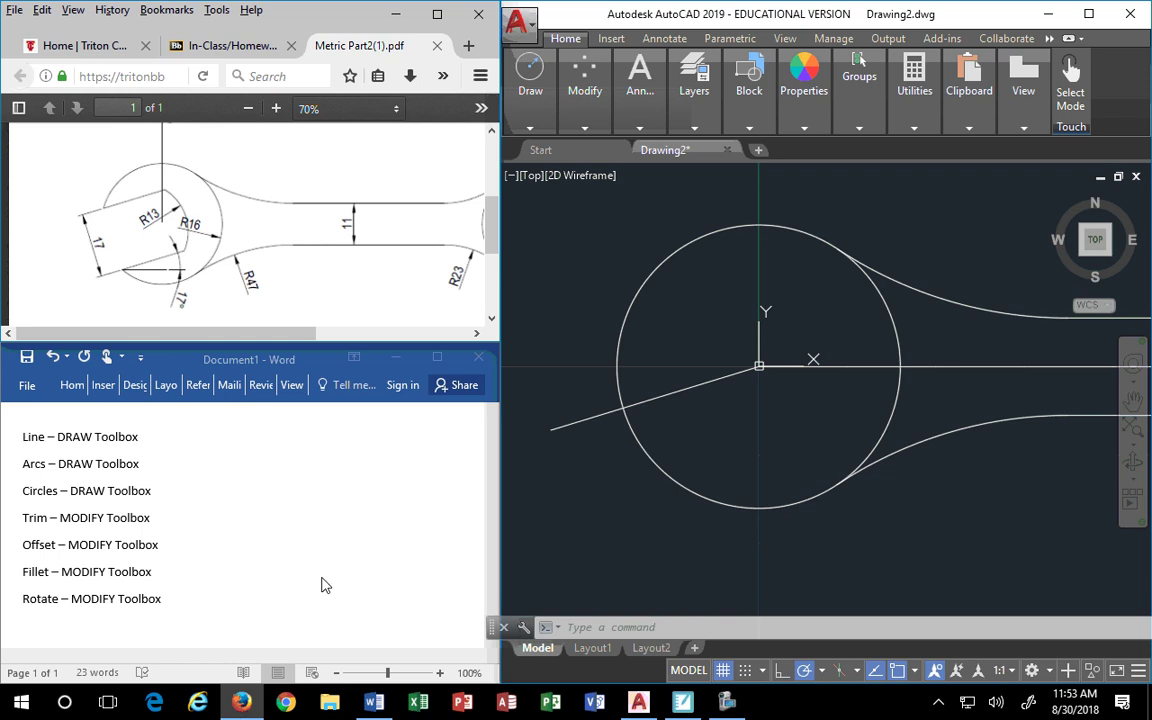
left_click(468, 45)
type("prot")
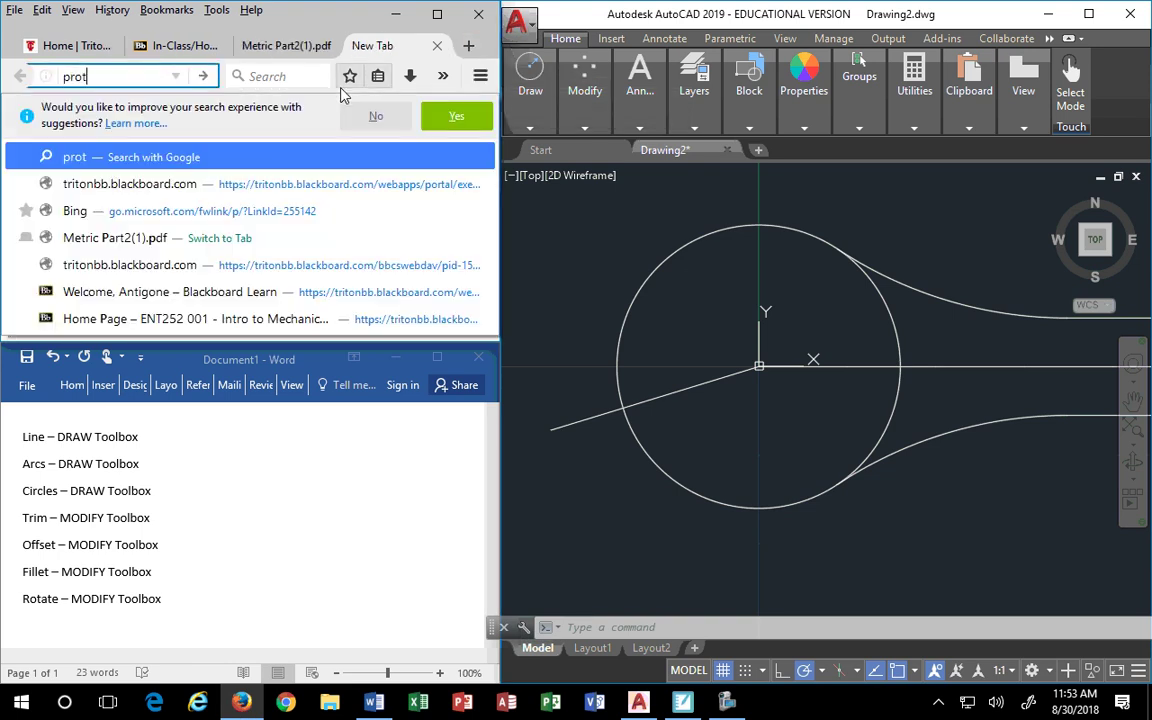
type("racto")
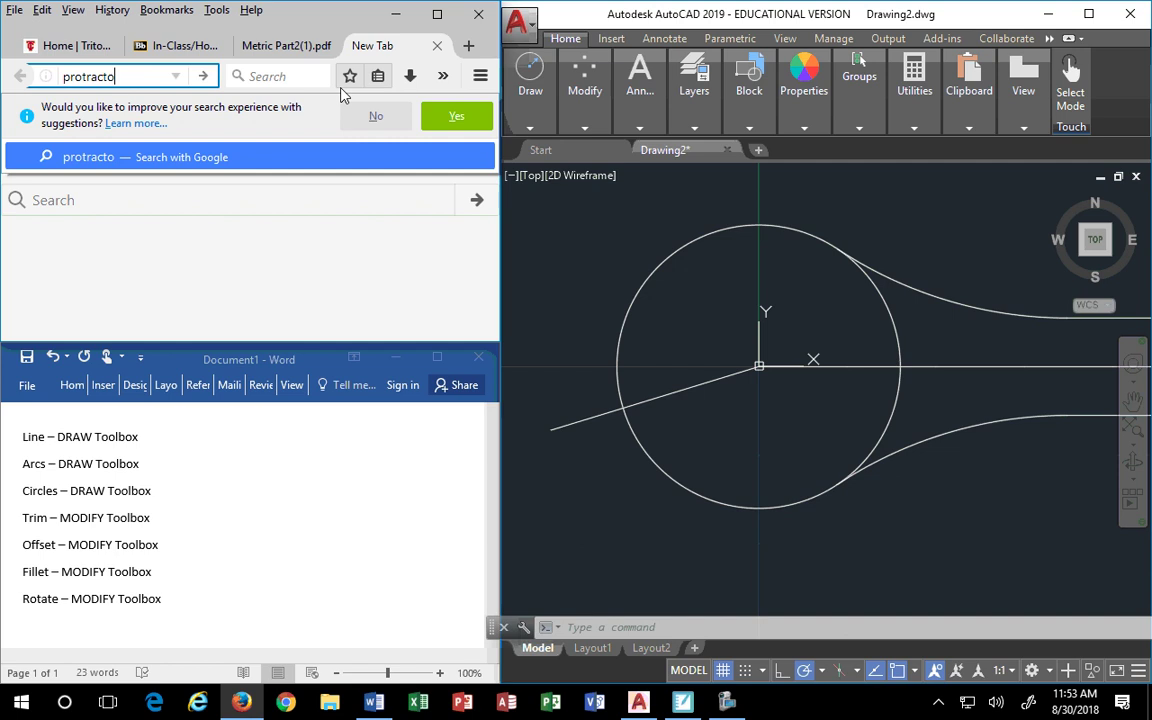
type("r")
key("Return")
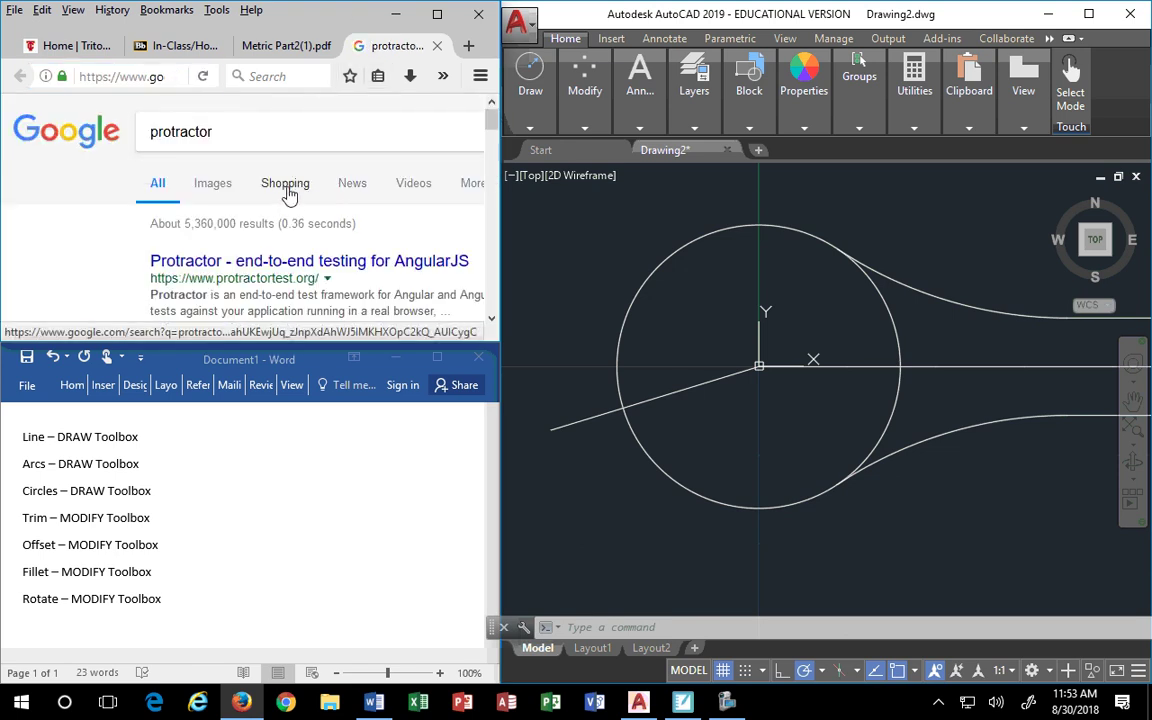
left_click(222, 189)
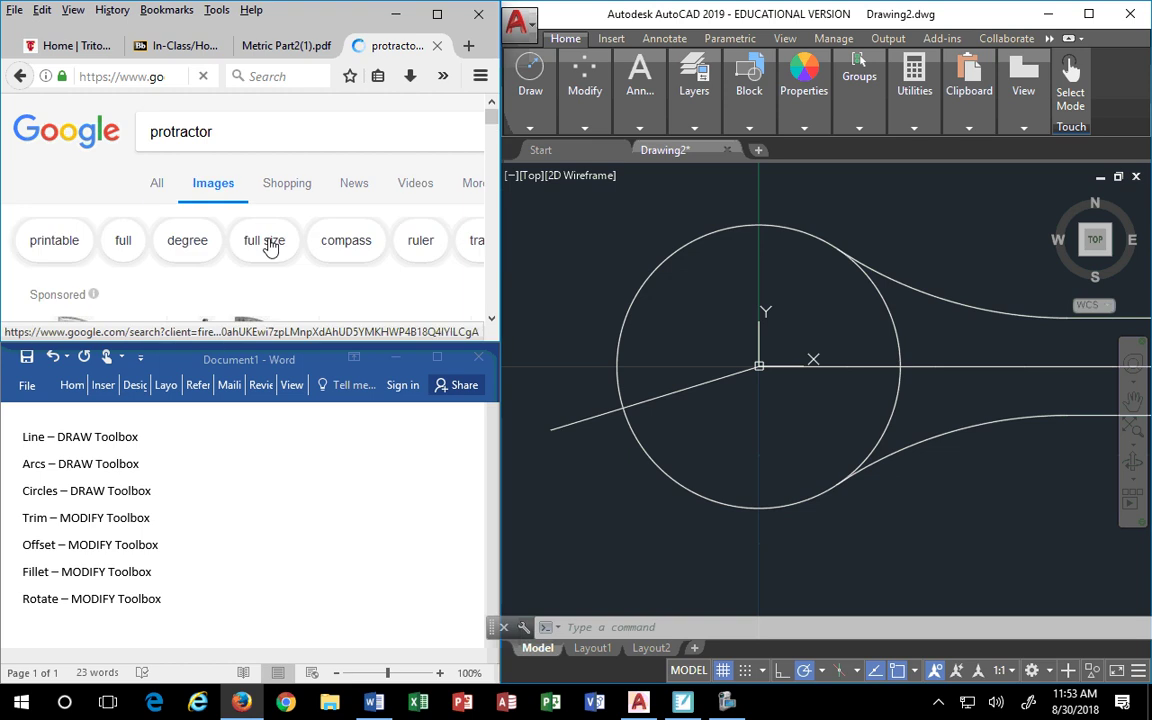
scroll(268, 260, "down", 1)
scroll(268, 258, "down", 1)
scroll(270, 250, "down", 2)
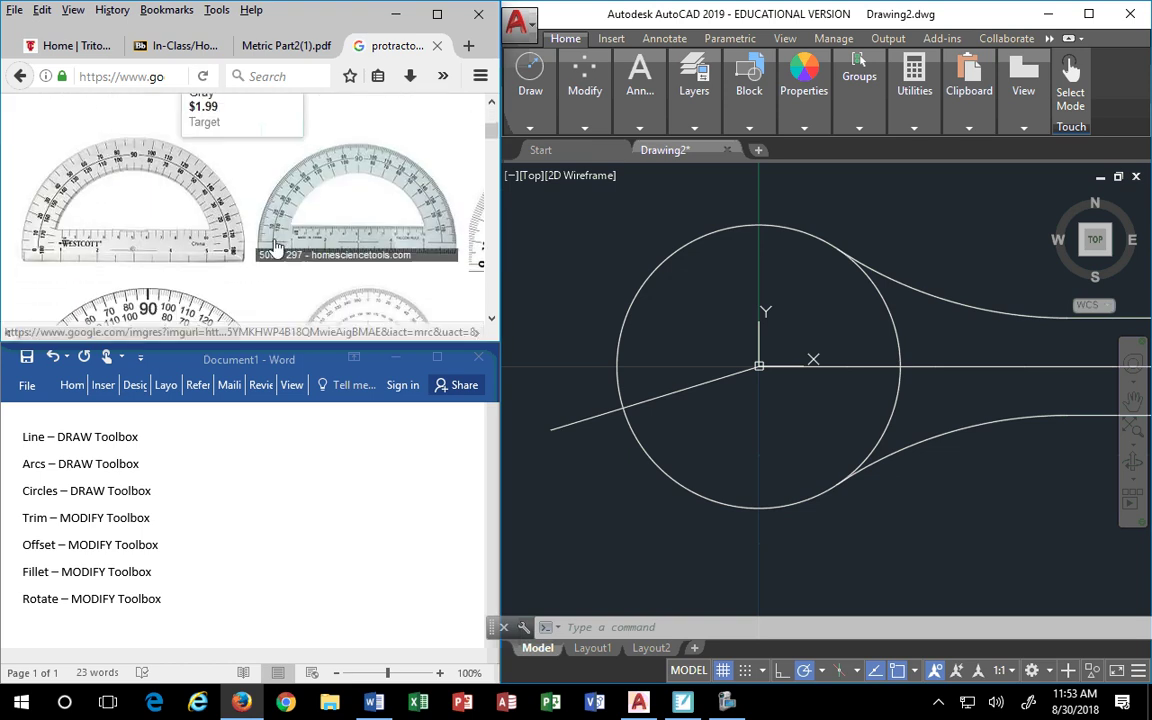
left_click(119, 242)
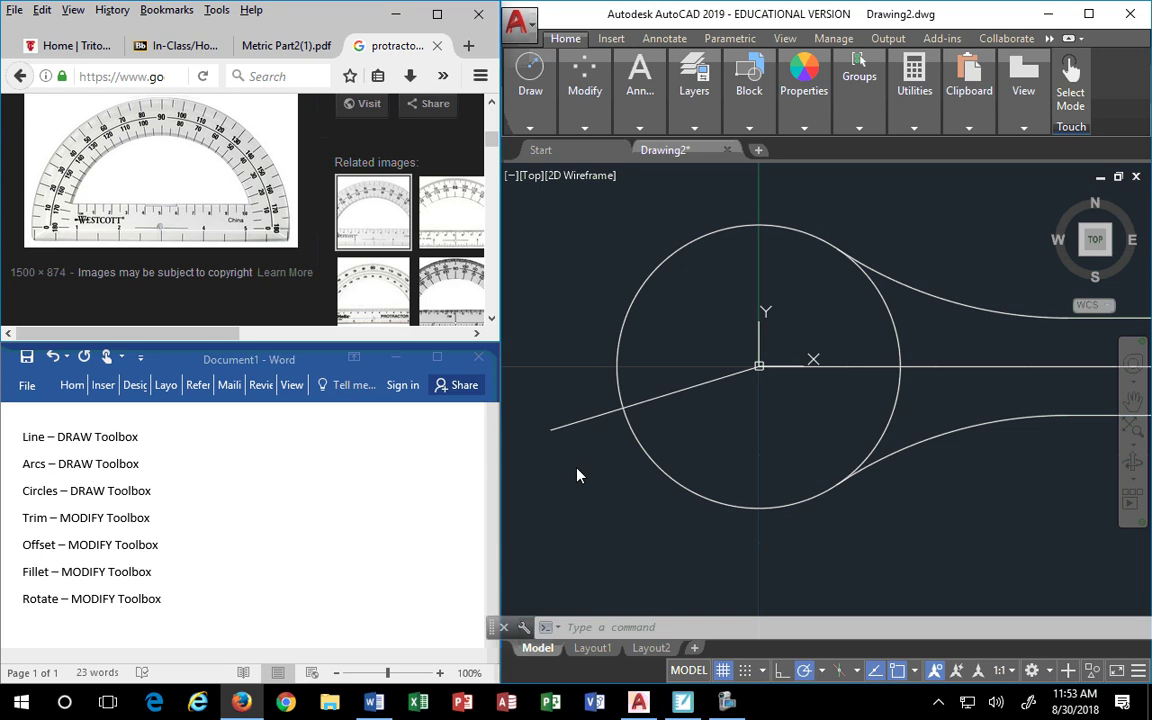
left_click(437, 46)
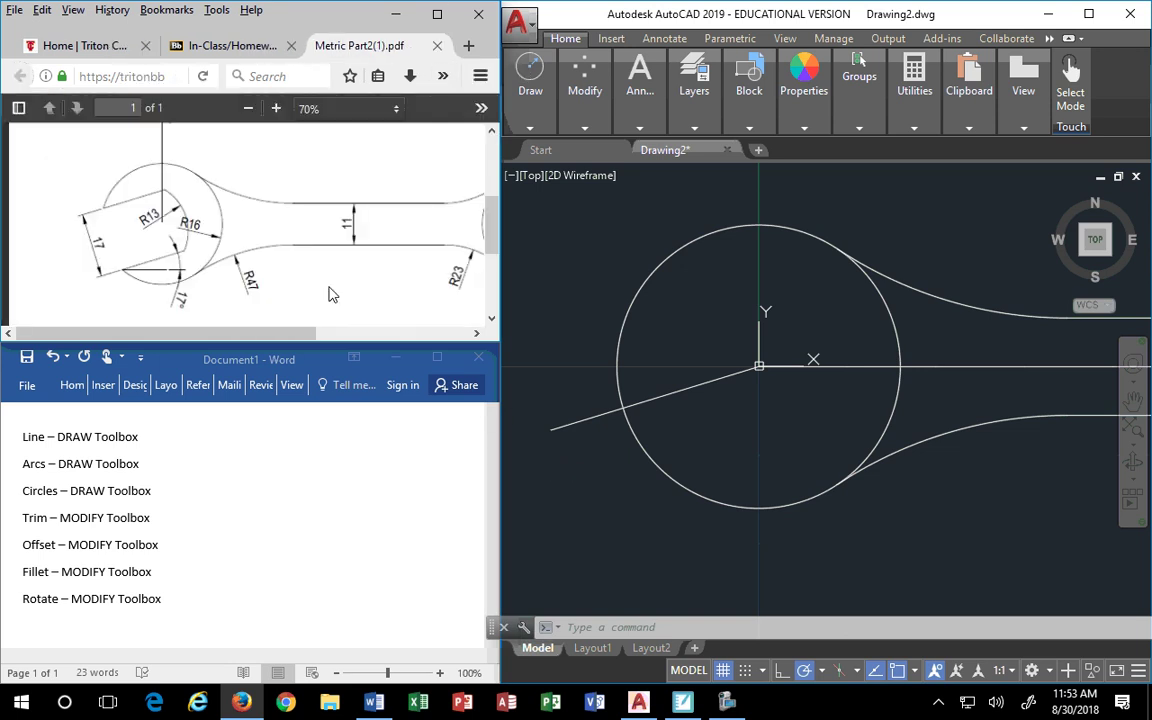
Review both wrench ends in the PDF, then undo the line's rotation in AutoCAD.
mouse_move(296, 335)
left_mouse_down()
mouse_move(360, 334)
mouse_move(442, 250)
left_mouse_up()
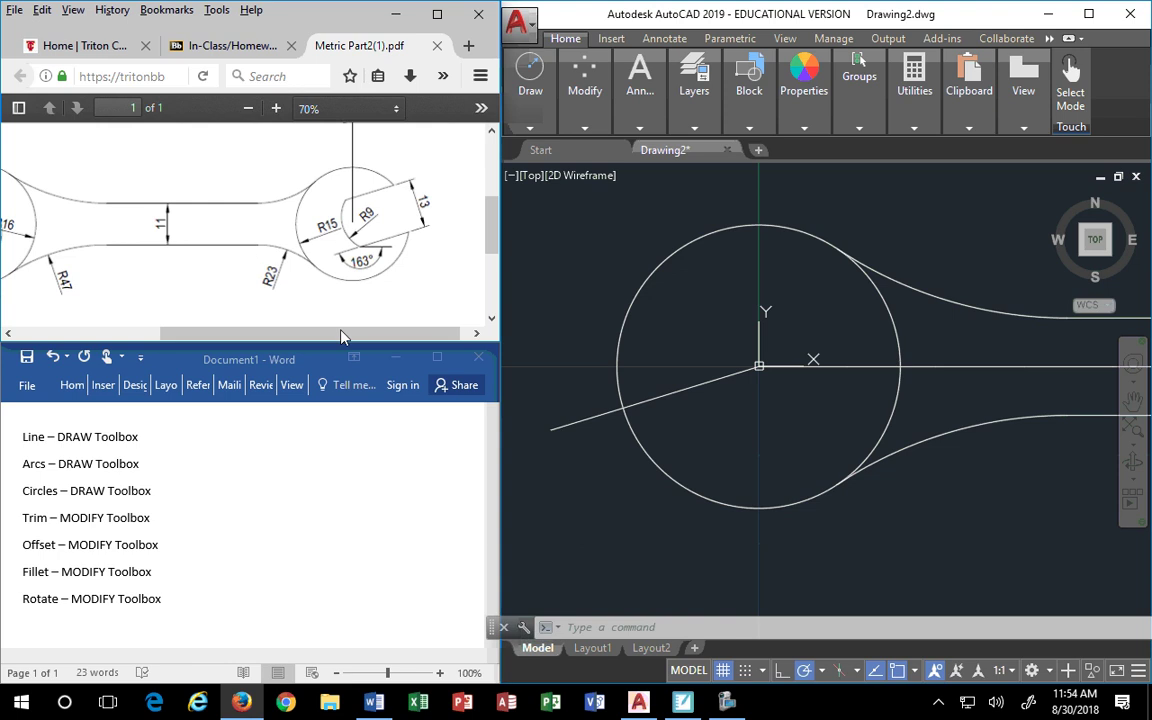
left_click_drag(345, 341, 167, 334)
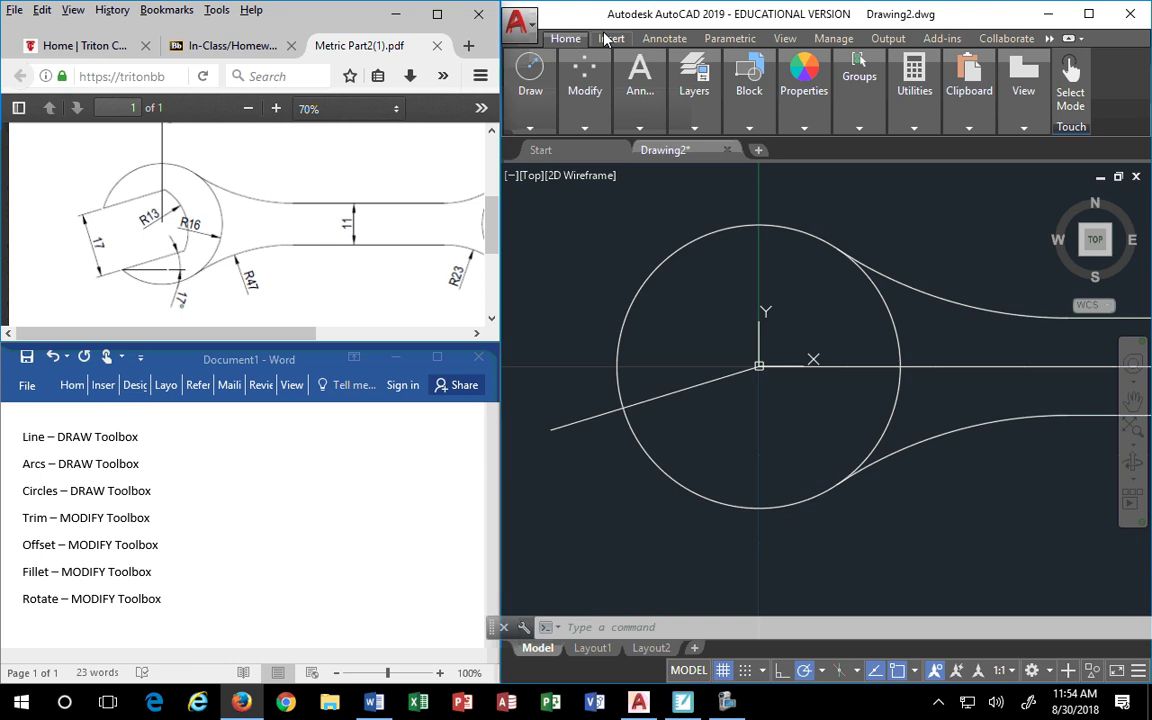
left_click(566, 38)
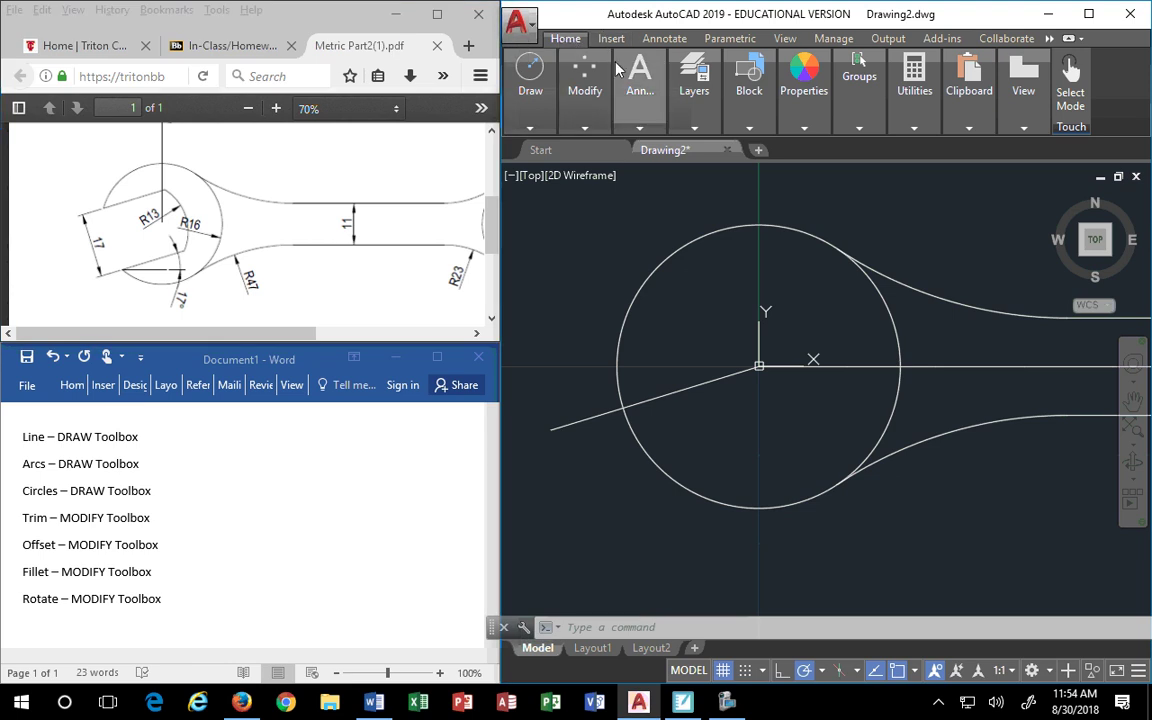
left_click(584, 130)
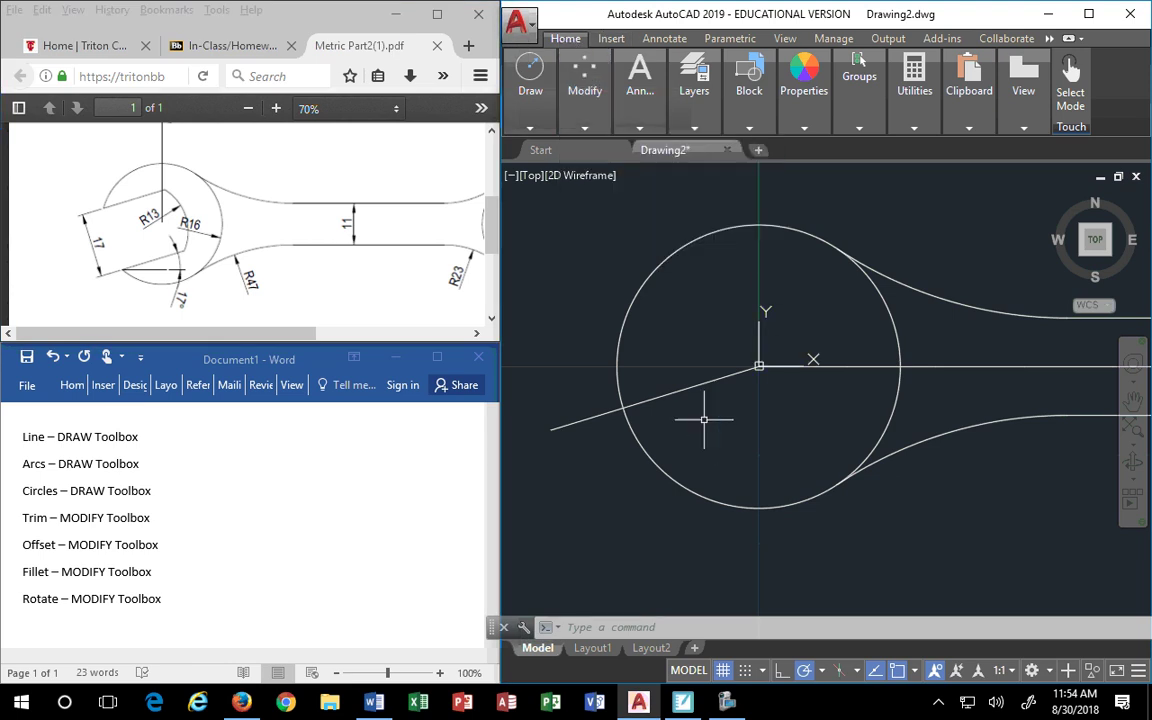
key("Escape")
key("Escape")
type("u")
key("Return")
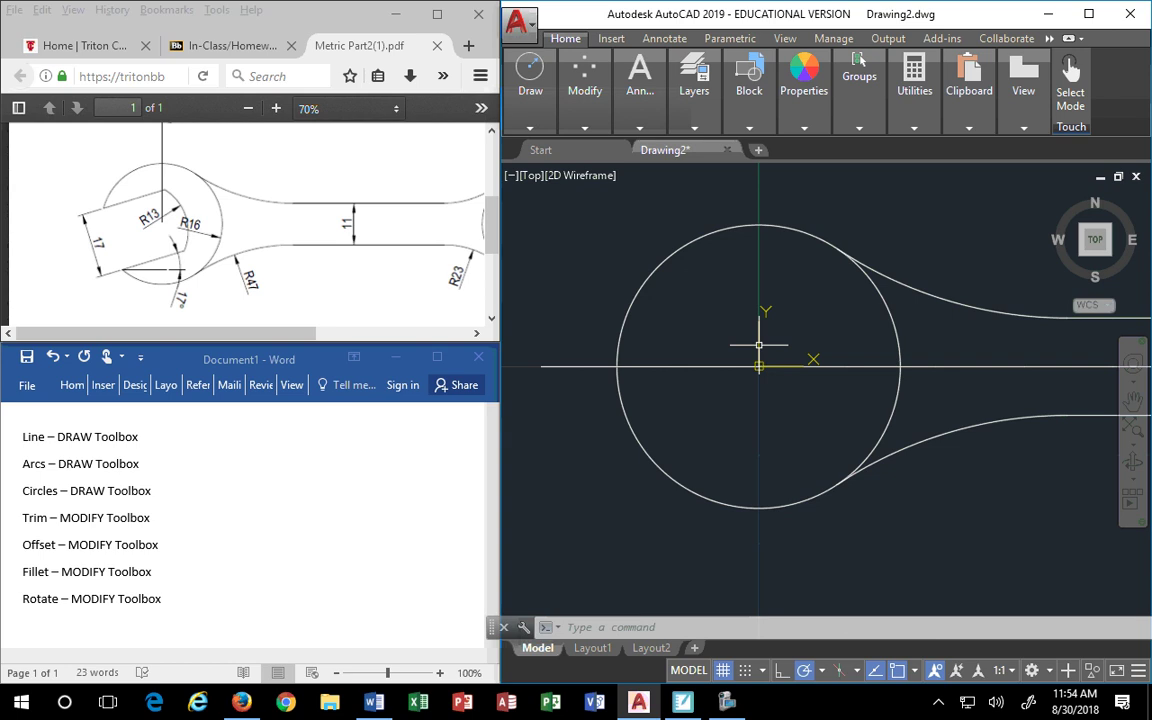
Rotate the horizontal line -17° about the left circle's centre.
type("rotate")
key("Return")
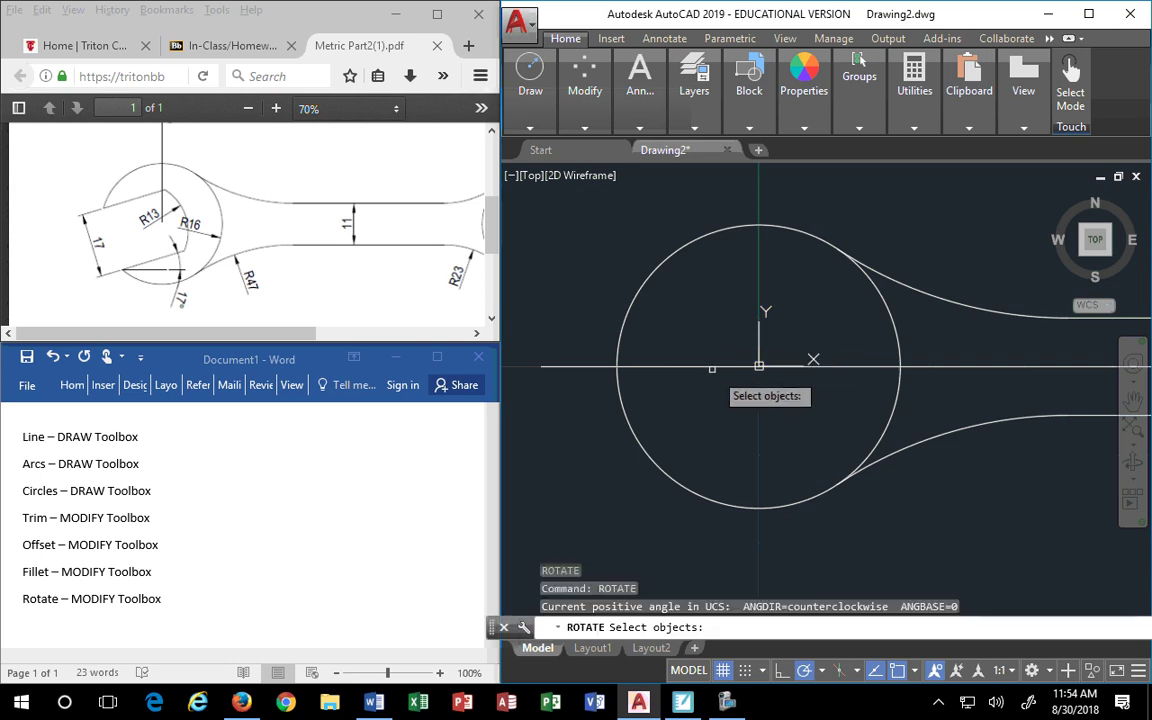
left_click(707, 365)
key("Return")
left_click(759, 366)
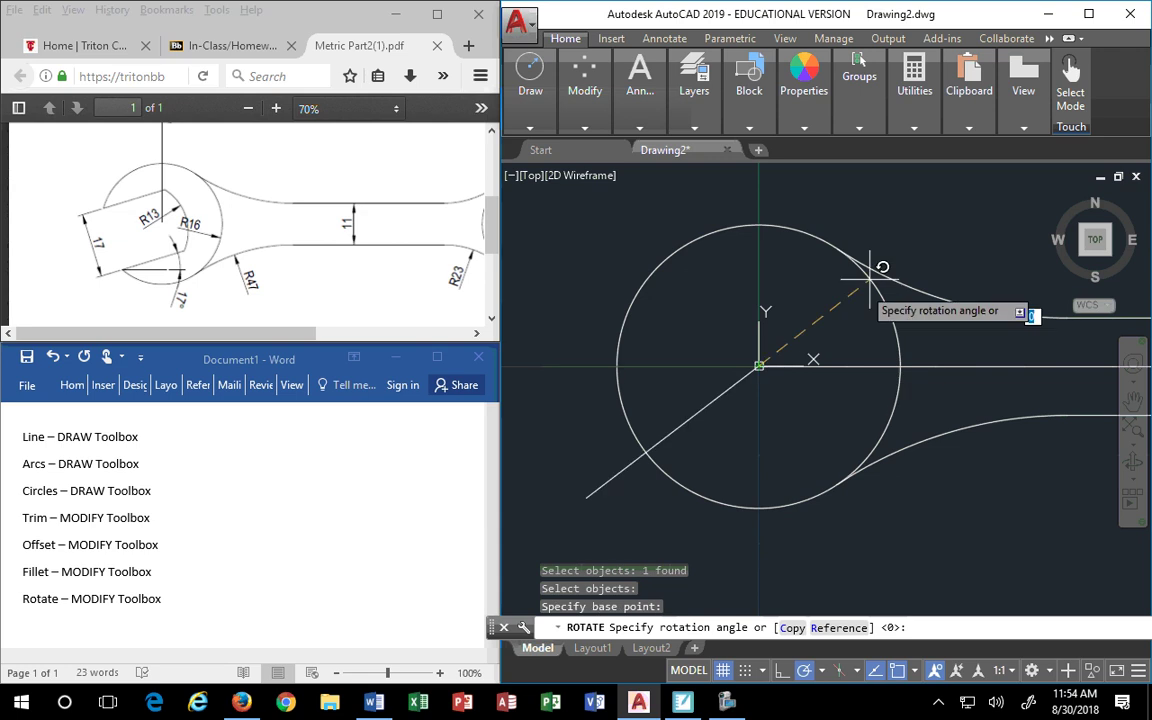
type("-17")
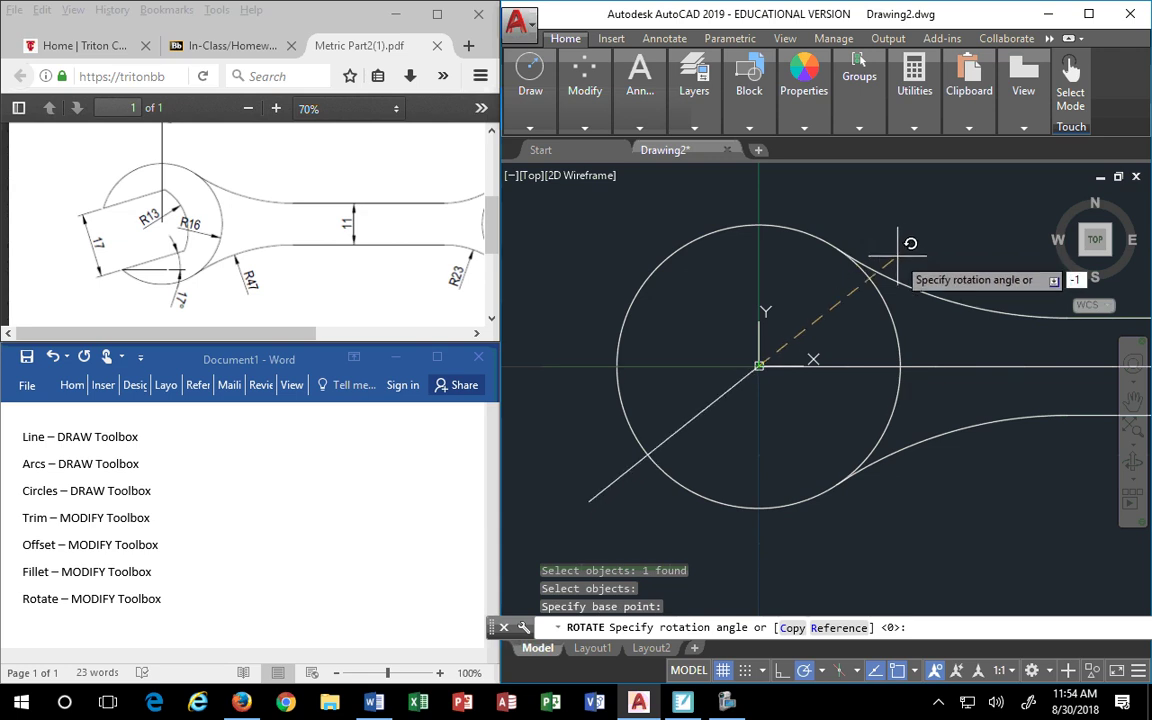
key("Return")
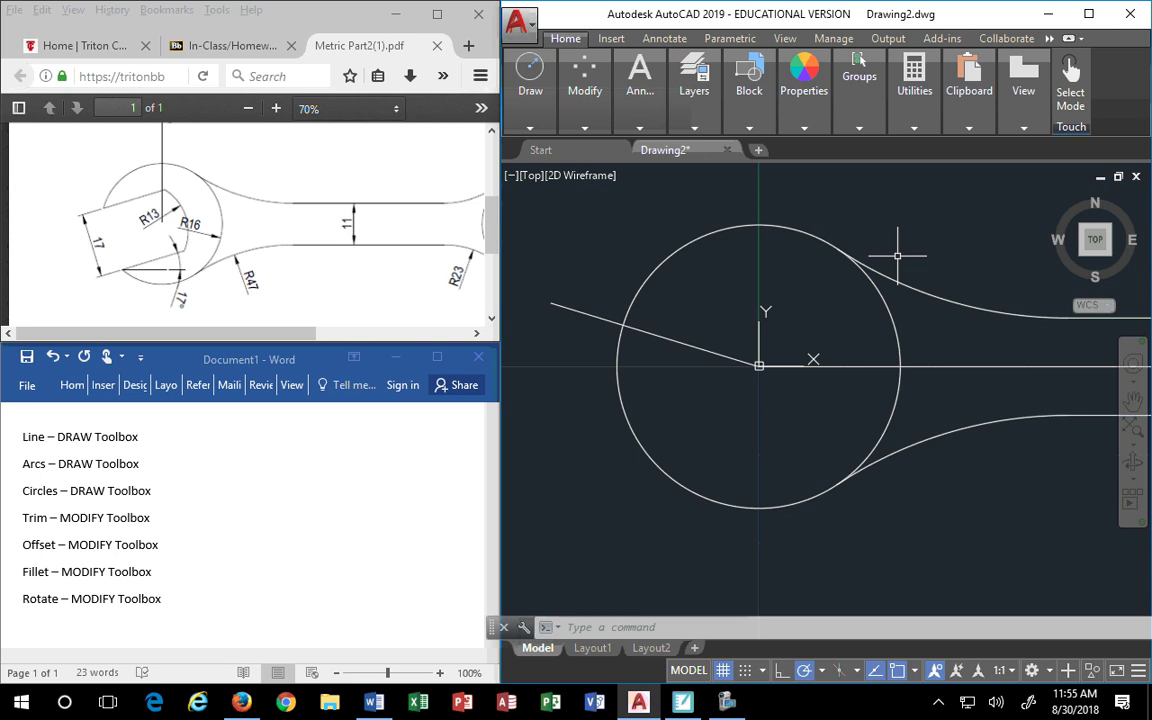
Undo the -17° rotation, then redo to restore the left part of the centreline.
key("Escape")
type("u")
key("Return")
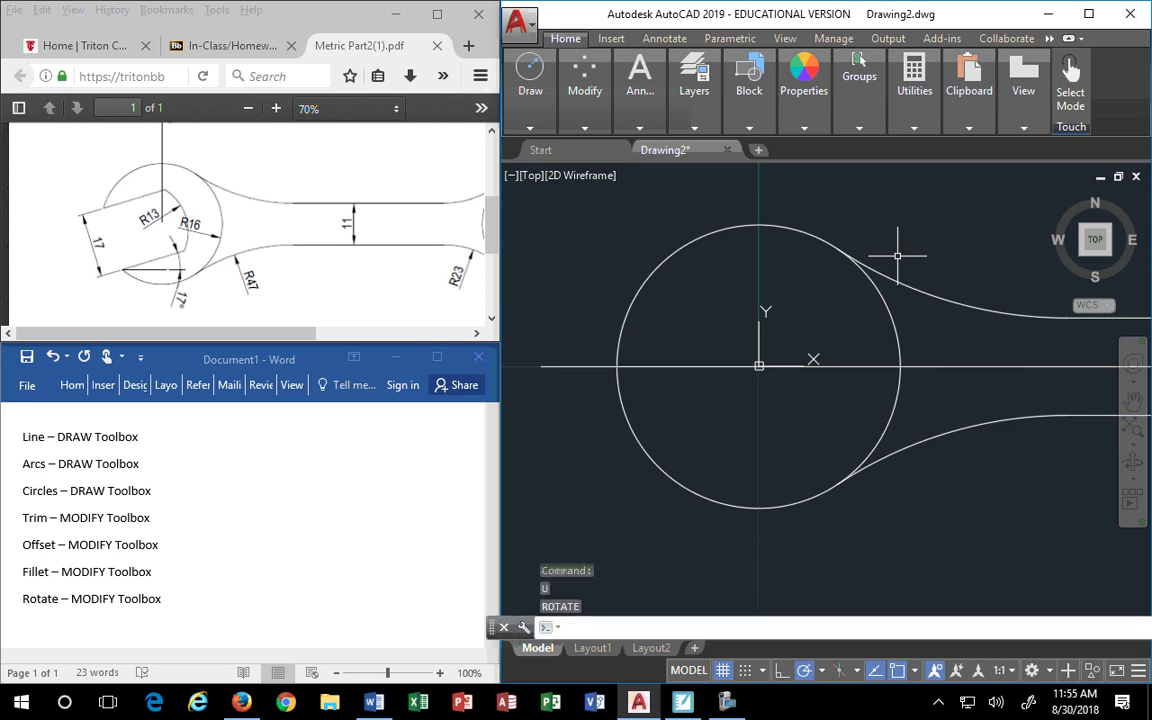
key("Return")
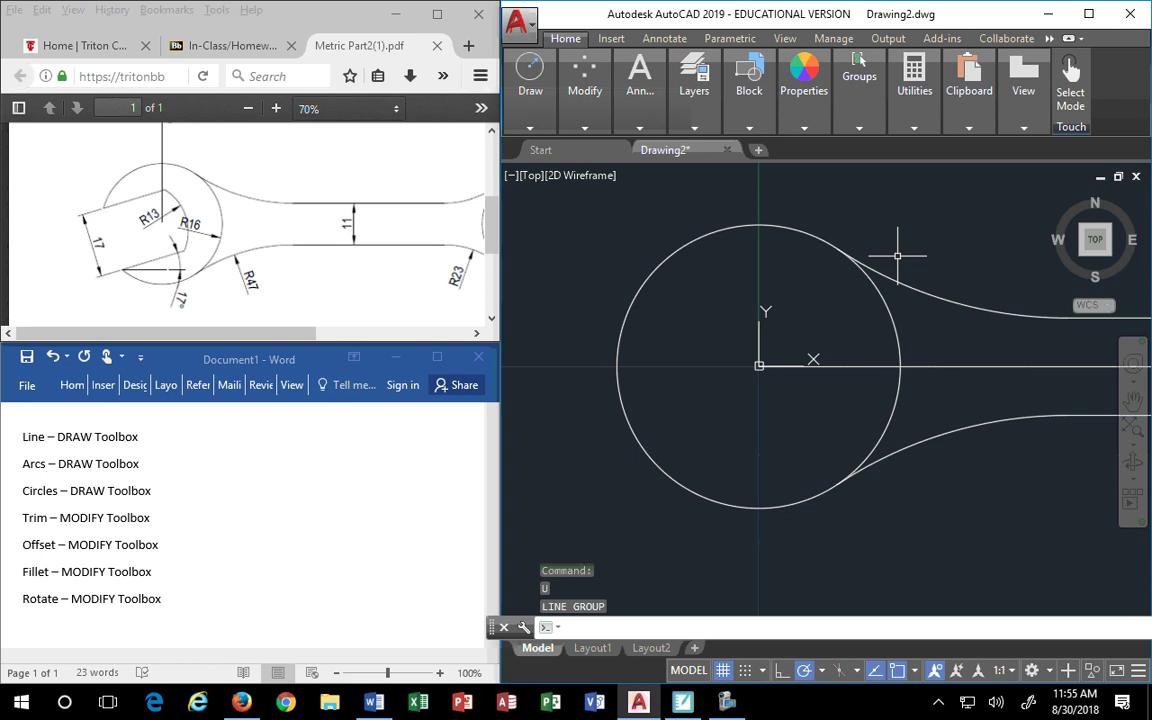
type("redo")
key("Return")
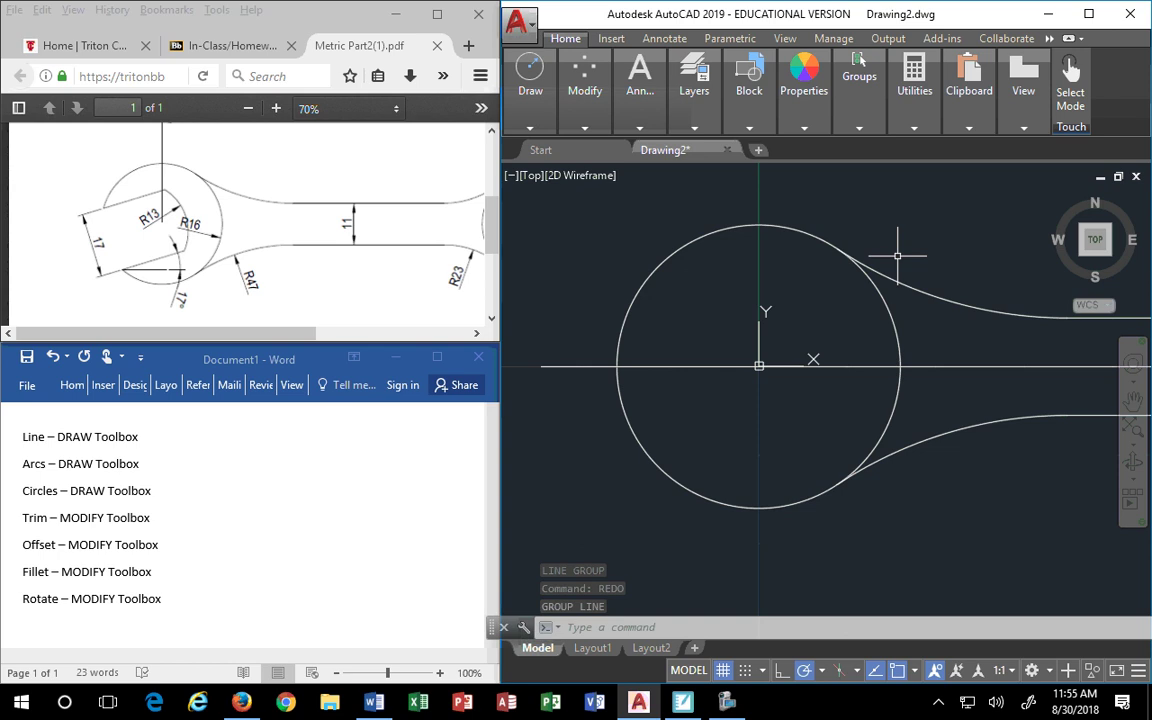
Rotate the left part of the centreline 17° about the circle's centre.
type("rotate")
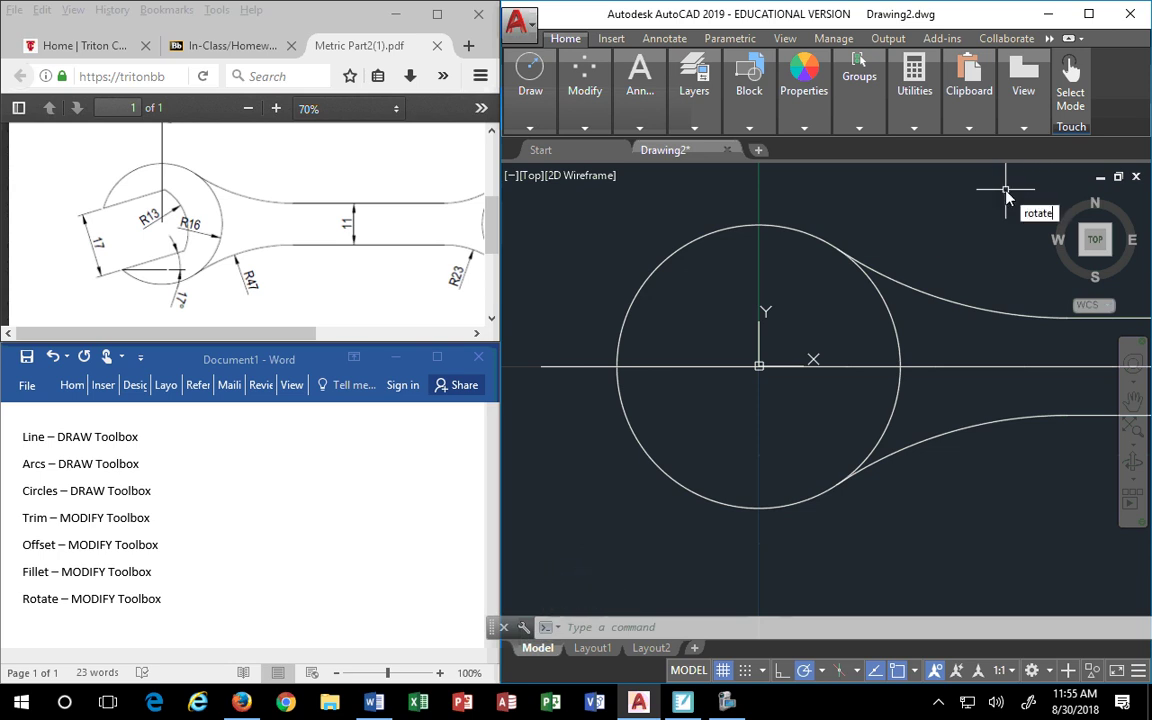
key("Return")
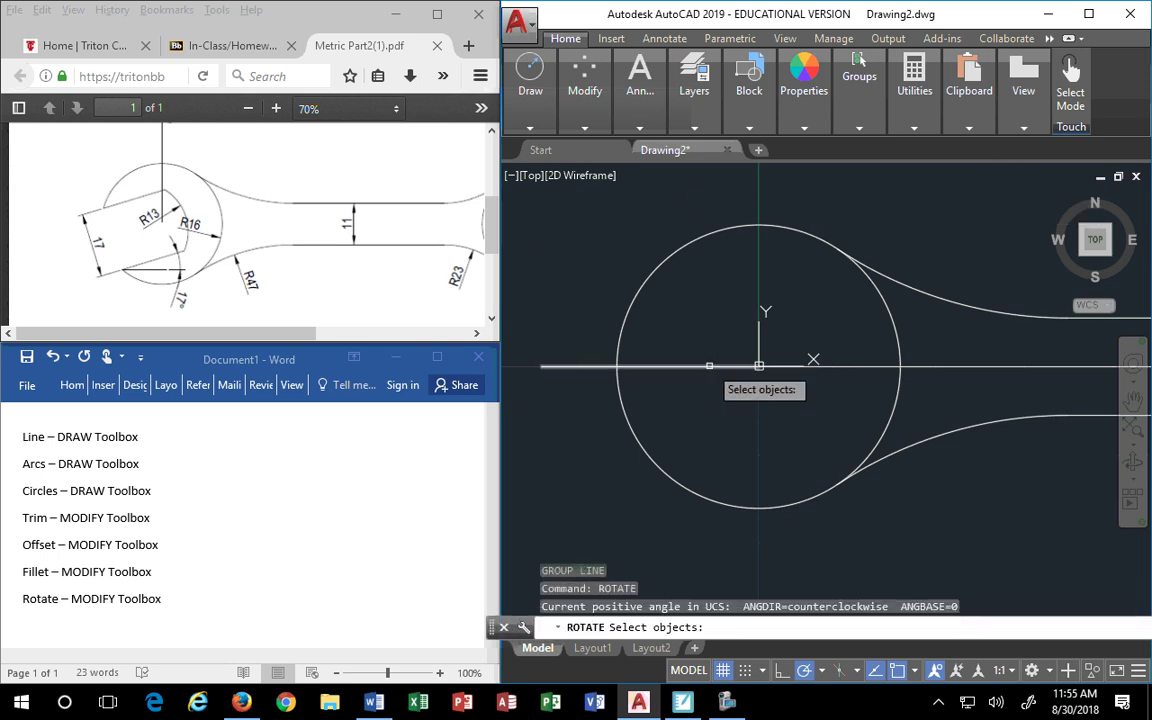
left_click(709, 366)
key("Return")
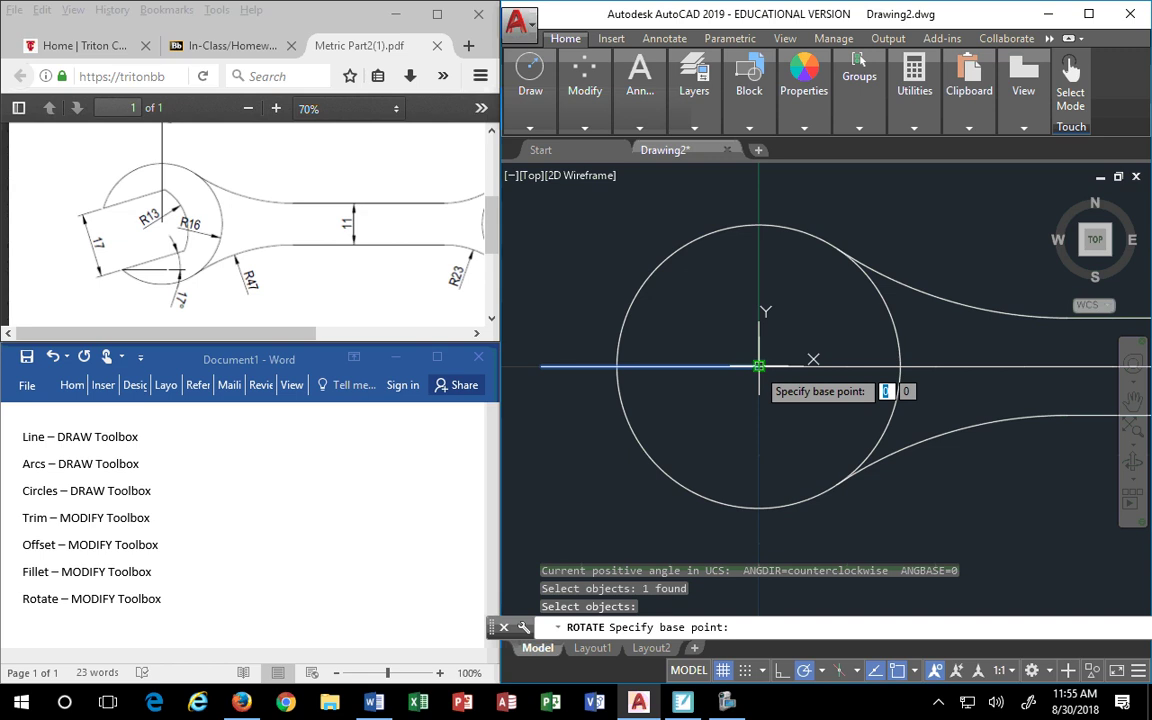
left_click(759, 366)
type("17")
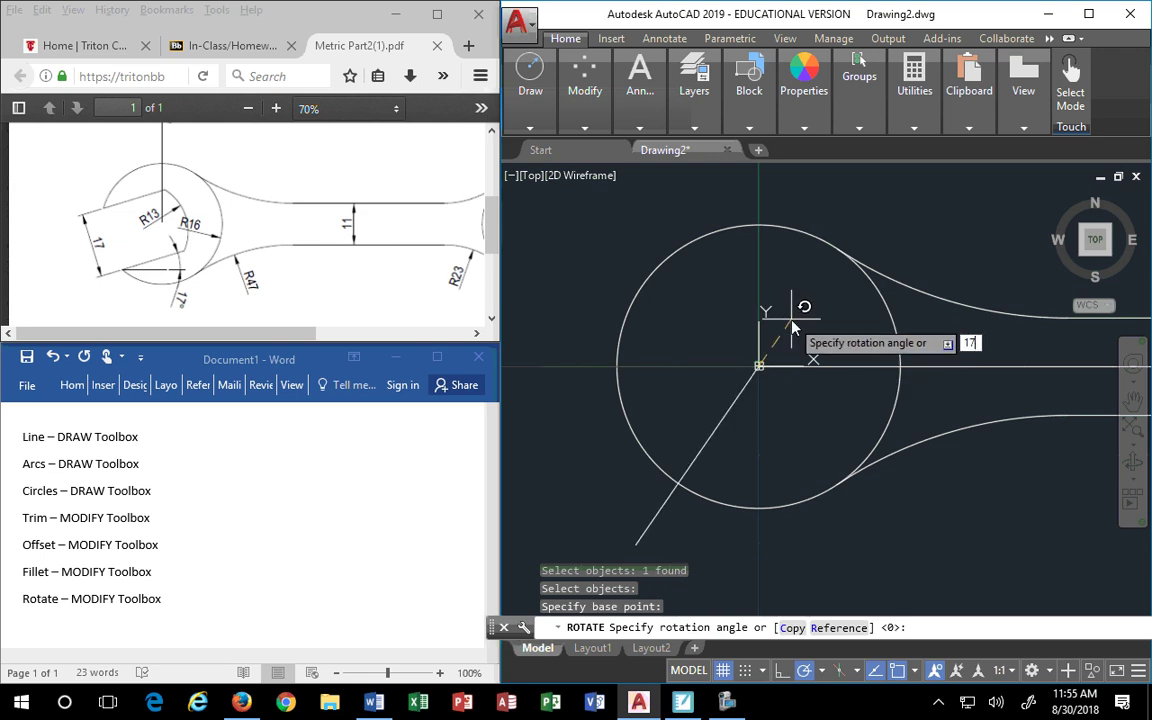
key("Return")
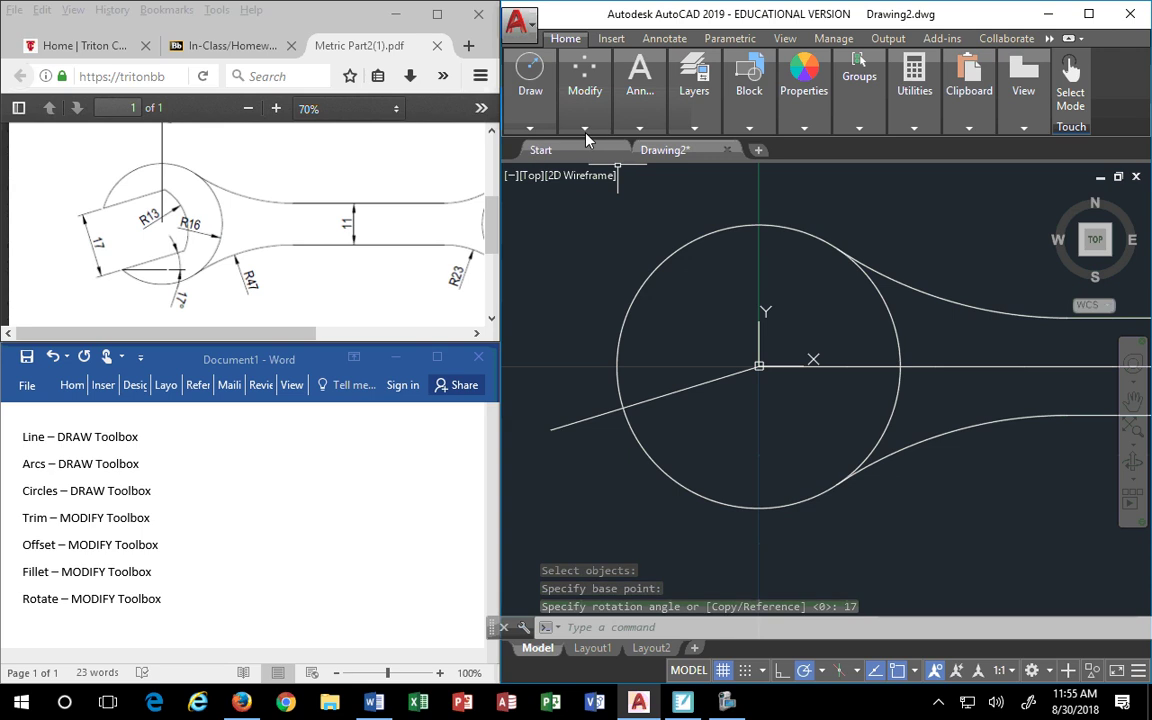
mouse_move(585, 115)
left_click(763, 193)
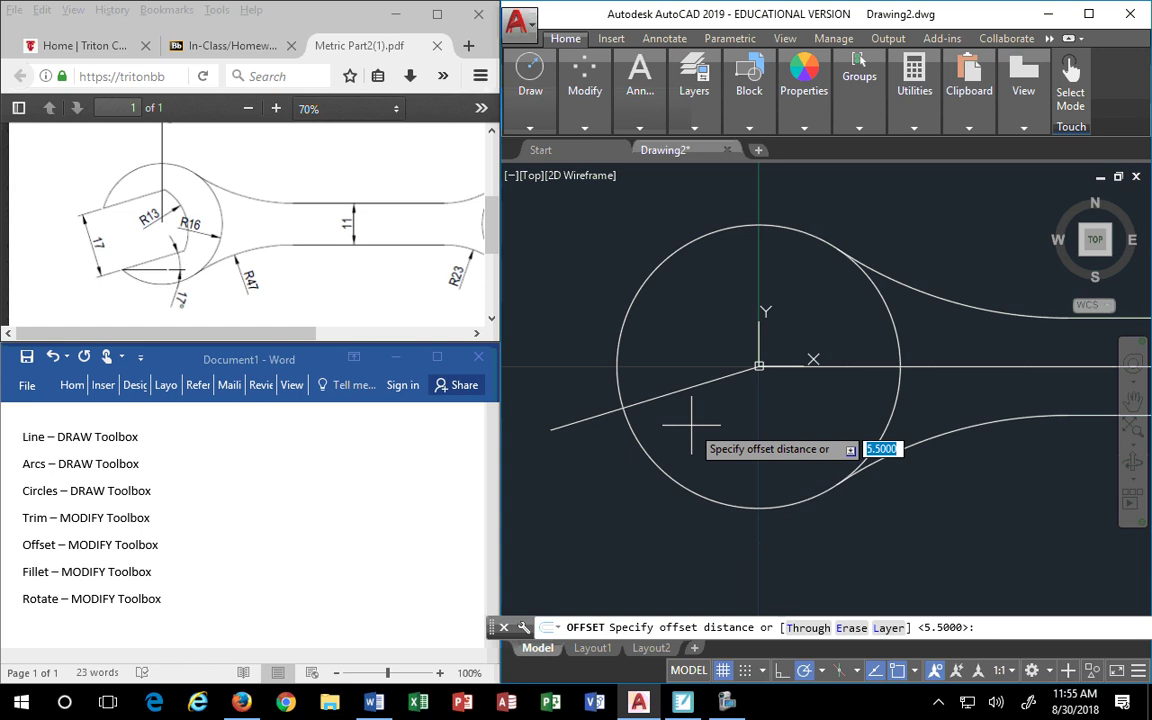
Offset the slanted line by 17/2 above and below it to form the jaw lines.
type("17/")
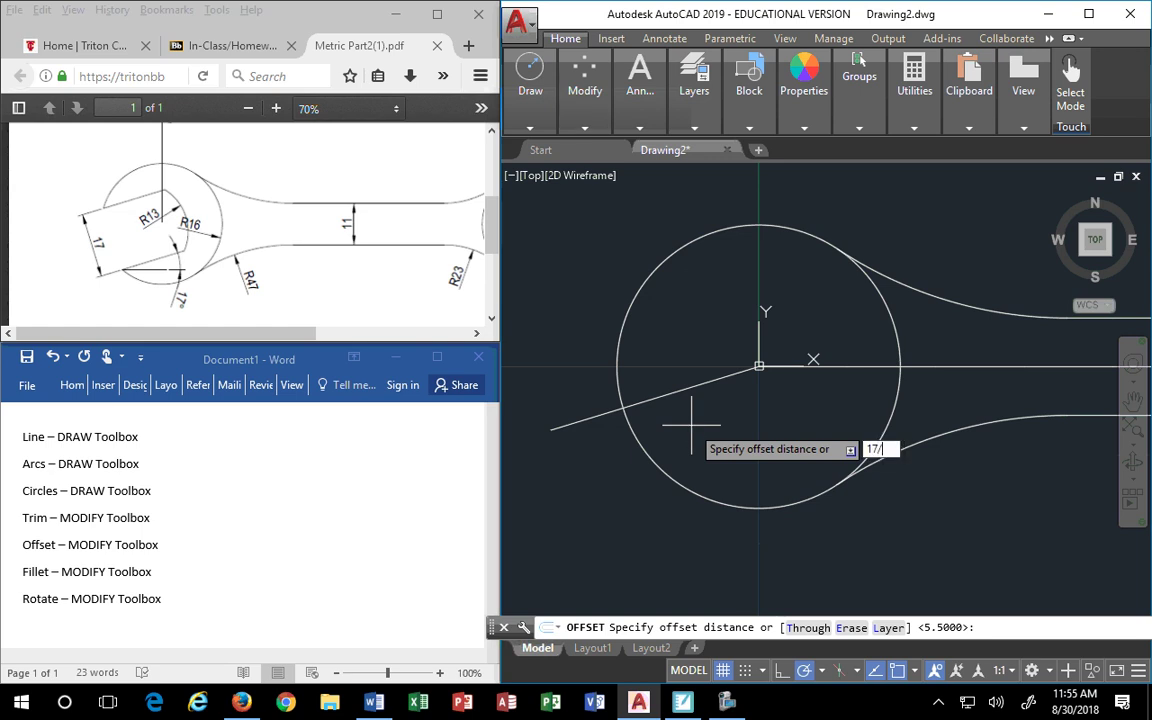
type("2")
key("Return")
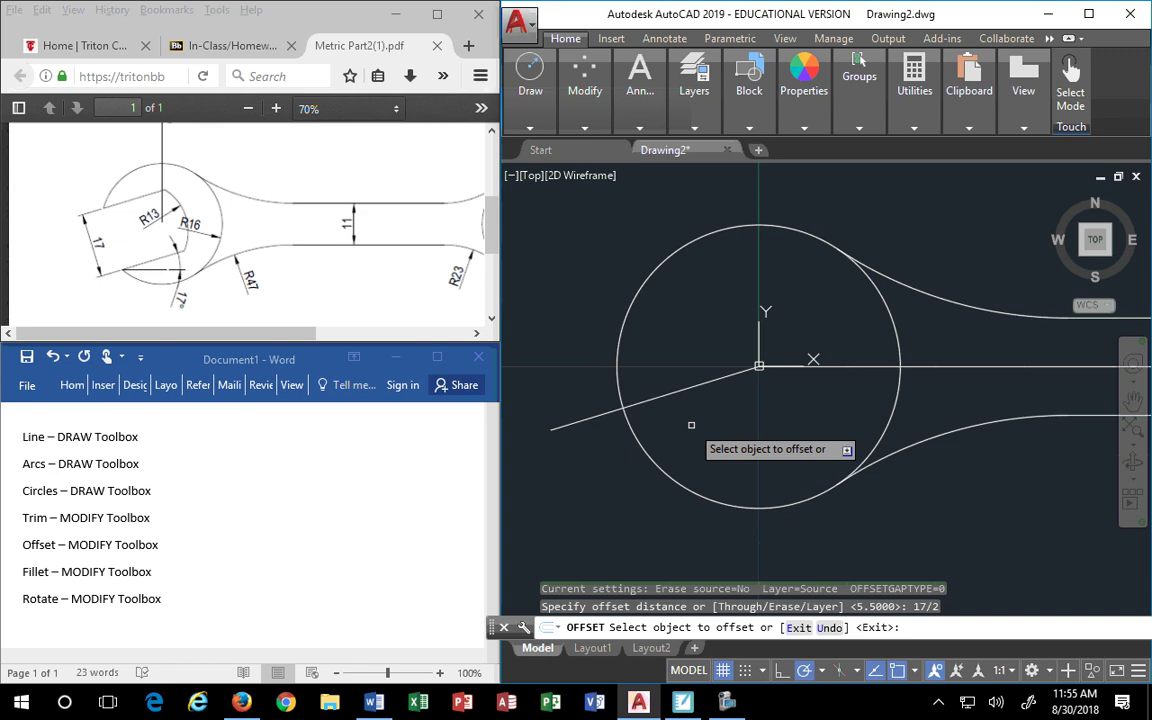
left_click(681, 389)
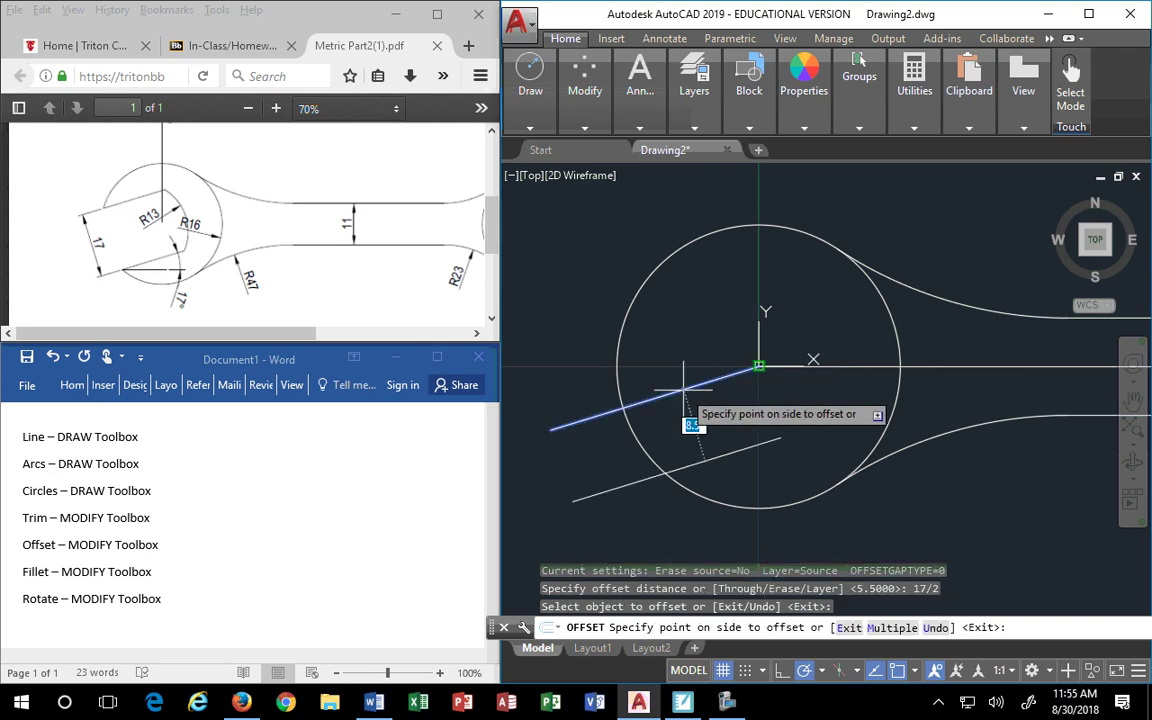
left_click(646, 337)
left_click(675, 392)
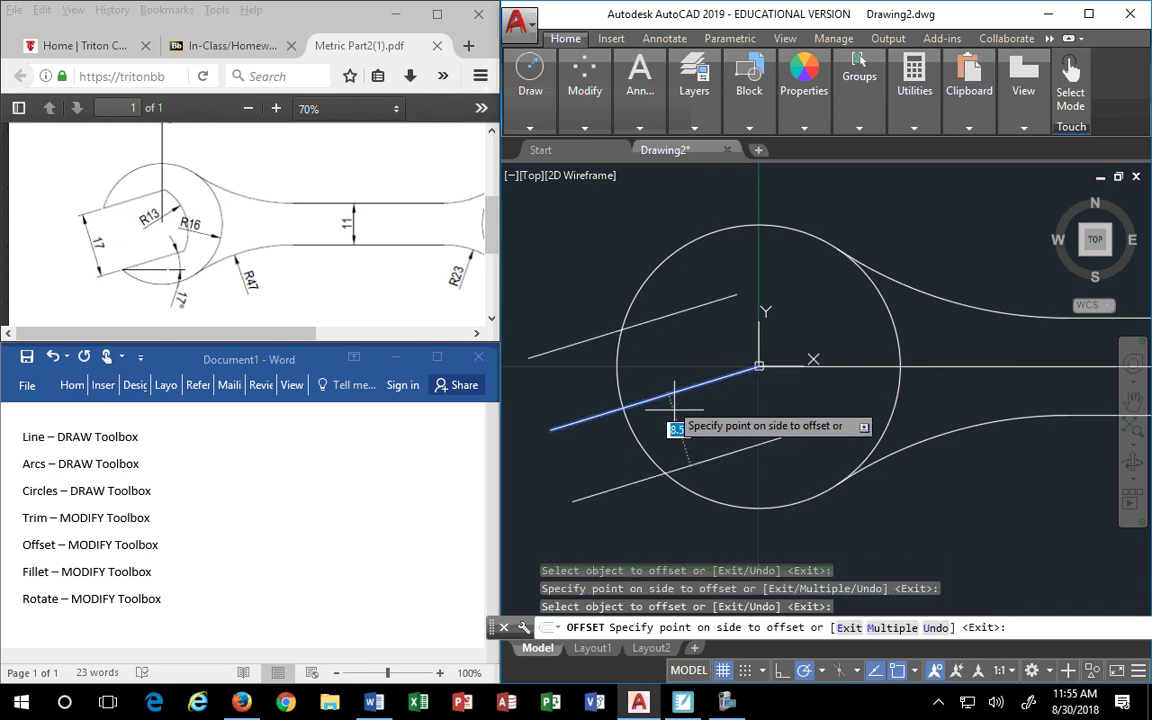
left_click(675, 408)
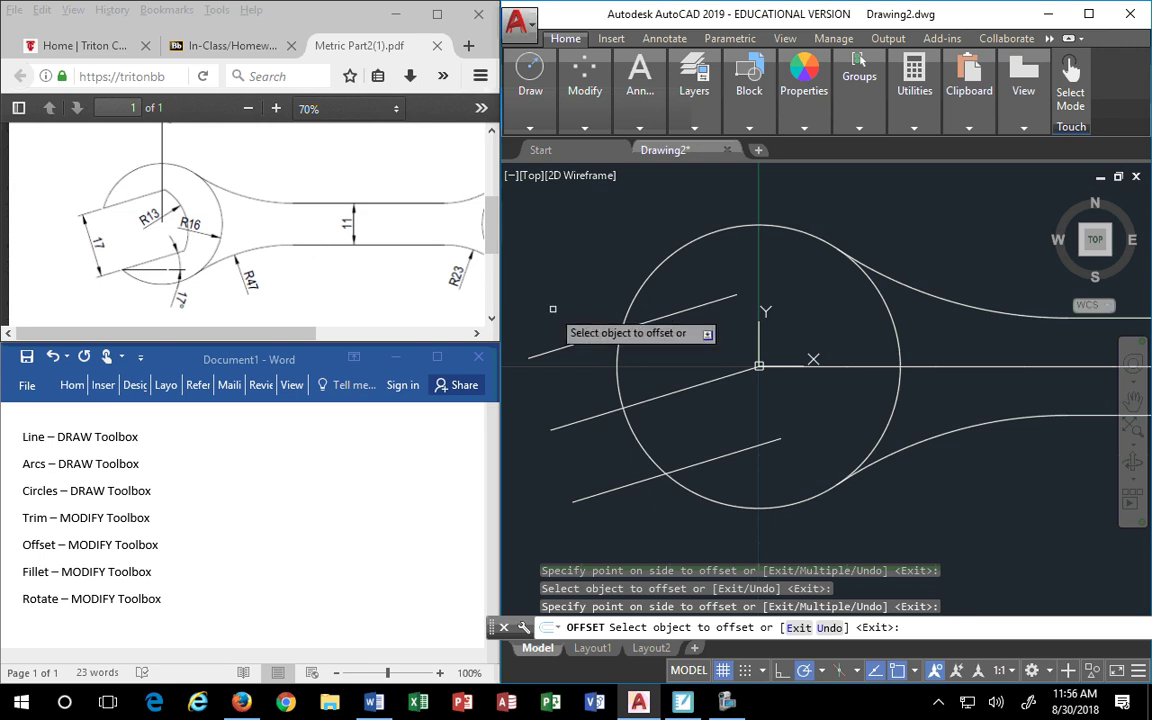
left_click(585, 92)
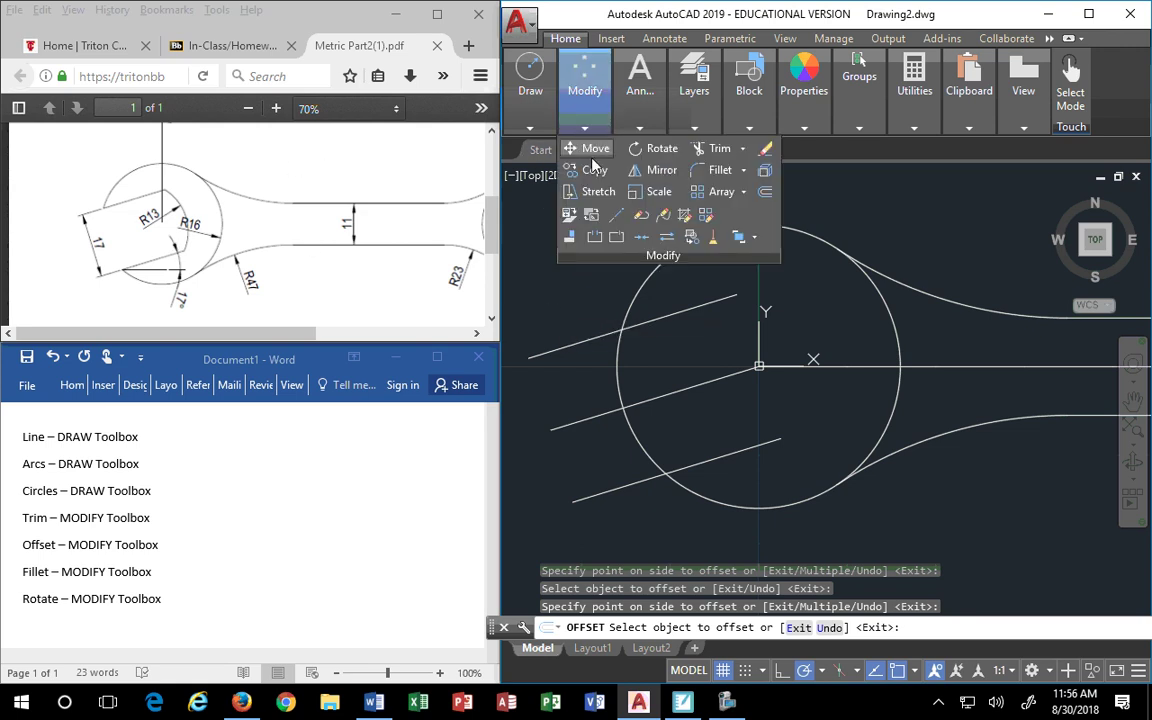
Draw a line joining the ends of the upper and lower jaw lines.
left_click(530, 90)
left_click(528, 175)
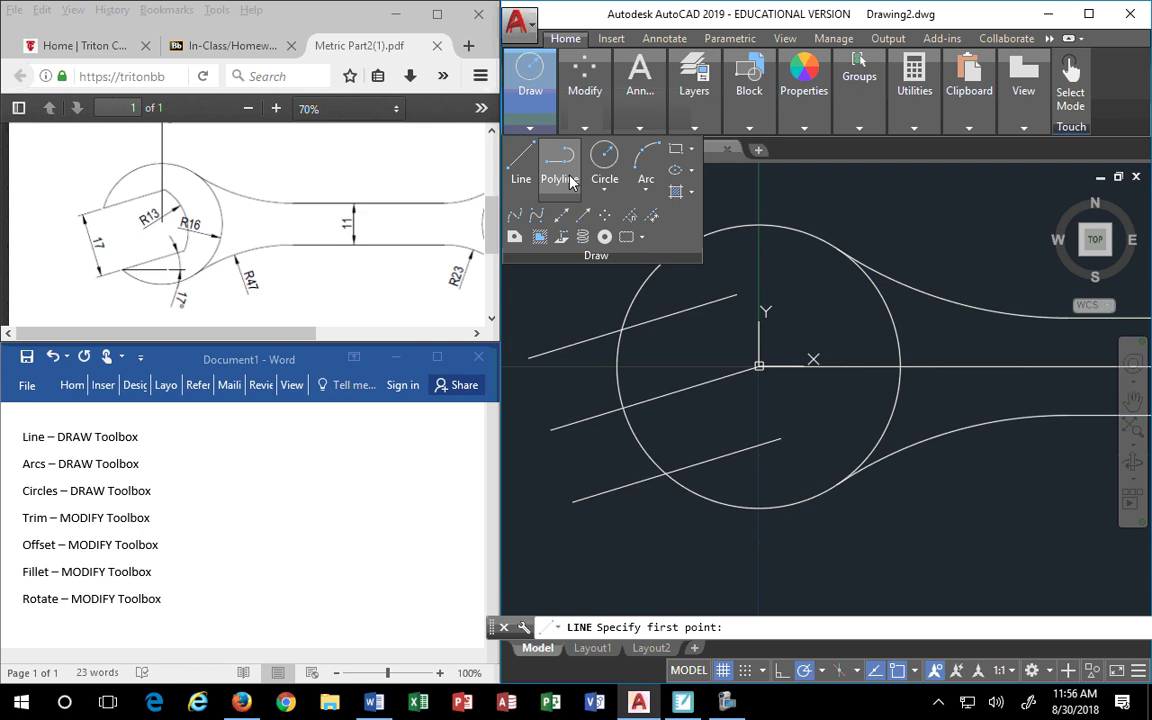
left_click(736, 295)
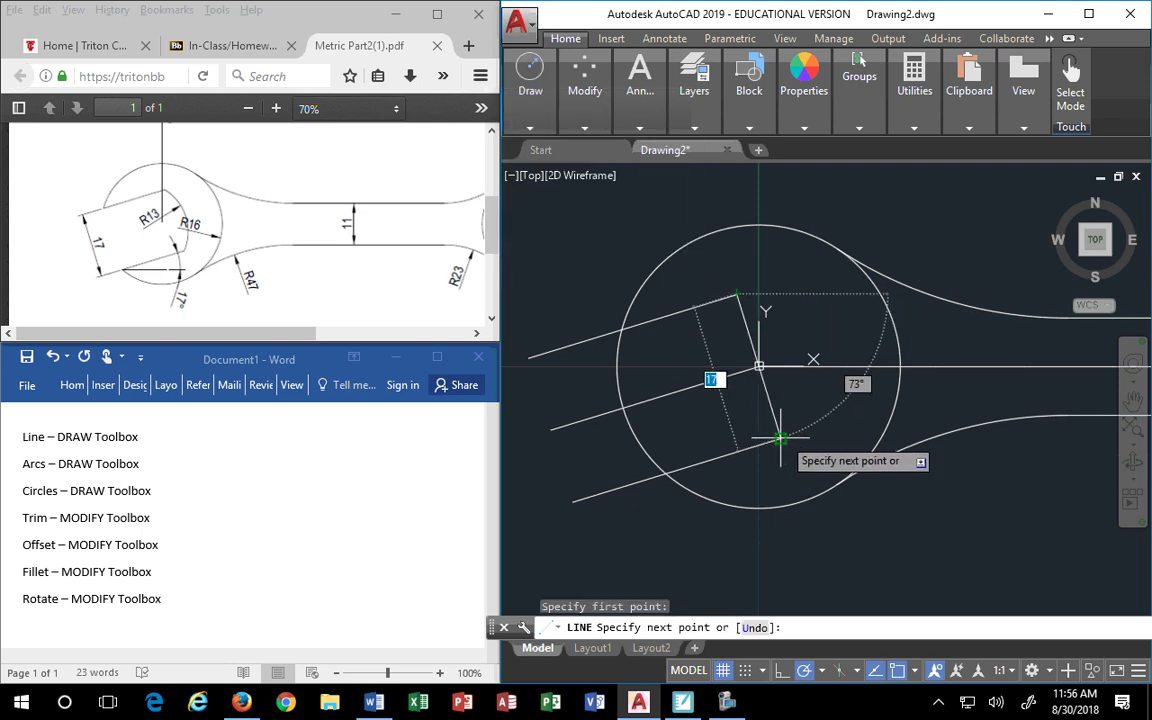
left_click(779, 437)
key("Escape")
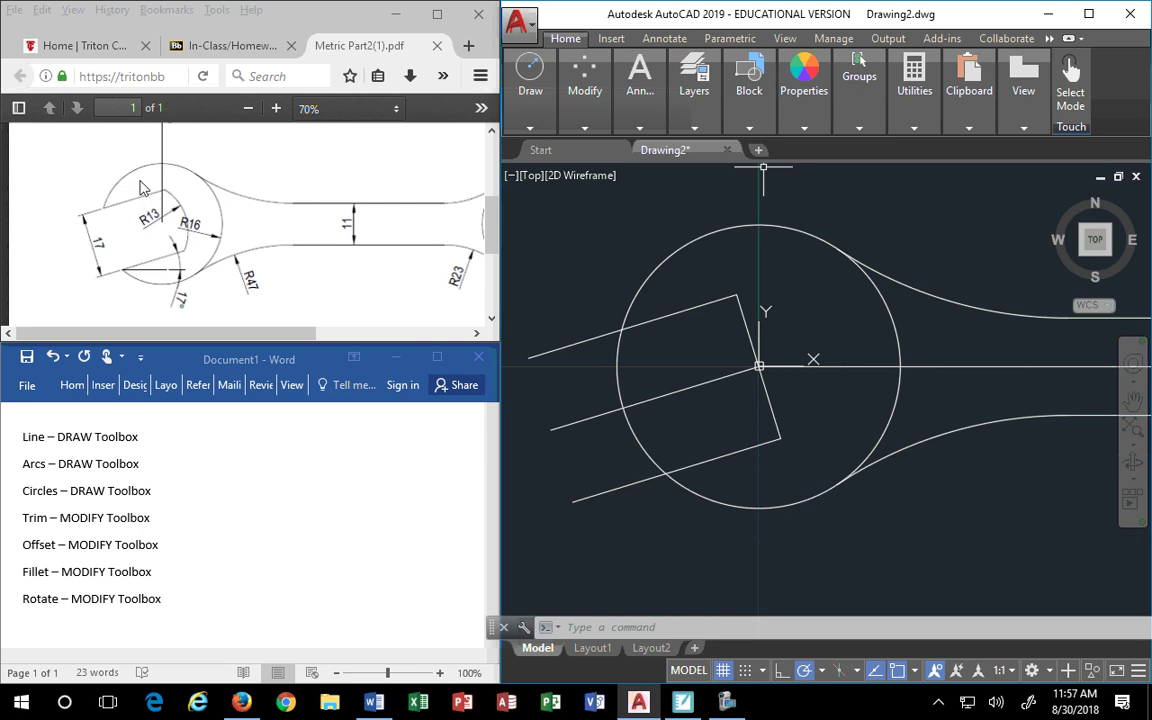
Draw a vertical line across the handle, then grip-move it to a new position.
scroll(858, 490, "up", 2)
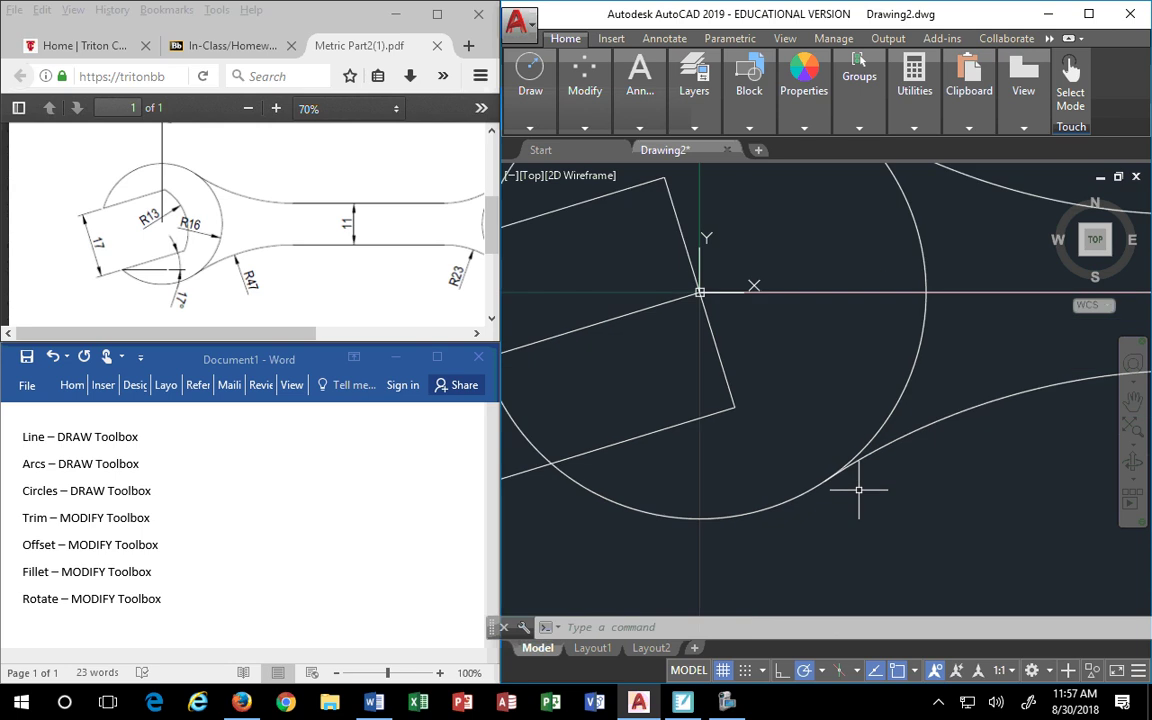
scroll(870, 440, "down", 3)
middle_click_drag(956, 442, 817, 380)
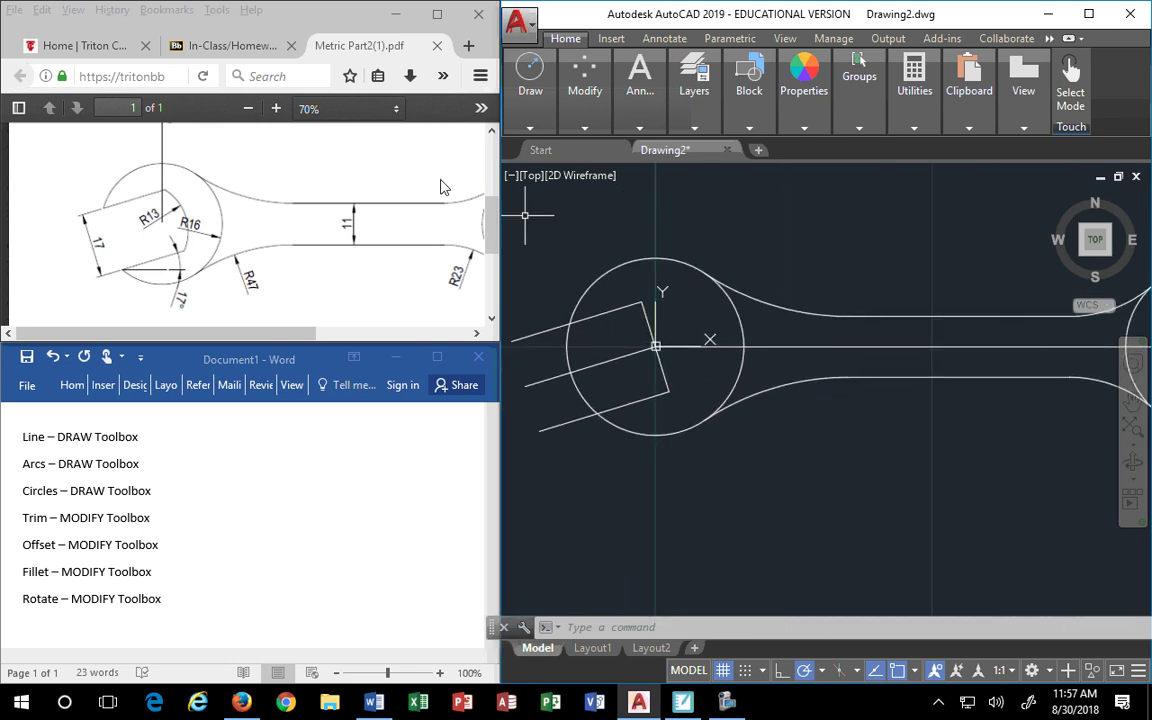
left_click(530, 95)
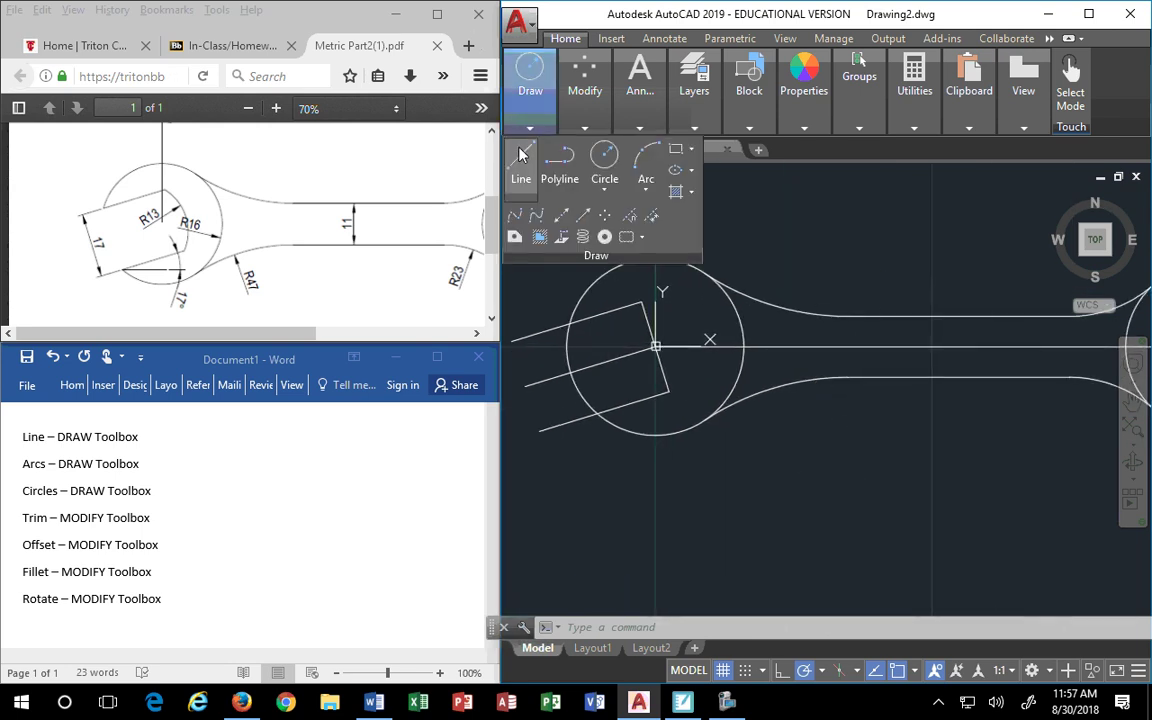
left_click(519, 153)
left_click(848, 346)
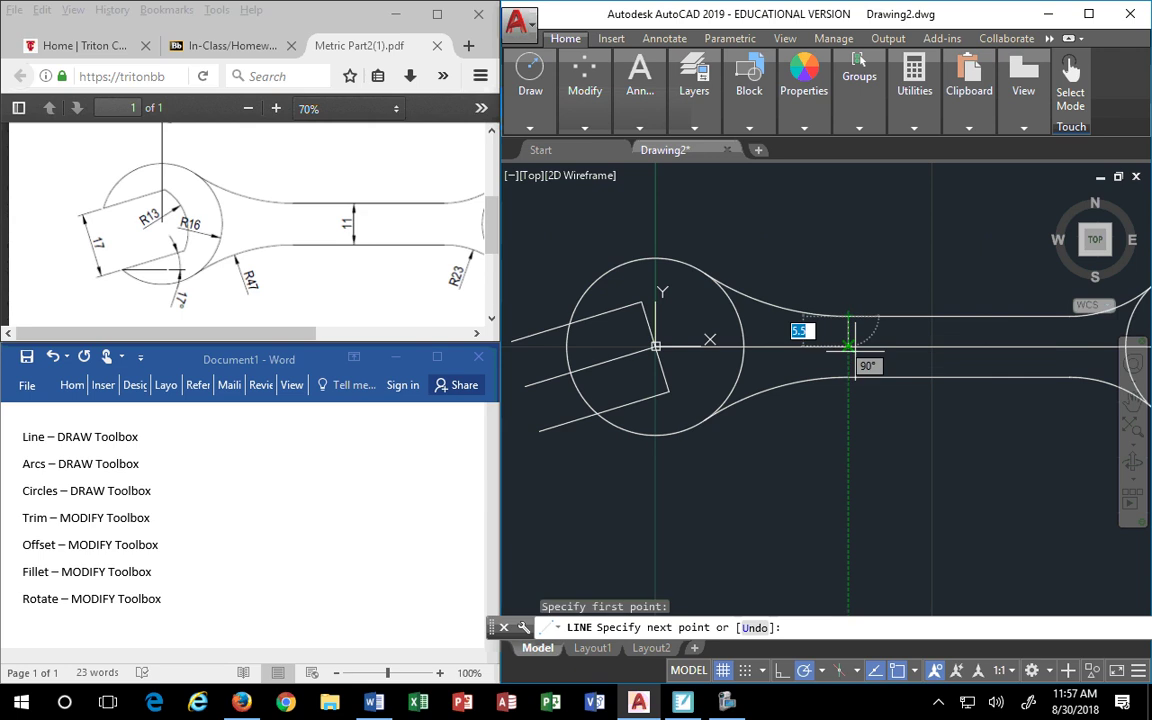
left_click(848, 378)
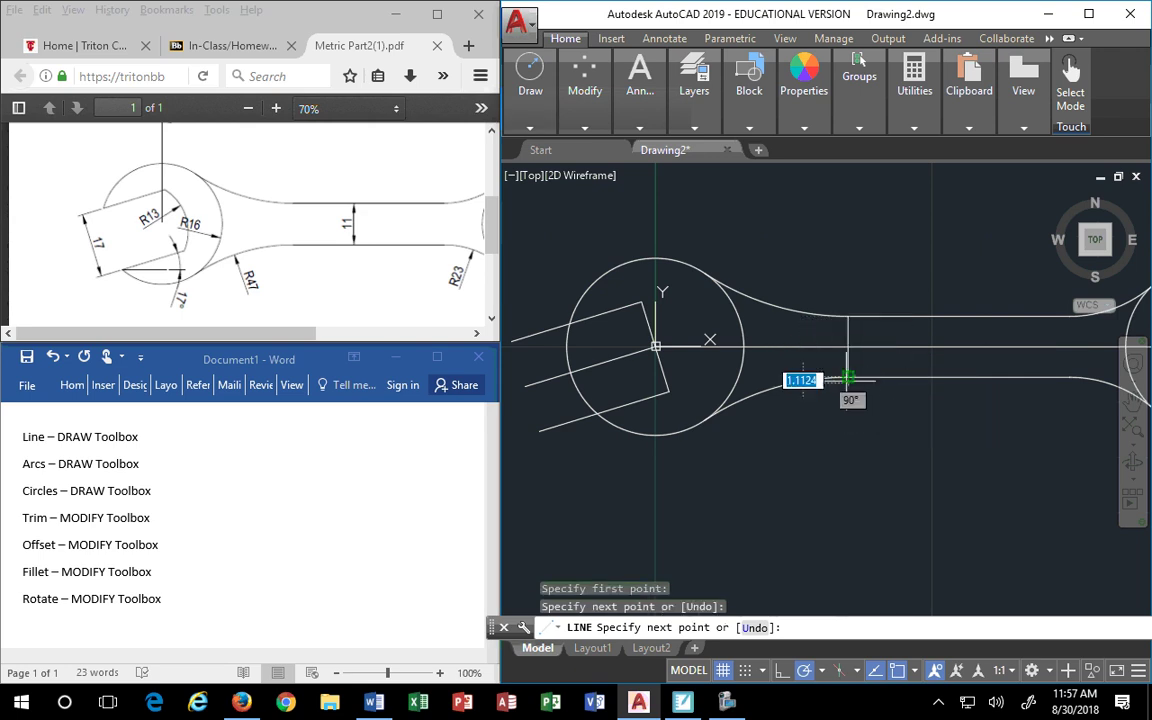
key("Escape")
key("Escape")
left_click(848, 330)
left_click(848, 346)
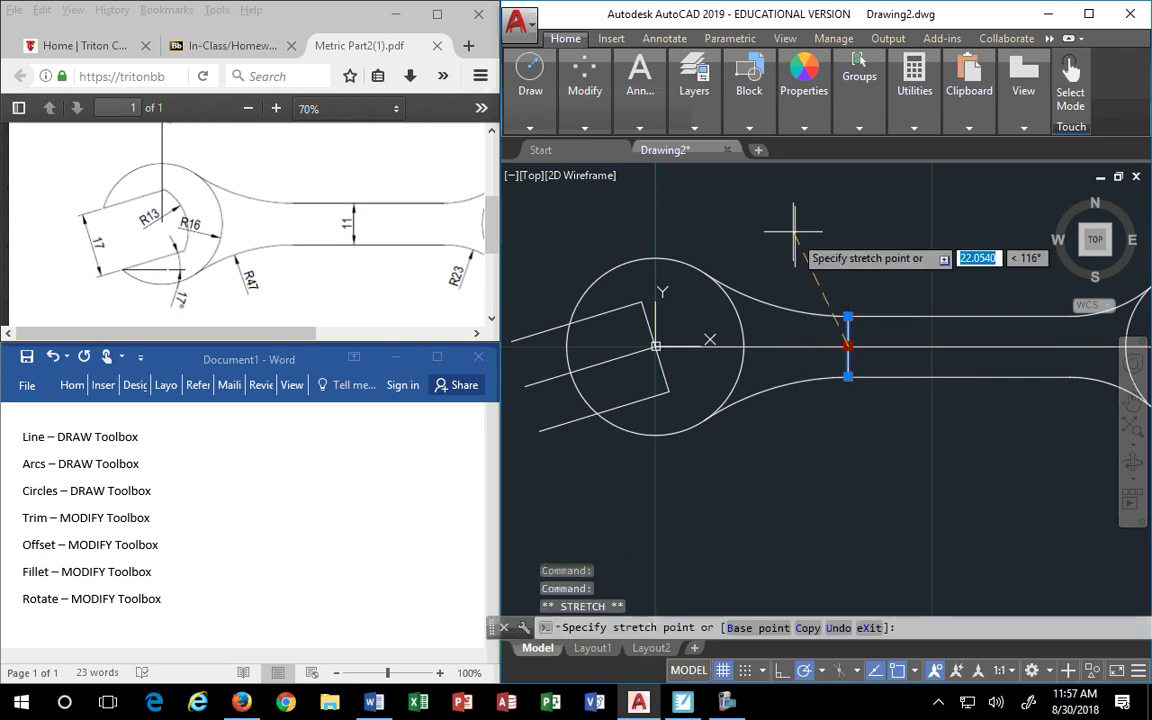
left_click(792, 235)
Set the selected line's colour to yellow in the Properties panel.
left_click(818, 128)
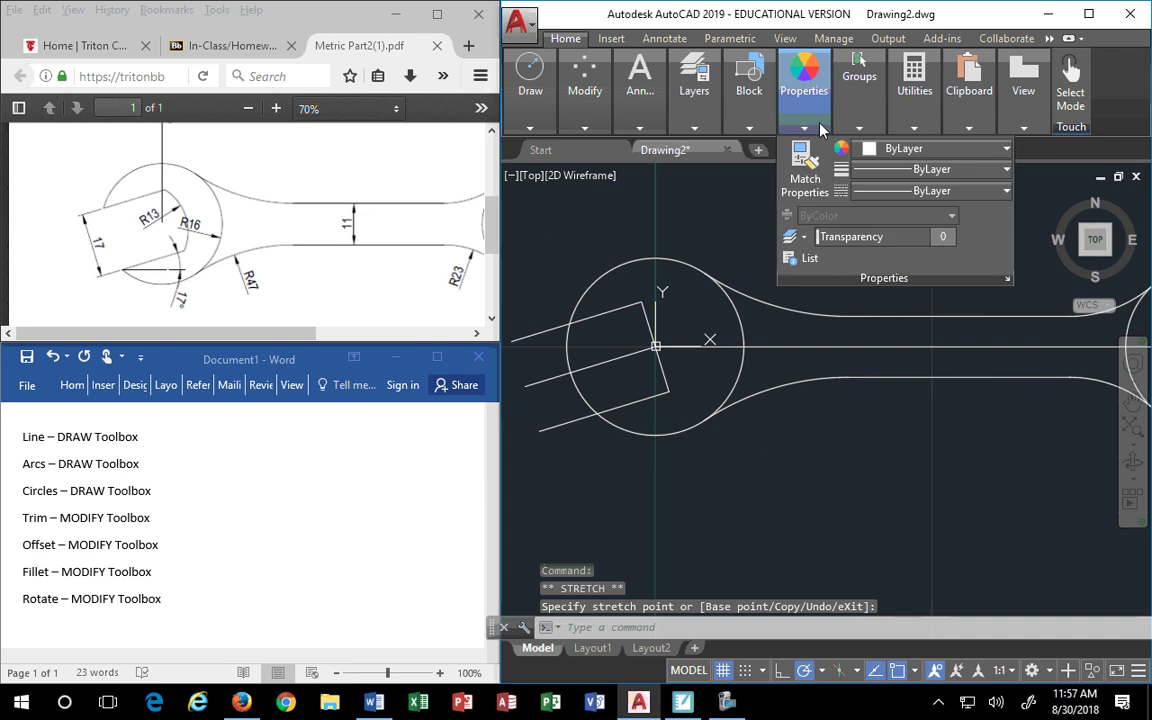
left_click(906, 150)
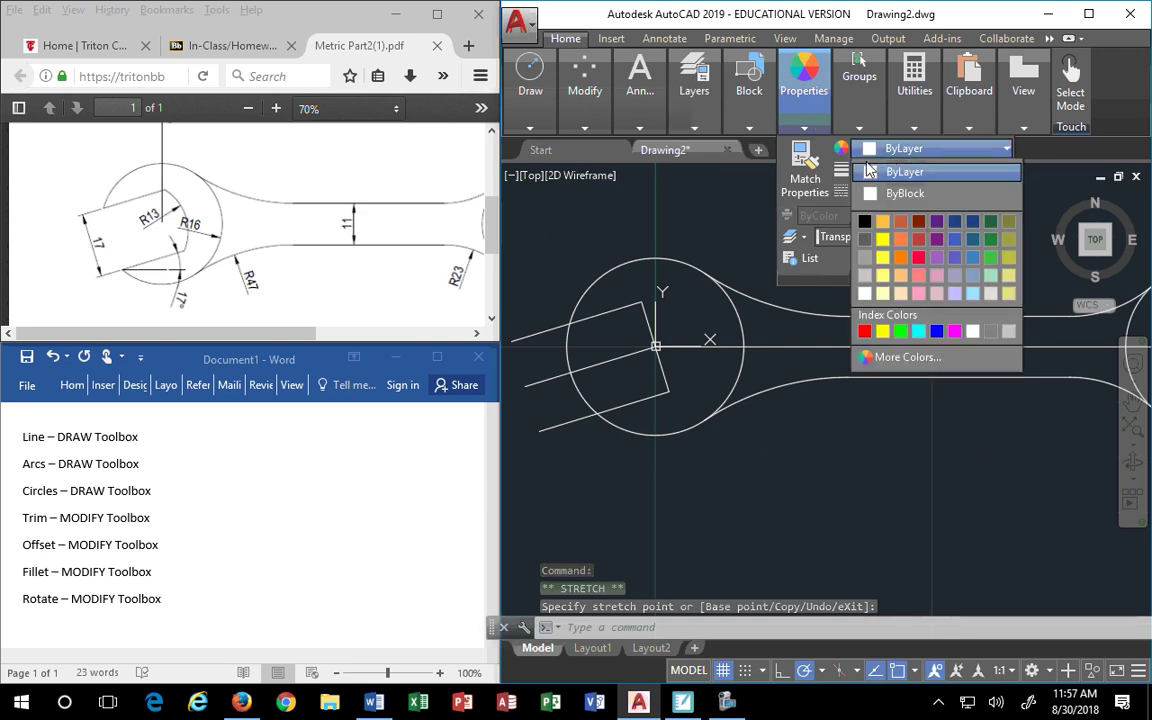
left_click(882, 332)
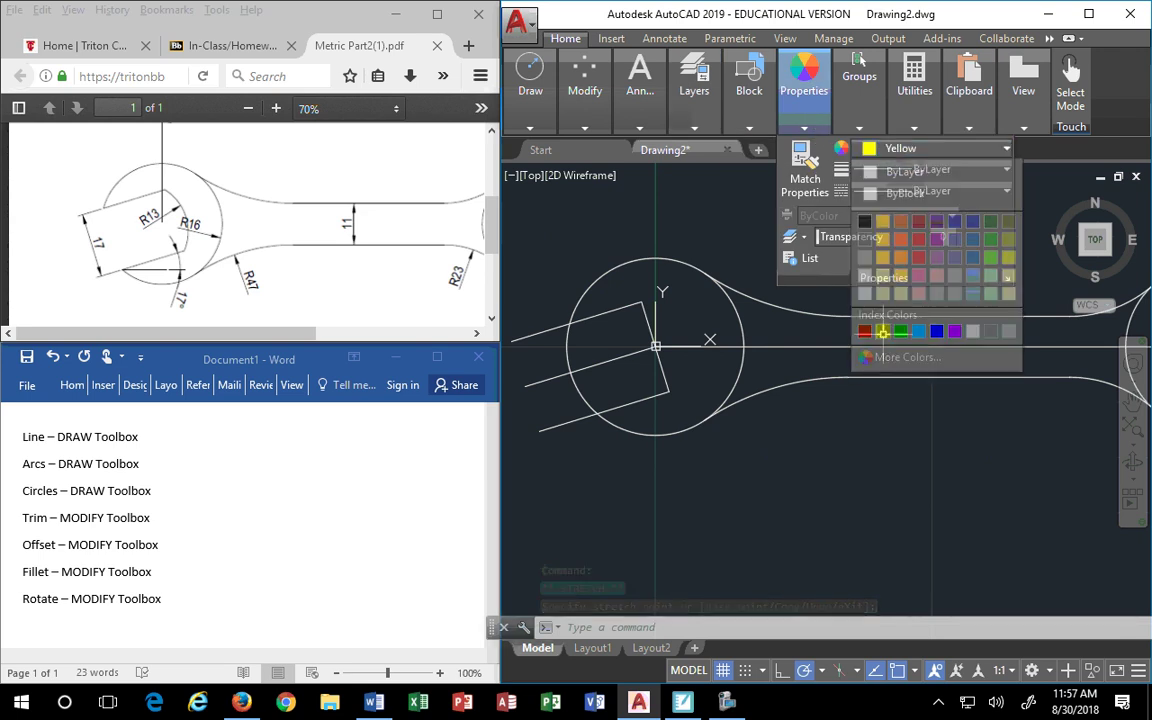
Give the yellow line a 0.90 mm lineweight.
left_click(935, 172)
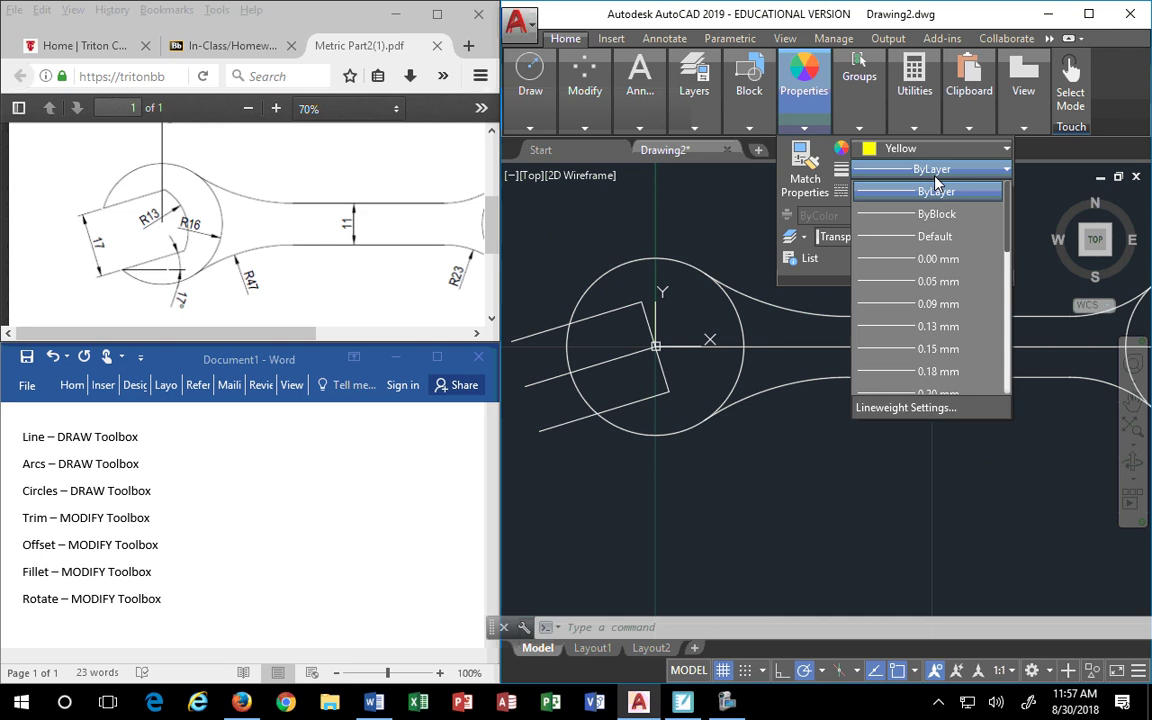
left_click(935, 190)
left_click(930, 189)
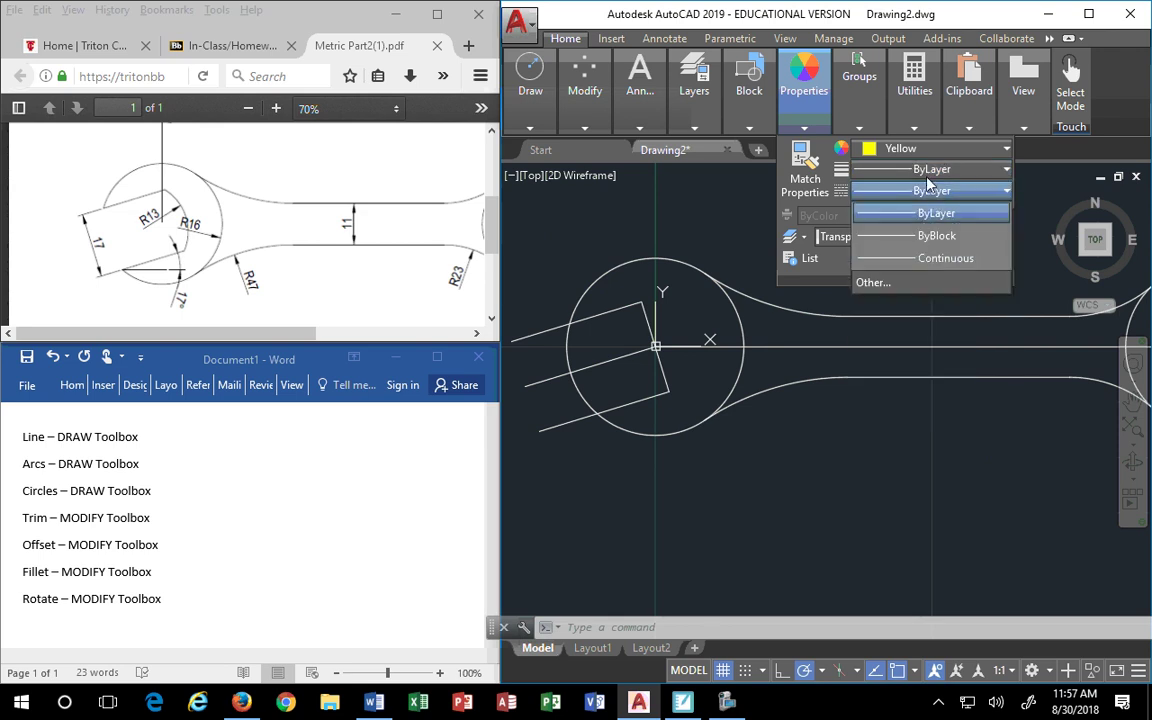
left_click(927, 180)
left_click(930, 169)
scroll(940, 333, "down", 2)
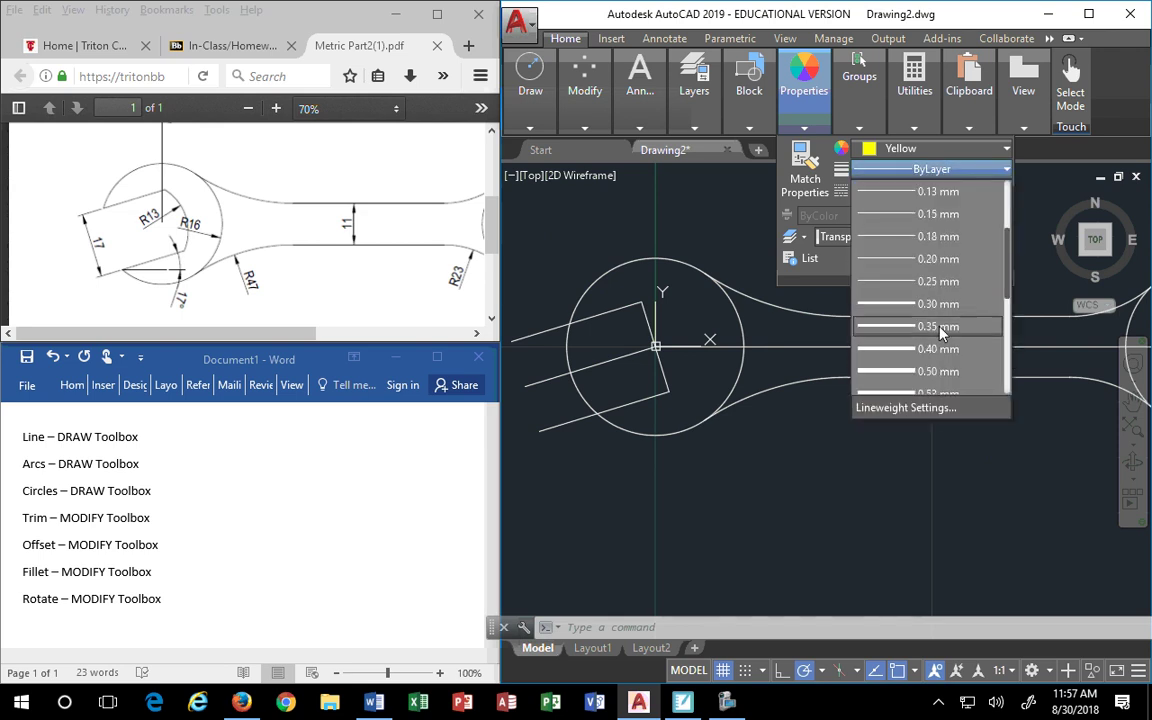
scroll(935, 320, "down", 3)
left_click(897, 281)
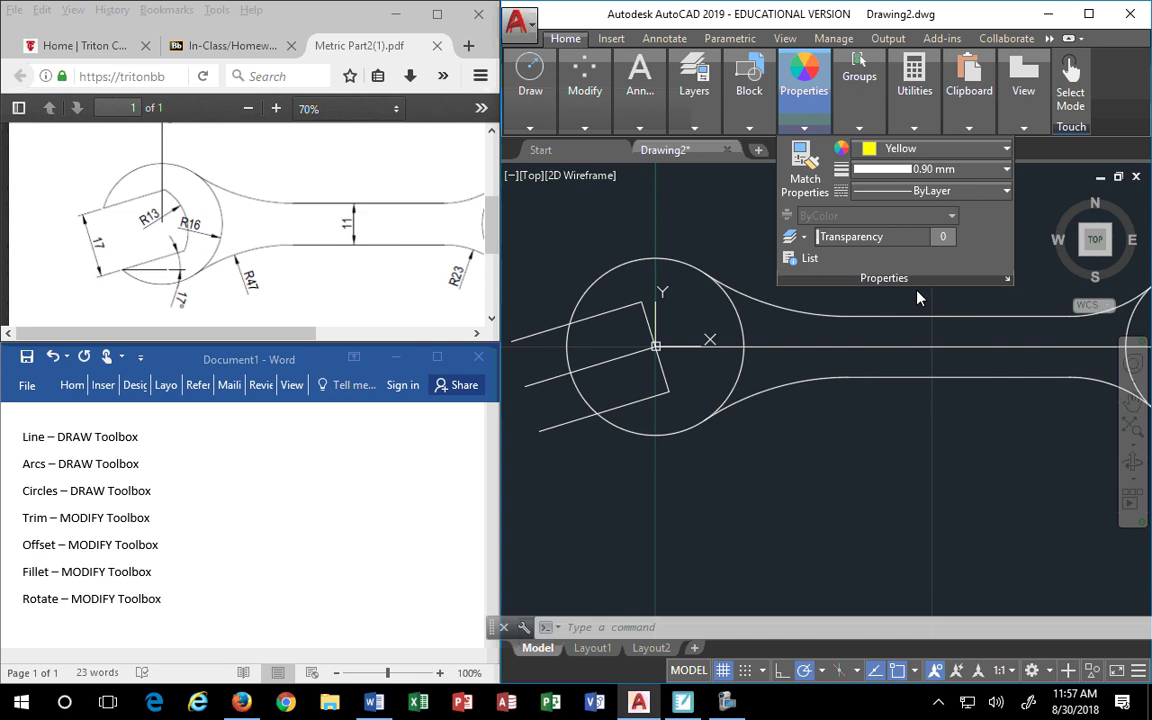
key("Return")
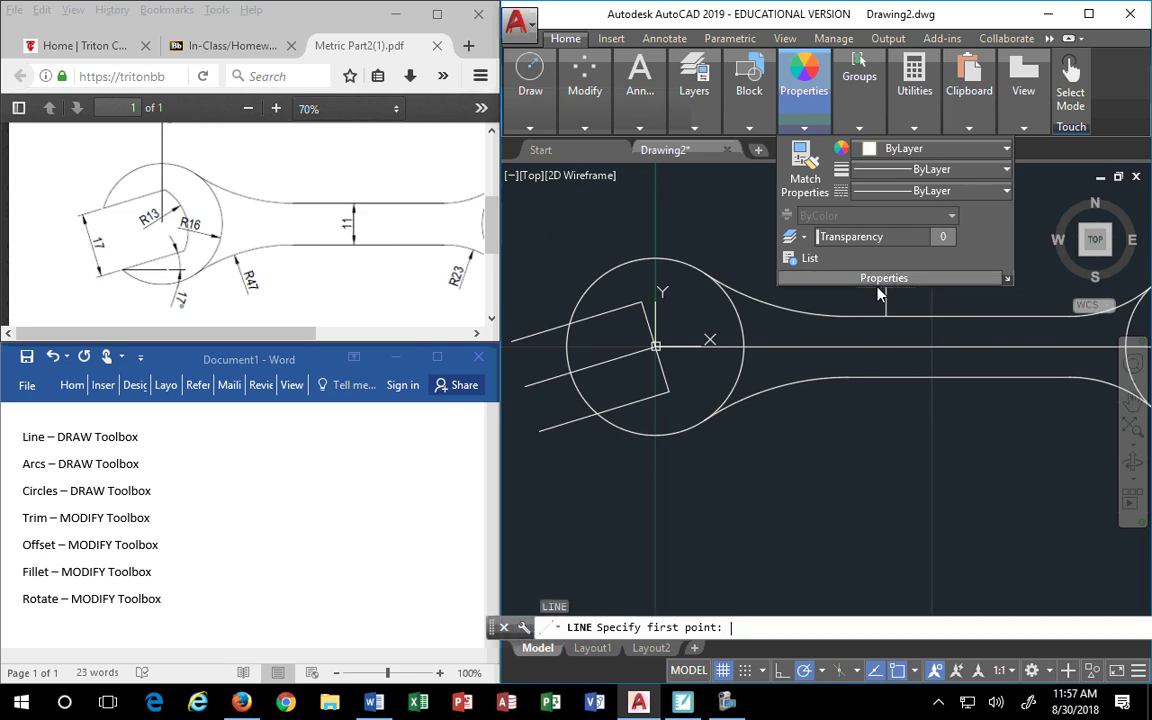
key("Escape")
key("Escape")
key("Escape")
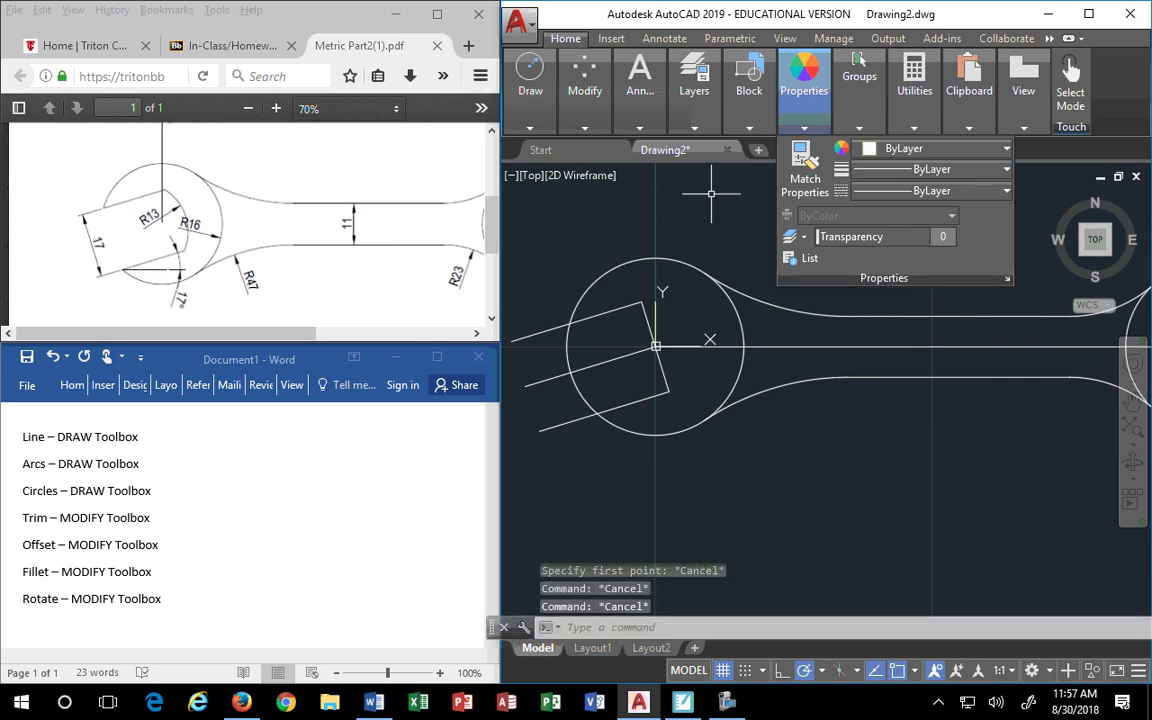
left_click(740, 198)
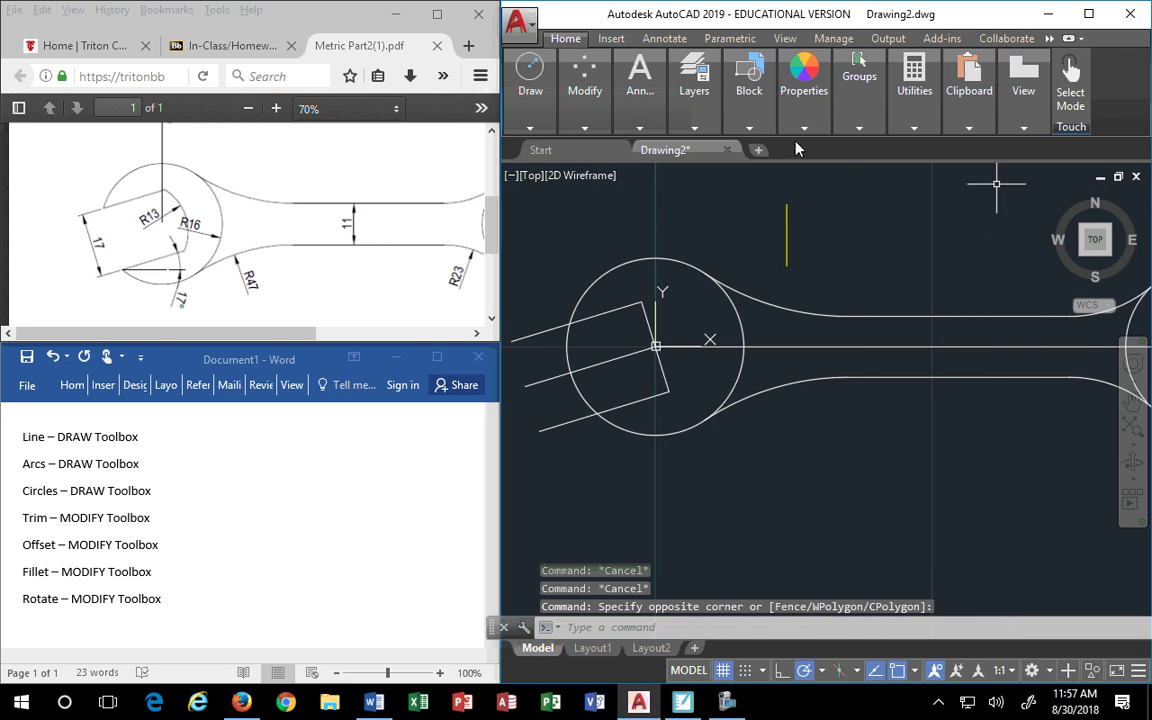
Turn on Display Lineweight in Lineweight Settings so the line shows thick.
left_click(804, 90)
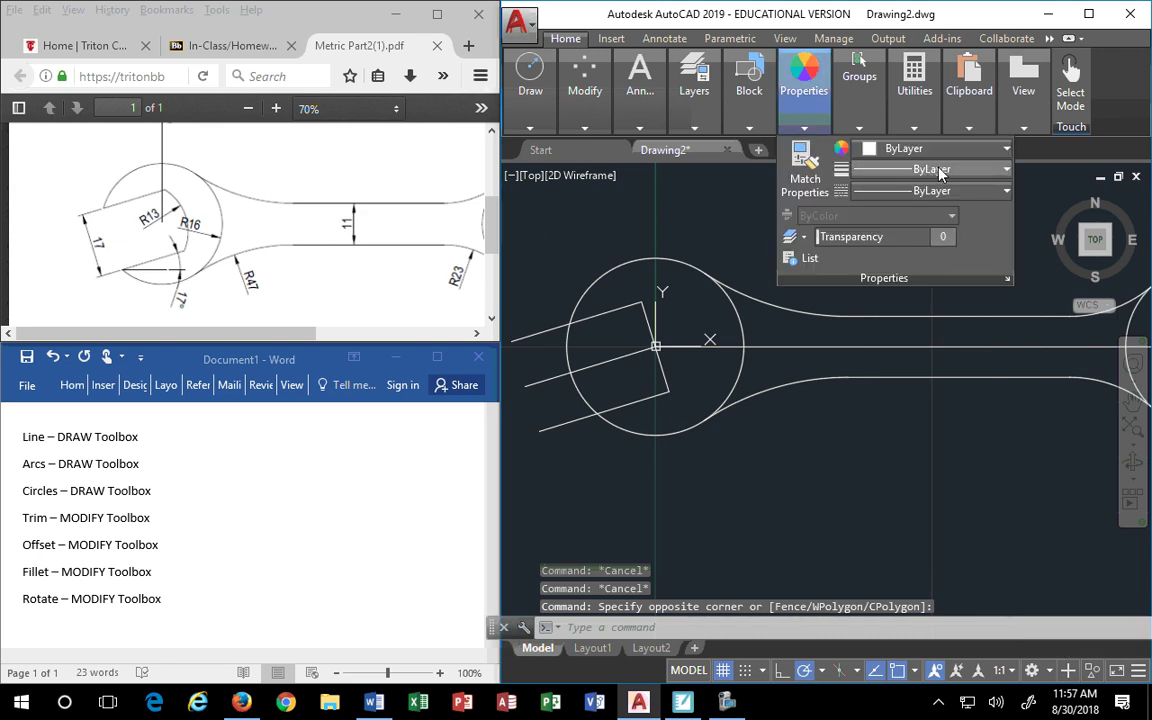
left_click(930, 169)
left_click(905, 407)
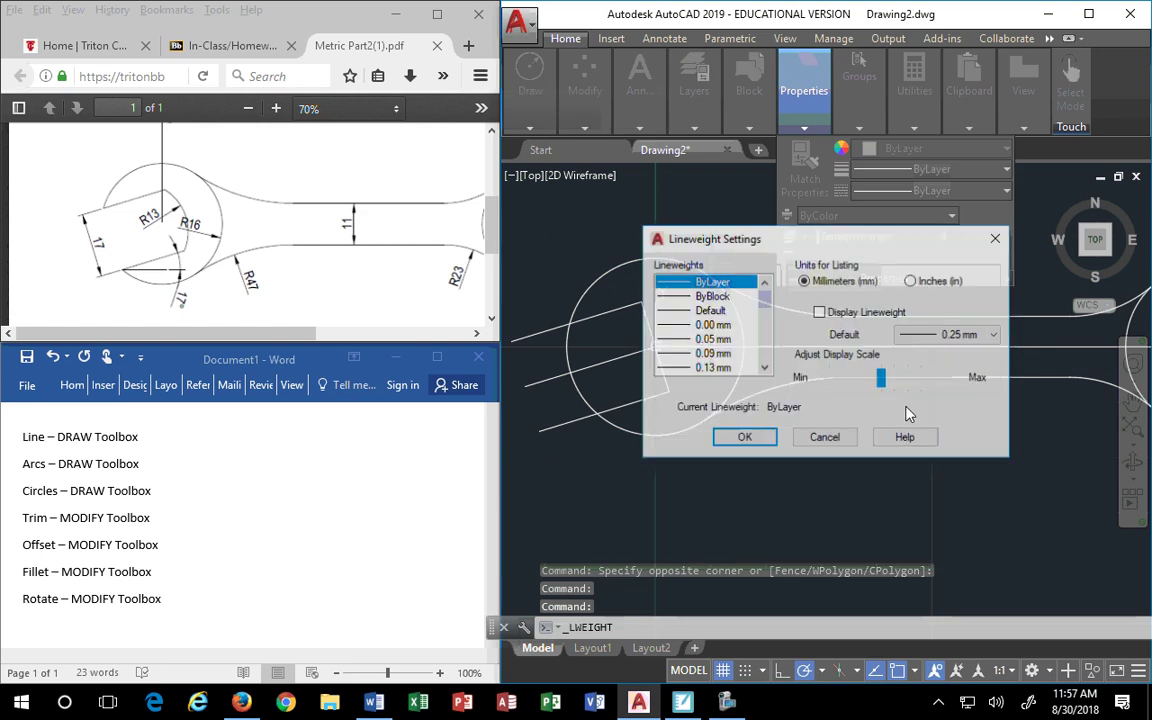
left_click(819, 312)
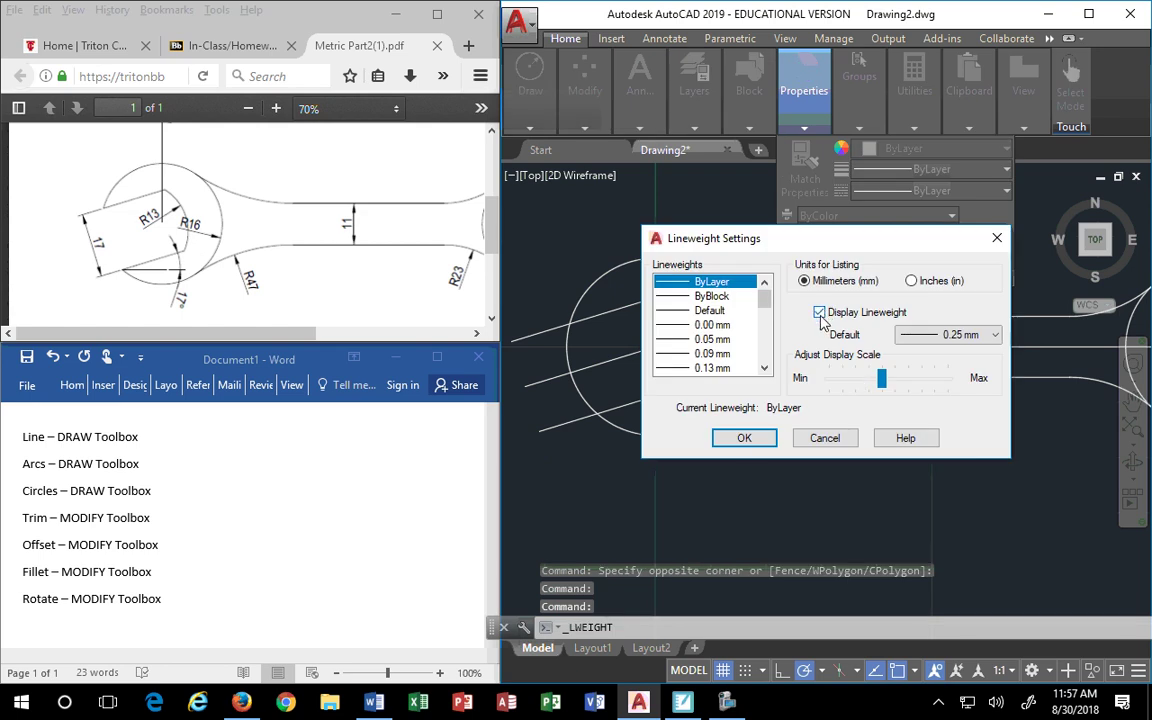
left_click(744, 438)
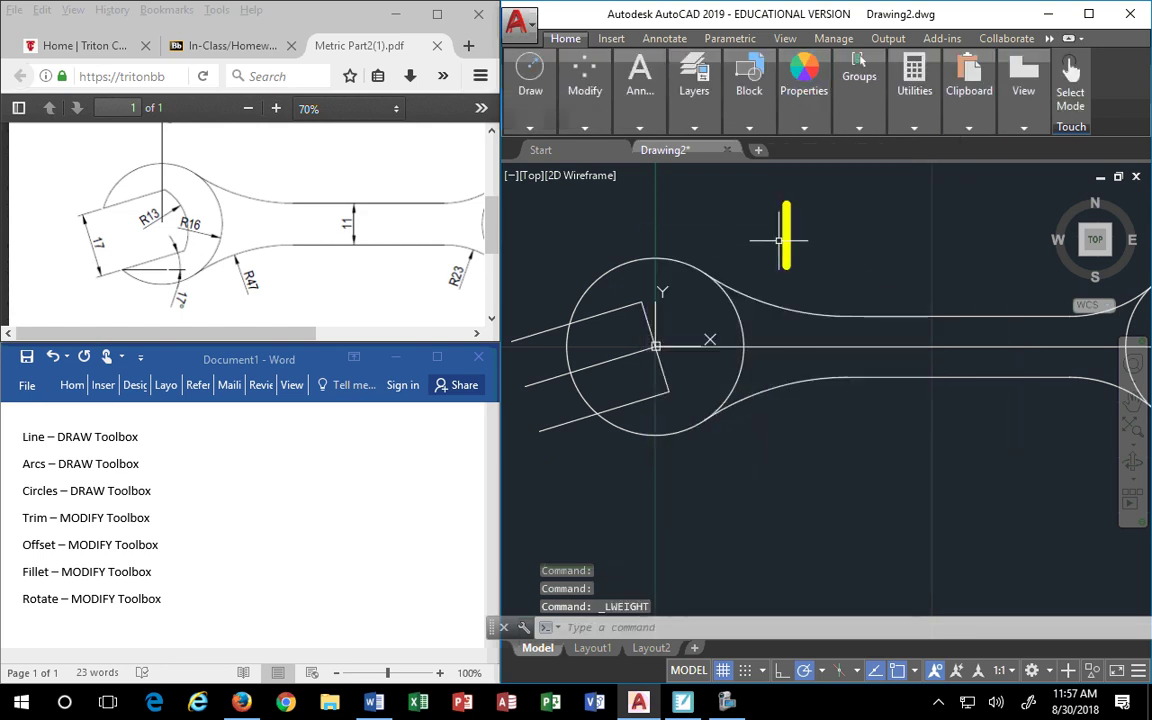
Grip-stretch the thick yellow line further left toward the circle's edge.
left_click(792, 254)
left_click(786, 234)
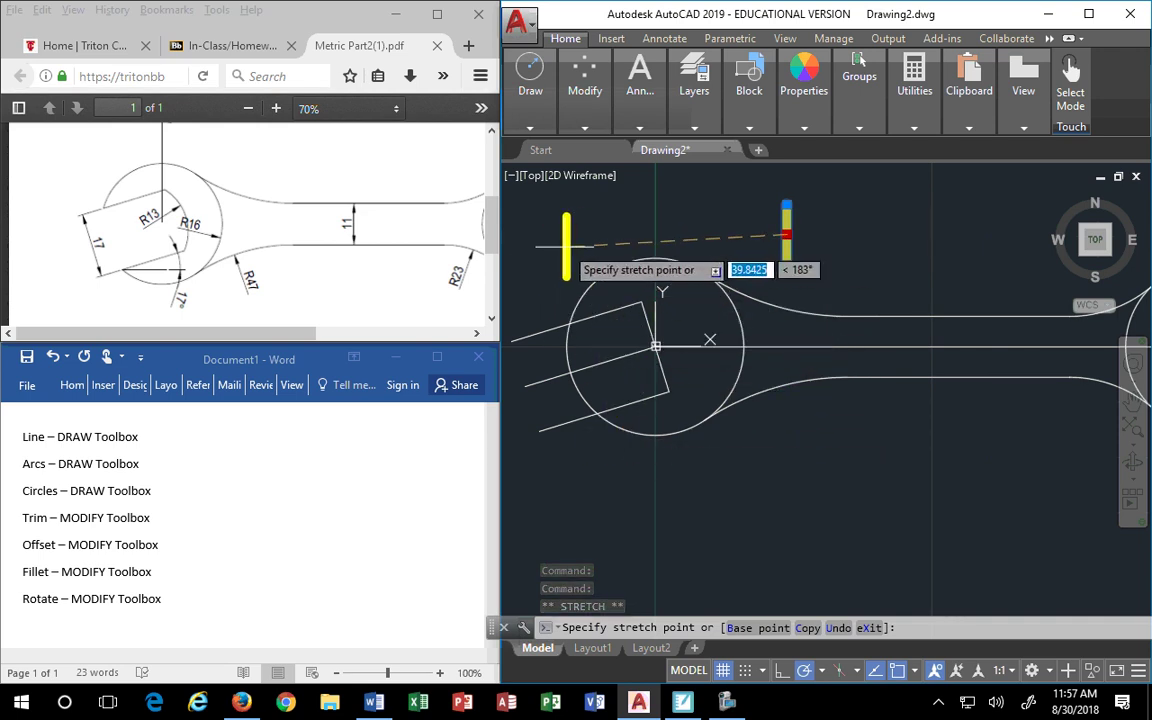
left_click(565, 252)
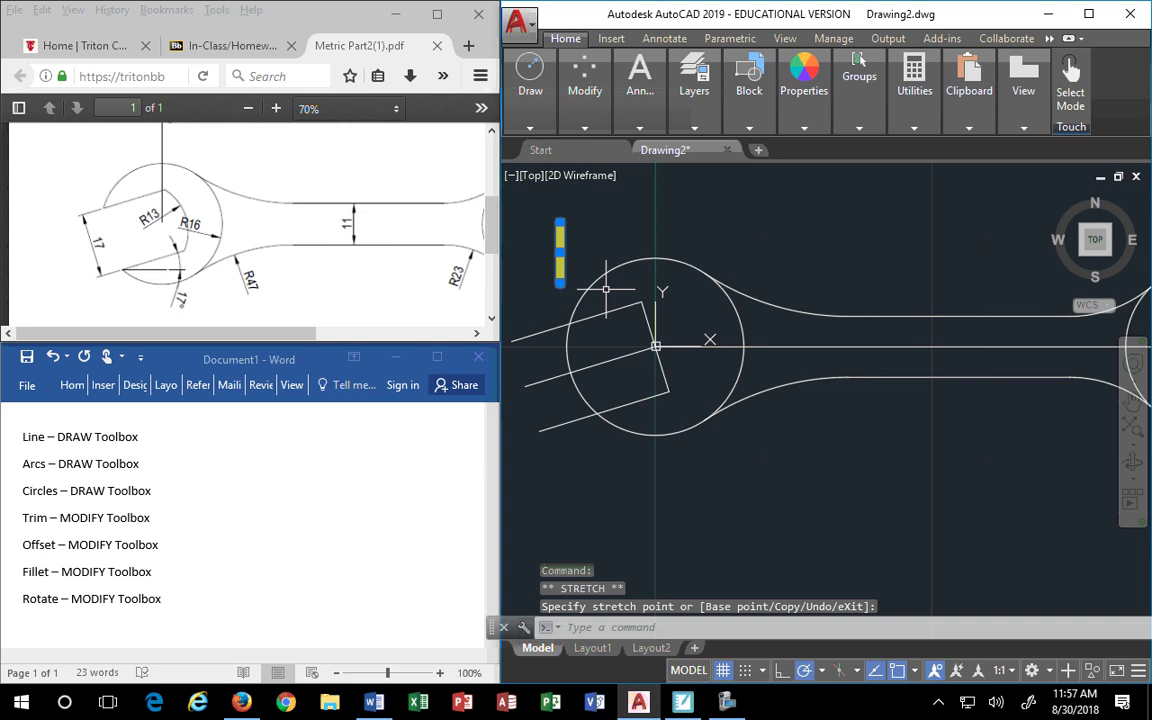
key("Escape")
Move the yellow line so its lower end sits on the left jaw's upper side.
type("m")
key("Return")
left_click(562, 270)
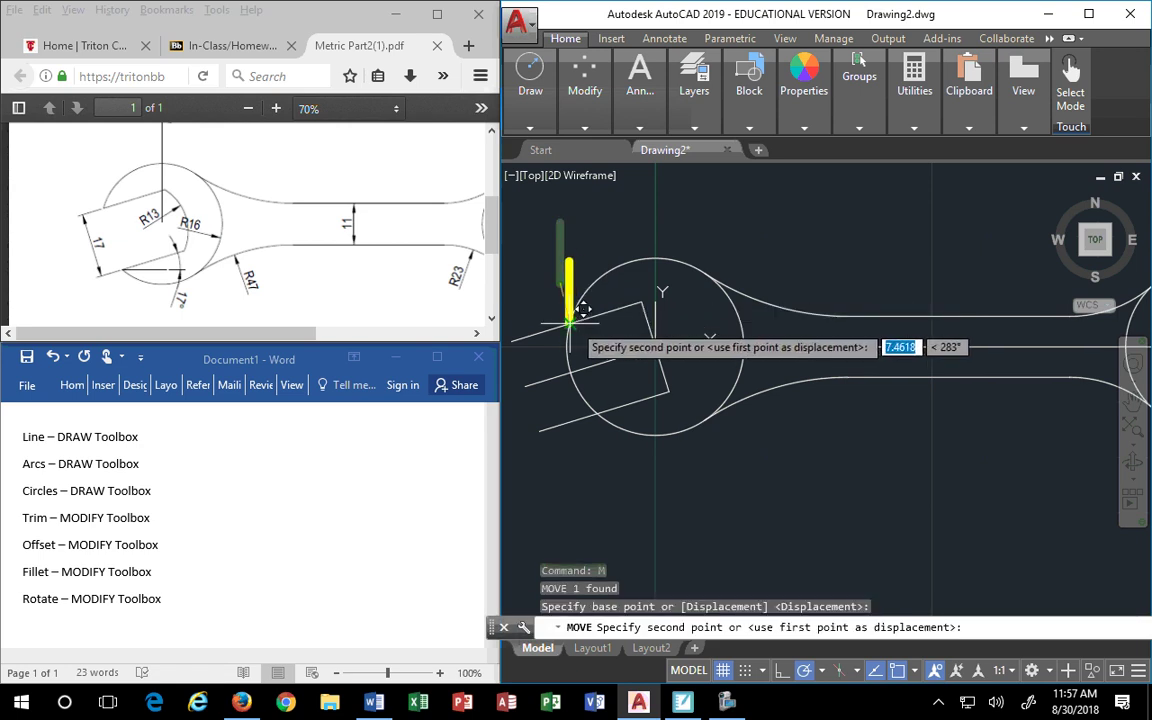
left_click(575, 310)
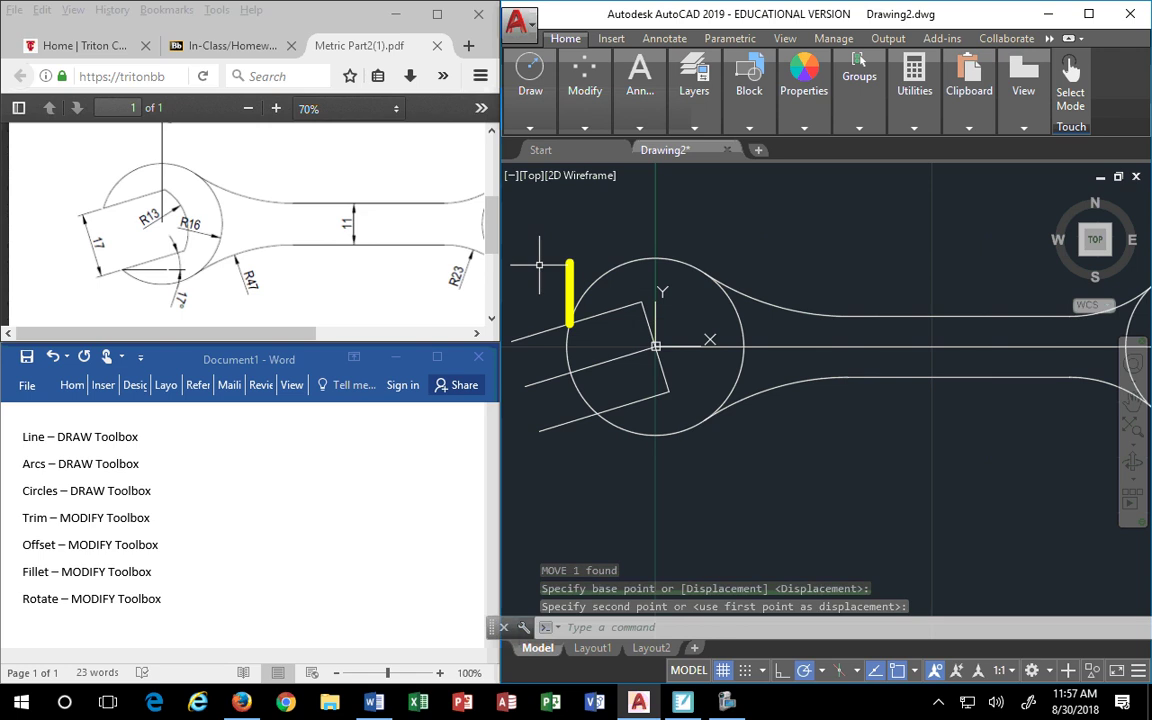
scroll(540, 262, "up", 2)
scroll(571, 309, "up", 2)
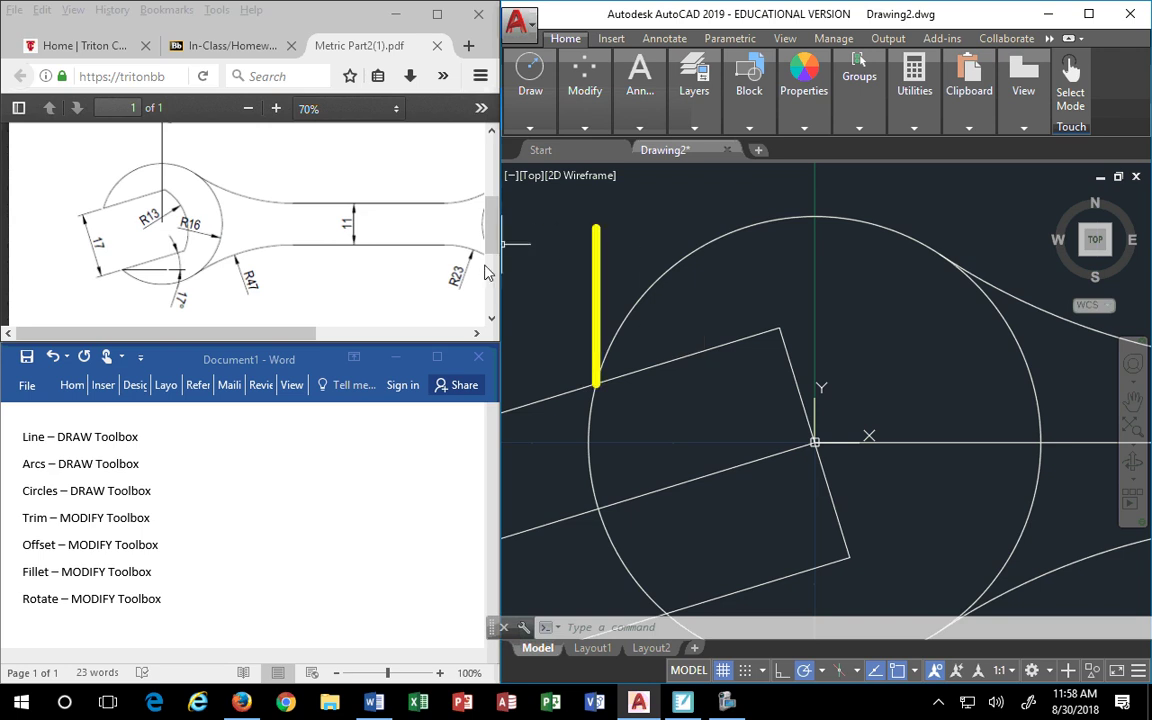
Rotate the yellow line about its lower end, trying an angle of 360-17.
type("ro")
key("Return")
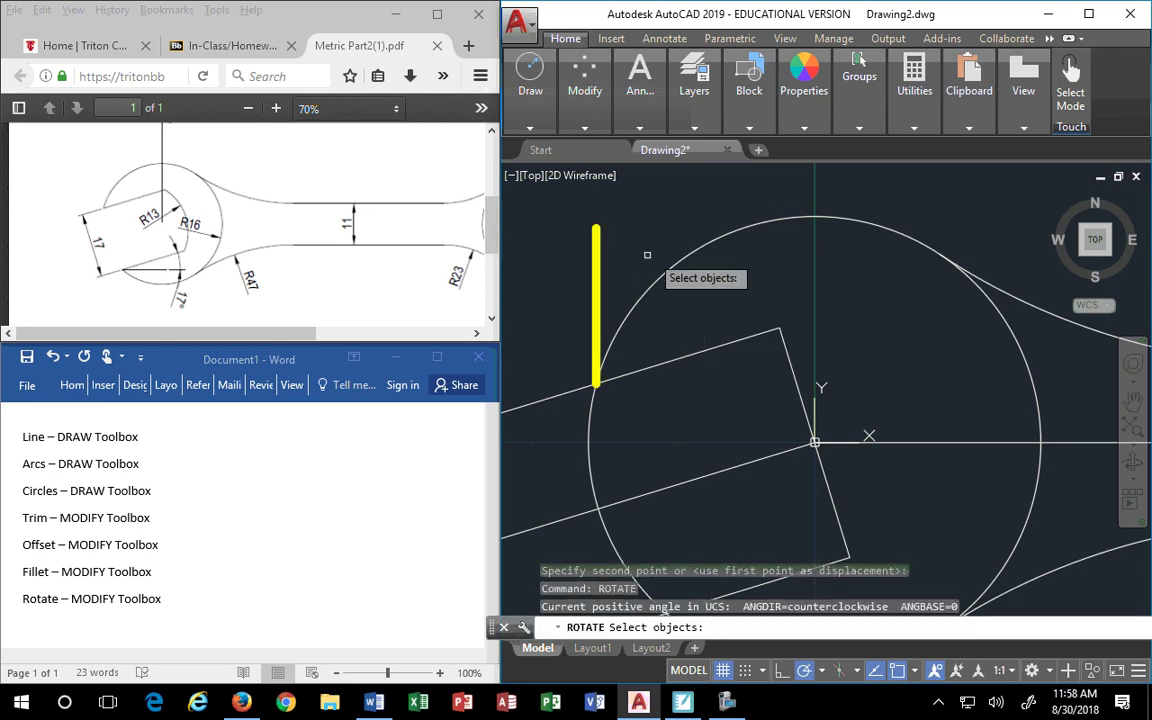
left_click(594, 271)
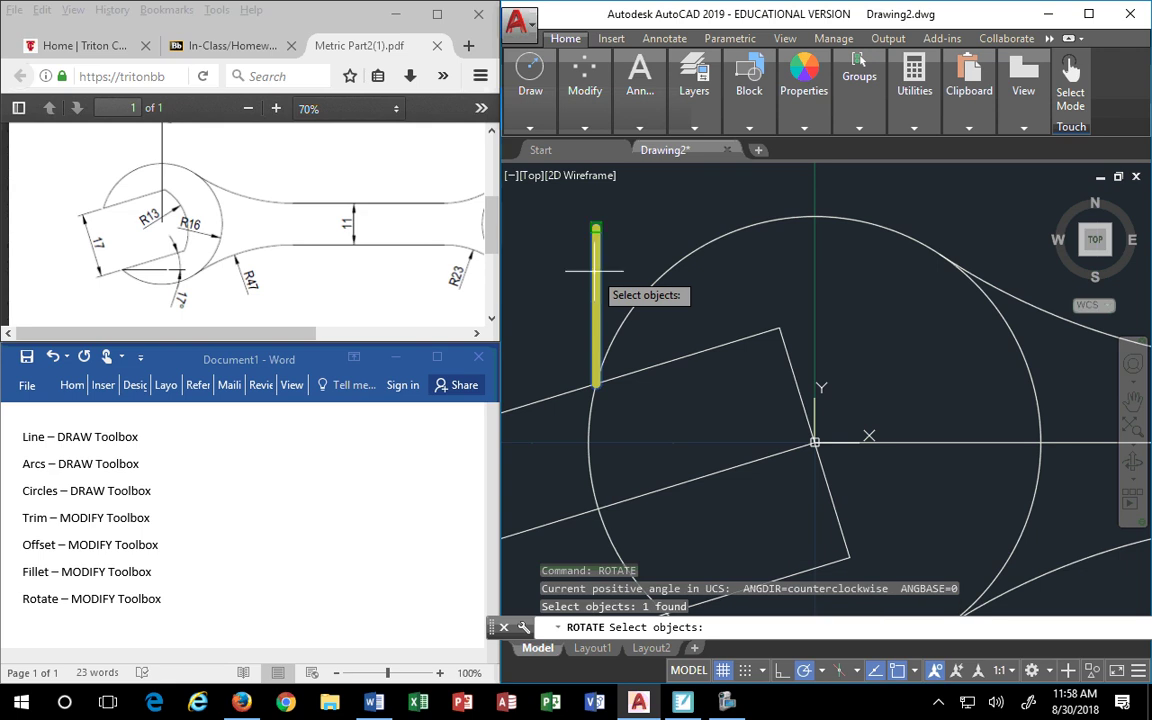
key("Return")
left_click(596, 381)
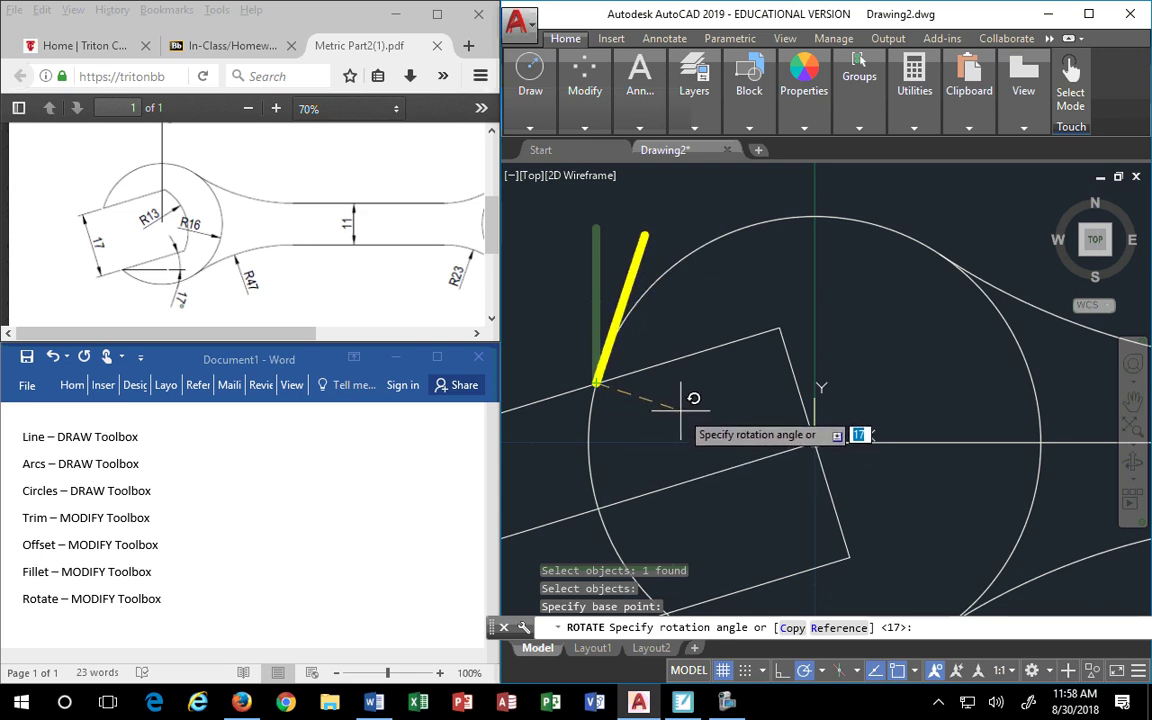
type("3")
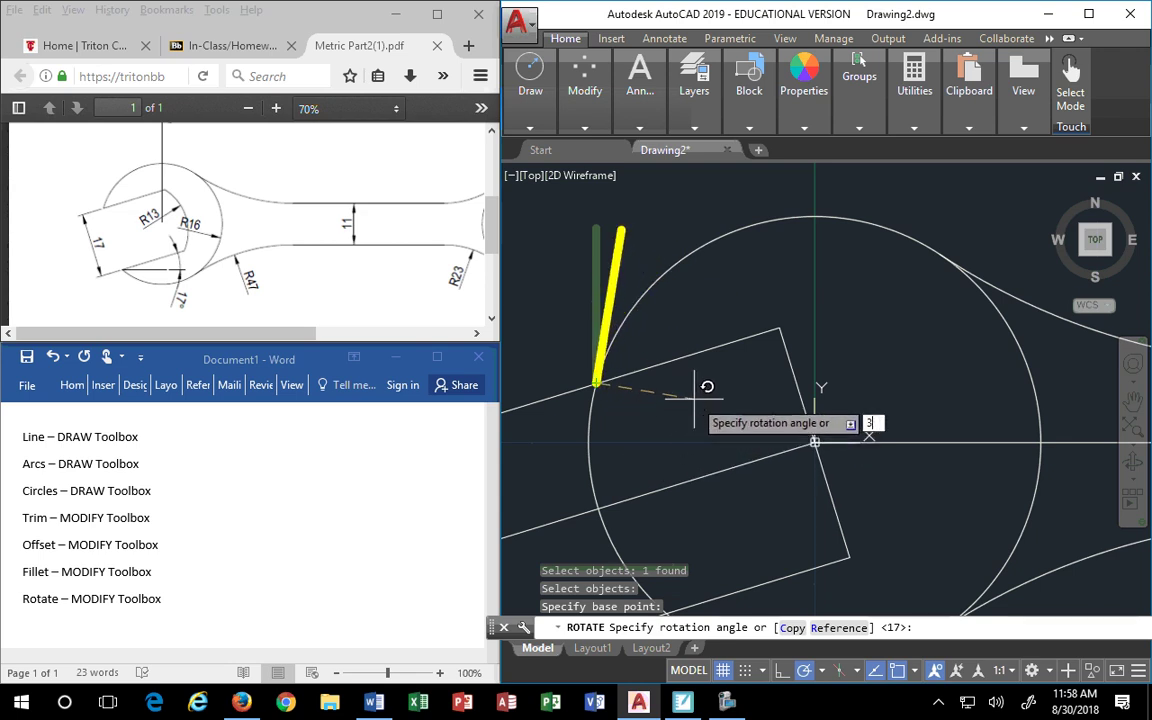
type("60-17")
key("Return")
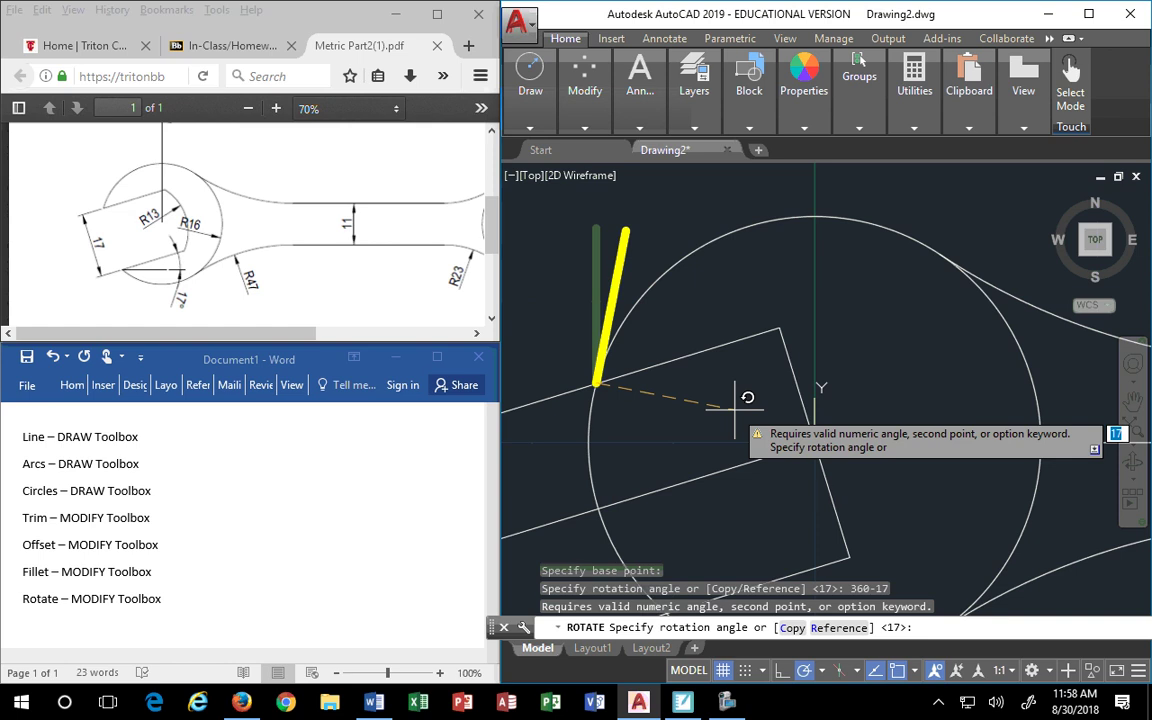
type("360-17")
key("Return")
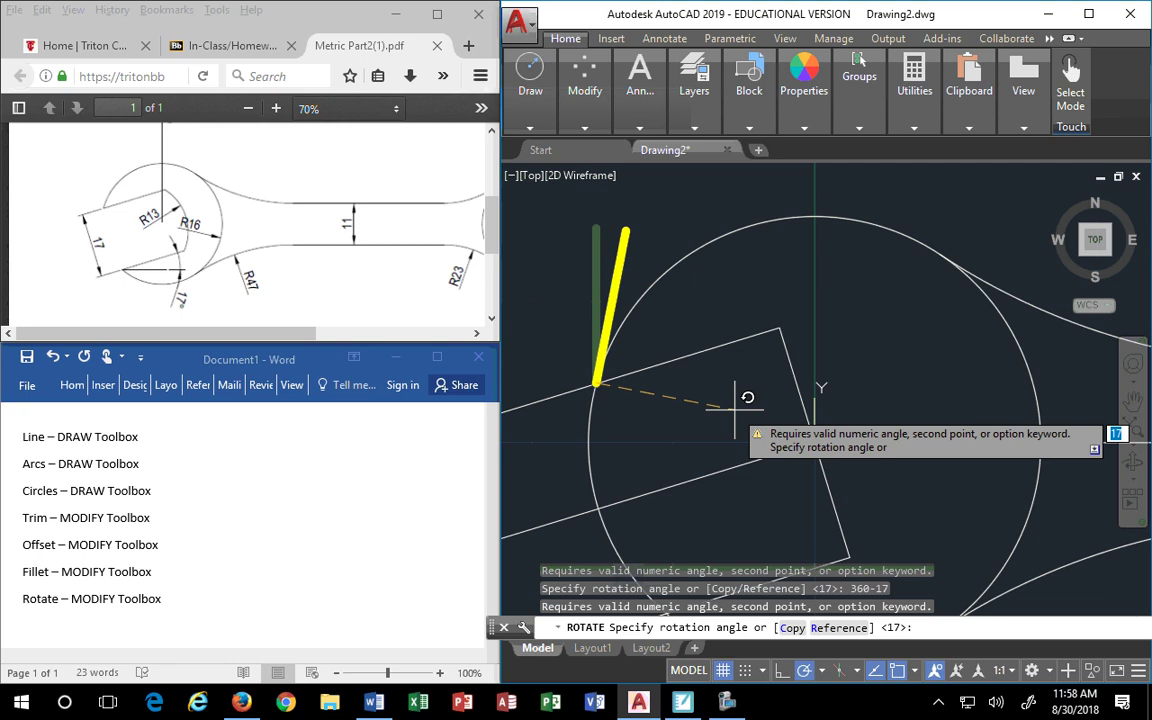
Rotate by reference using both line endpoints, aligning it to the jaw's upper side.
right_click(796, 292)
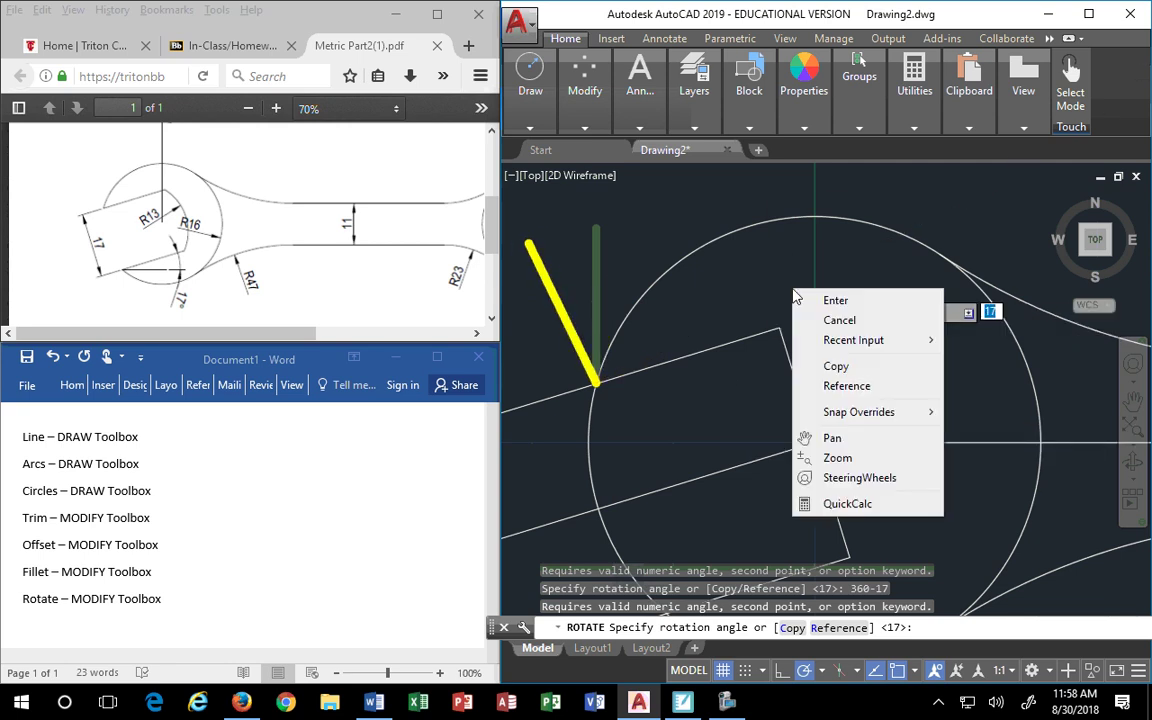
left_click(843, 386)
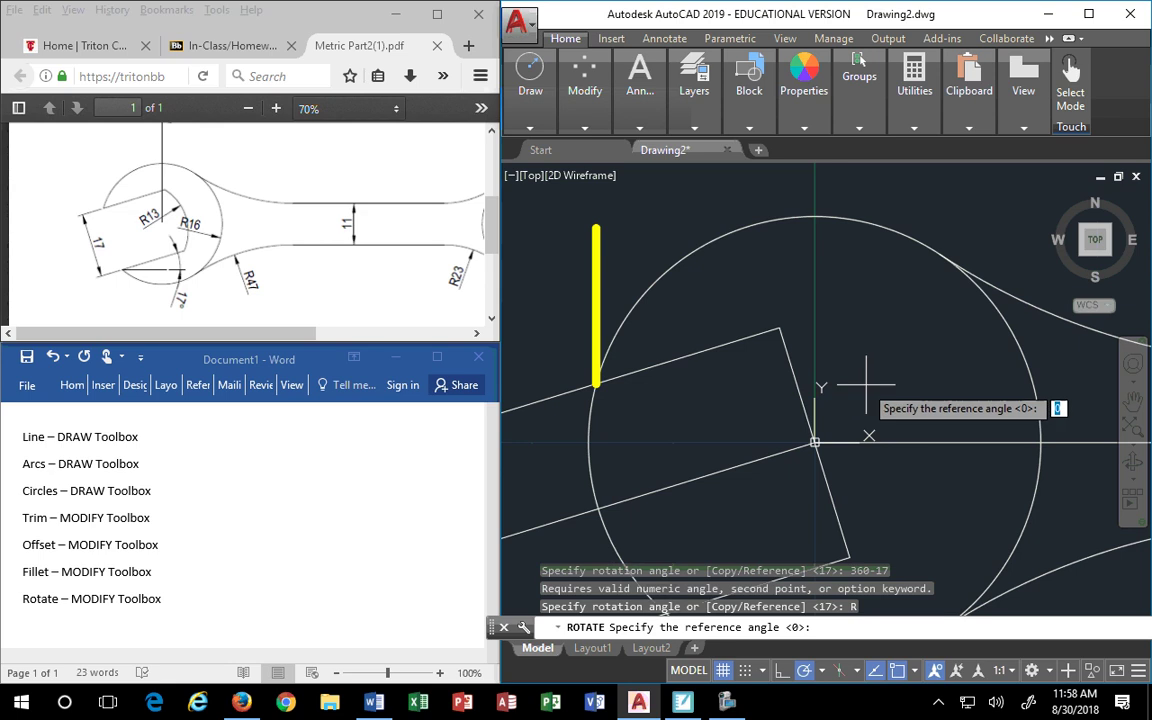
left_click(596, 382)
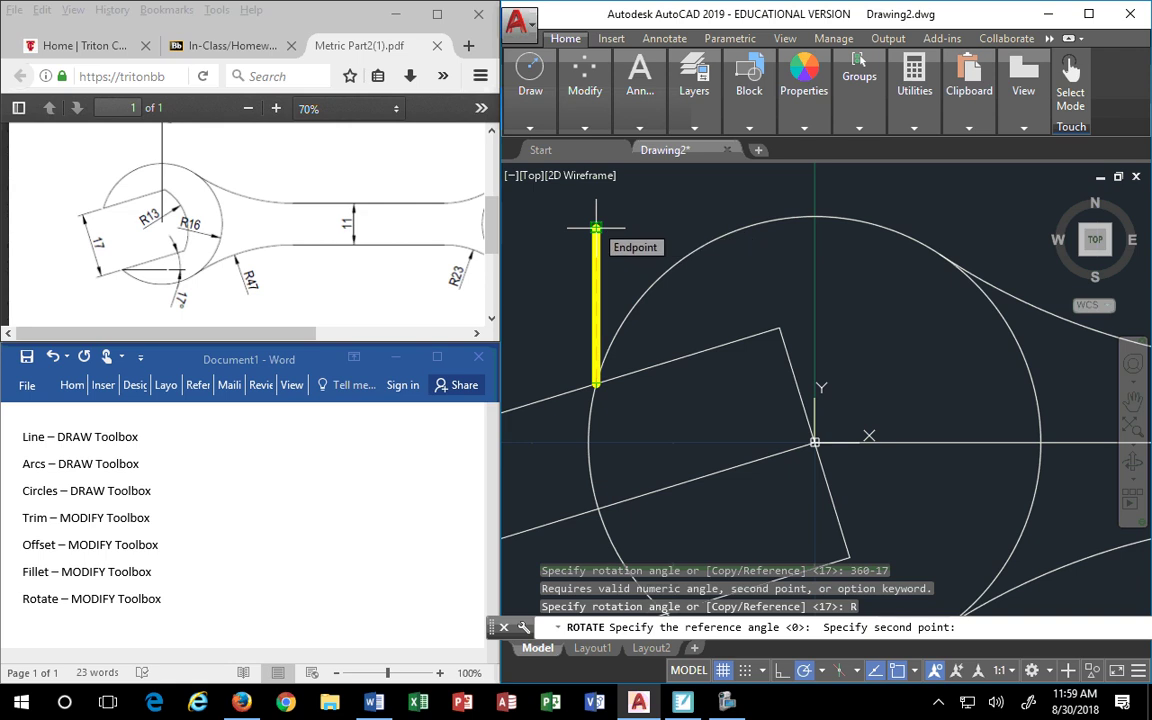
left_click(596, 228)
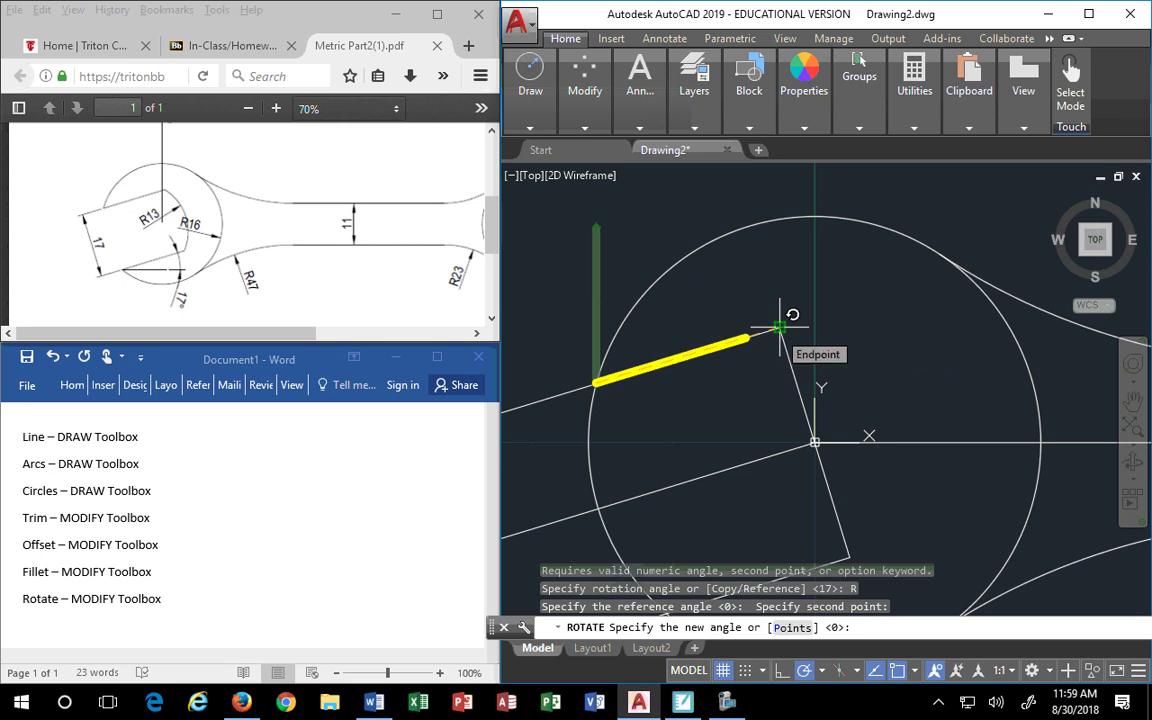
left_click(779, 326)
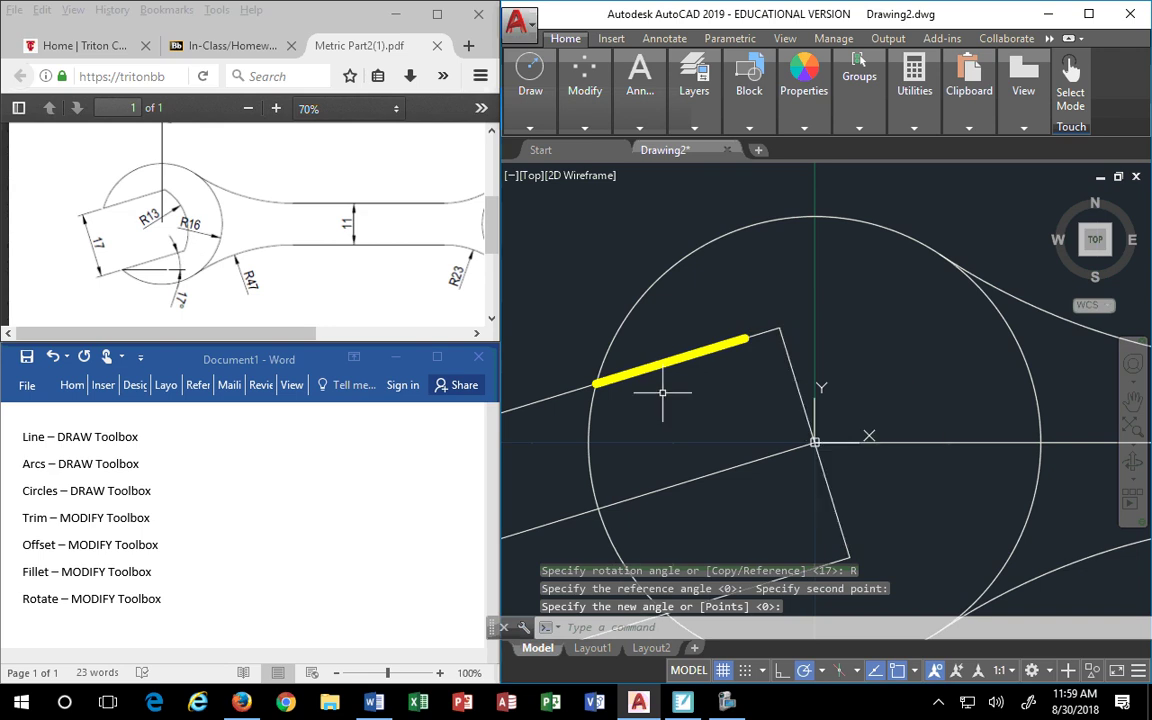
Copy the yellow line end to end from its left to right endpoint, extending it along the jaw.
type("c")
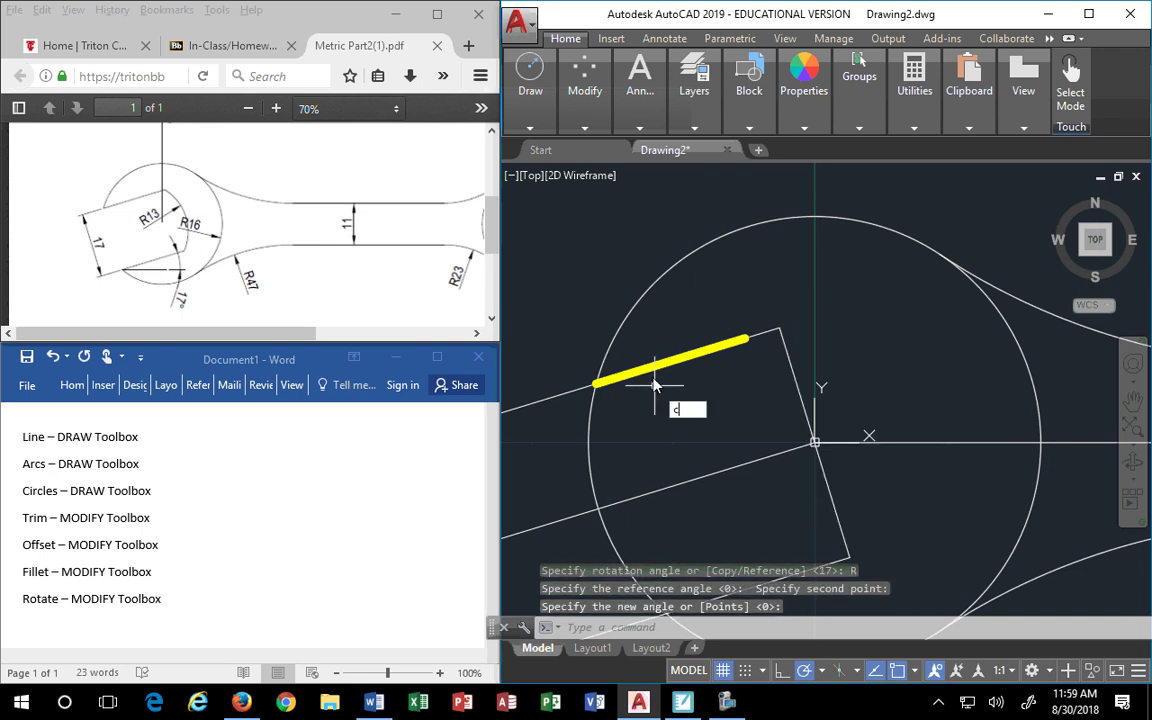
type("opy")
key("Return")
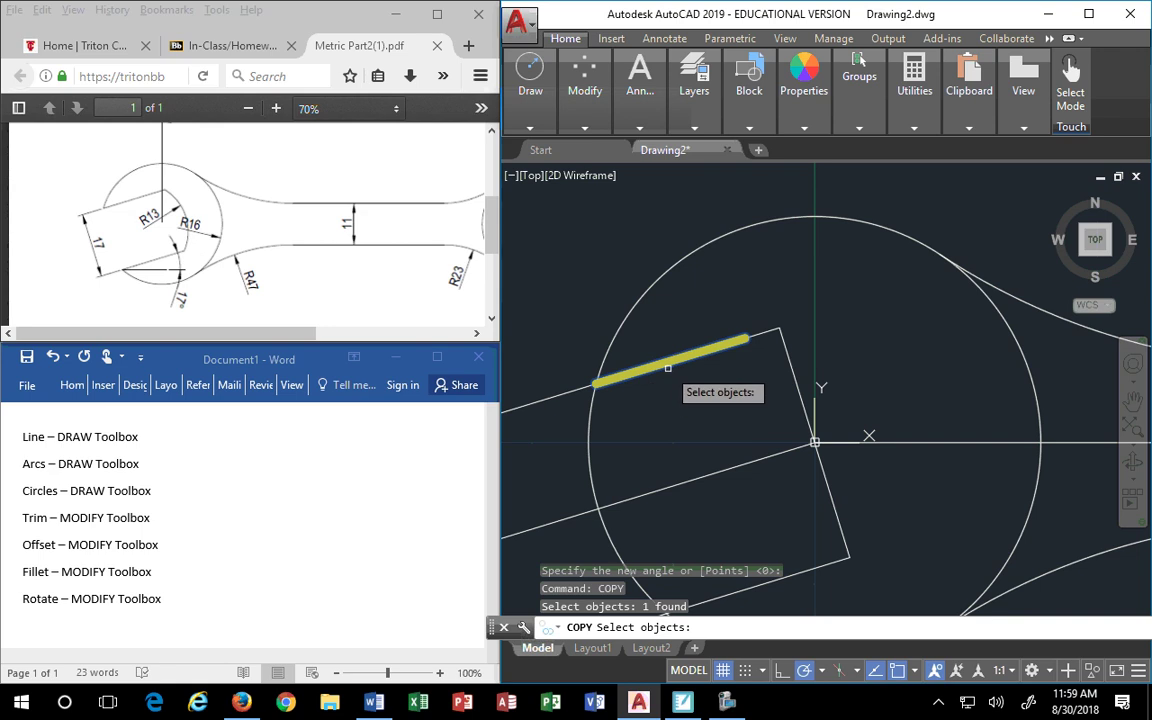
key("Return")
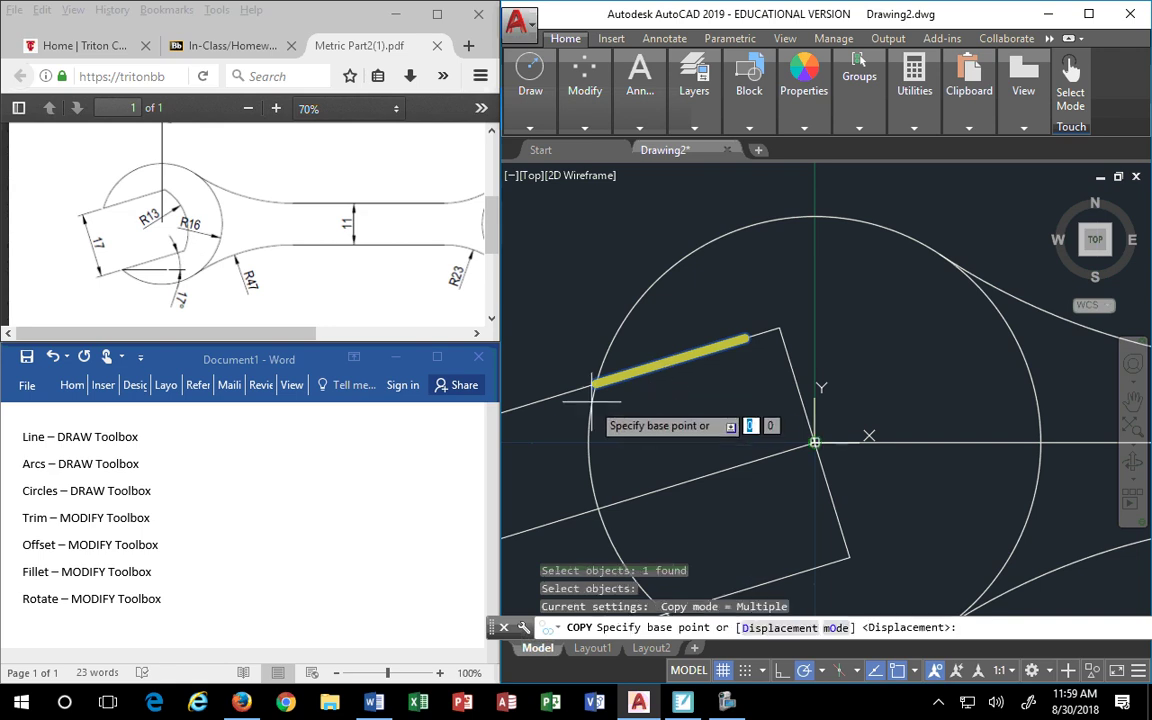
left_click(596, 382)
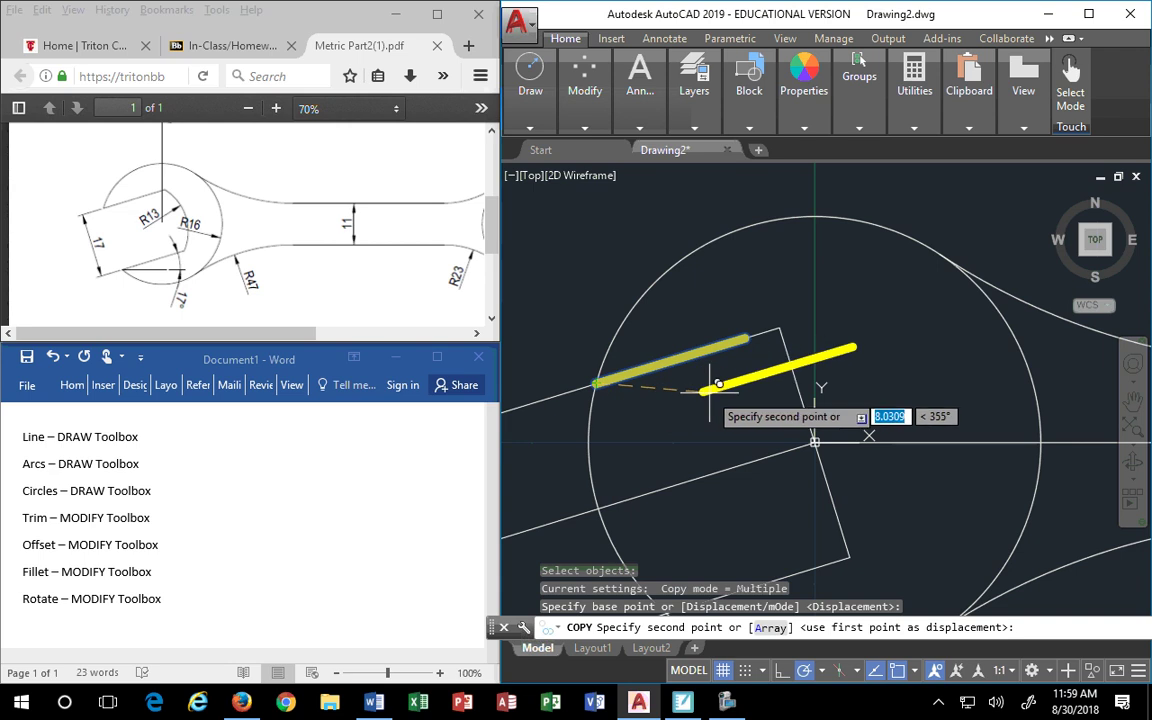
left_click(749, 338)
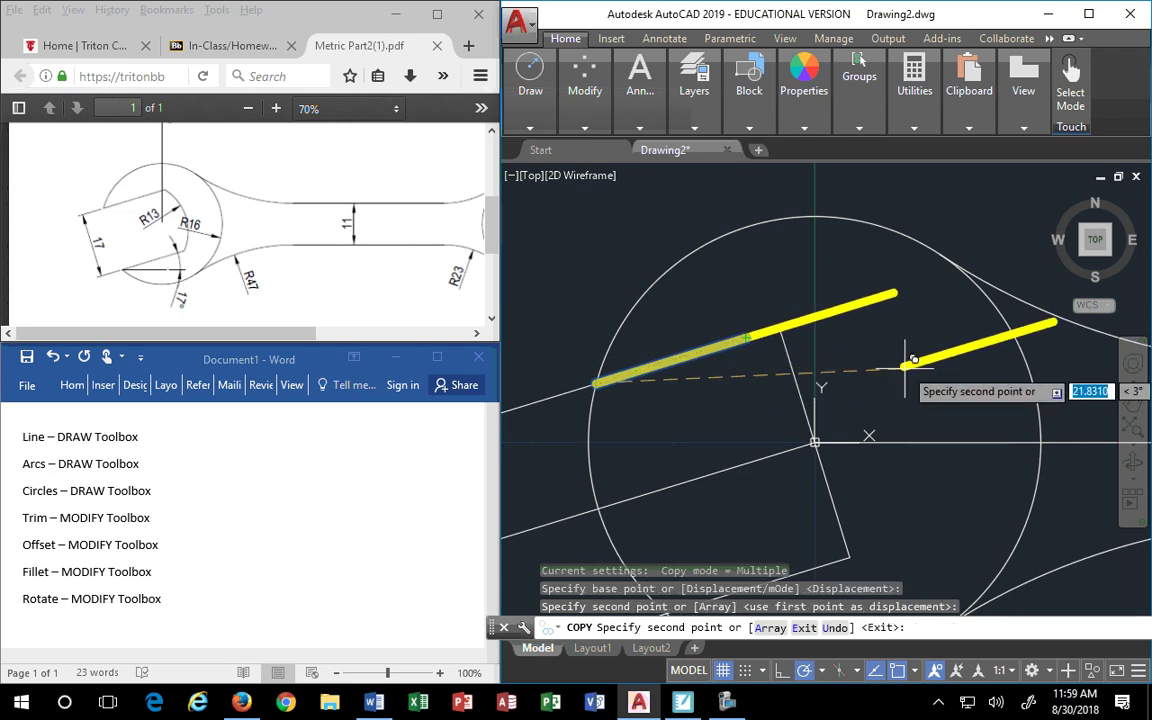
key("Escape")
left_click(810, 318)
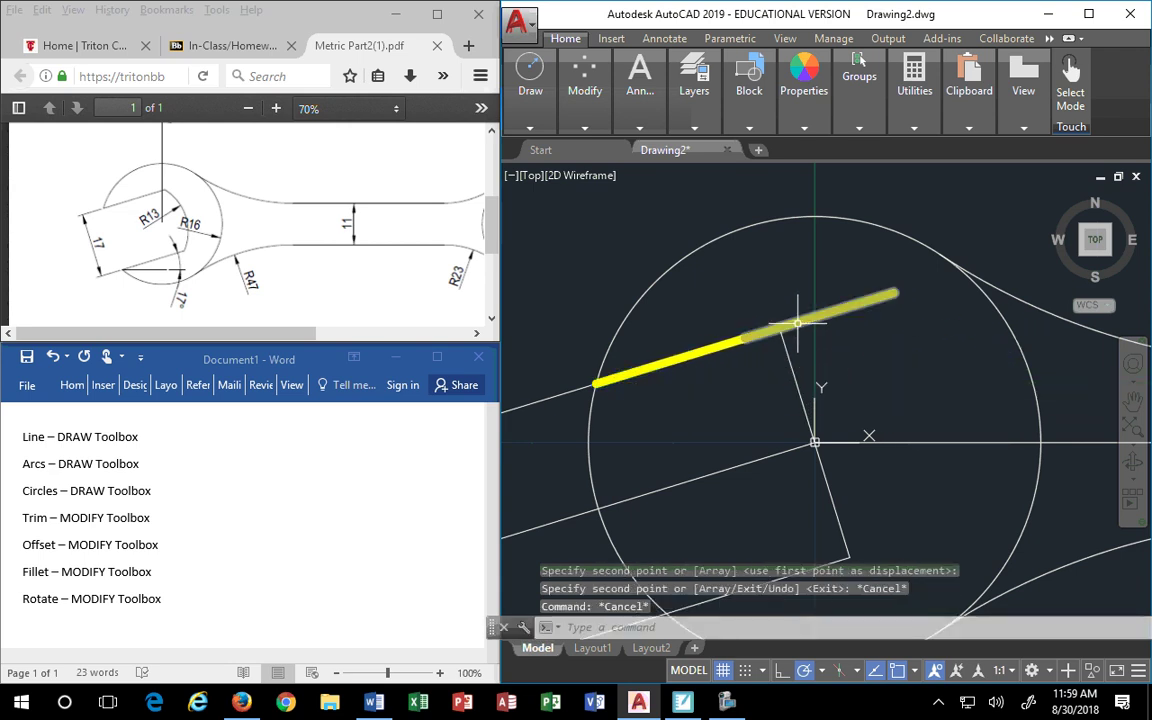
left_click(681, 357)
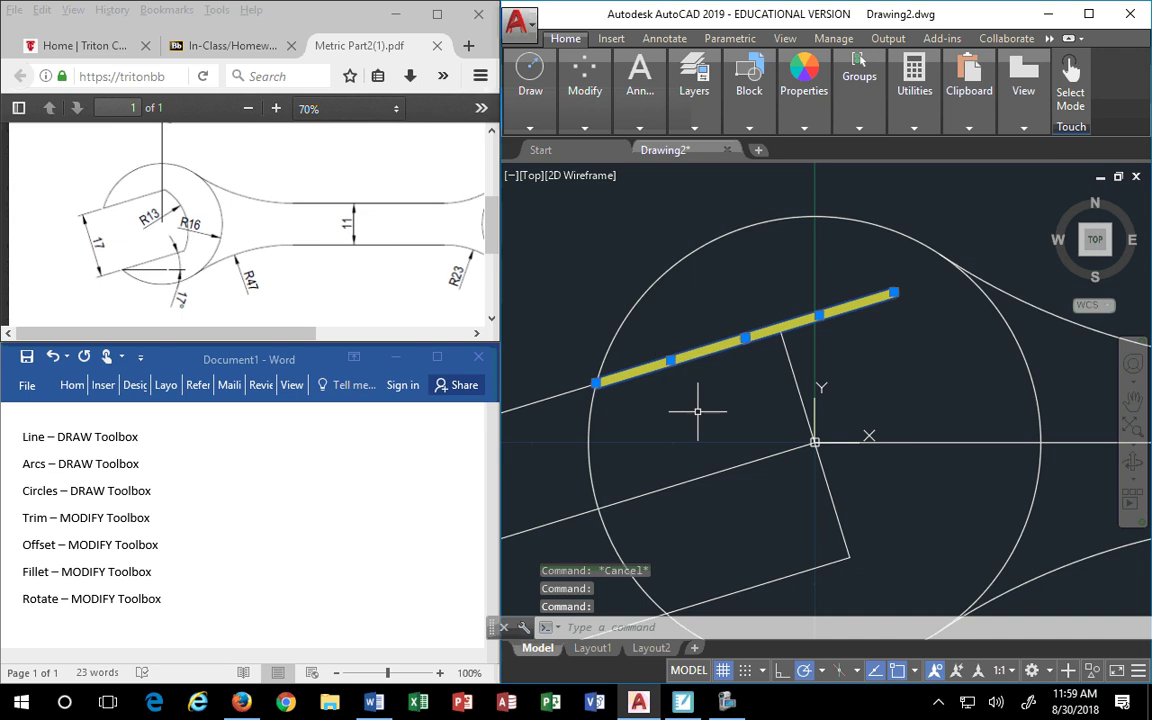
key("Escape")
key("Escape")
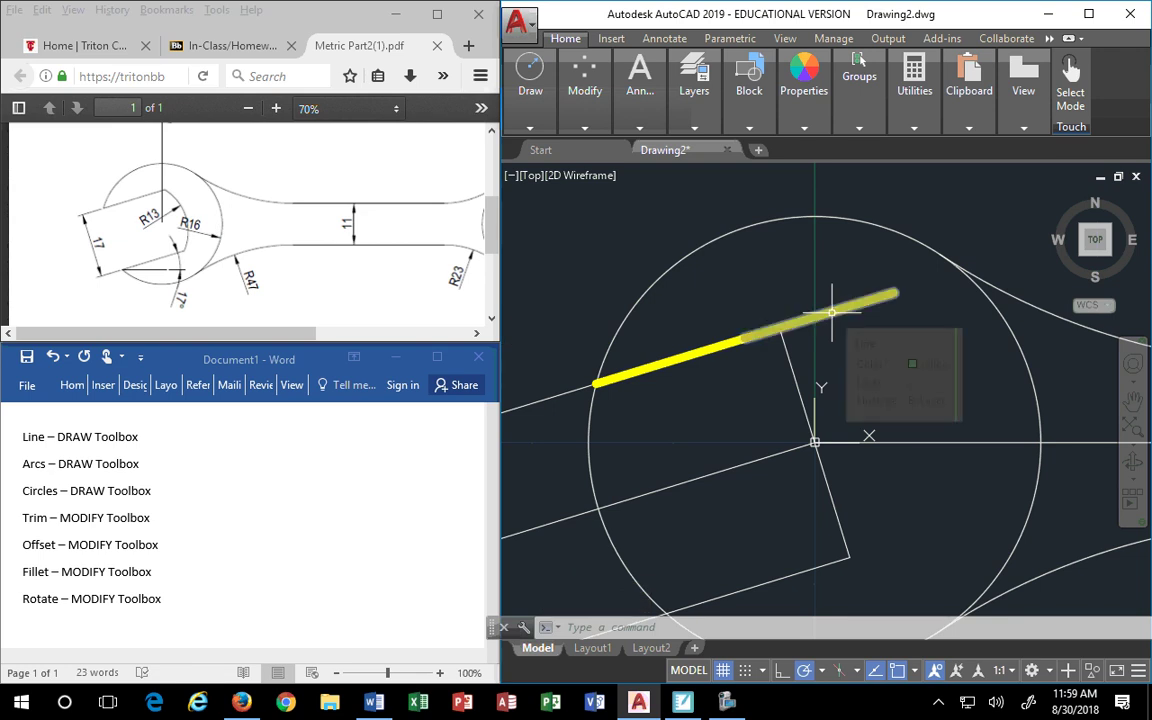
left_click(831, 313)
right_click(831, 313)
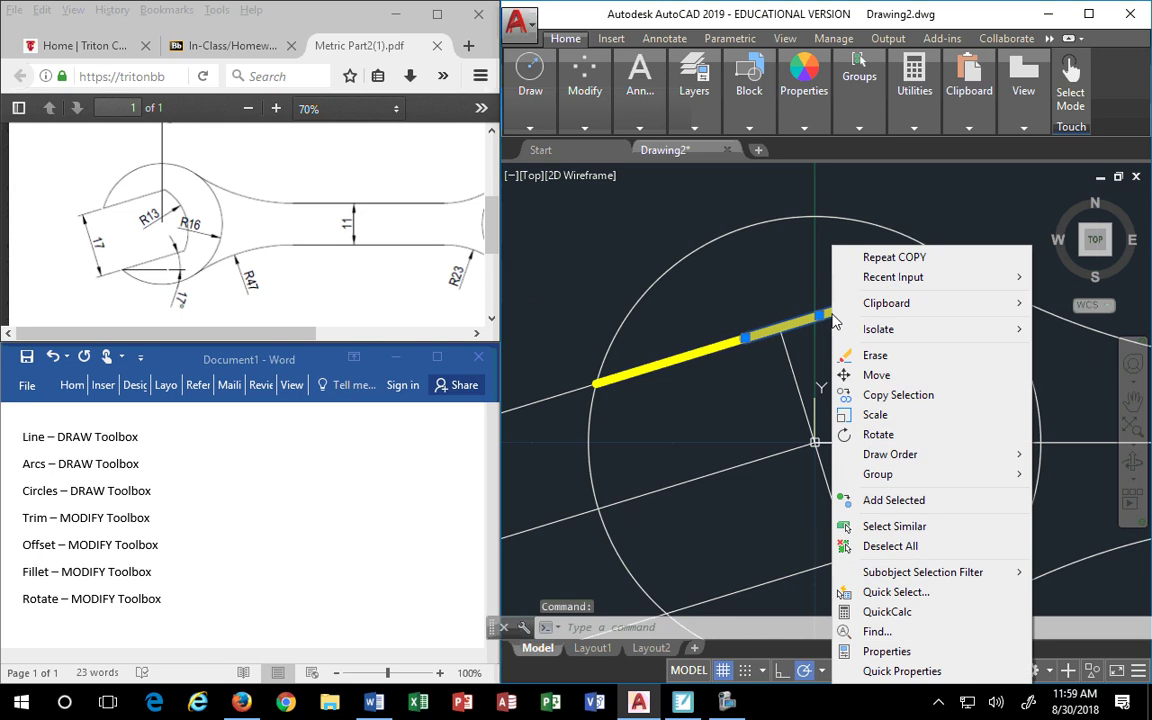
left_click(897, 652)
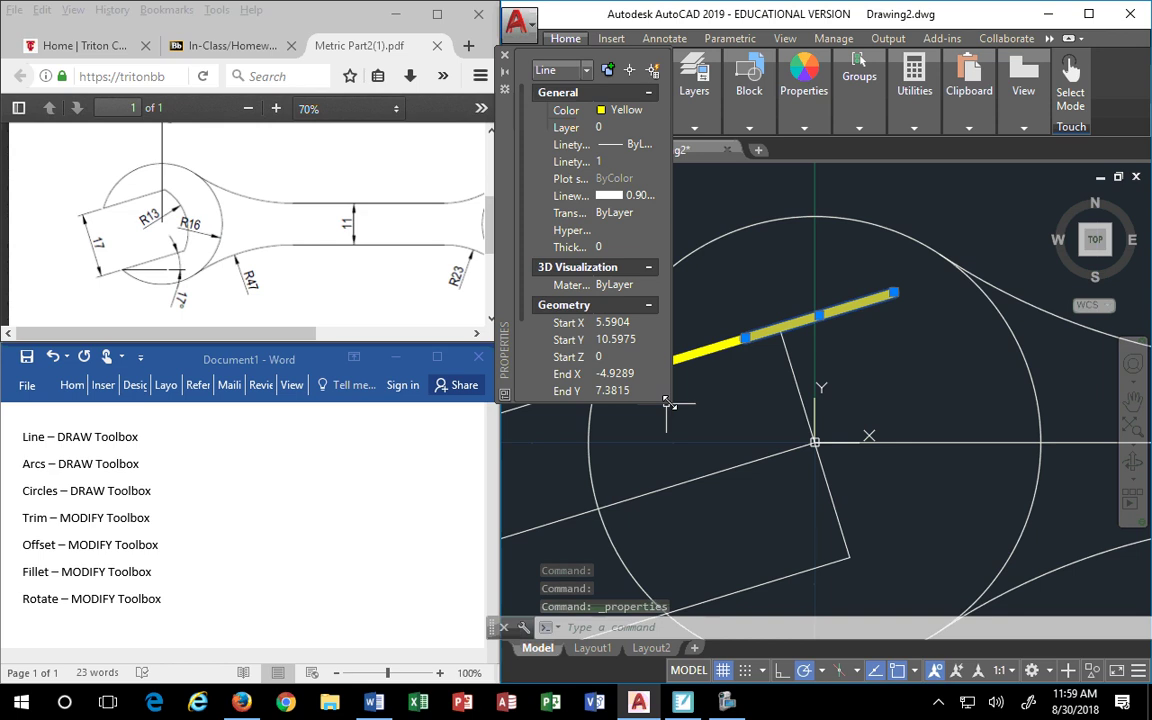
left_click_drag(669, 404, 852, 562)
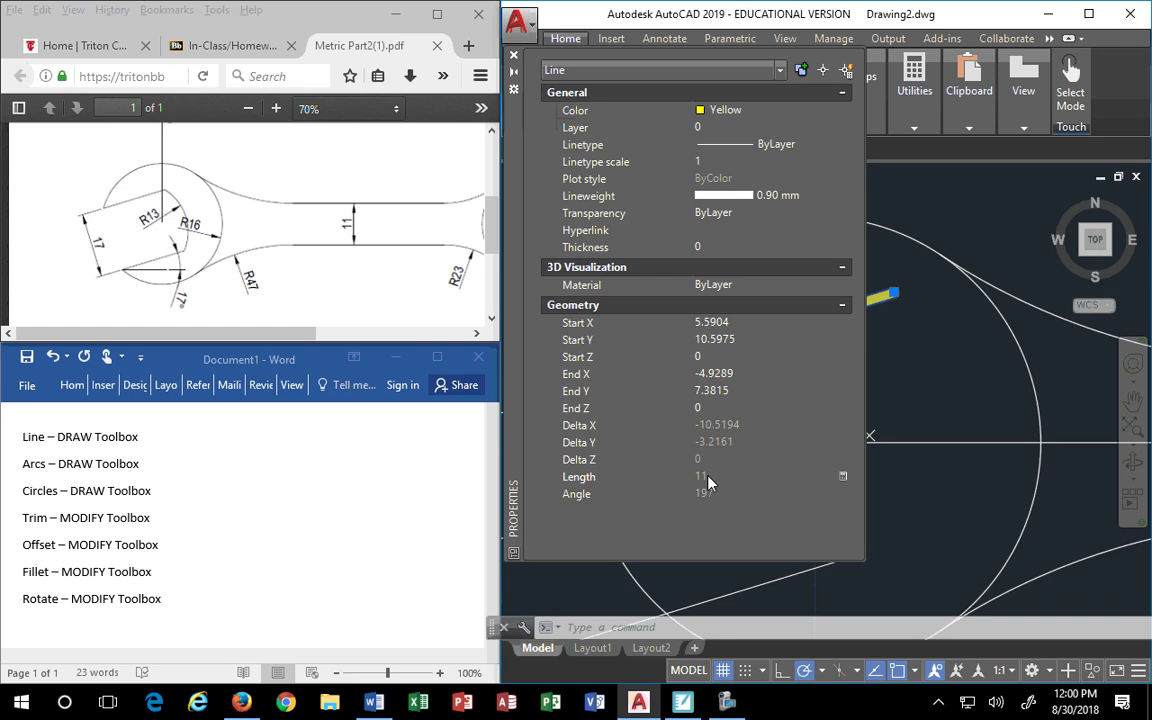
left_click(843, 476)
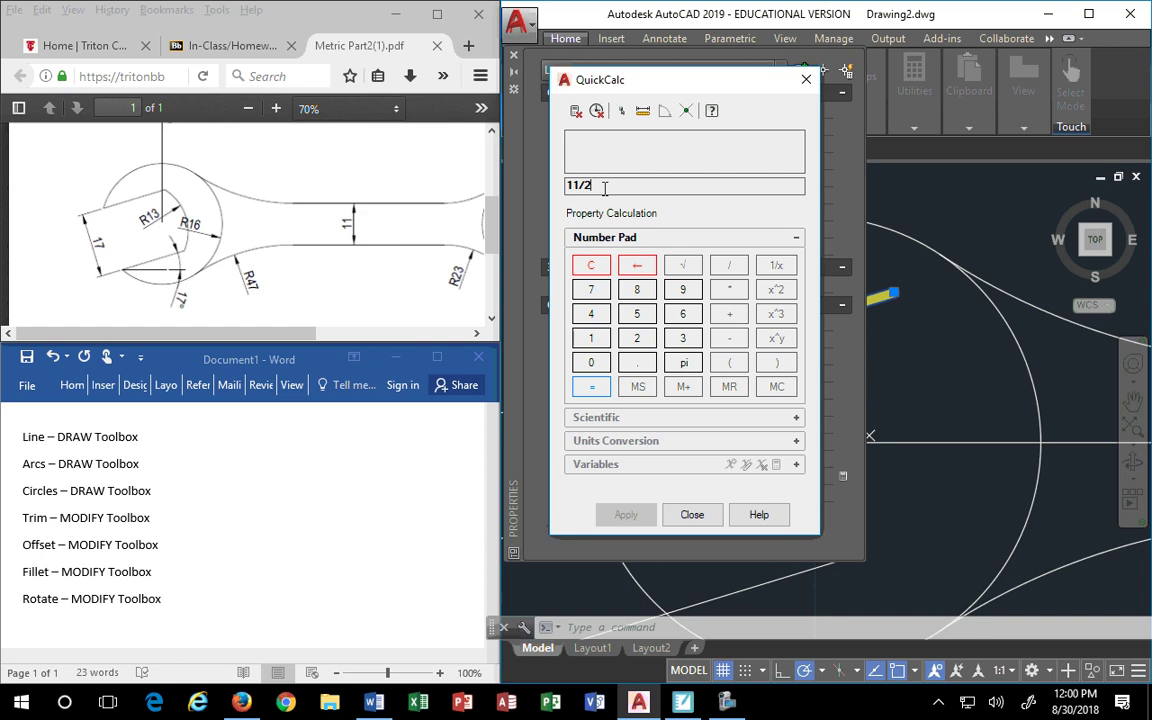
type("/2")
key("Return")
left_click(692, 515)
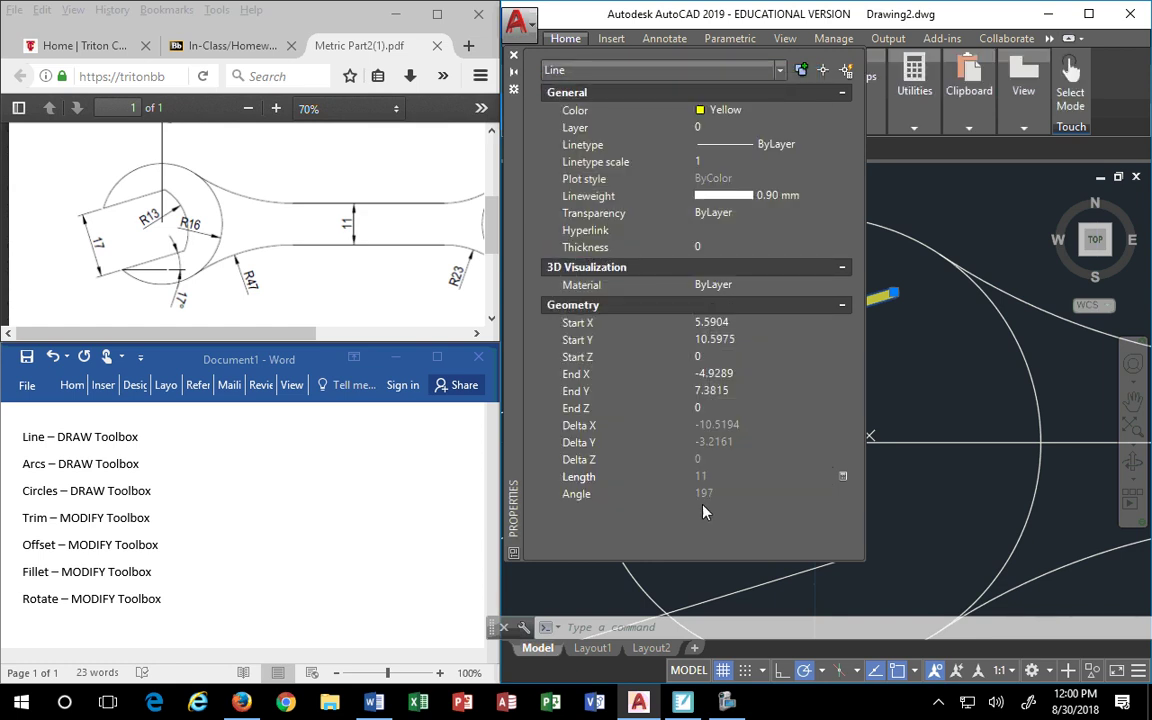
left_click(843, 476)
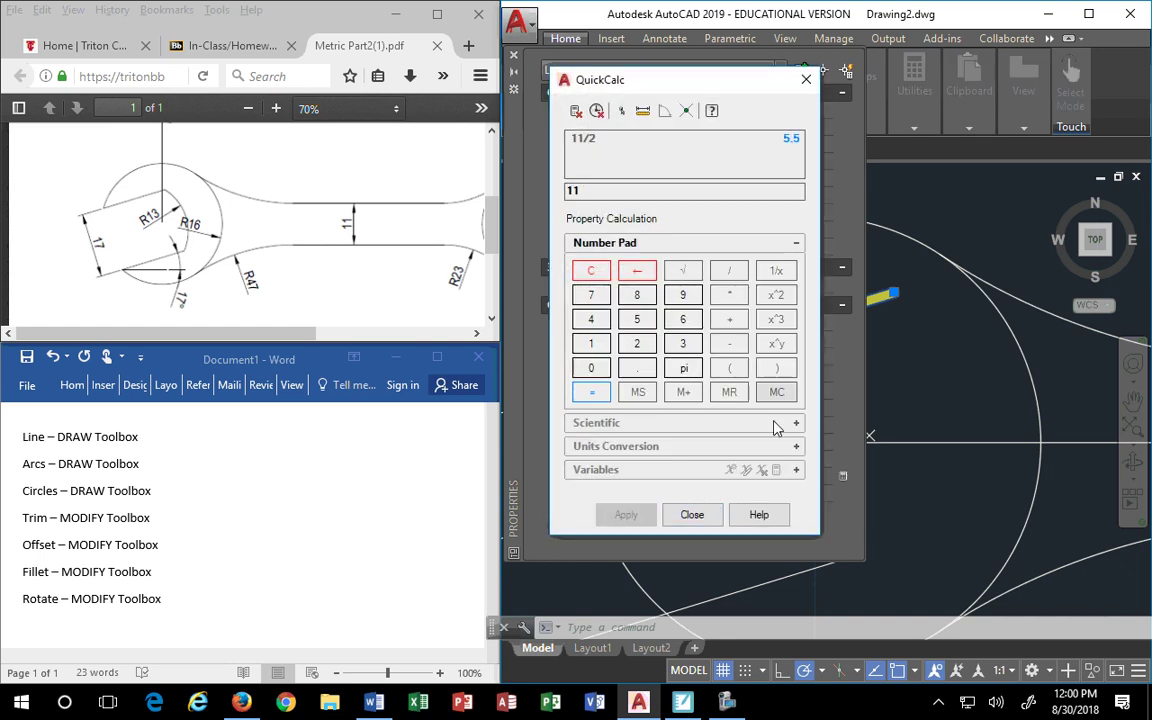
left_click(689, 516)
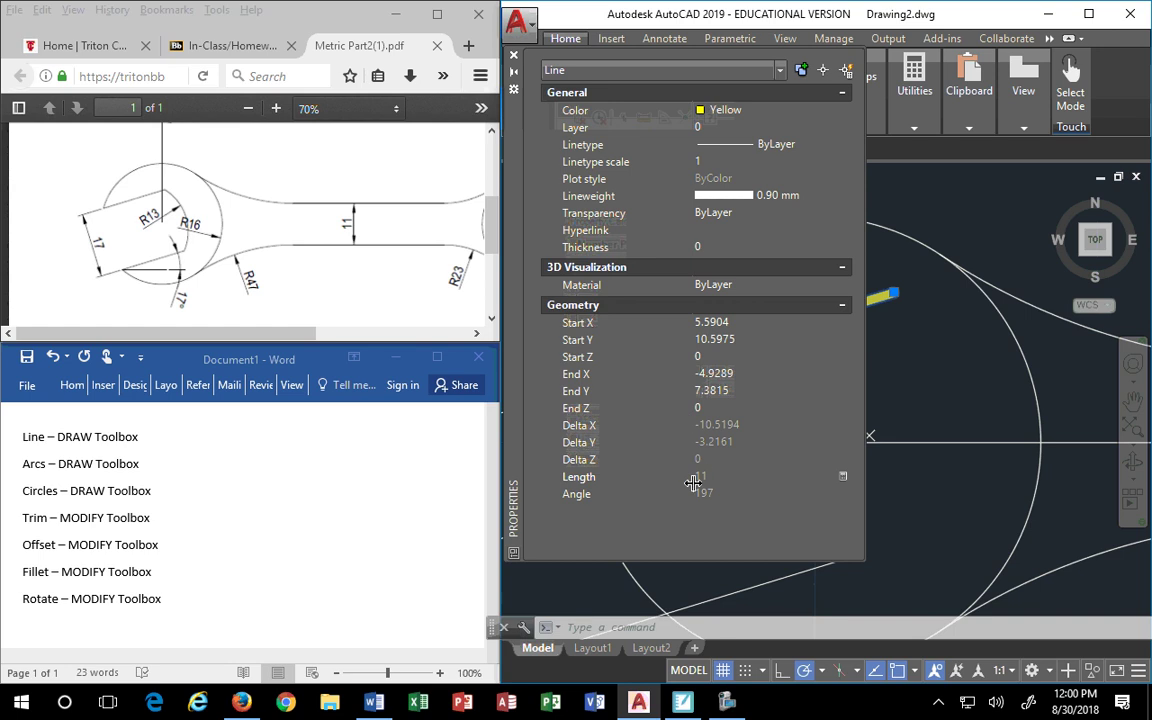
key("ctrl+1")
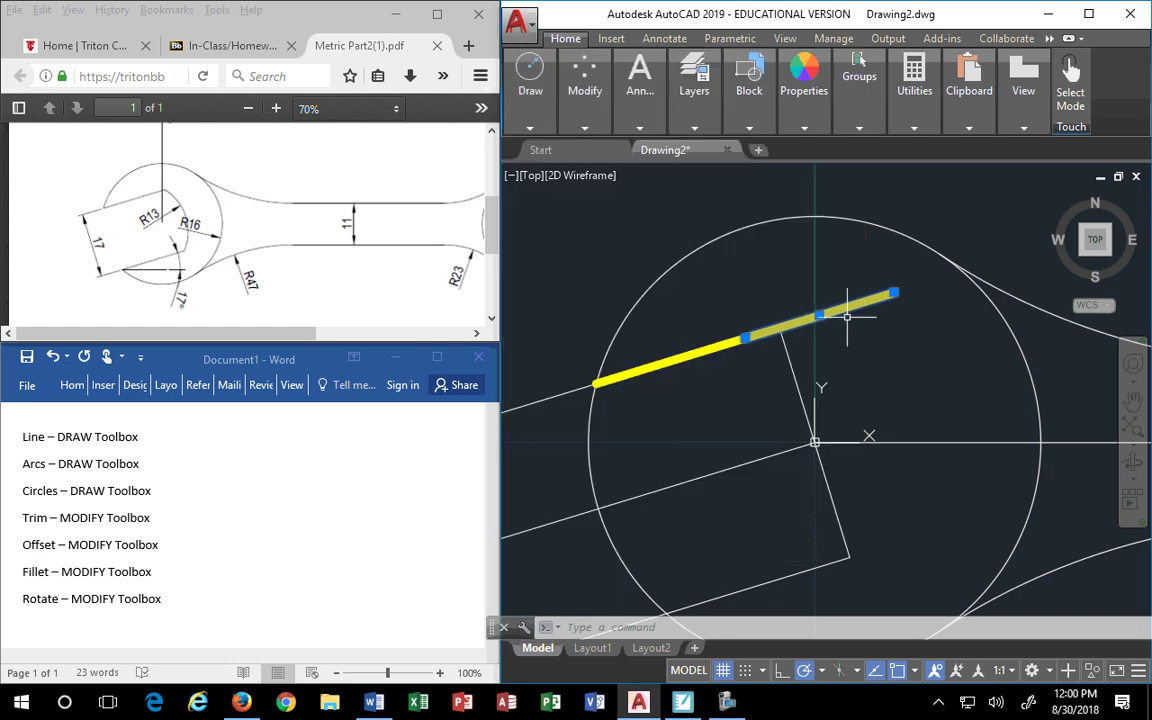
Stretch the line's right end back 5.5, then undo that attempt.
left_click(893, 292)
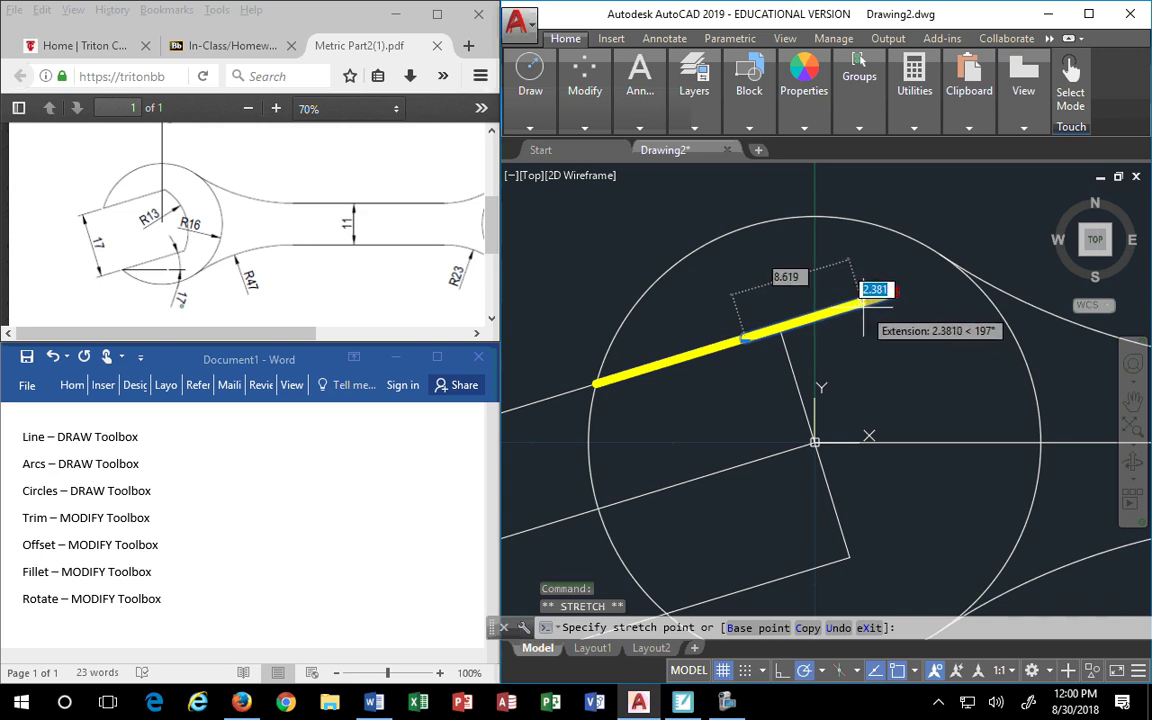
type("5.5")
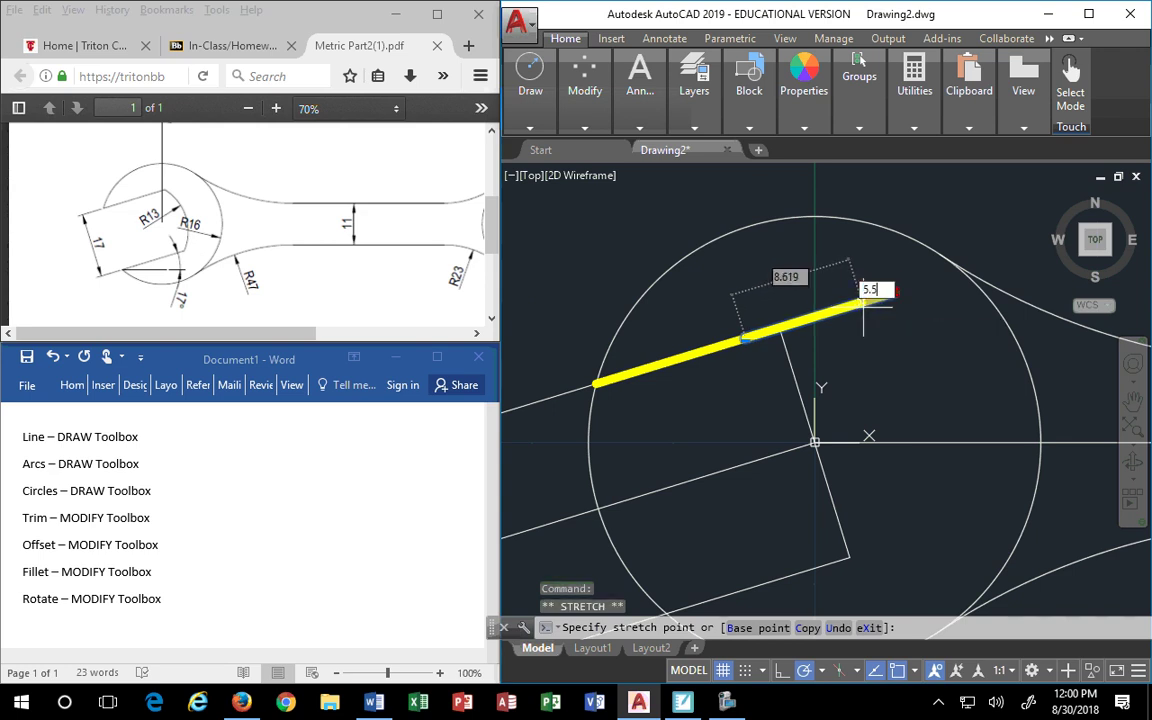
key("Return")
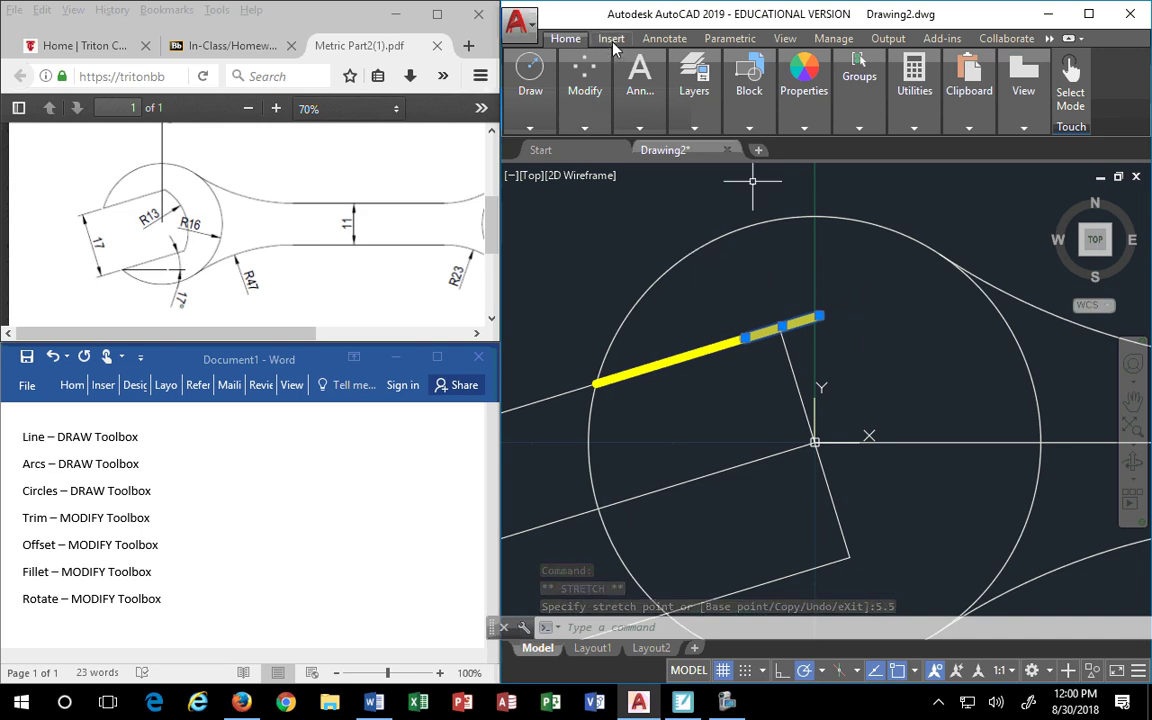
key("Escape")
key("Escape")
type("u")
key("Return")
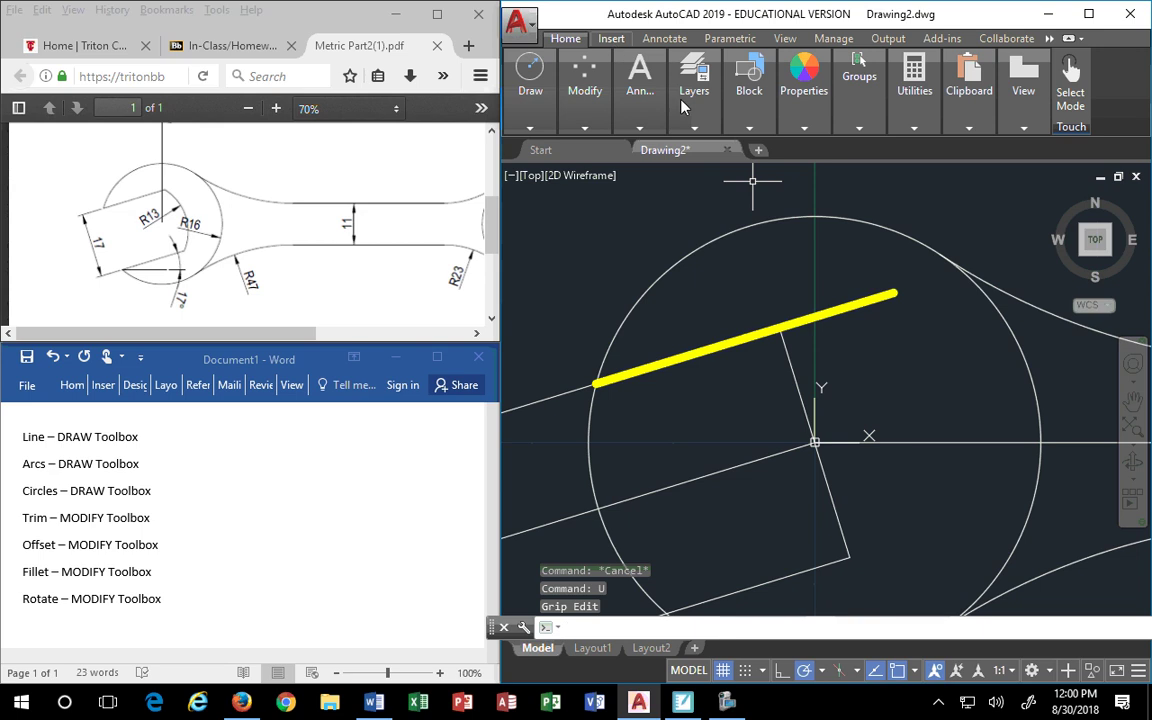
Grip-stretch the yellow line's right end back 5.5 again to shorten it.
left_click(890, 290)
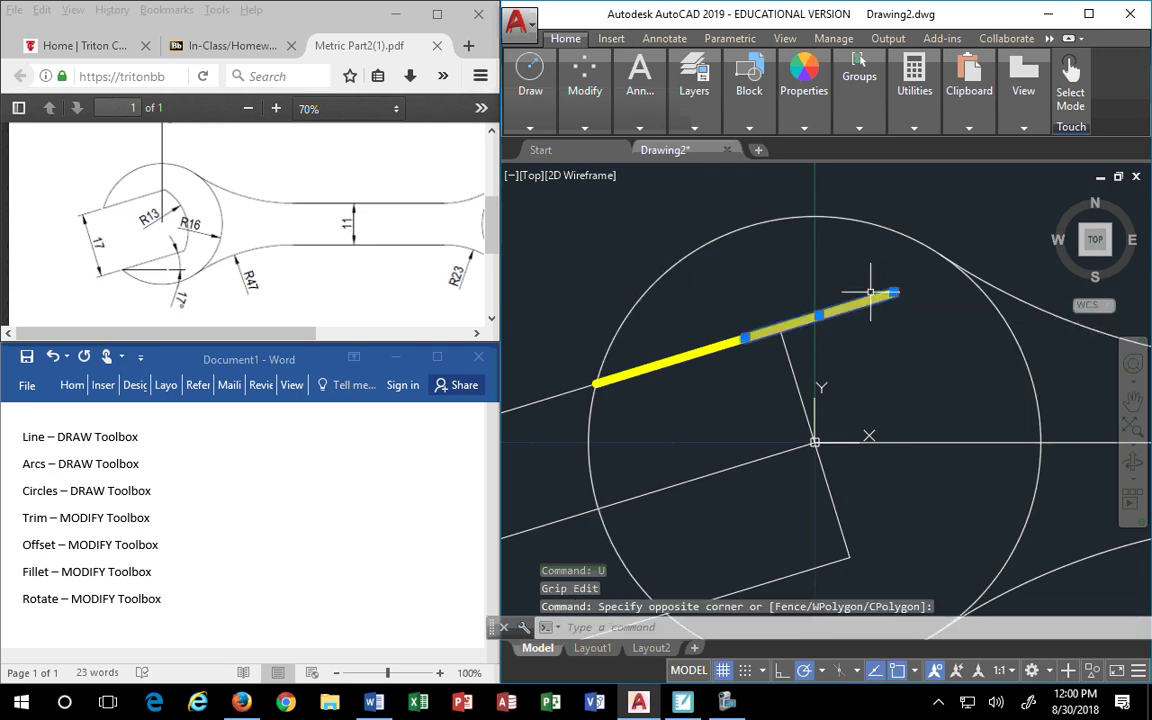
mouse_move(894, 294)
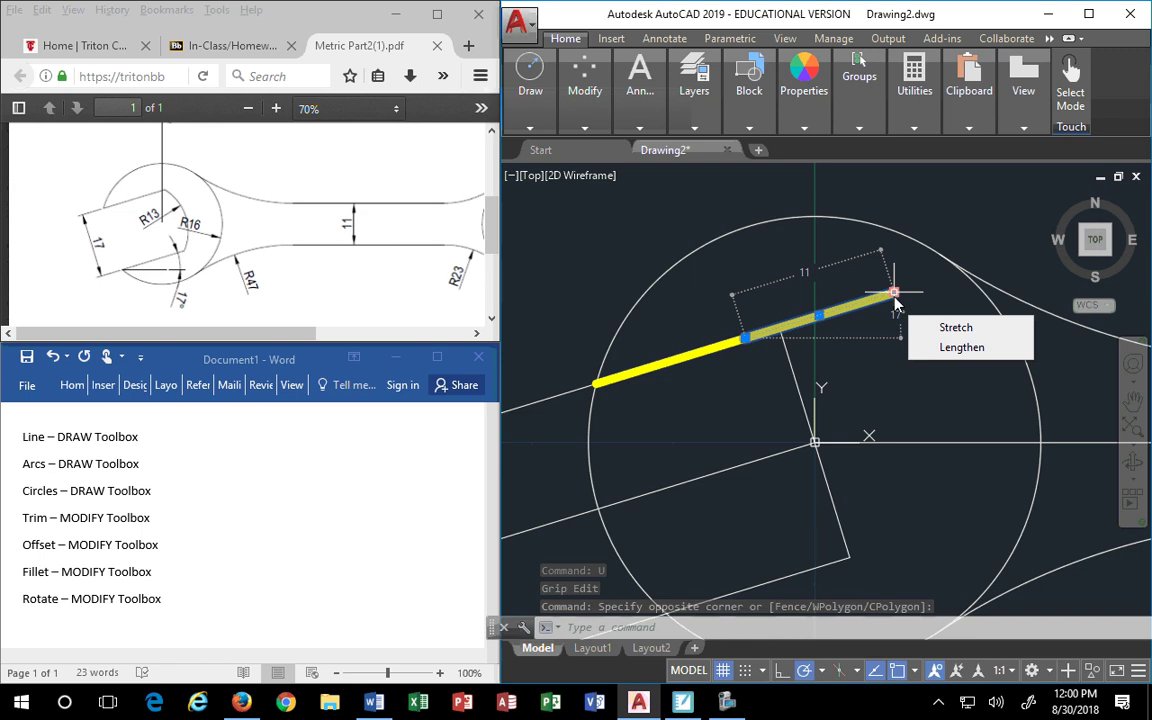
left_click(894, 294)
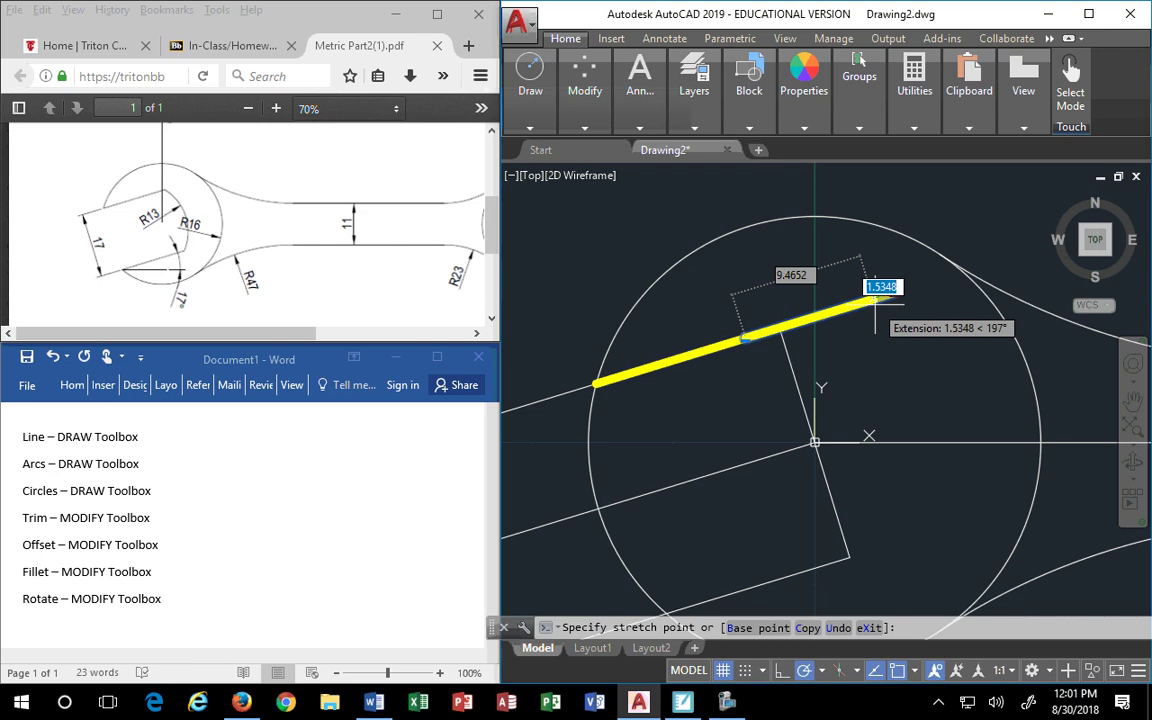
type("5.5")
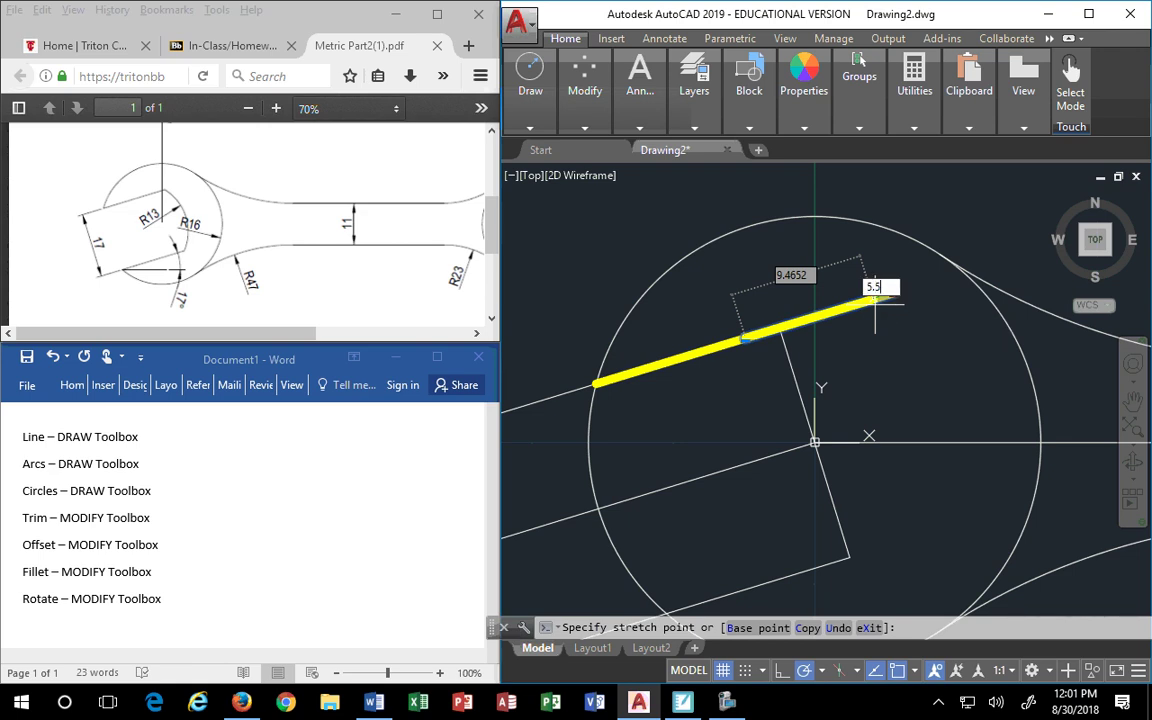
key("Return")
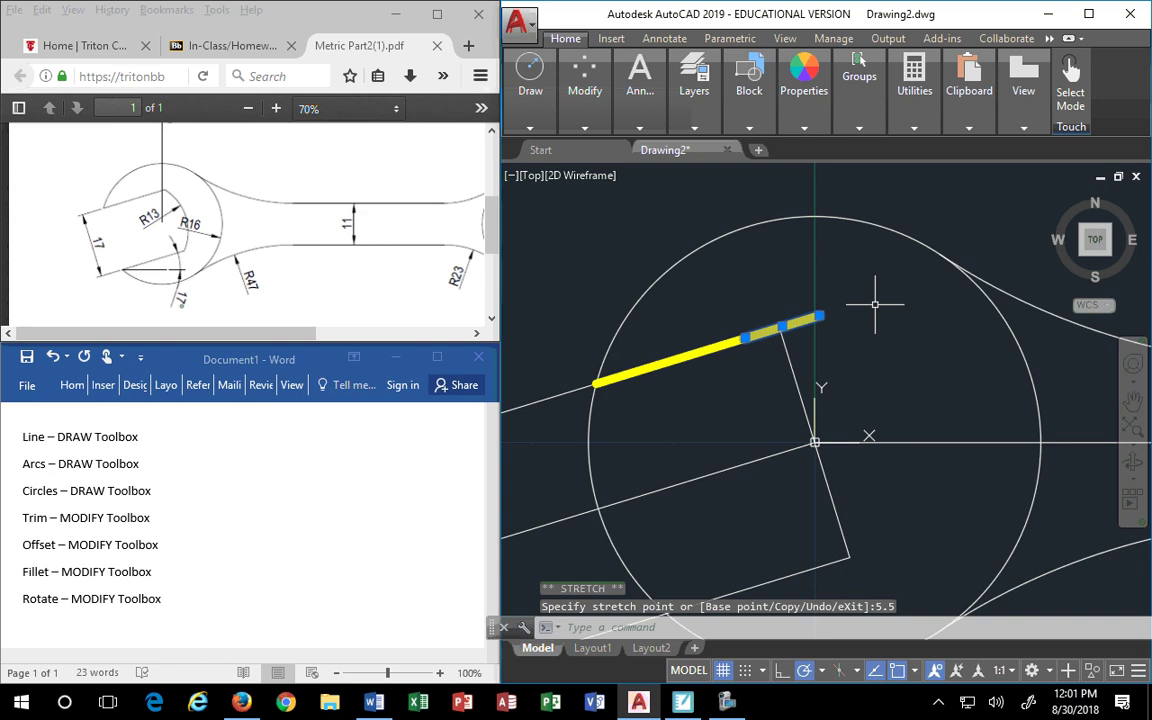
key("Escape")
key("Escape")
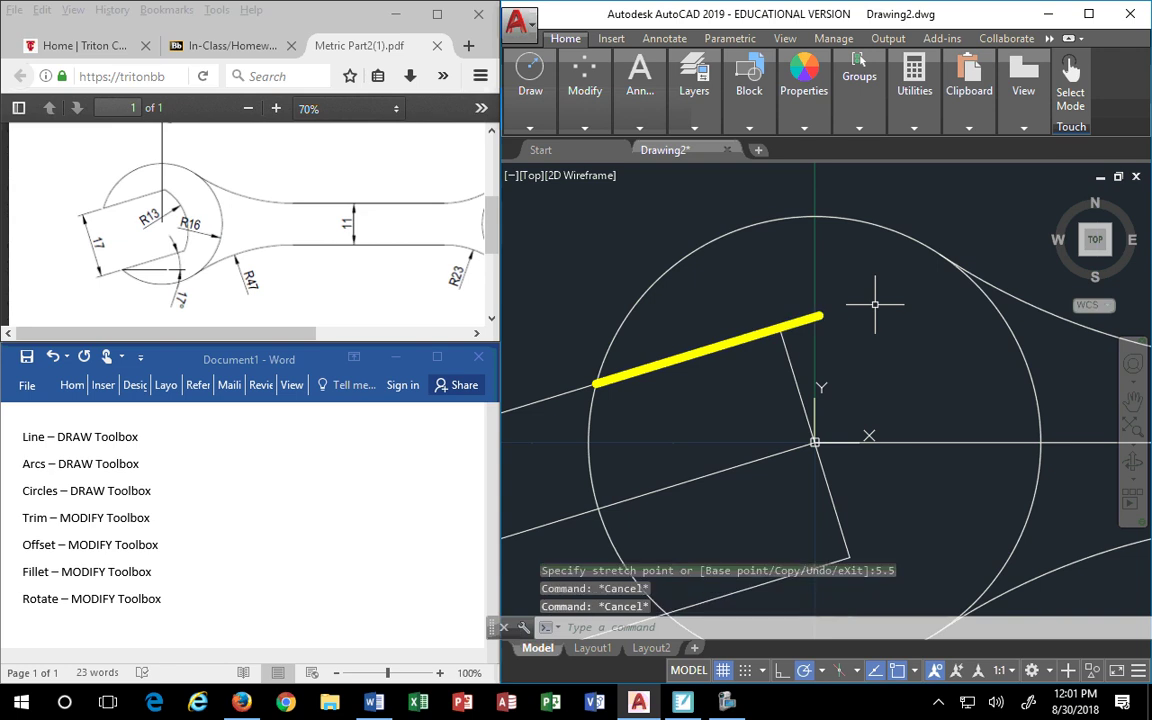
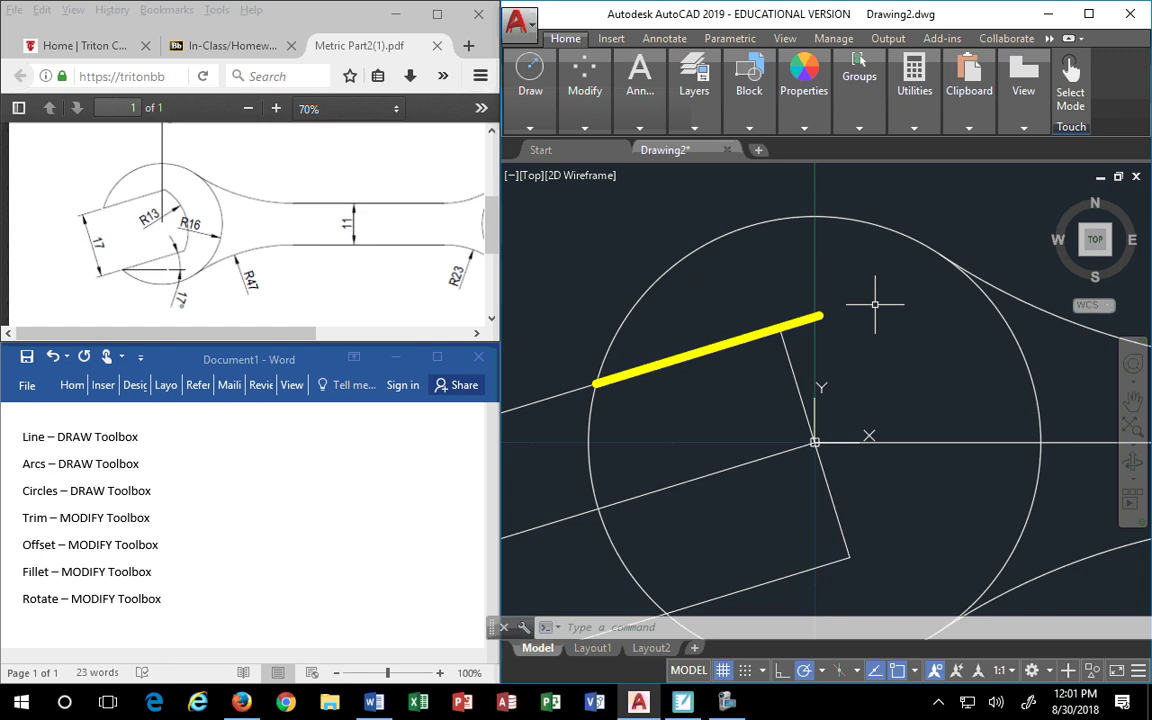
Zoom the Firefox reference PDF in and out to study the R13/R16 jaw dimensions, settling at 100%.
left_click(160, 193)
scroll(160, 193, "up", 6, "ctrl")
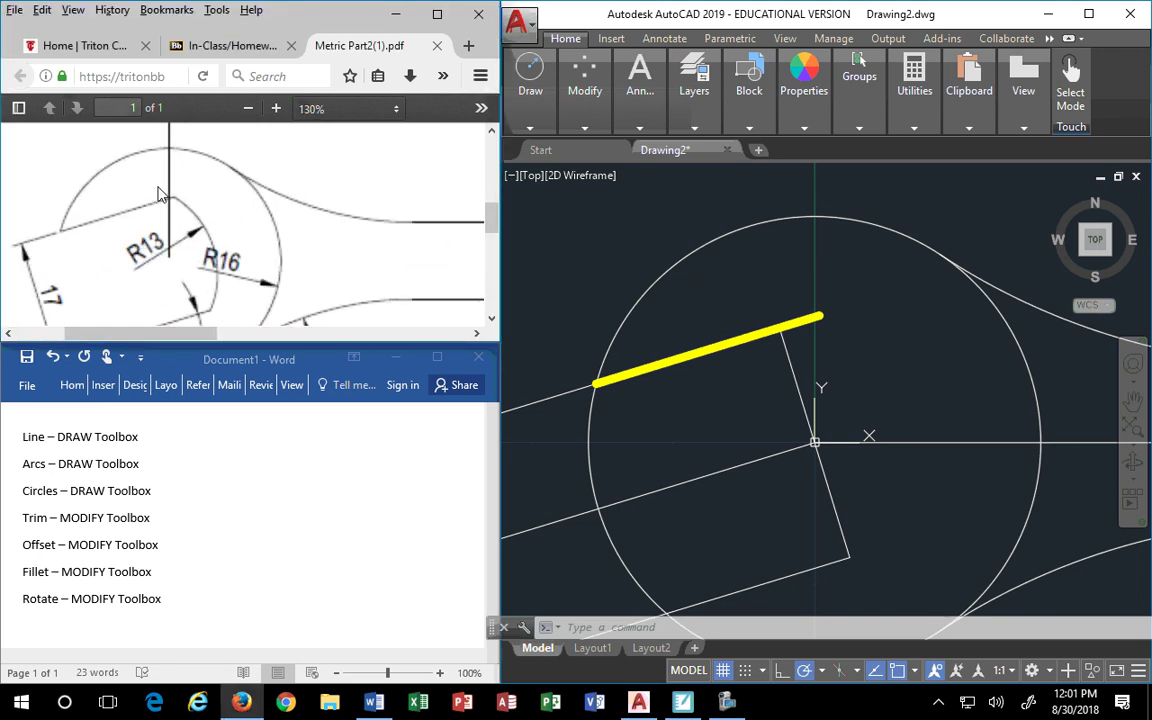
scroll(162, 194, "up", 4, "ctrl")
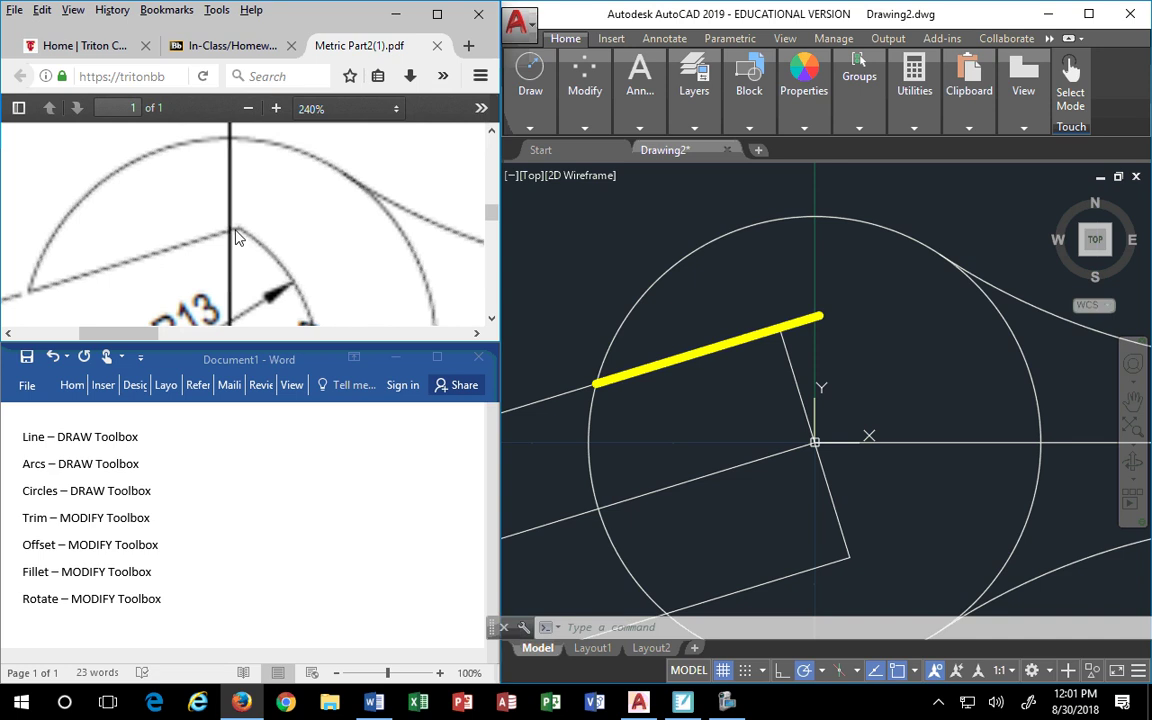
scroll(236, 236, "down", 6, "ctrl")
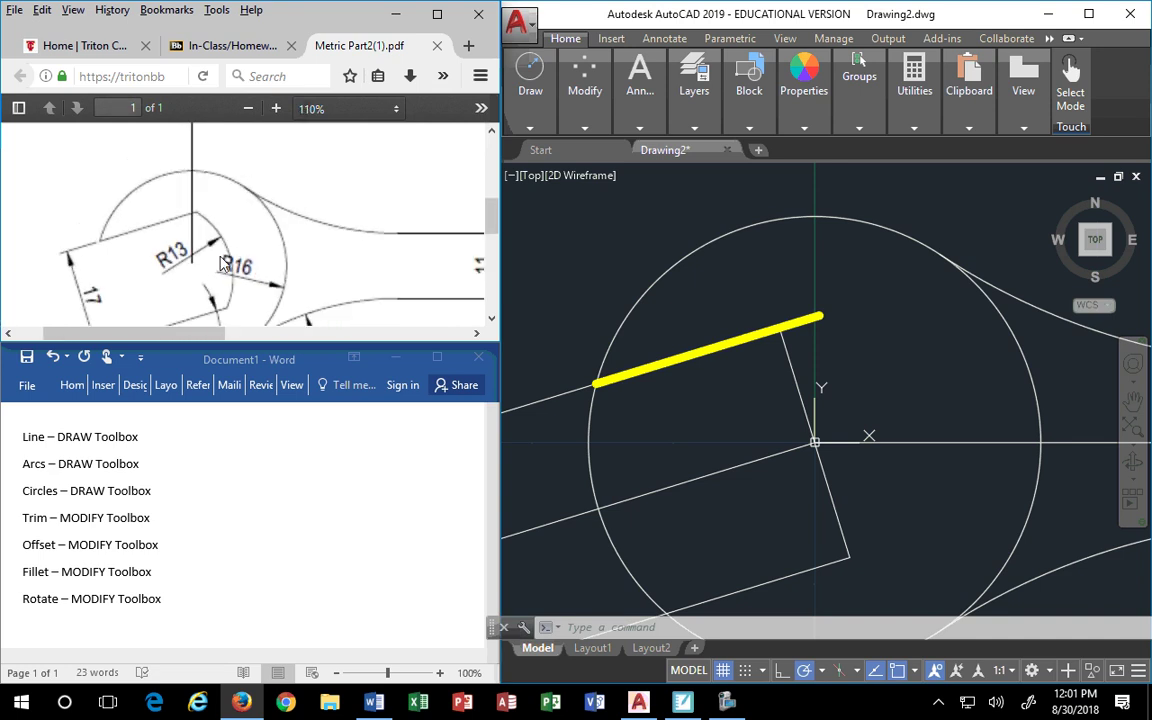
scroll(224, 263, "up", 1, "ctrl")
scroll(221, 250, "up", 3)
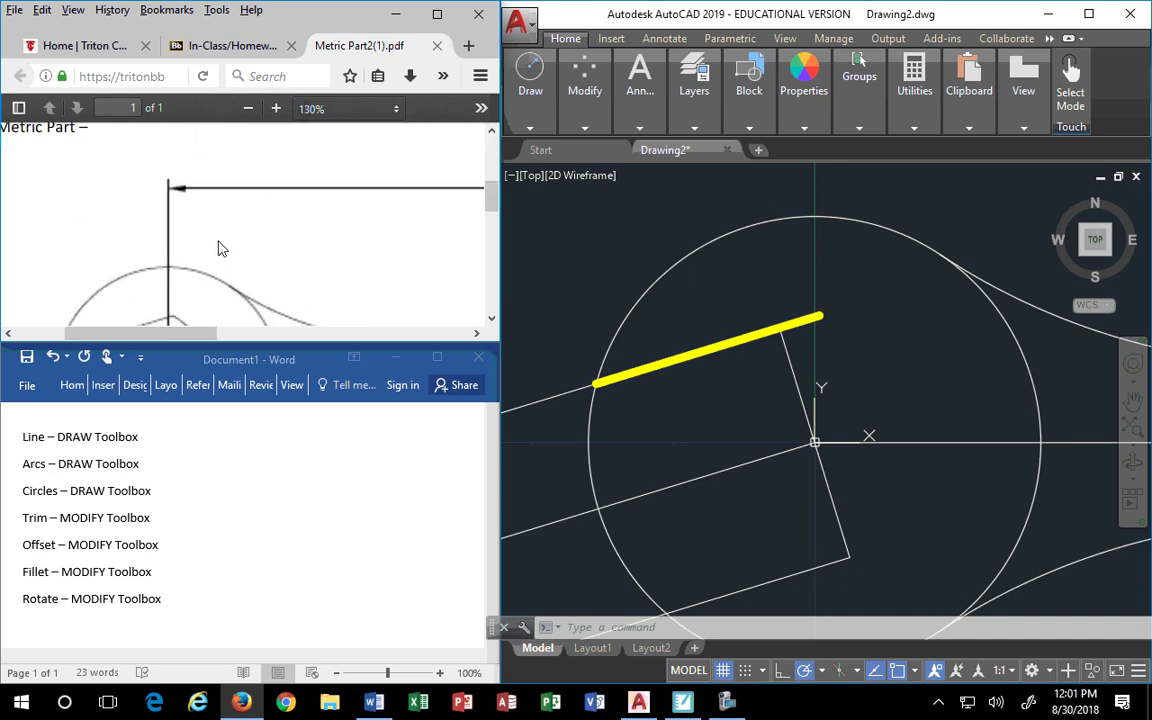
scroll(221, 249, "down", 3)
scroll(216, 250, "down", 1, "ctrl")
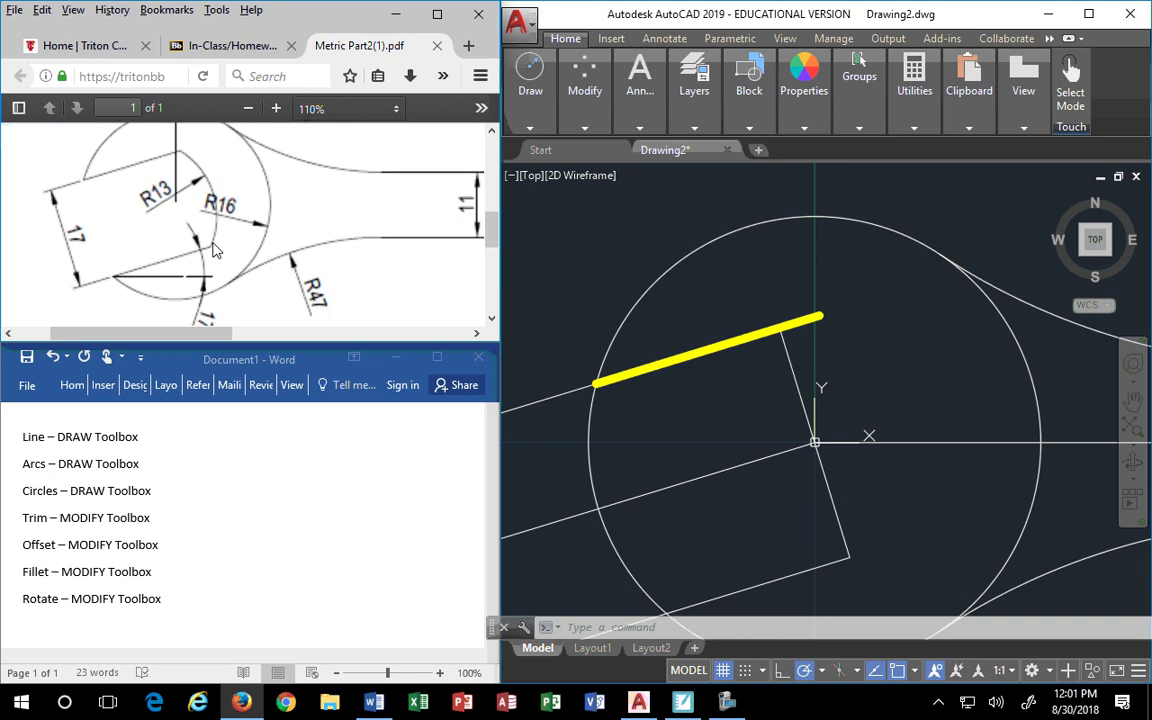
scroll(216, 250, "down", 1, "ctrl")
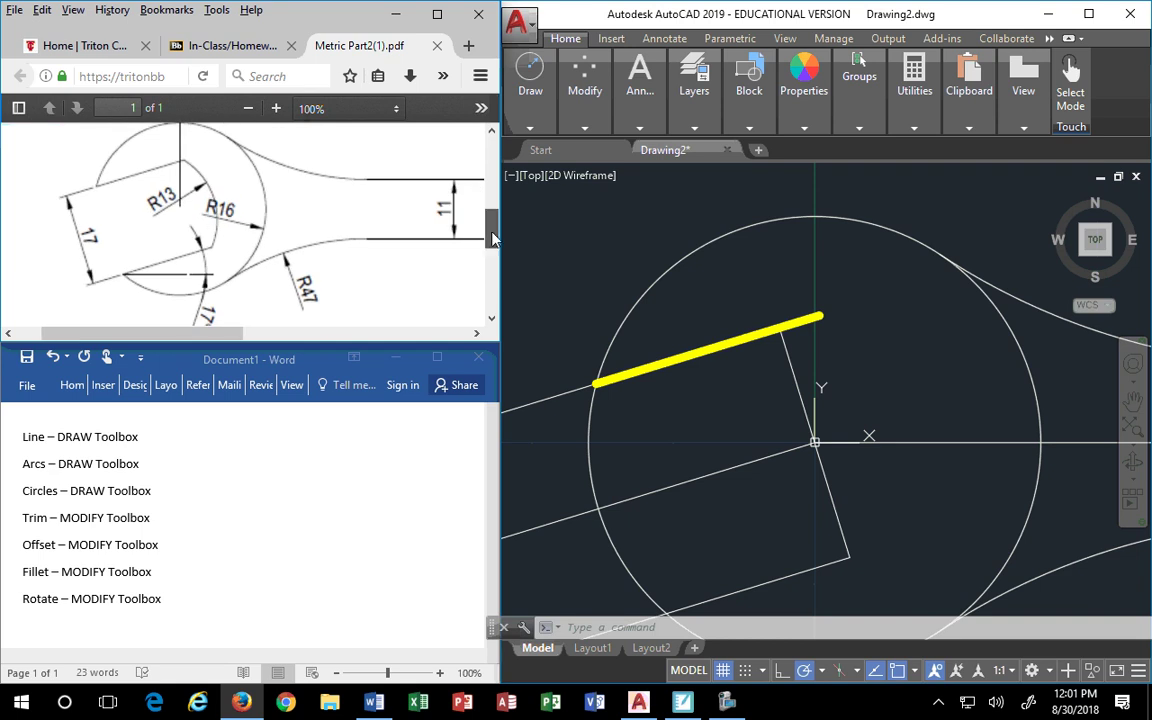
left_click_drag(492, 237, 492, 231)
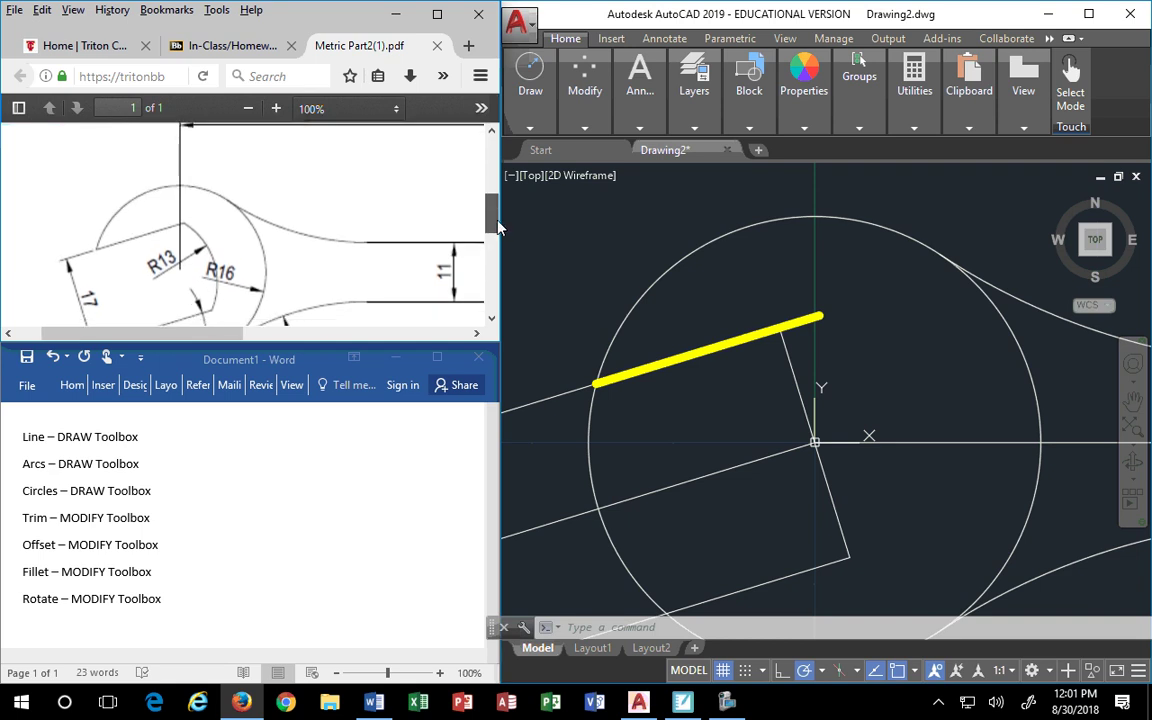
Below 'Rotate – MODIFY Toolbox' in Word, add a new line reading 'Move – MODIFY Toolbox'.
left_click(800, 378)
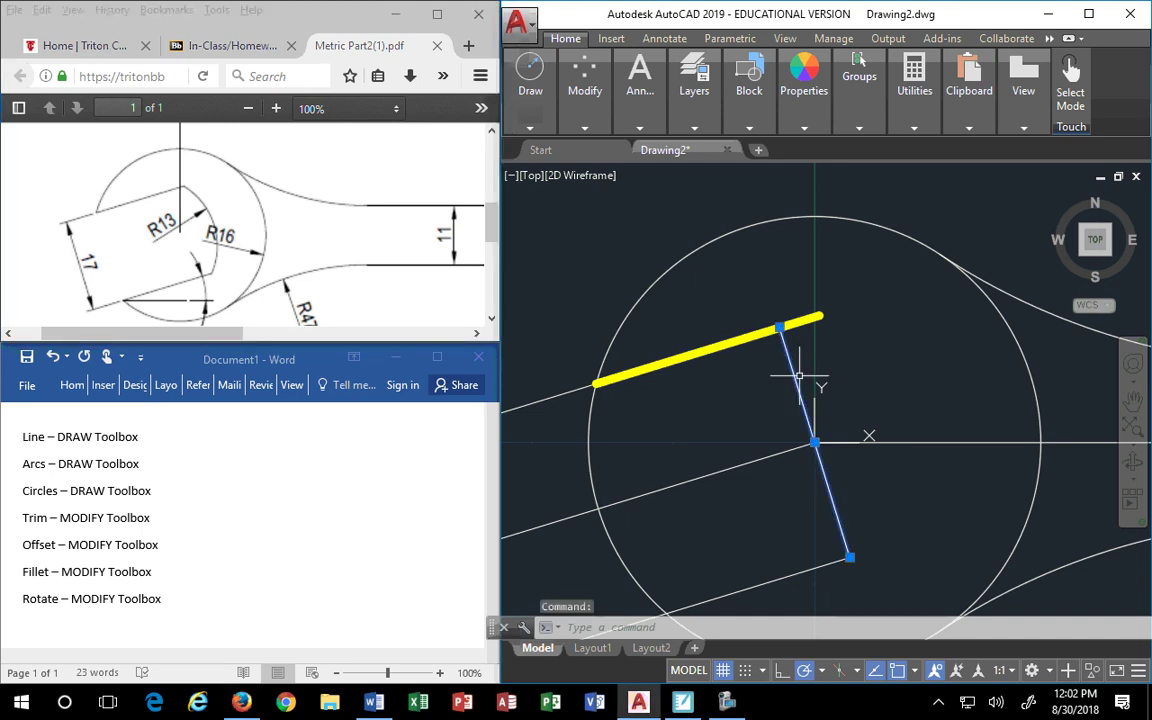
key("Escape")
key("Escape")
left_click(185, 594)
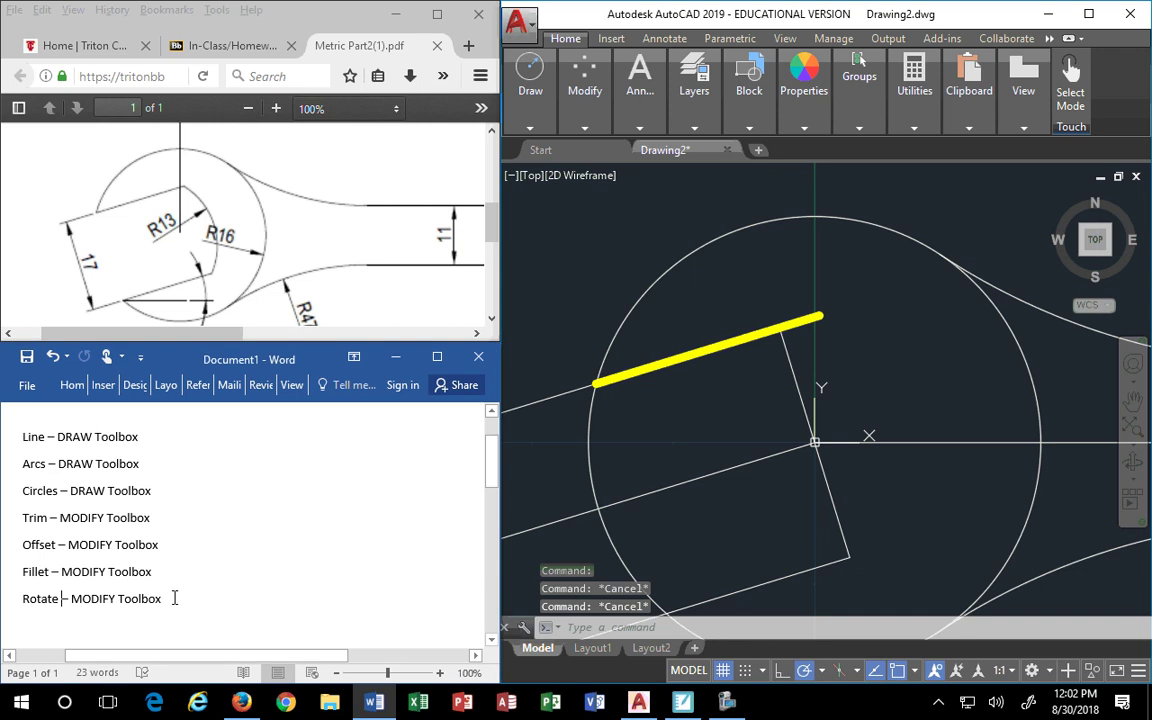
key("Return")
type("Move -")
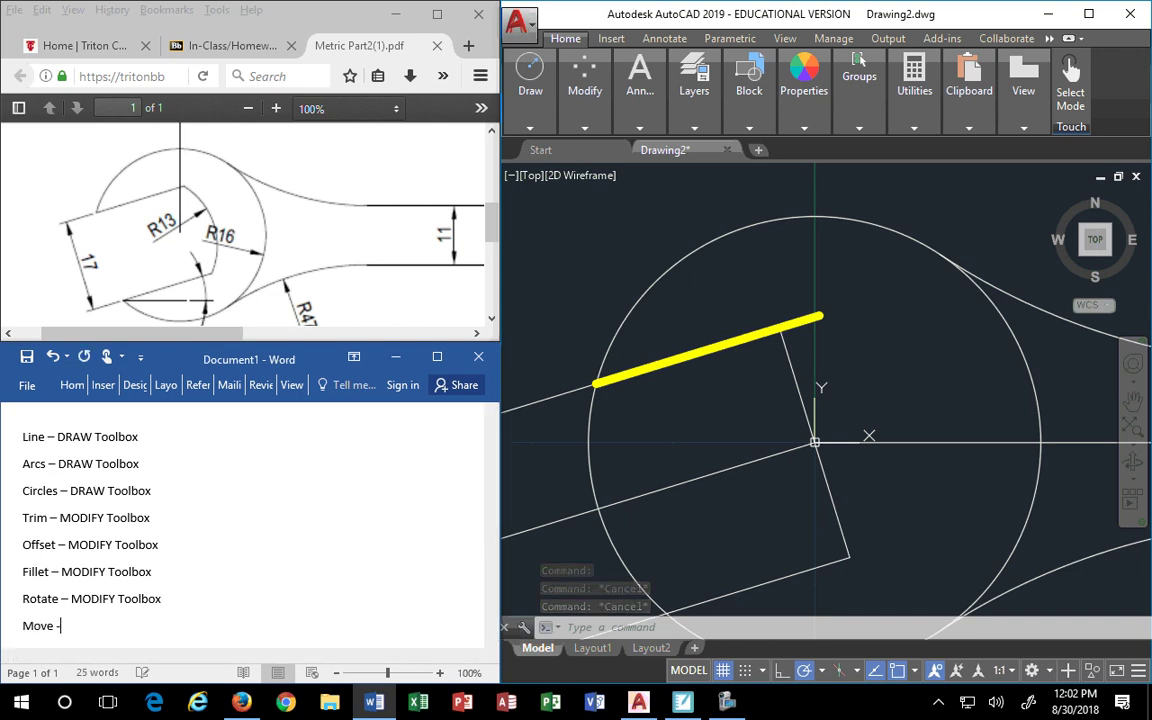
type("– MODIFY Toolbox")
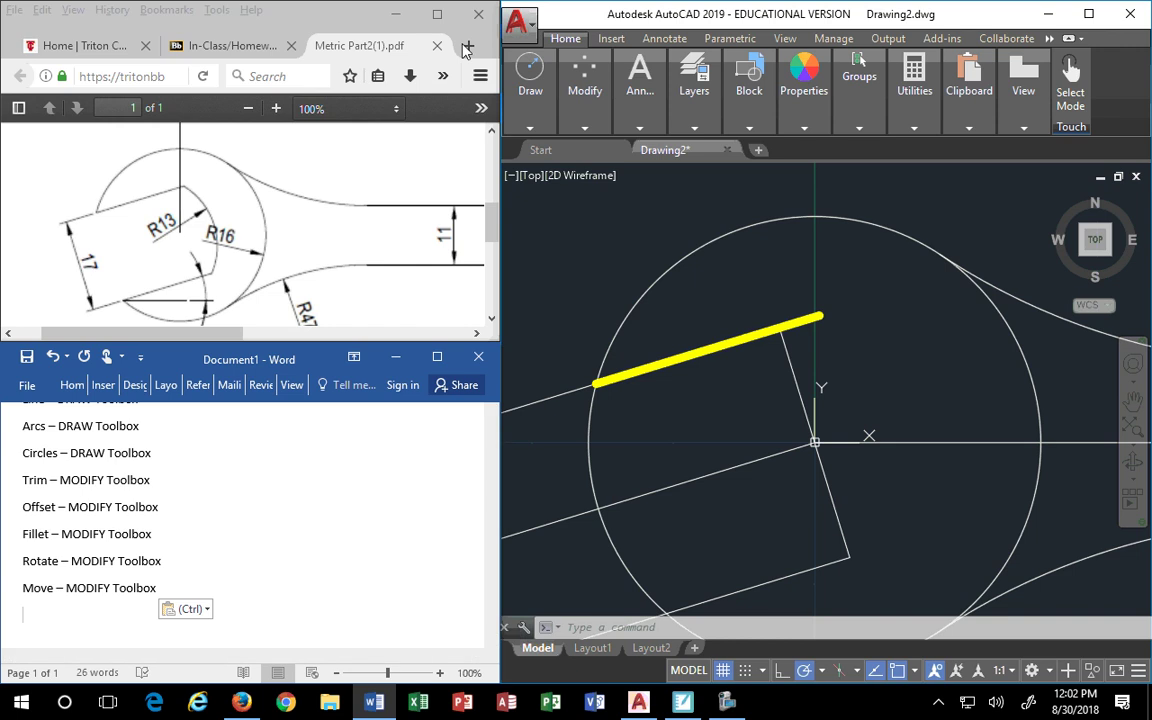
left_click(585, 105)
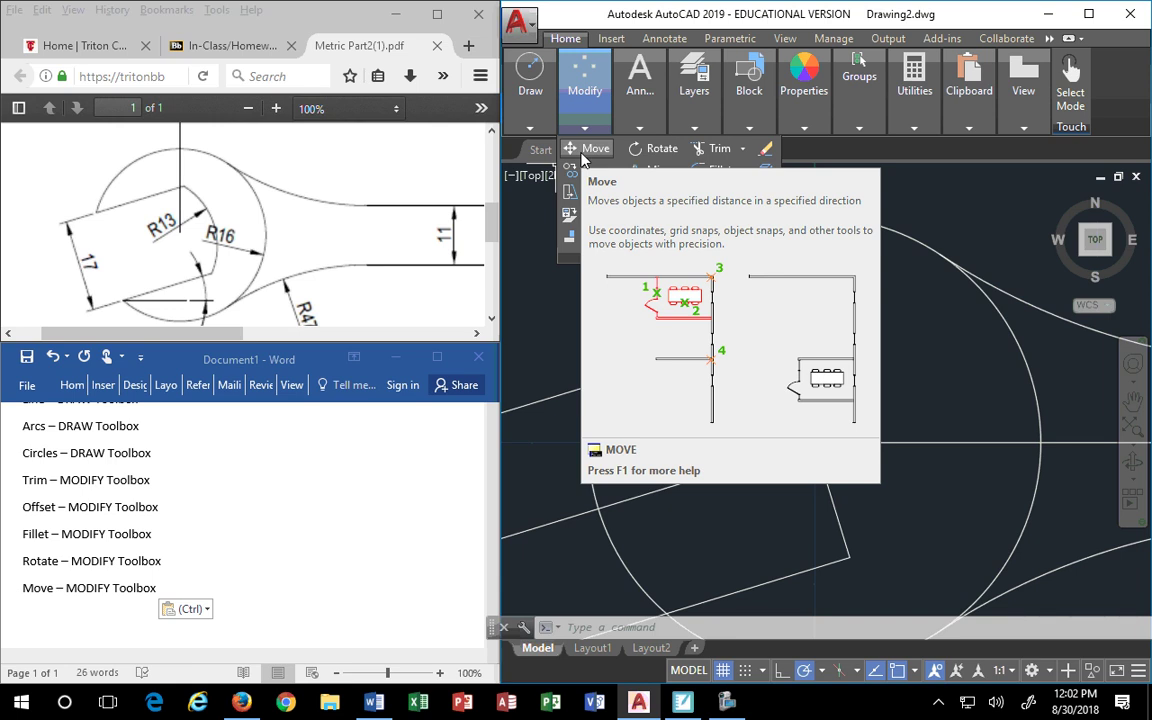
Move the slanted jaw line from its top endpoint onto the yellow line's end.
left_click(584, 155)
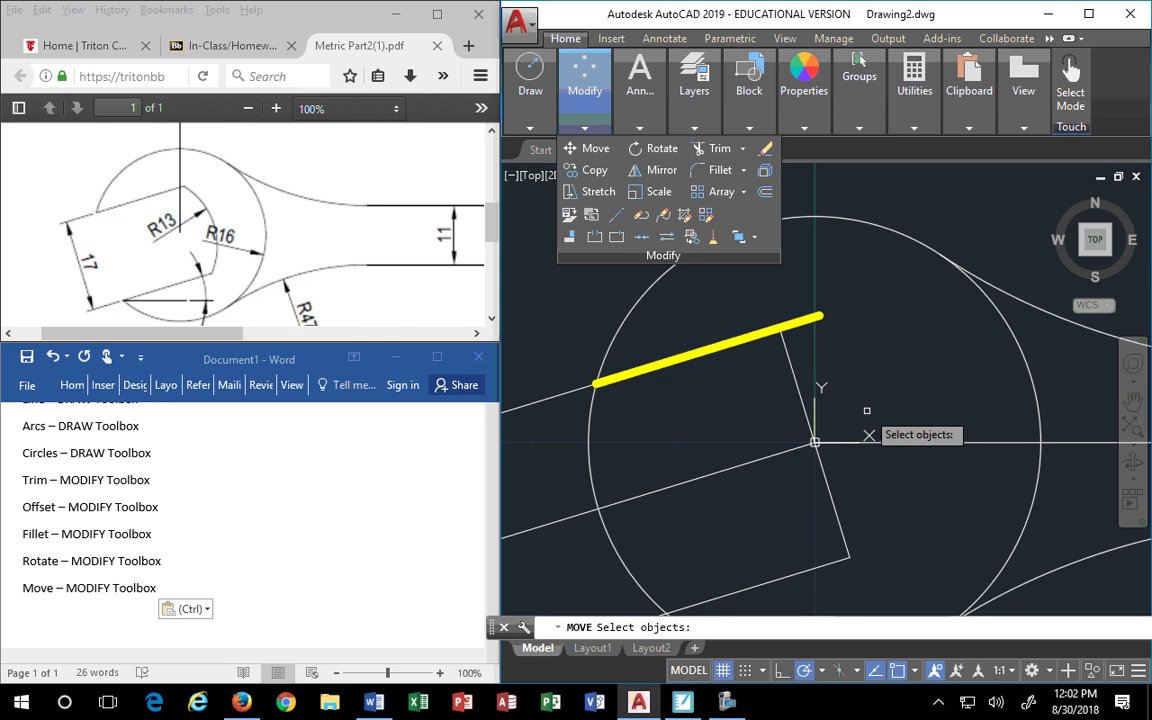
left_click(792, 366)
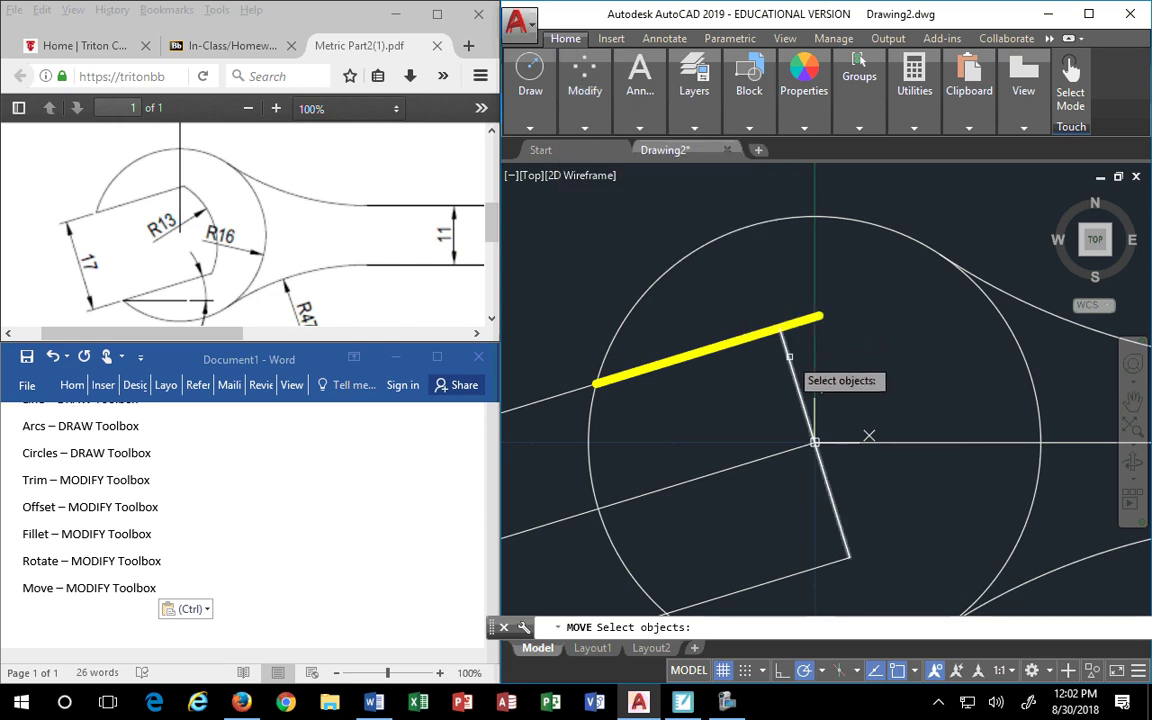
key("Return")
left_click(780, 329)
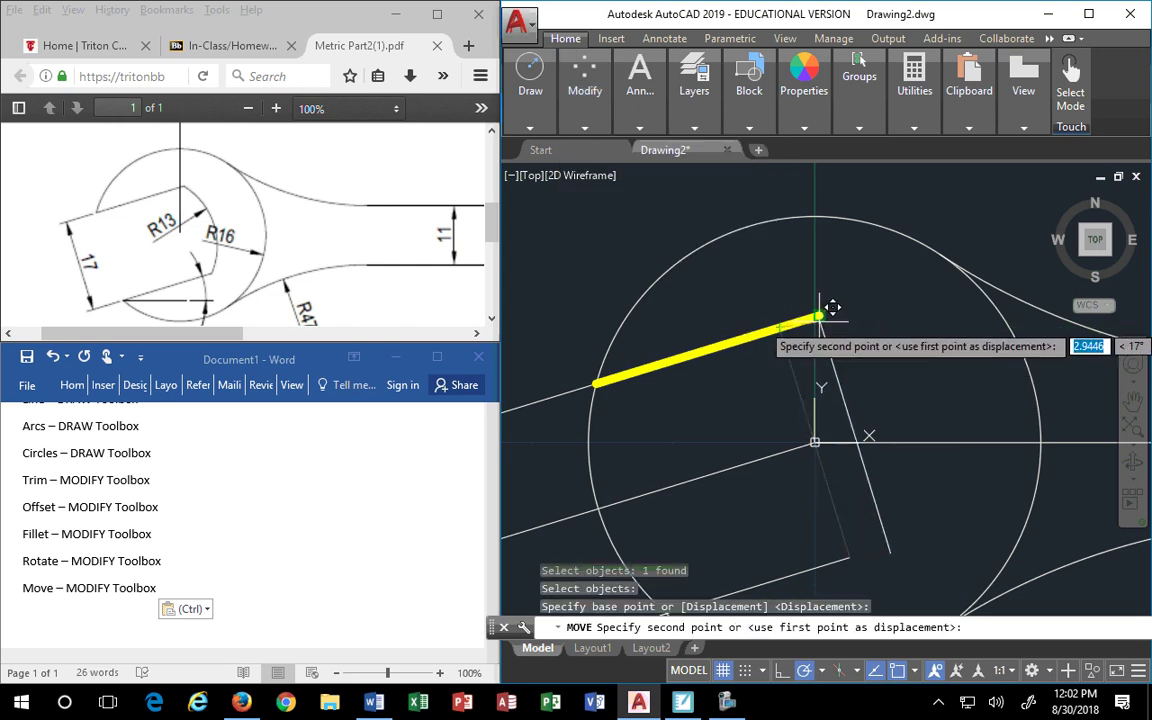
left_click(820, 318)
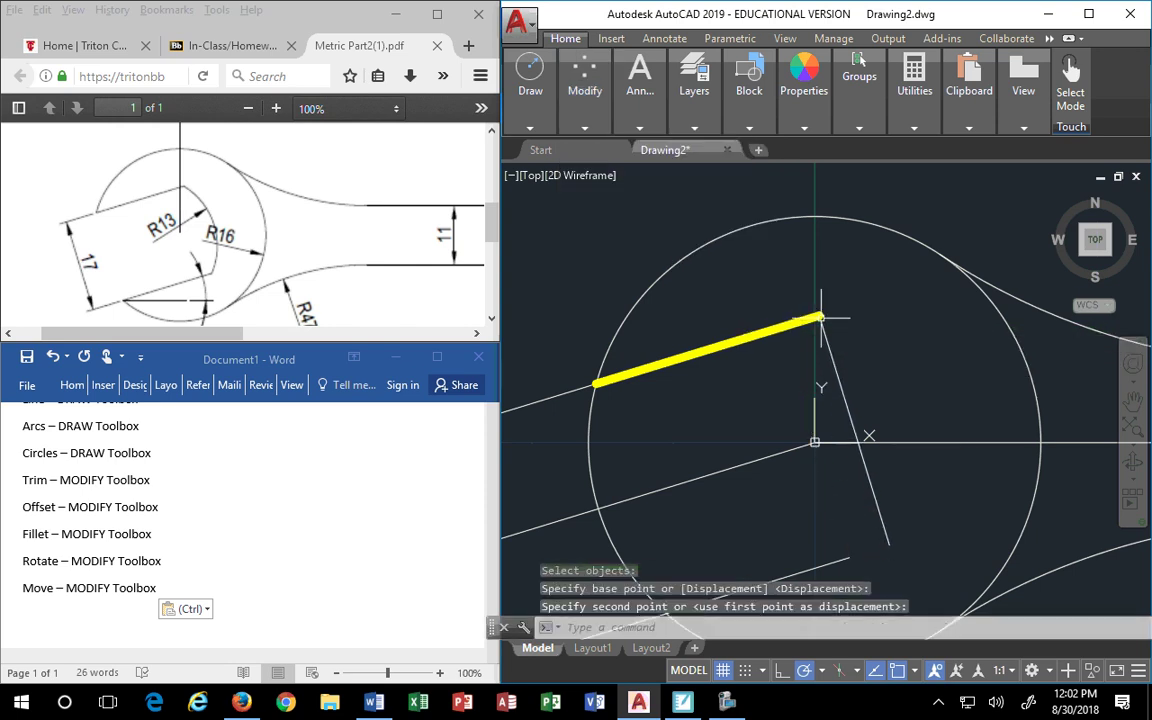
Grip-stretch the short lower line's endpoint out to the slanted line's corner.
left_click(839, 560)
left_click(849, 556)
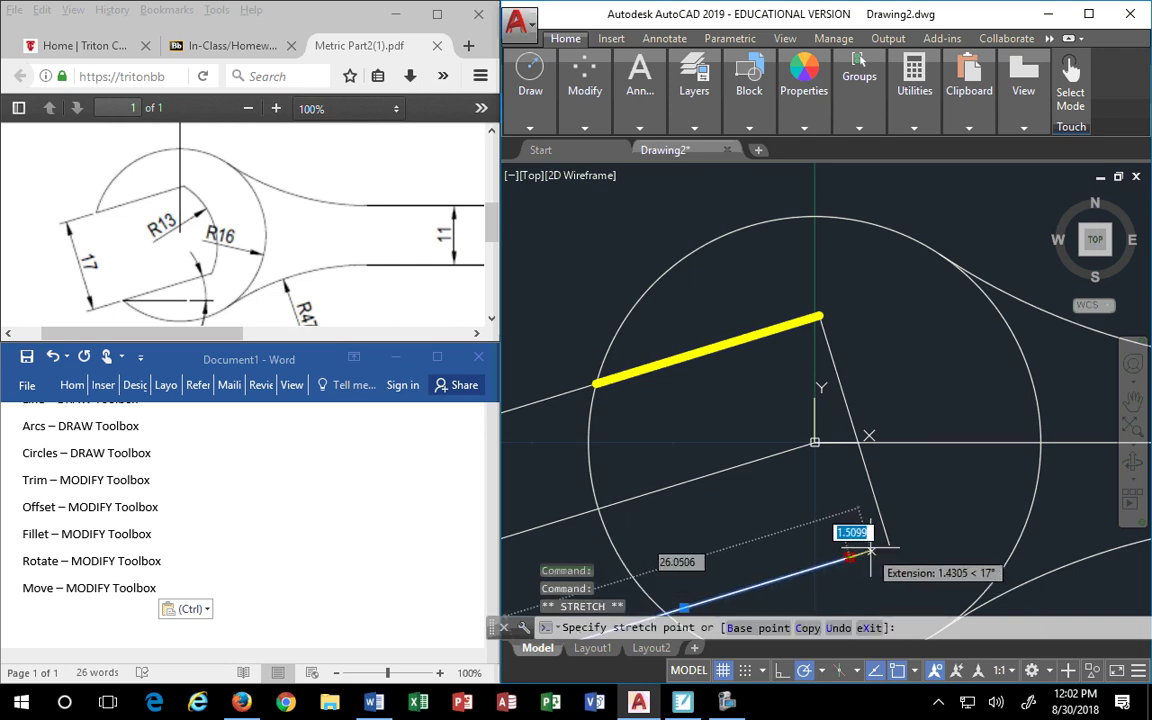
left_click(889, 545)
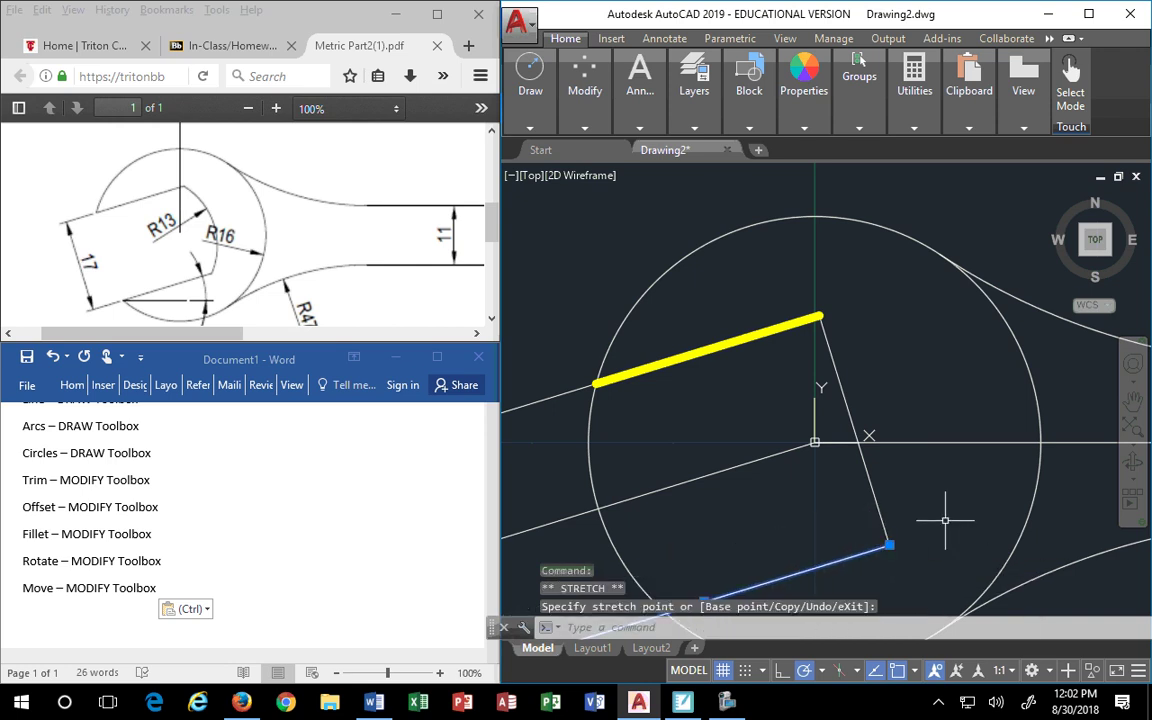
key("Escape")
key("Escape")
Window-select the yellow line across the jaw circle.
left_click(559, 243)
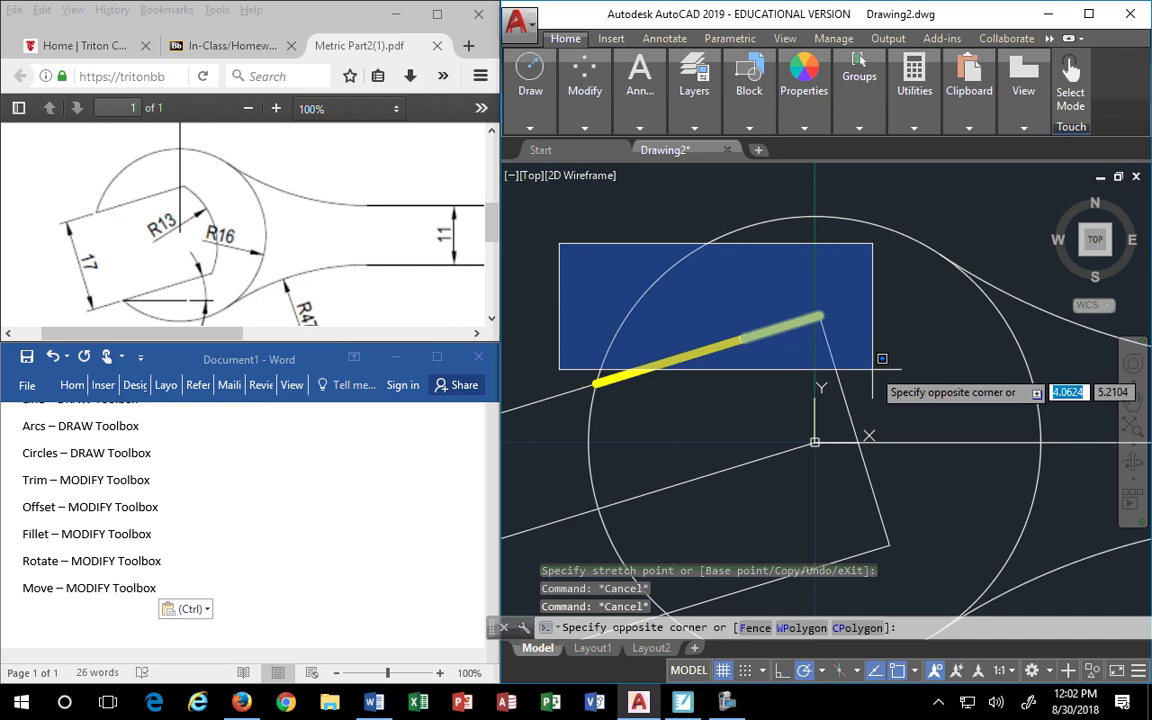
left_click(870, 400)
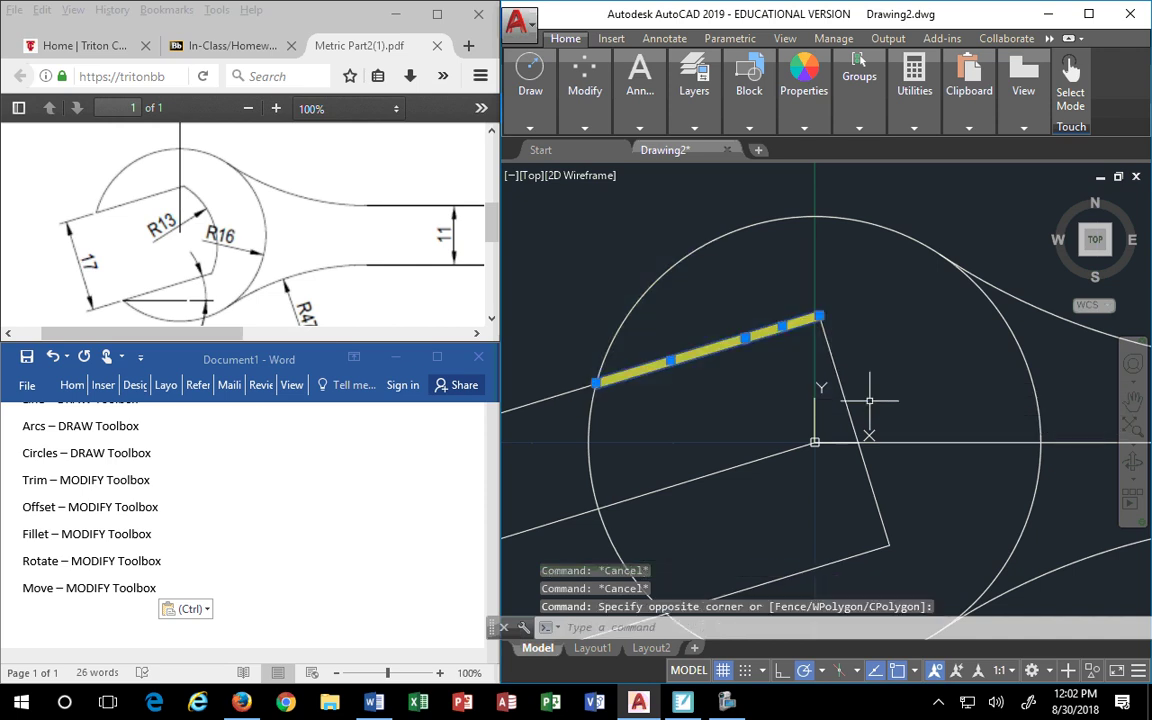
key("Escape")
key("Escape")
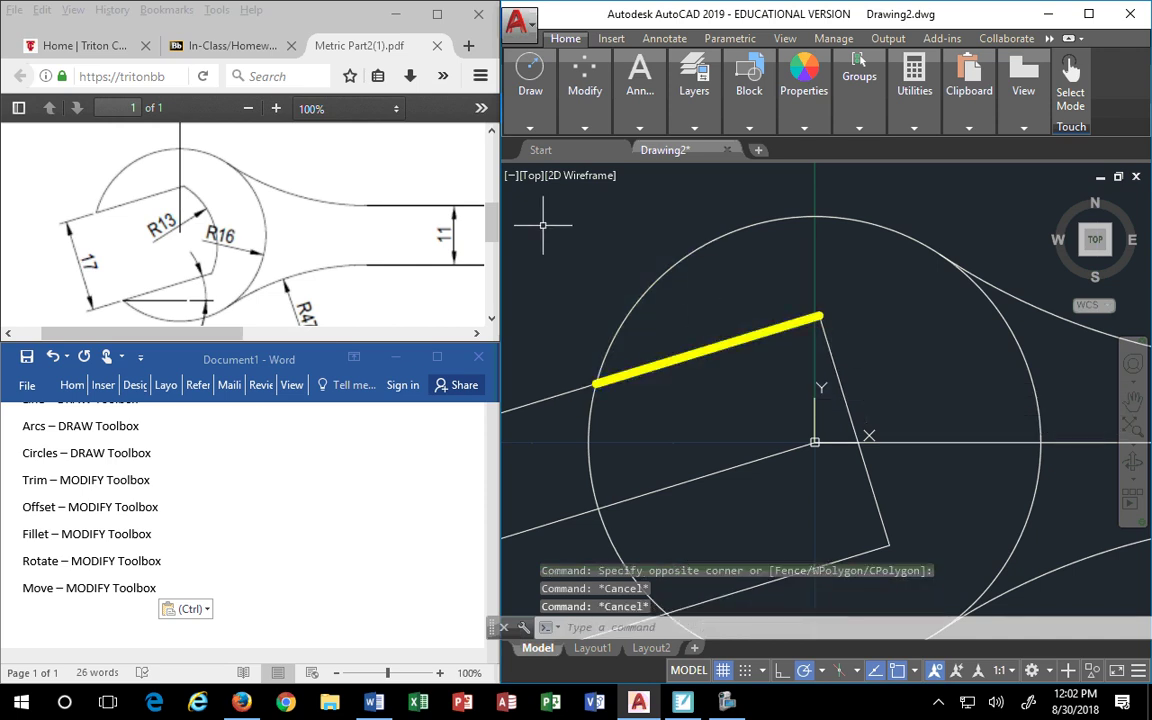
left_click(543, 219)
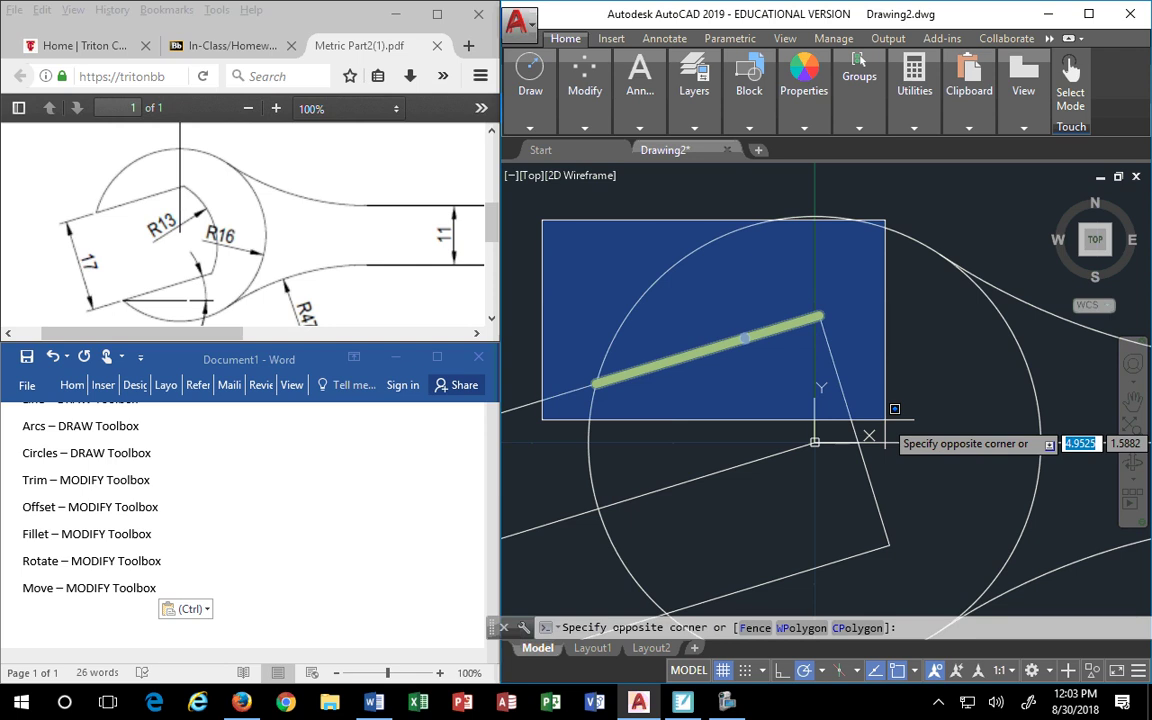
Window-select the thick yellow jaw line (two objects) and erase it with Delete.
key("Escape")
key("Escape")
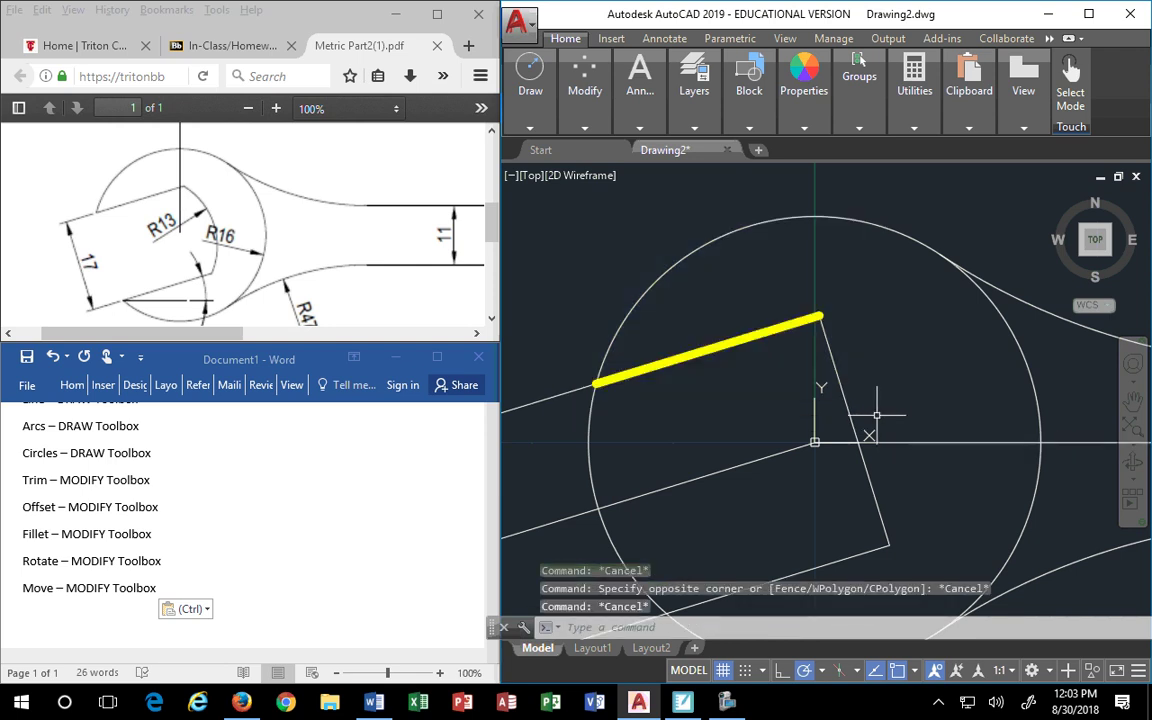
left_click(880, 412)
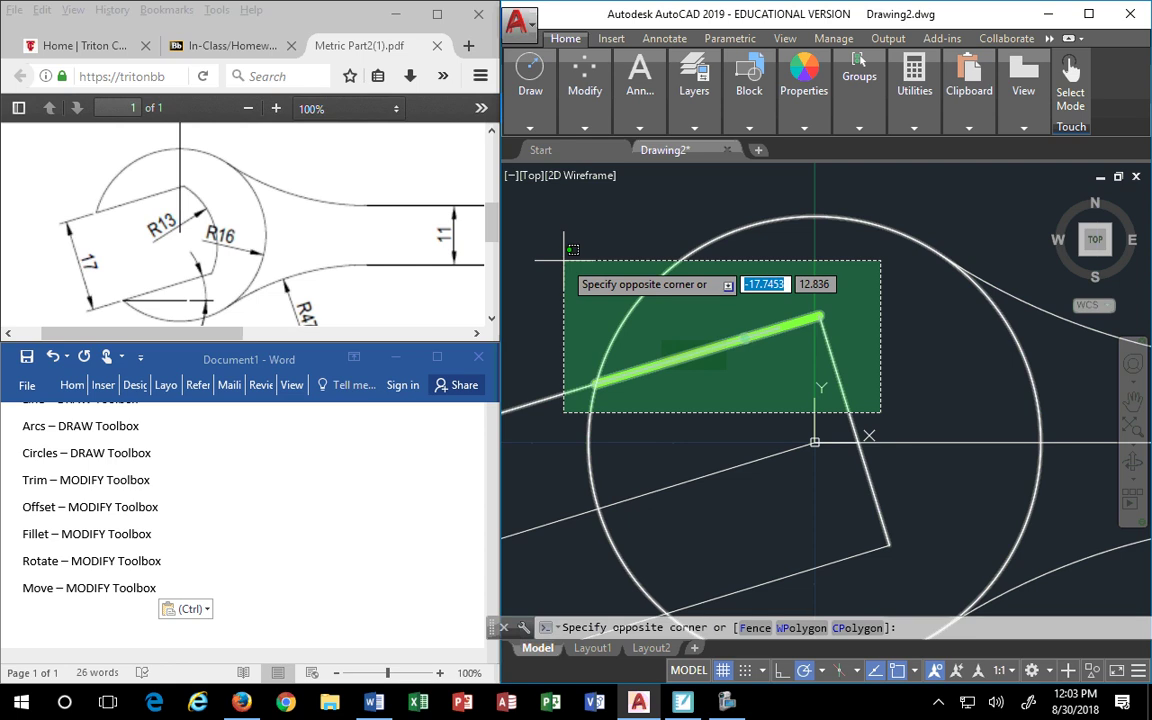
key("Escape")
key("Escape")
key("Escape")
left_click(545, 250)
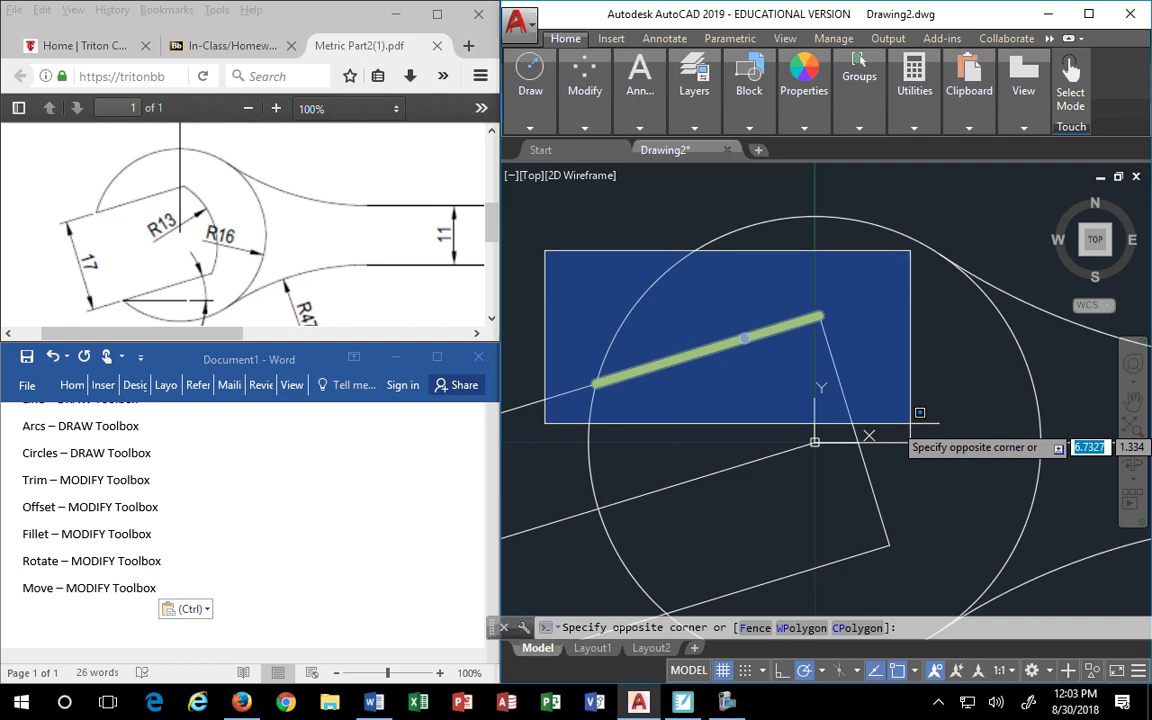
left_click(910, 423)
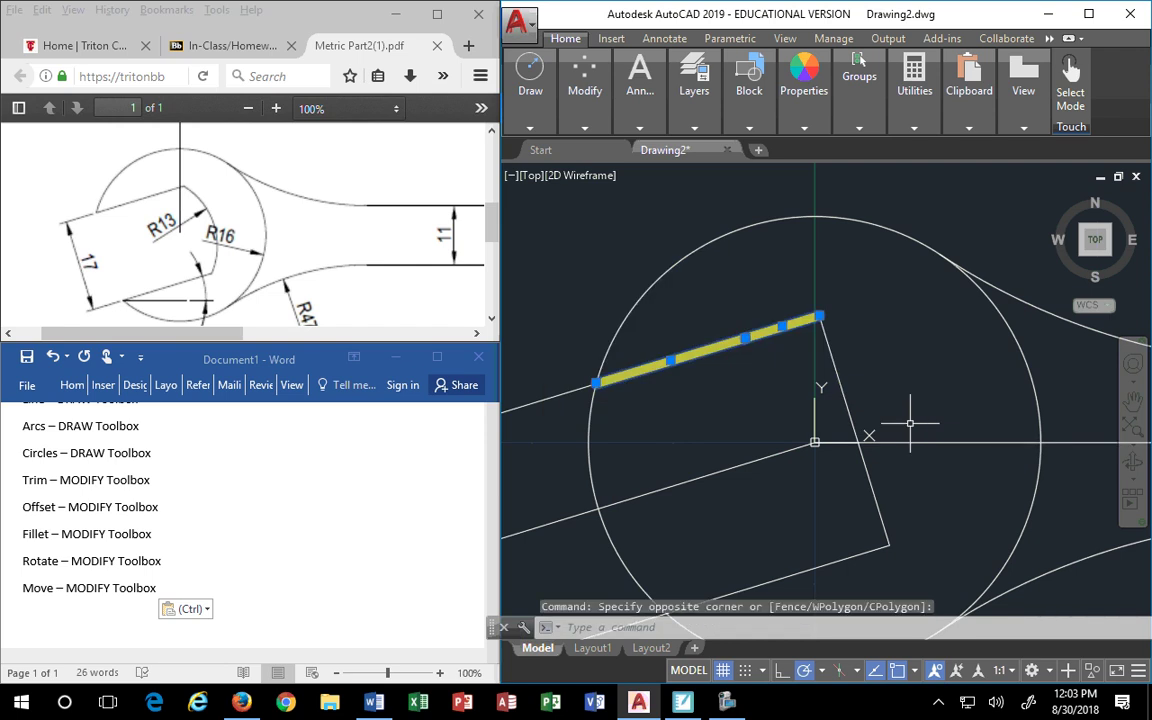
key("Delete")
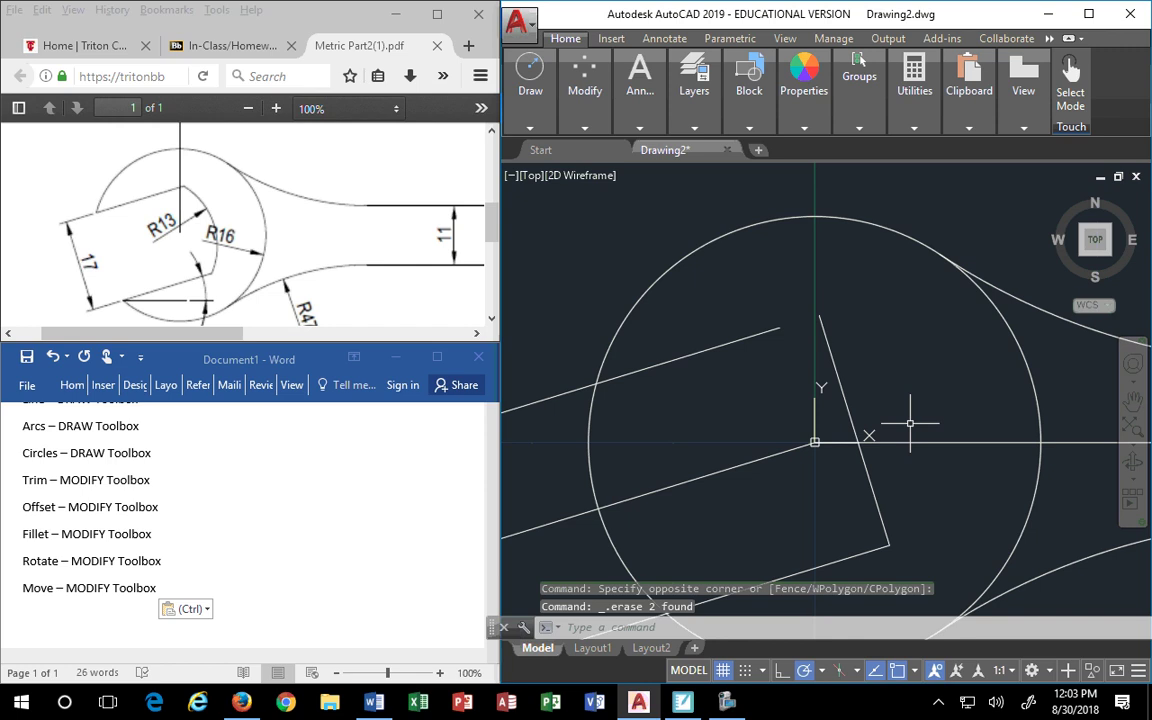
left_click(585, 128)
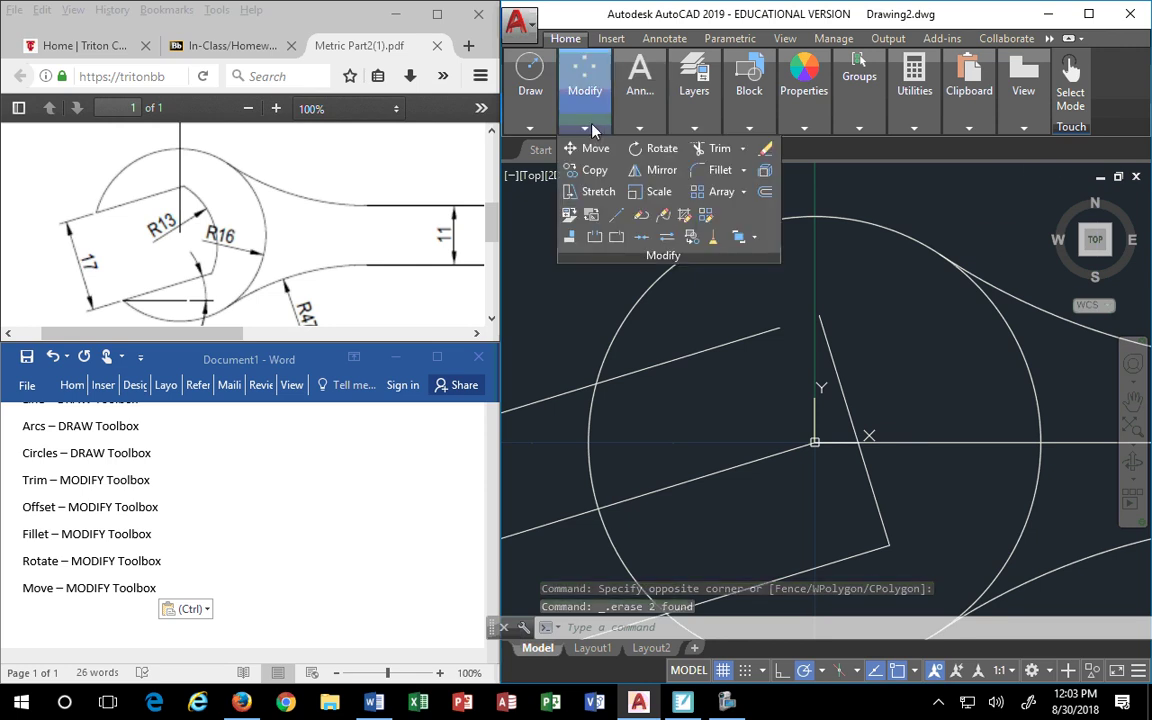
left_click(640, 128)
left_click(585, 100)
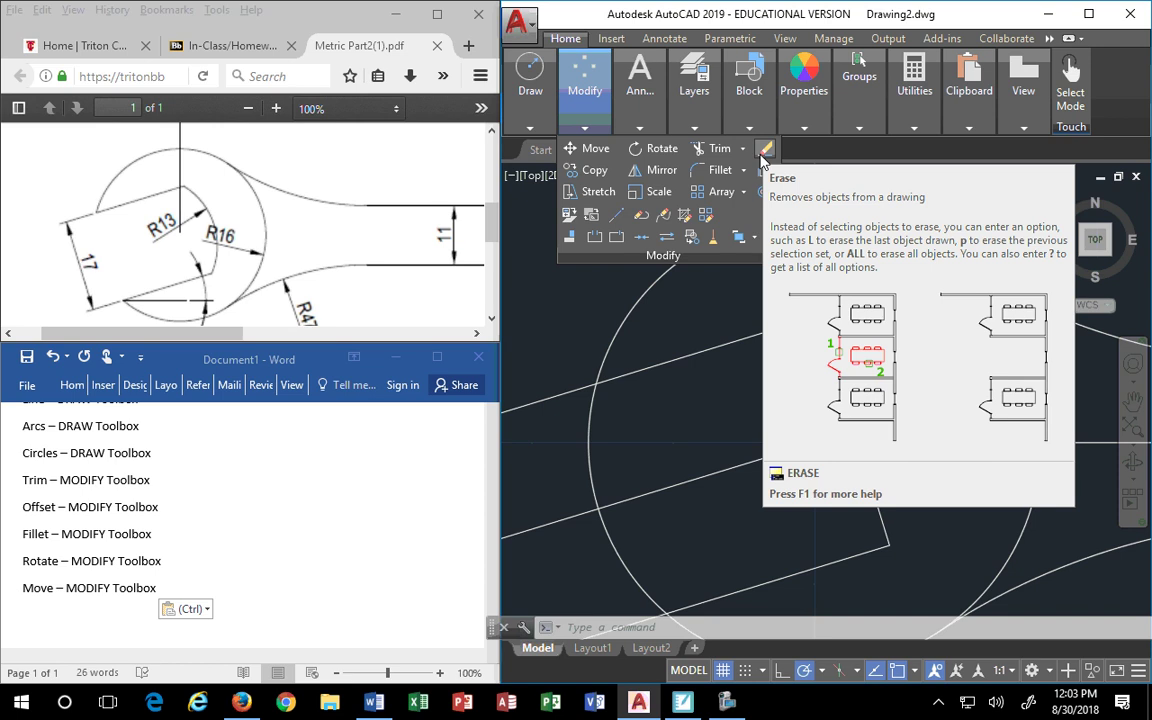
key("Escape")
key("Escape")
key("Escape")
left_click(519, 232)
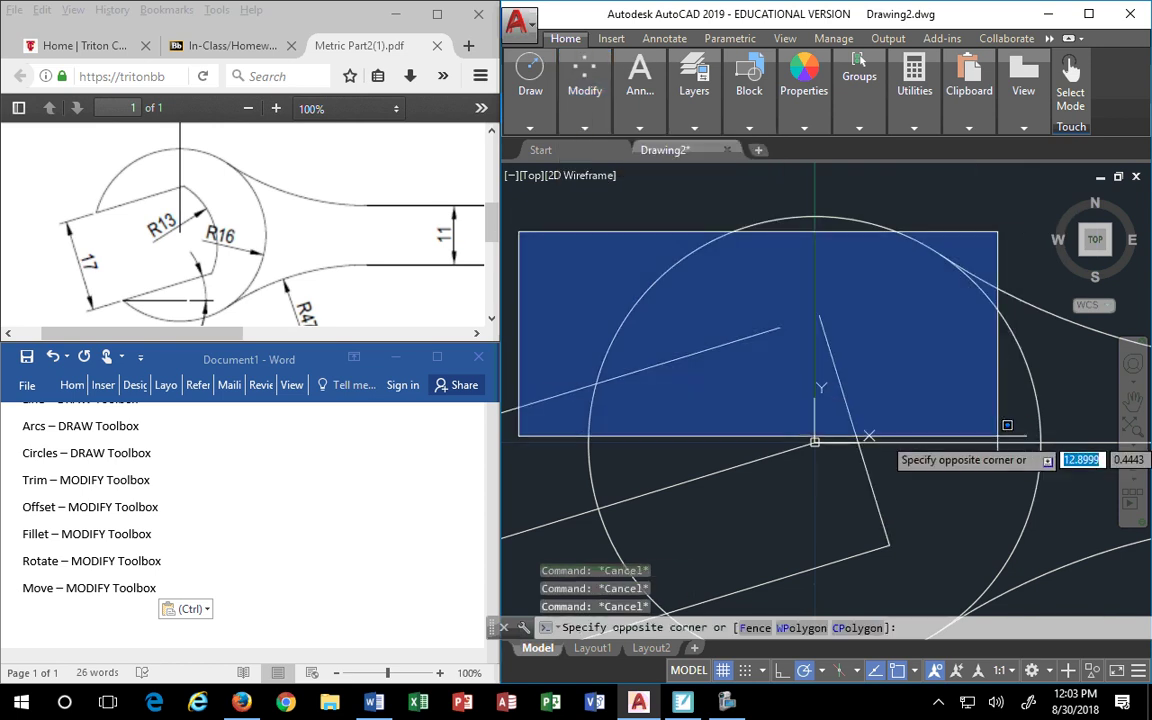
left_click(1007, 425)
left_click(880, 365)
left_click(579, 248)
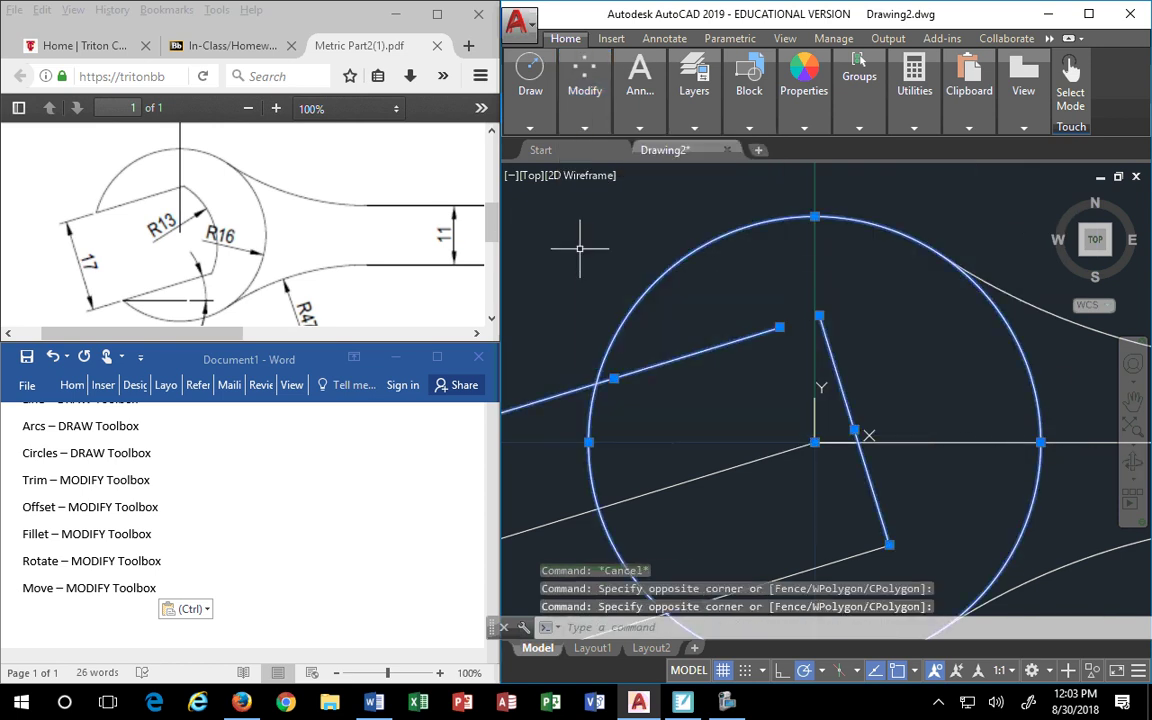
key("Escape")
key("Escape")
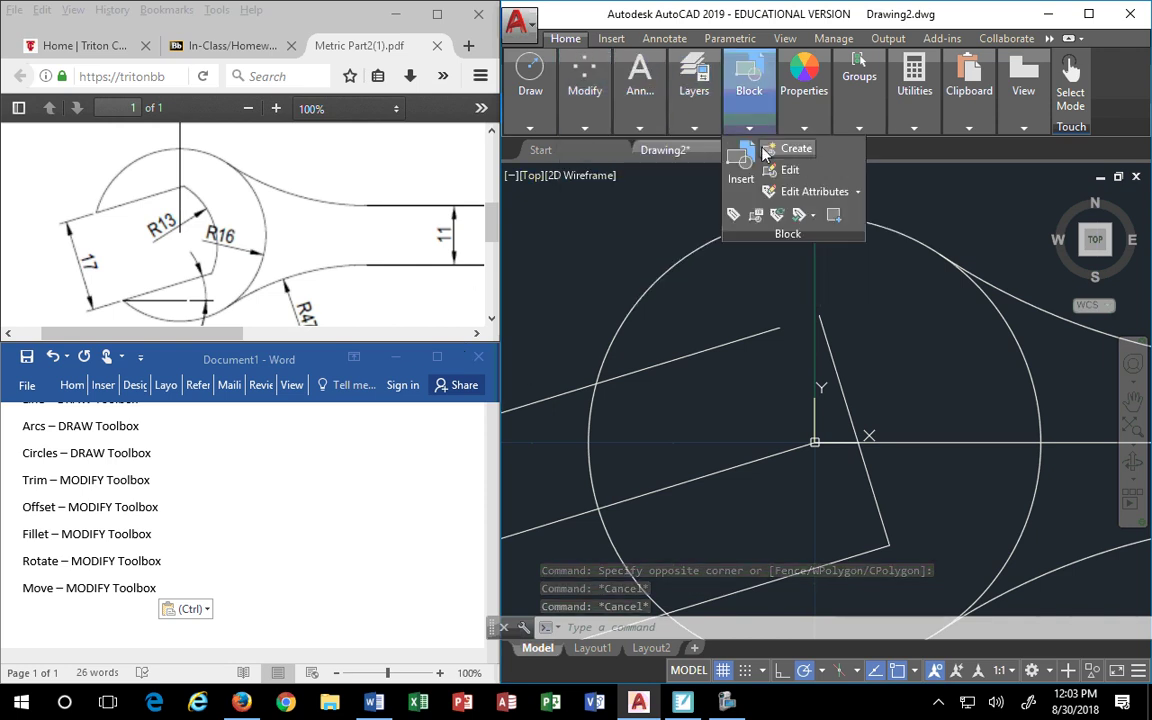
mouse_move(585, 95)
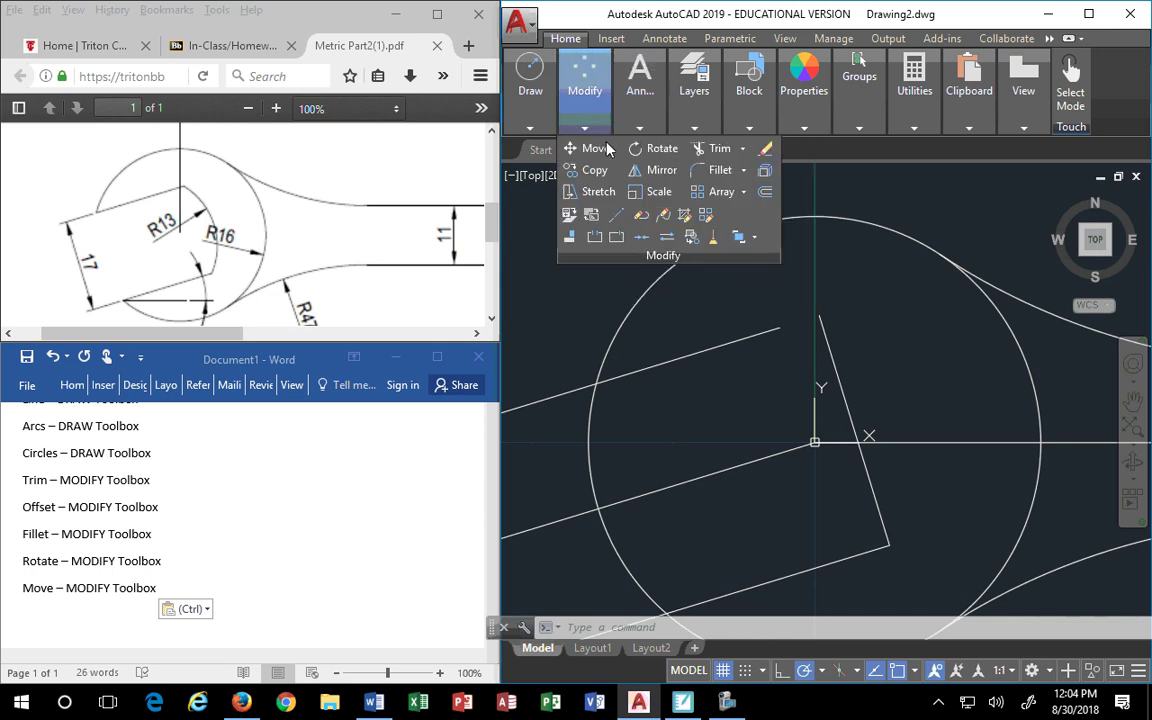
mouse_move(645, 125)
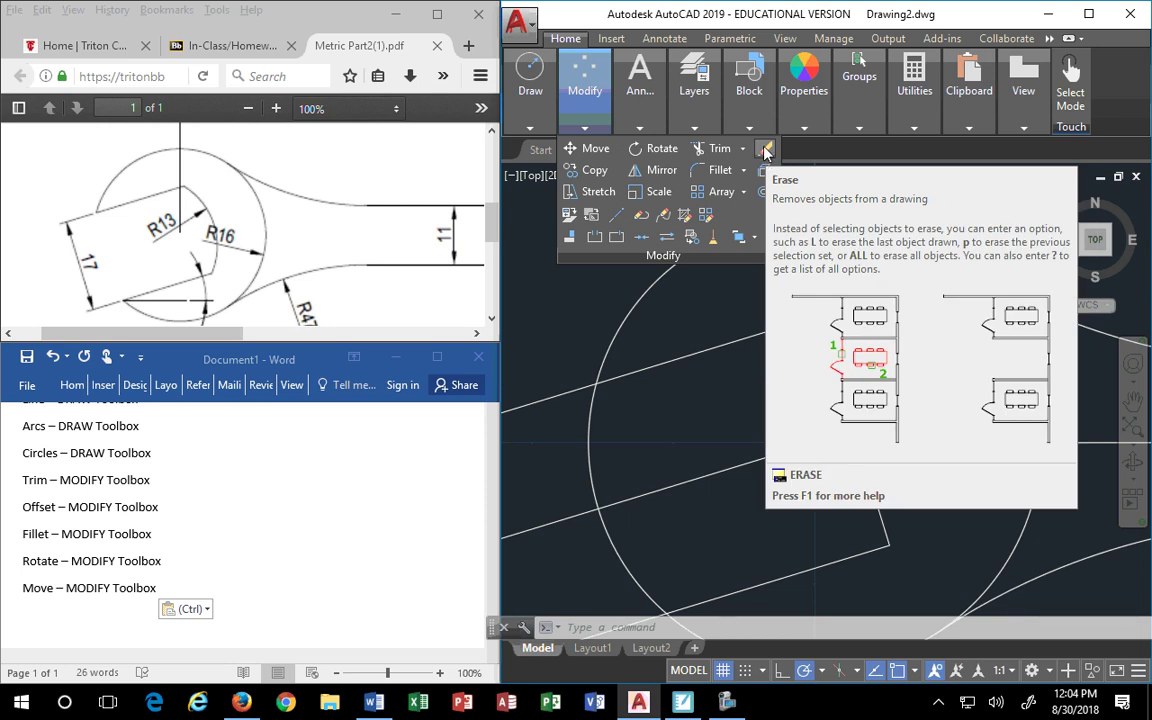
Type 'Erase' and paste '– MODIFY Toolbox' to log the Erase entry below Move.
left_click(201, 514)
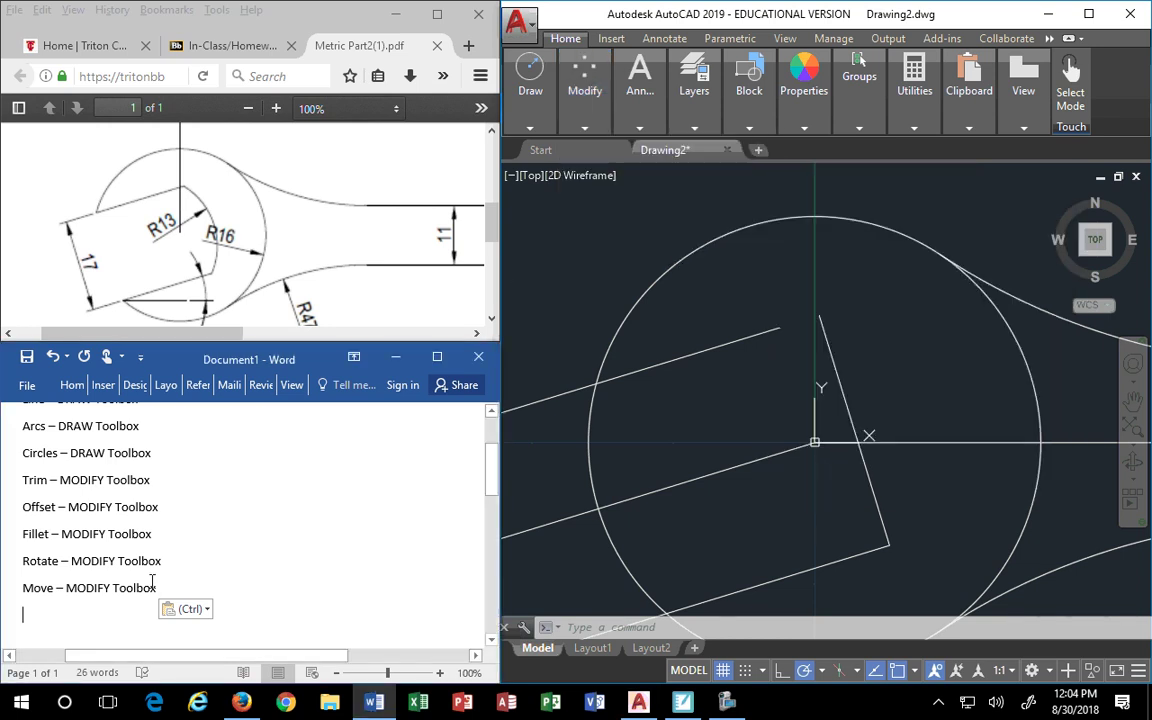
type("We")
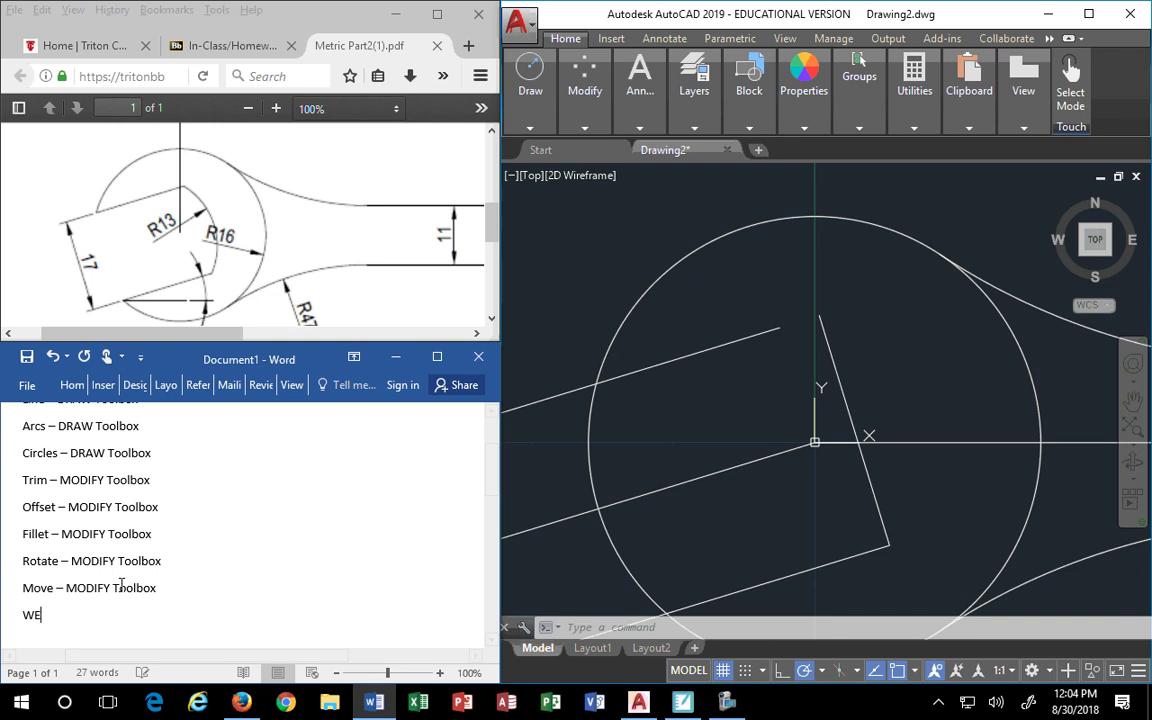
key("BackSpace")
key("BackSpace")
type("Erase")
type("– MODIFY Toolbox")
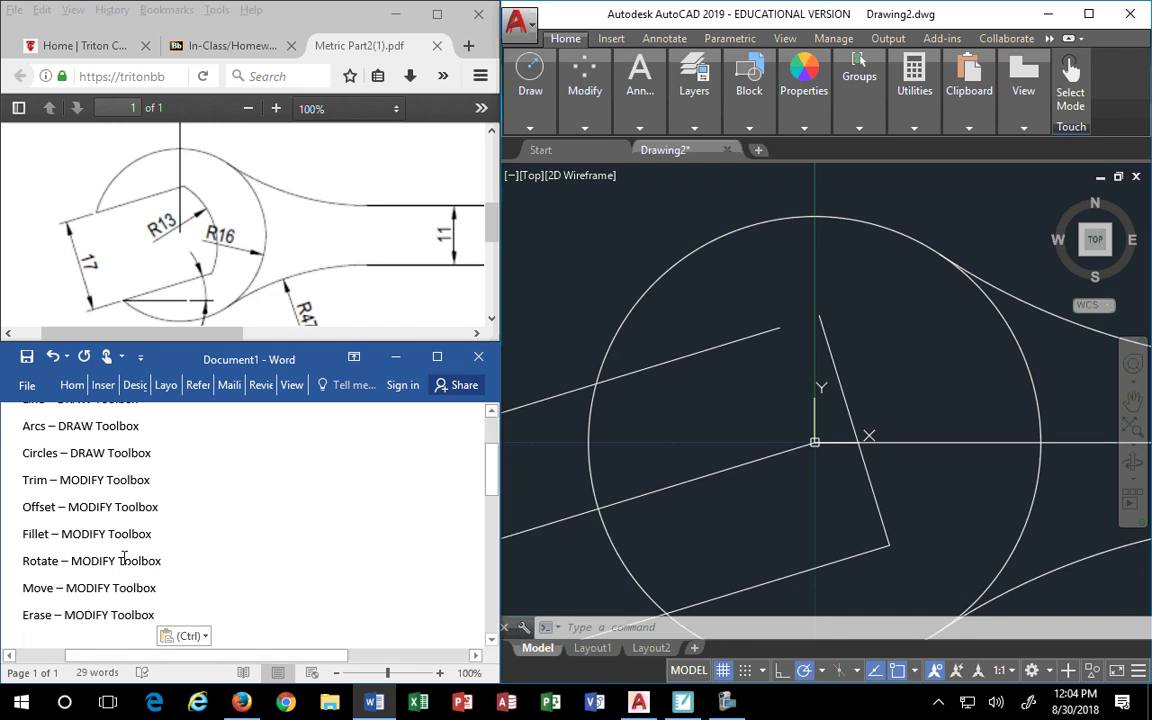
scroll(120, 560, "down", 1)
scroll(118, 530, "down", 2)
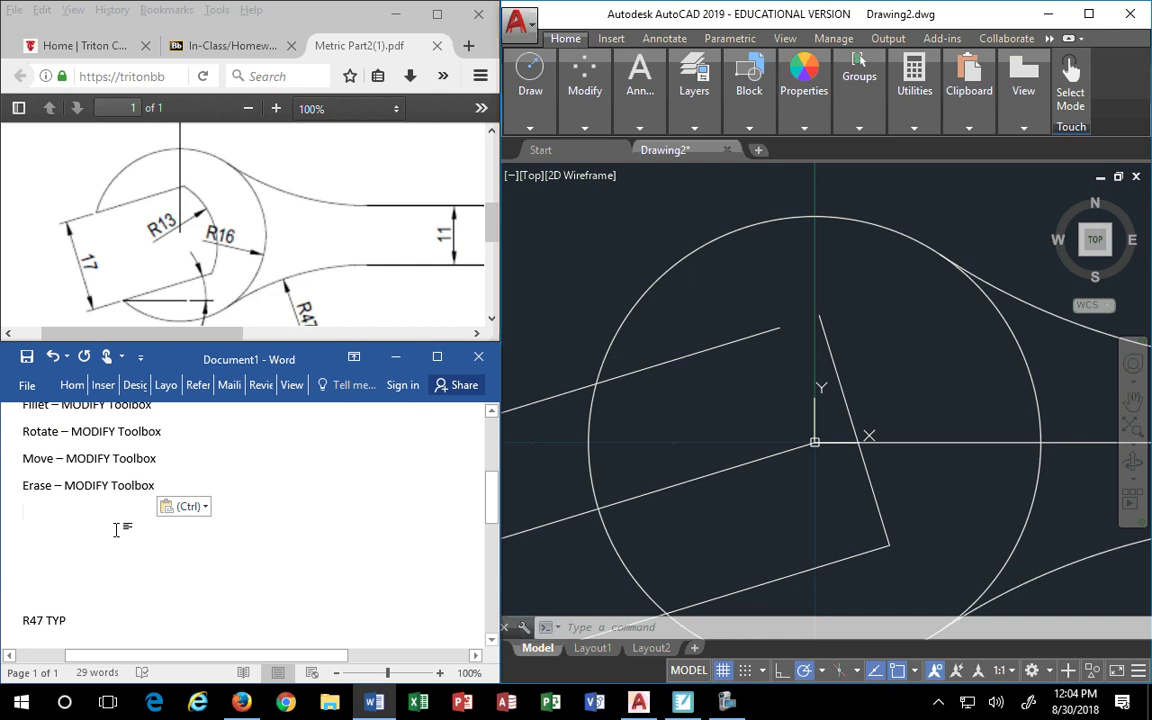
scroll(120, 528, "up", 6)
scroll(121, 528, "down", 3)
scroll(120, 530, "down", 1)
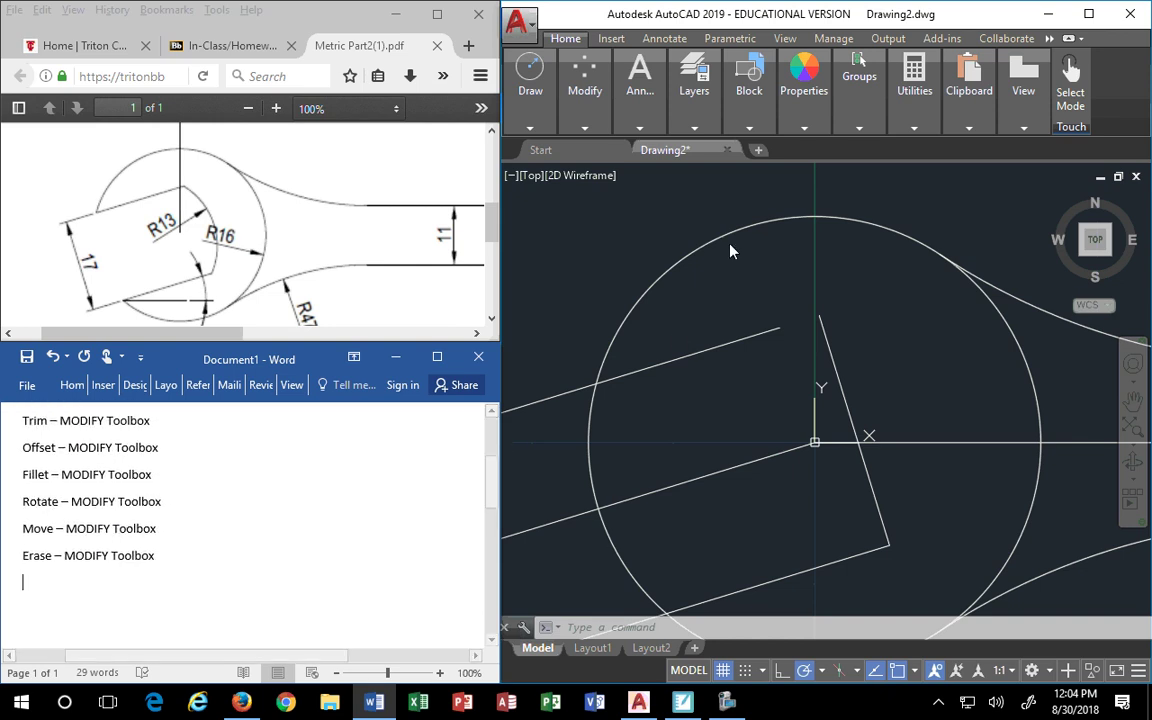
left_click(736, 342)
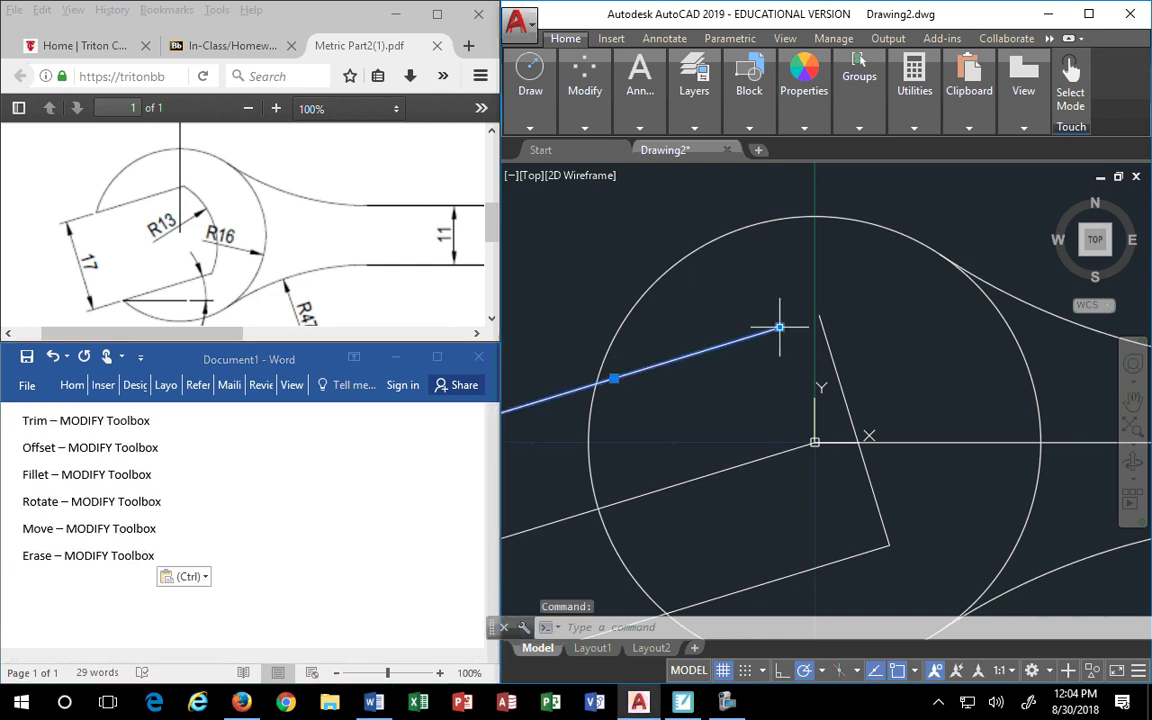
left_click(780, 327)
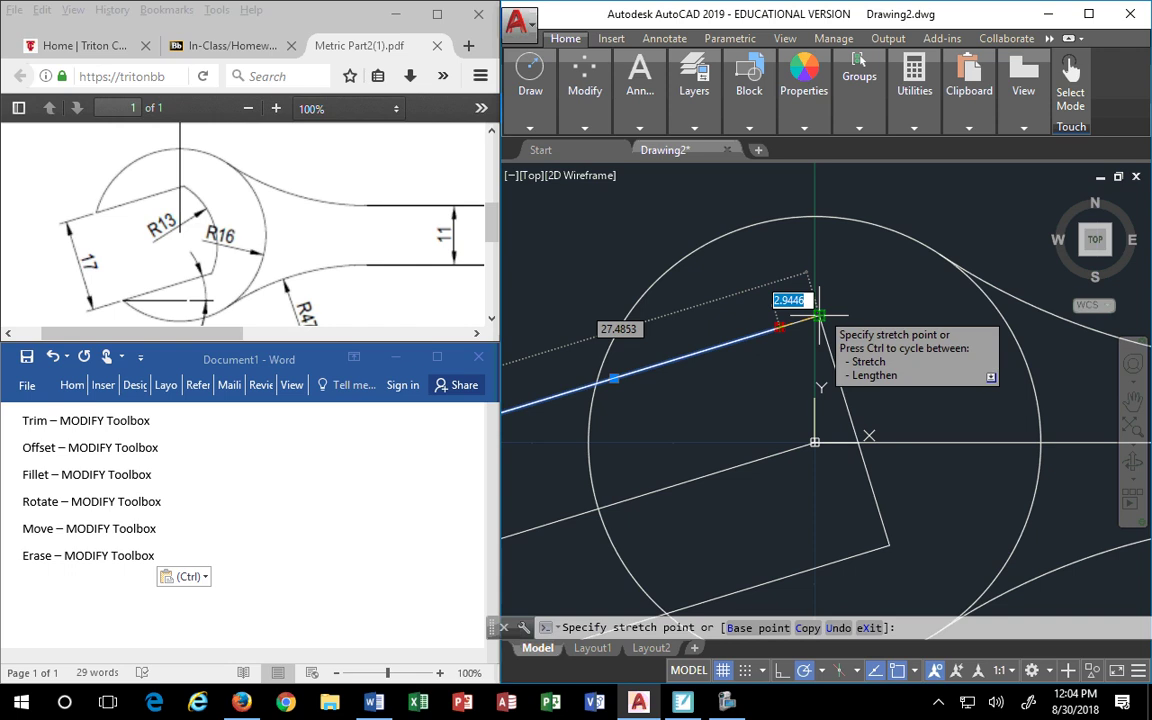
key("Escape")
key("Escape")
key("Escape")
key("Escape")
mouse_move(581, 123)
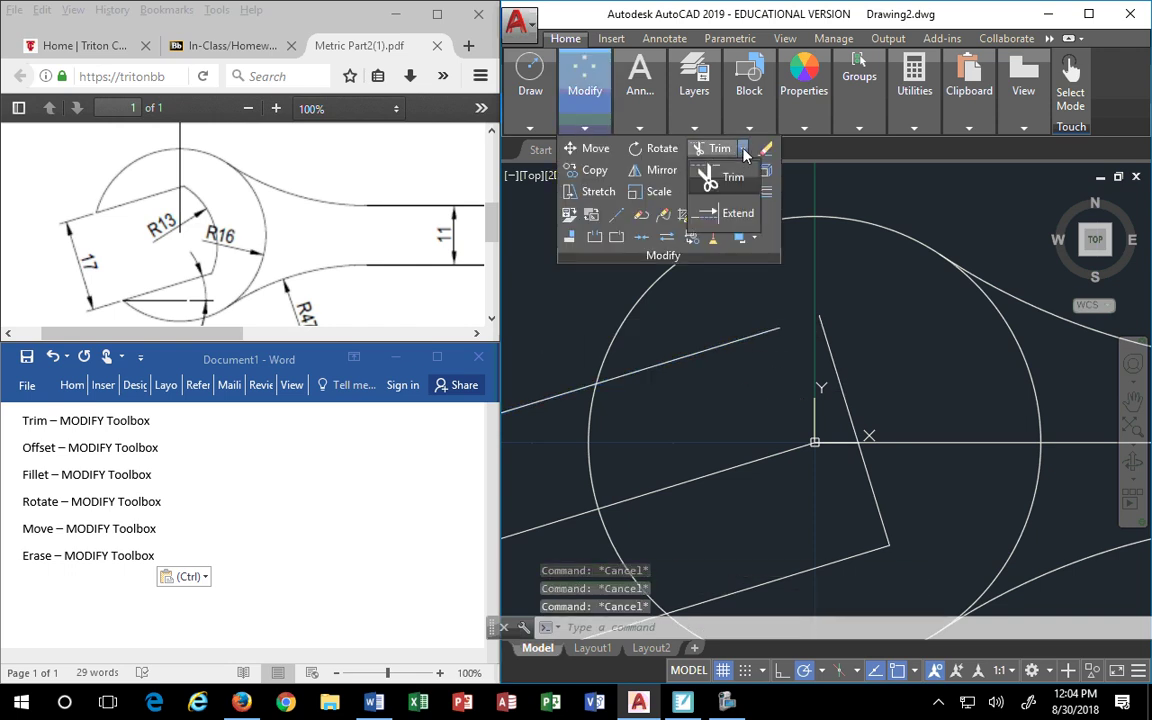
Extend the upper slanted line to the rectangle's right edge, used as the boundary.
left_click(743, 150)
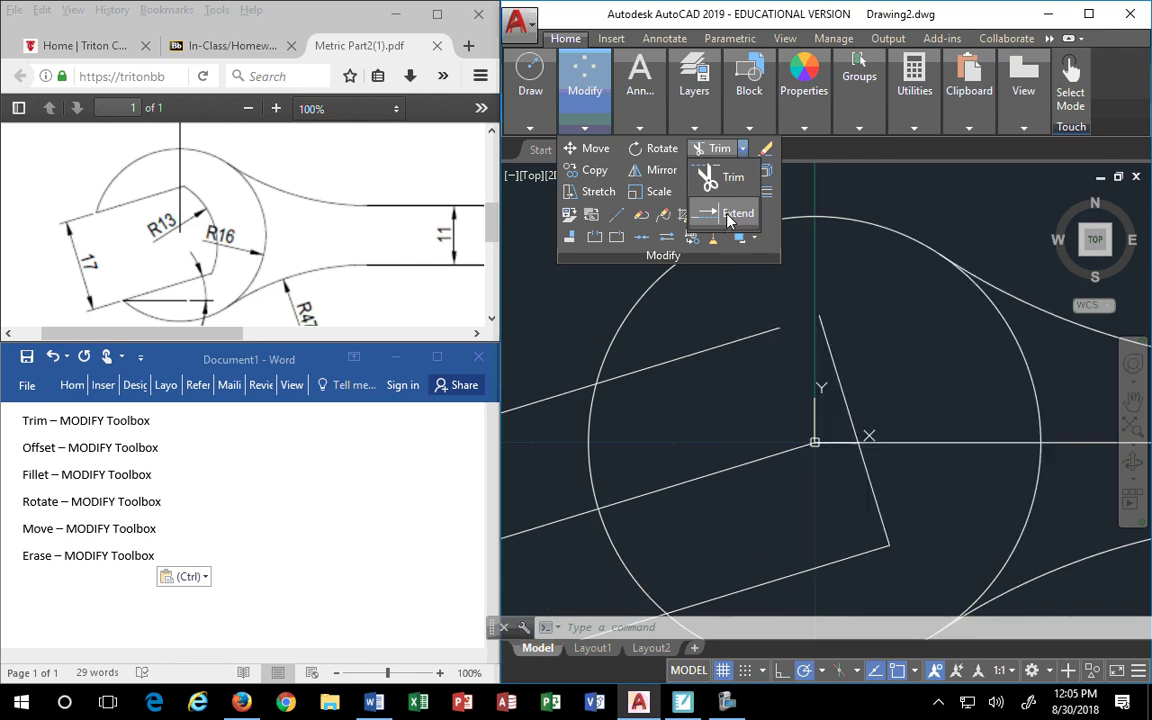
left_click(728, 214)
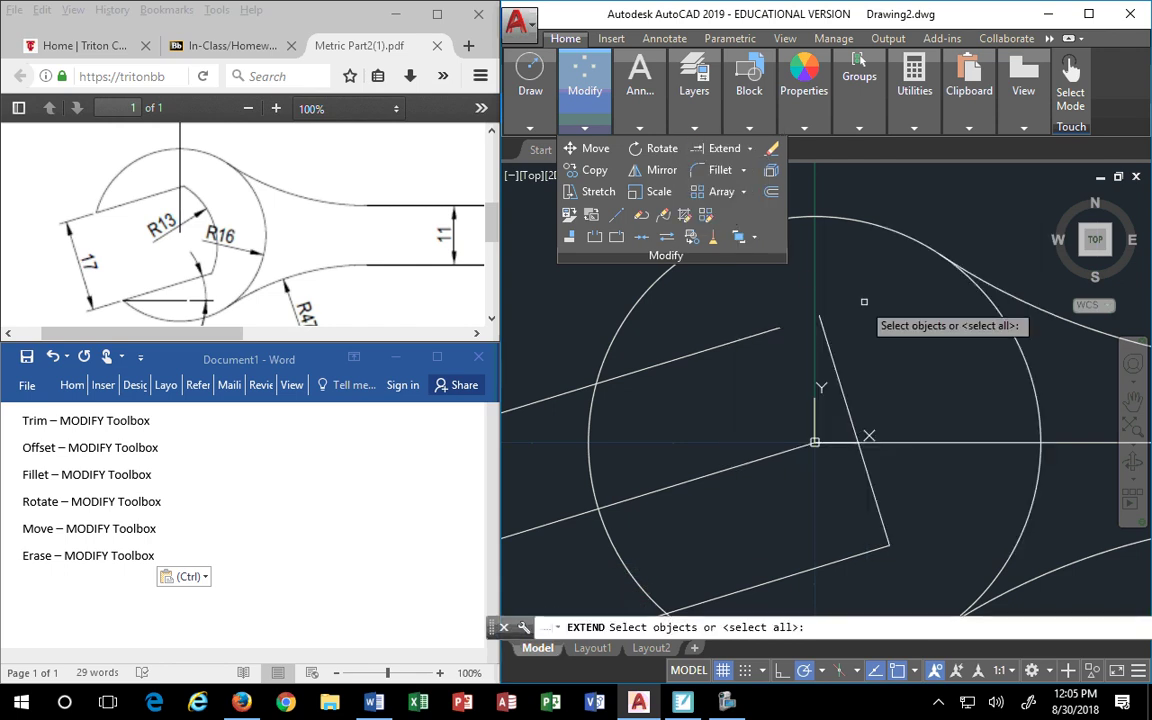
left_click(830, 349)
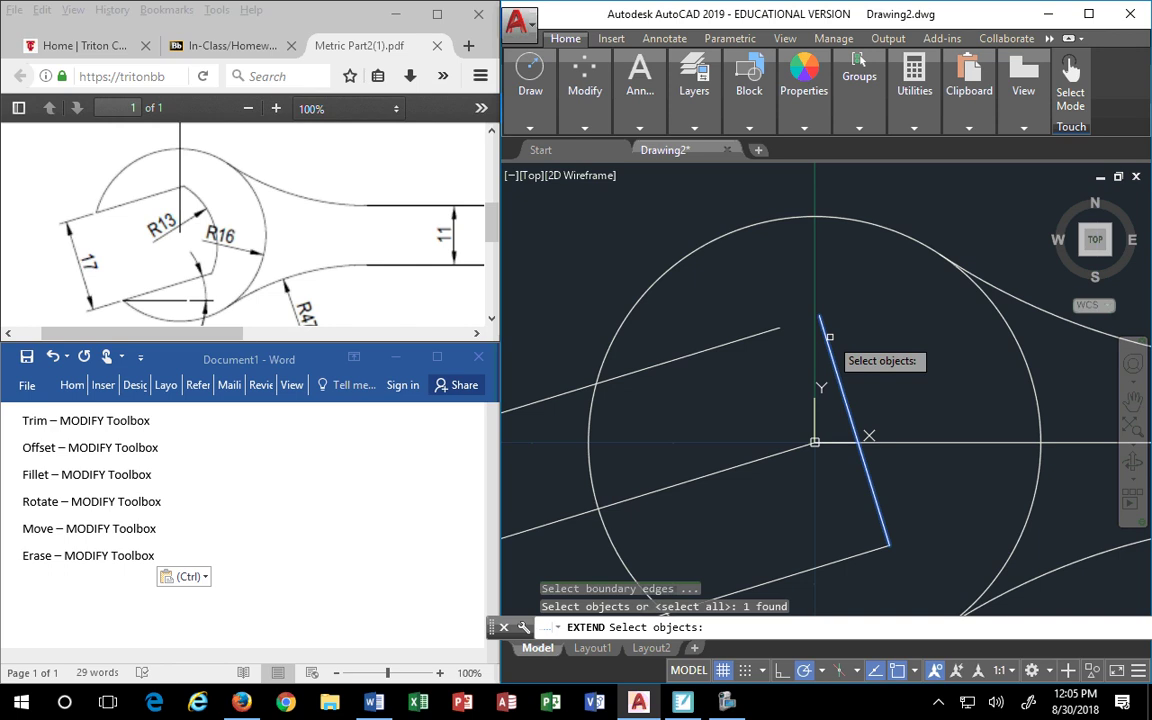
key("Return")
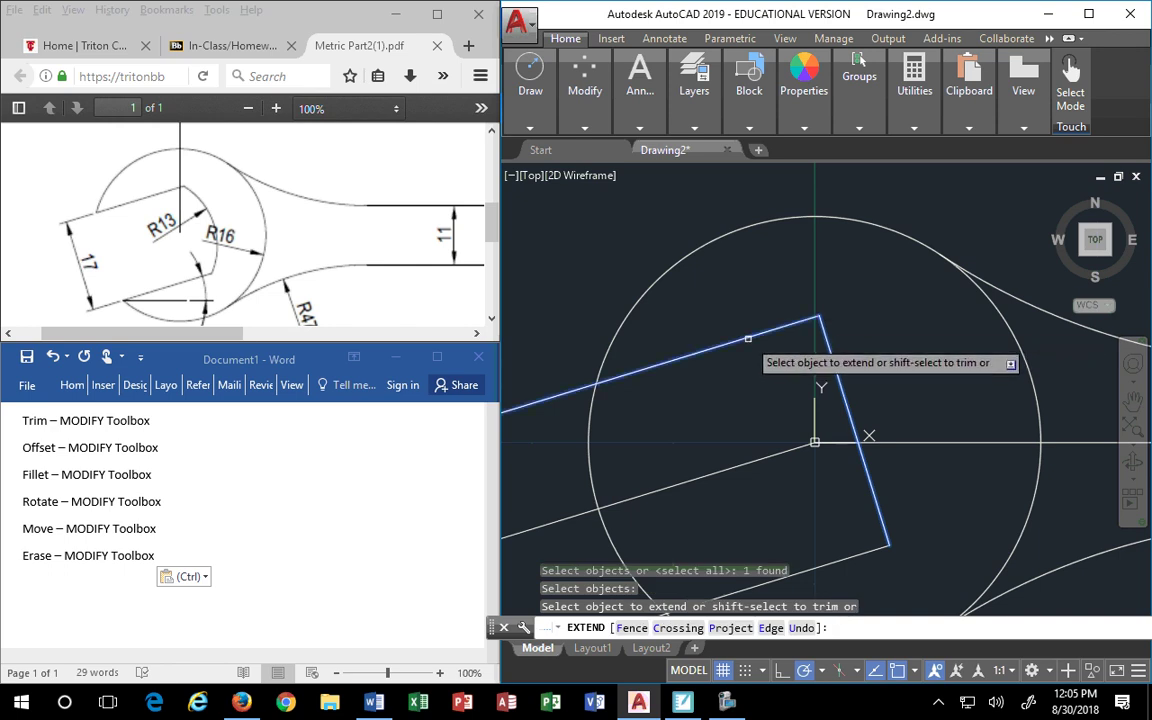
left_click(869, 436)
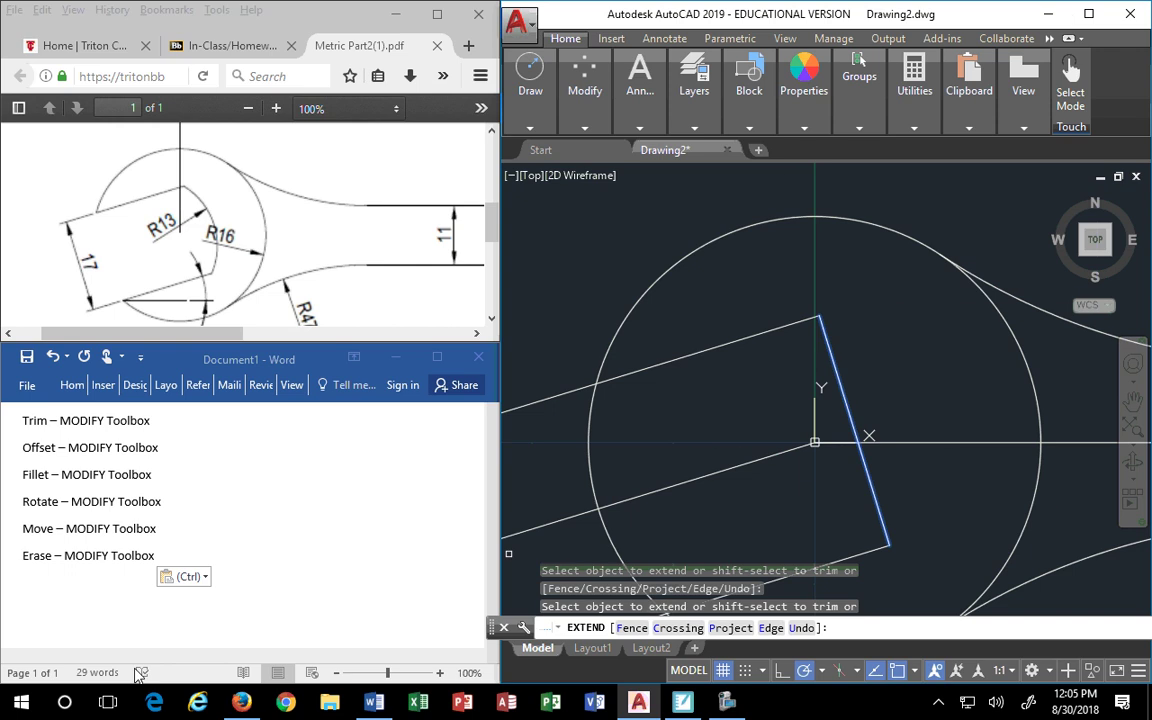
Add an 'Extend – MODIFY Toolbox' entry below Erase, removing the stray hyphen.
left_click(157, 556)
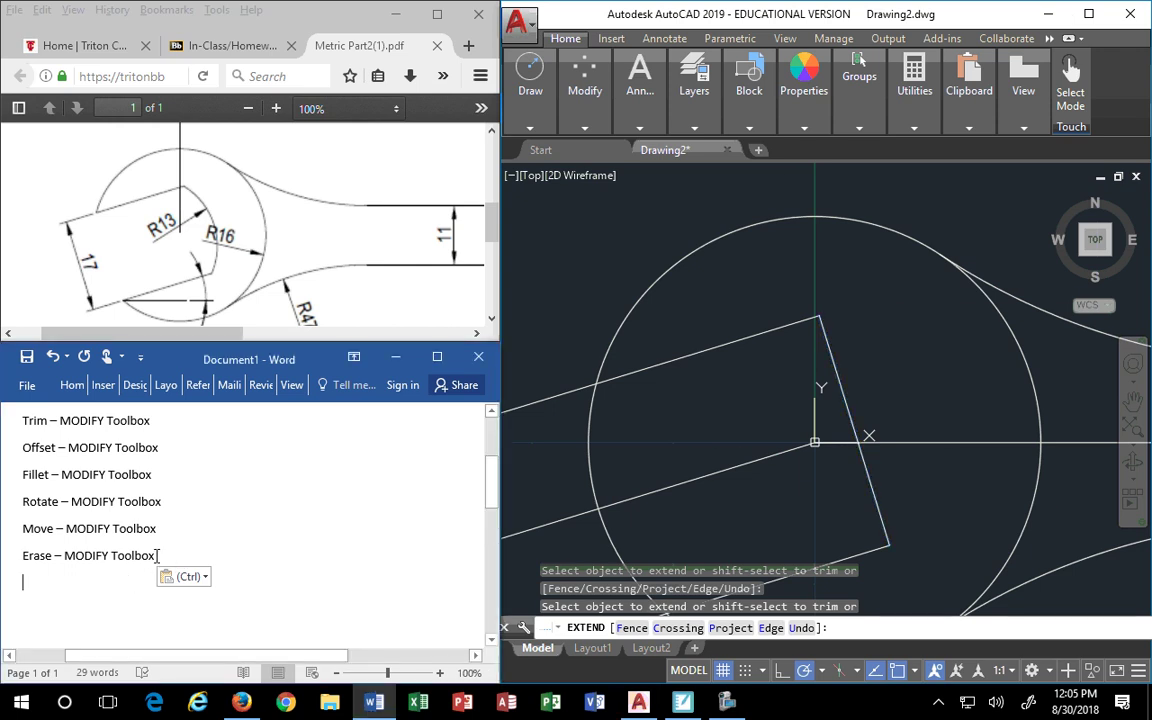
key("Return")
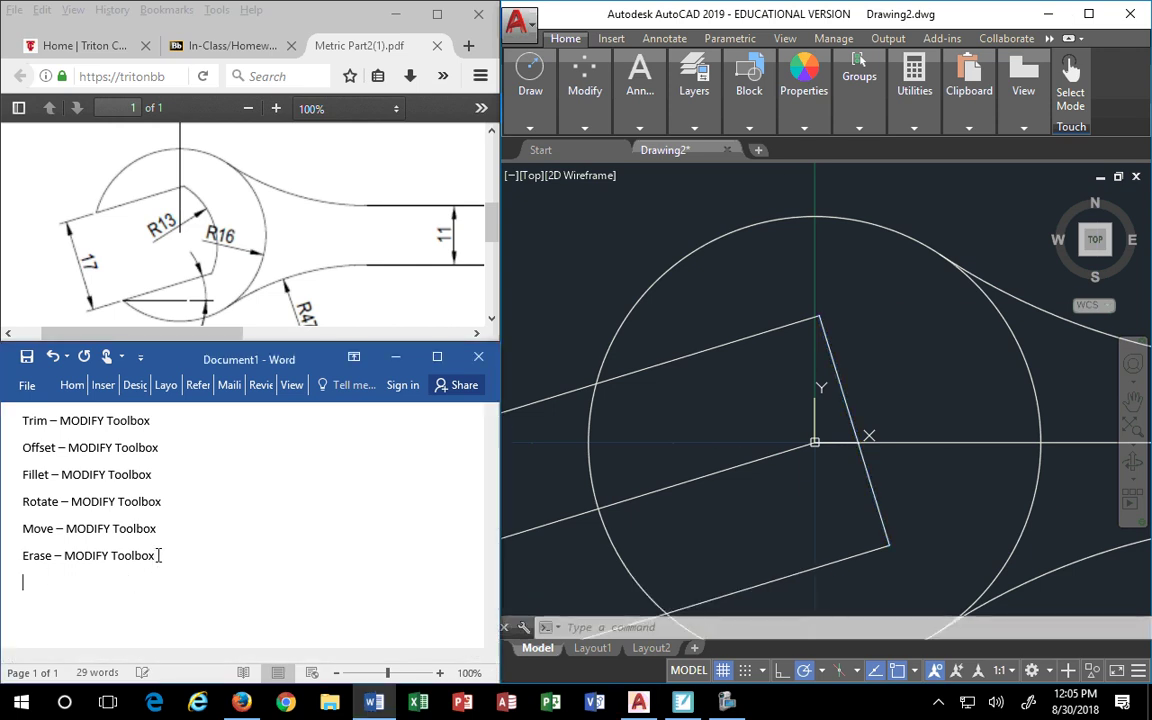
type("Extend -")
type("– MODIFY Toolbox")
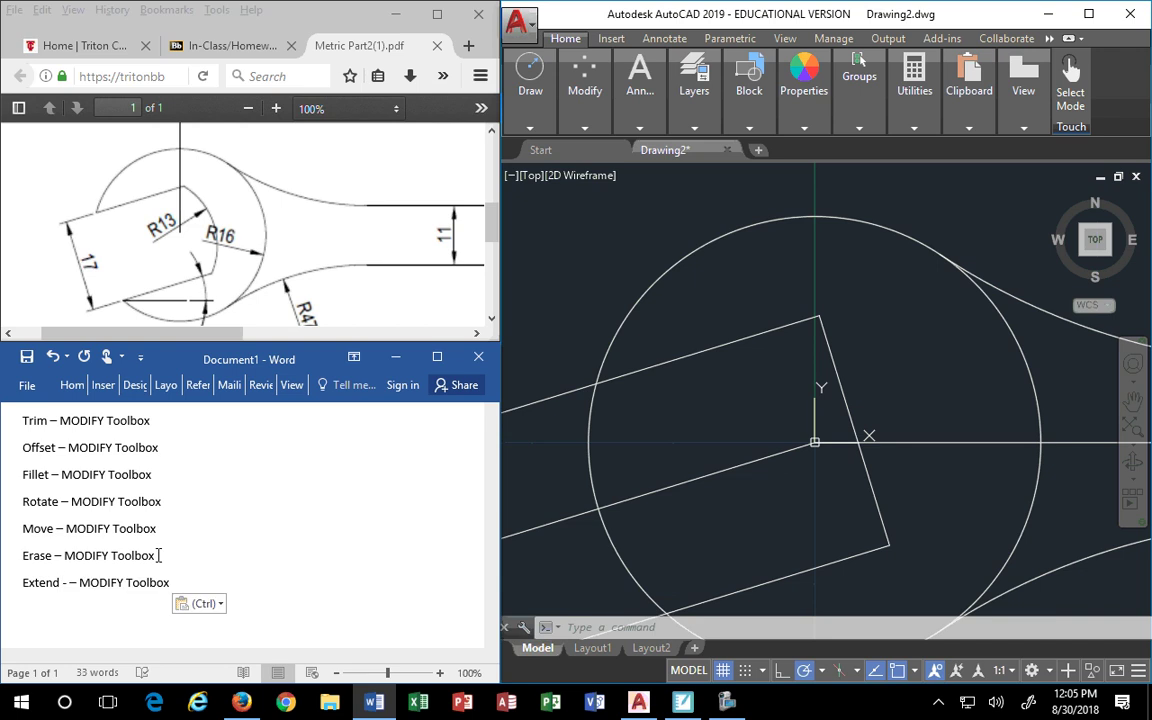
key("Up")
key("Right")
key("Right")
key("Right")
key("Right")
key("Right")
key("Right")
key("Right")
key("Right")
key("Right")
key("BackSpace")
key("BackSpace")
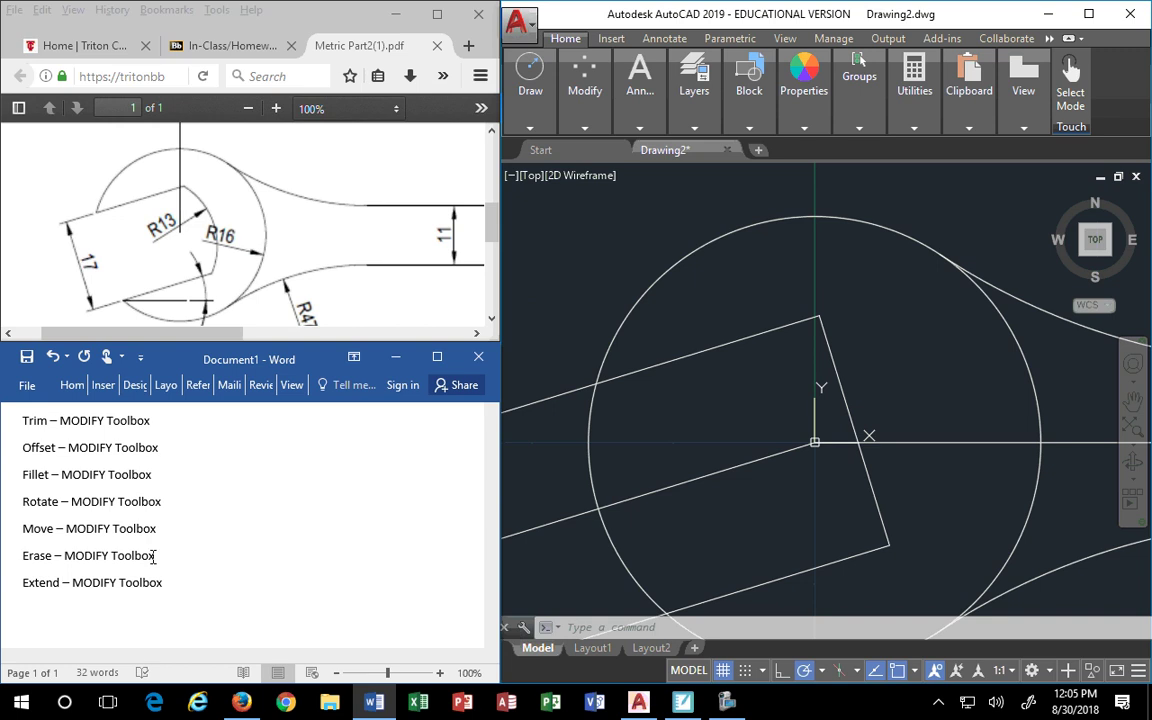
Add a 'GRIPS' heading on a new line beneath the Extend entry.
left_click(183, 585)
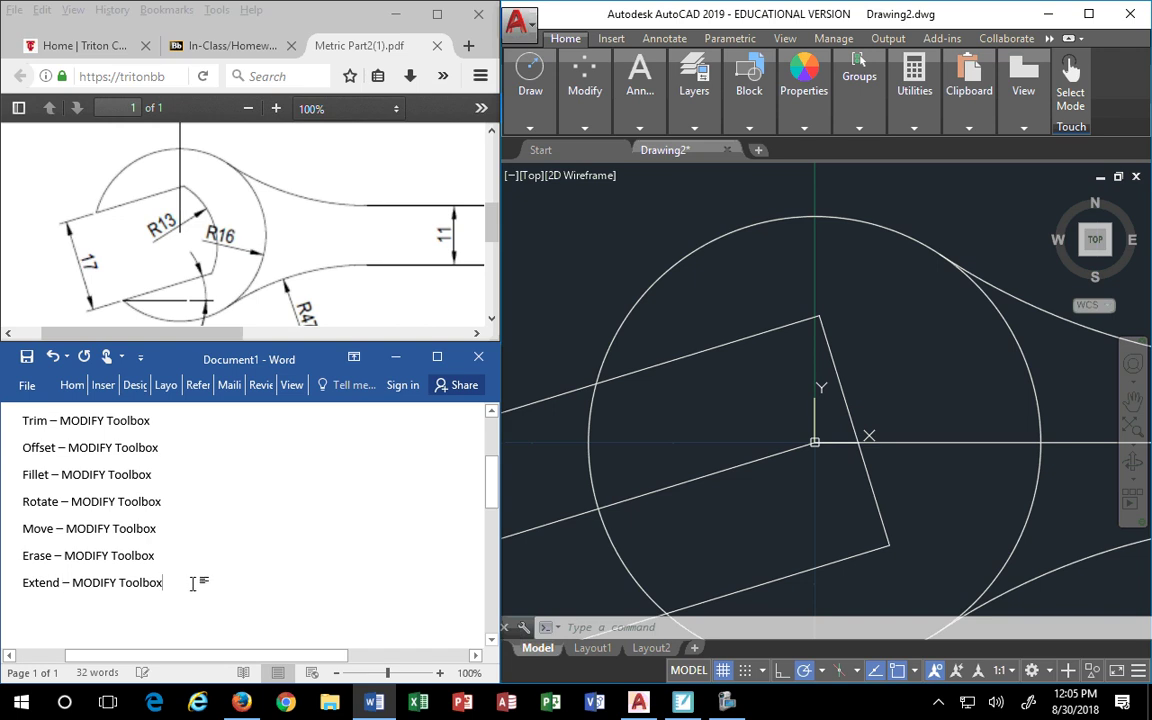
key("Return")
type("GRIOS")
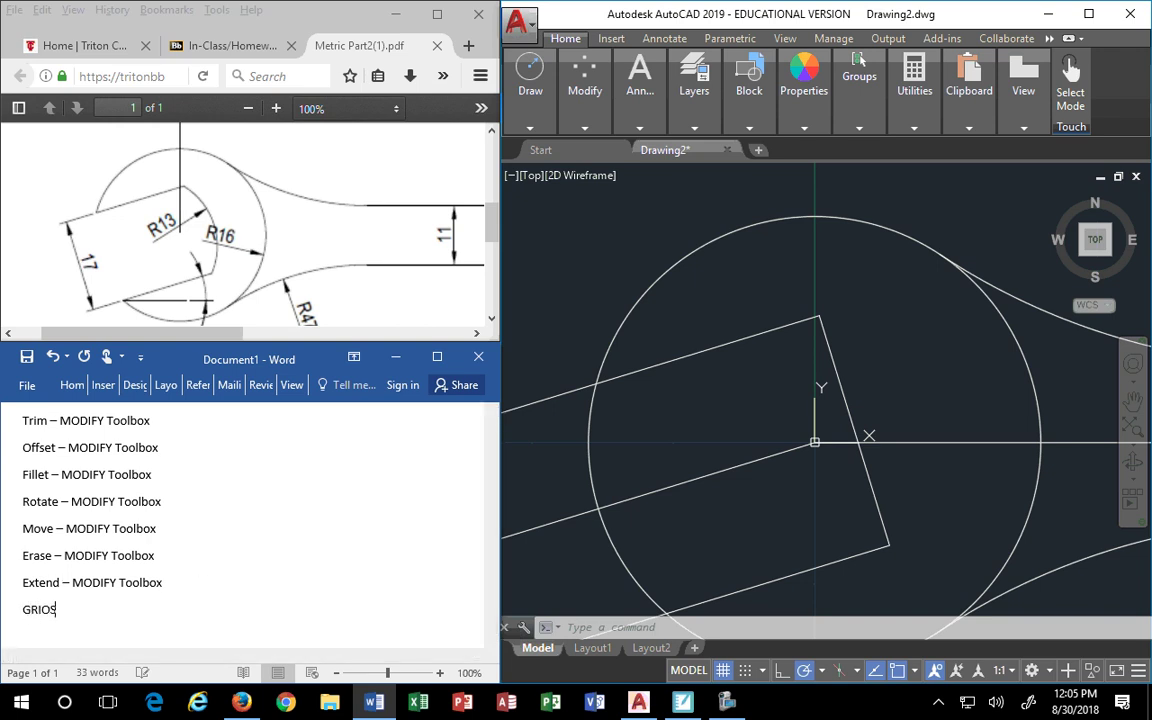
key("BackSpace")
key("BackSpace")
type("PS")
key("Left")
key("Left")
key("Left")
key("Left")
key("Left")
key("Return")
key("BackSpace")
left_click(746, 342)
left_click(744, 338)
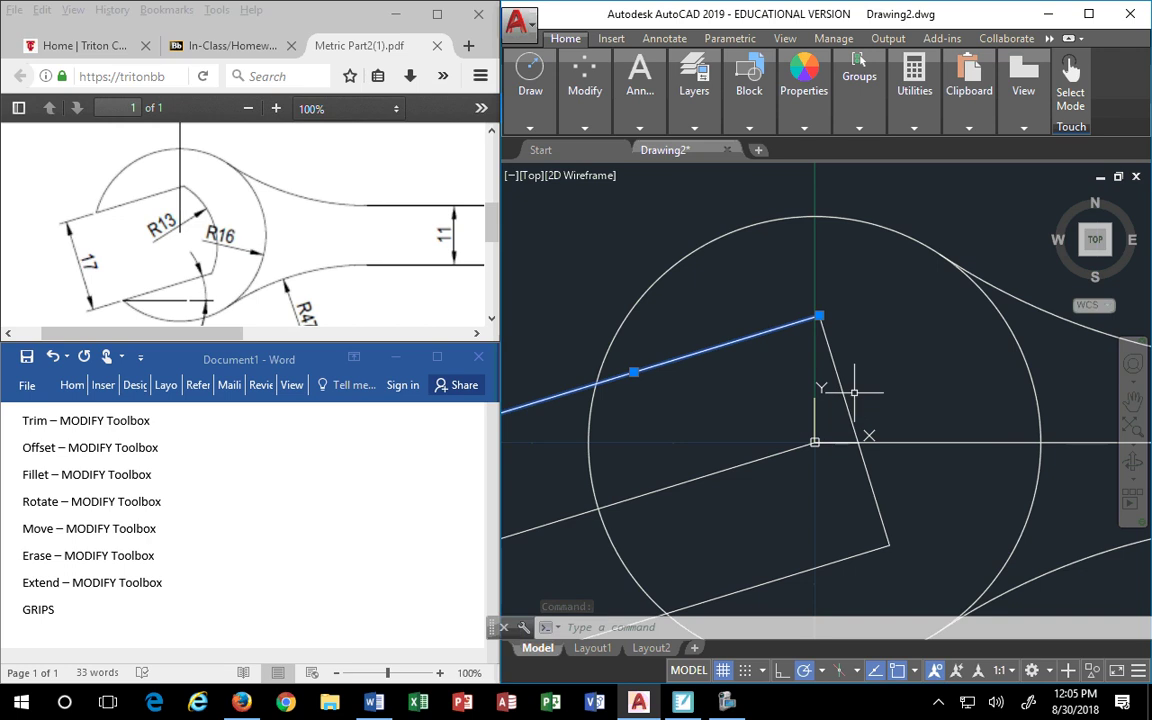
left_click(820, 315)
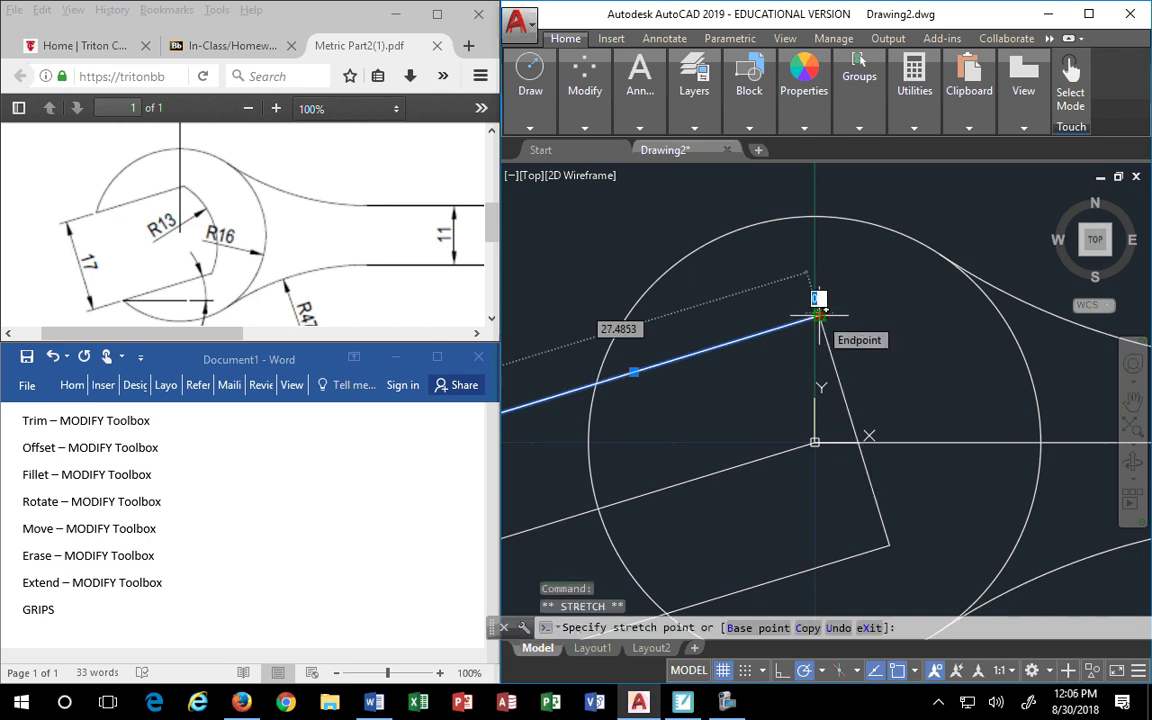
left_click(819, 315)
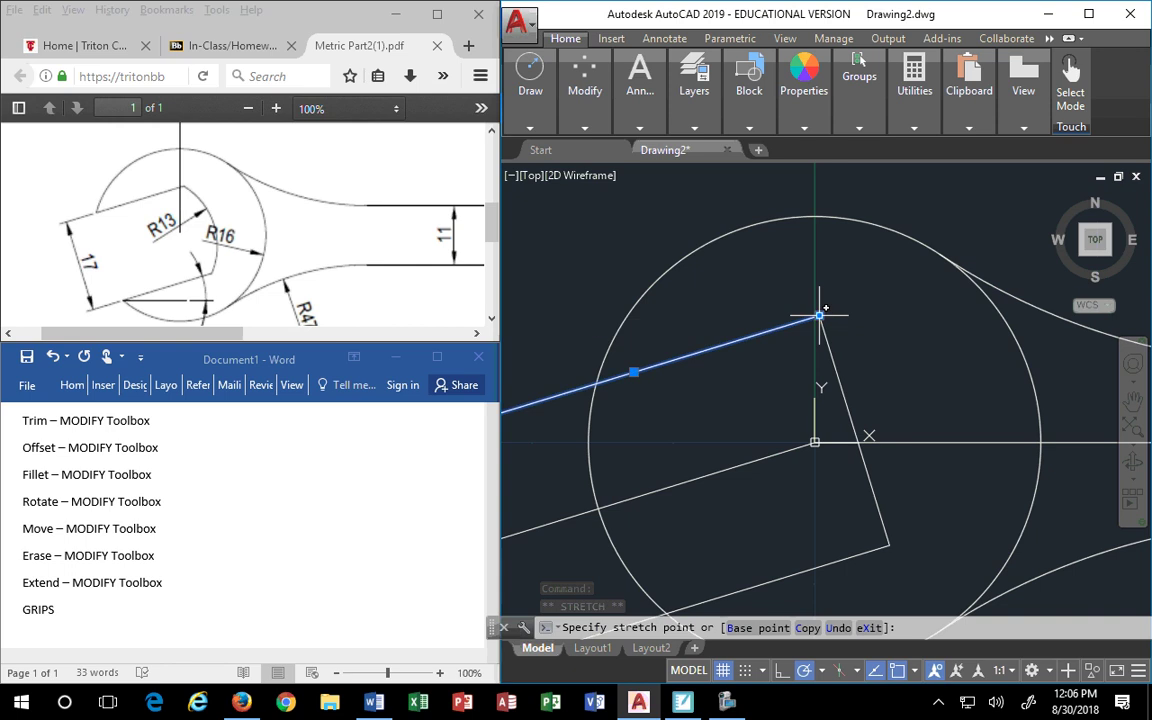
key("Escape")
key("Escape")
key("Escape")
left_click(771, 330)
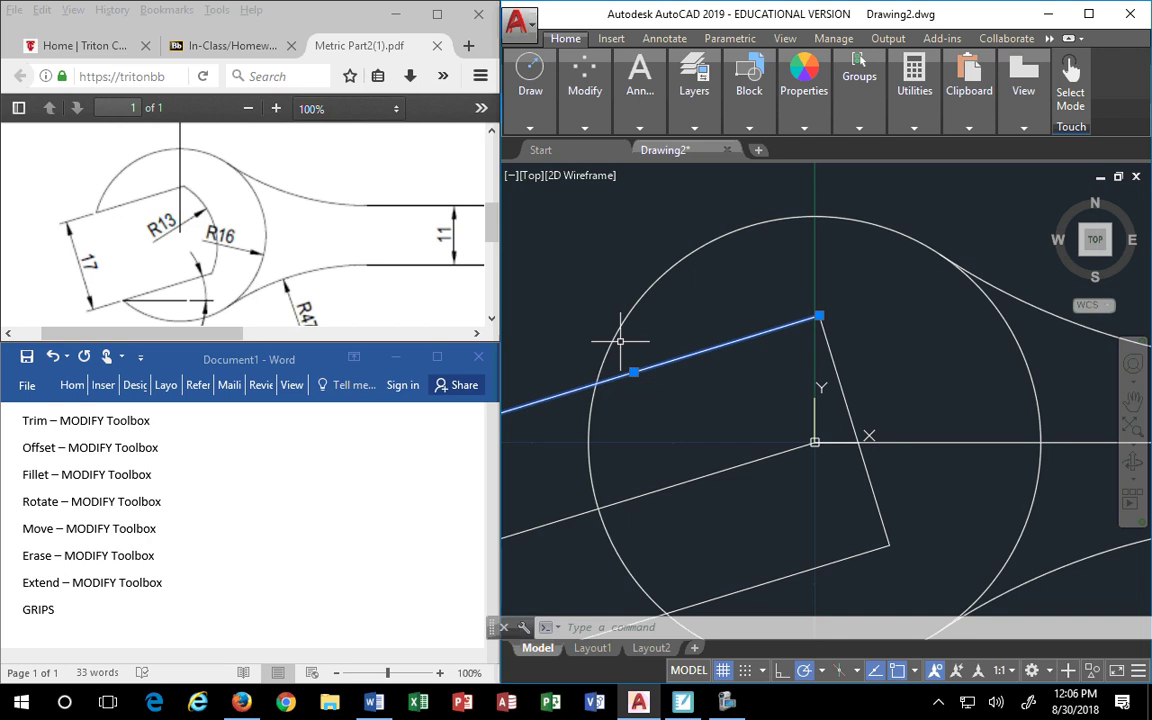
key("Escape")
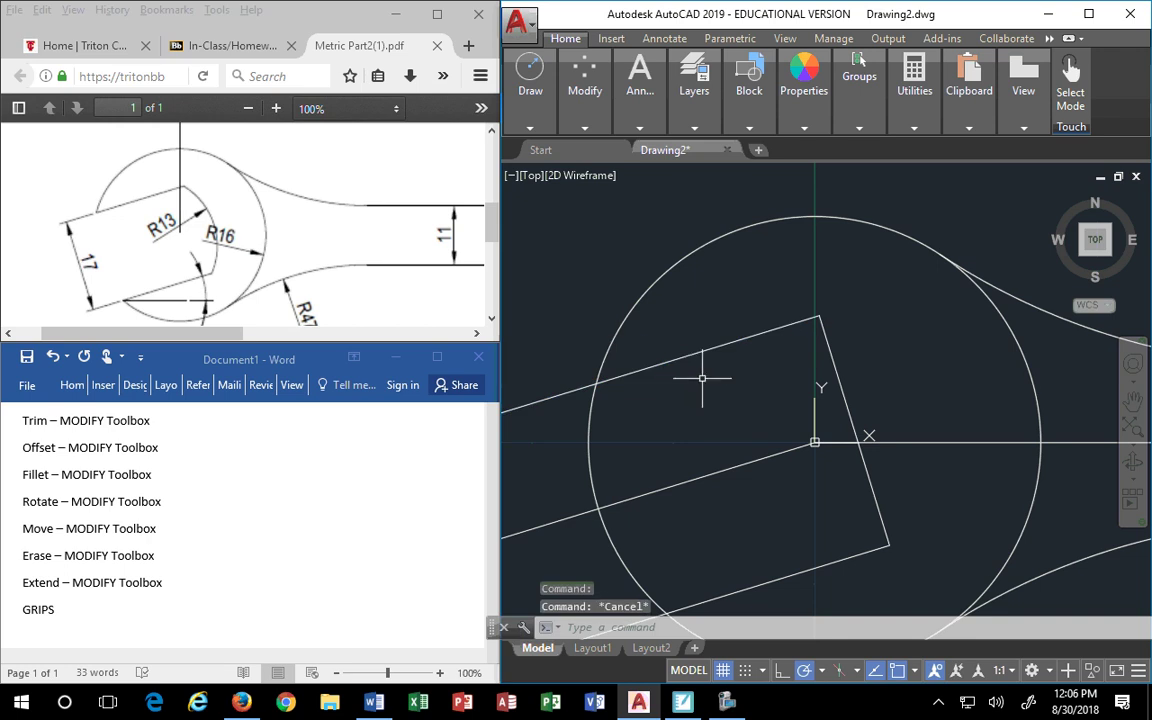
scroll(702, 378, "down", 2)
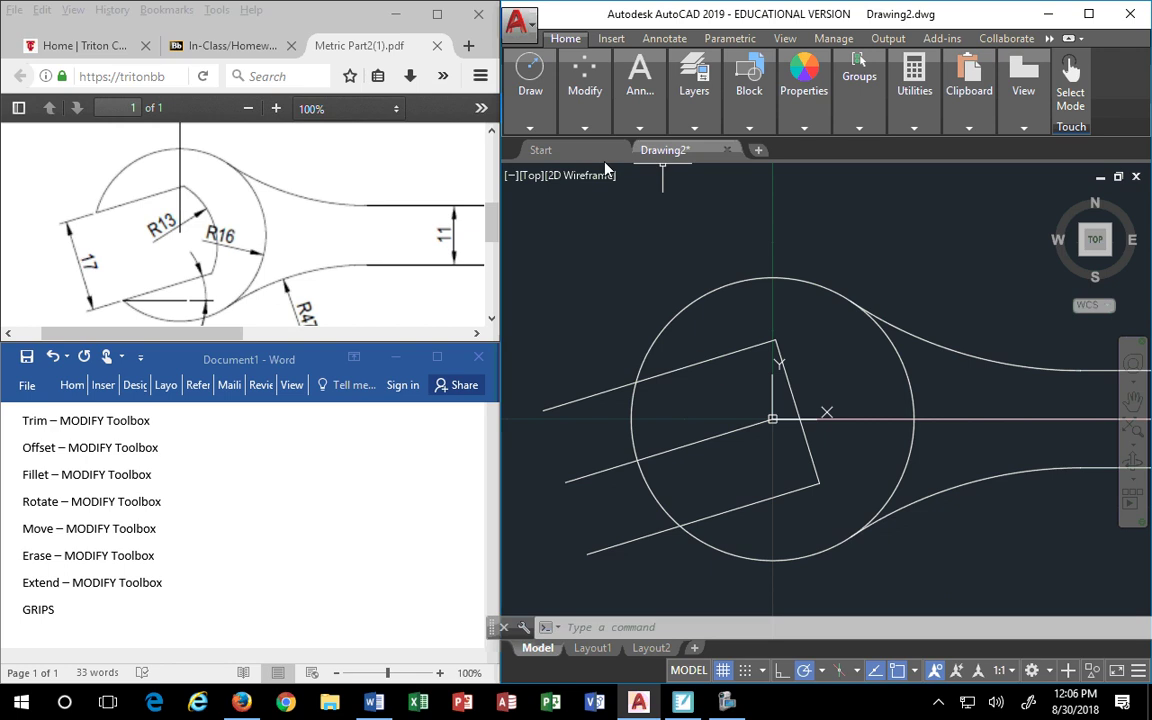
Expand the Draw panel's Arc dropdown to review arc methods, checking the Word notes between.
left_click(530, 128)
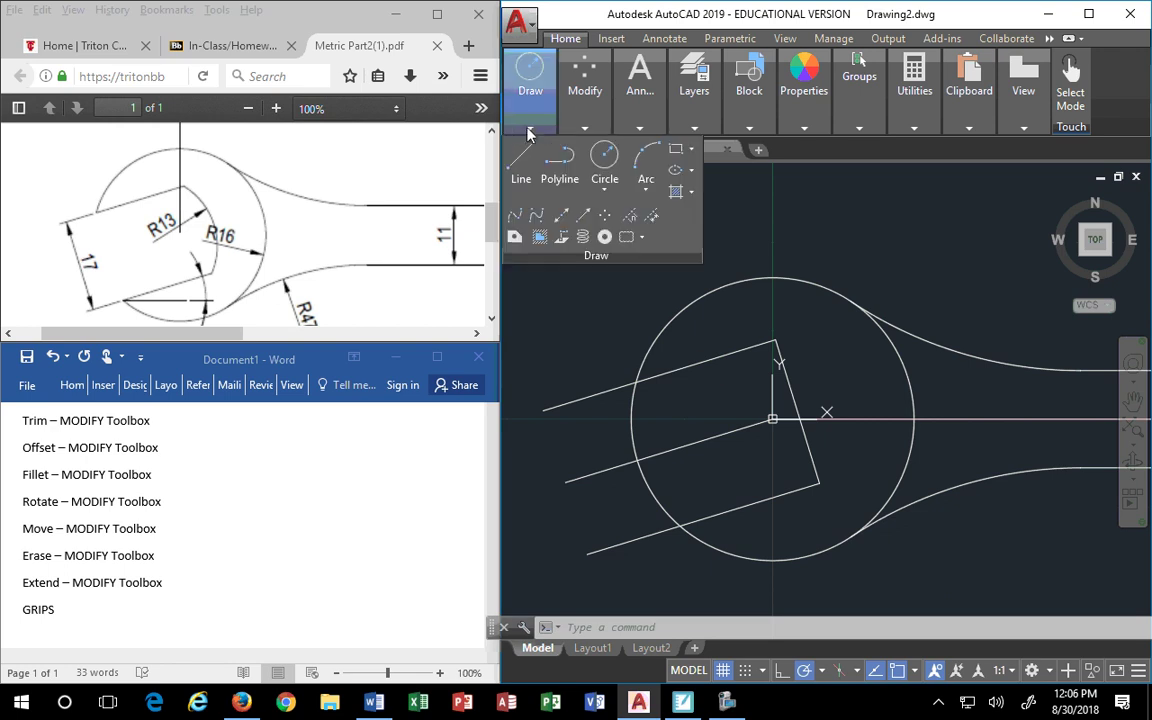
left_click(648, 190)
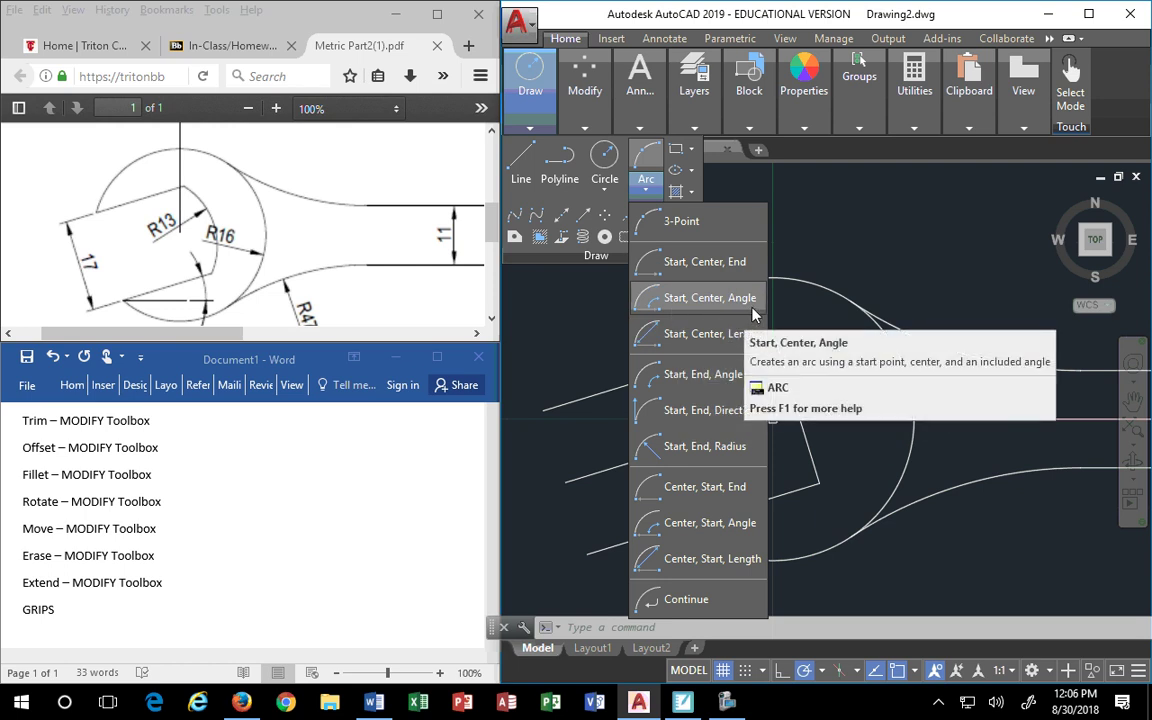
left_click(181, 467)
scroll(175, 458, "up", 1)
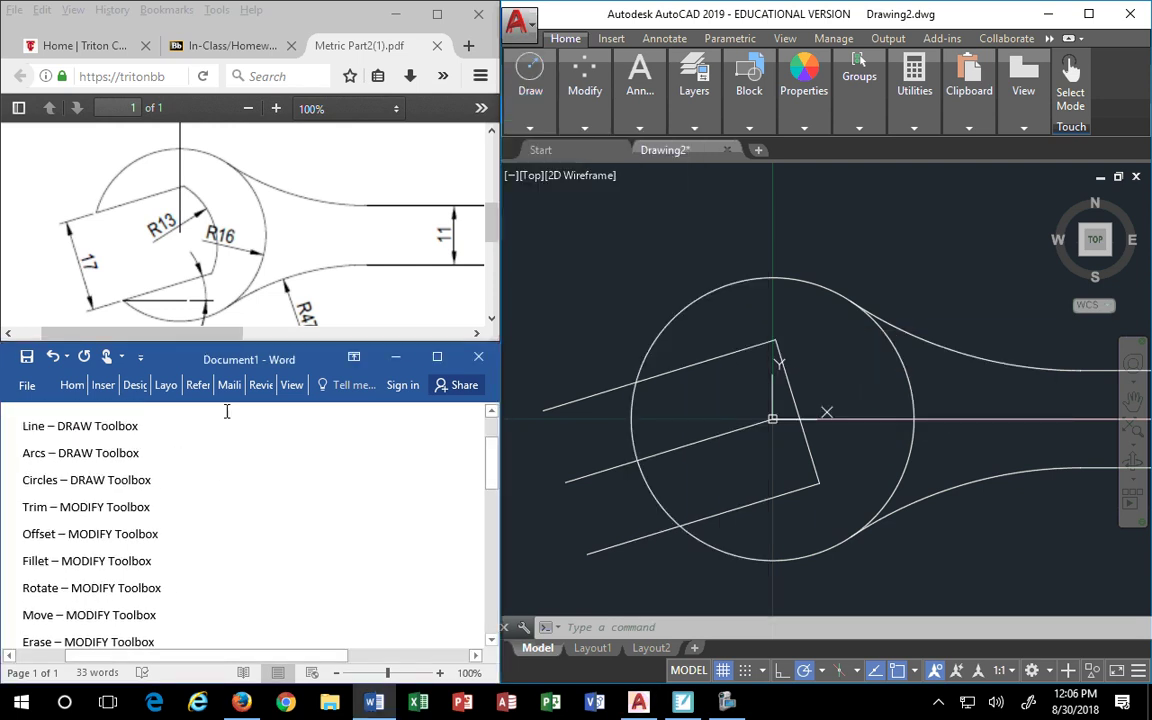
left_click(530, 85)
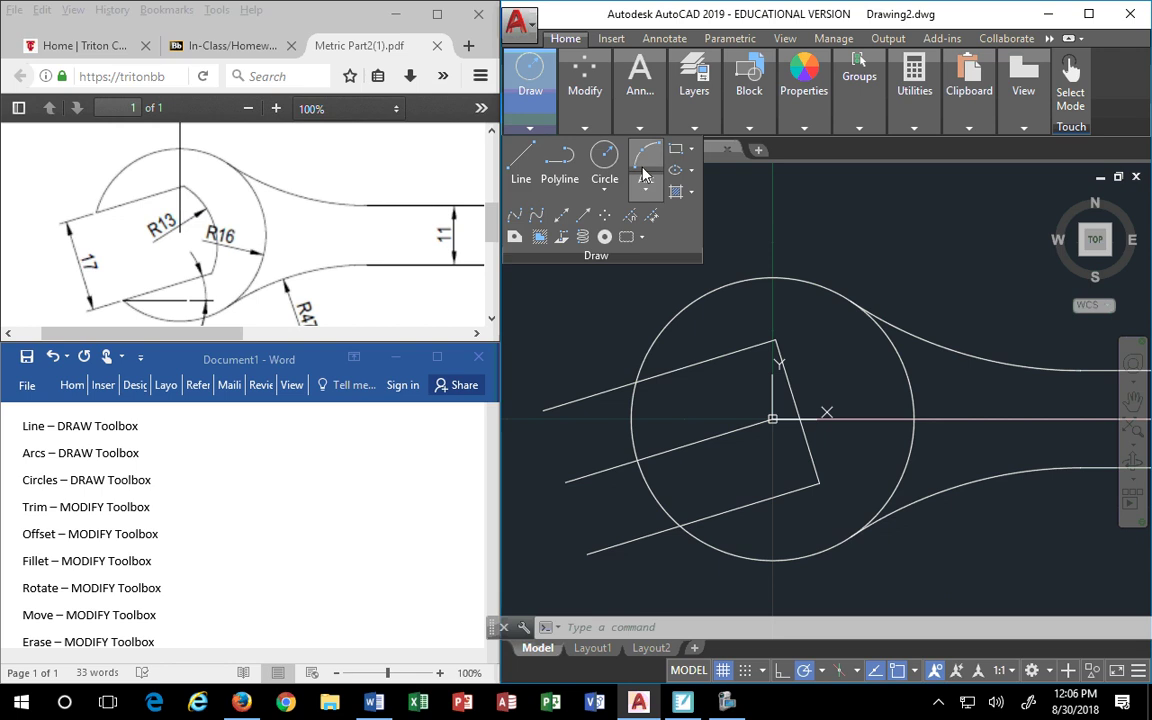
left_click(646, 185)
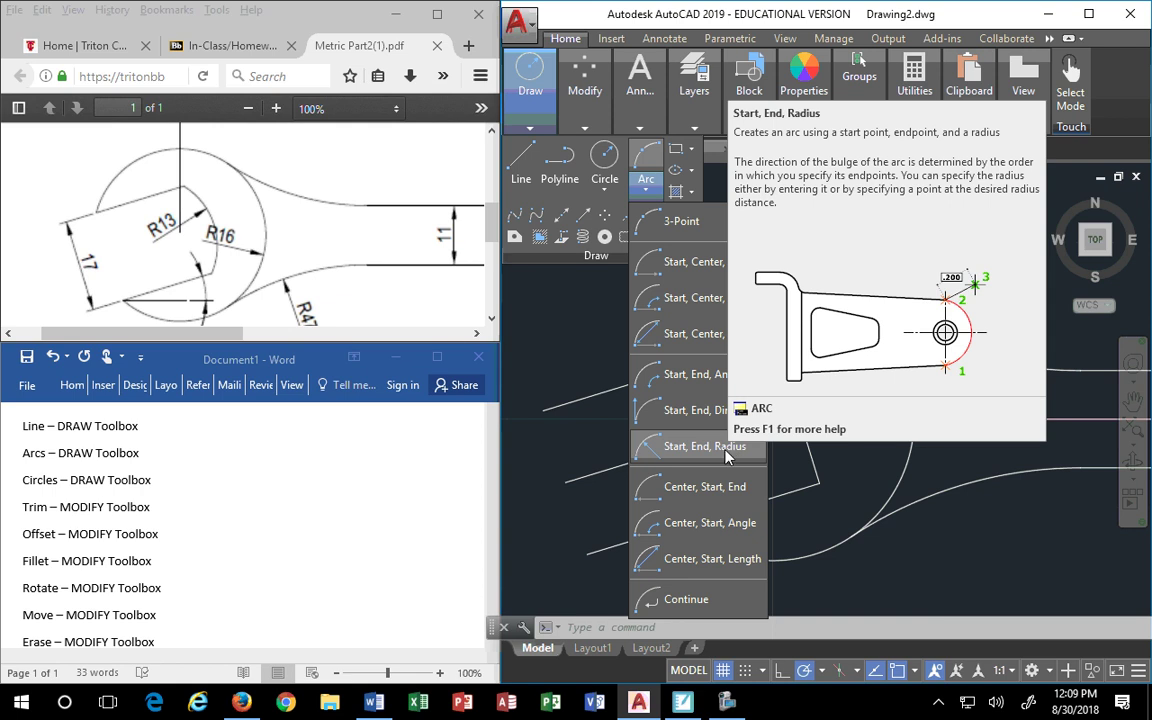
left_click(722, 448)
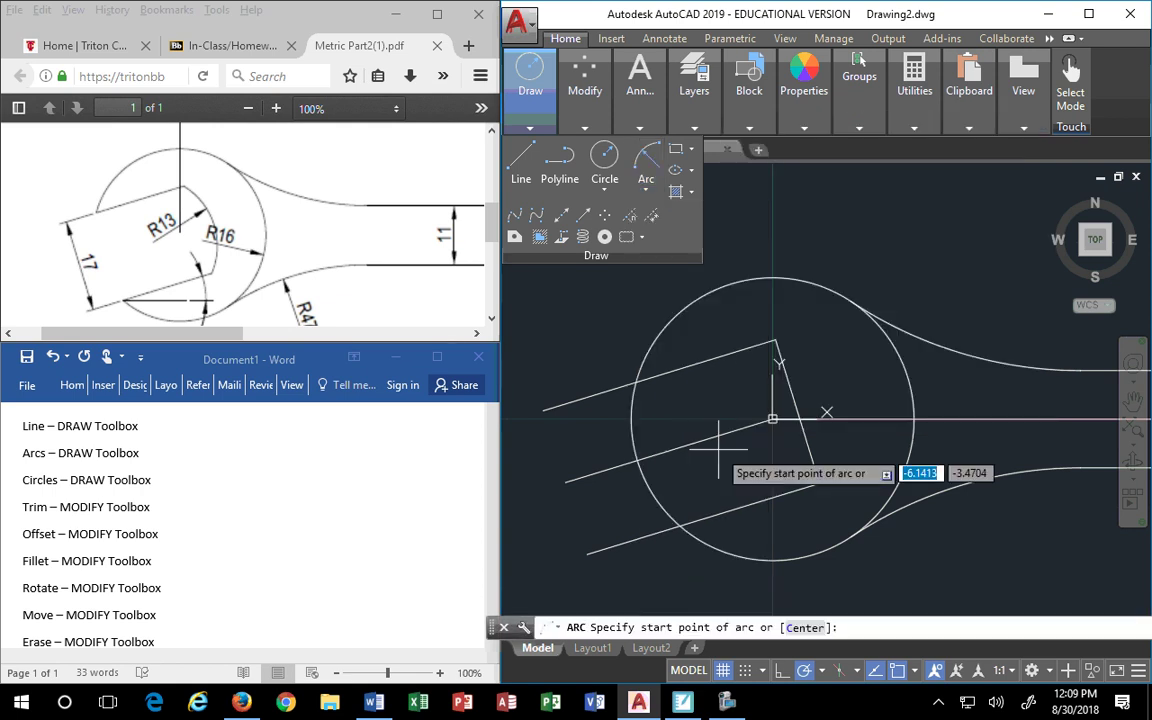
left_click(819, 483)
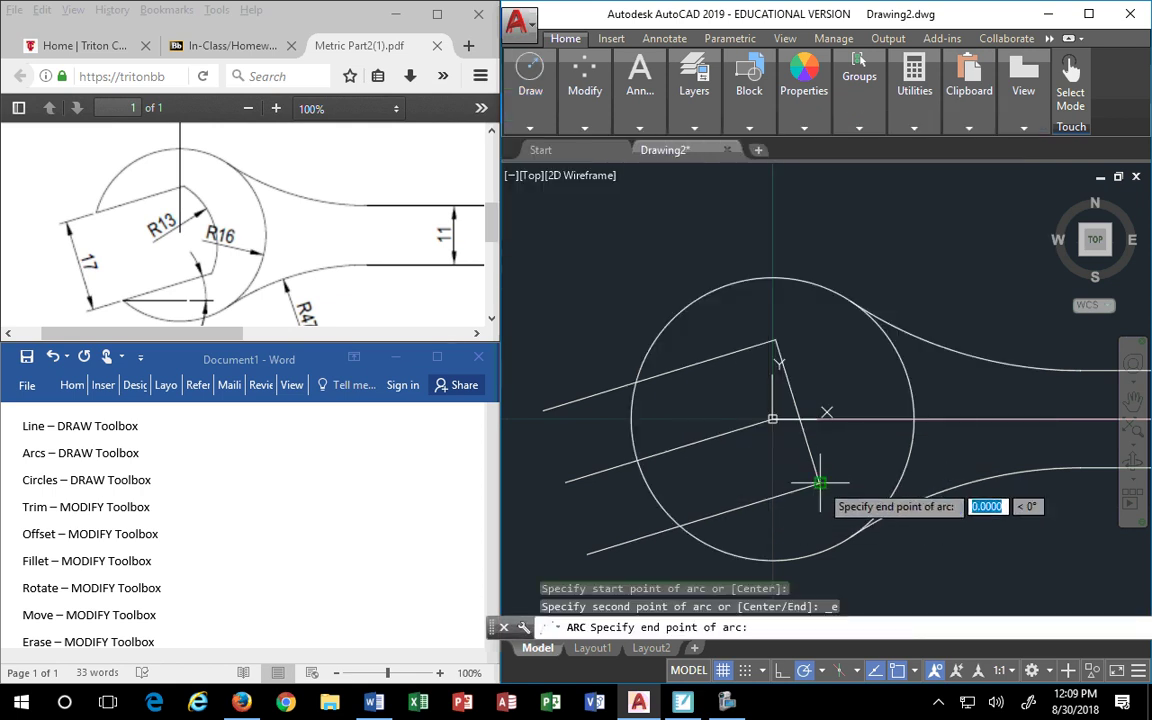
left_click(773, 341)
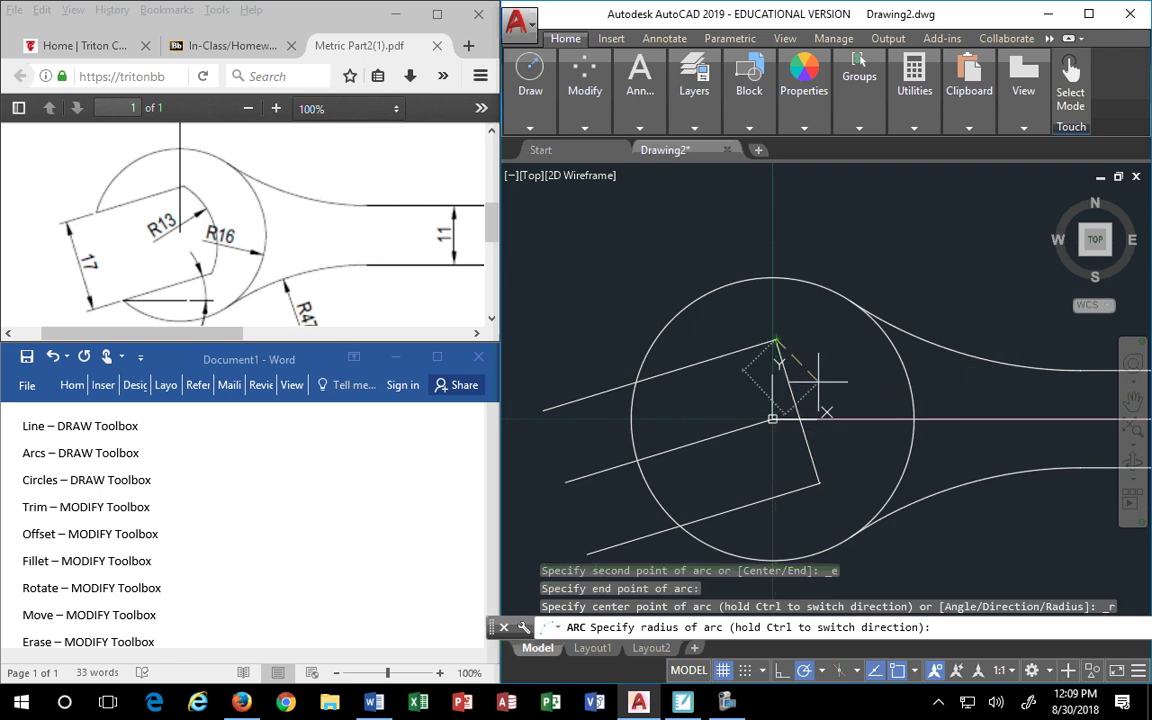
key("Escape")
key("Return")
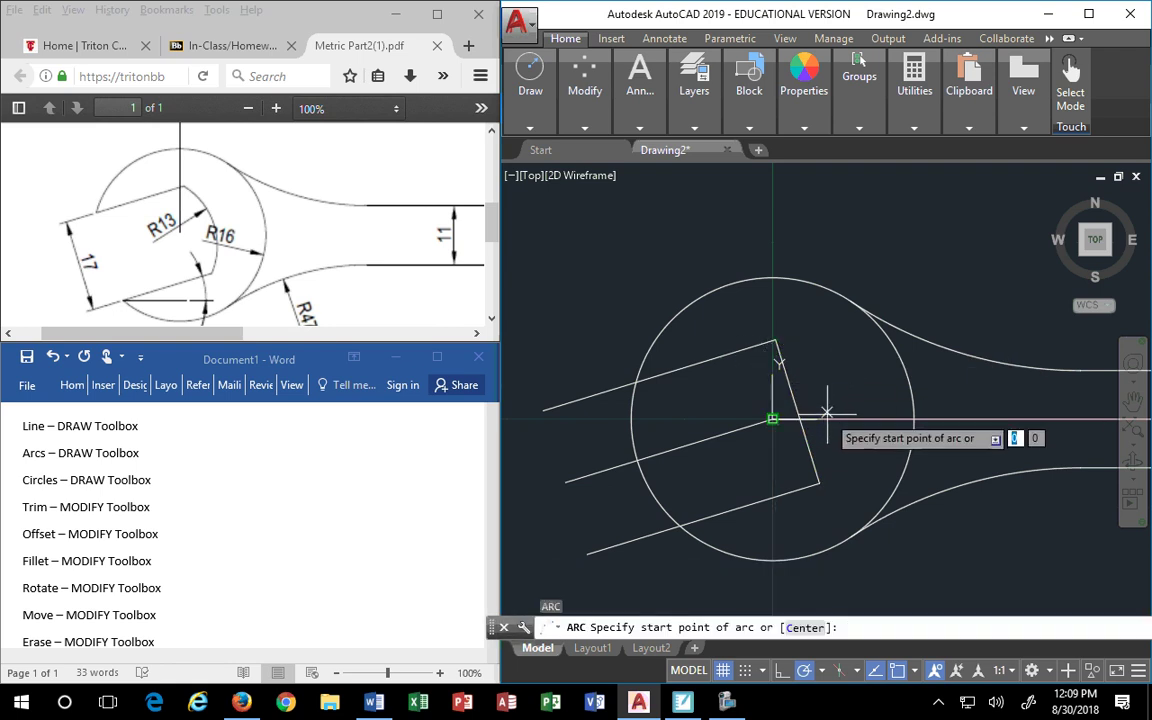
key("Escape")
key("Escape")
mouse_move(527, 100)
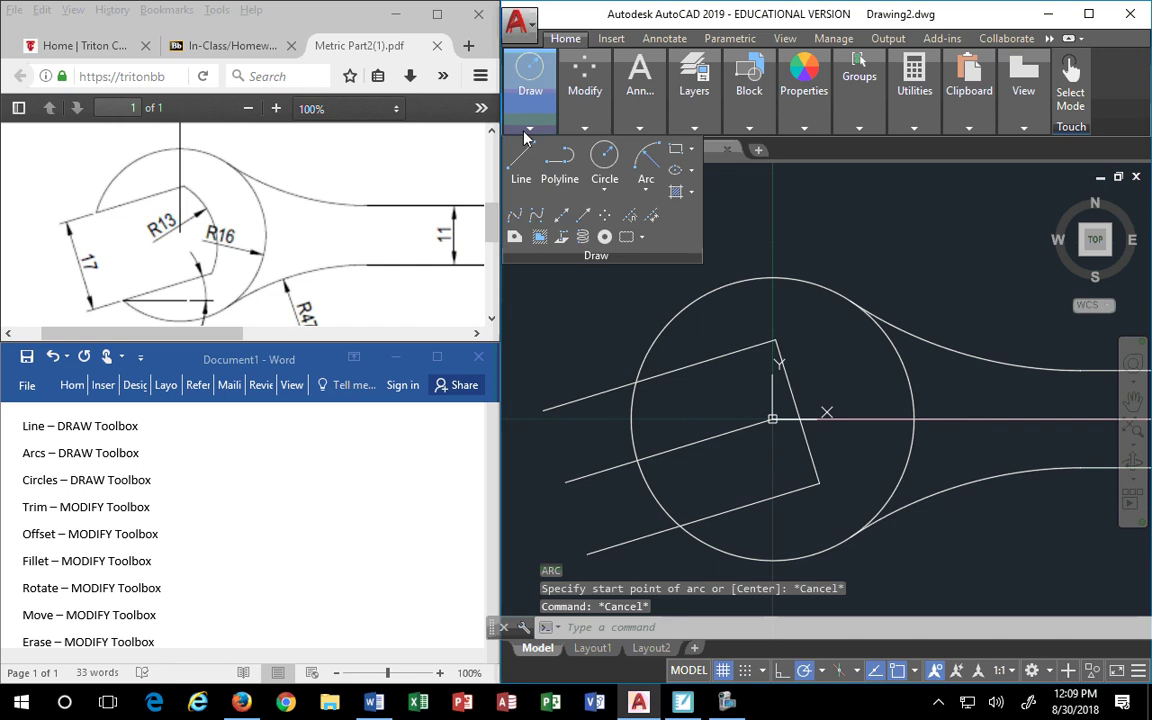
left_click(647, 191)
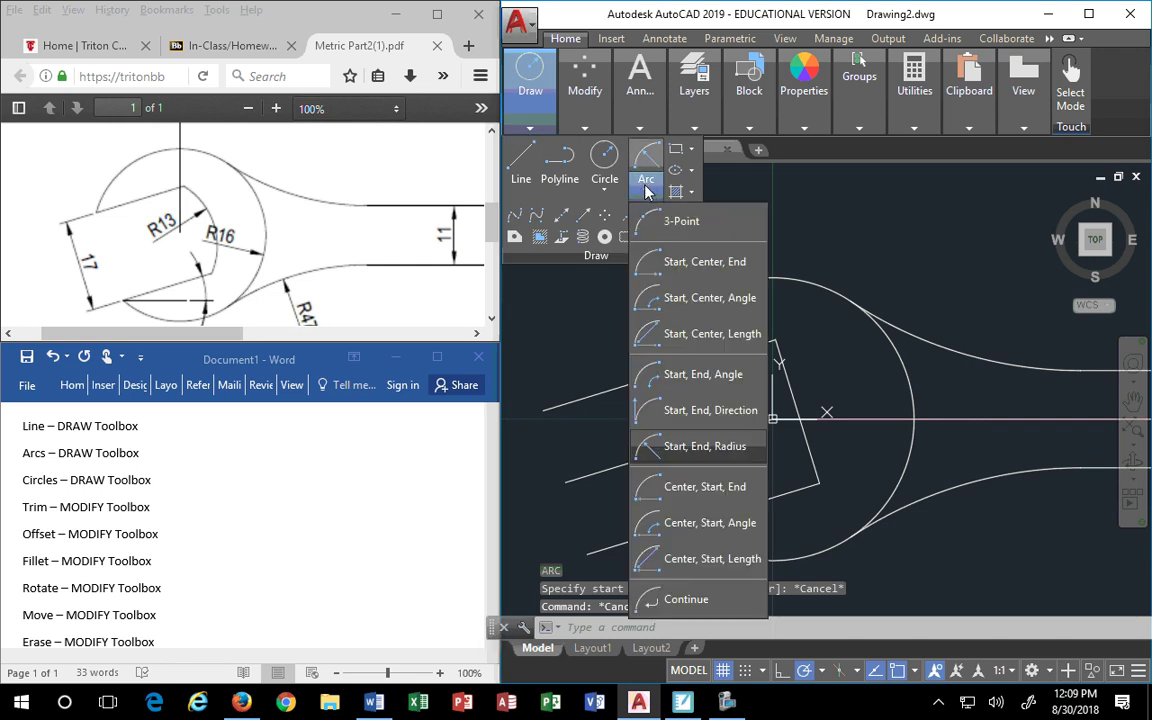
left_click(645, 444)
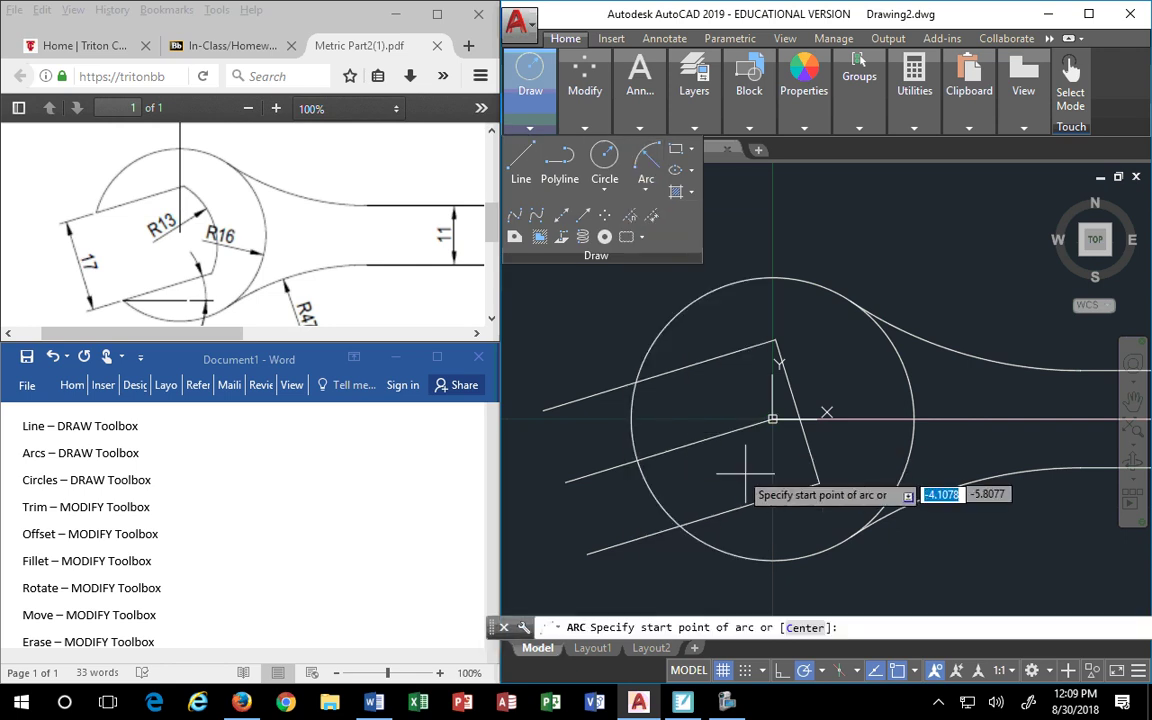
left_click(819, 483)
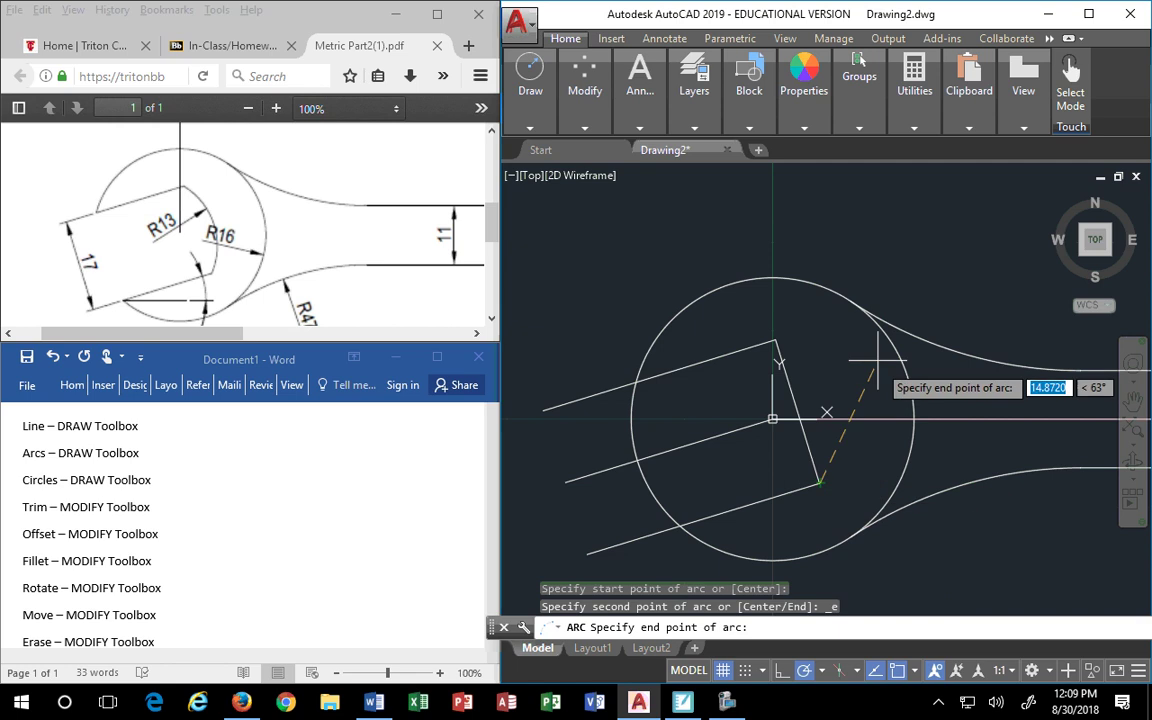
left_click(775, 341)
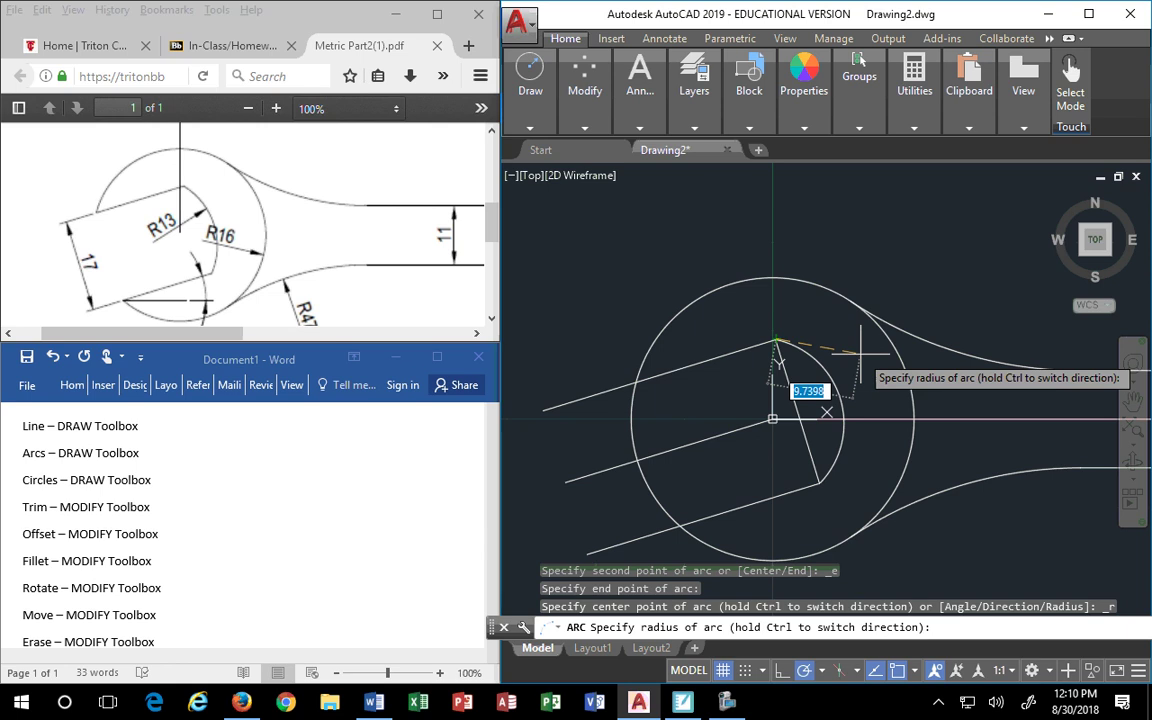
type("13")
key("Return")
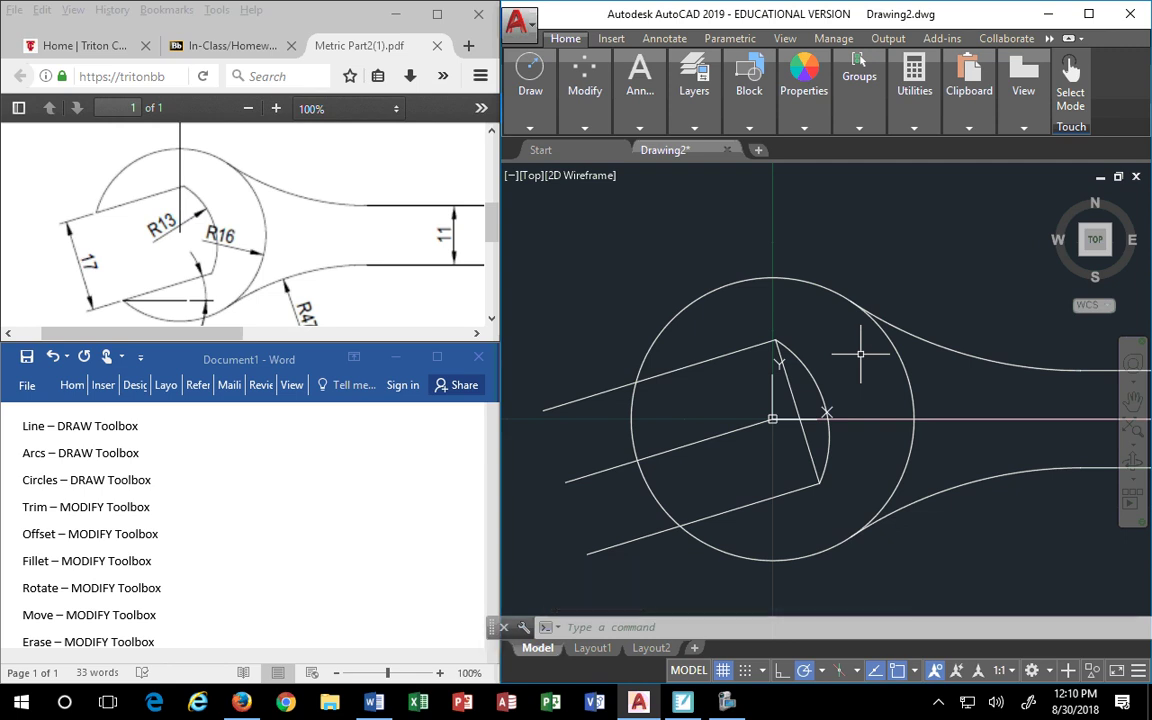
left_click(801, 360)
key("Delete")
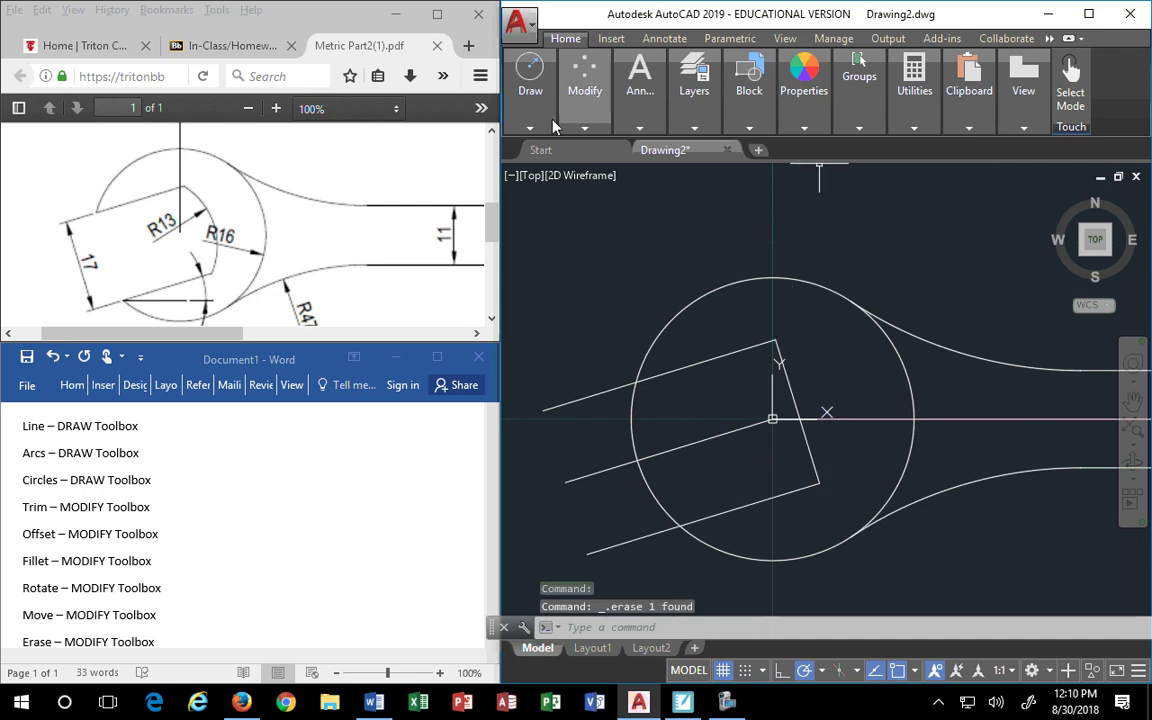
mouse_move(533, 141)
left_click(646, 188)
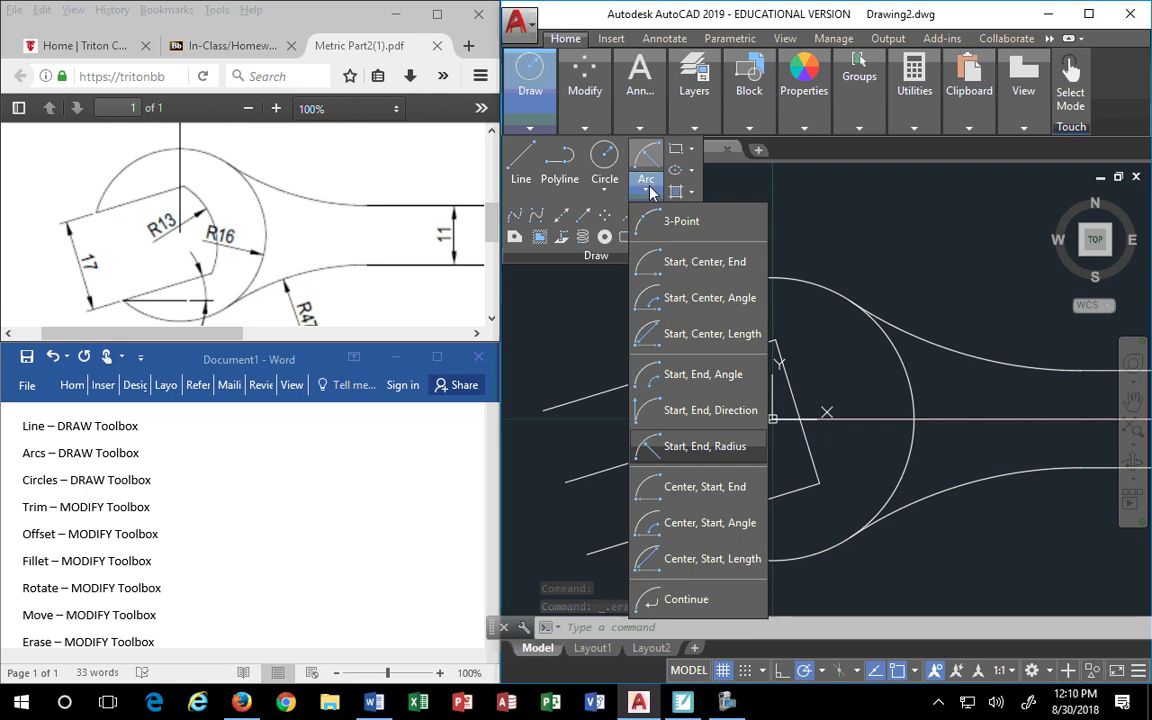
left_click(705, 446)
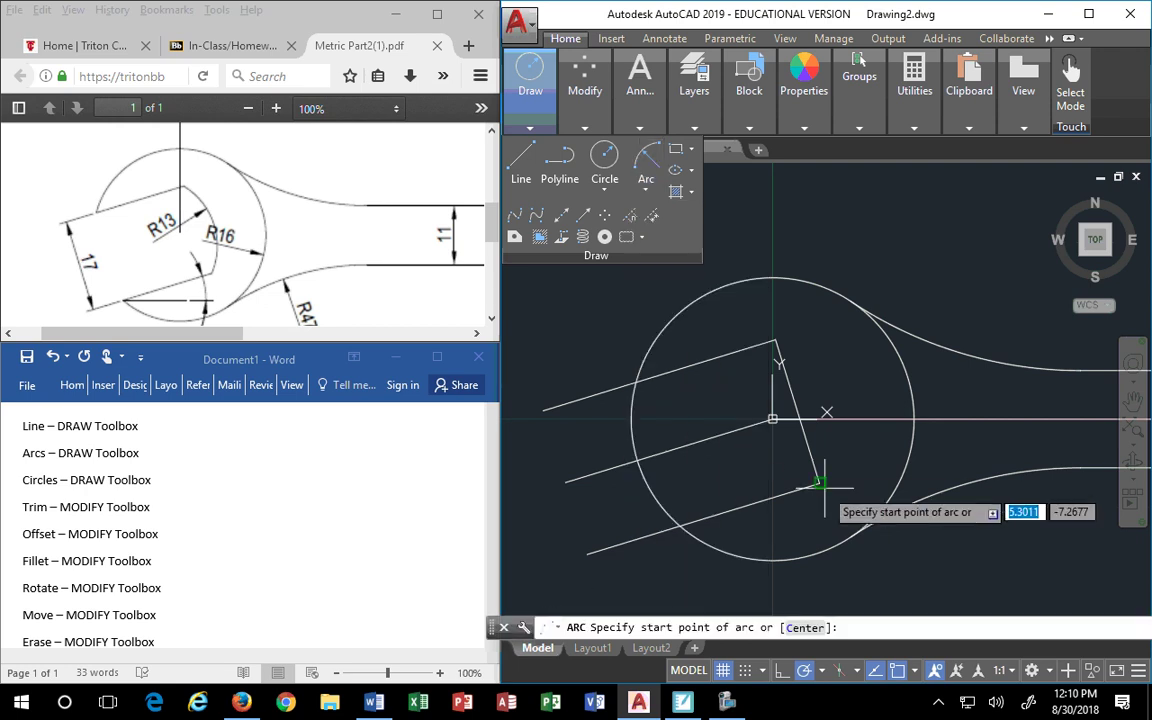
left_click(818, 484)
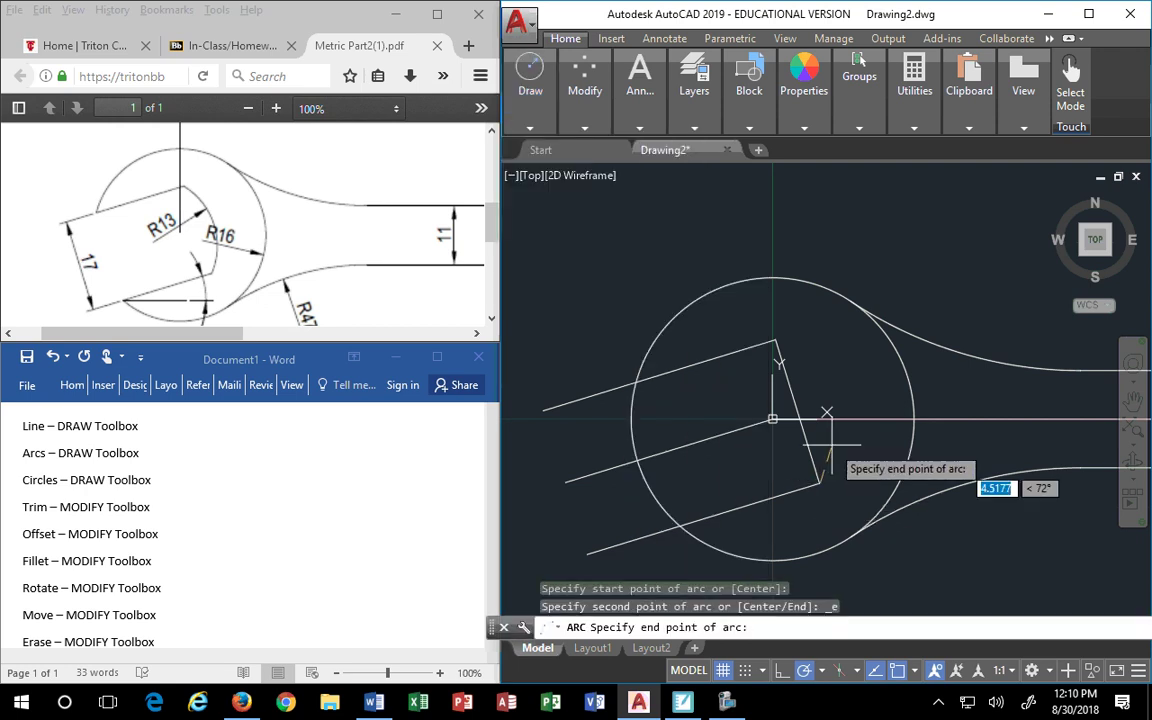
left_click(776, 340)
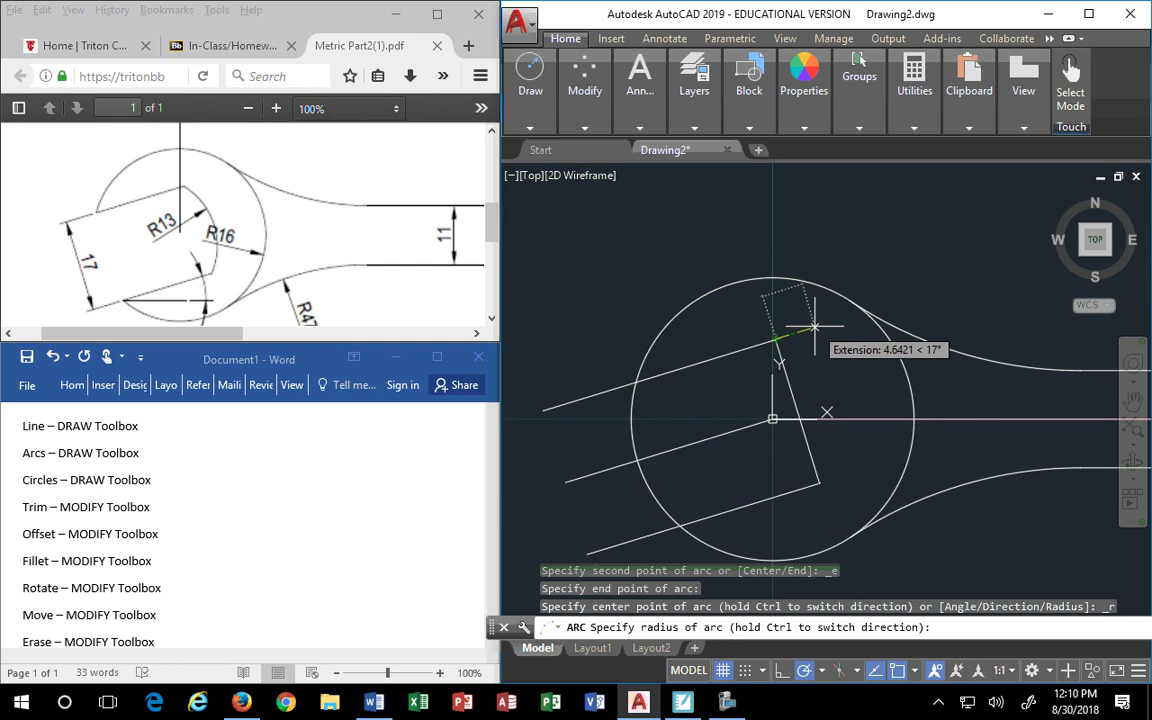
key("Escape")
key("Escape")
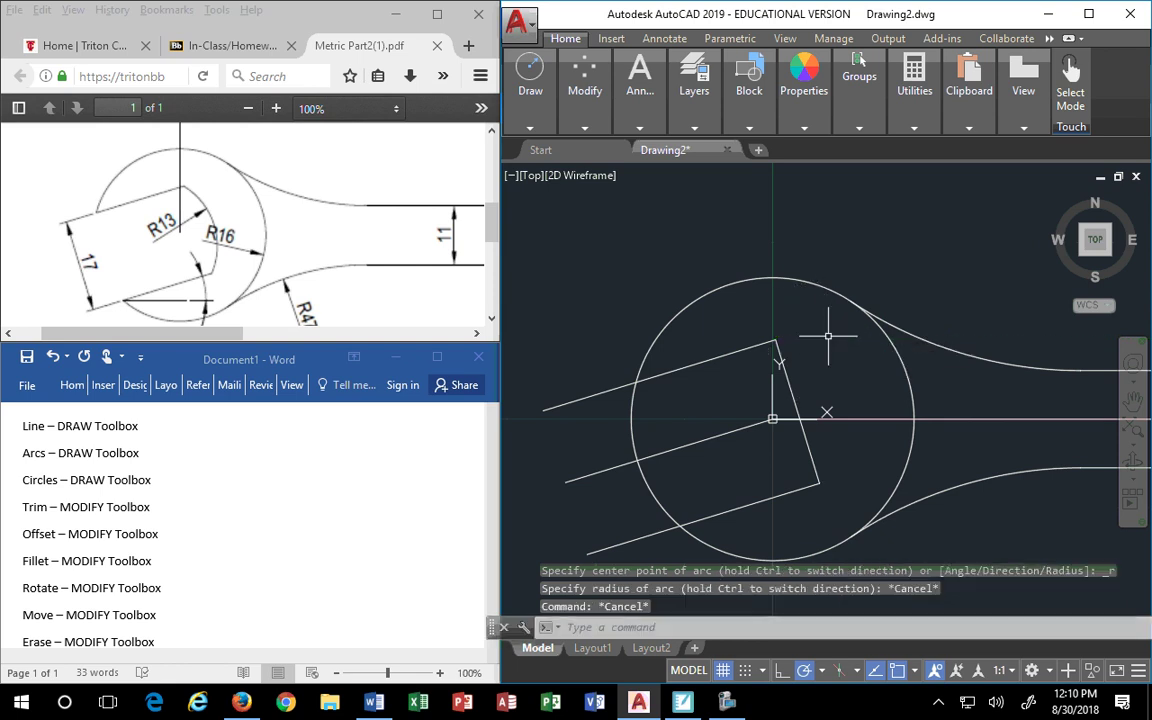
mouse_move(585, 85)
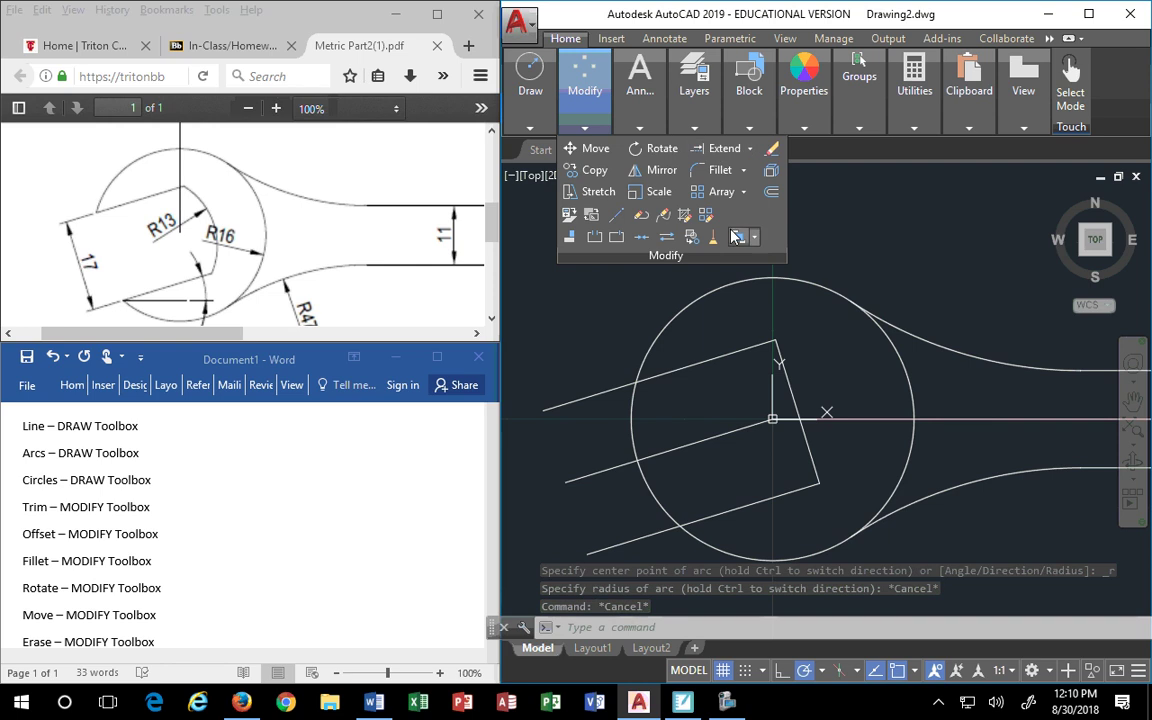
mouse_move(535, 100)
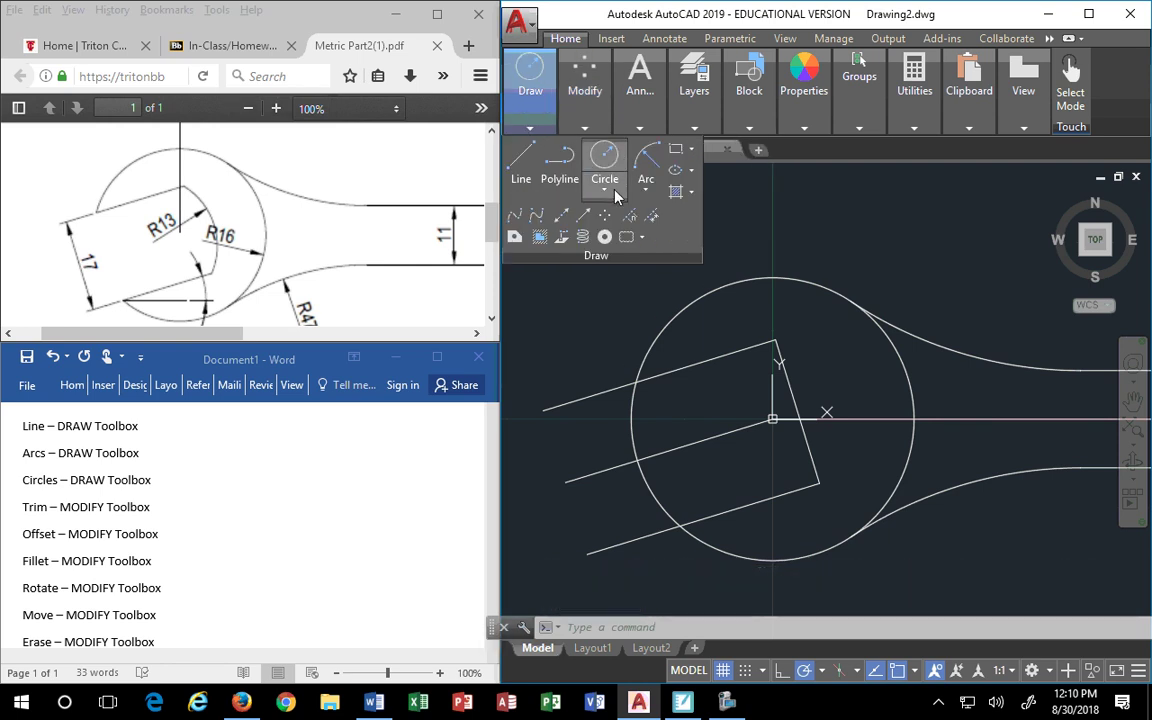
left_click(648, 190)
left_click(617, 421)
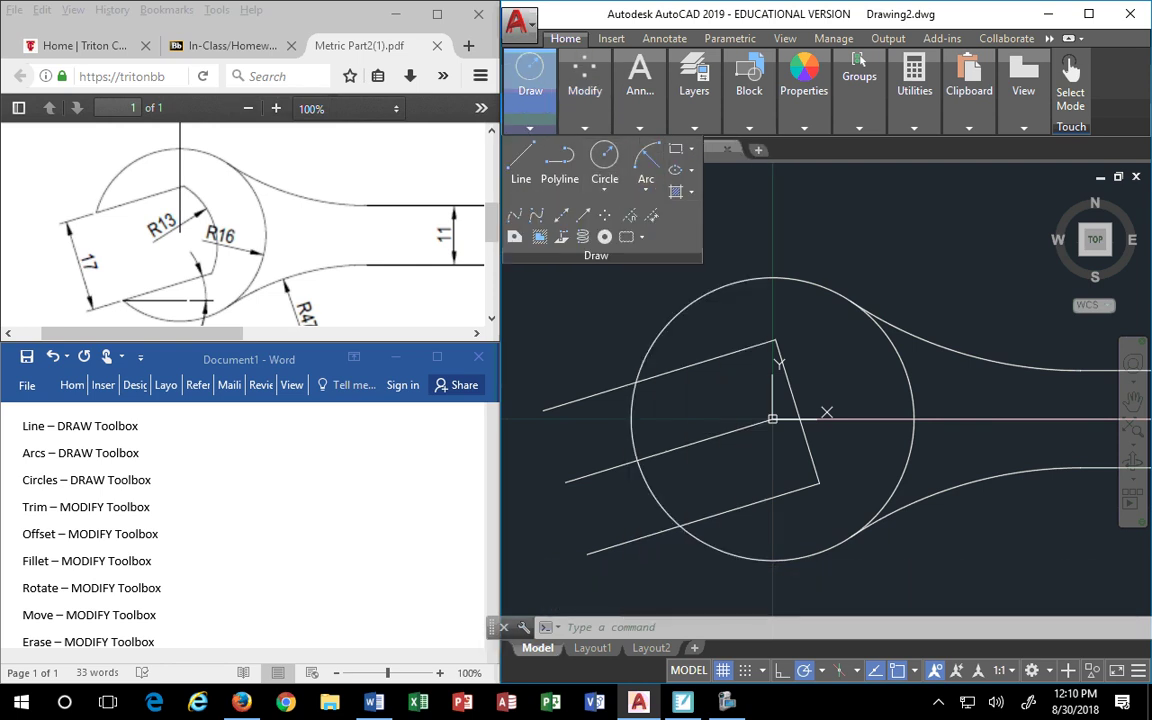
left_click(820, 484)
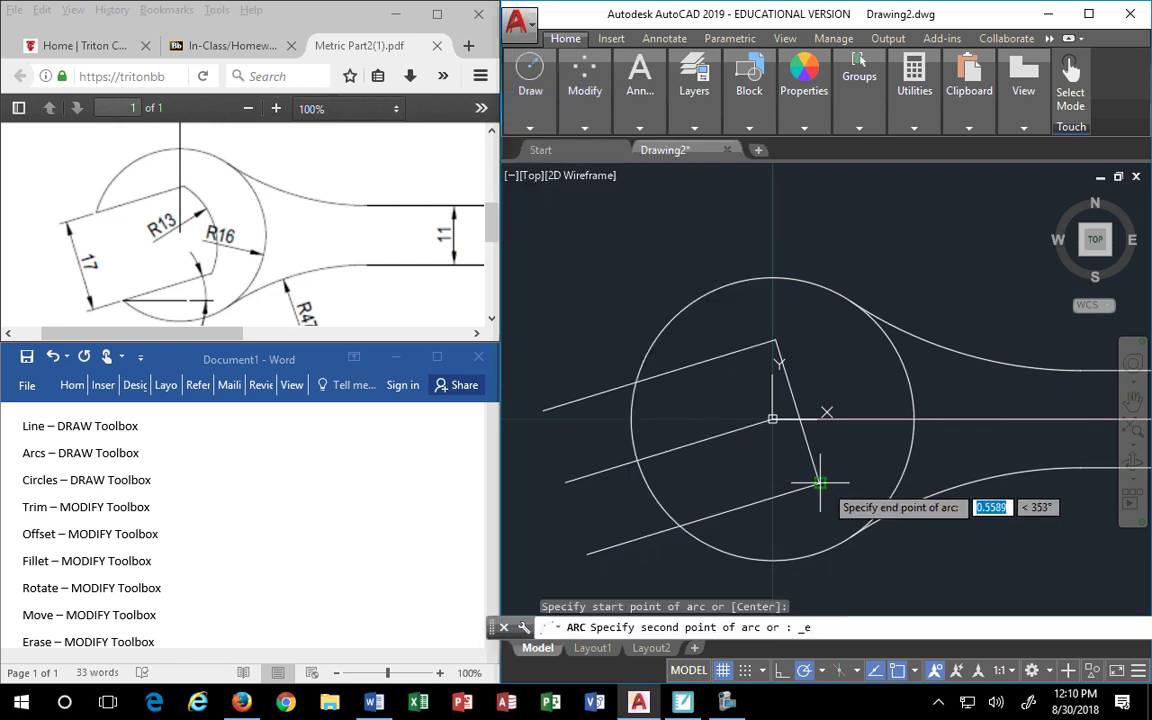
left_click(775, 340)
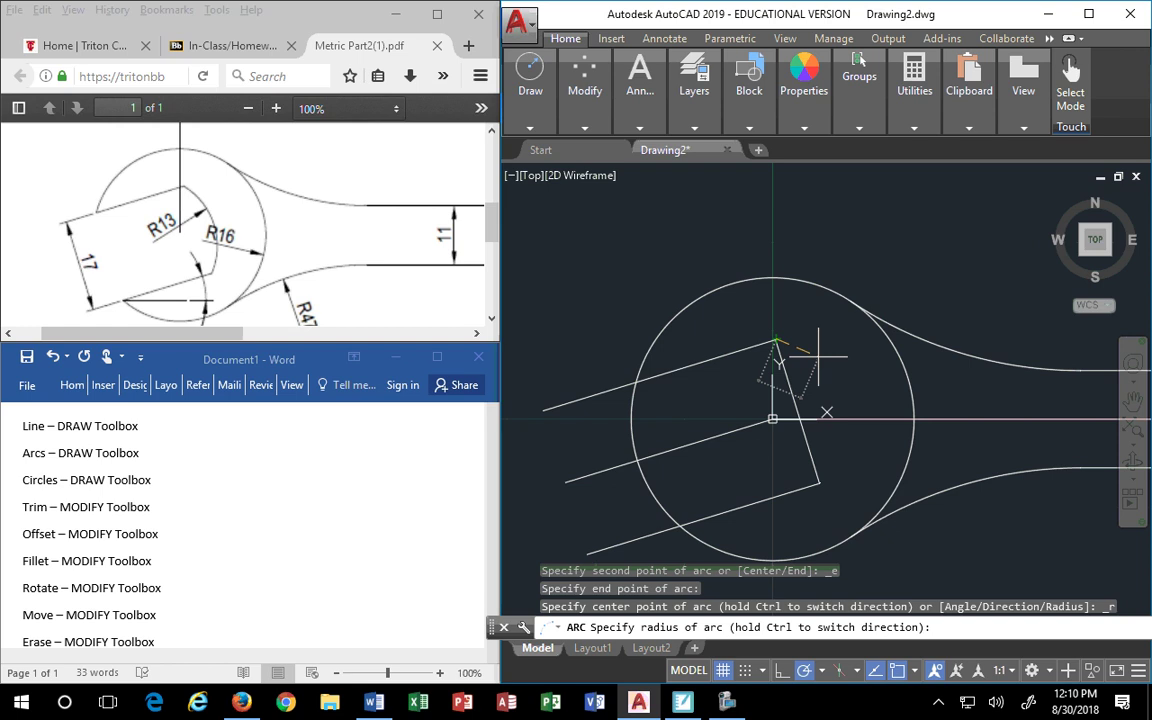
type("13")
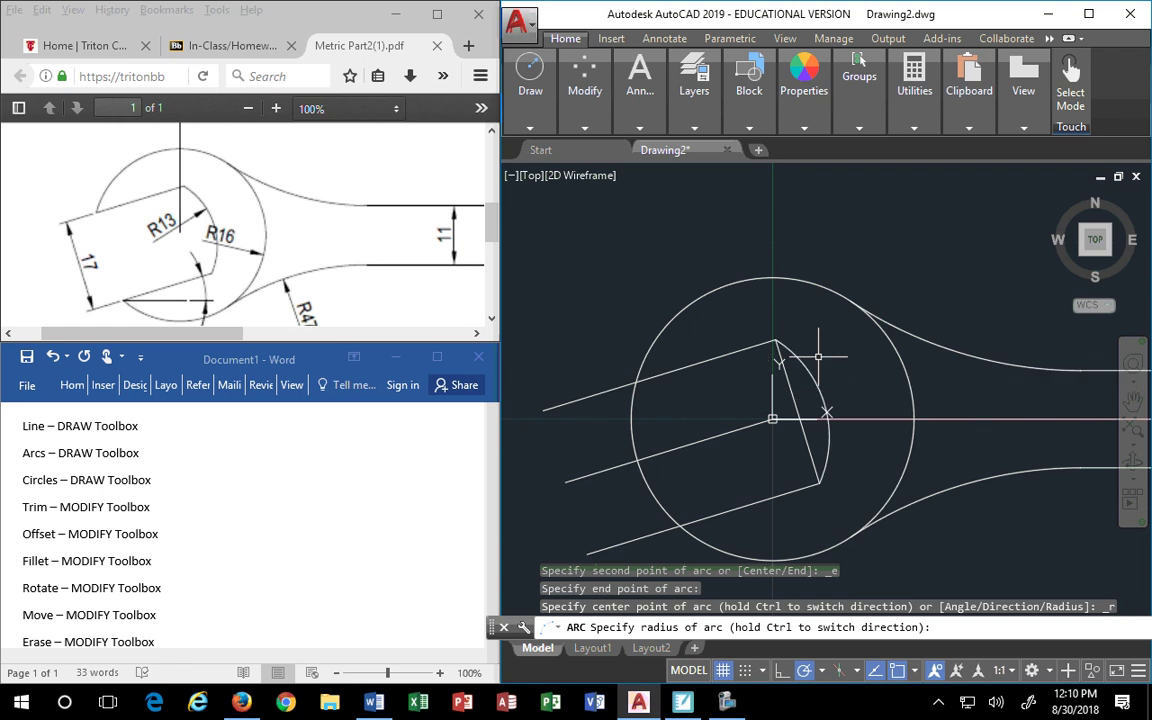
key("Return")
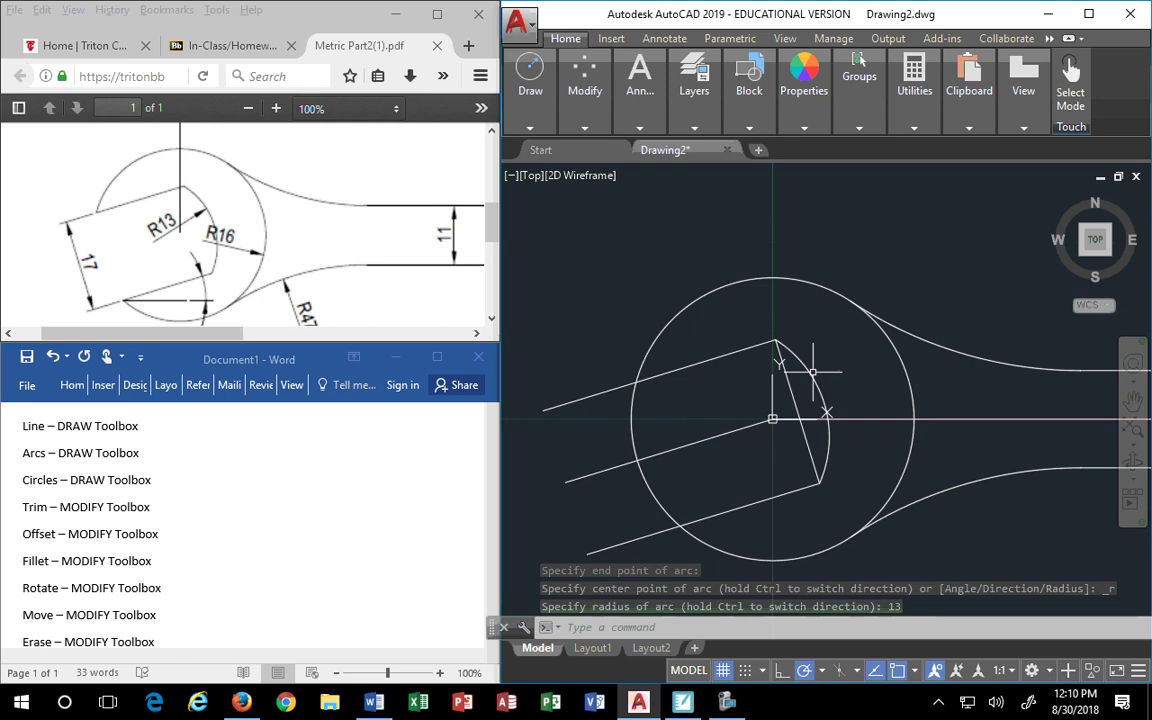
left_click(811, 373)
key("Delete")
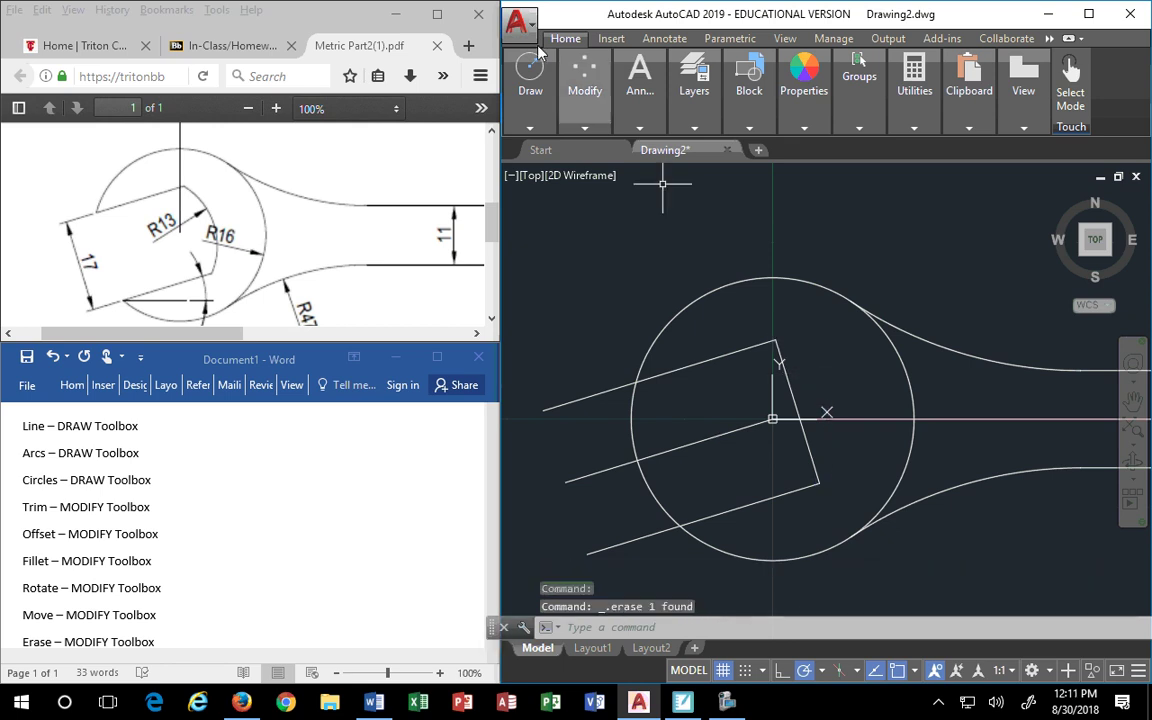
Draw an R13 Tan-Tan-Radius circle between the upper and lower jaw lines, then delete it.
left_click(526, 129)
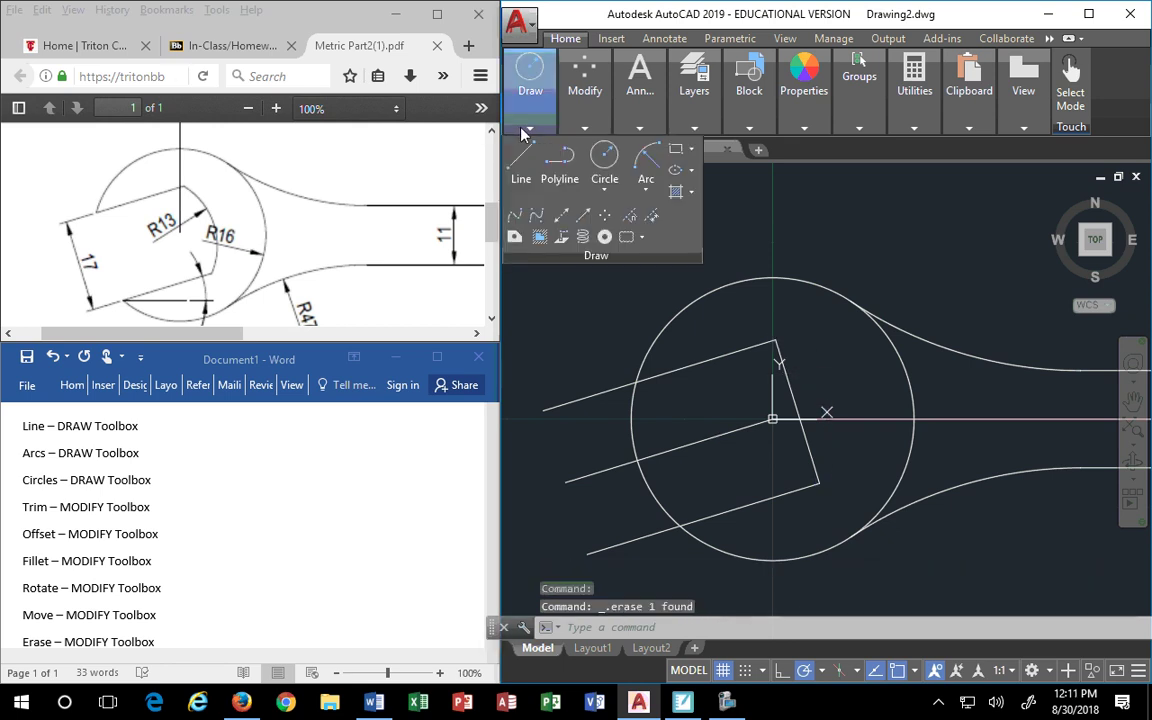
left_click(604, 188)
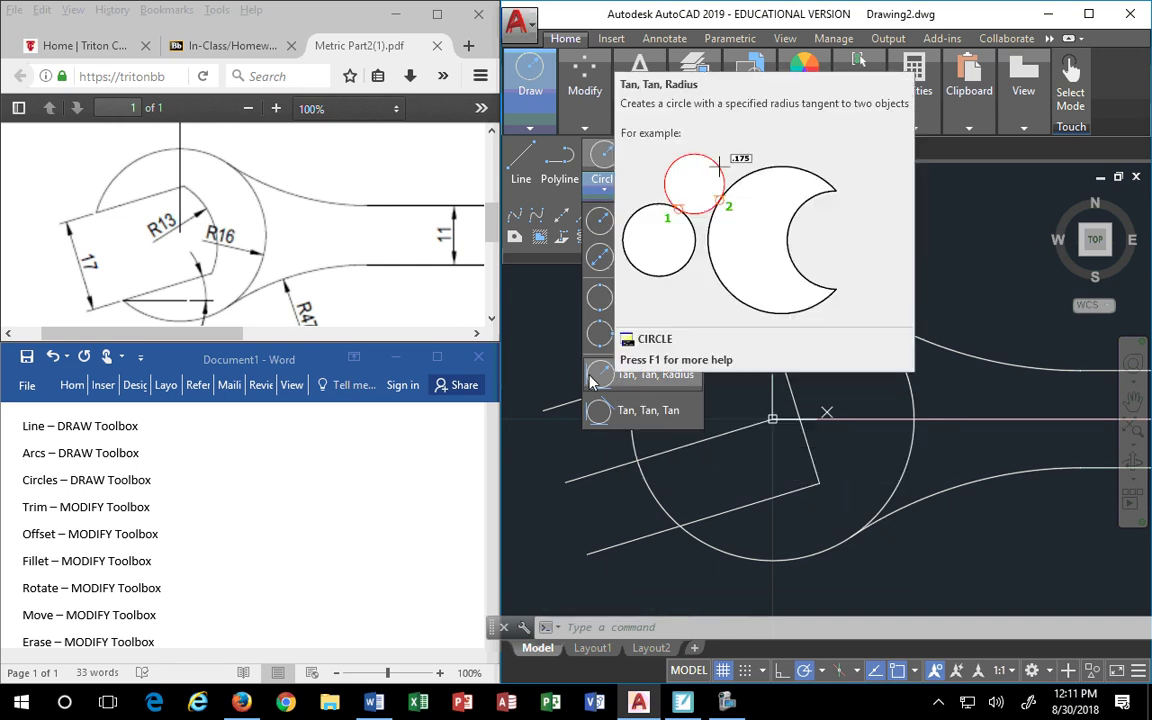
left_click(591, 378)
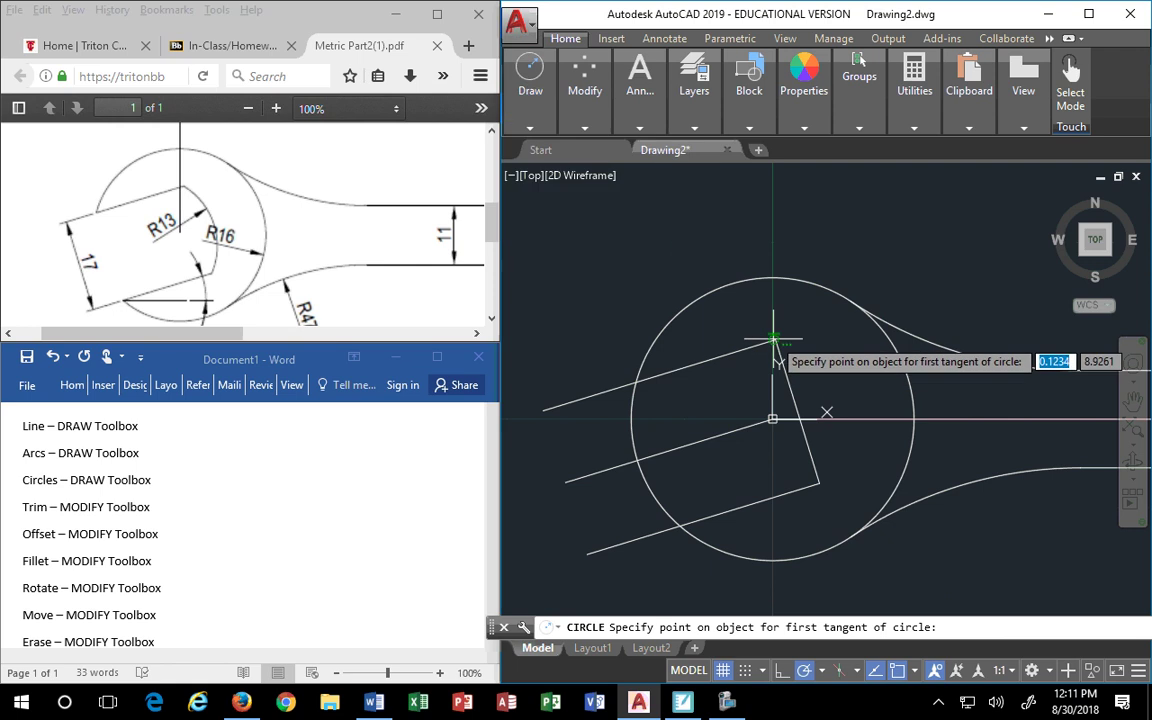
left_click(773, 342)
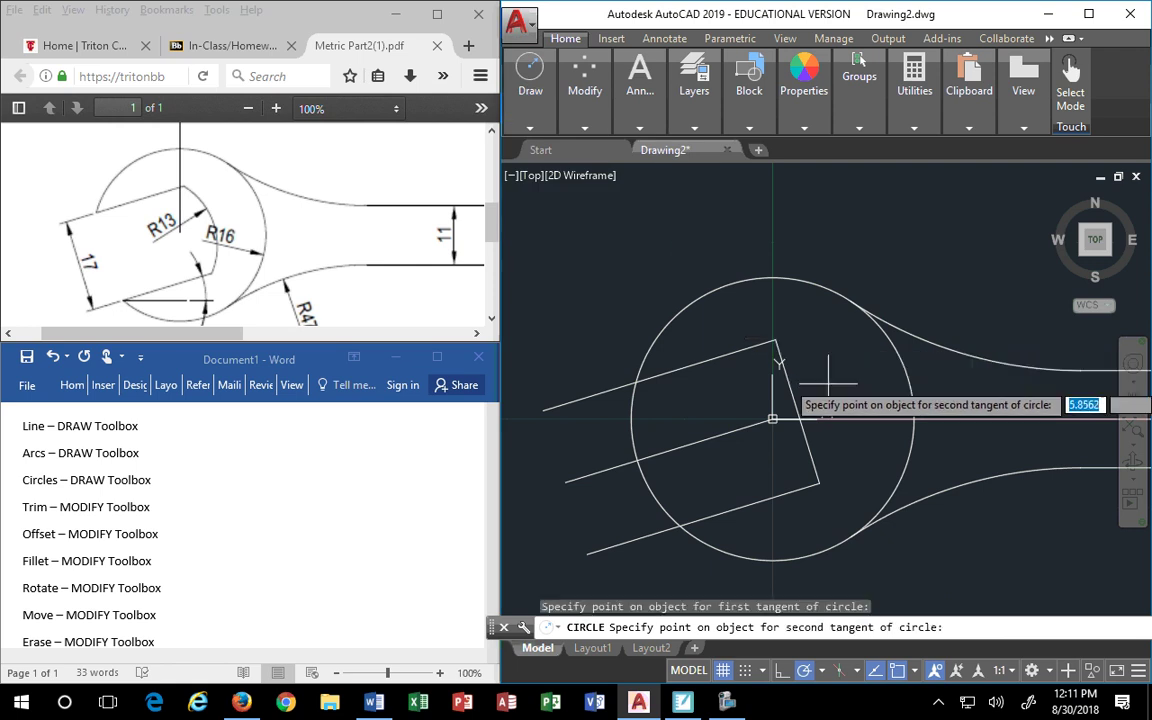
left_click(820, 487)
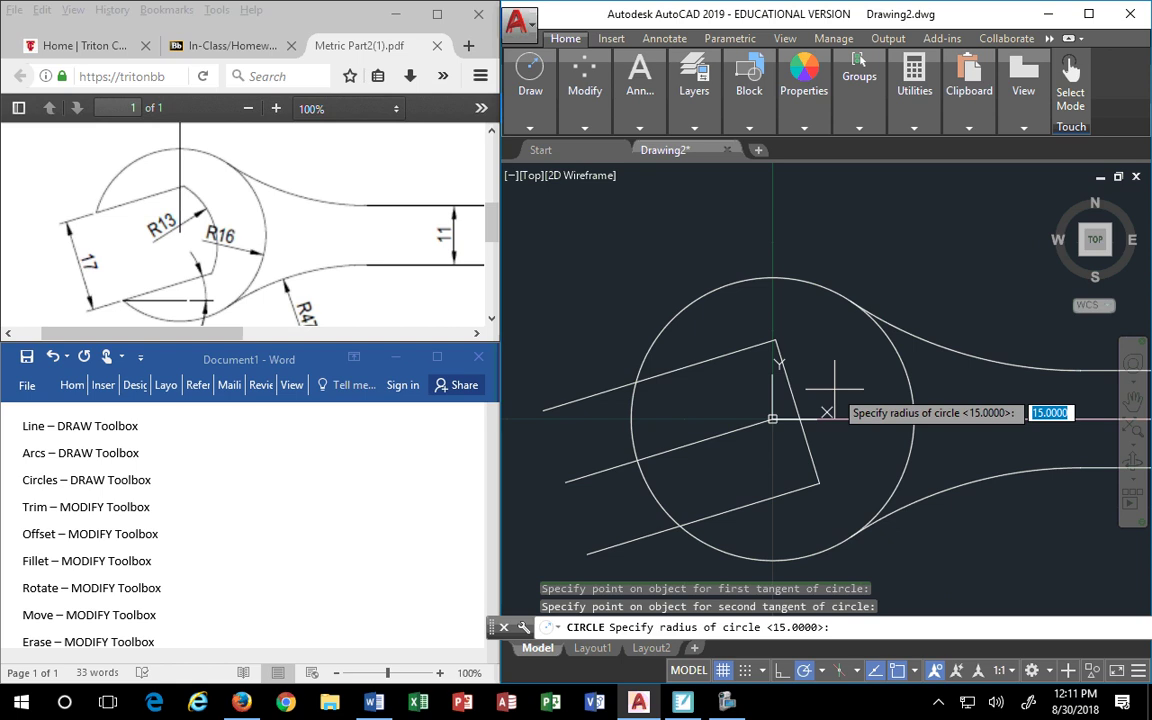
type("13")
key("Return")
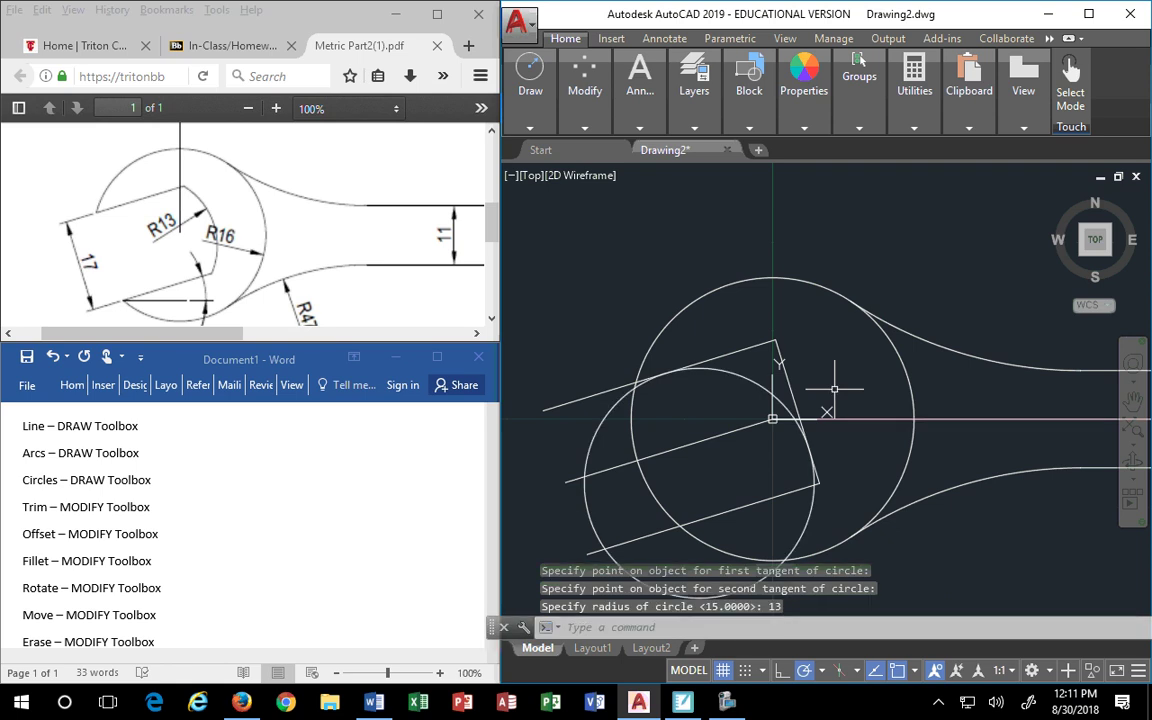
left_click(745, 377)
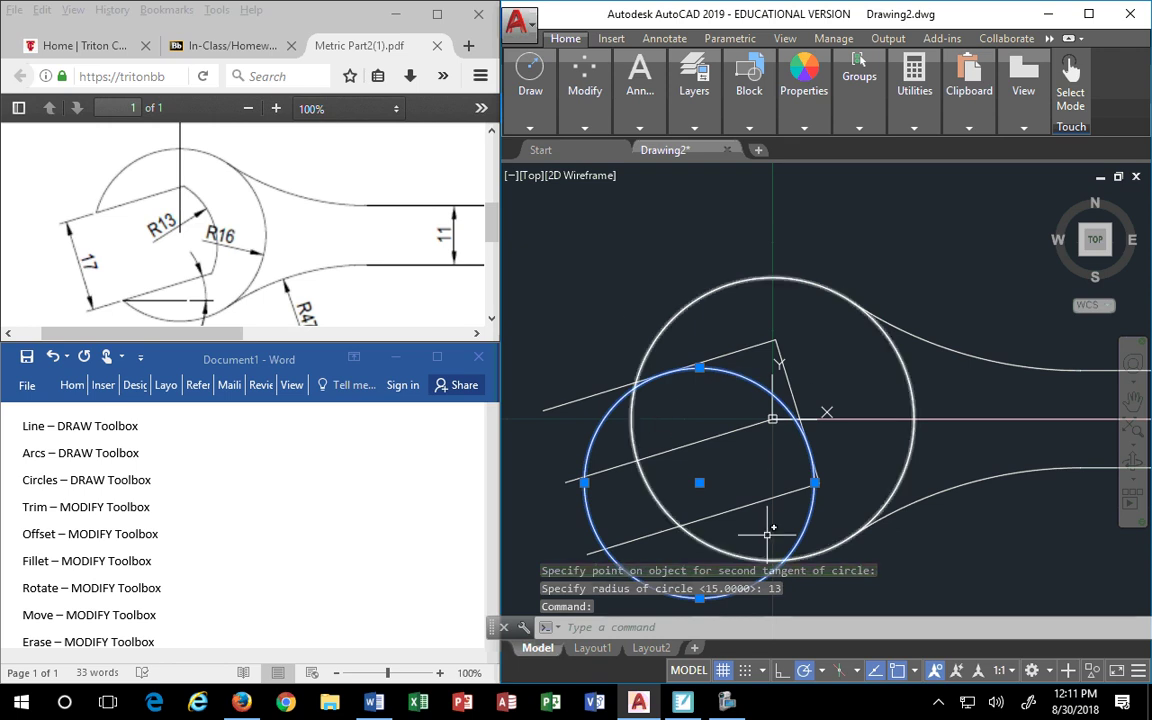
key("Delete")
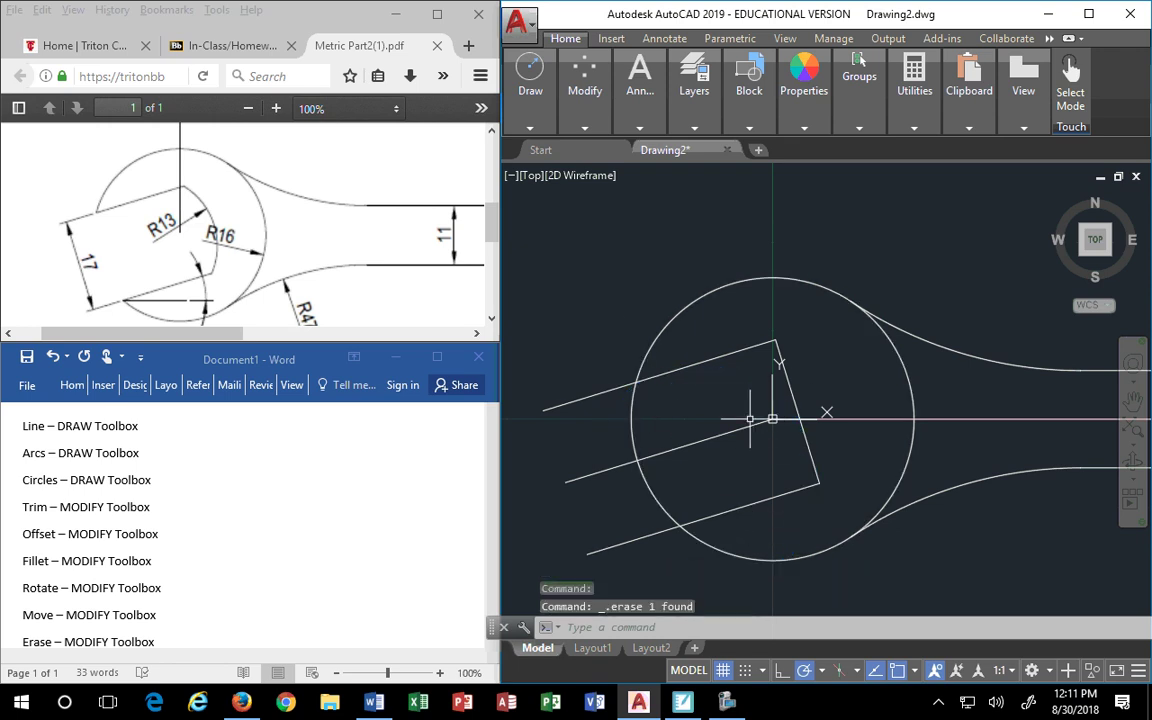
left_click(530, 85)
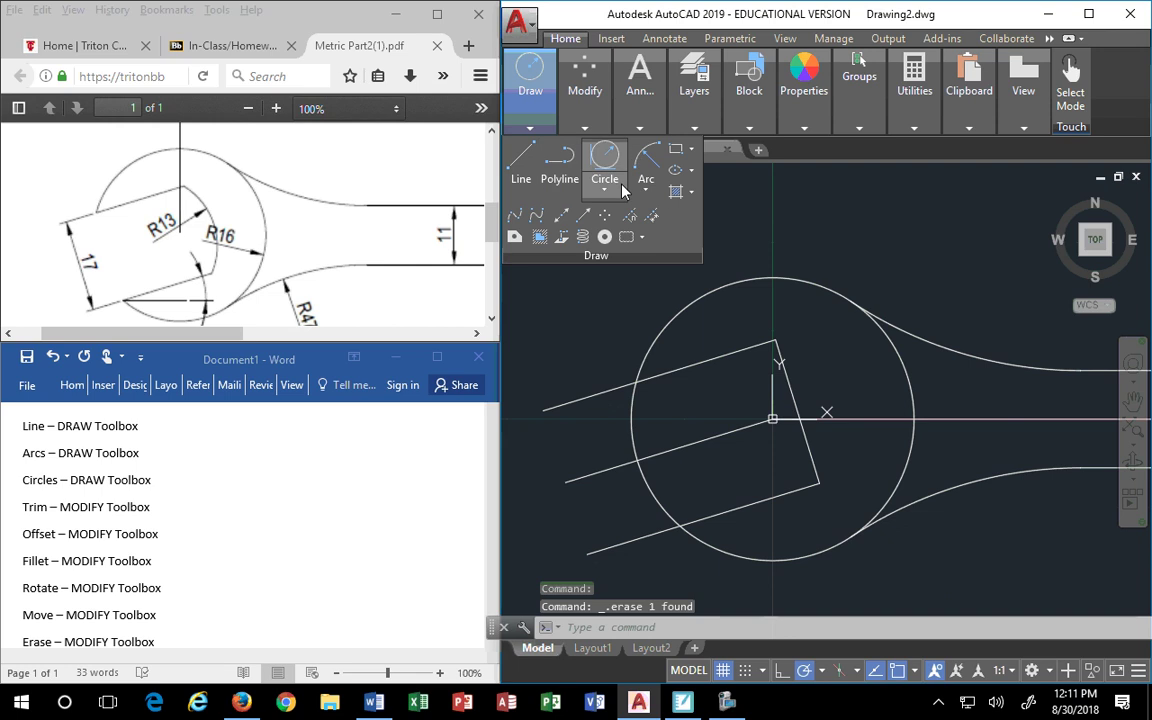
left_click(654, 192)
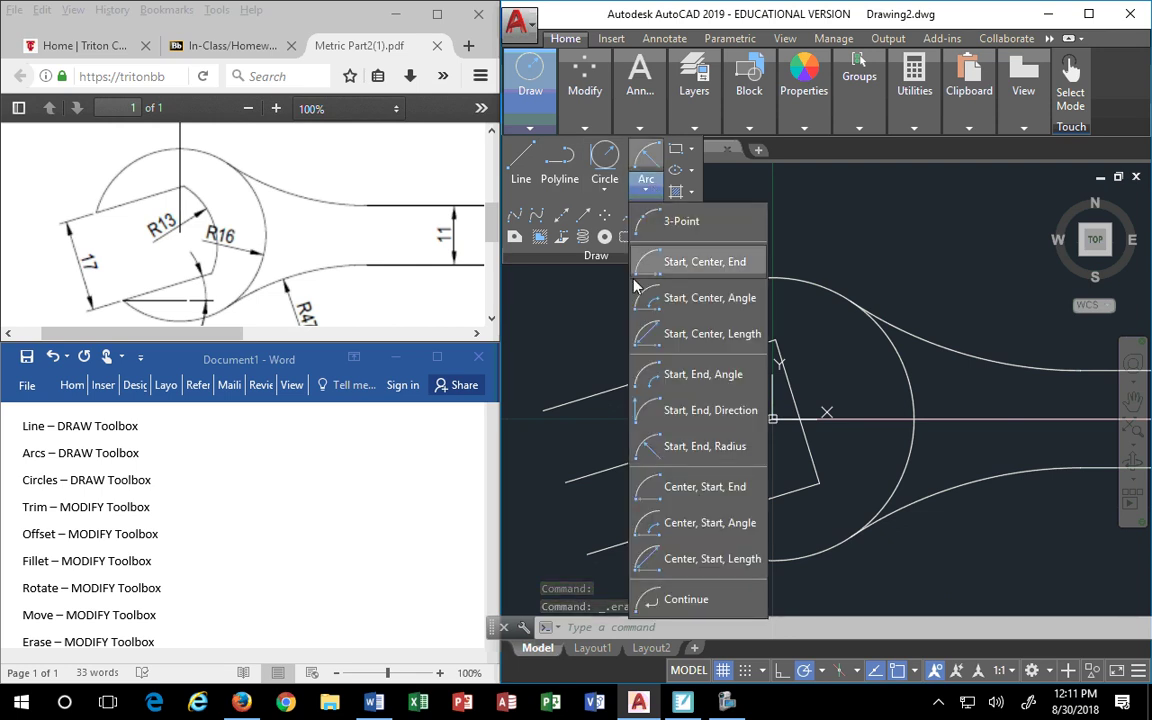
left_click(650, 448)
left_click(818, 482)
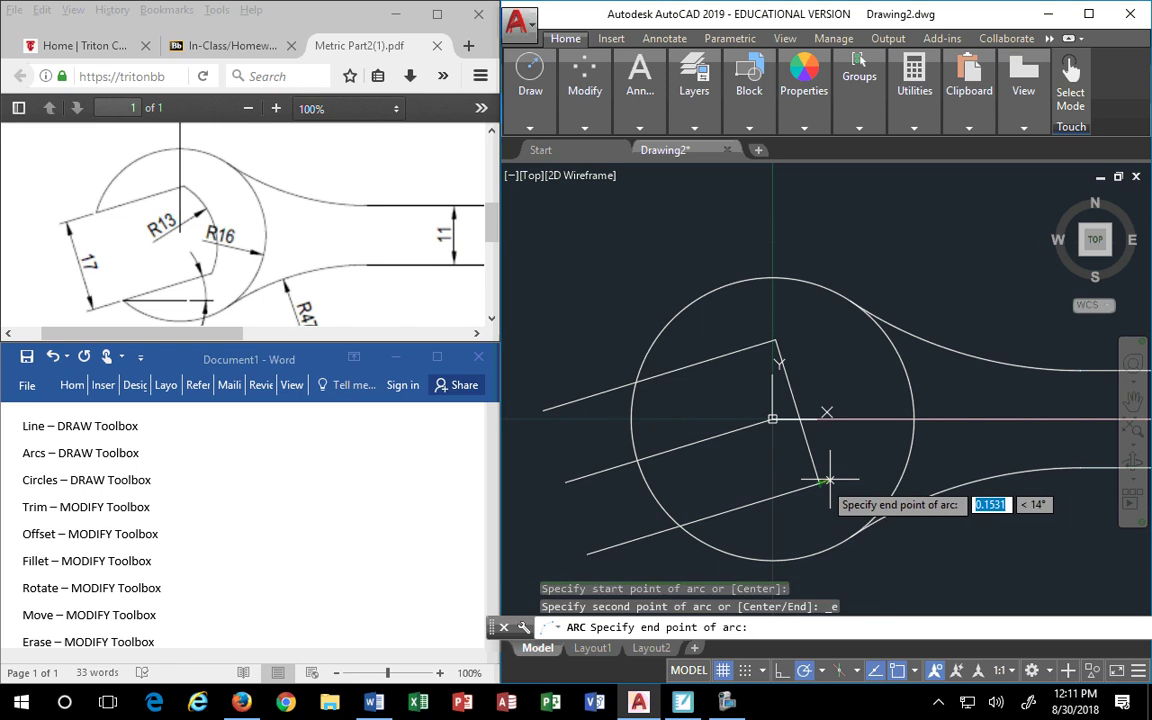
left_click(775, 340)
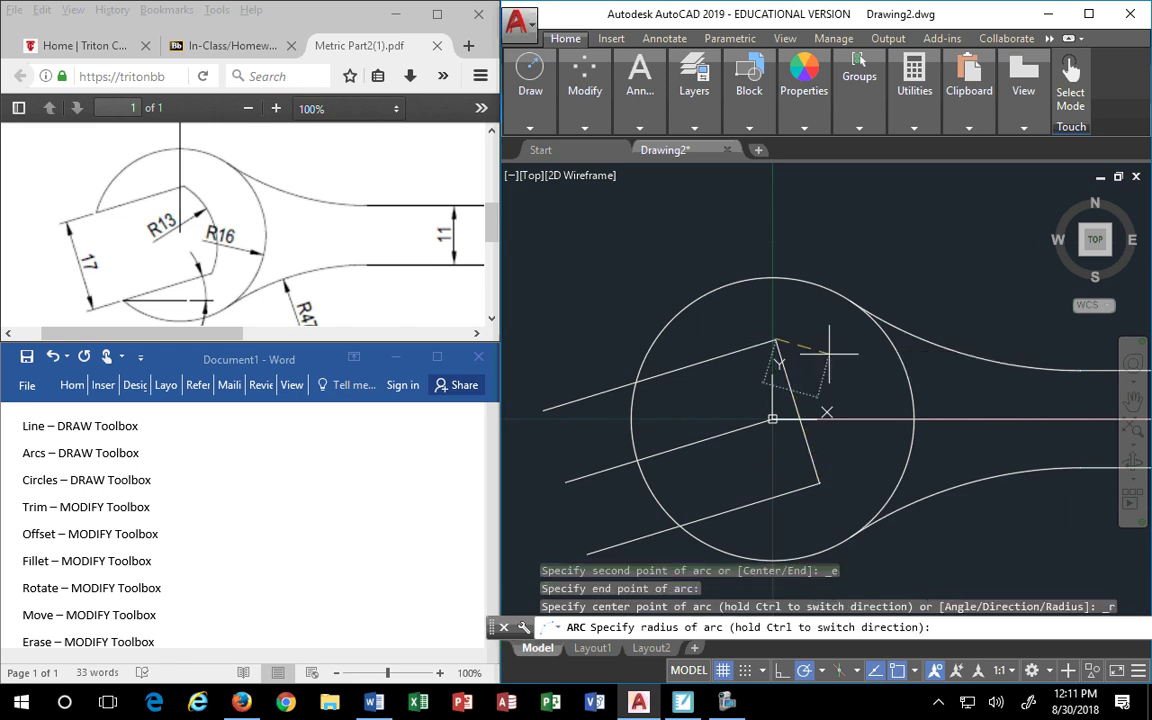
type("13")
key("Return")
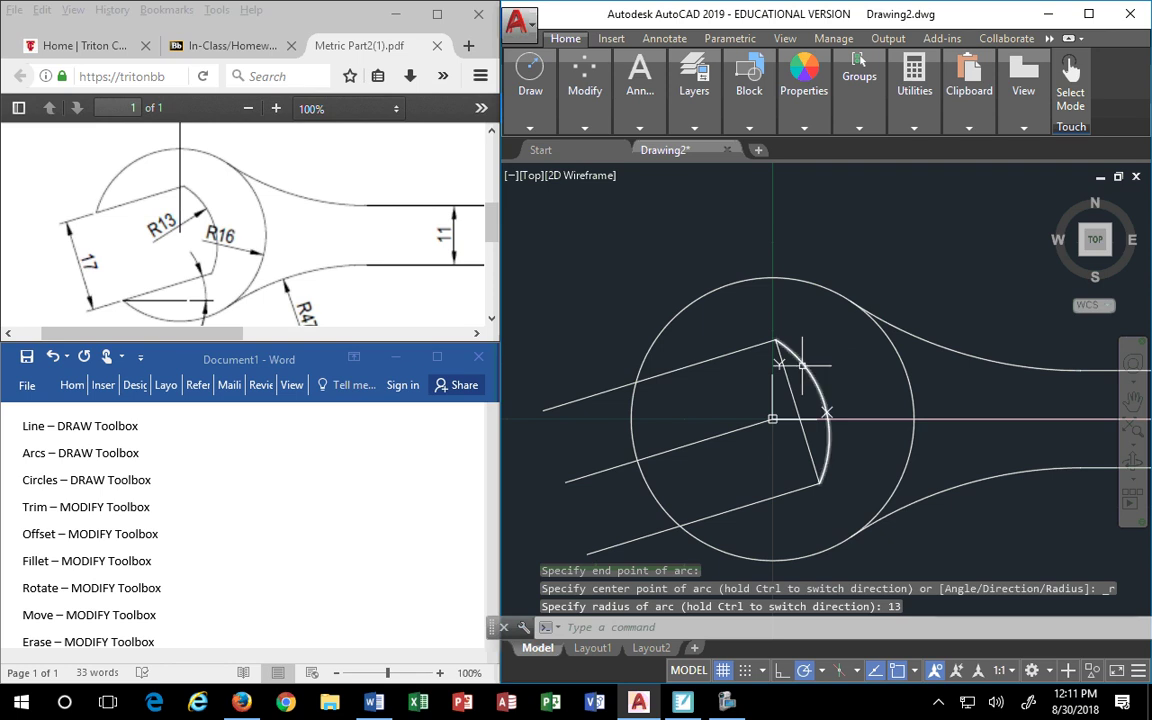
left_click(808, 362)
key("Delete")
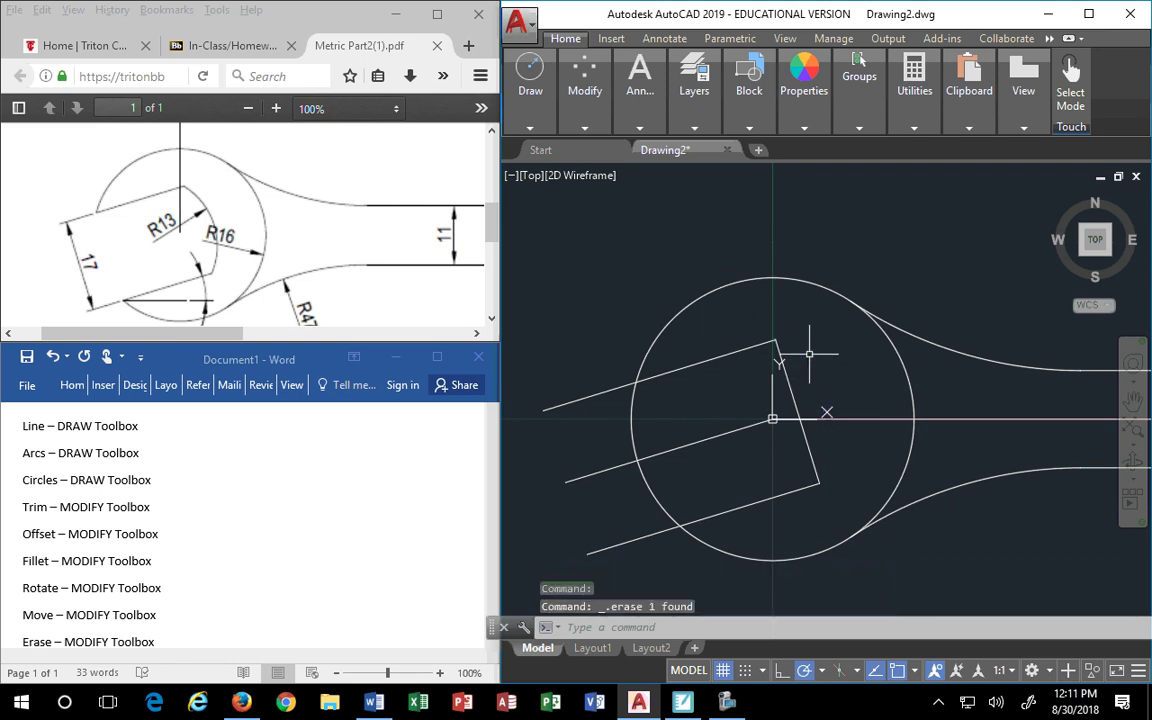
left_click(585, 95)
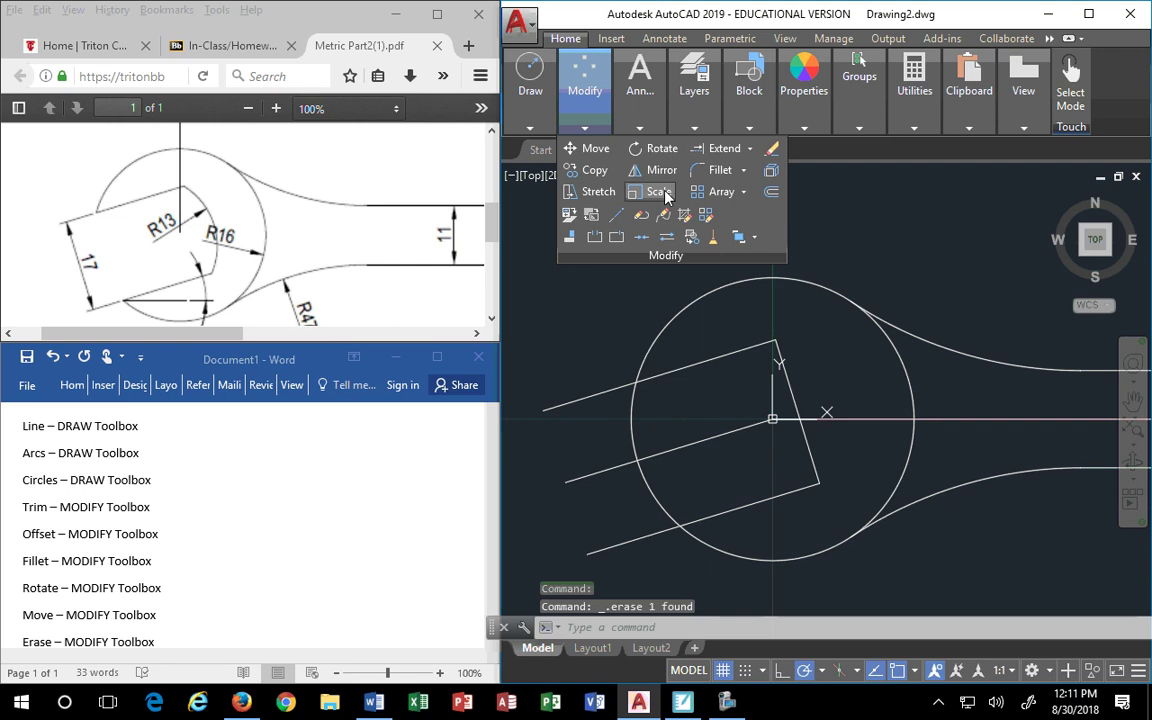
left_click(749, 95)
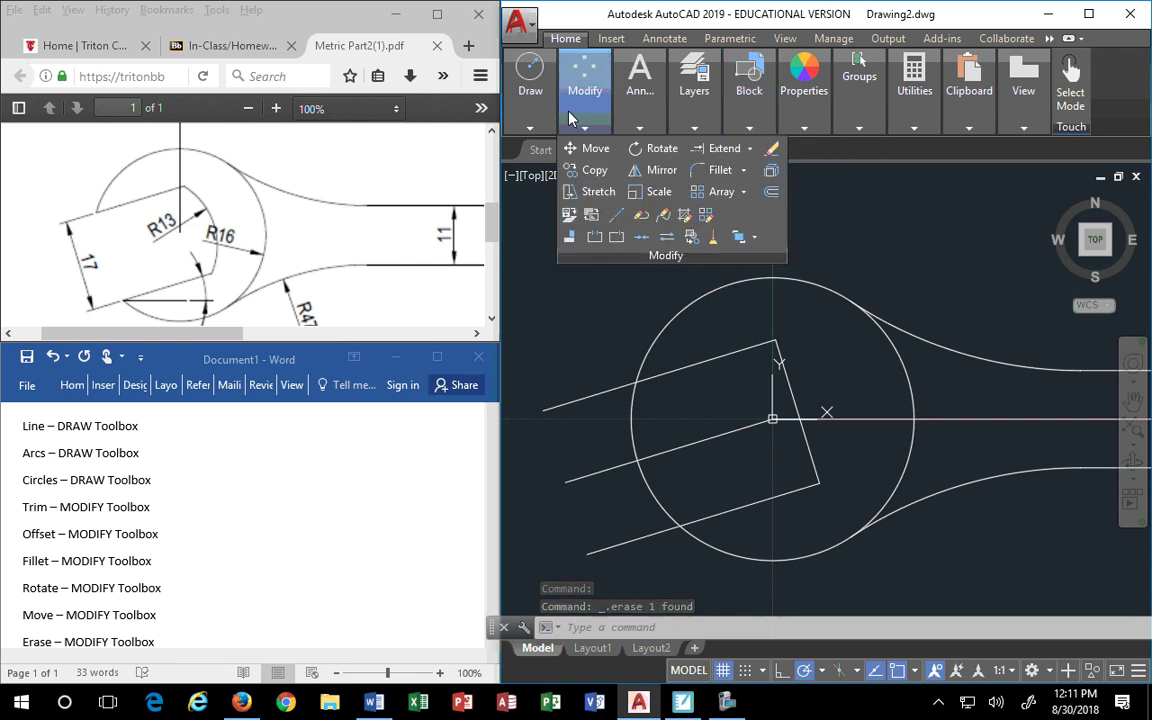
mouse_move(530, 95)
left_click(645, 189)
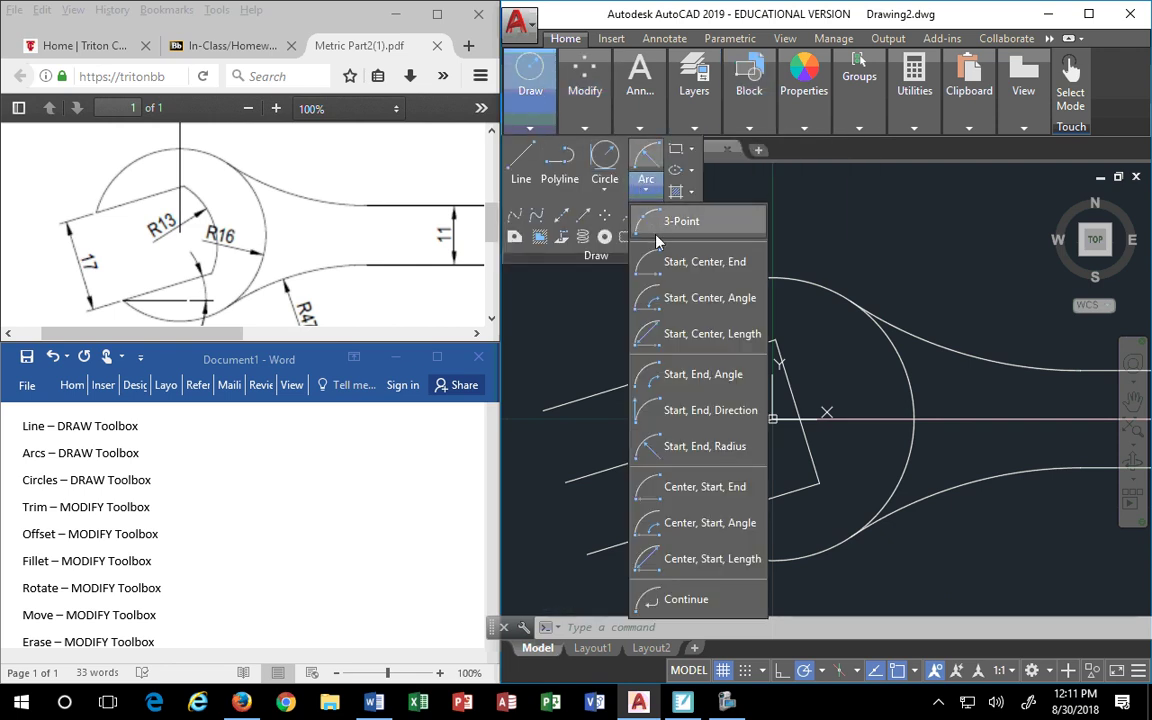
left_click(658, 448)
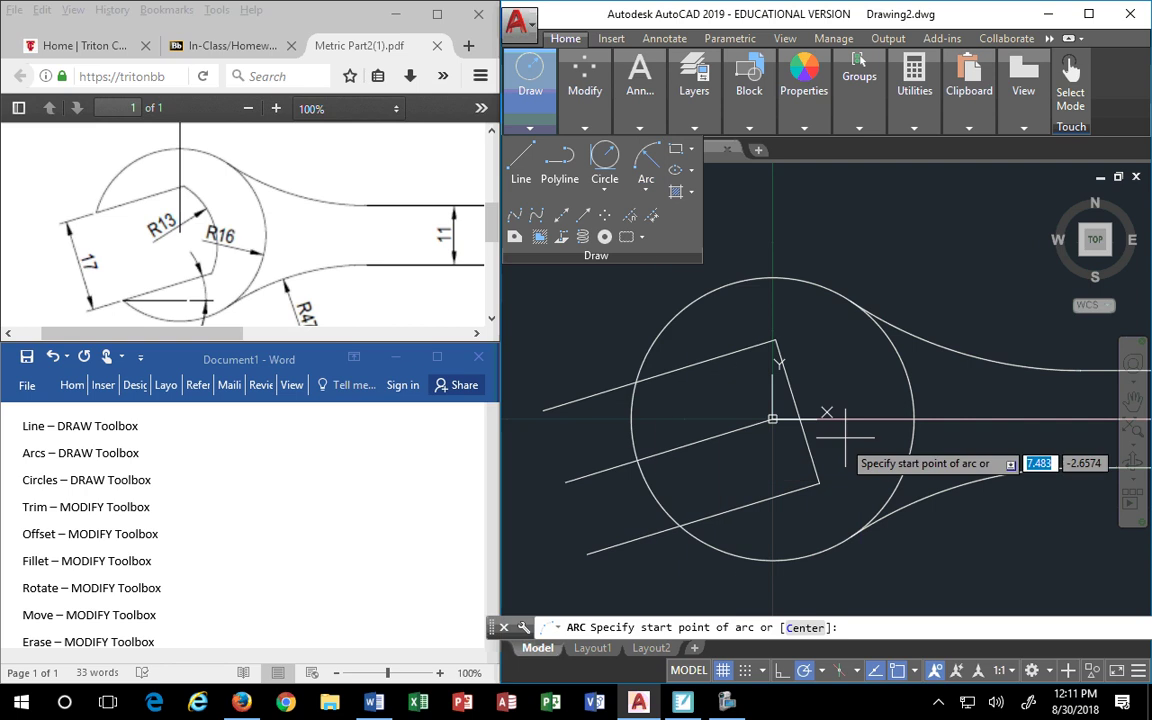
left_click(775, 340)
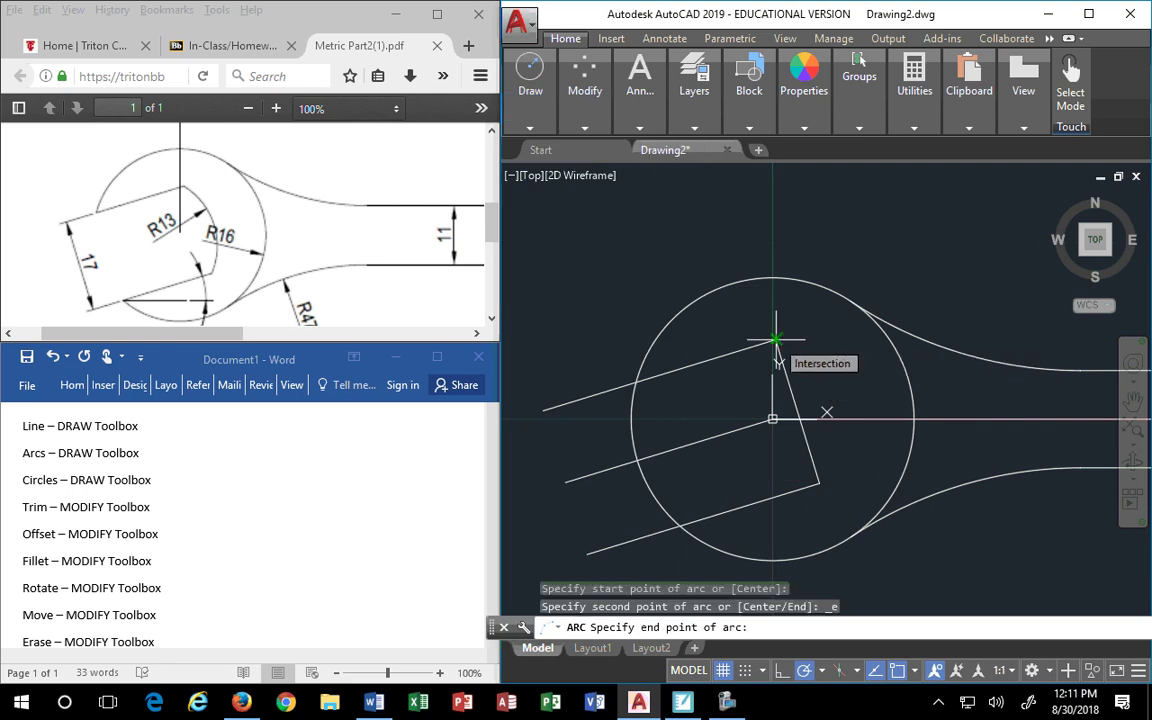
left_click(819, 483)
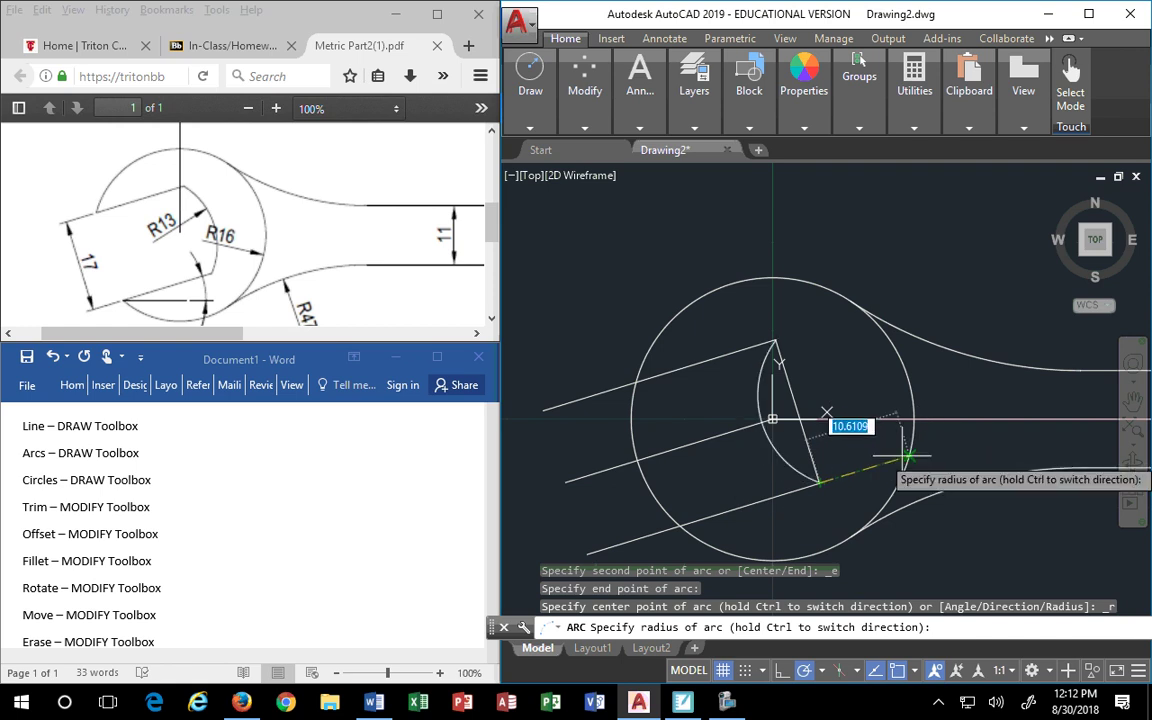
type("13")
key("Return")
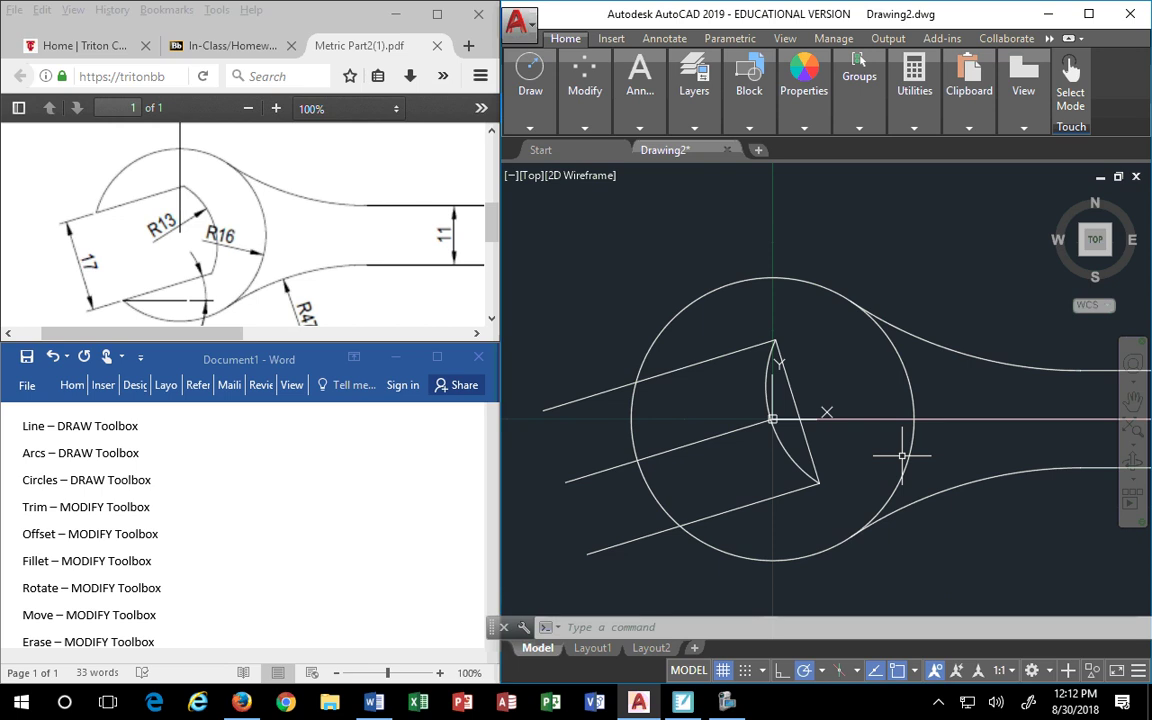
left_click(781, 432)
key("Delete")
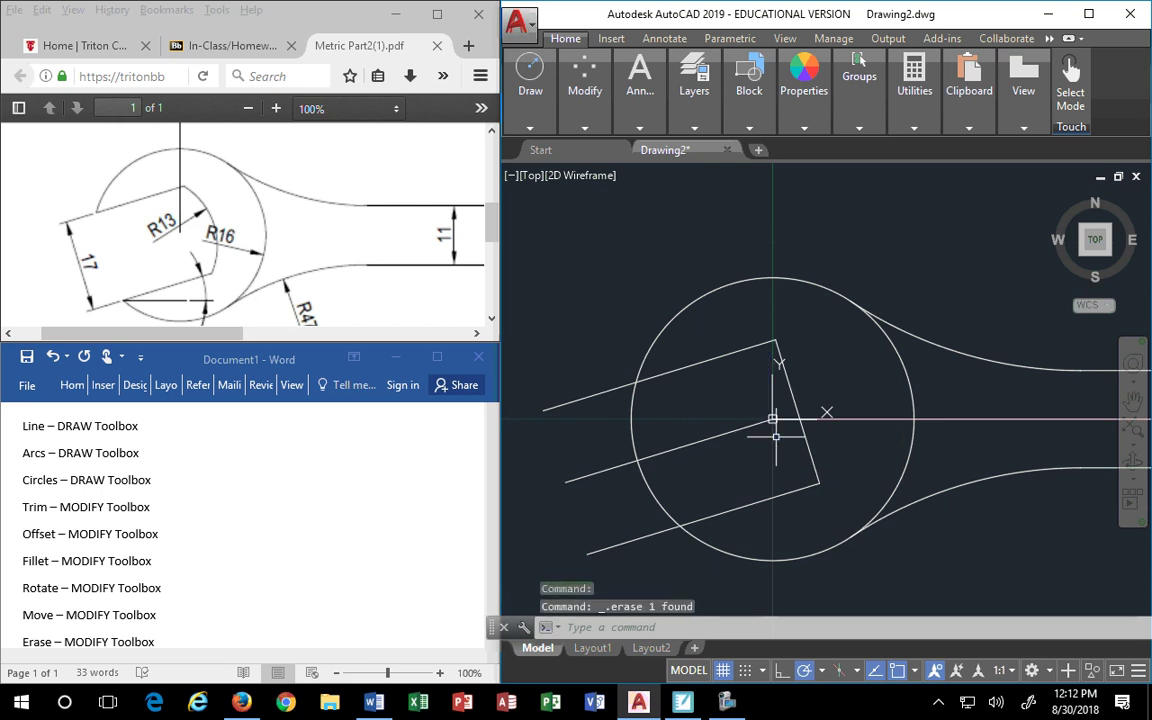
Draw a Start-End-Radius arc, radius 13, from the lower slot line's end to the upper corner.
left_click(582, 130)
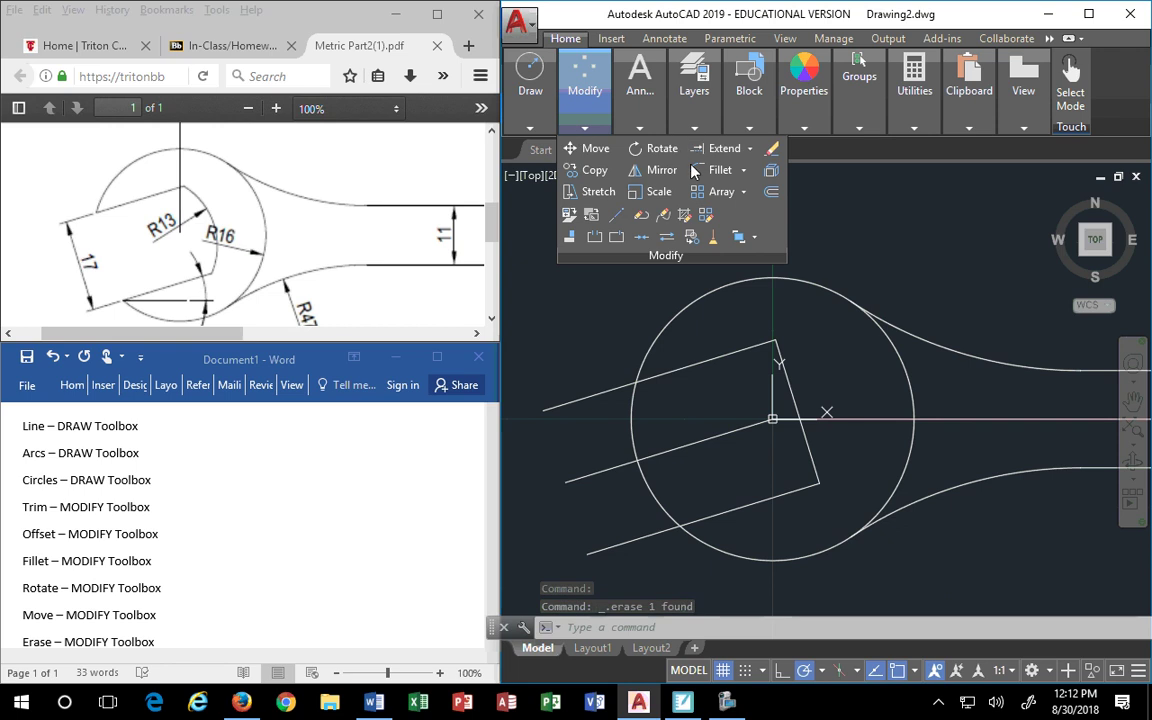
left_click(522, 130)
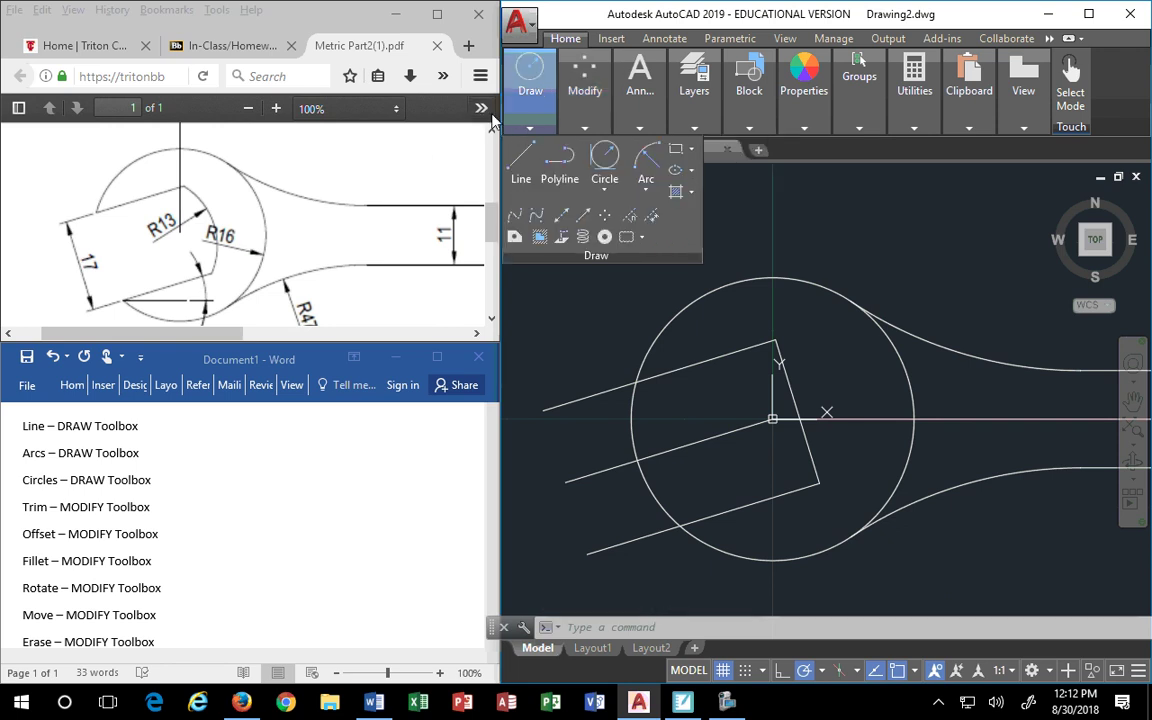
left_click(645, 183)
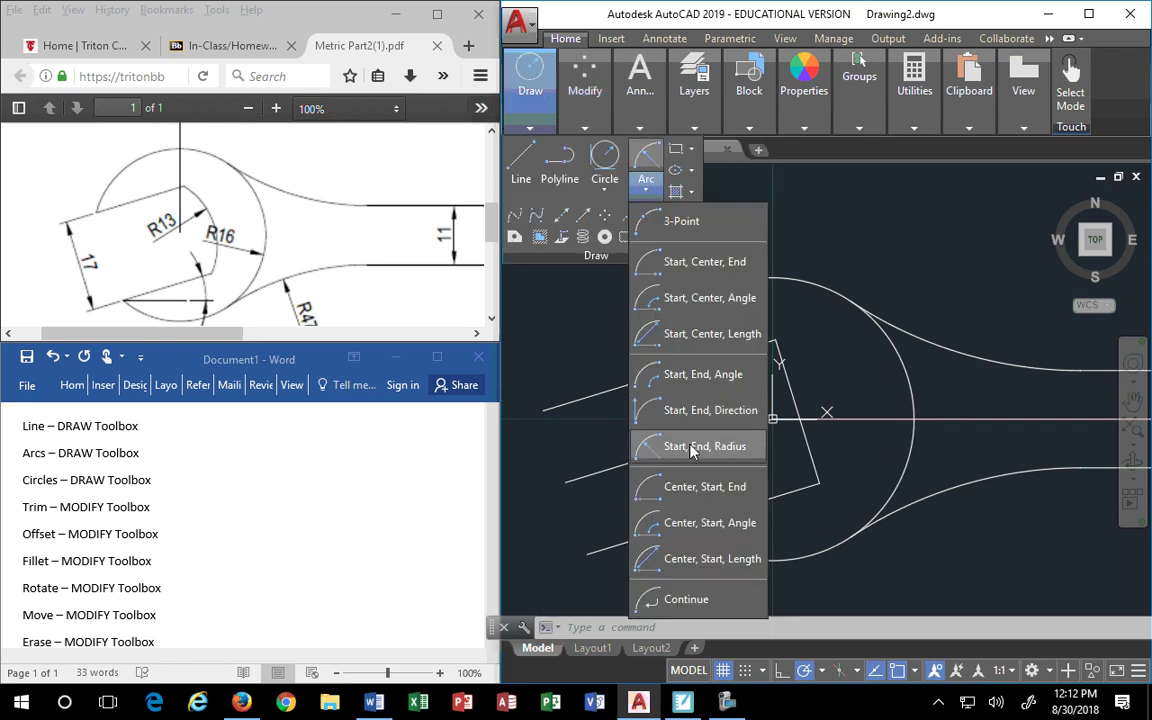
left_click(690, 444)
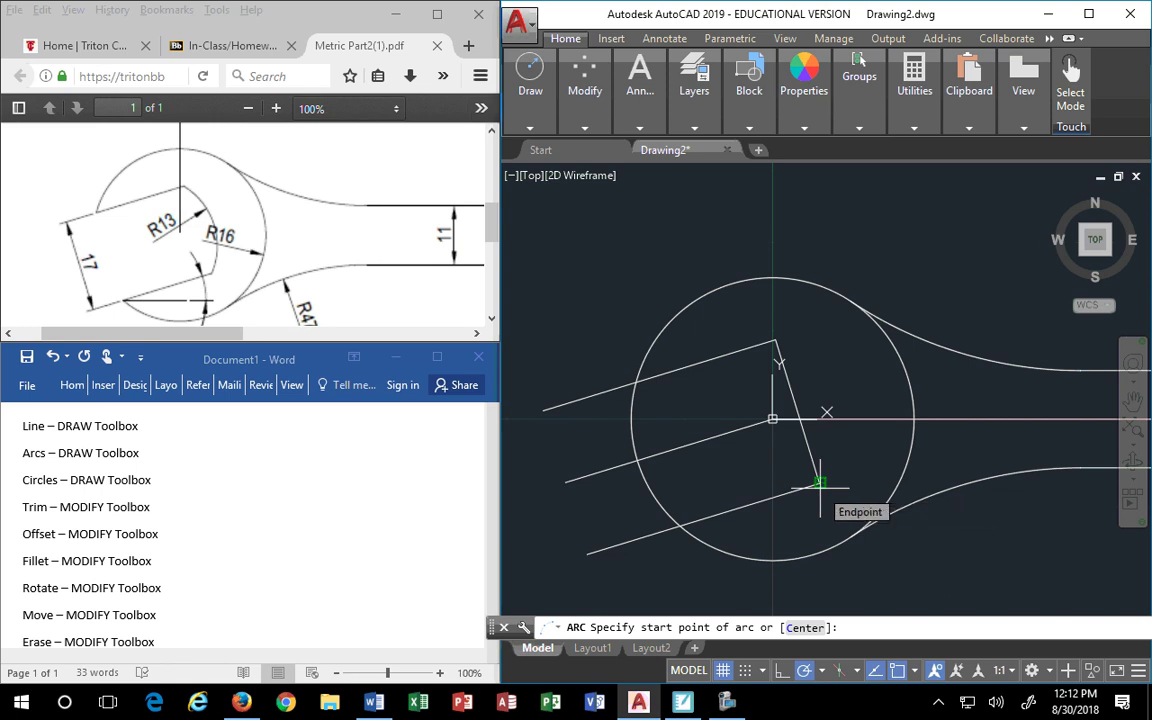
left_click(819, 483)
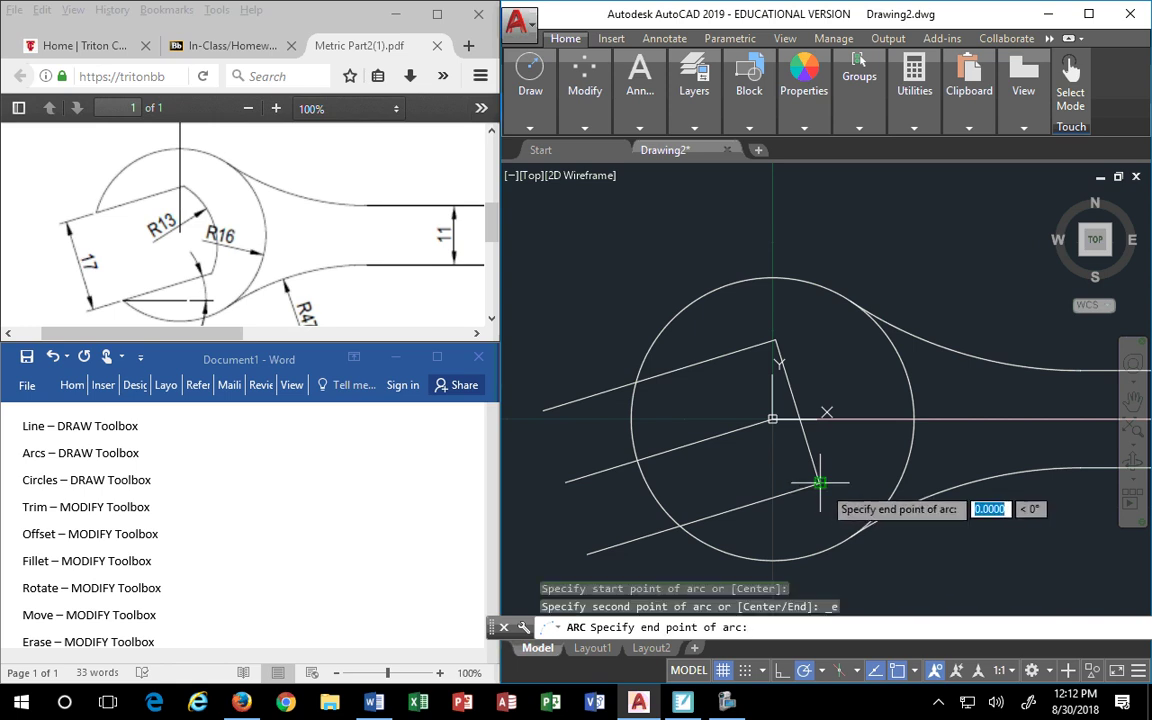
left_click(775, 340)
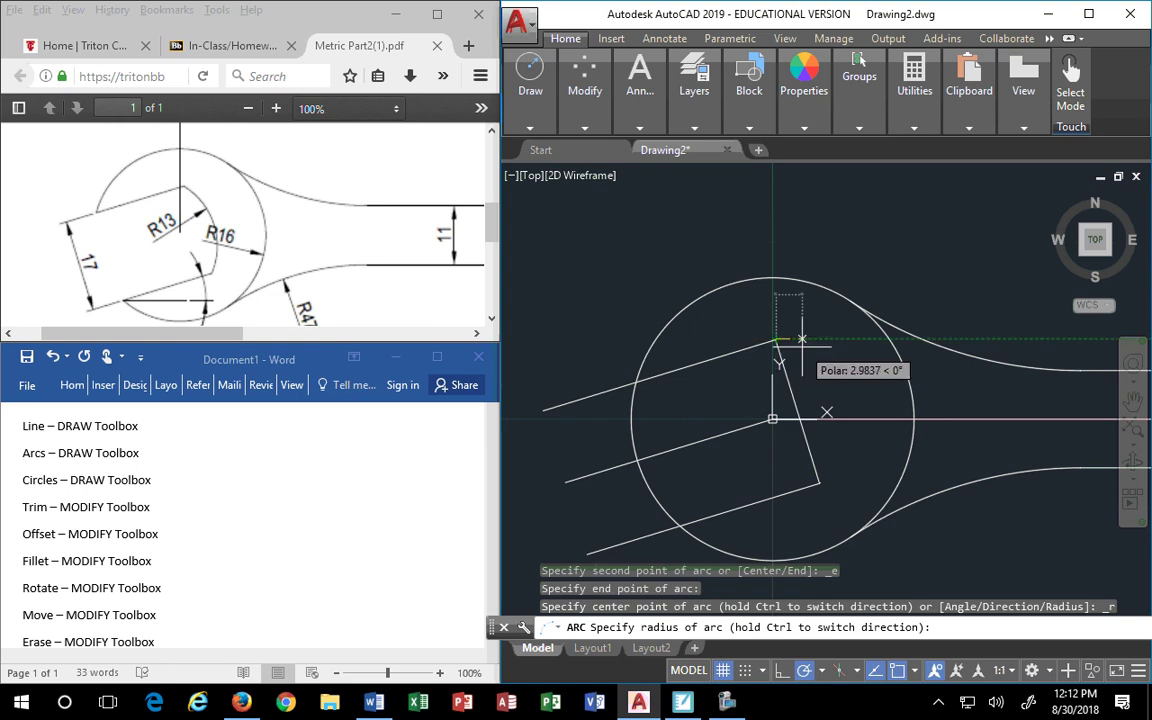
type("13")
key("Return")
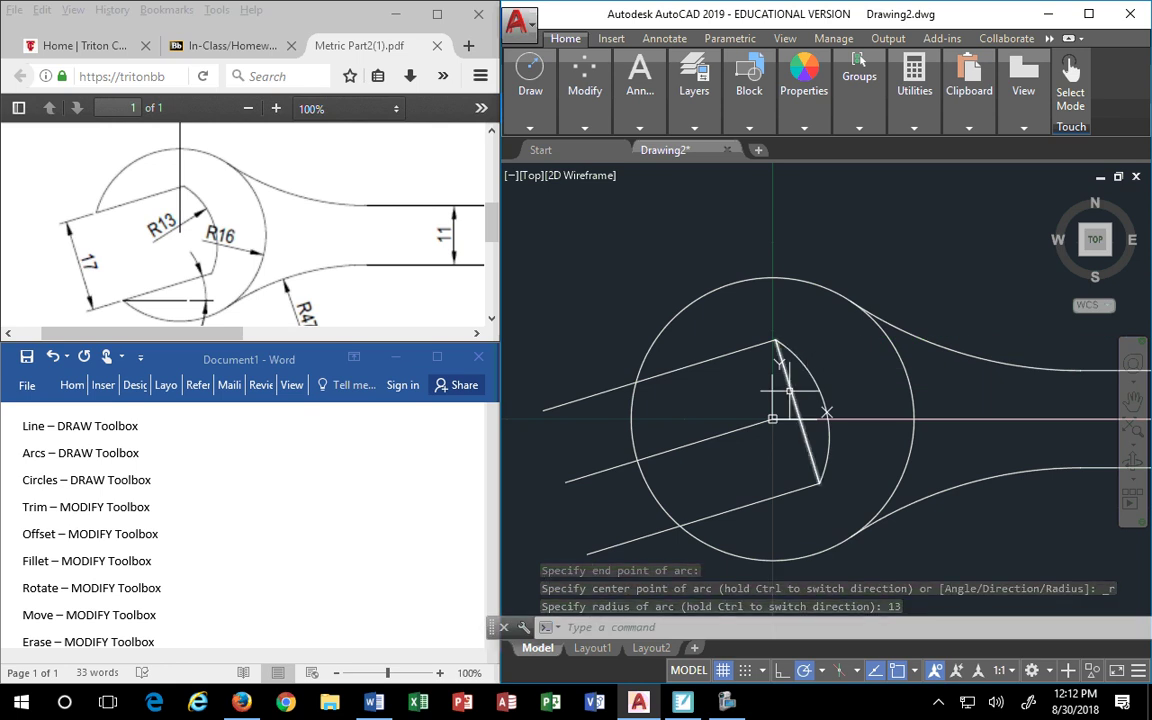
left_click(790, 391)
key("Escape")
key("Escape")
mouse_move(580, 110)
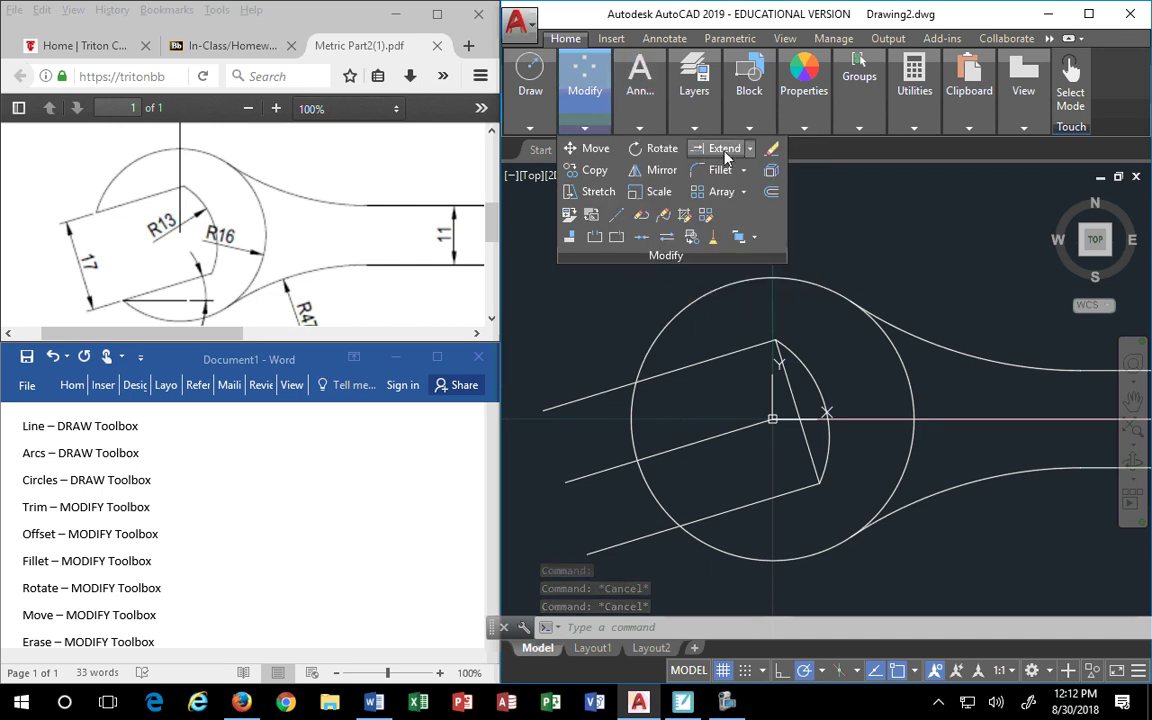
Start Trim with the outer circle and both slot lines as cutting edges.
left_click(749, 152)
left_click(657, 162)
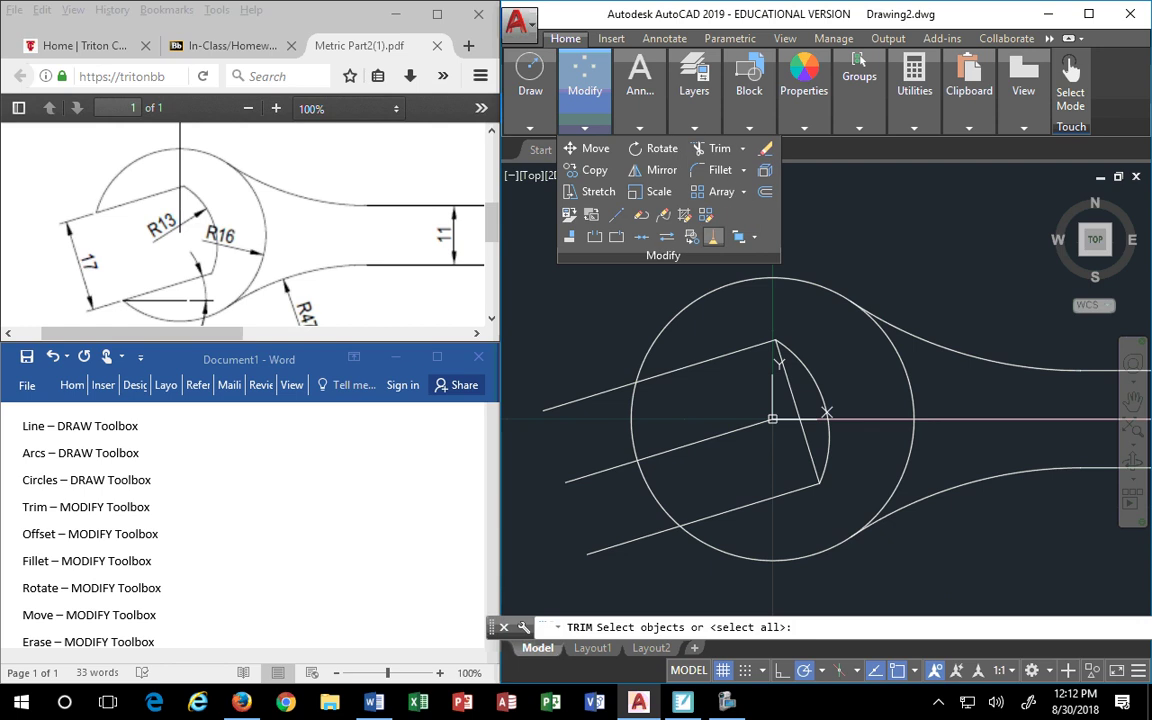
left_click(681, 306)
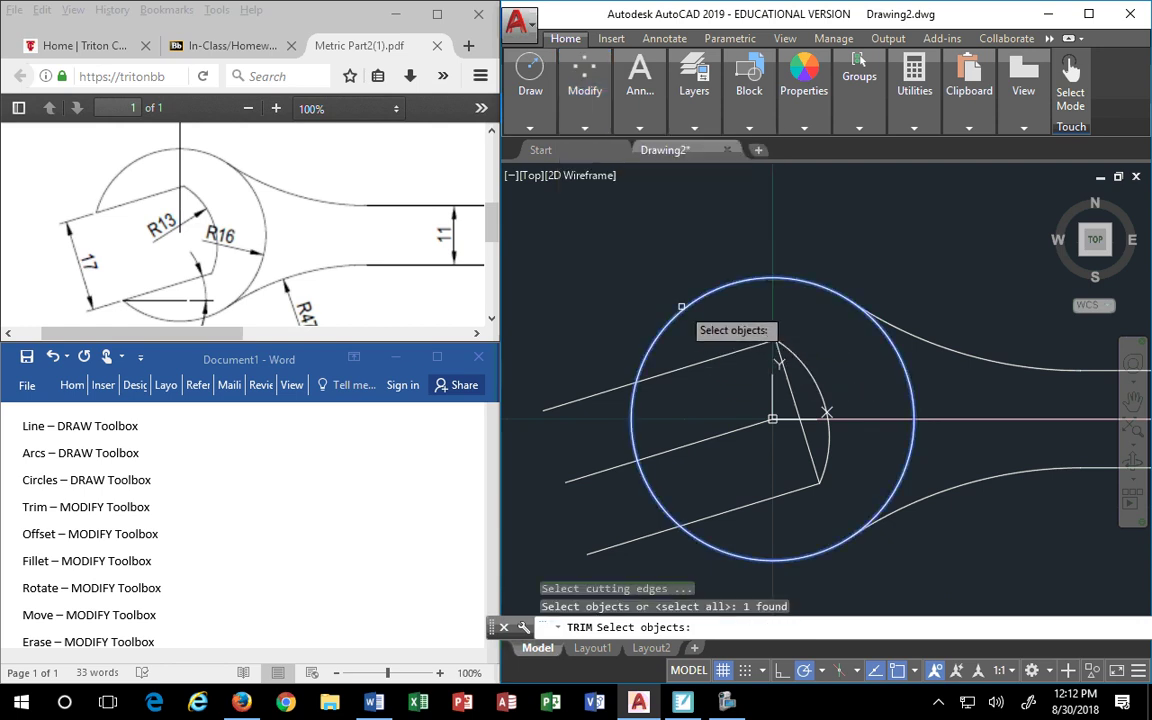
left_click(721, 515)
left_click(699, 364)
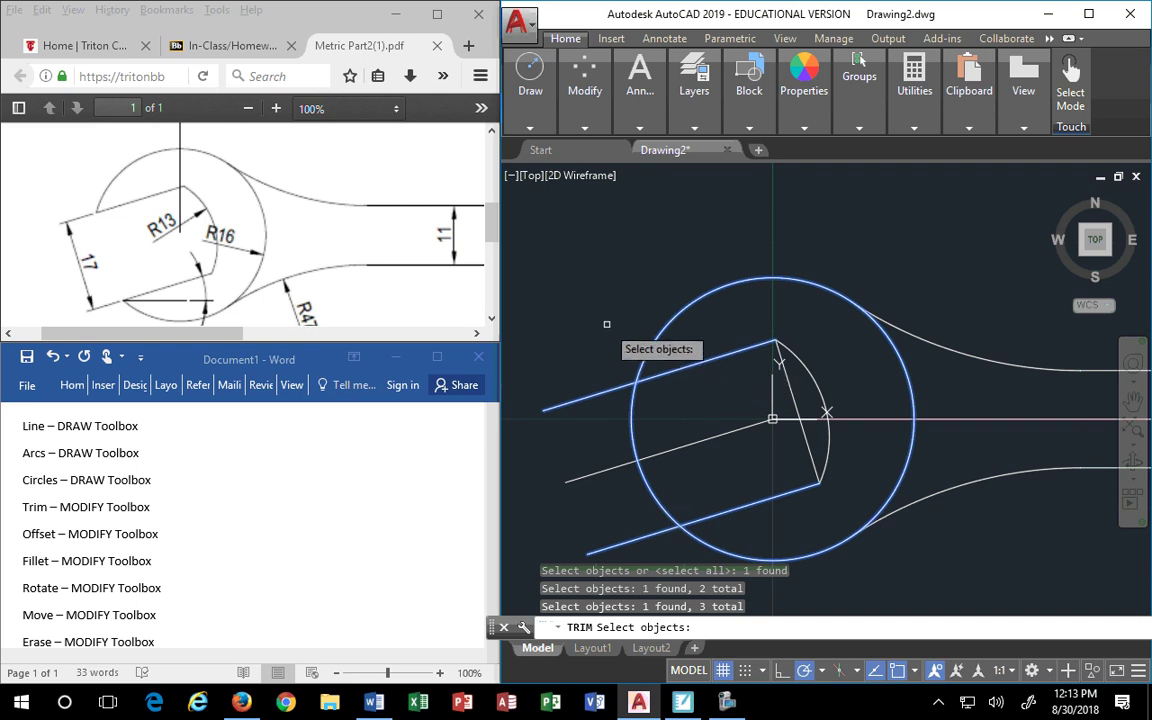
key("Return")
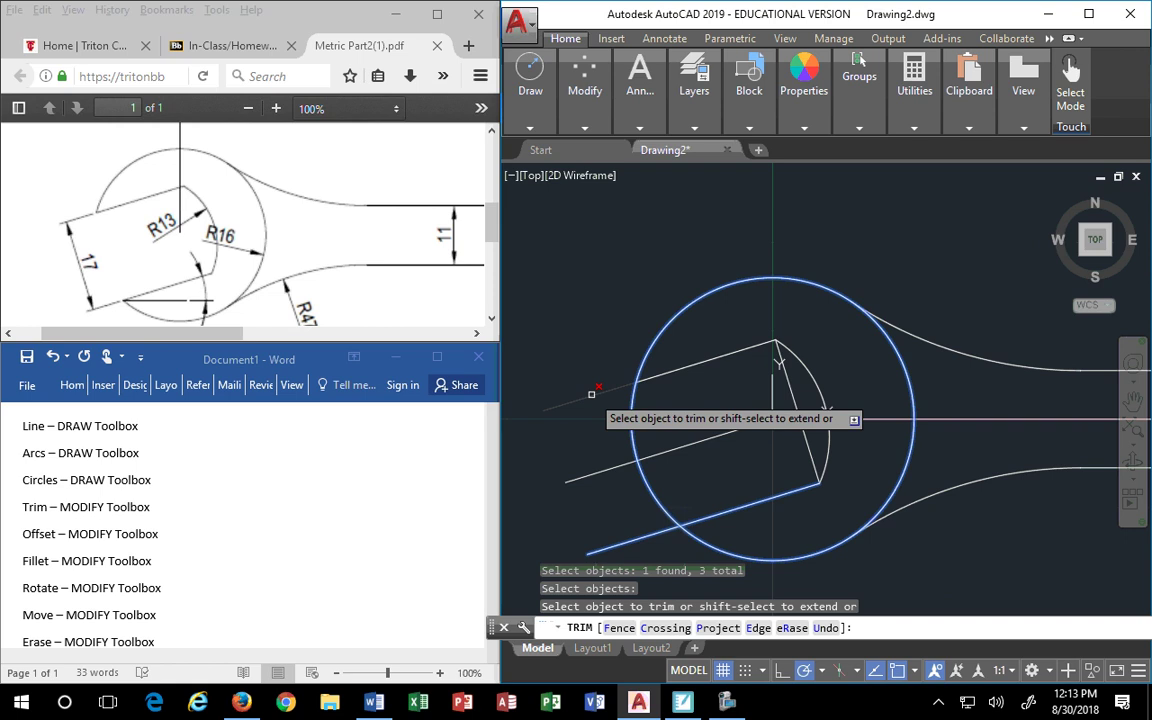
Trim the slot lines outside the circle and the circle arc across the jaw opening.
left_click(591, 394)
left_click(648, 535)
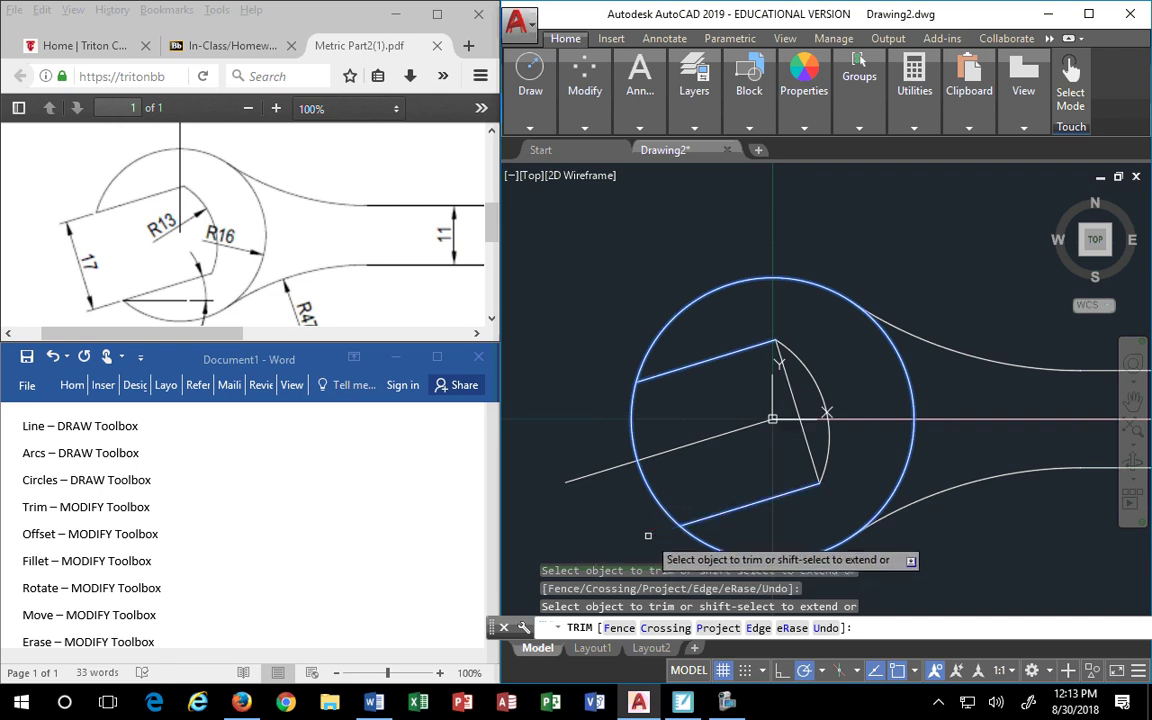
left_click(660, 504)
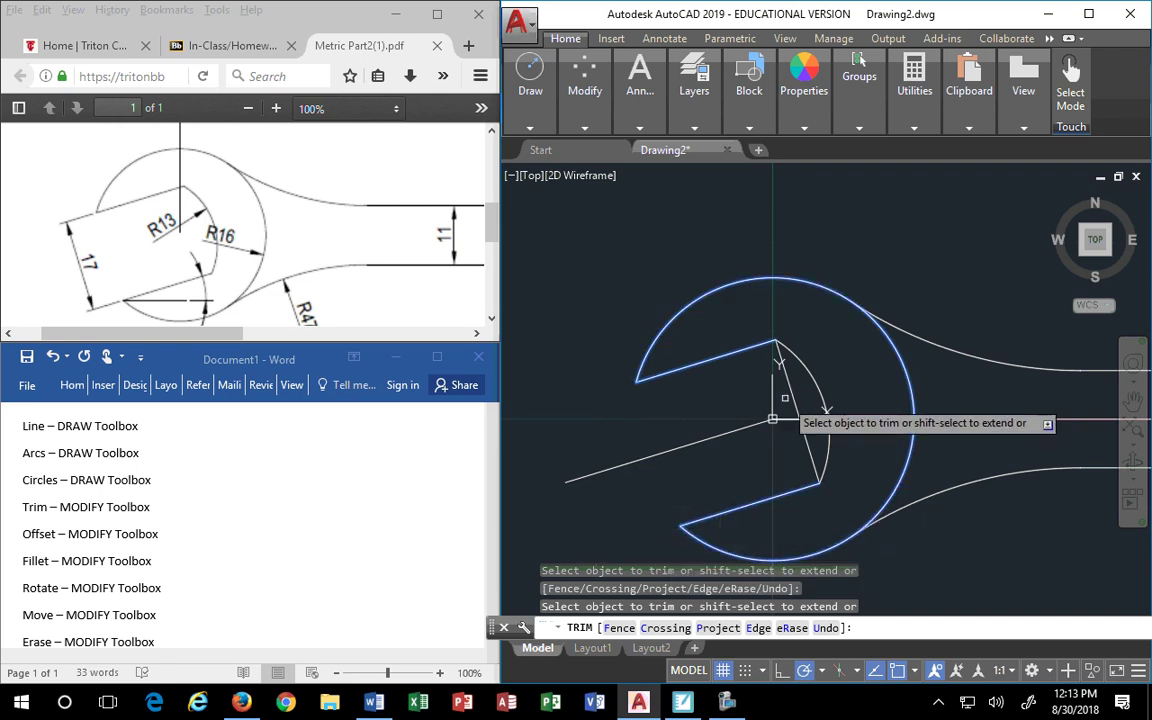
left_click(790, 389)
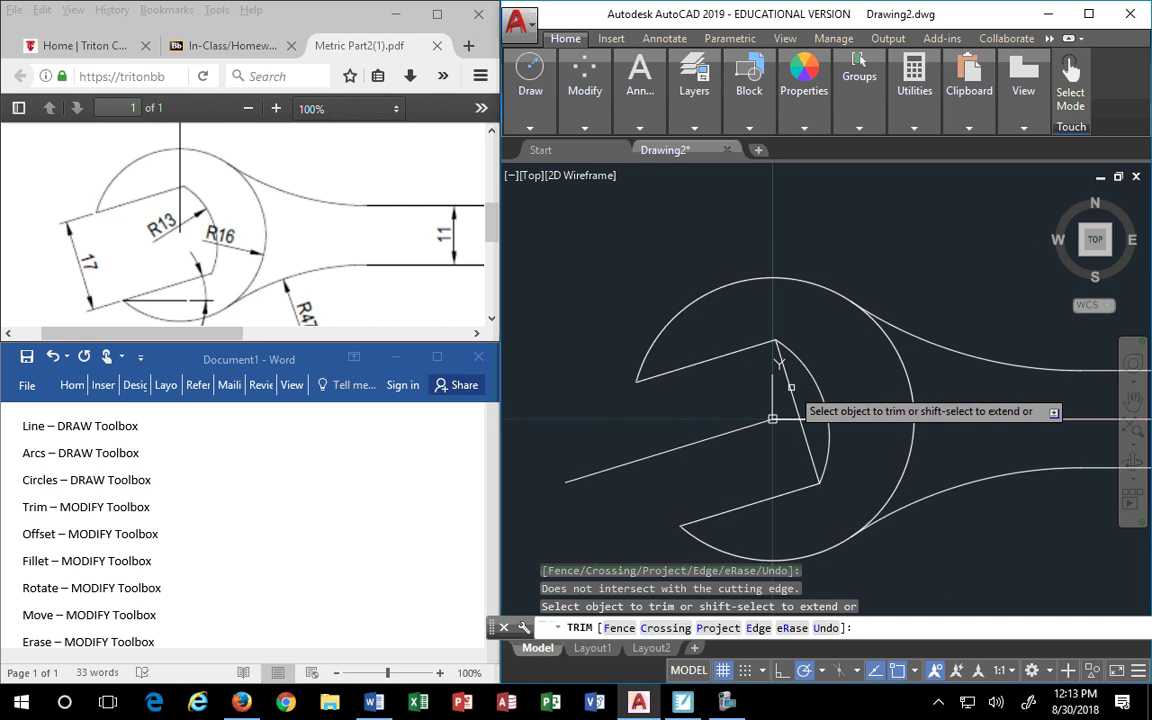
left_click(777, 388)
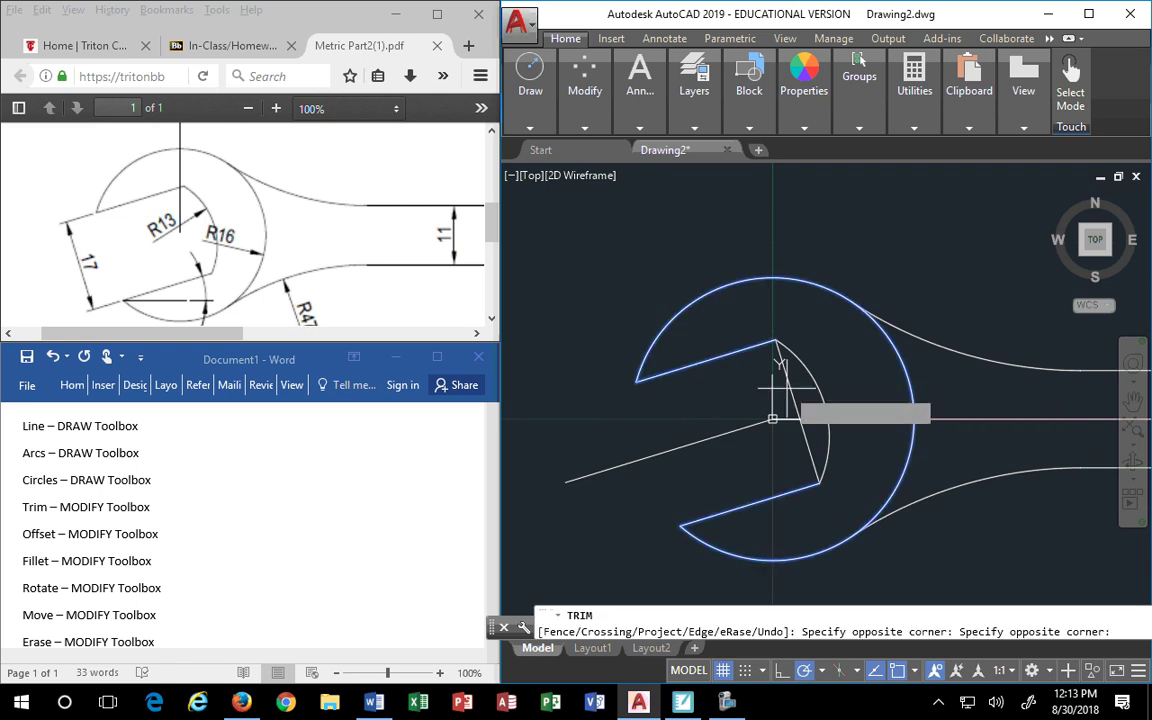
left_click(784, 389)
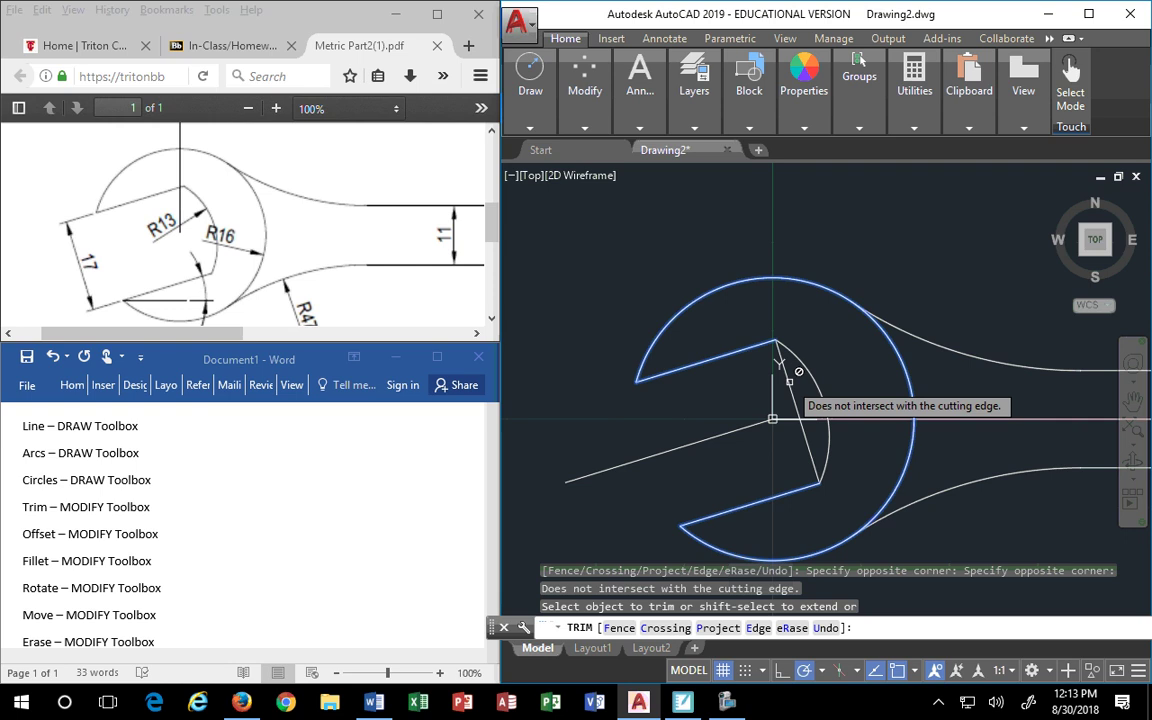
key("Escape")
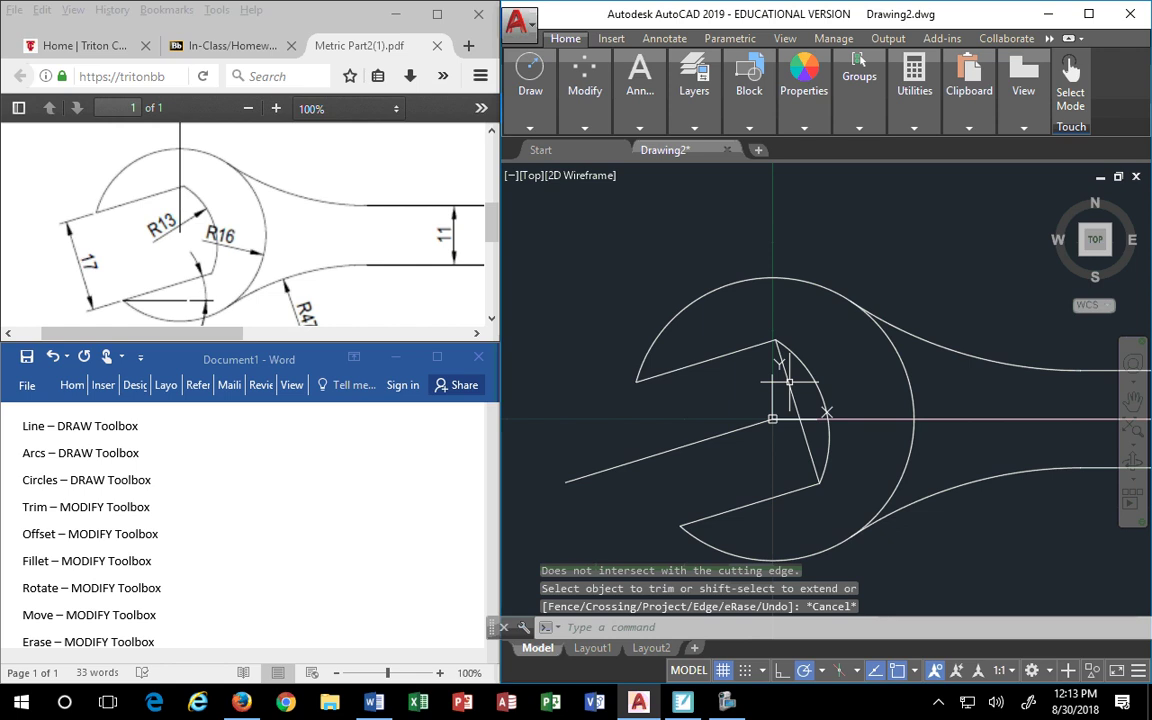
Erase the slanted line inside the large jaw with the Modify panel's Erase.
left_click(789, 381)
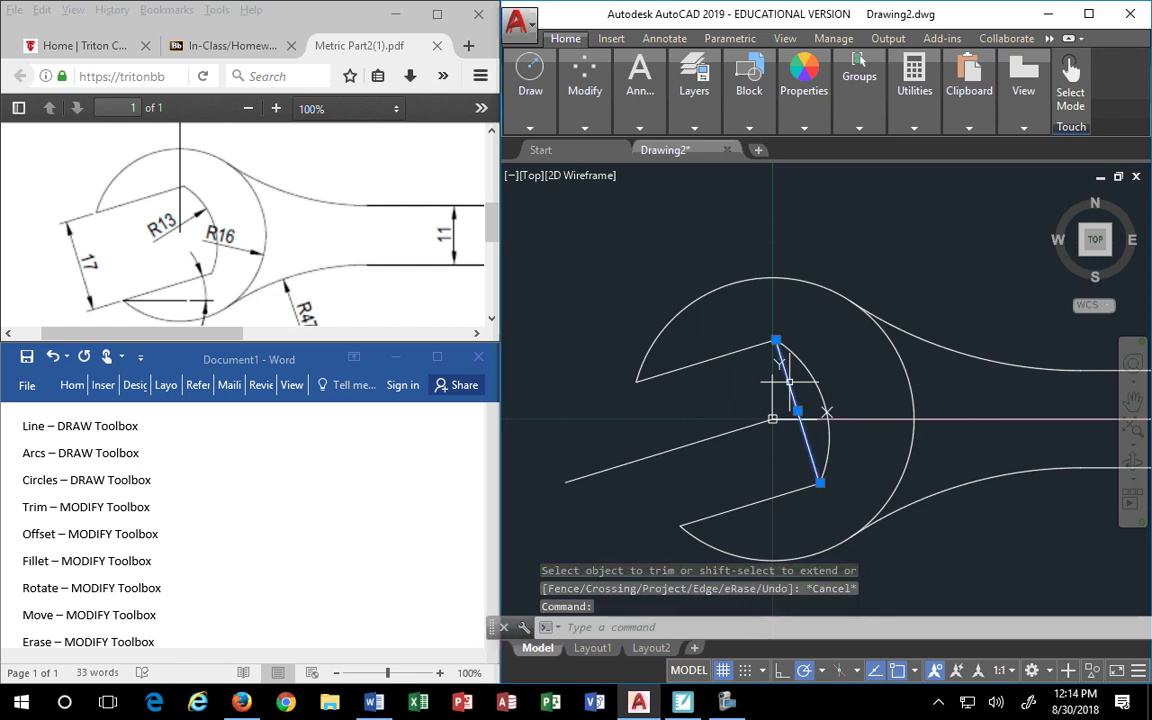
key("Escape")
mouse_move(585, 85)
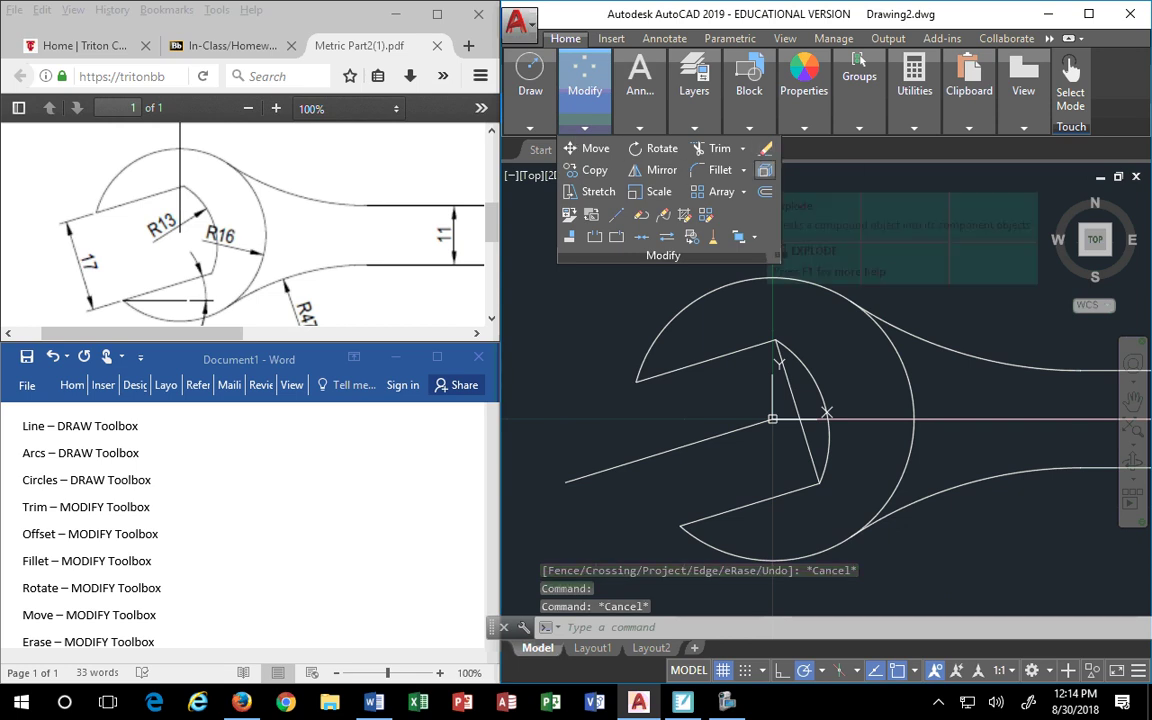
left_click(772, 148)
left_click(603, 333)
left_click(585, 325)
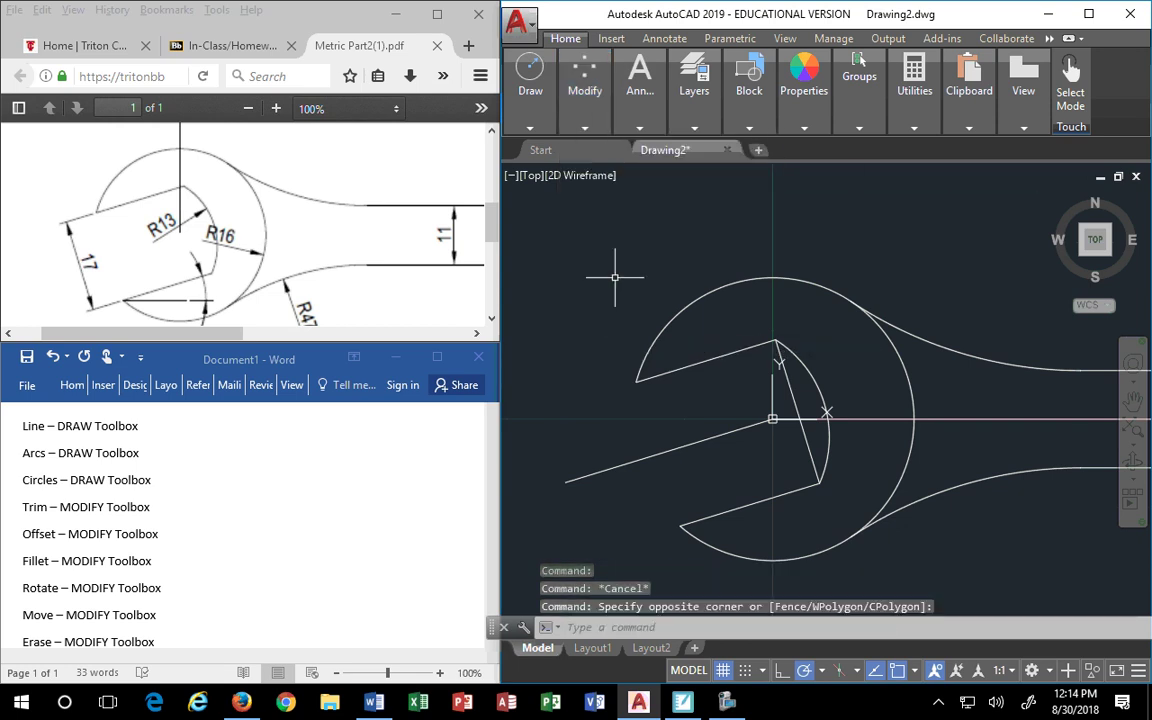
left_click(585, 128)
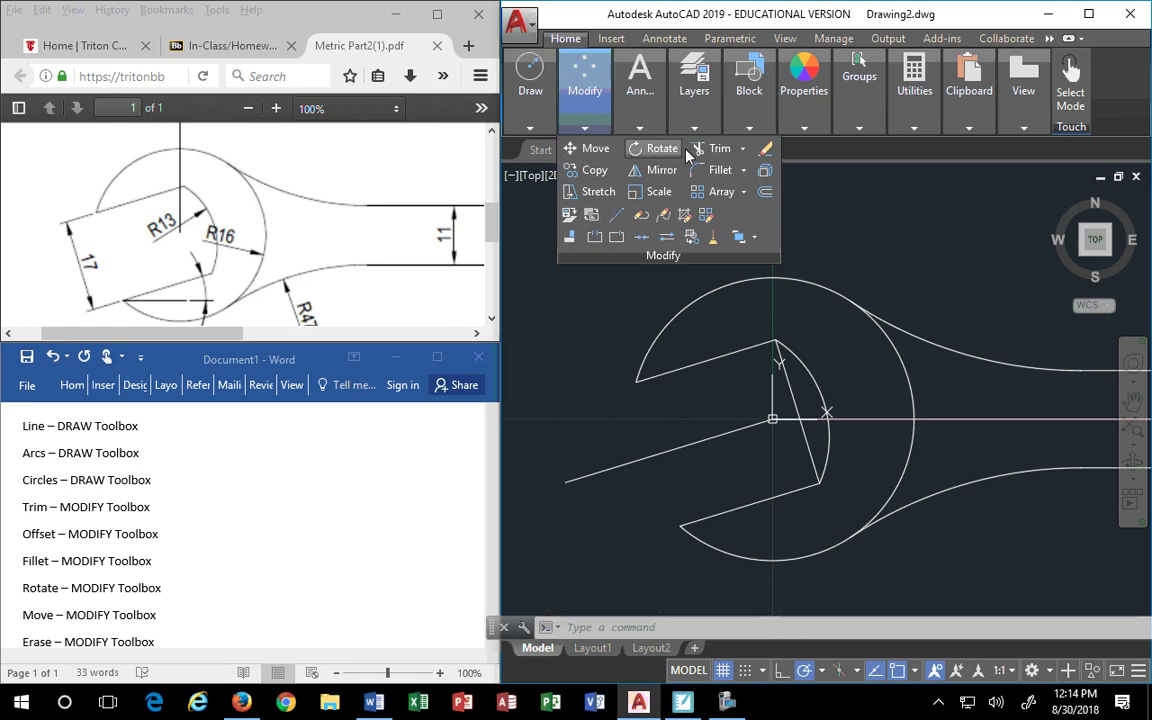
left_click(766, 150)
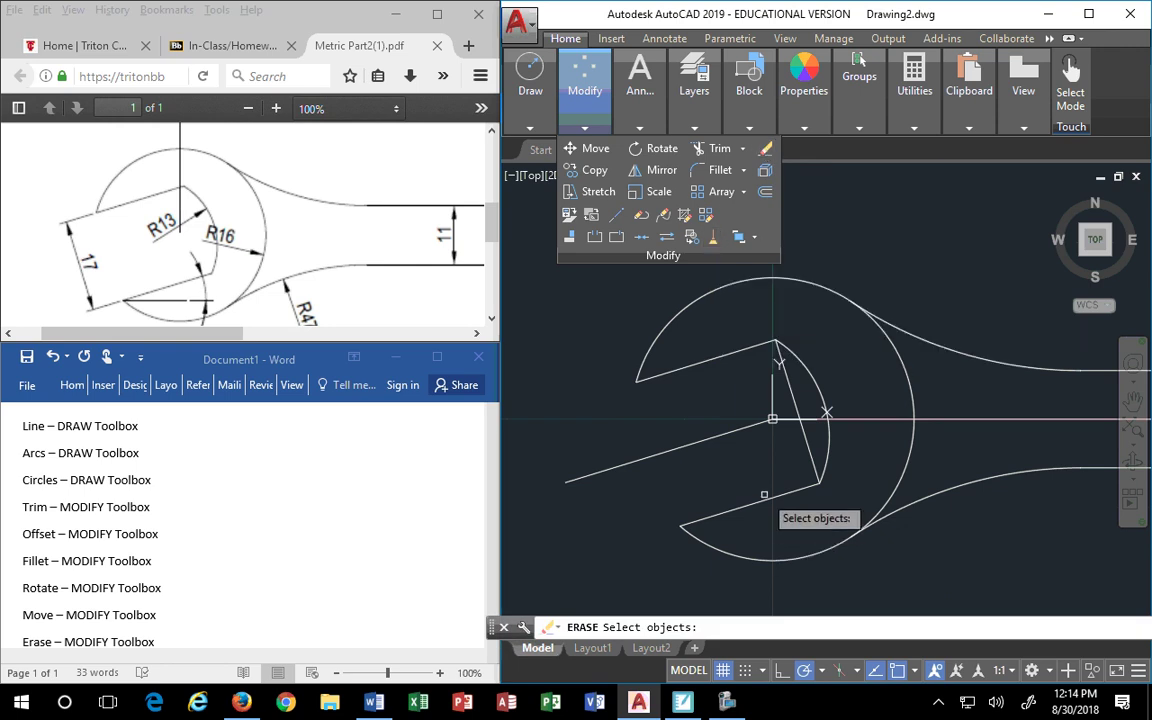
left_click(793, 389)
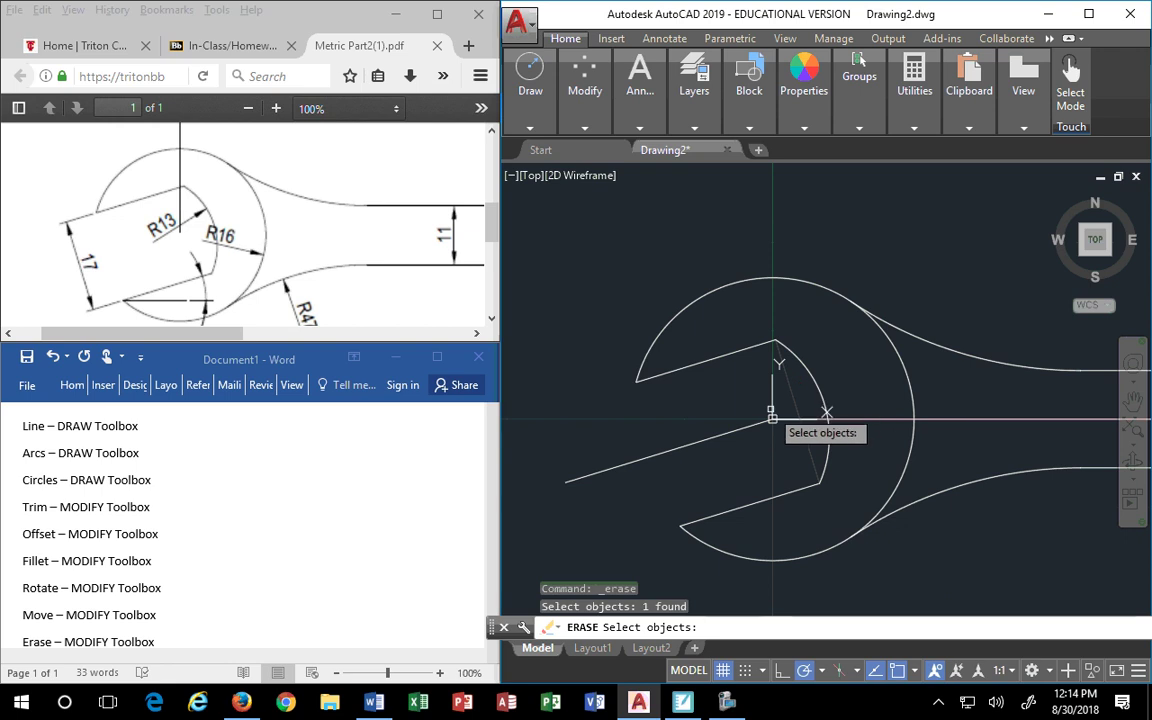
key("Return")
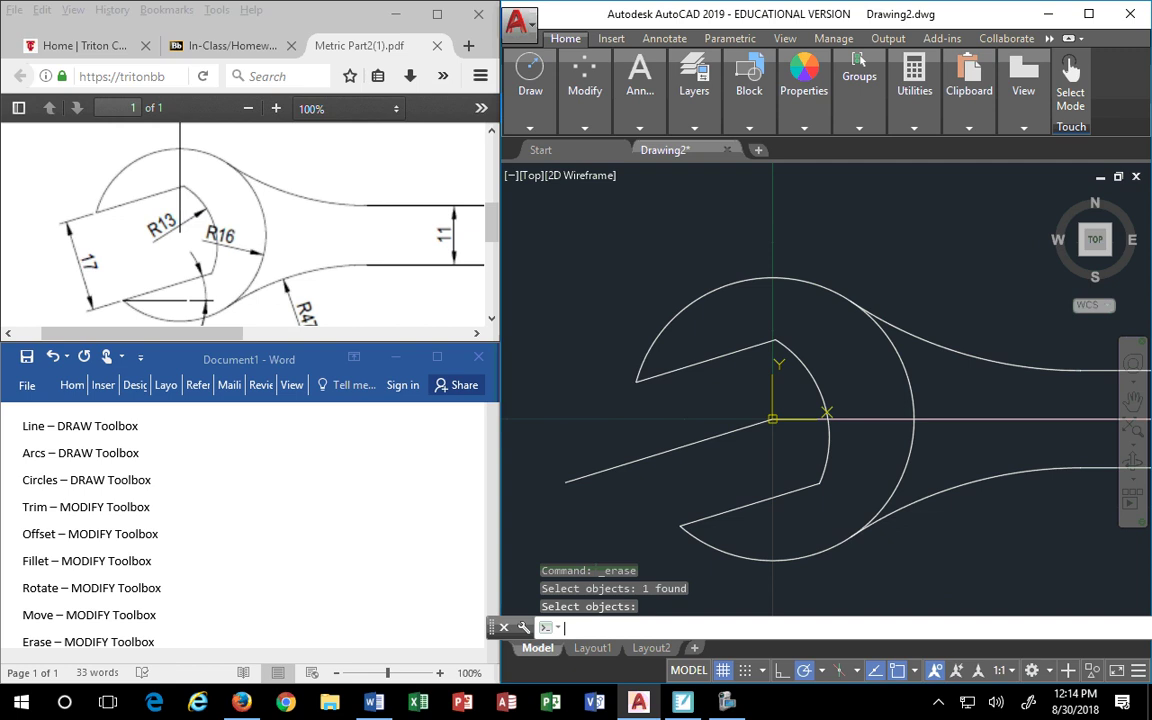
key("Escape")
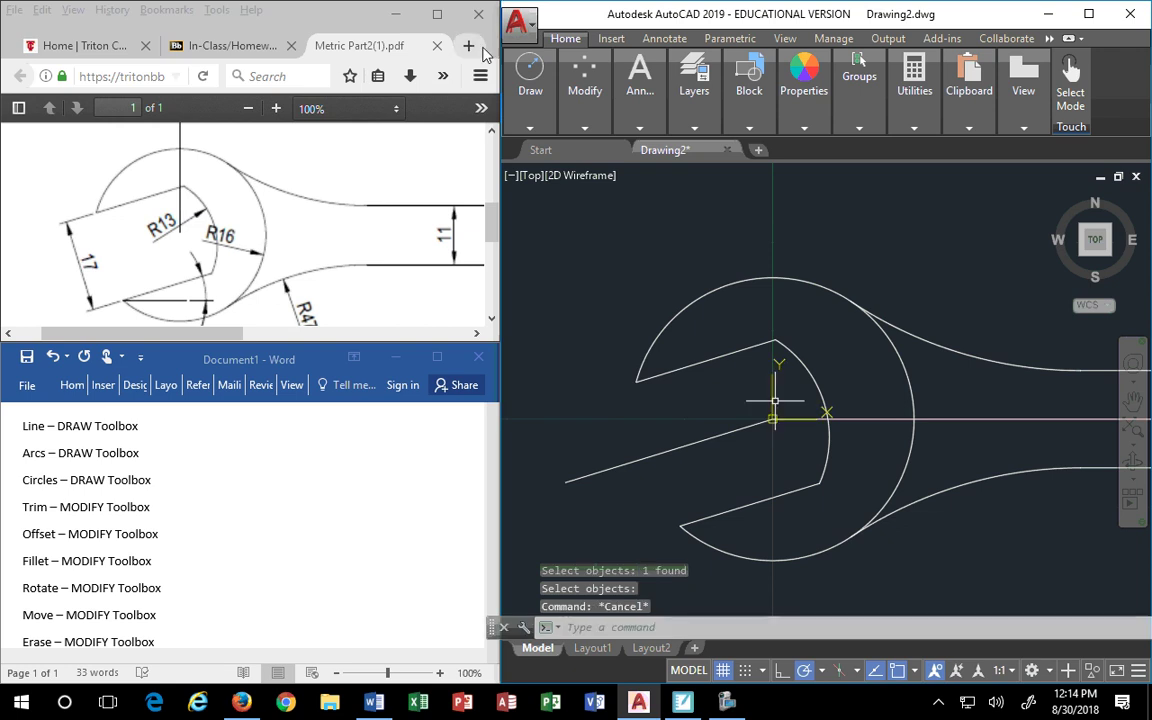
Undo the erase, delete the slanted jaw line with the Delete key, and undo again.
mouse_move(628, 97)
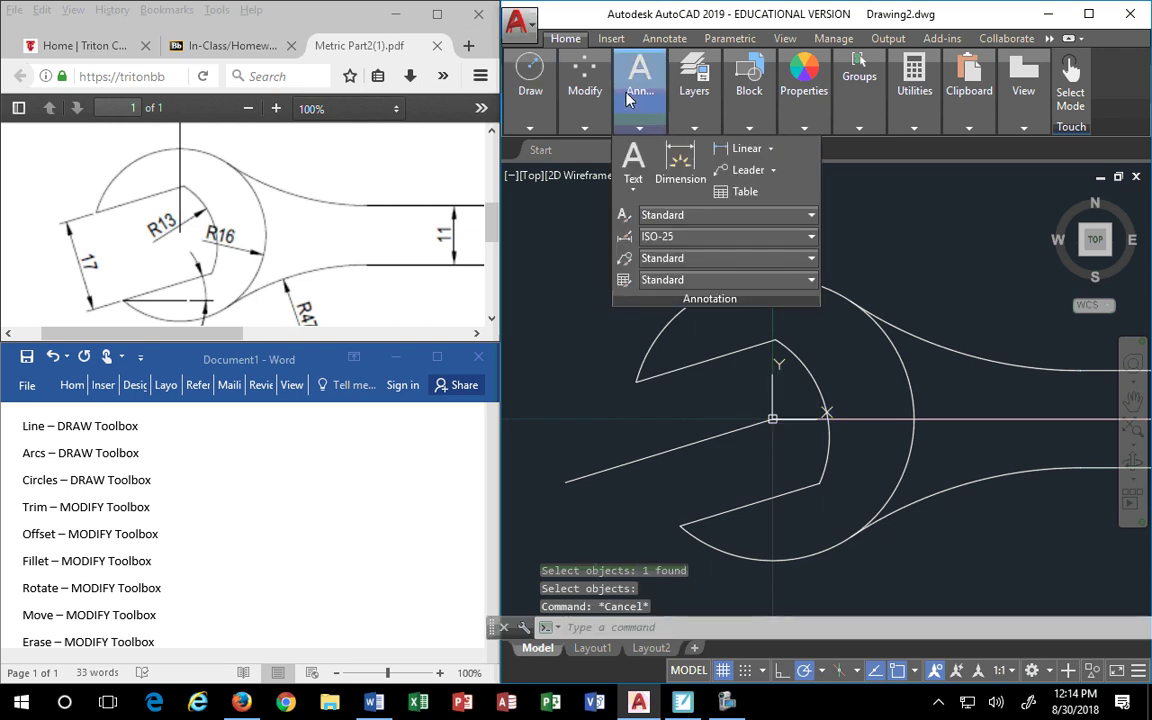
left_click(964, 265)
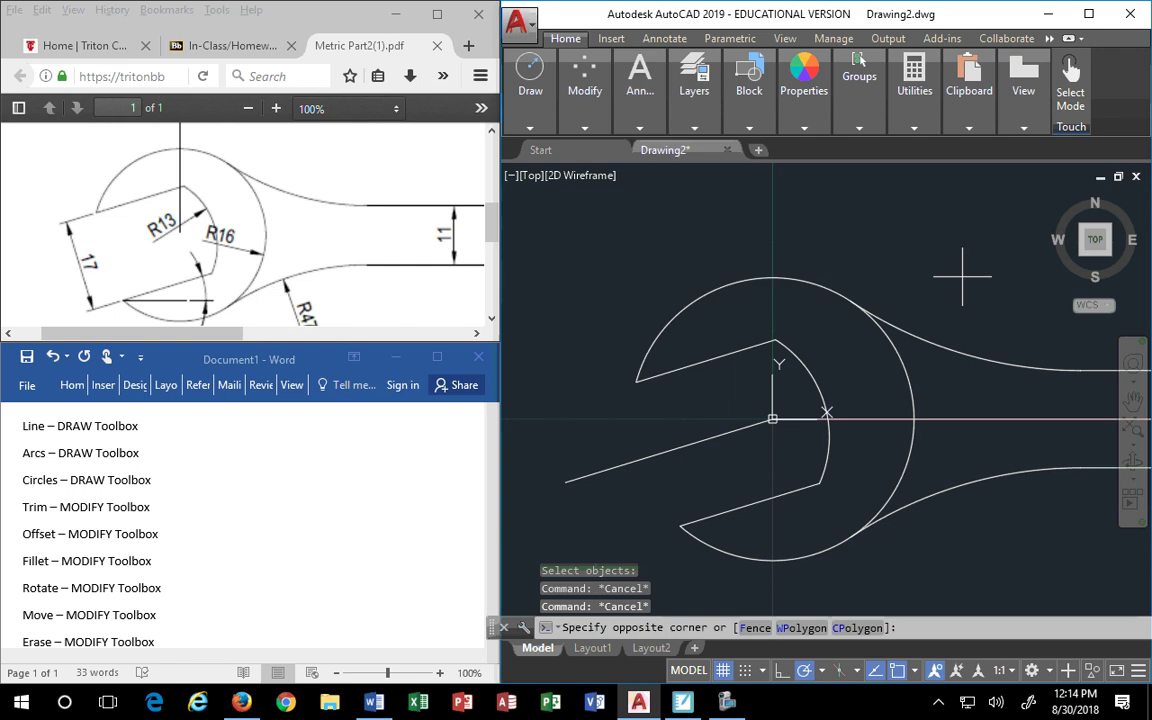
key("Escape")
type("u")
key("Return")
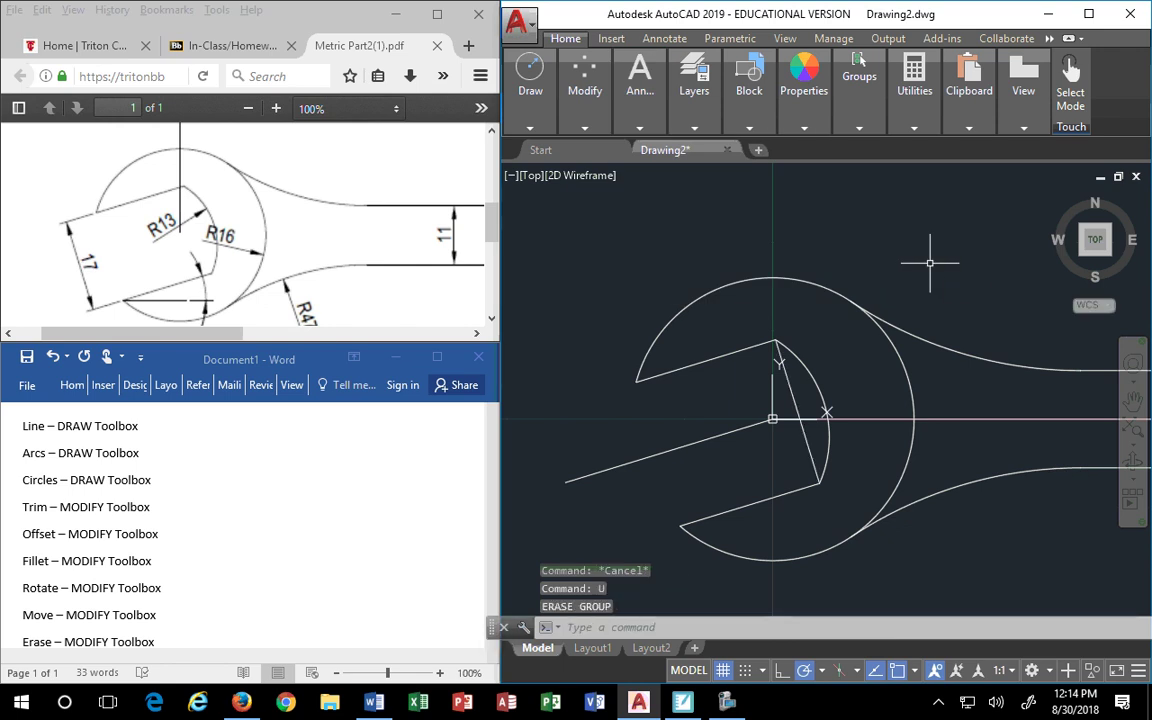
left_click(787, 384)
key("Delete")
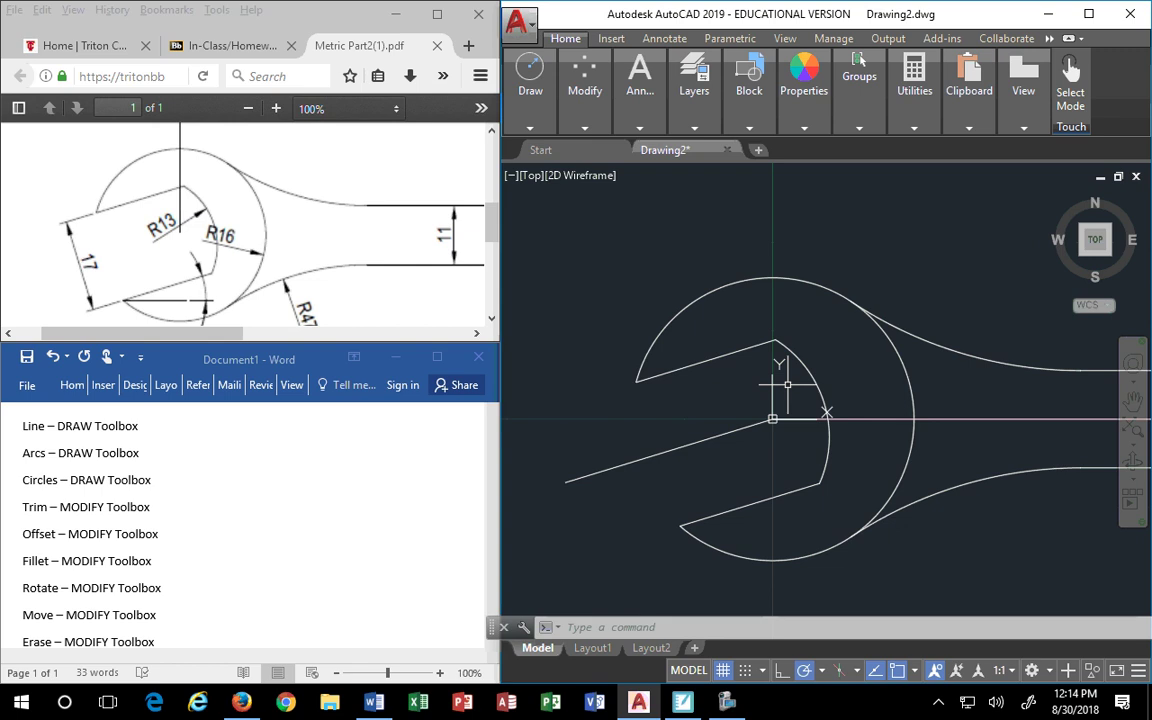
key("Escape")
key("Escape")
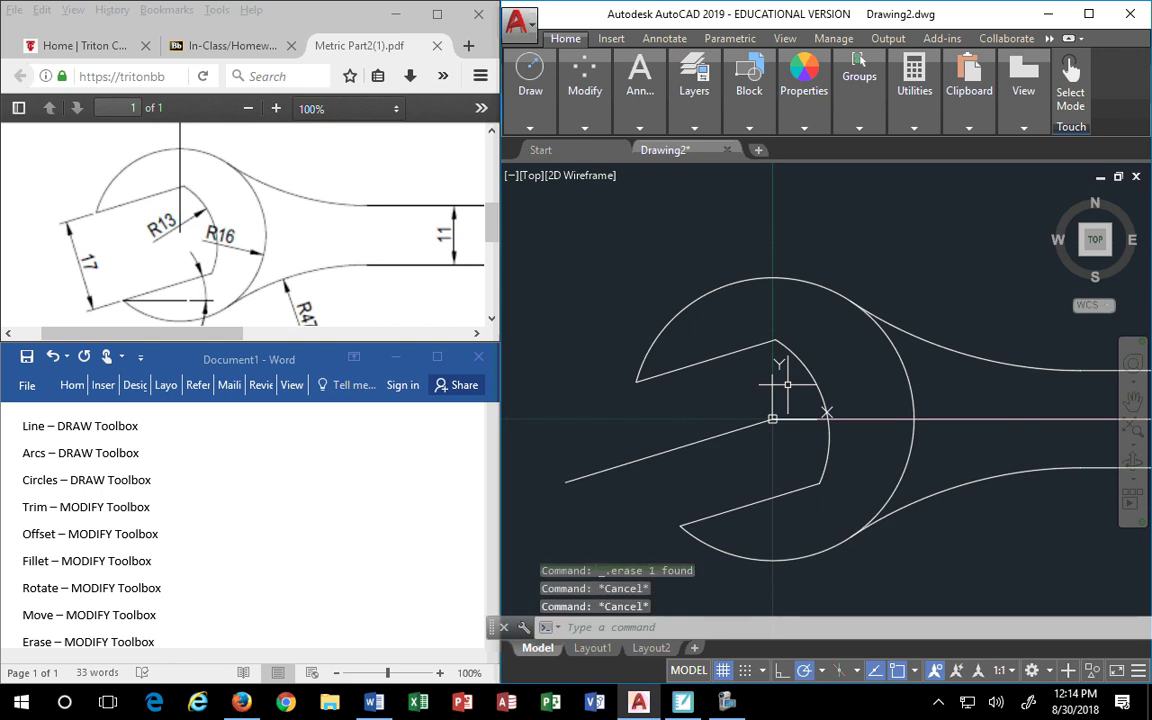
type("u")
key("Return")
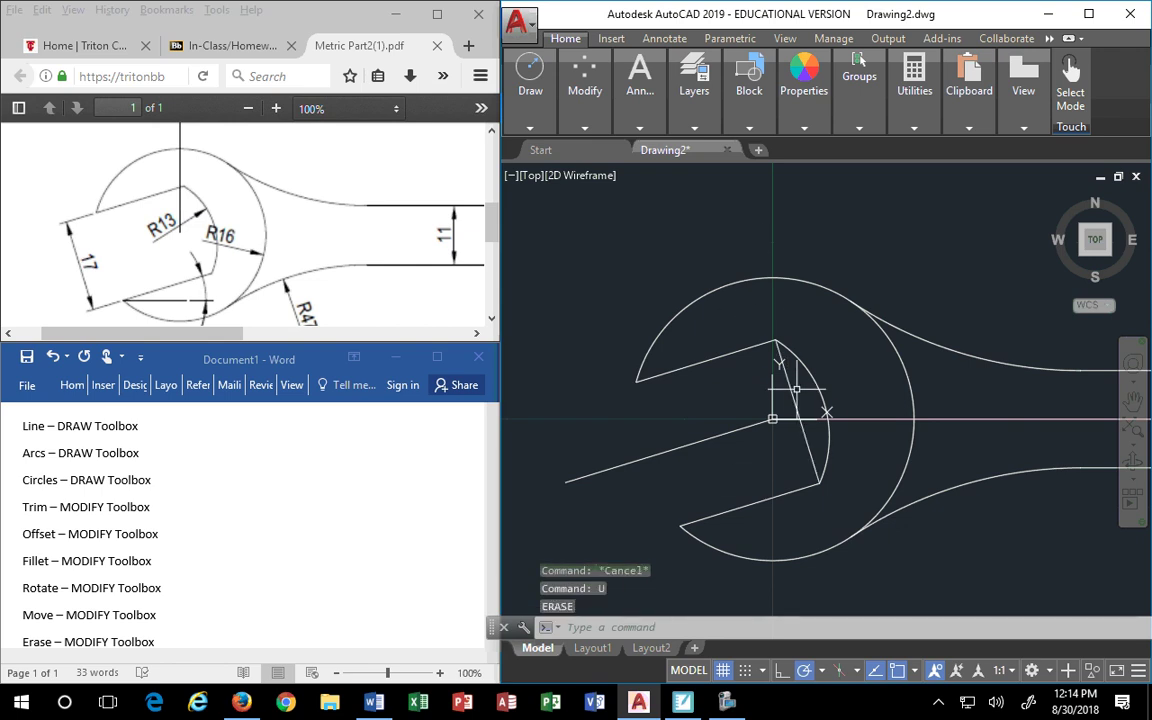
Remove the slanted jaw line via right-click Erase, undo, then delete it for good.
left_click(792, 388)
right_click(794, 391)
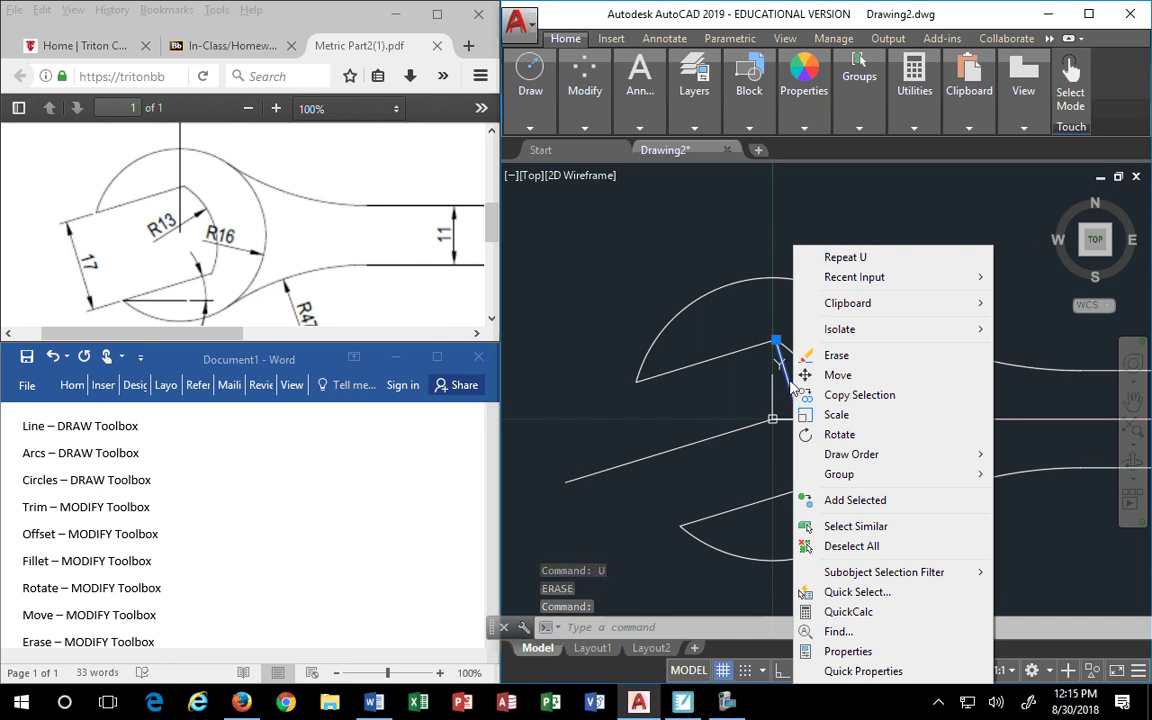
left_click(806, 358)
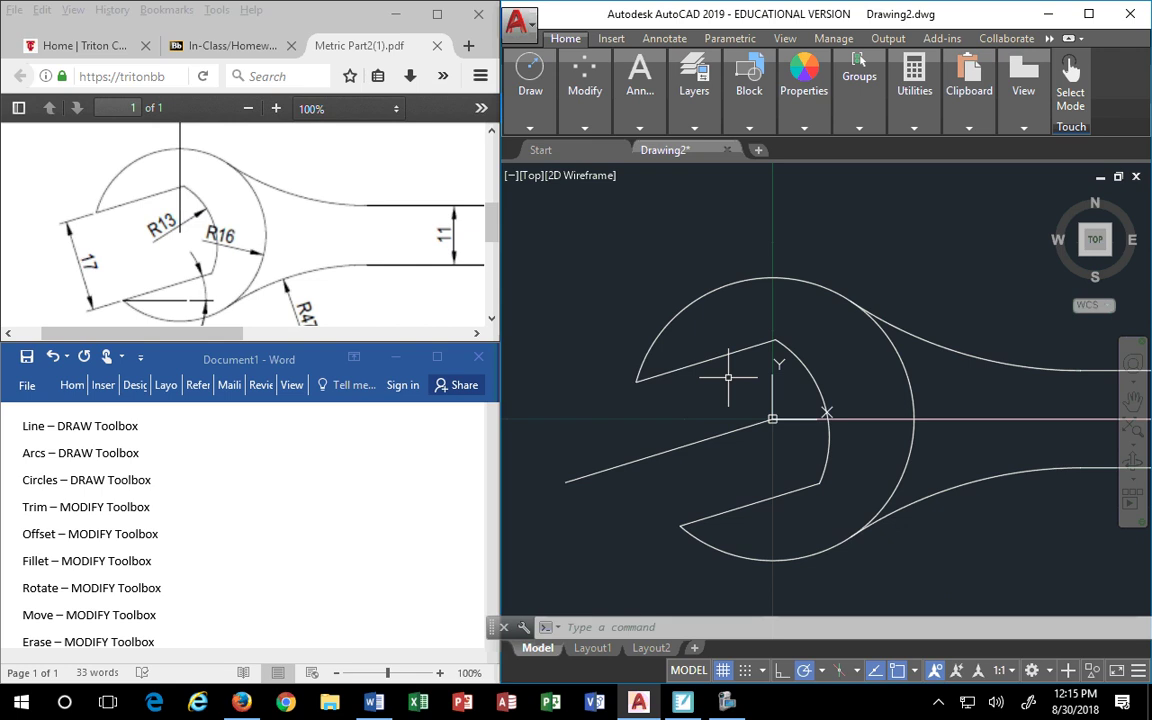
key("Escape")
type("u")
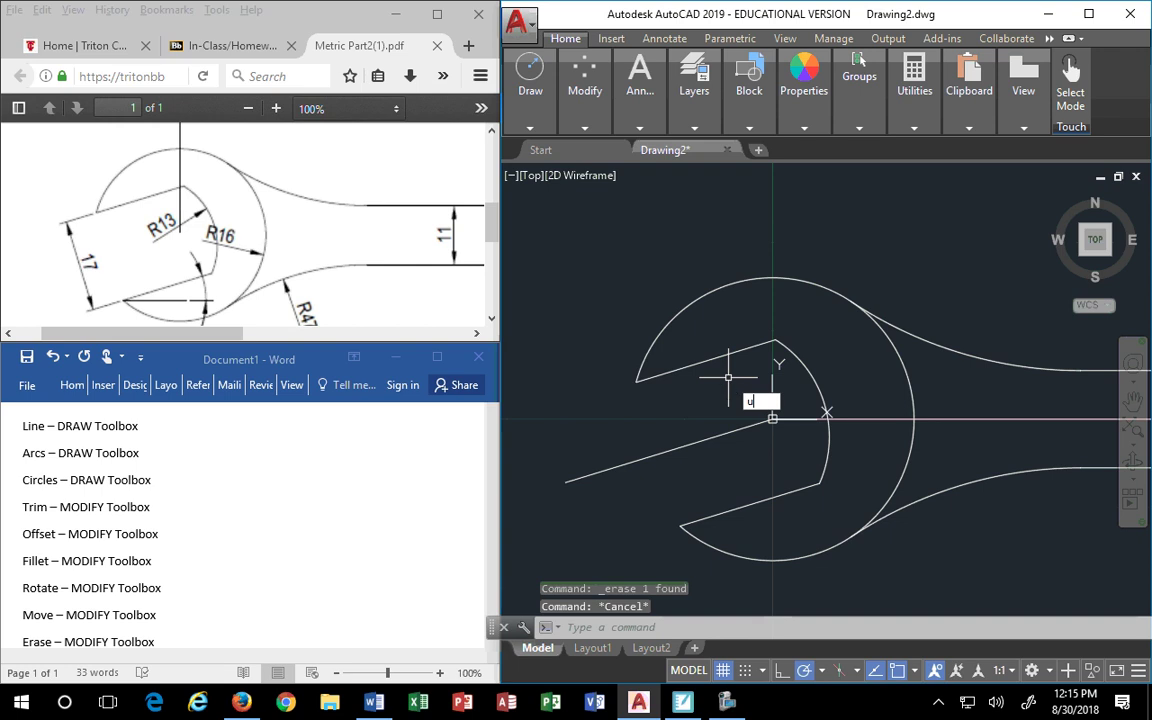
key("Return")
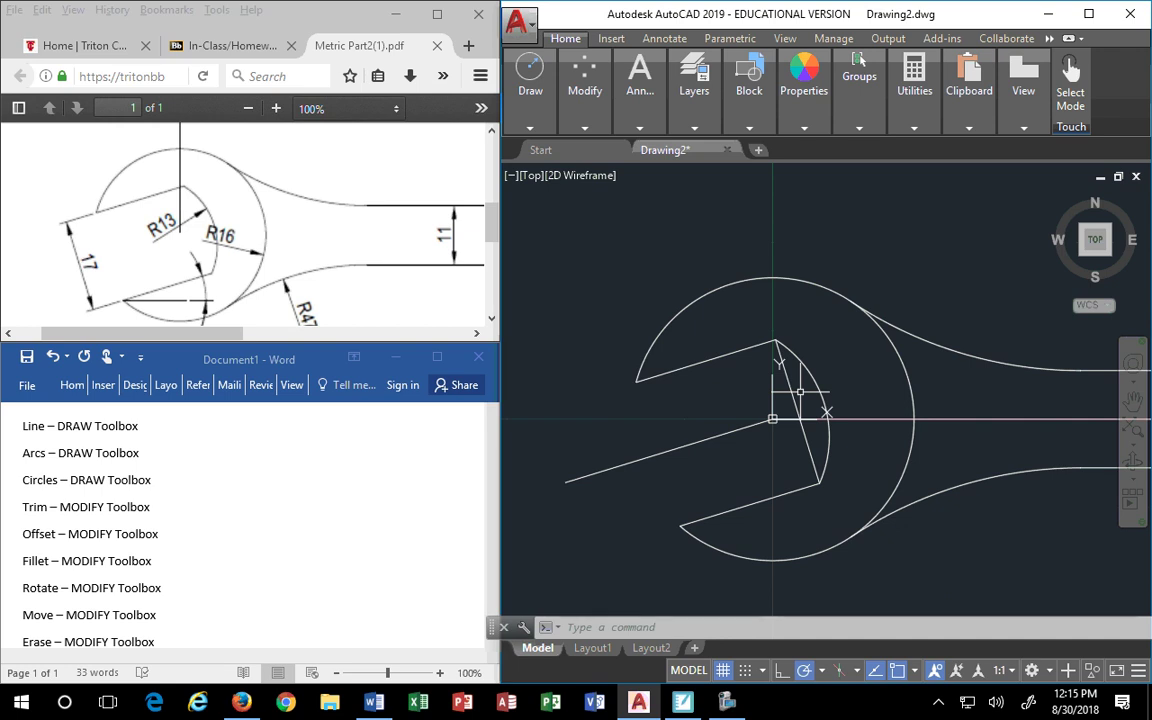
left_click(789, 378)
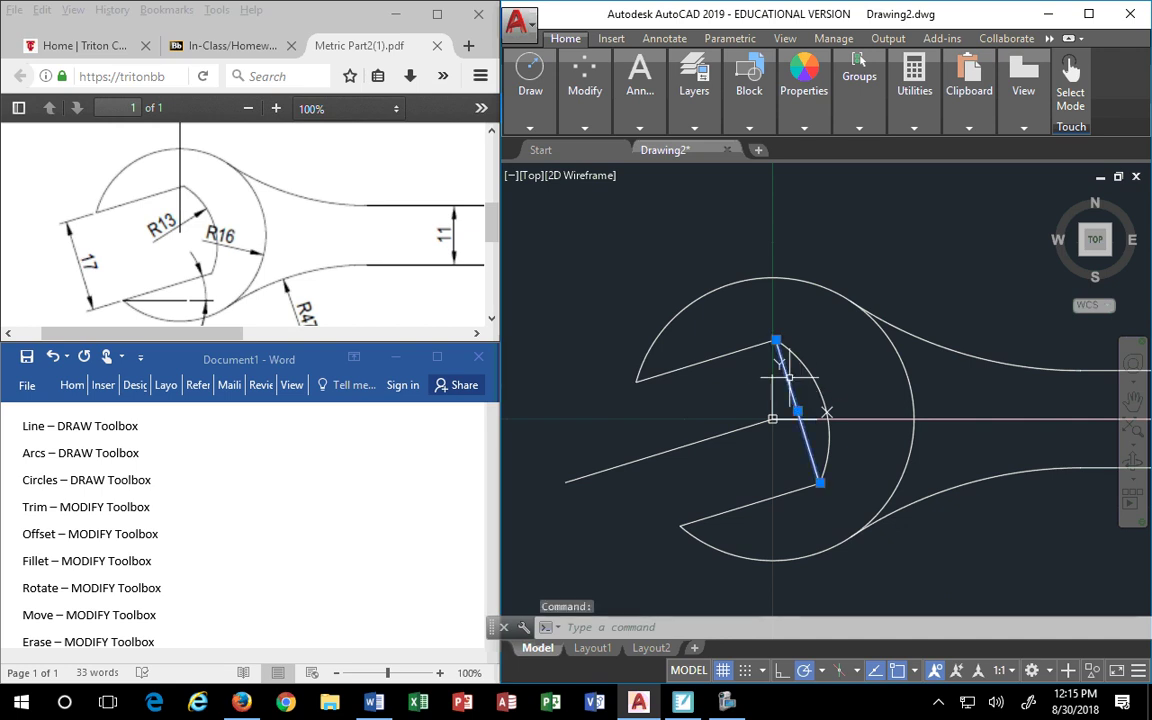
key("Delete")
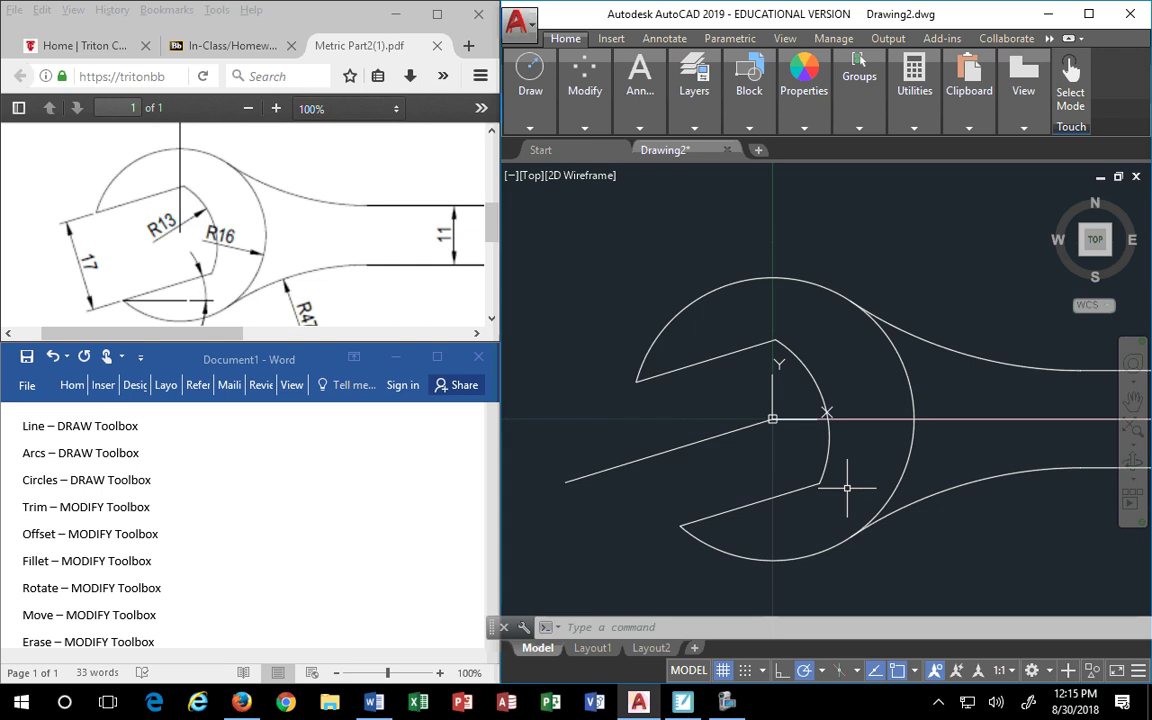
Pan to the wrench's small end and check the reference PDF drawing.
scroll(847, 488, "down", 3)
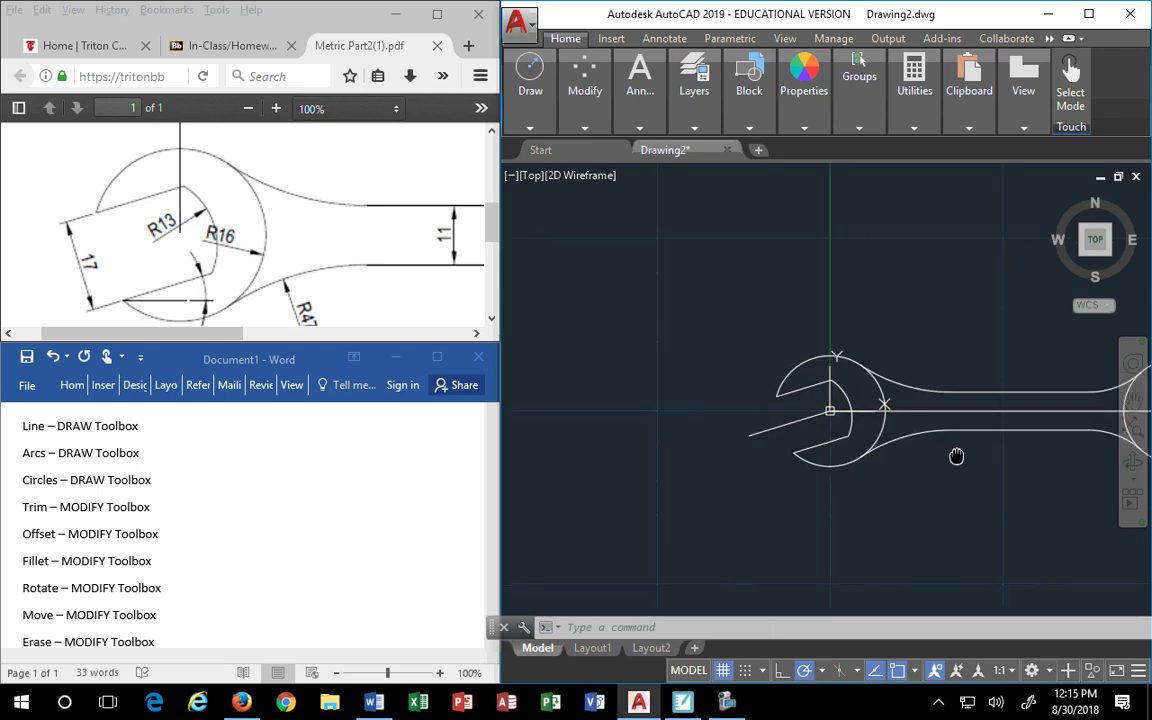
middle_click_drag(956, 455, 712, 414)
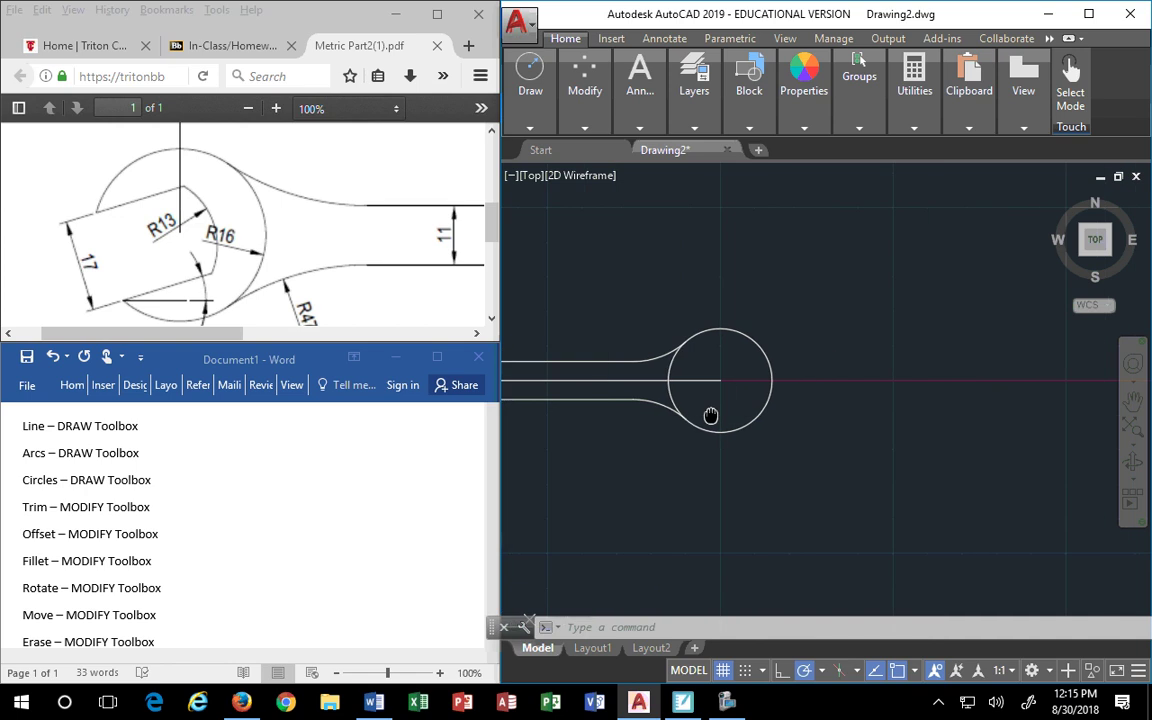
scroll(683, 379, "up", 3)
left_click(188, 333)
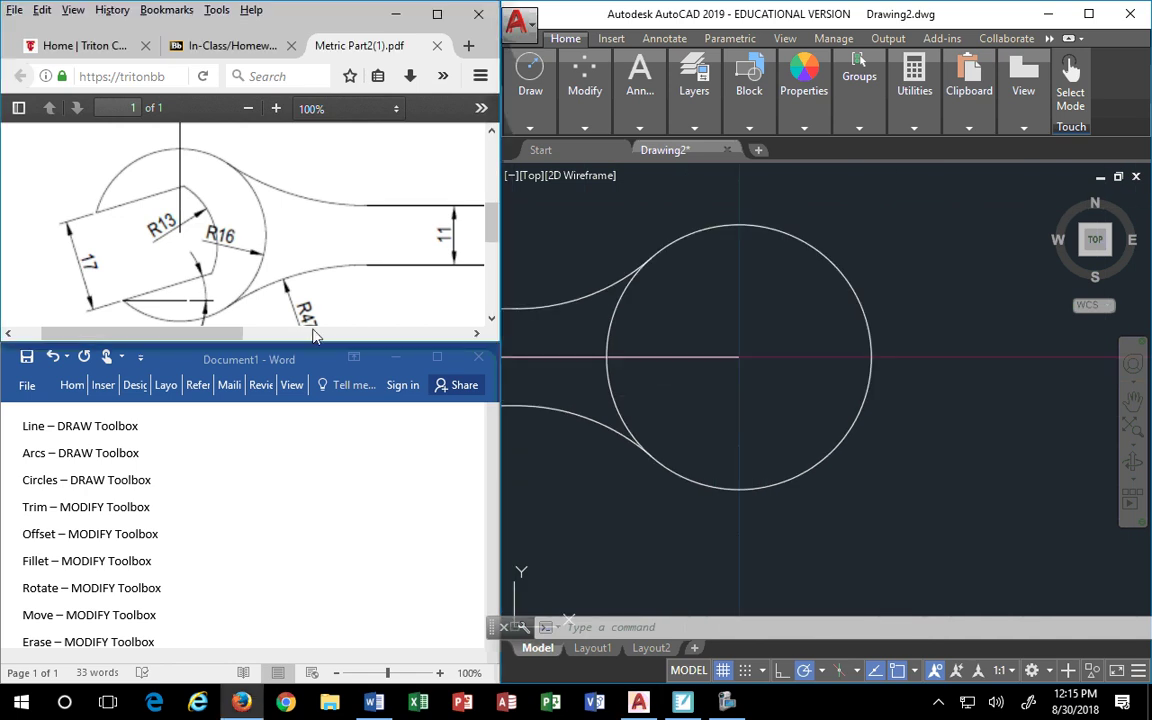
left_click_drag(188, 333, 400, 340)
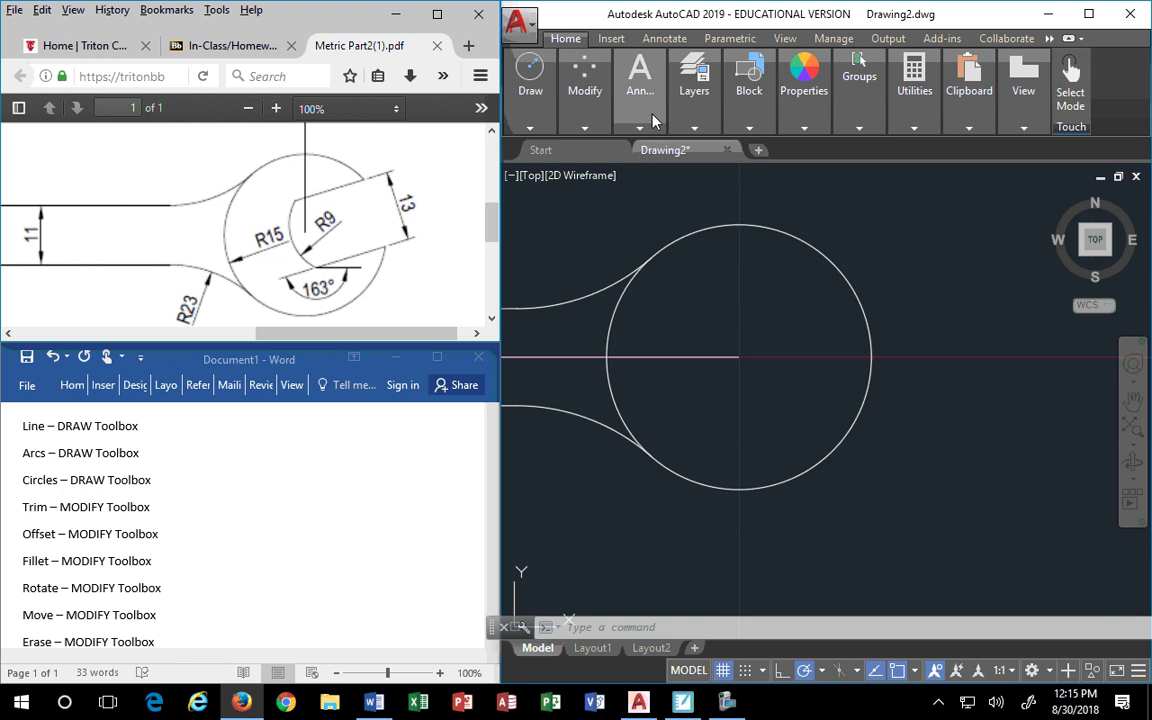
left_click(535, 133)
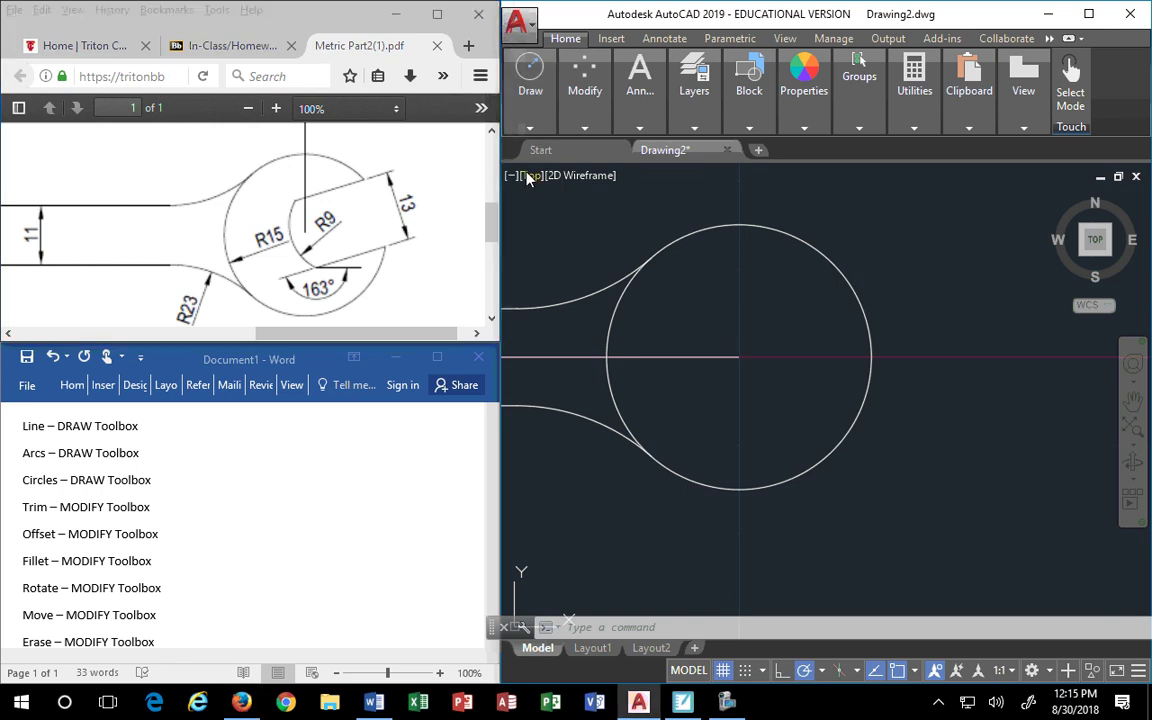
Draw a horizontal line from the small circle's centre to a point right of the circle.
left_click(531, 129)
left_click(521, 158)
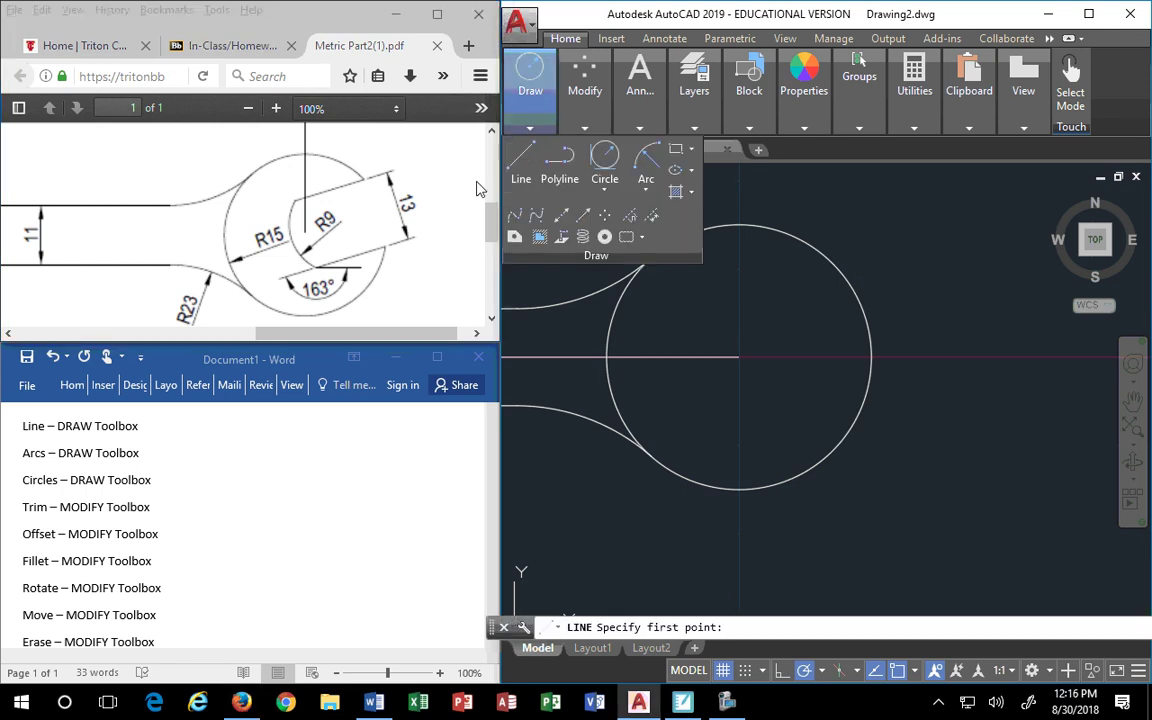
left_click(741, 357)
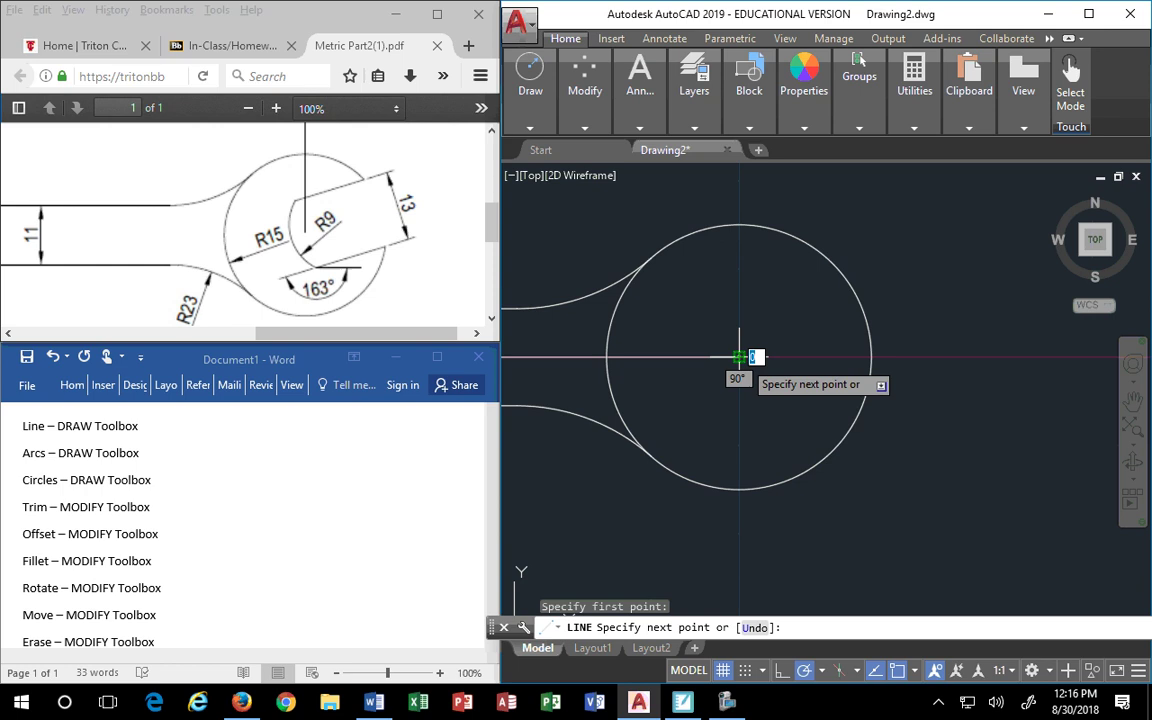
left_click(985, 357)
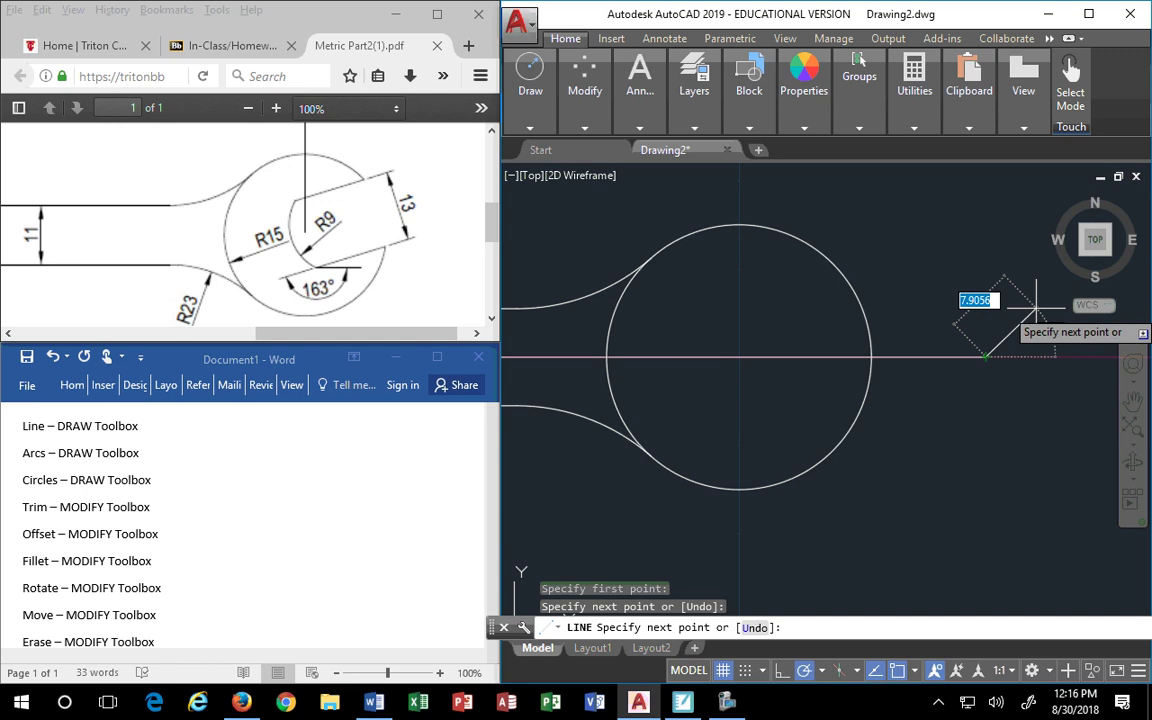
right_click(1035, 282)
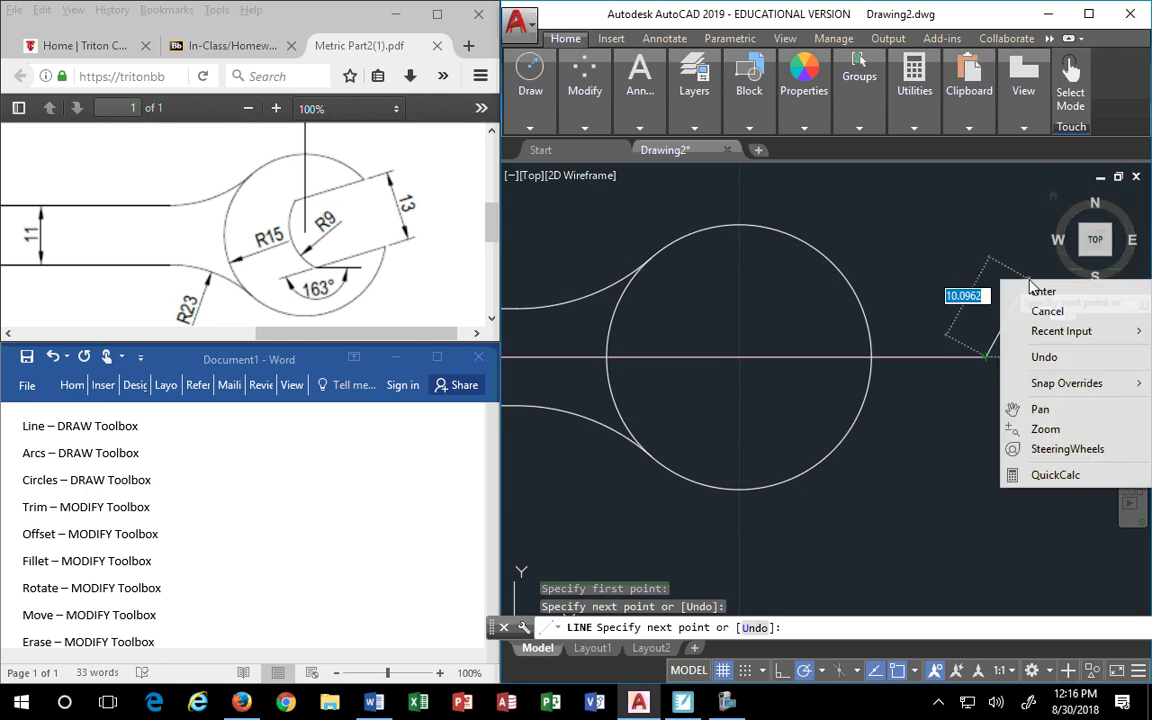
left_click(1045, 298)
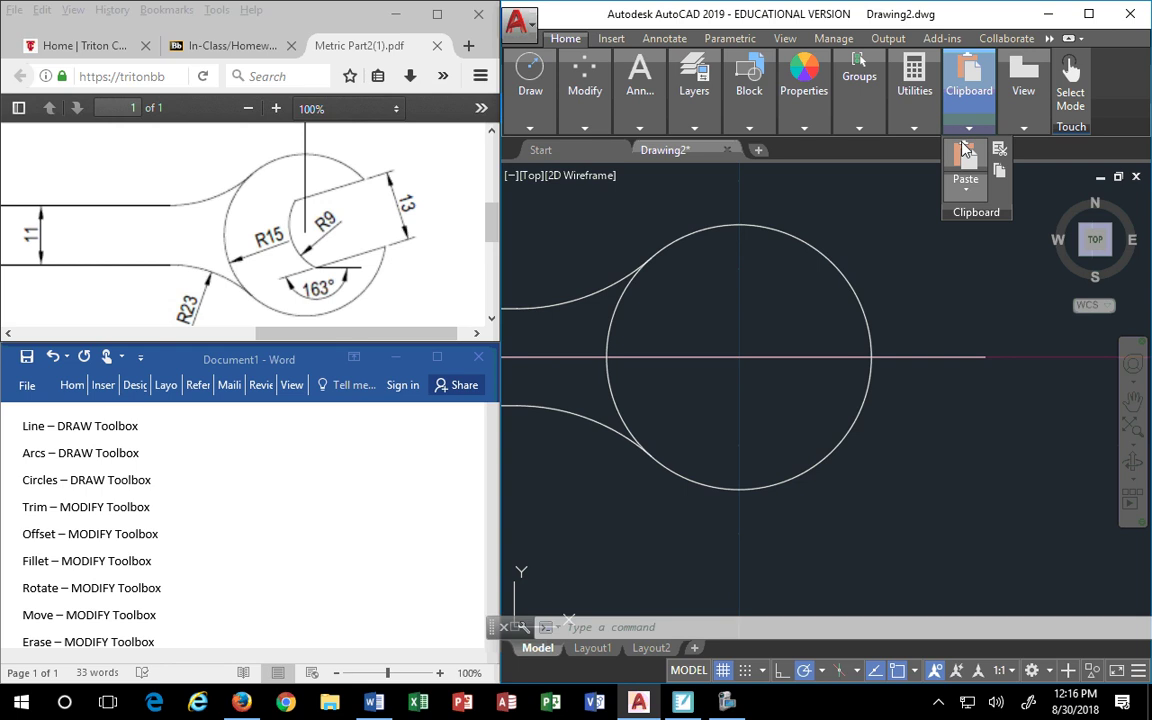
Append '- type in L or LINE' to the Line entry in the Word notes.
mouse_move(1023, 85)
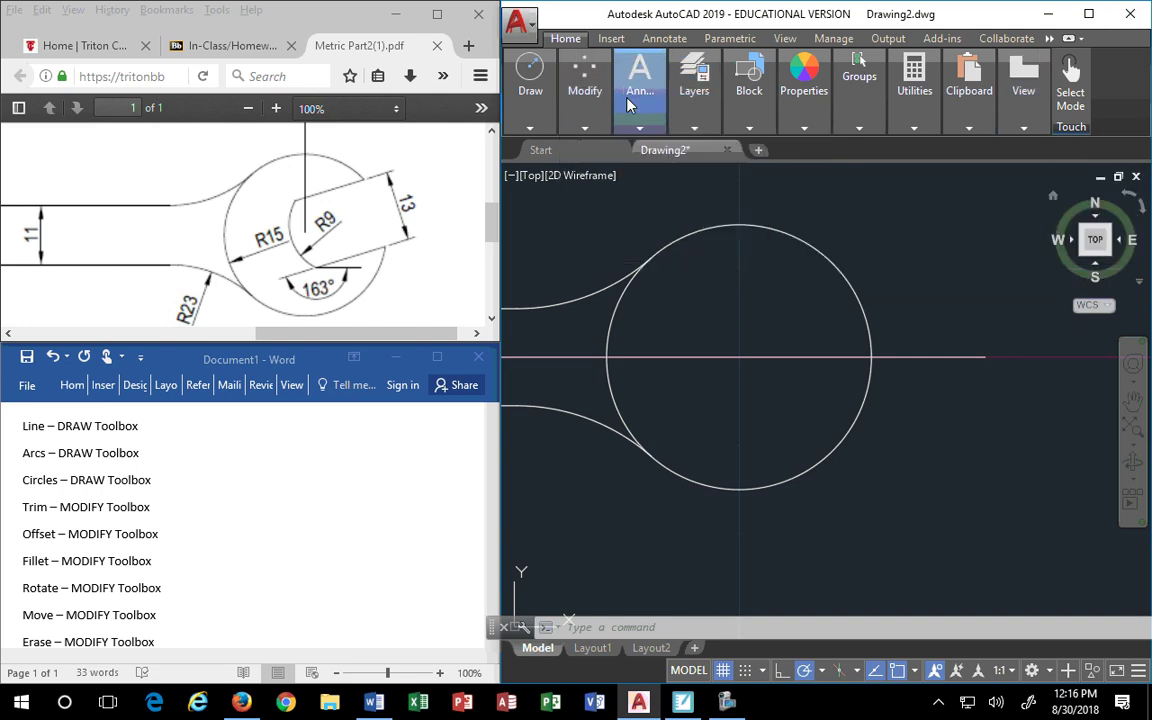
mouse_move(694, 85)
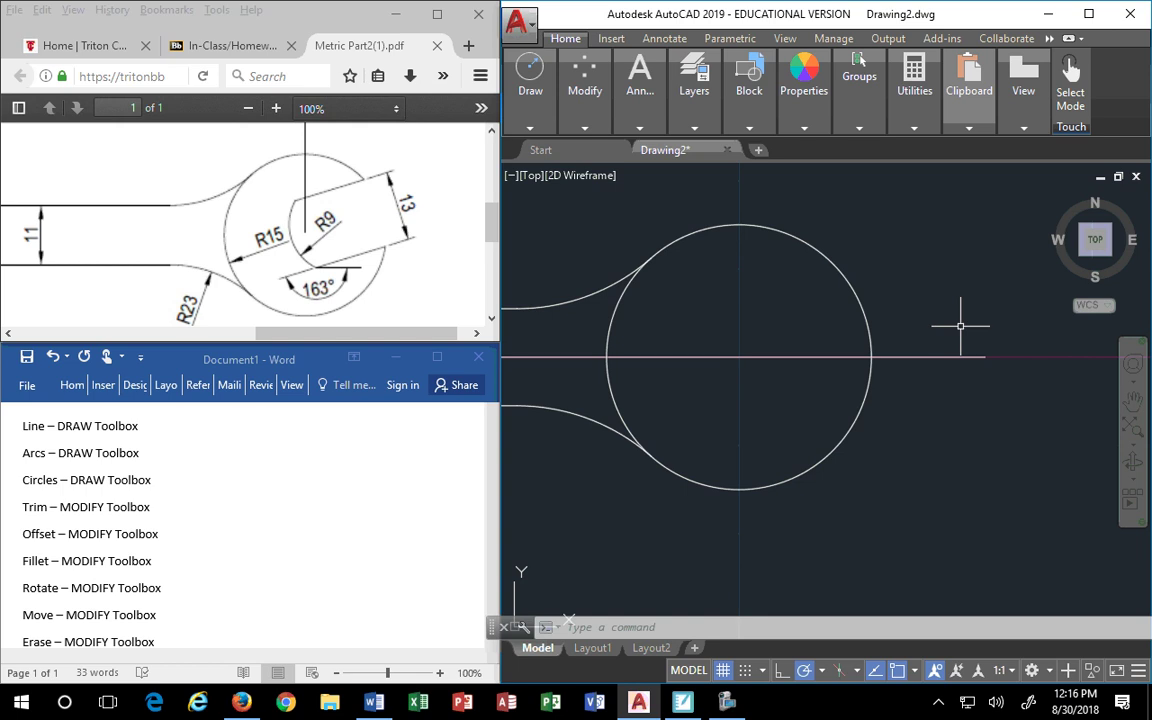
left_click(31, 426)
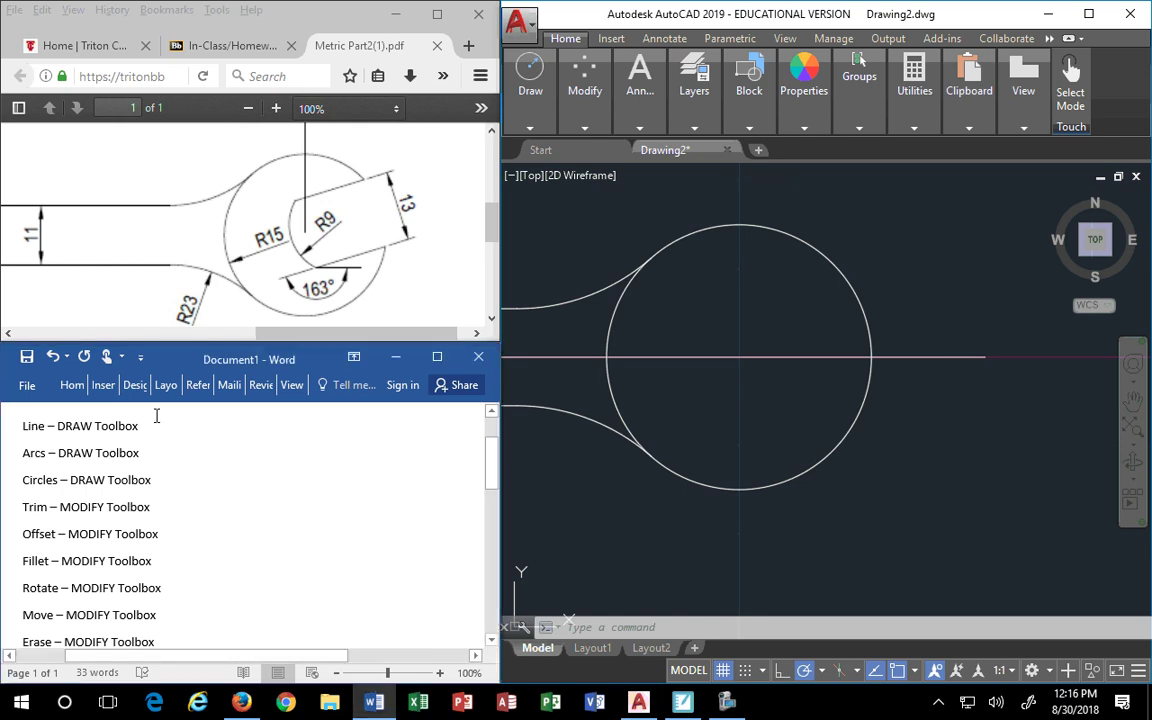
left_click(152, 426)
type("- t")
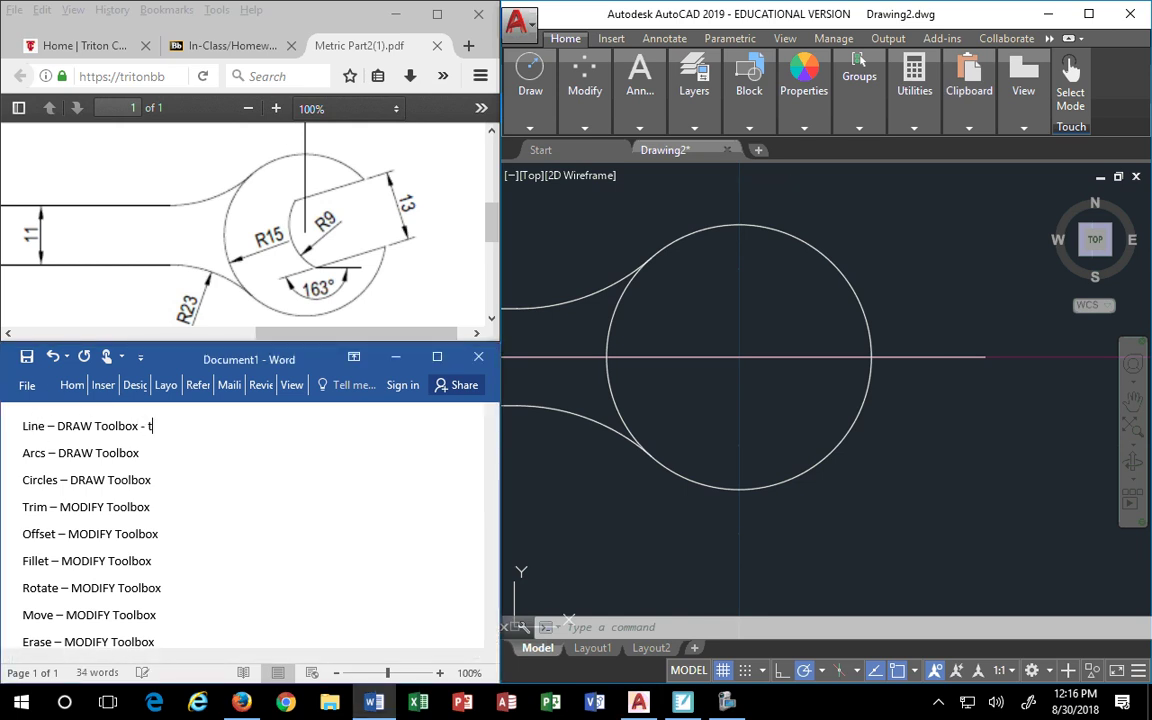
type("ype in L or LINE")
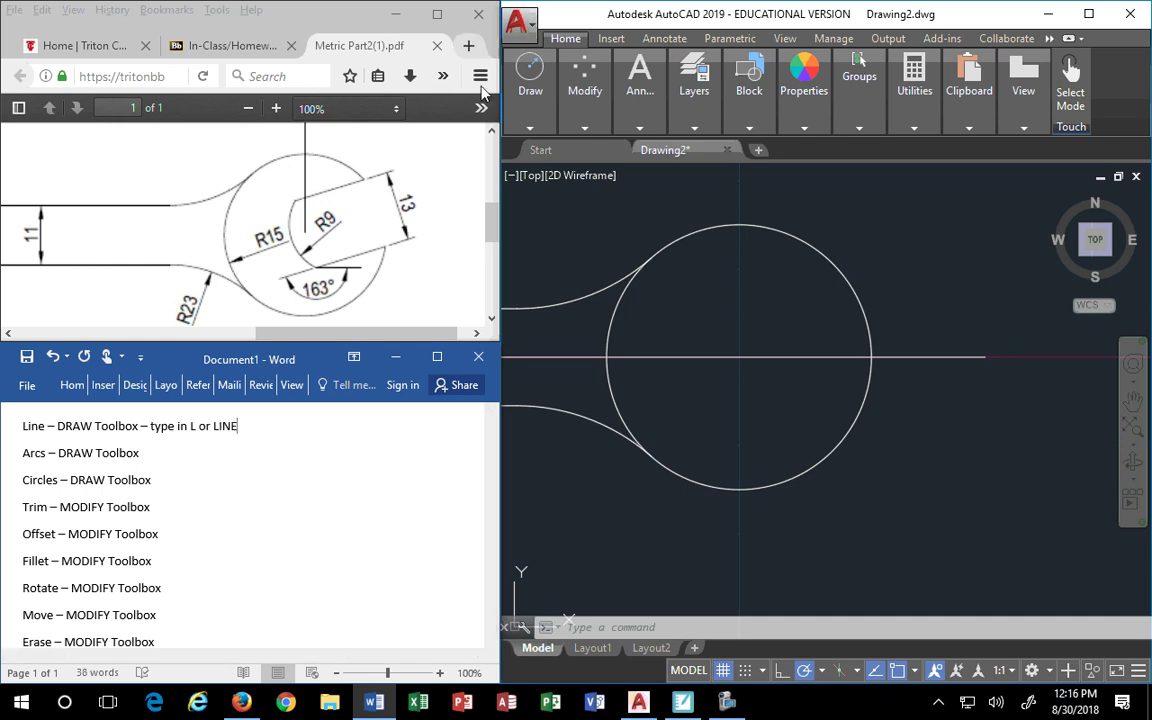
Demonstrate AutoCAD's Line tool, cancel it, and return to the Word notes' Arcs entry.
left_click(530, 133)
left_click(530, 133)
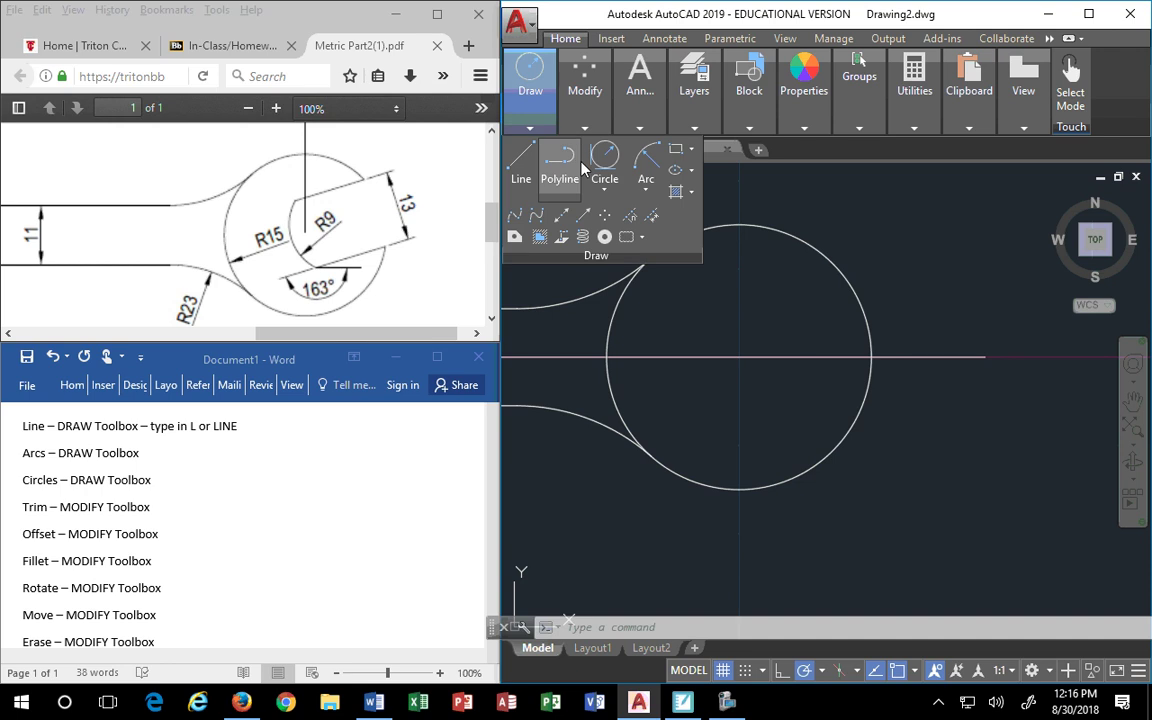
left_click(512, 178)
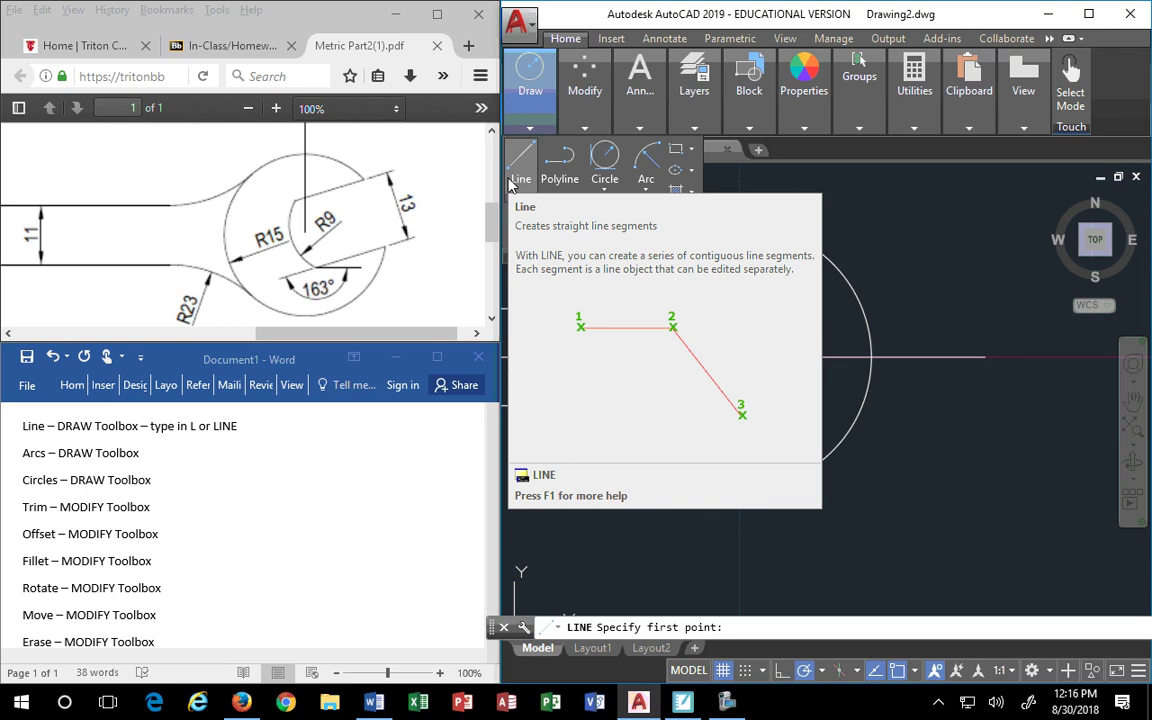
key("Escape")
key("Escape")
key("Escape")
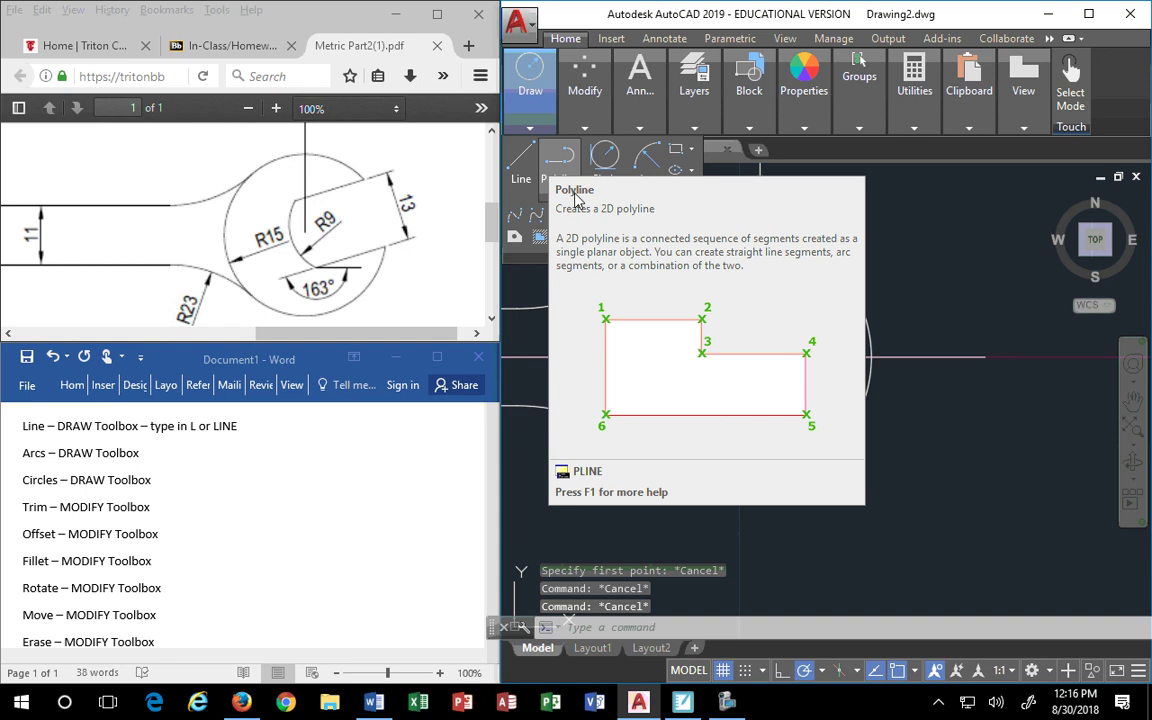
left_click(218, 427)
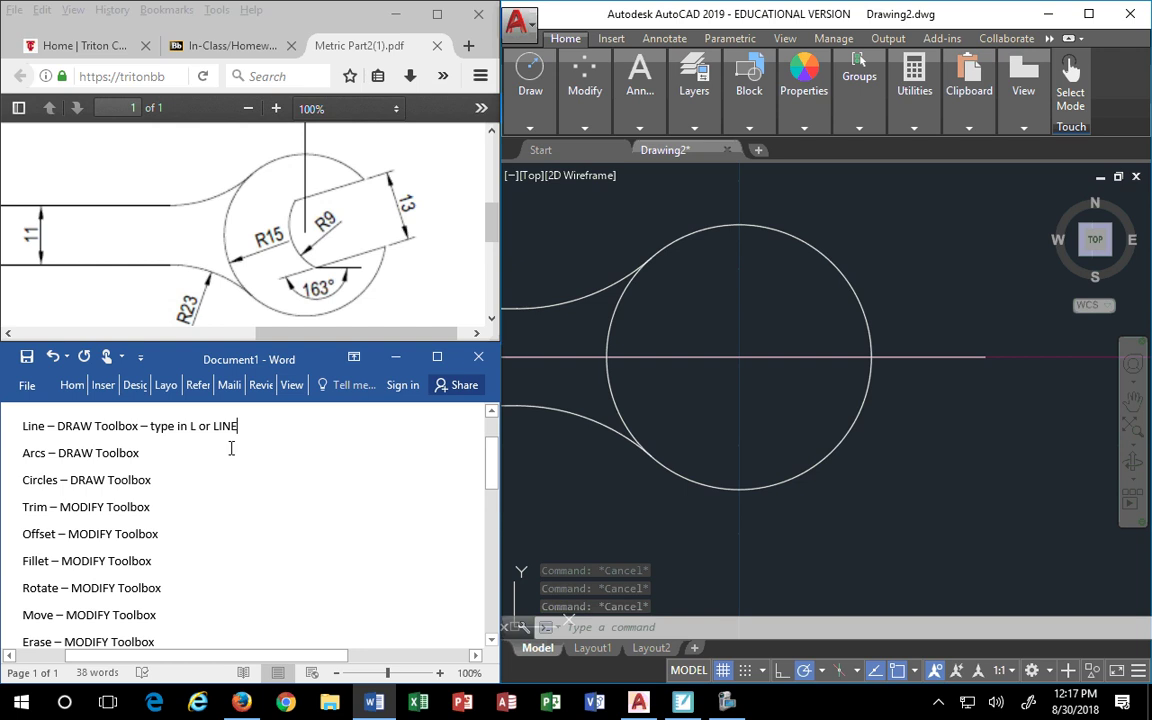
left_click(159, 453)
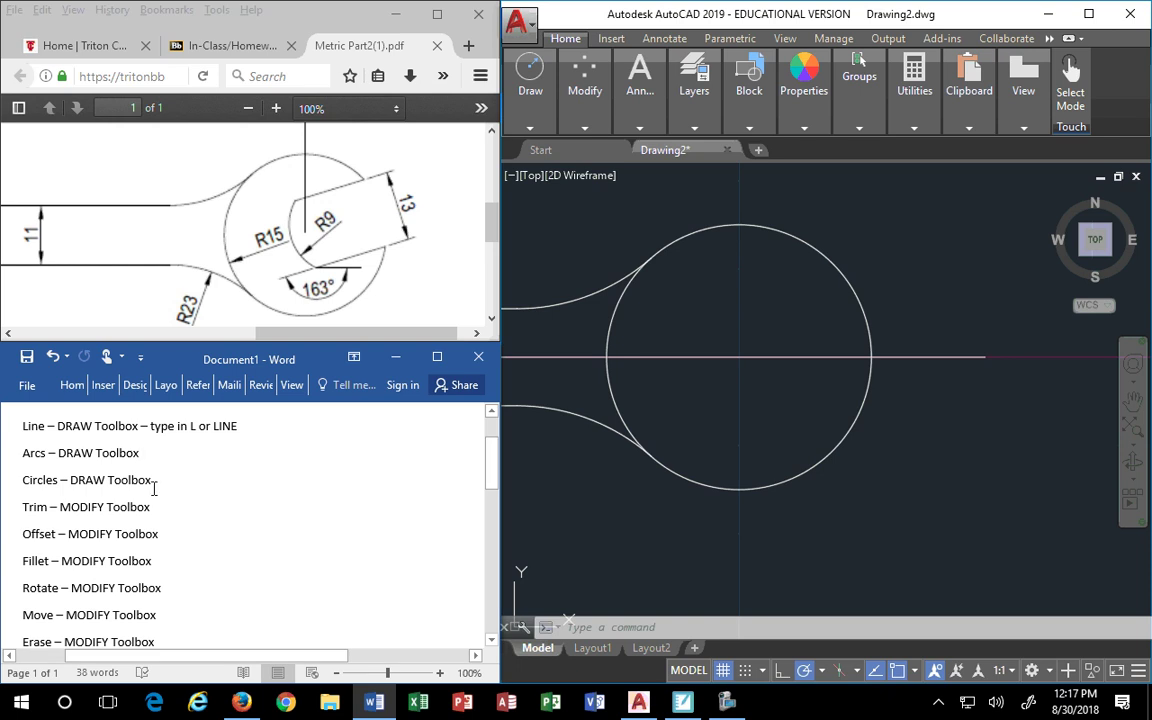
left_click(961, 270)
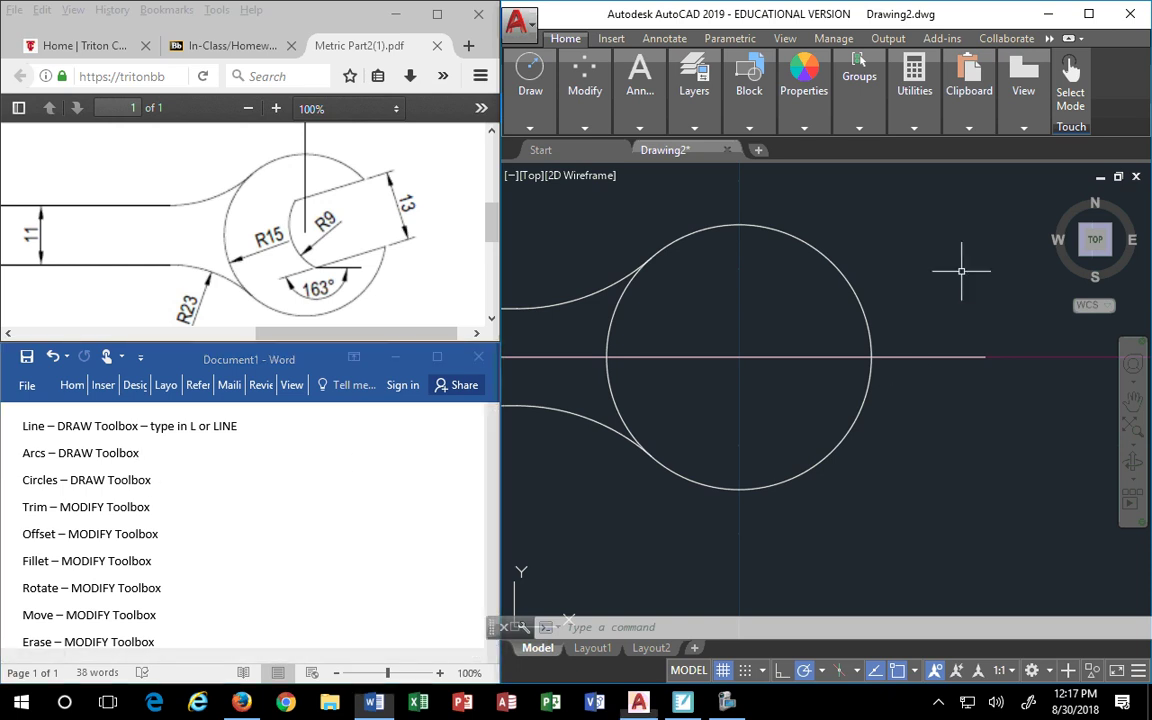
key("Escape")
key("Escape")
key("Escape")
type("c")
key("Return")
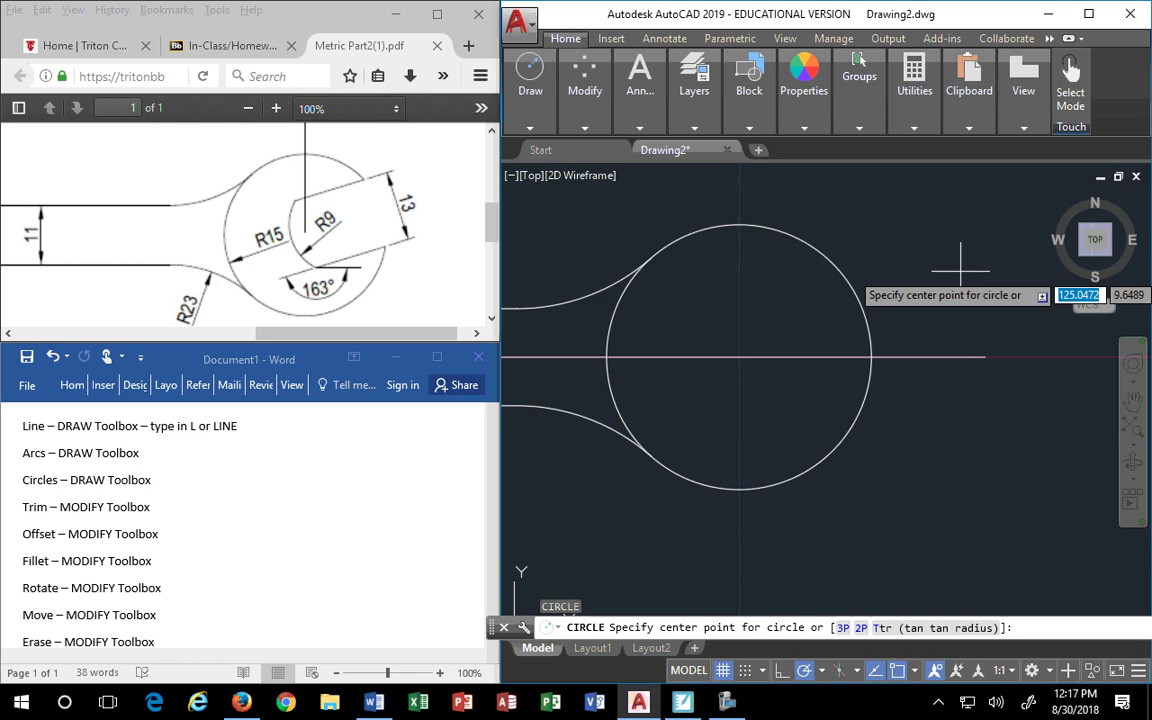
key("Escape")
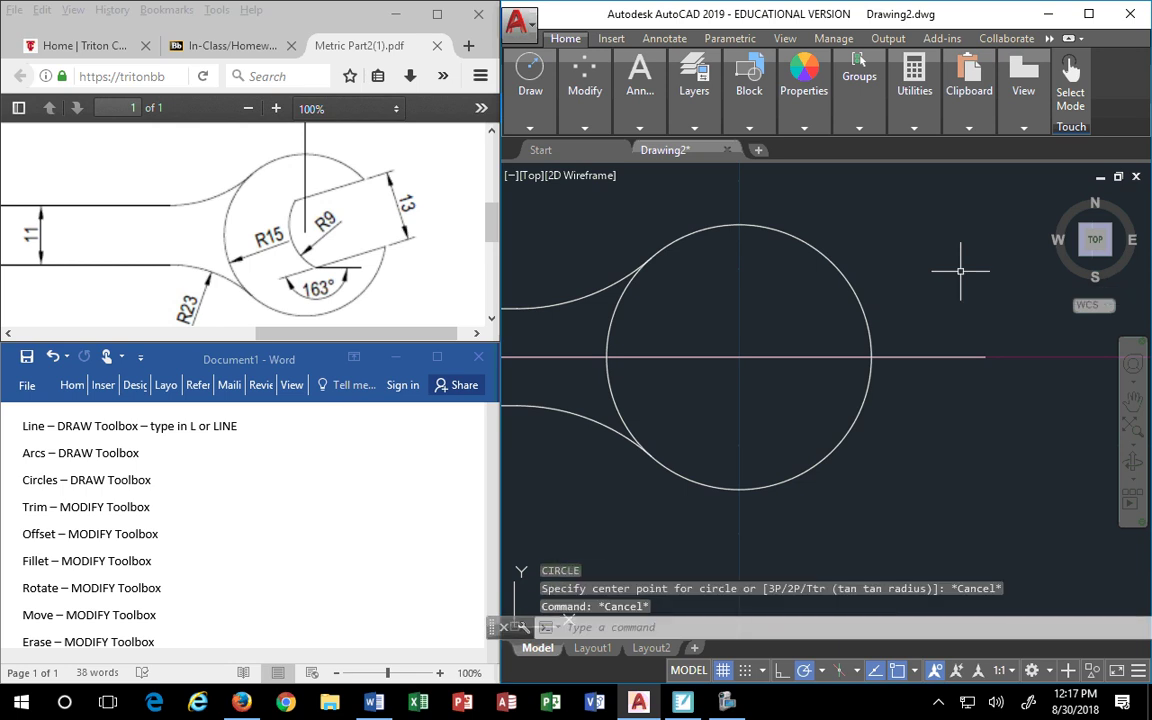
type("l")
key("Return")
key("Escape")
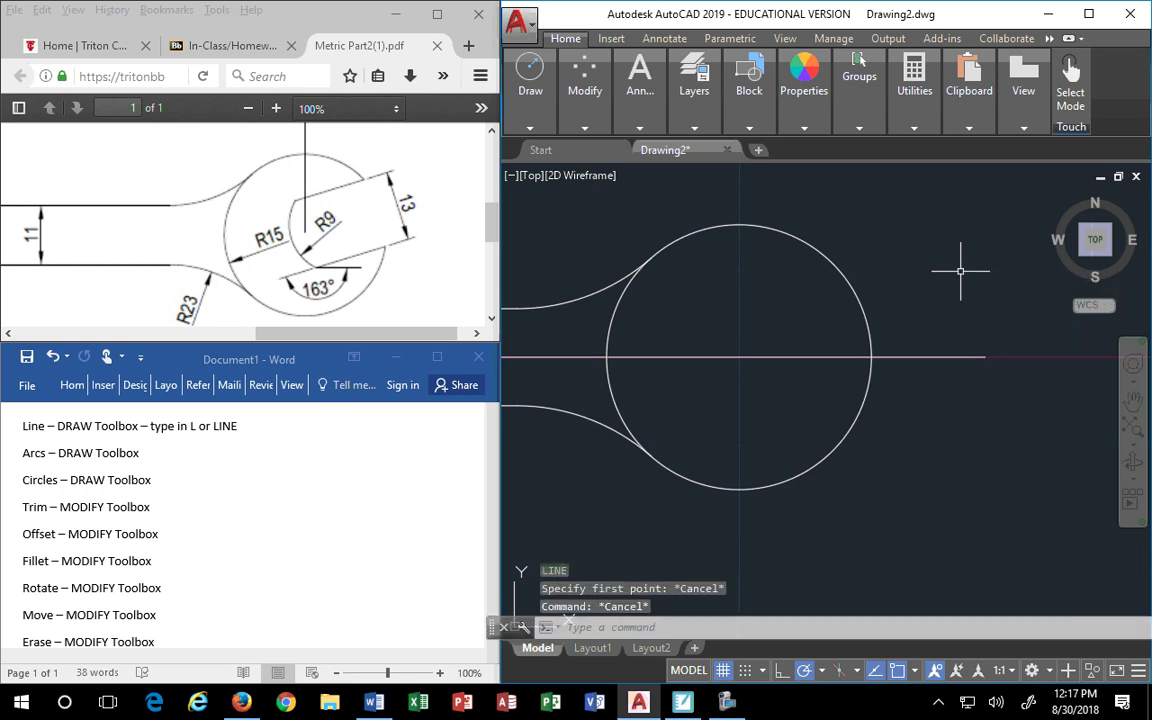
type("t")
key("Return")
key("Escape")
key("Escape")
key("Escape")
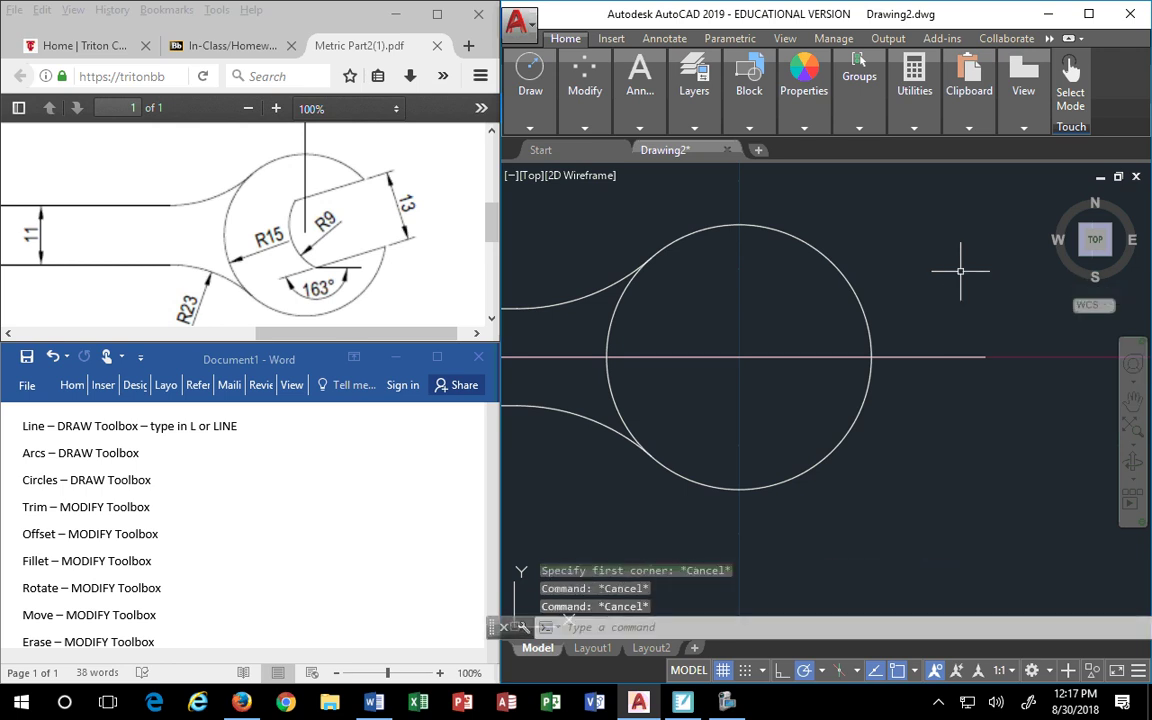
type("t")
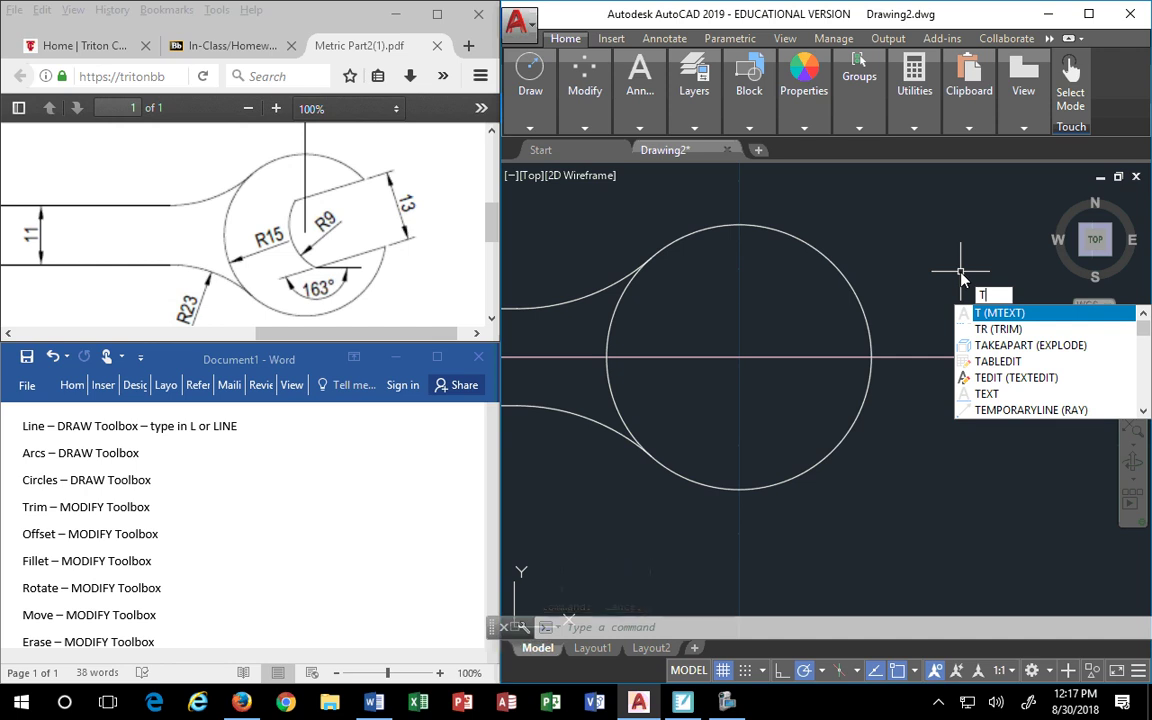
key("Down")
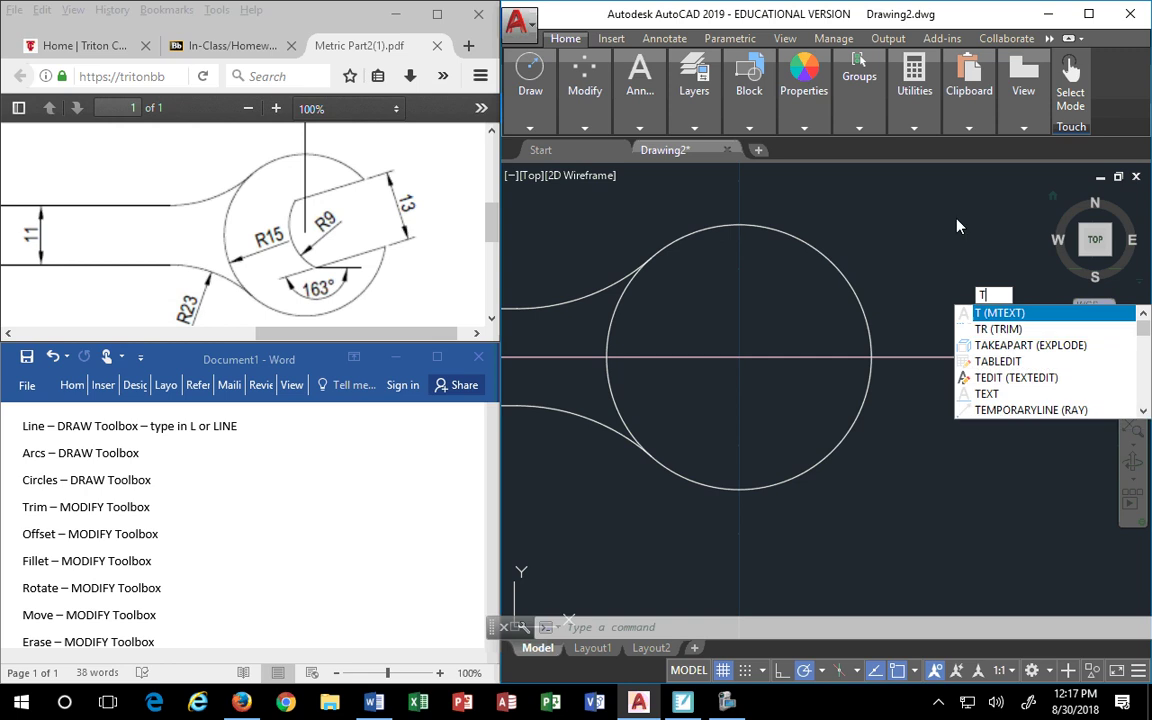
key("Escape")
key("Escape")
key("Escape")
type("o")
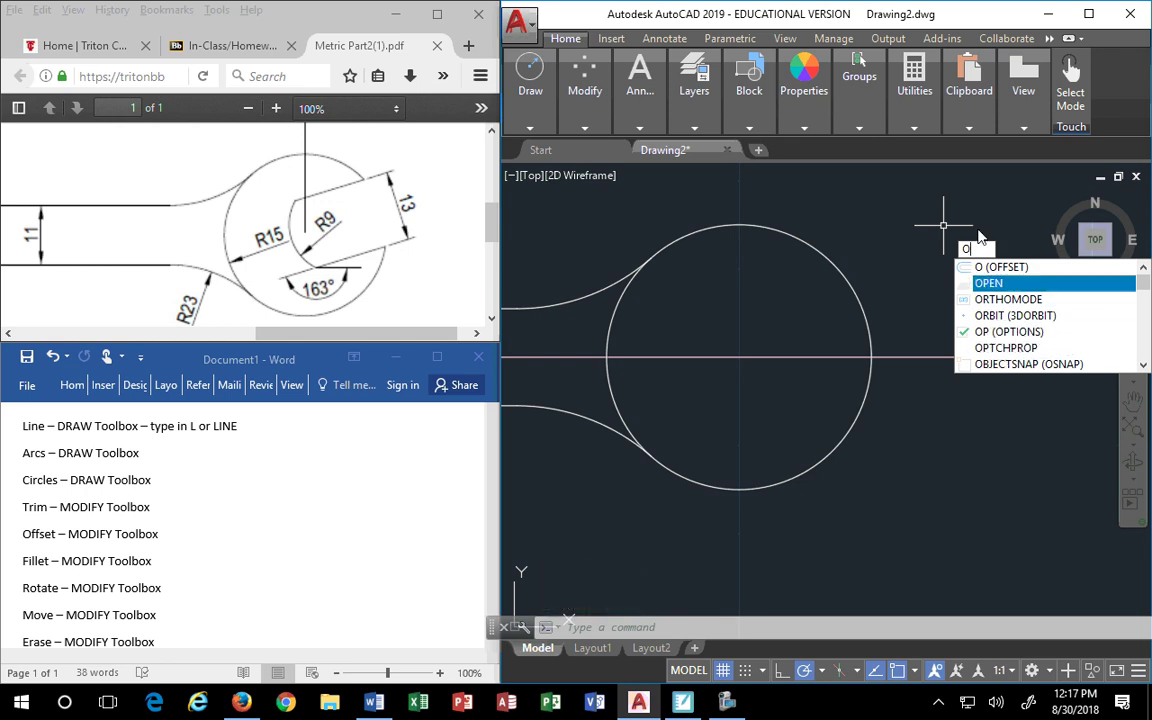
key("Escape")
key("Escape")
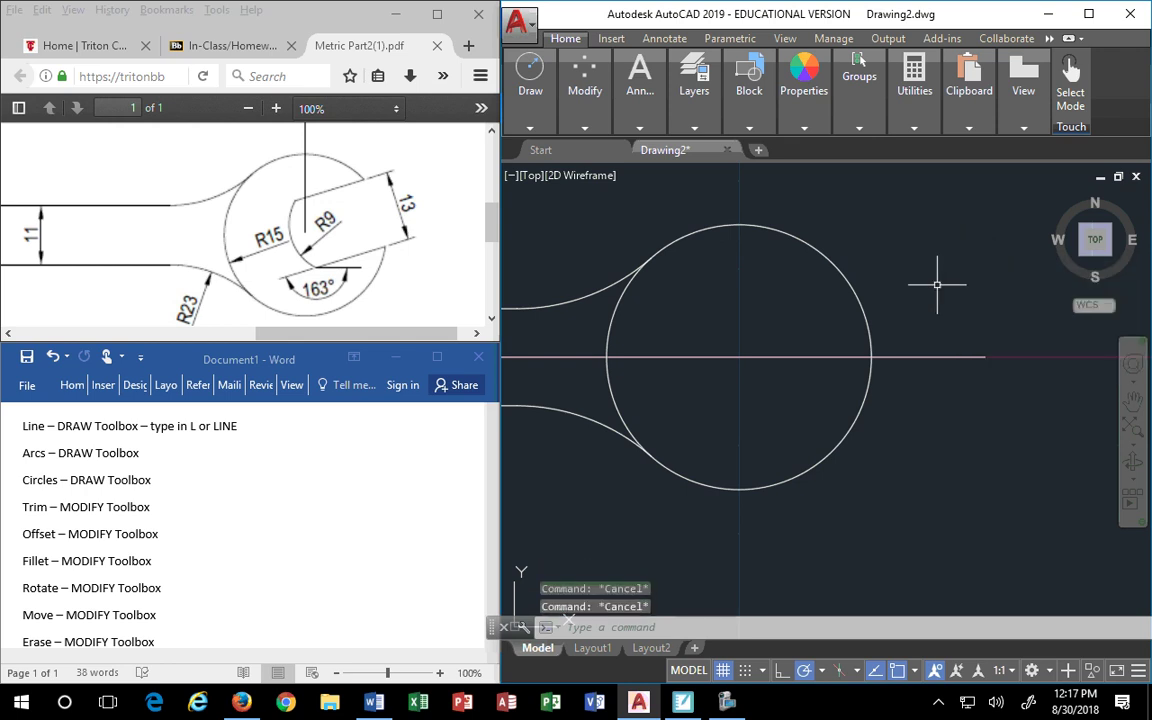
type("F")
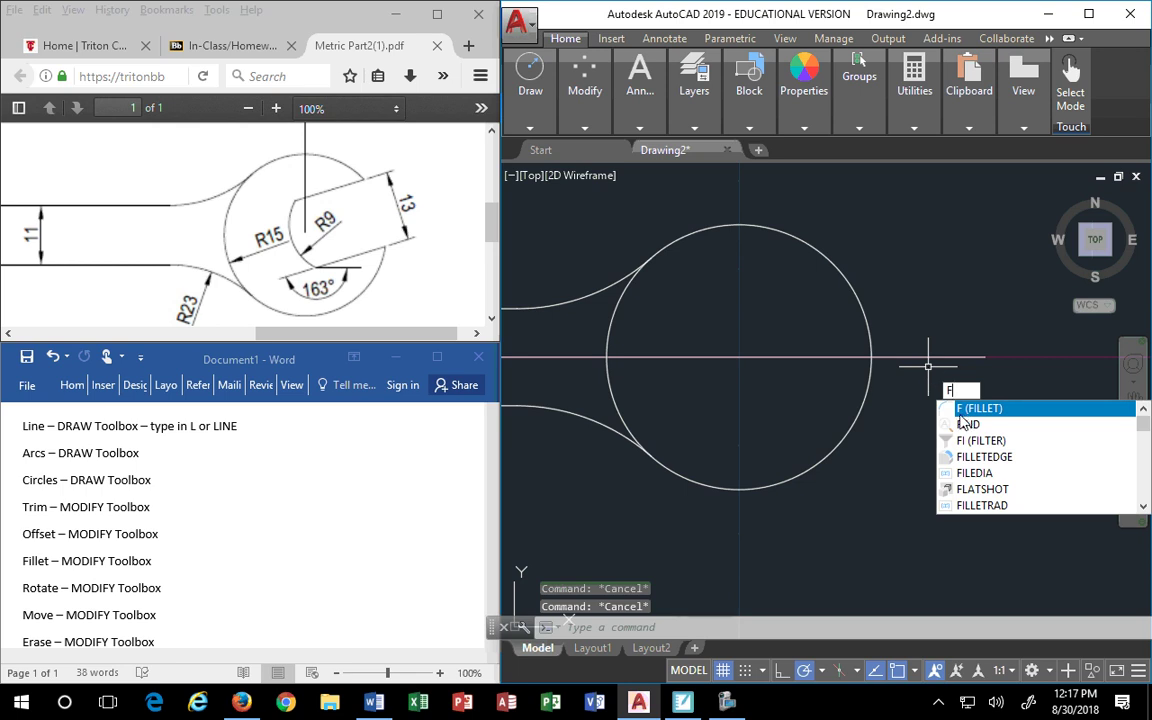
key("Escape")
type("r")
key("Return")
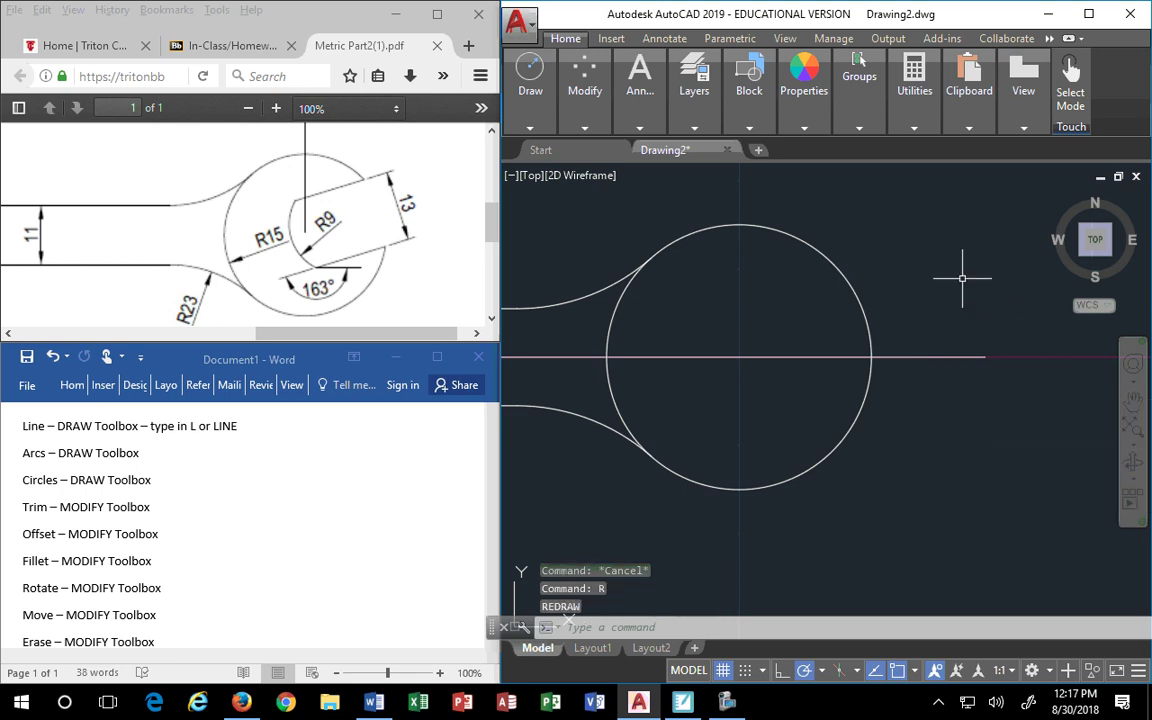
key("Escape")
key("Escape")
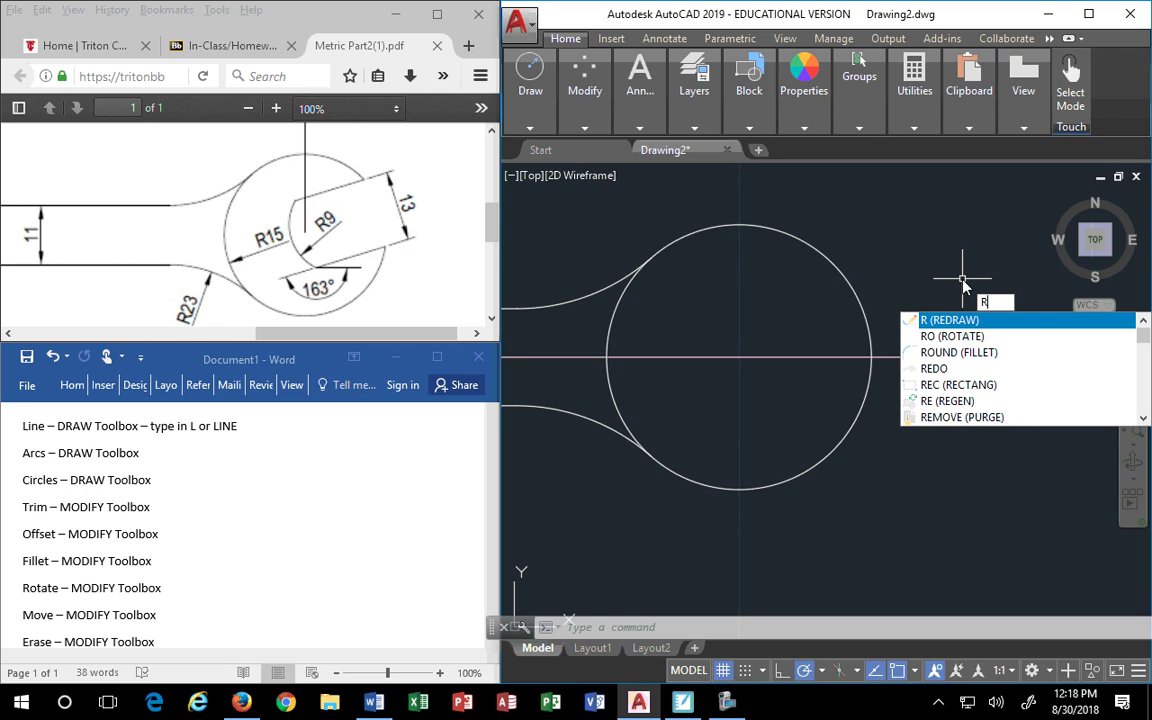
key("Escape")
key("Escape")
key("Escape")
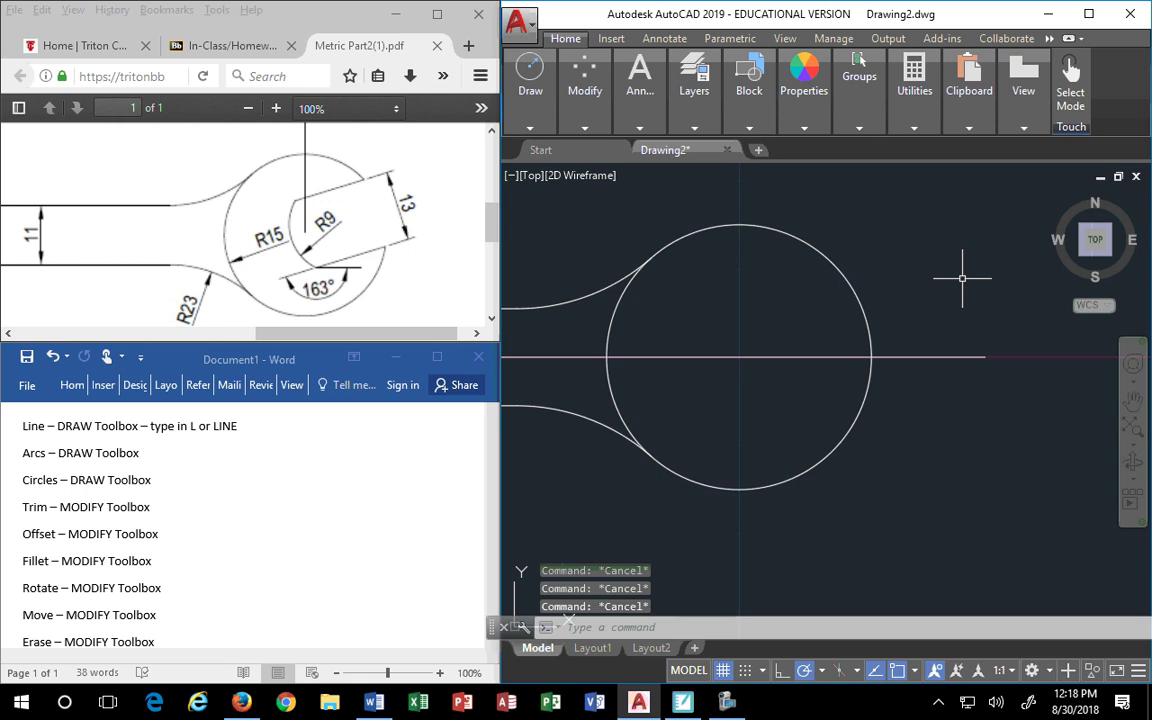
key("Return")
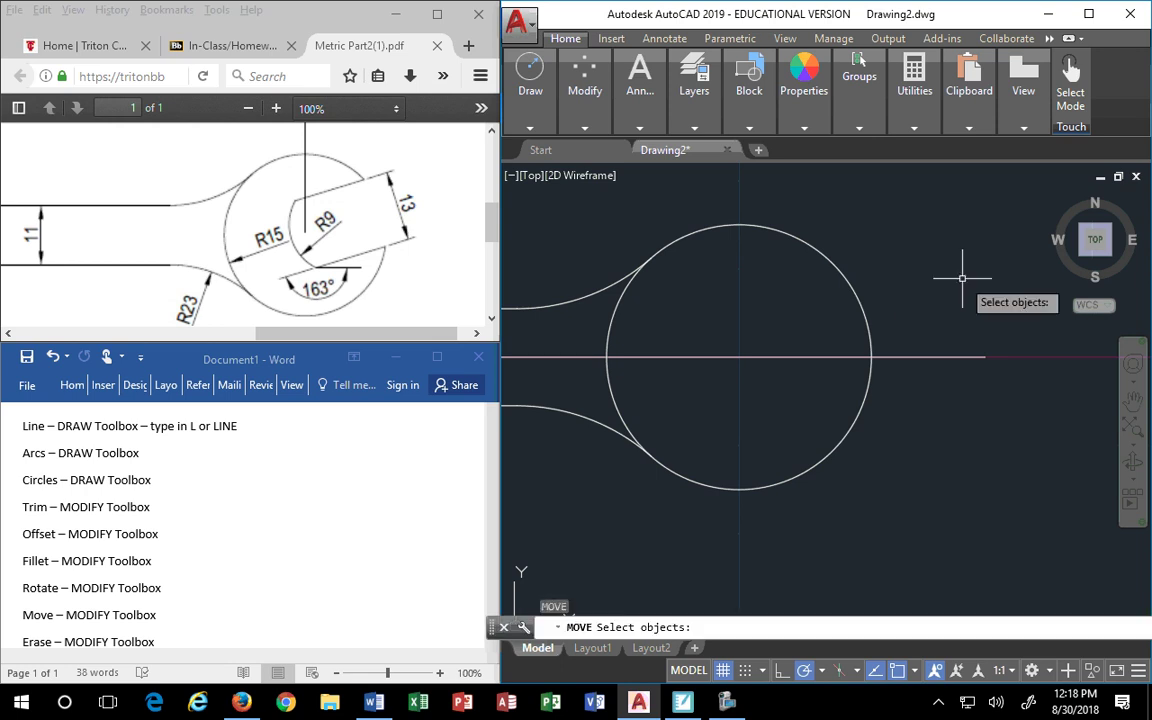
key("Escape")
type("m")
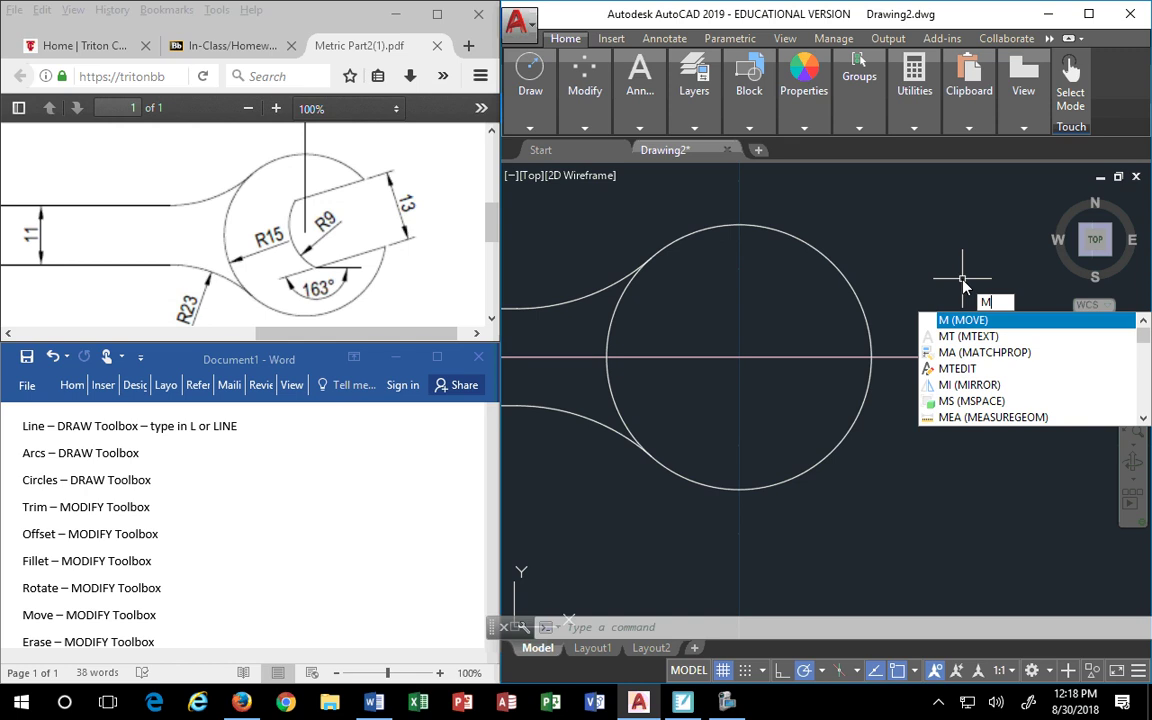
key("Escape")
key("Escape")
Cancel the stray E shortcut and start the ROTATE command.
scroll(378, 489, "down", 1)
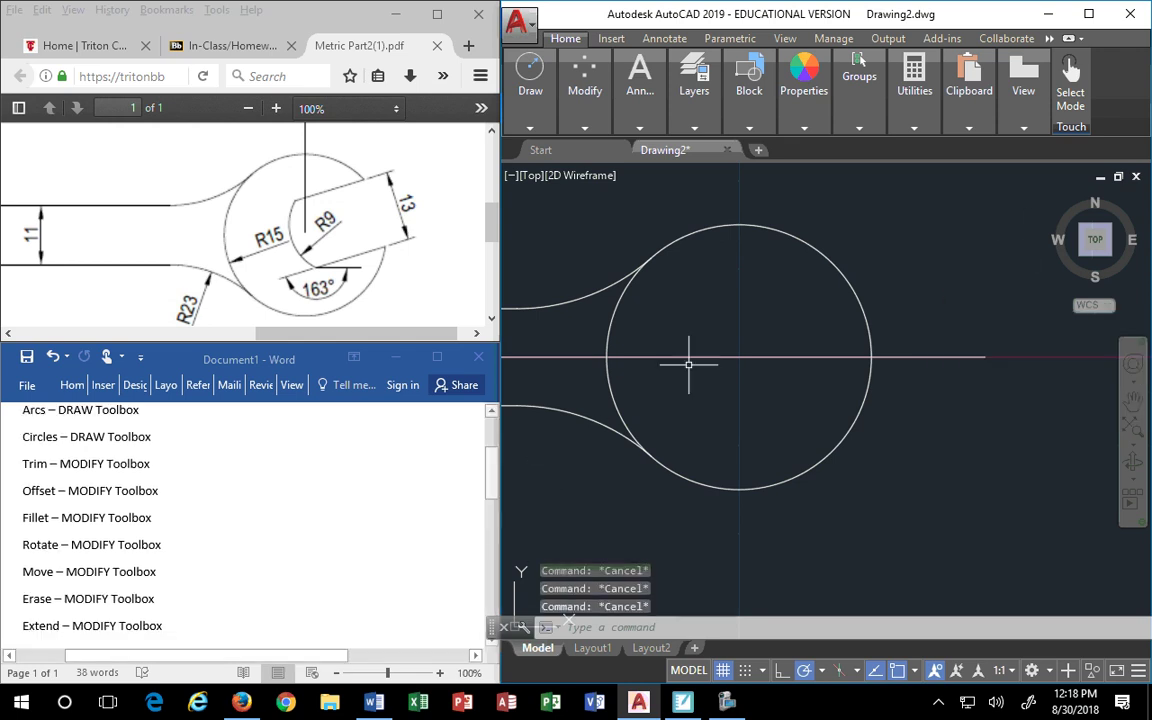
type("E")
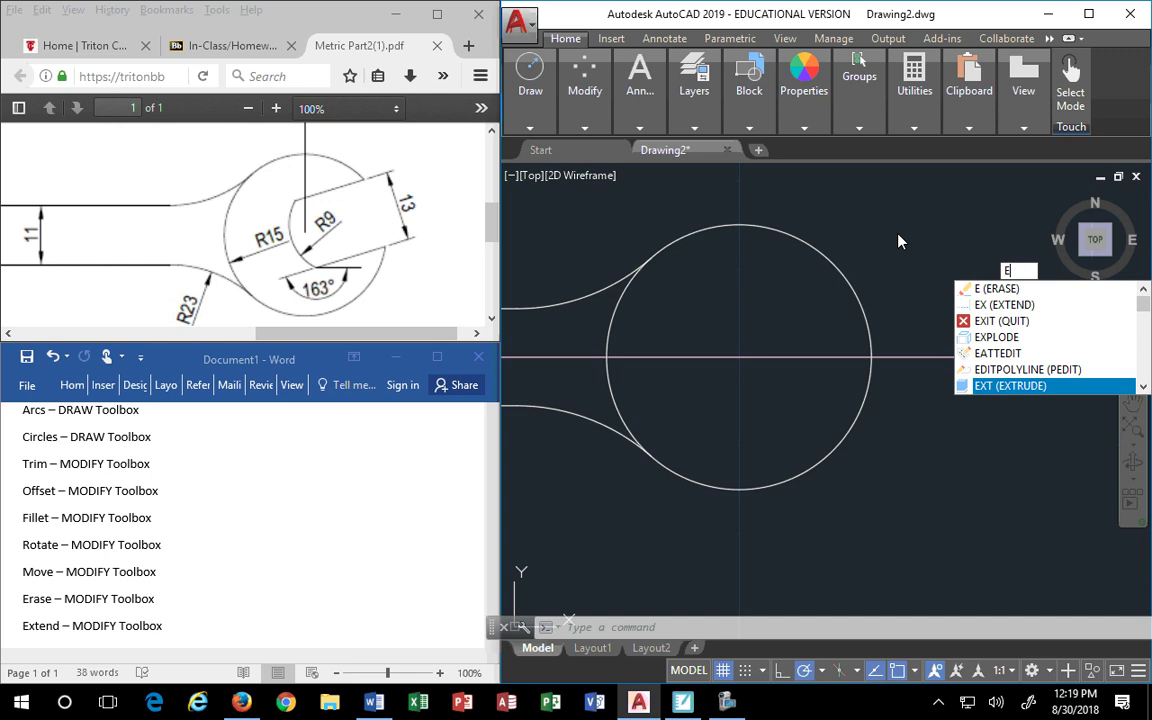
mouse_move(585, 85)
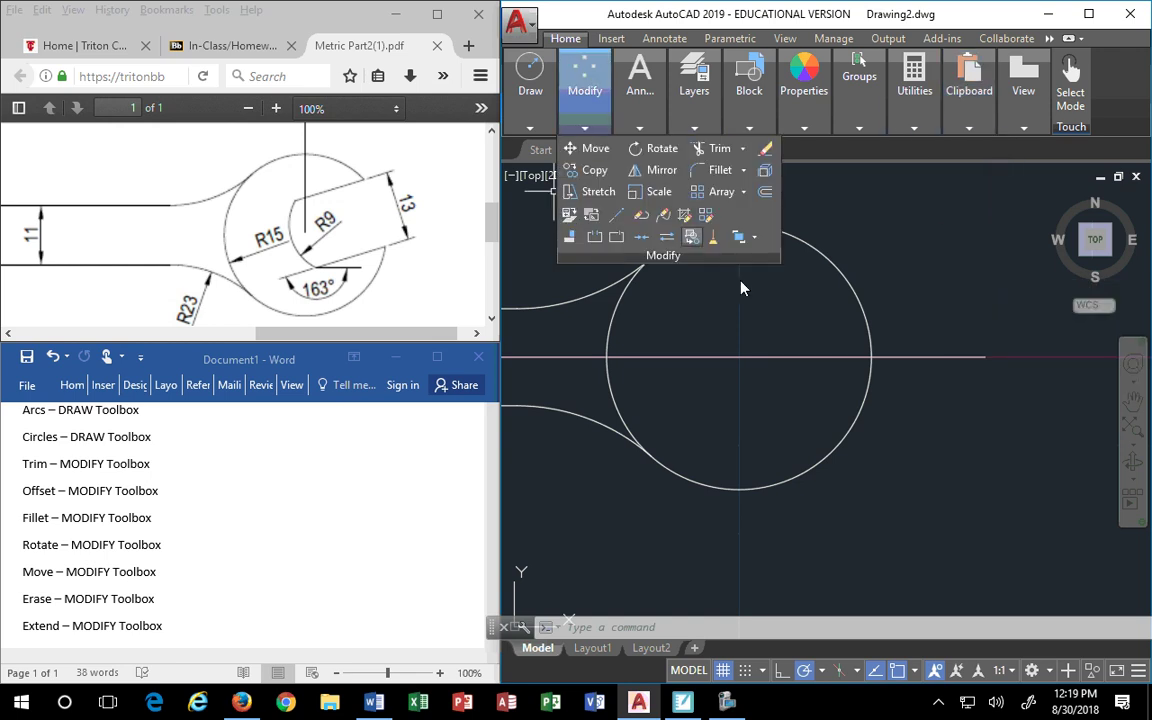
key("Escape")
key("Escape")
key("Escape")
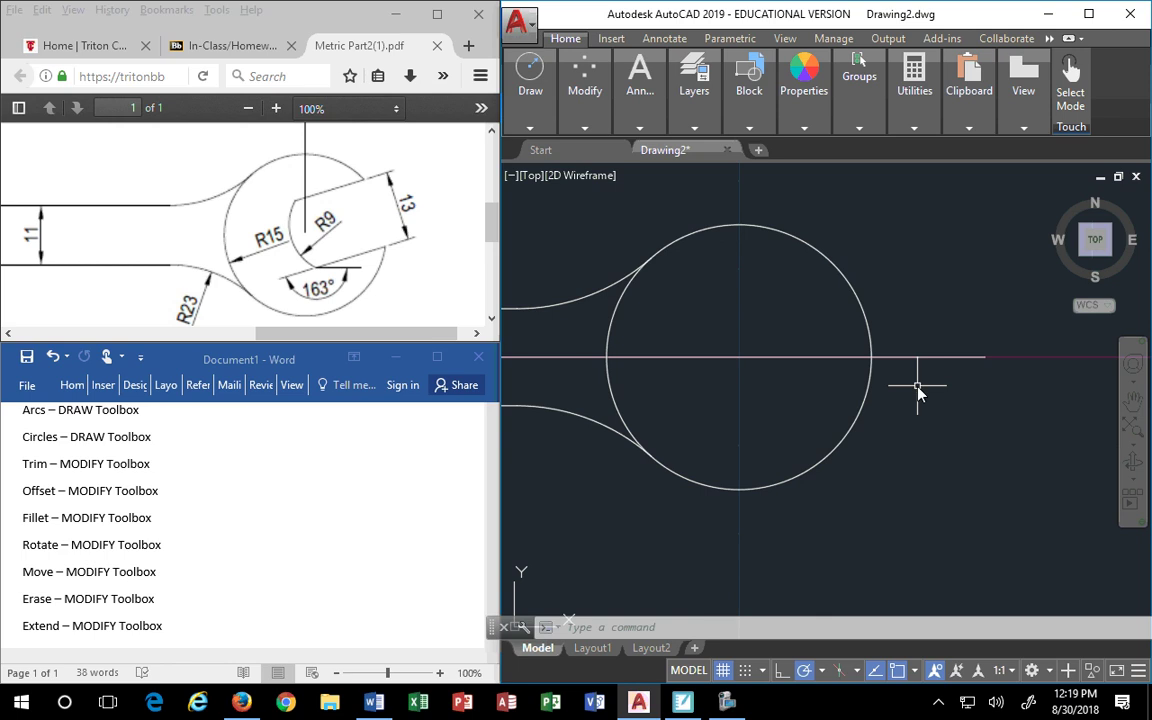
type("rotate")
key("Return")
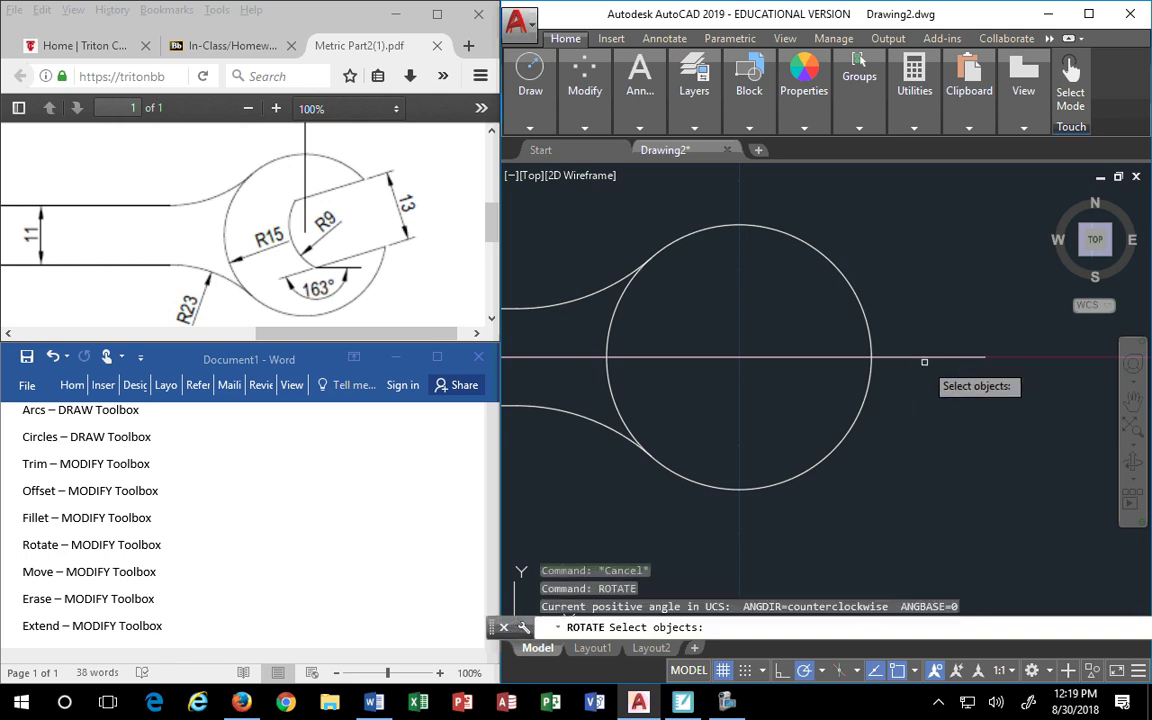
Rotate the horizontal centre line 163° about the circle centre.
left_click(924, 361)
key("Return")
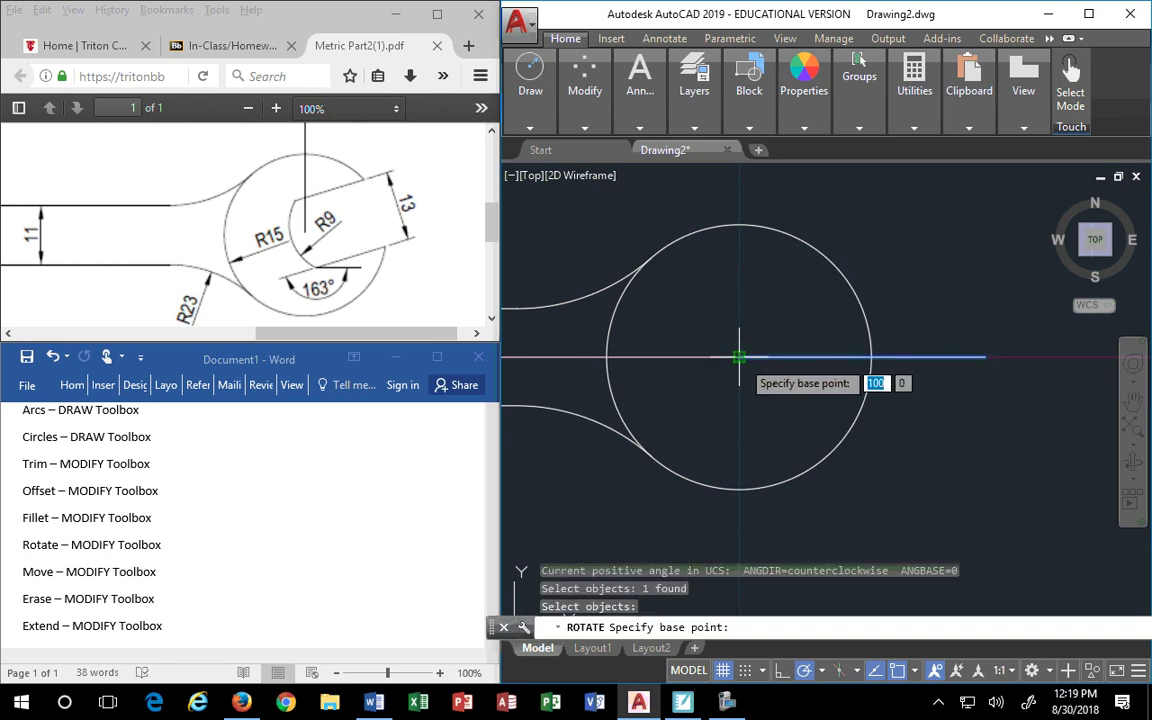
left_click(739, 357)
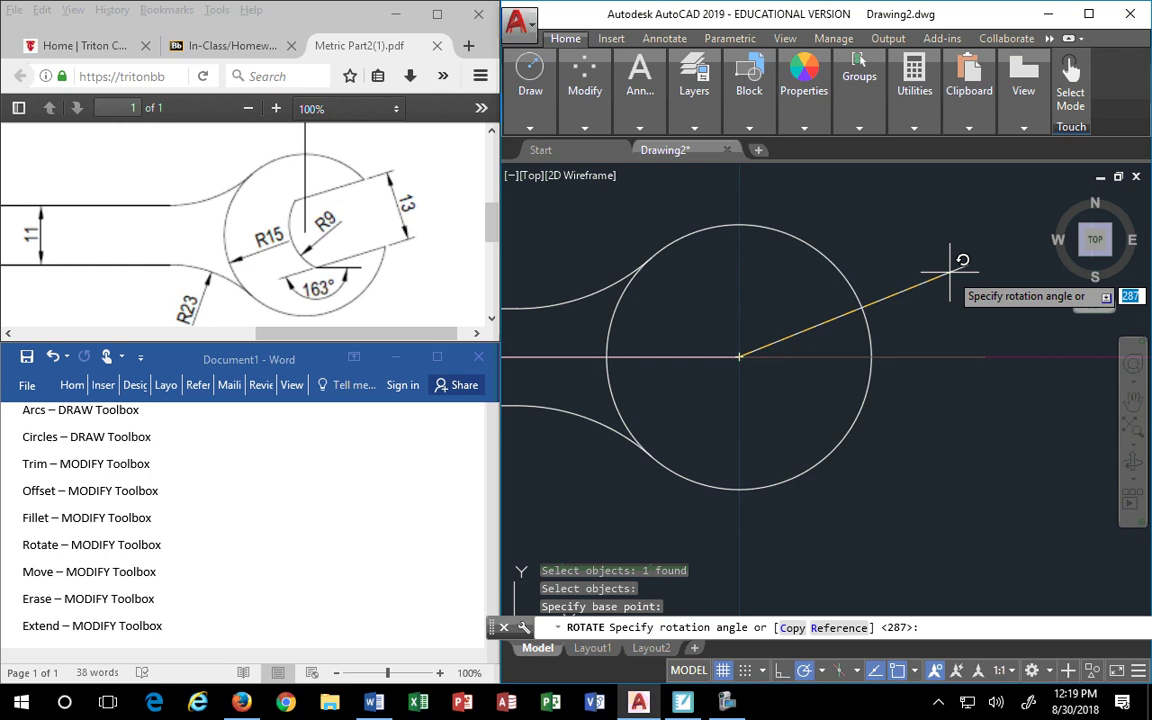
type("163")
key("Return")
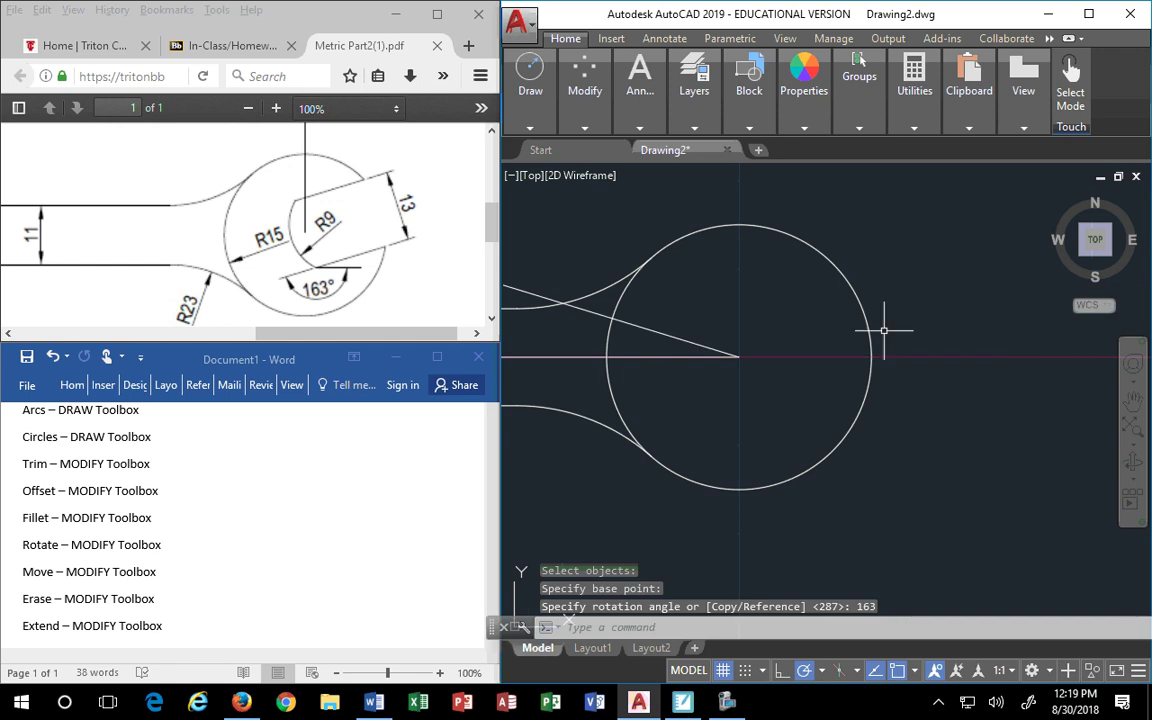
scroll(828, 352, "up", 3)
scroll(829, 355, "down", 3)
scroll(829, 355, "down", 3)
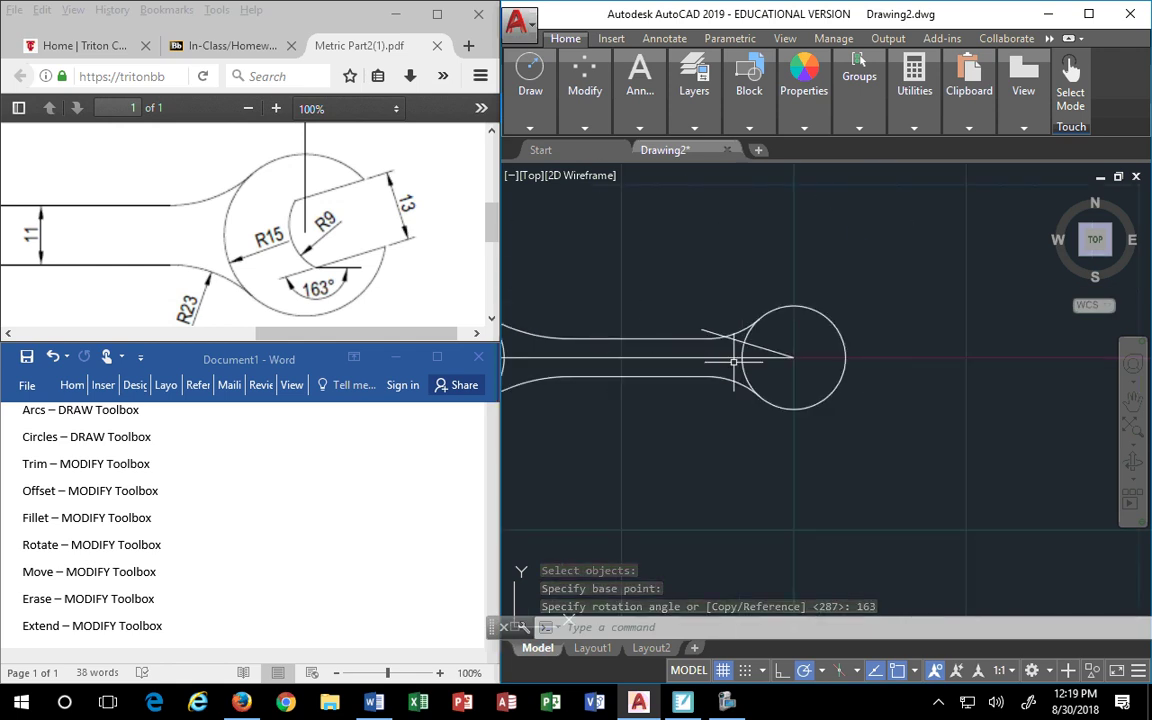
scroll(829, 352, "up", 2)
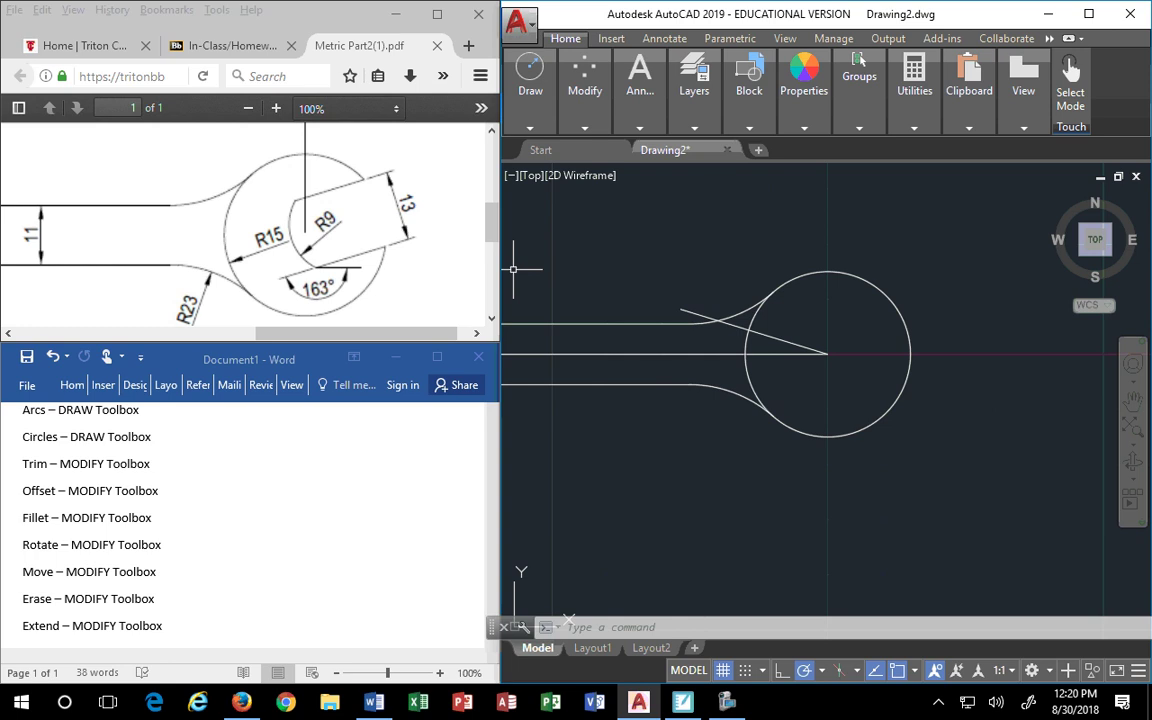
Undo twice with U to reverse the 163° rotation.
type("u")
key("Return")
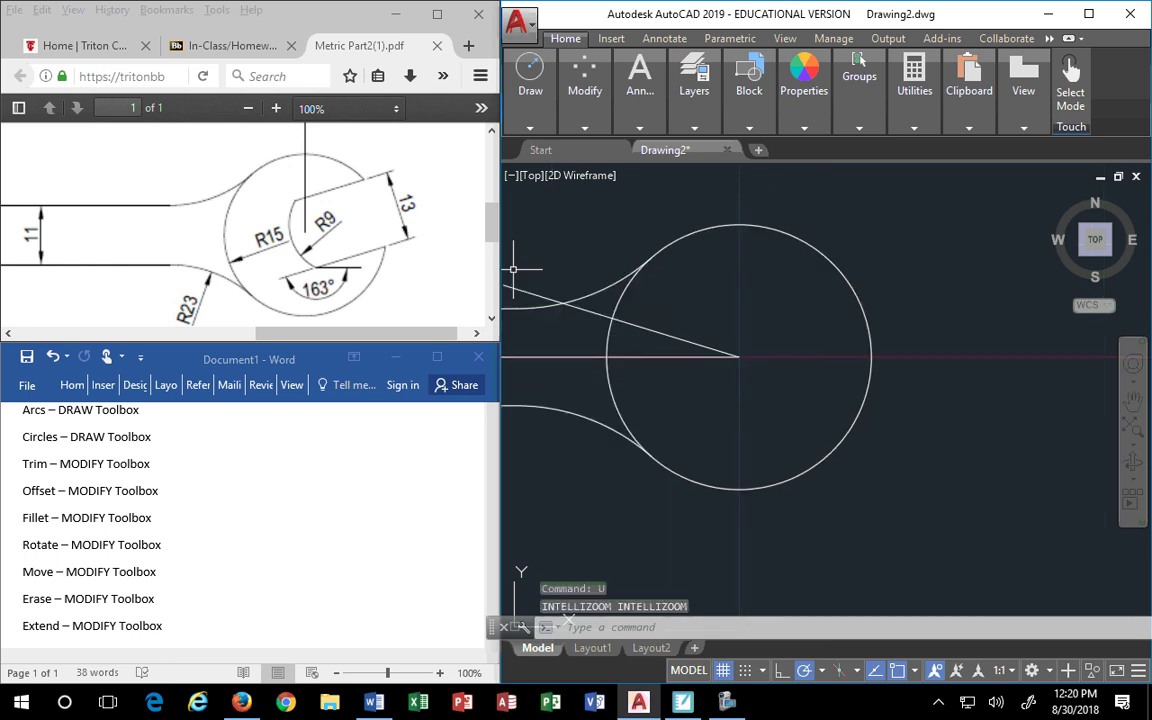
type("u")
key("Return")
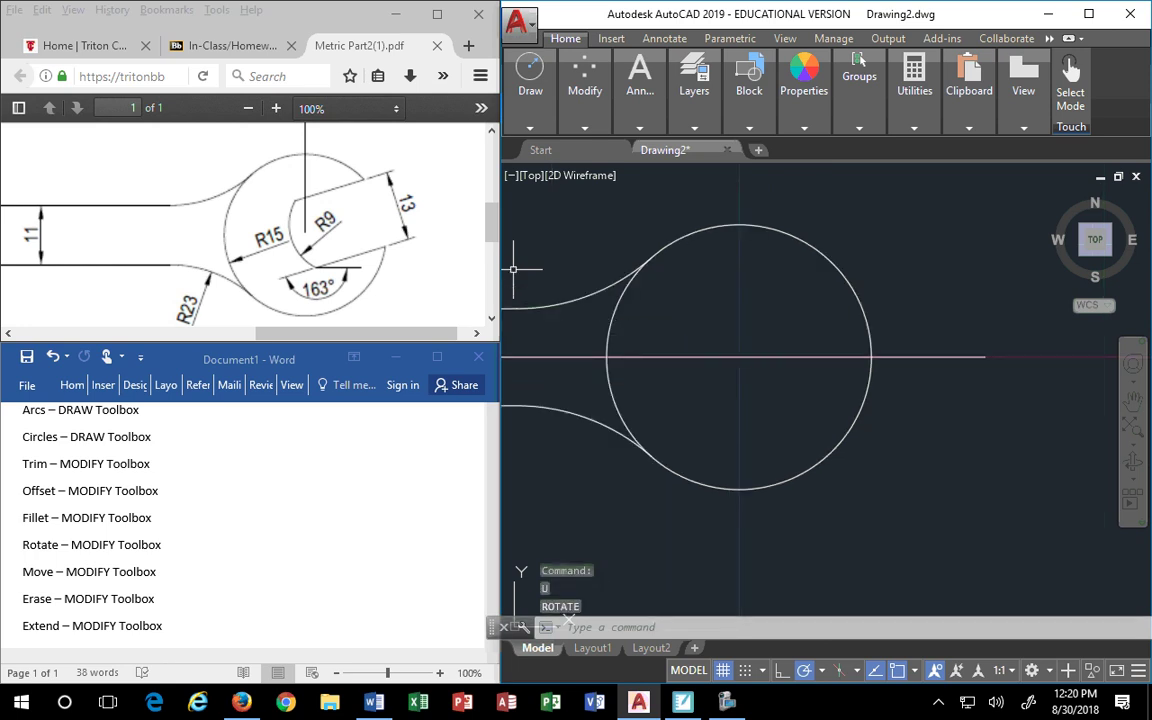
Rotate the horizontal centre line 17° about the head circle's centre using RO.
type("u")
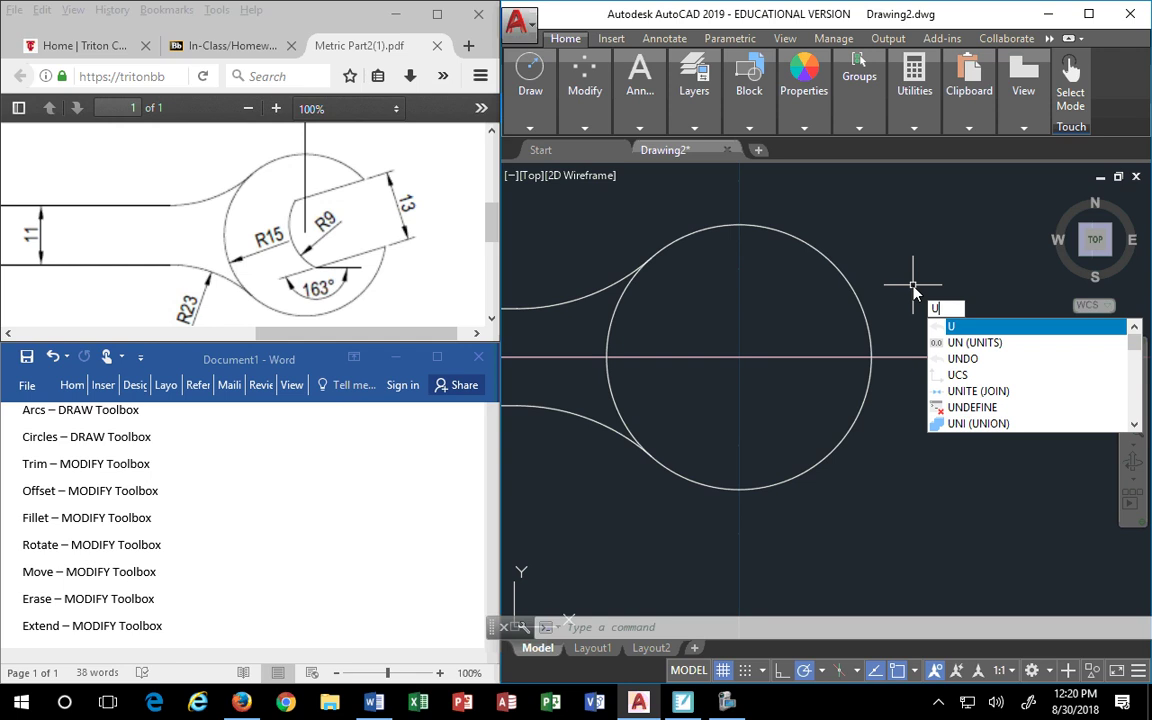
key("Escape")
key("Escape")
key("Escape")
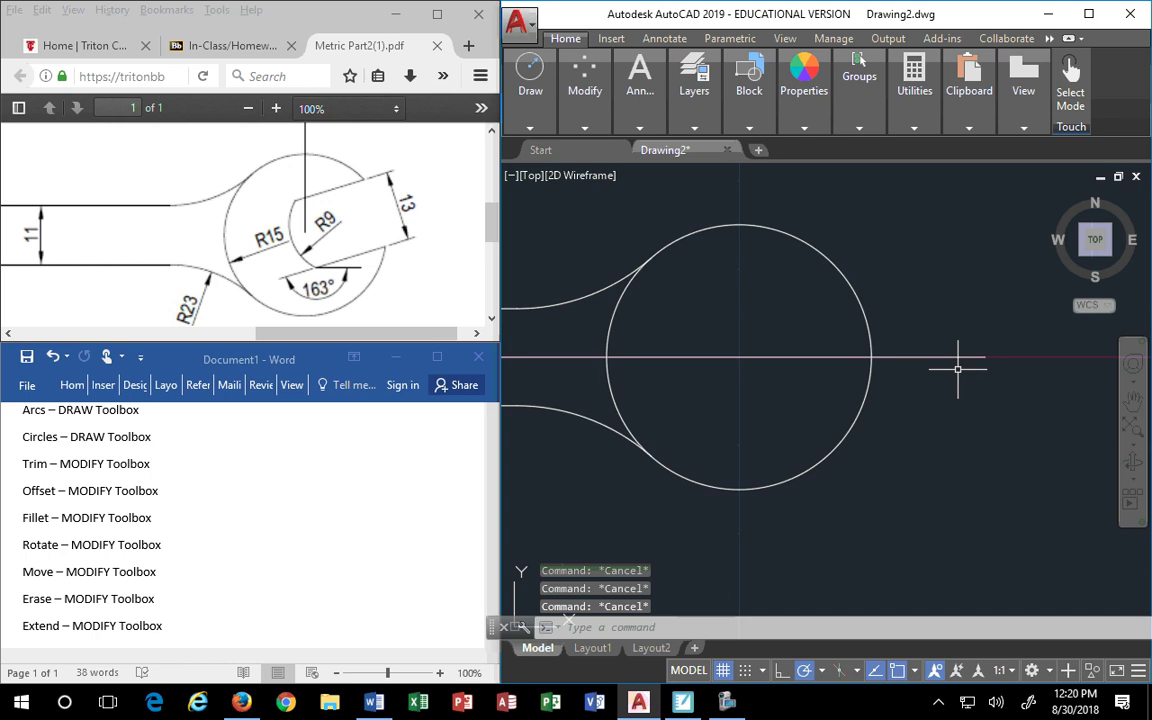
type("RO")
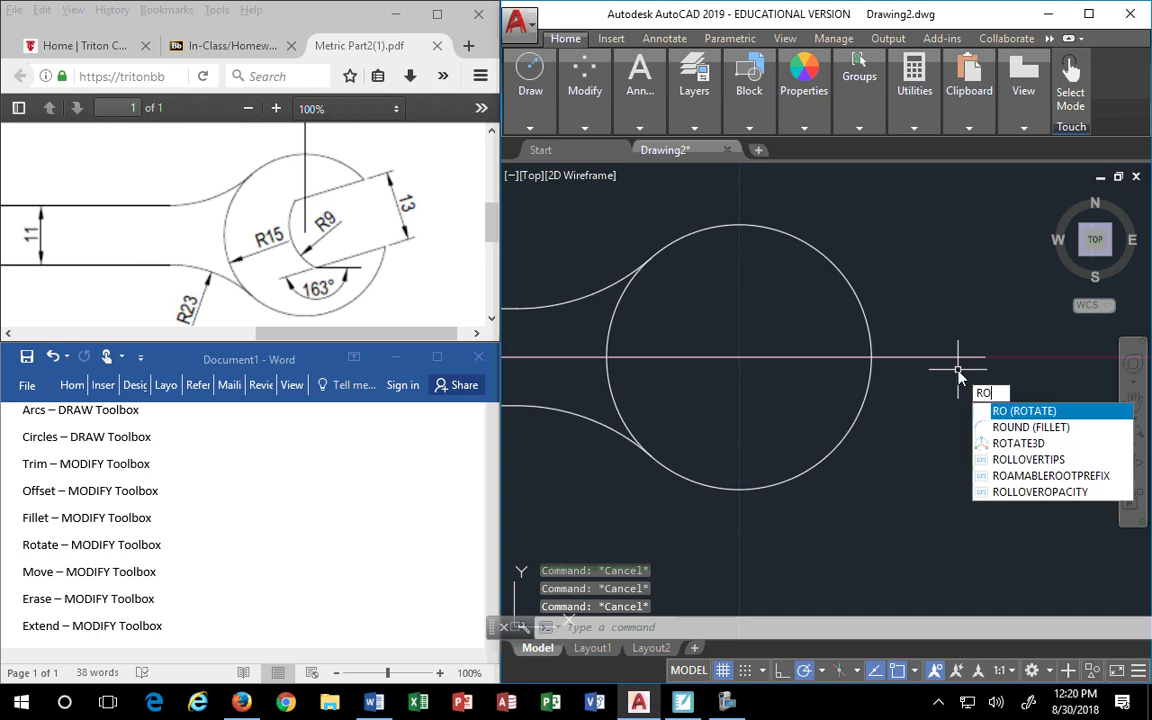
key("Return")
left_click(949, 356)
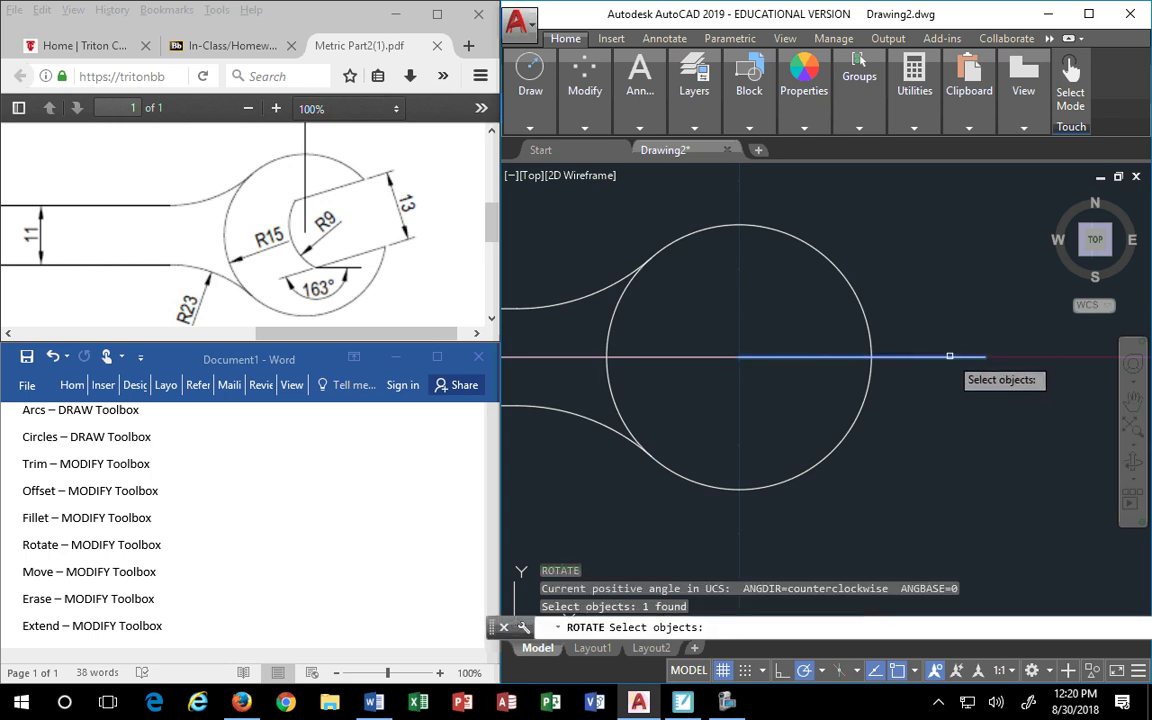
key("Return")
left_click(740, 356)
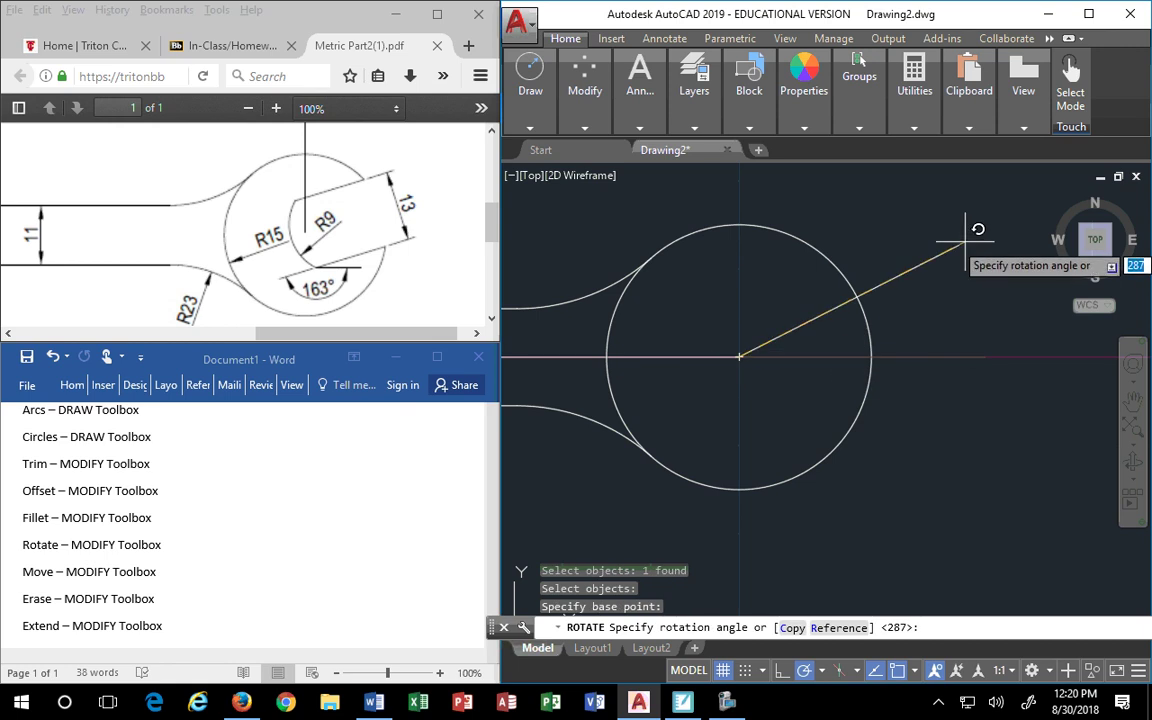
type("17")
key("Return")
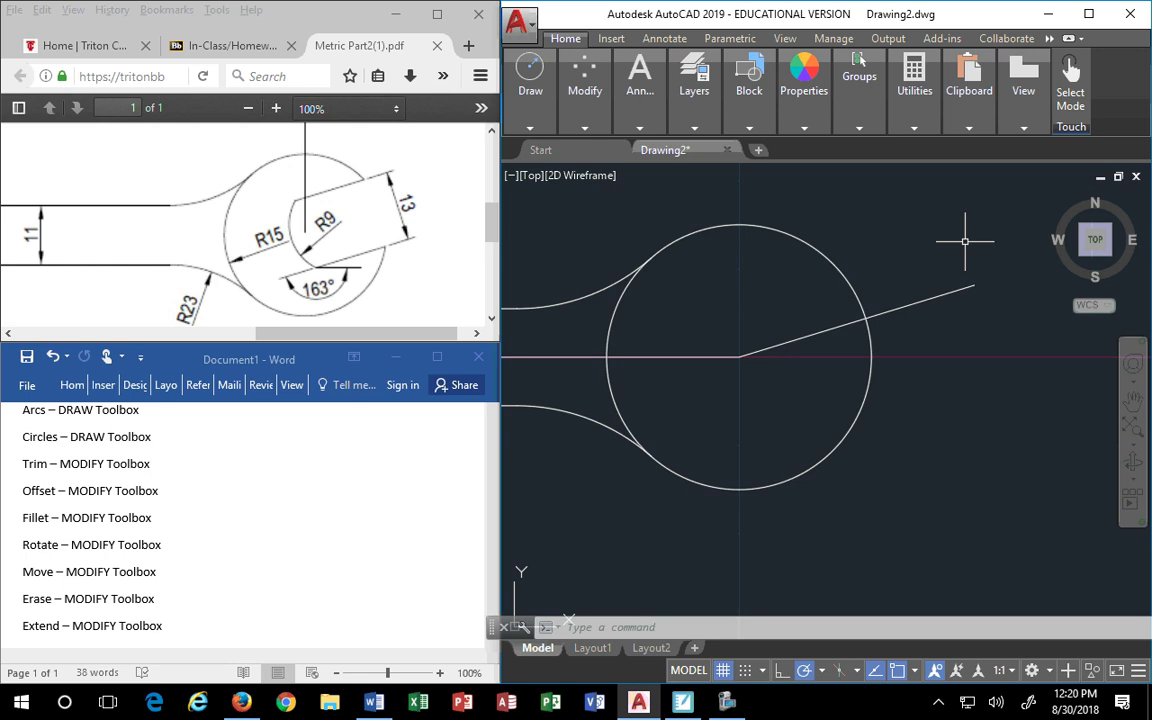
Offset the slanted centre line by 13/2 once above and once below.
type("off")
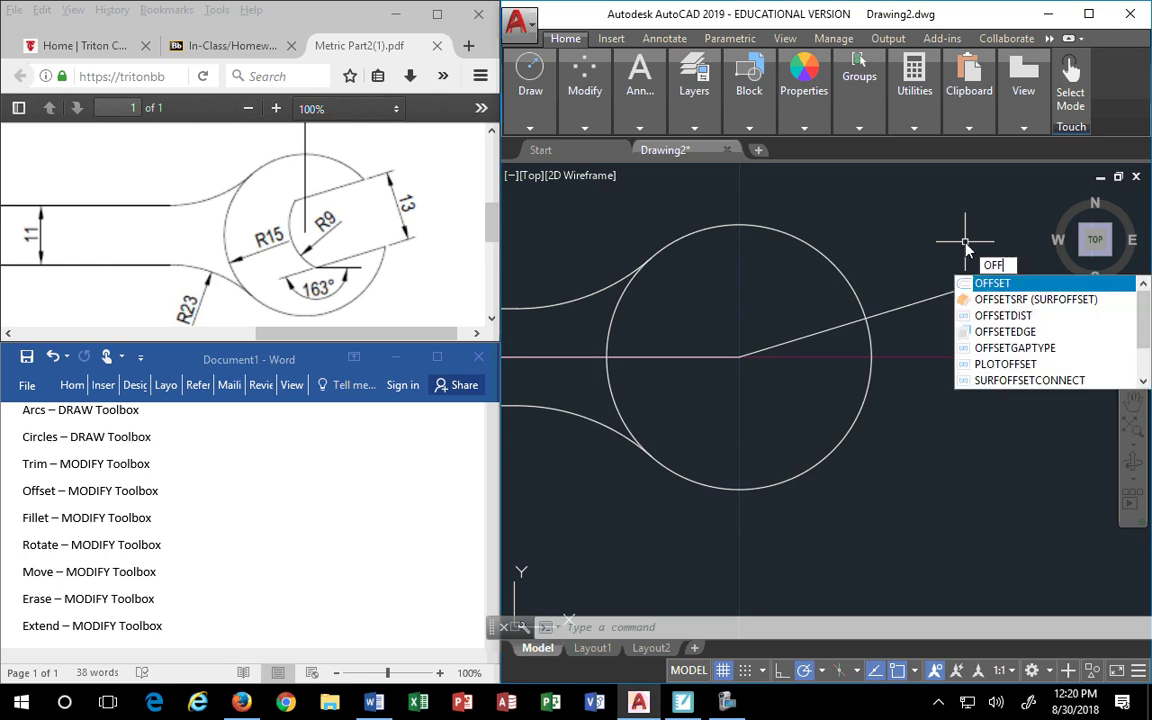
key("BackSpace")
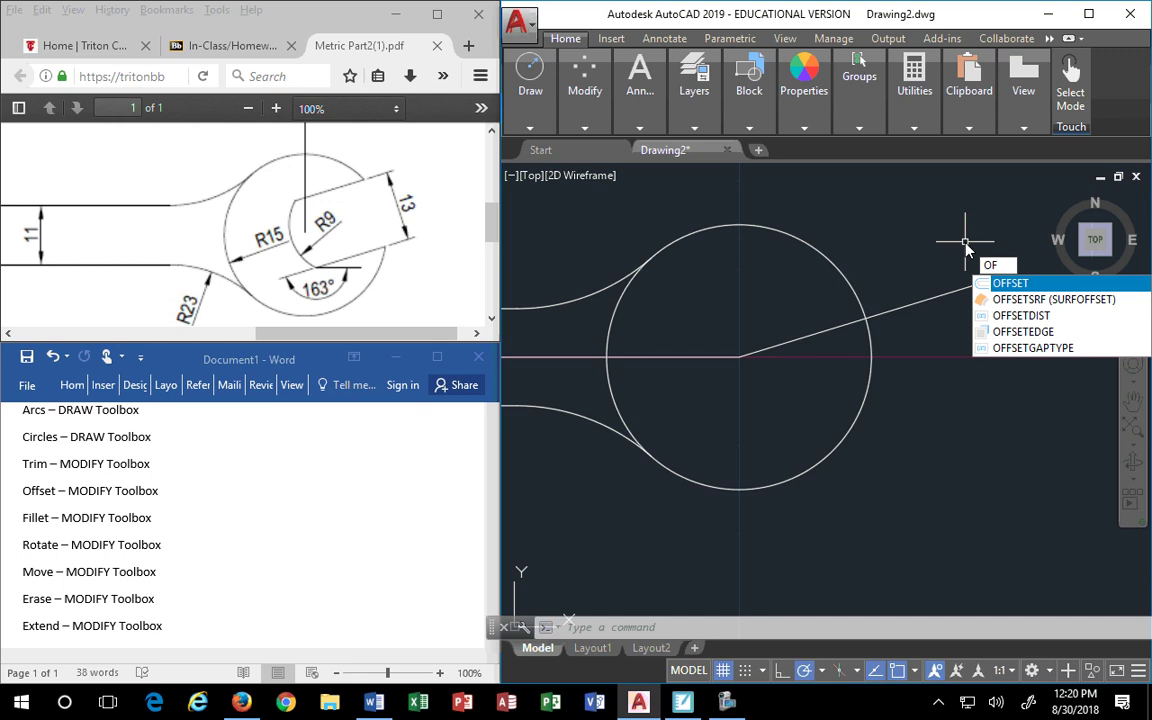
key("BackSpace")
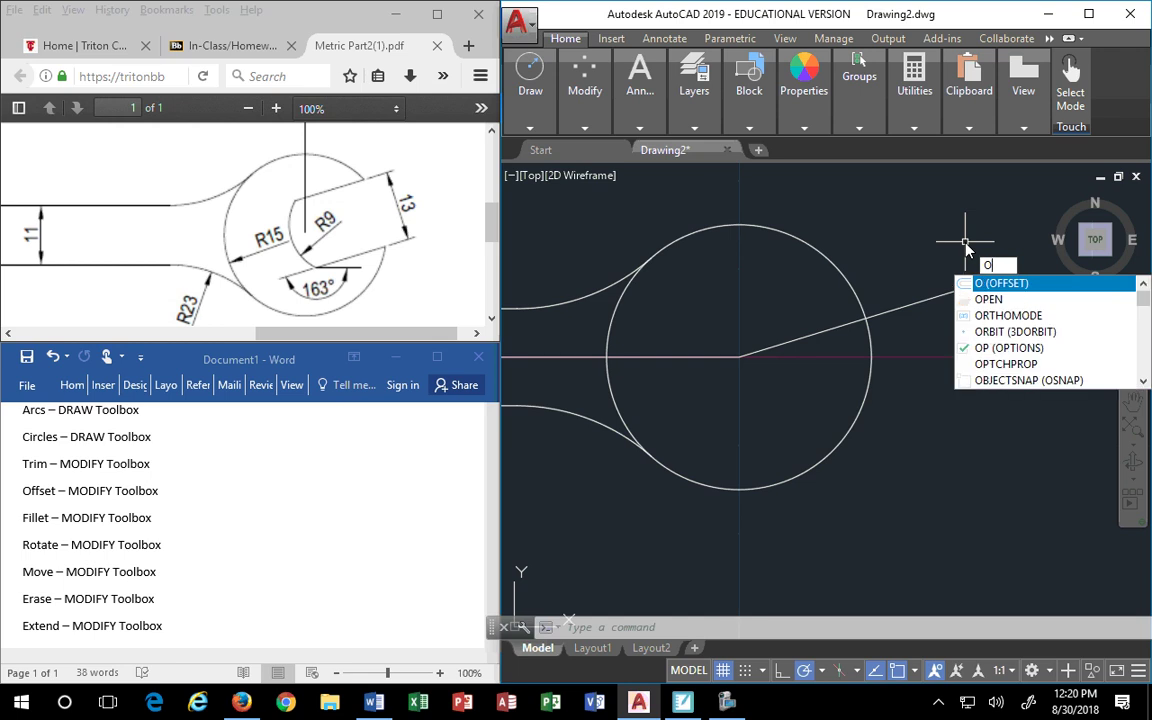
key("Return")
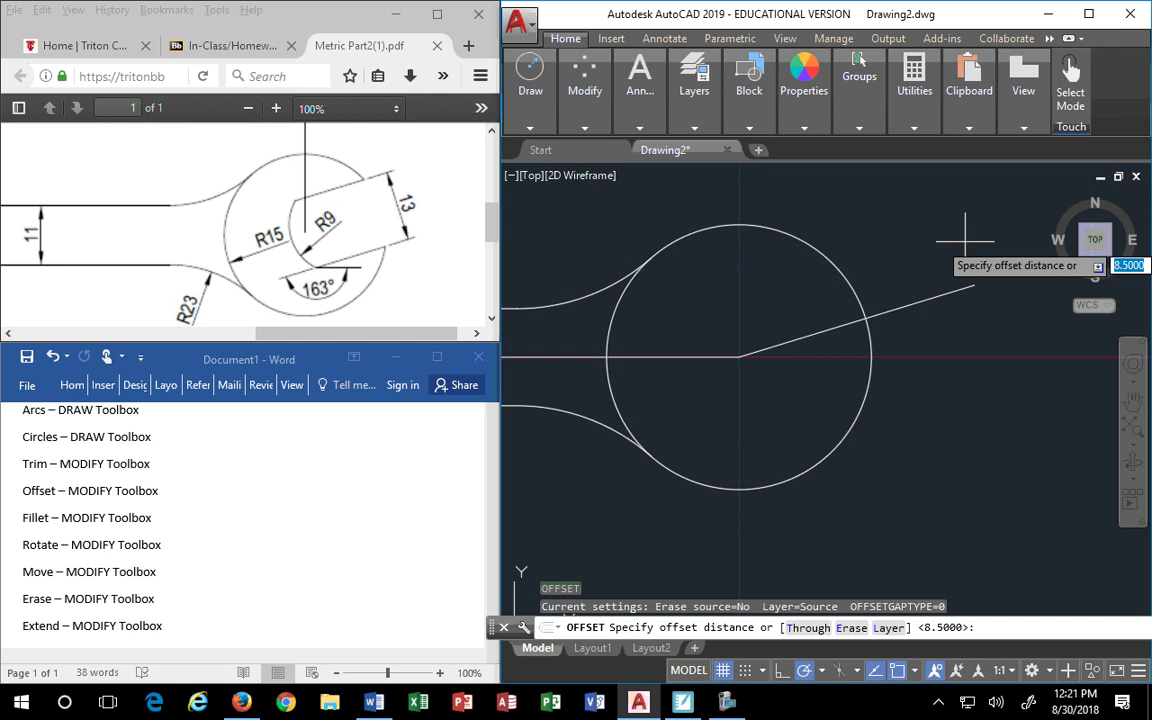
type("13/2")
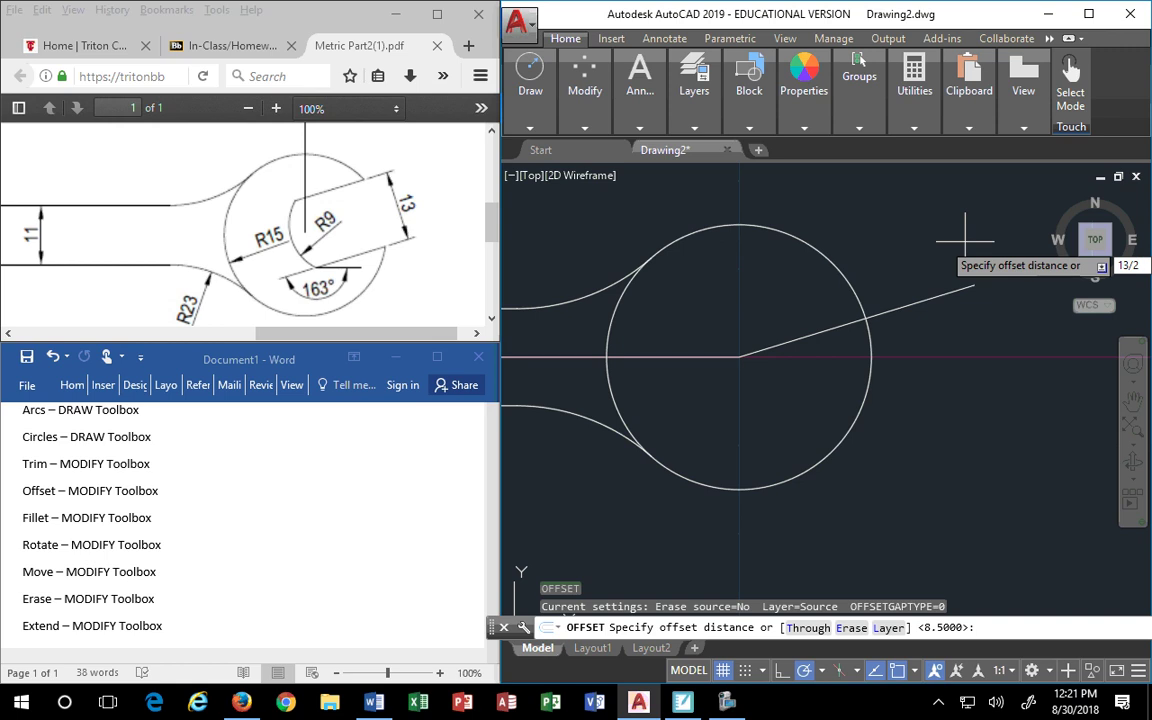
key("Return")
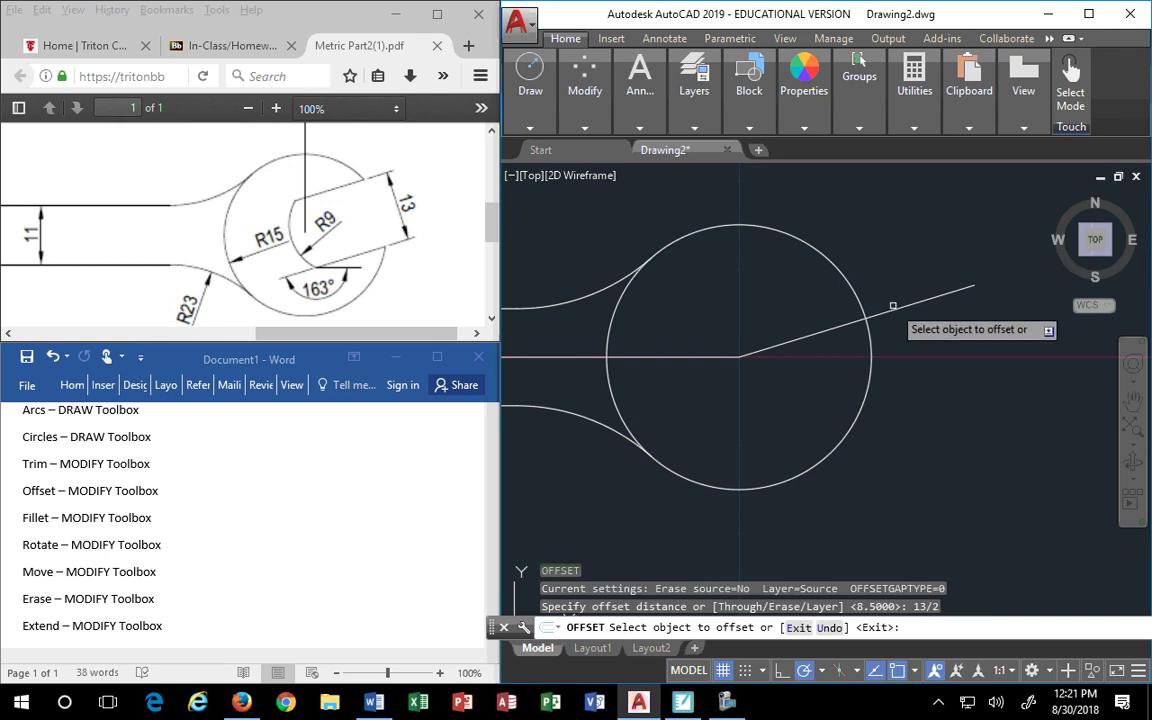
left_click(888, 299)
left_click(884, 262)
left_click(902, 308)
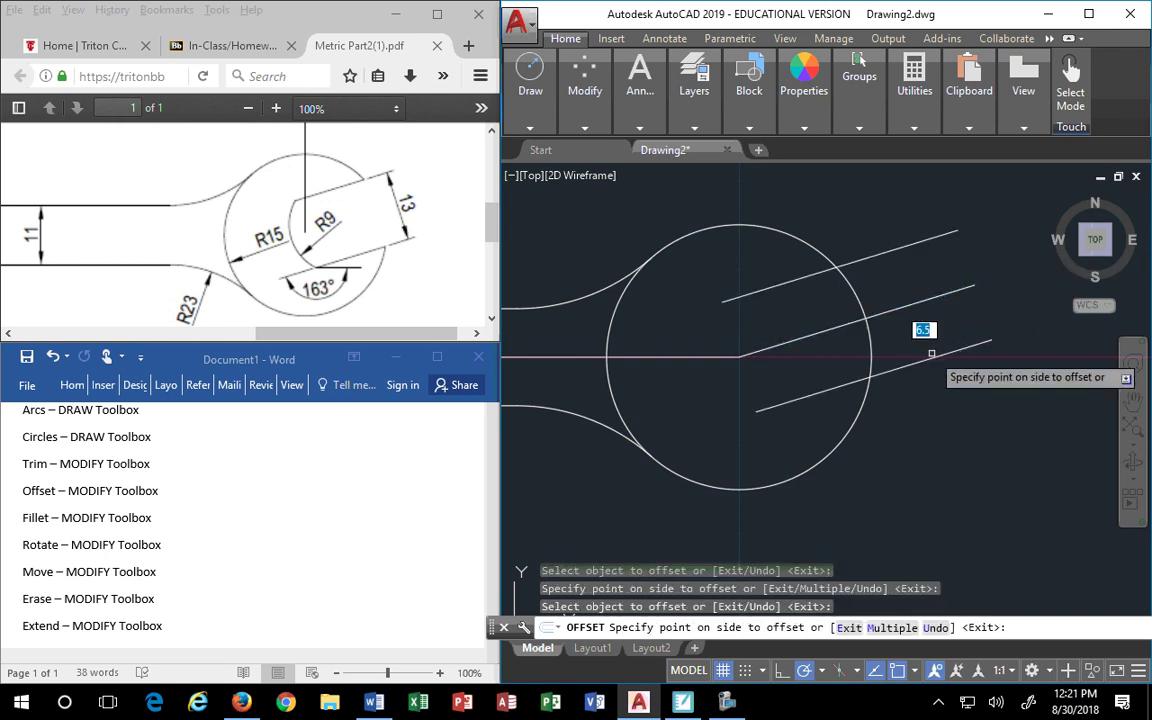
left_click(928, 342)
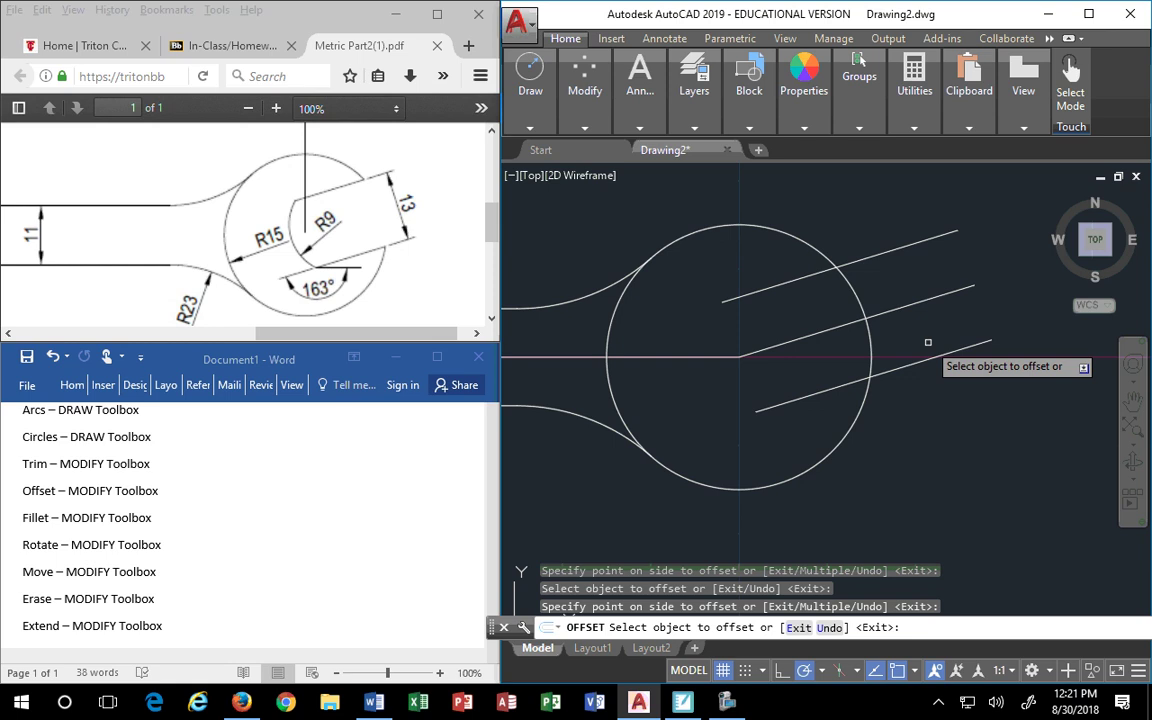
Zoom out to view the whole wrench, then zoom back to the slotted jaw circle.
scroll(663, 392, "down", 4)
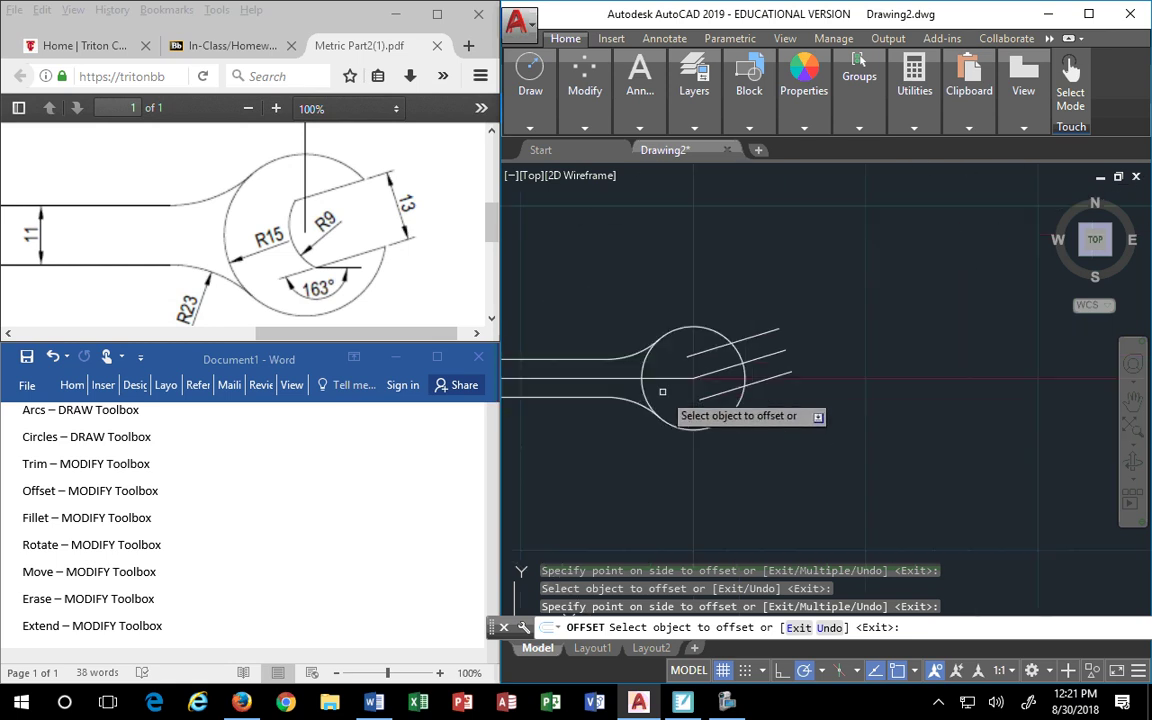
middle_click_drag(662, 391, 1060, 440)
middle_click_drag(640, 330, 770, 355)
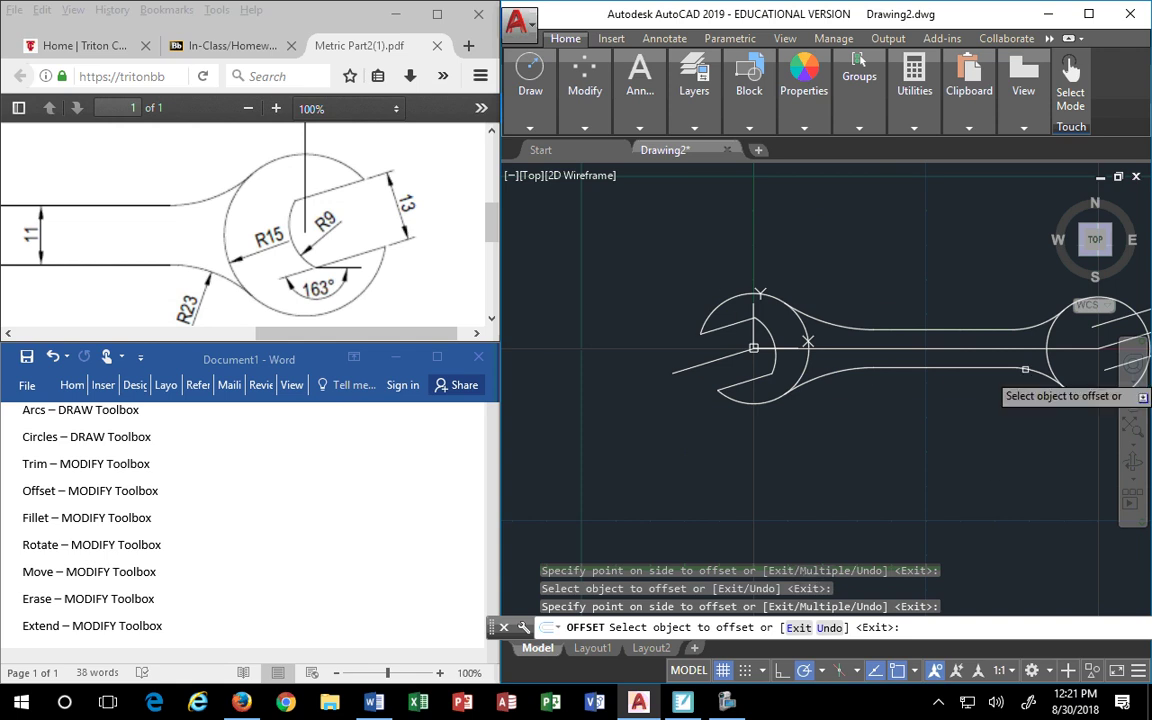
scroll(1000, 460, "up", 4)
middle_click_drag(1084, 245, 561, 393)
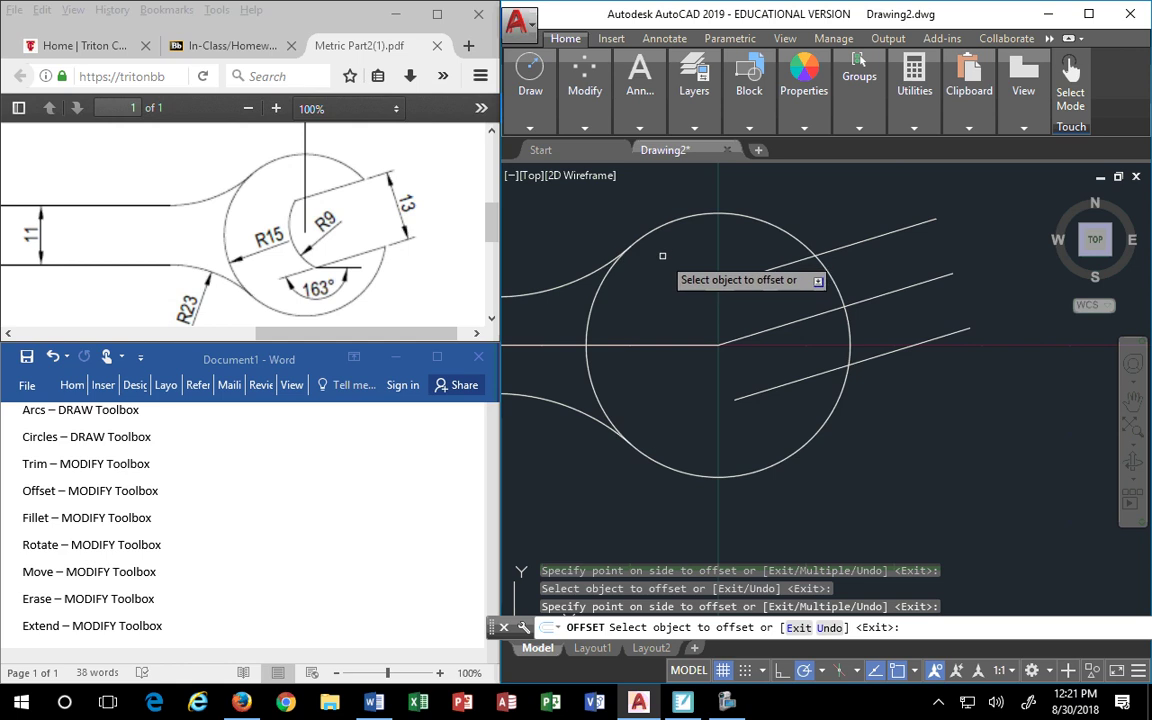
key("Escape")
type("L")
key("Return")
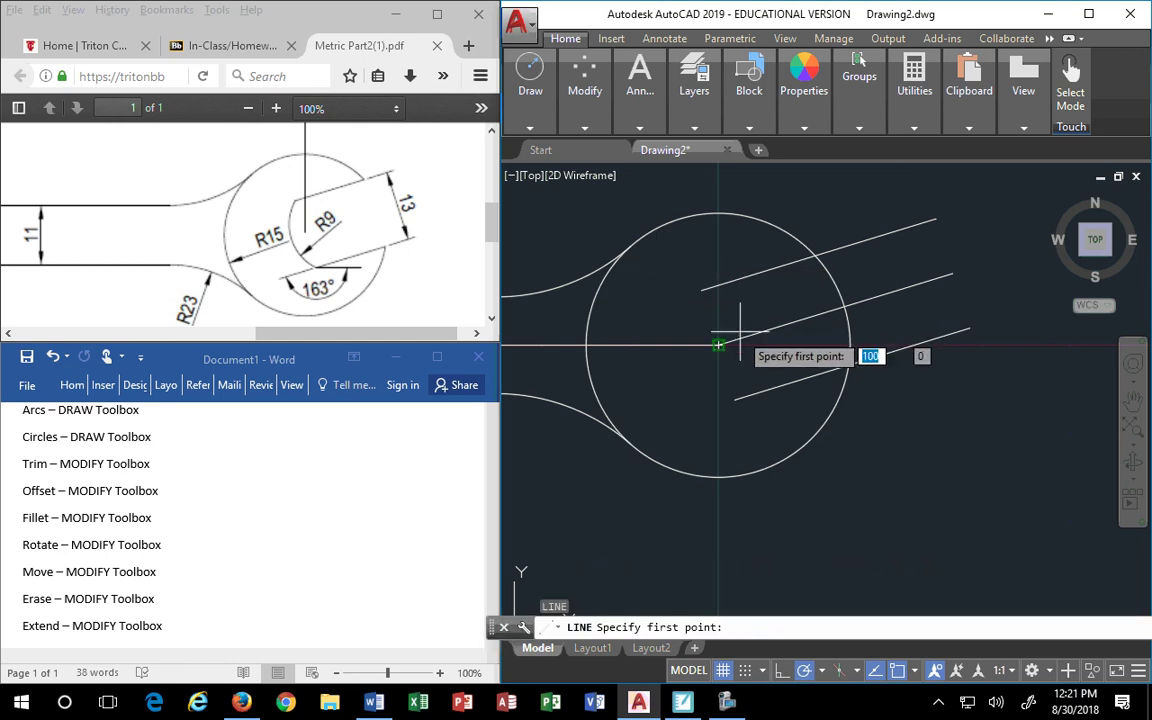
left_click(718, 345)
left_click(718, 229)
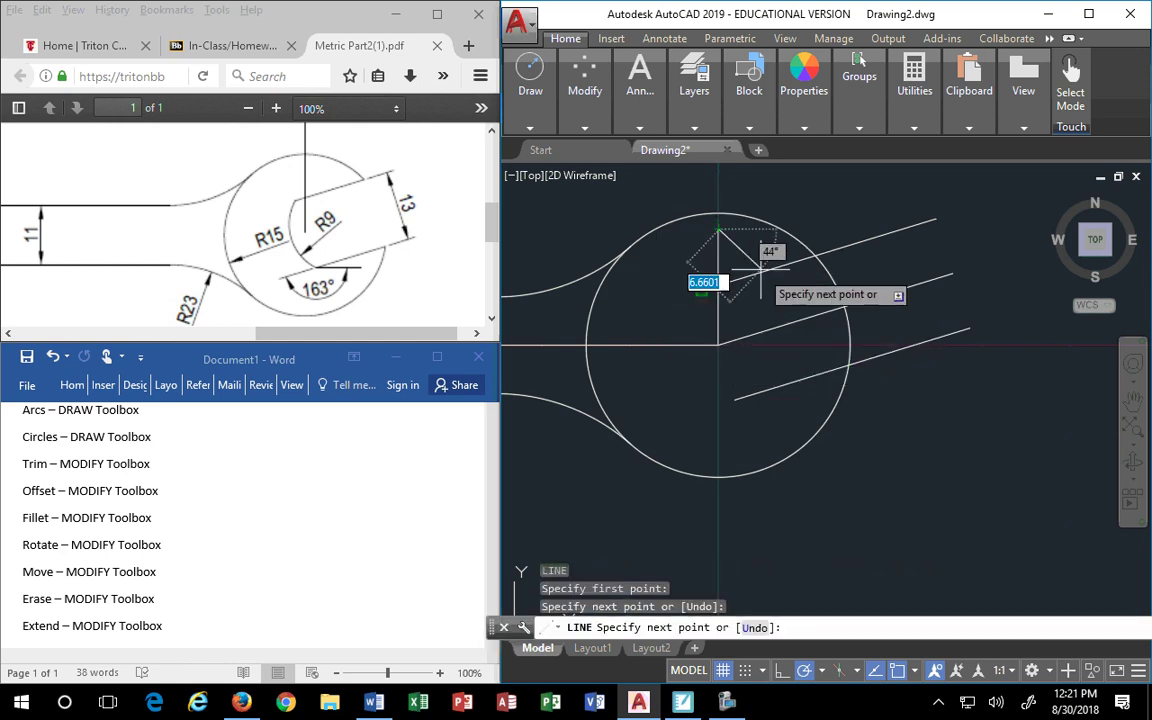
key("Return")
scroll(704, 301, "up", 3)
scroll(704, 301, "up", 2)
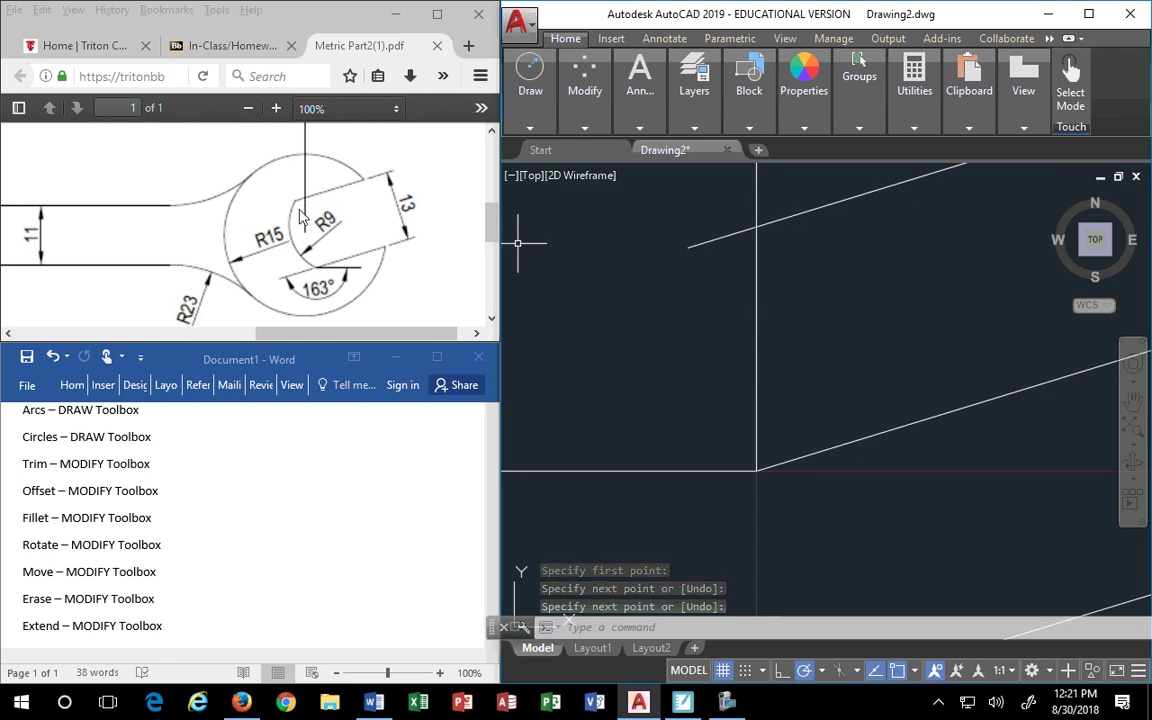
scroll(709, 317, "down", 5)
scroll(709, 317, "down", 2)
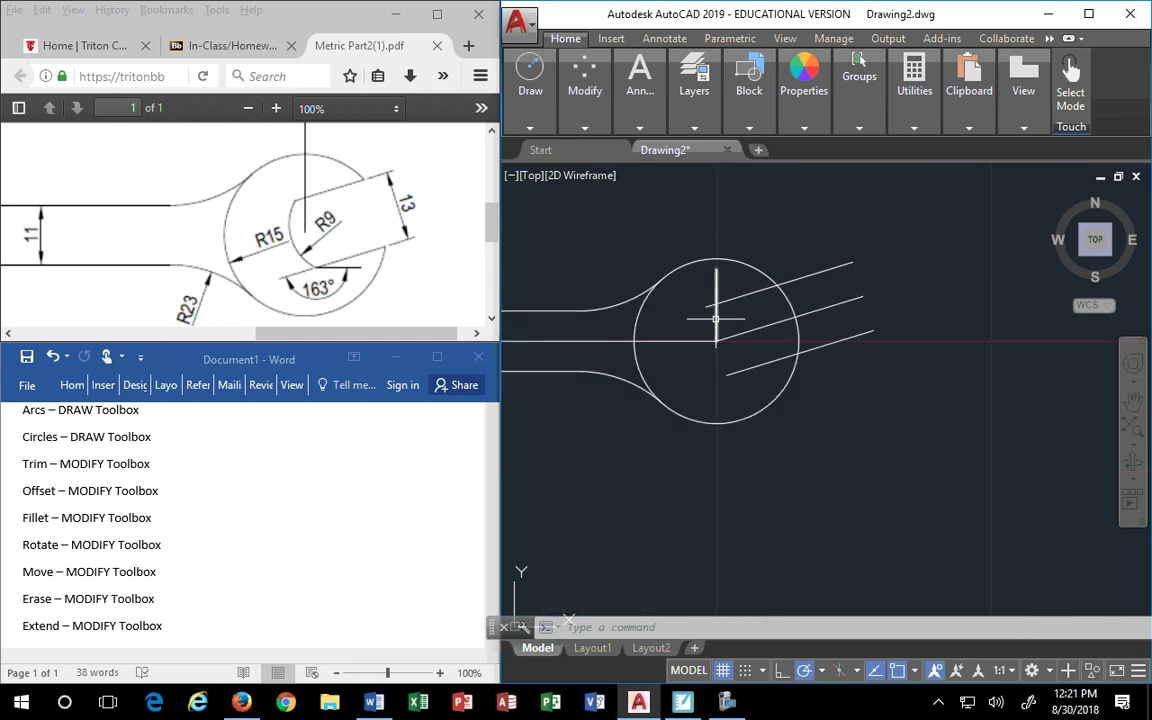
left_click(714, 314)
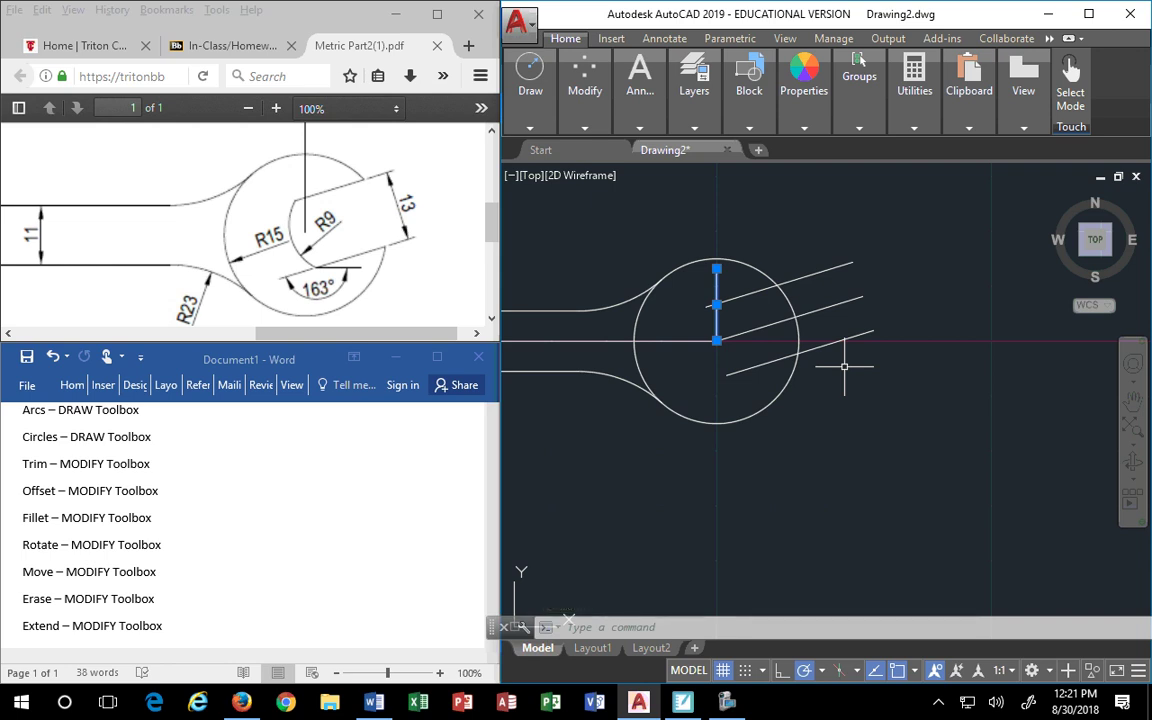
key("Delete")
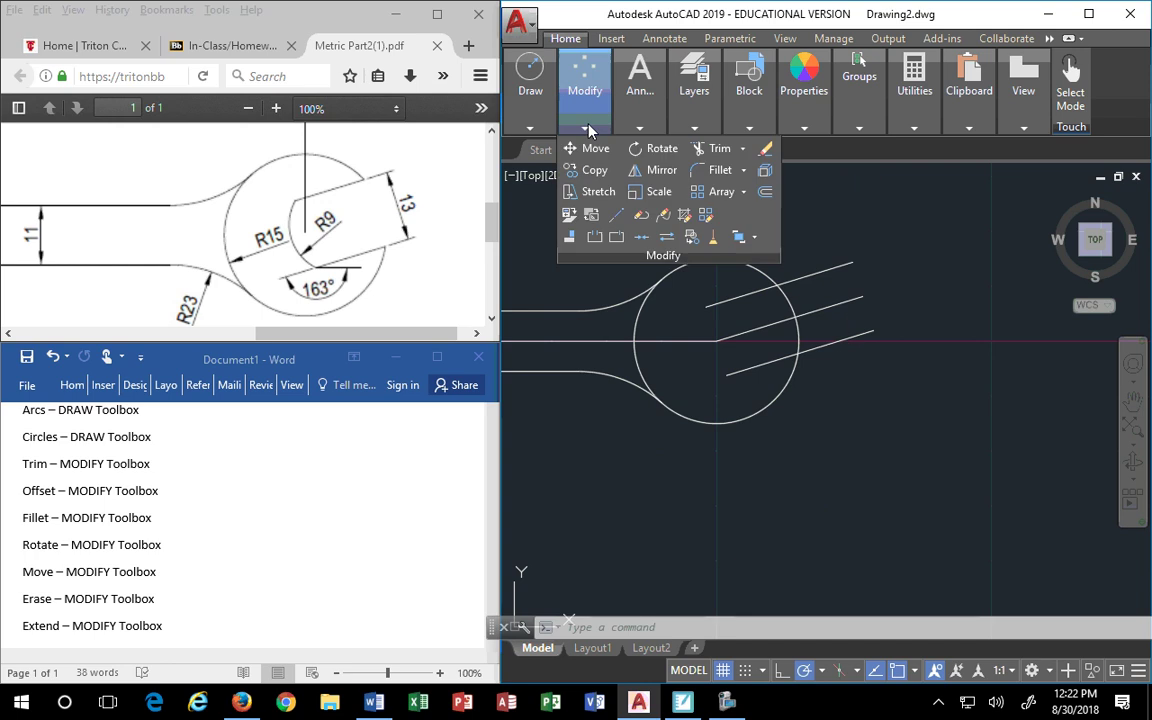
Begin a start-end-radius arc between the slot line ends, then cancel it.
mouse_move(530, 135)
scroll(690, 475, "up", 5)
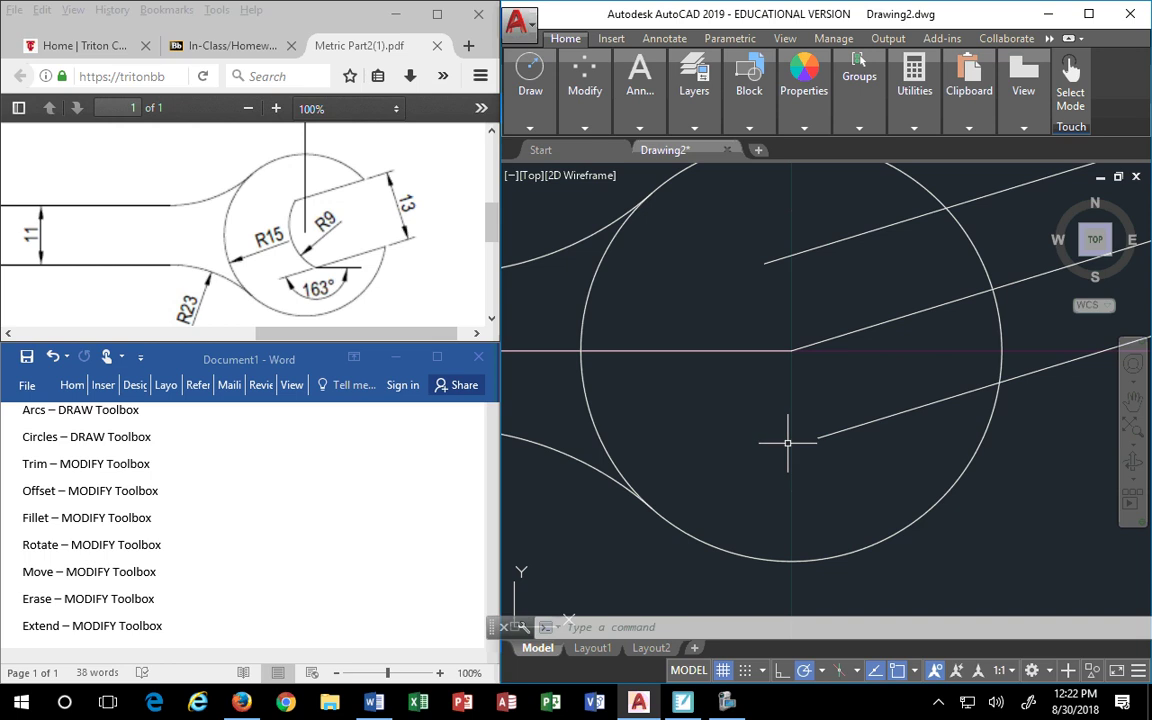
left_click(550, 127)
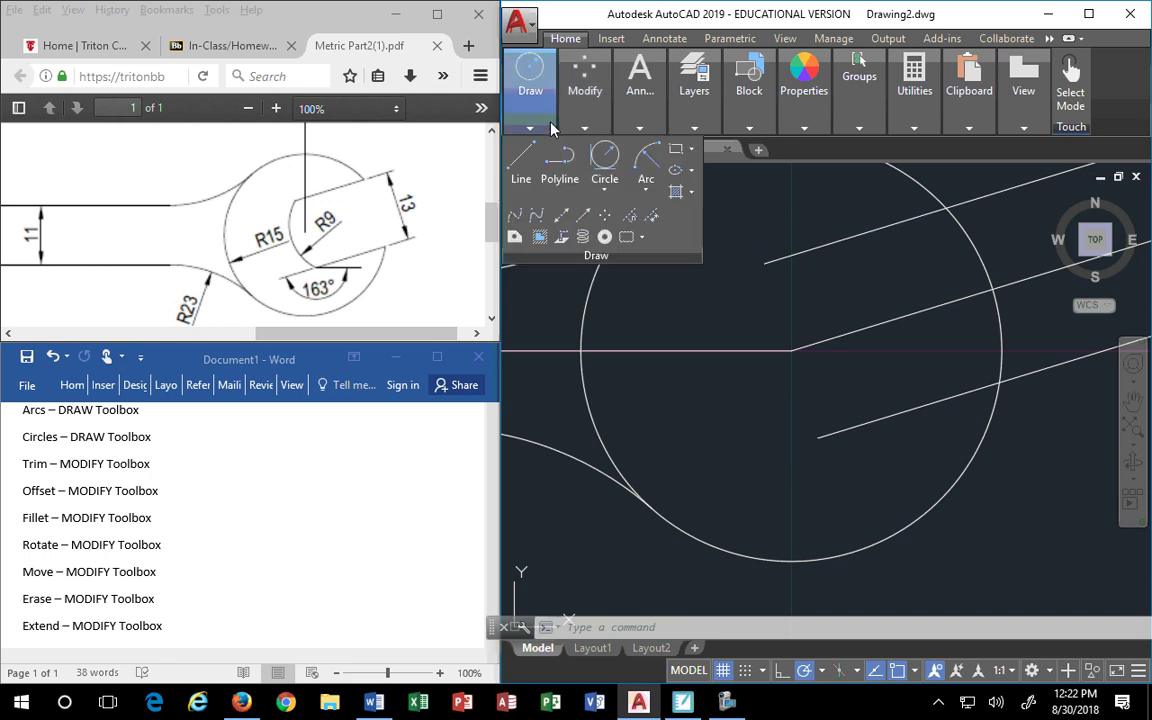
left_click(646, 188)
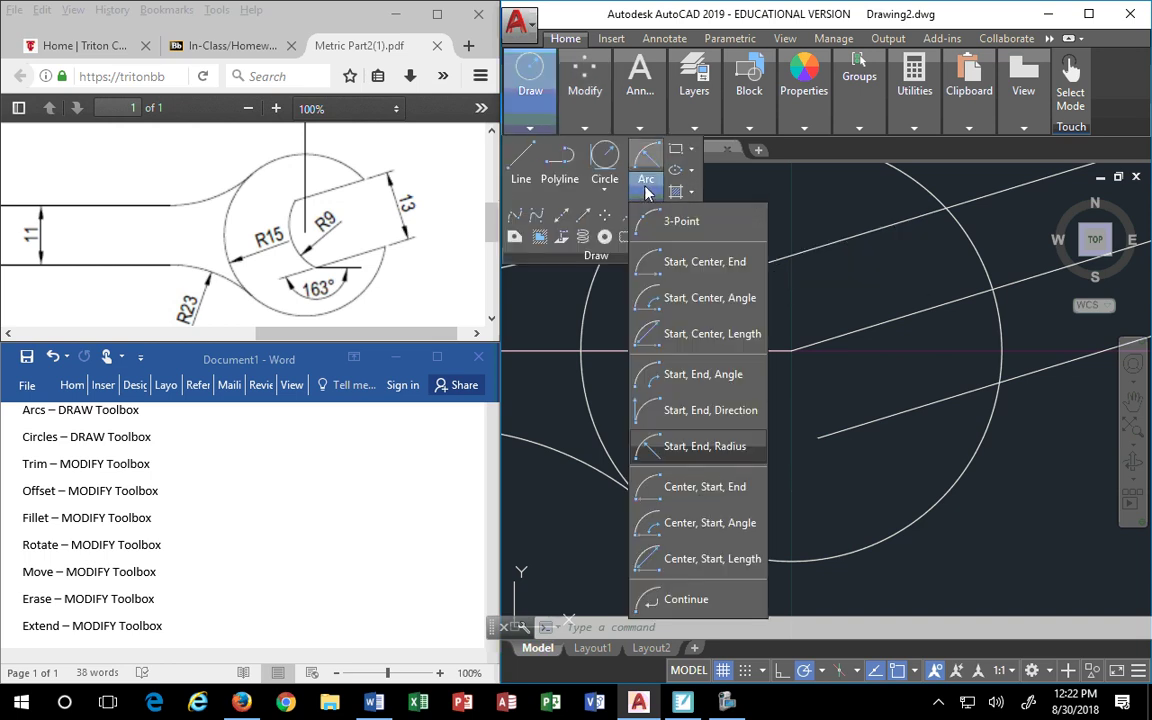
left_click(698, 447)
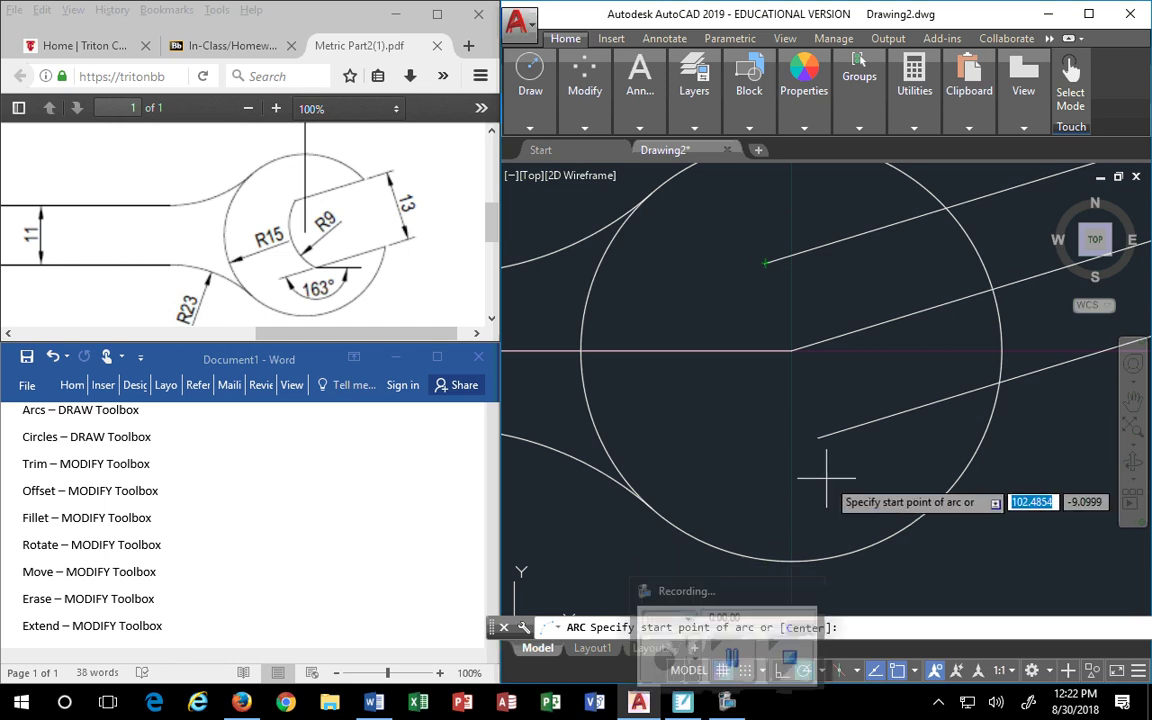
left_click(818, 437)
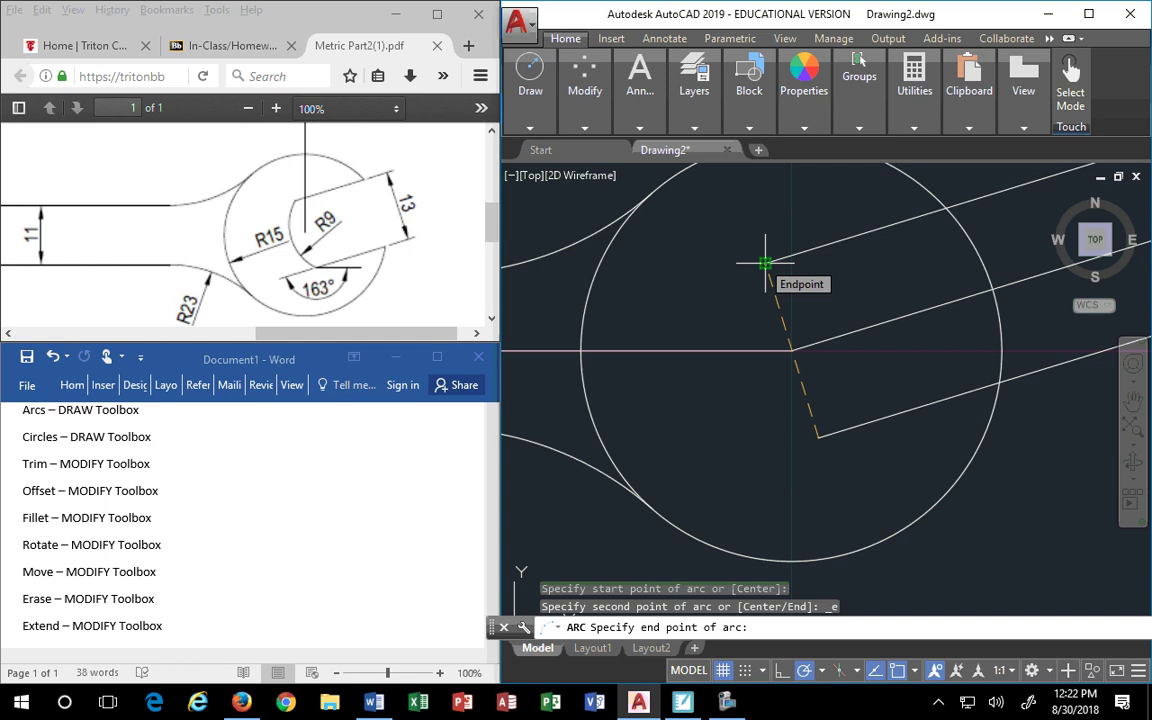
left_click(765, 263)
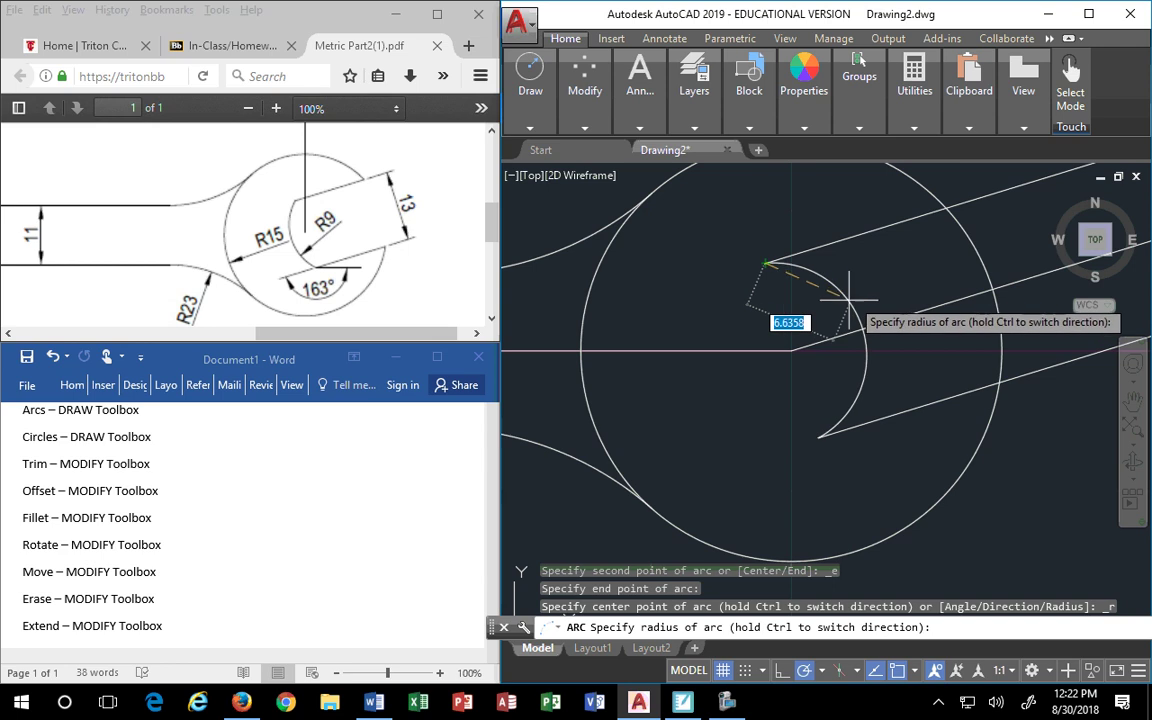
key("Escape")
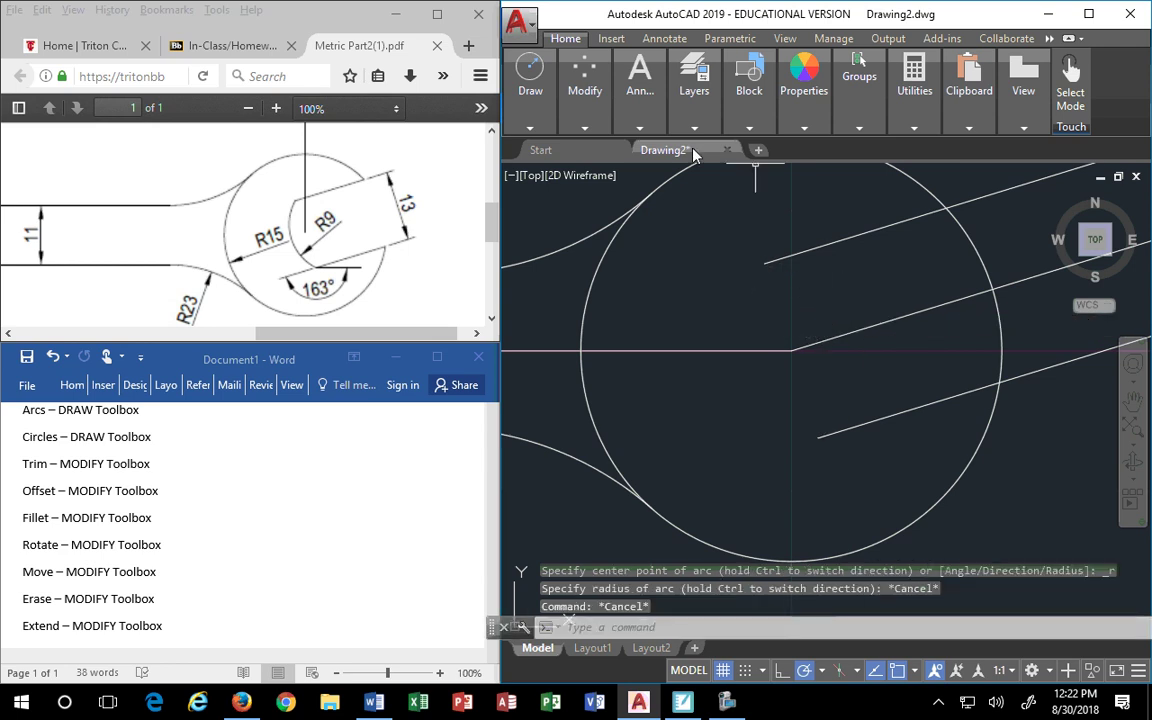
Draw an R9 start-end-radius arc from the upper slot line's end to the lower one's.
mouse_move(530, 95)
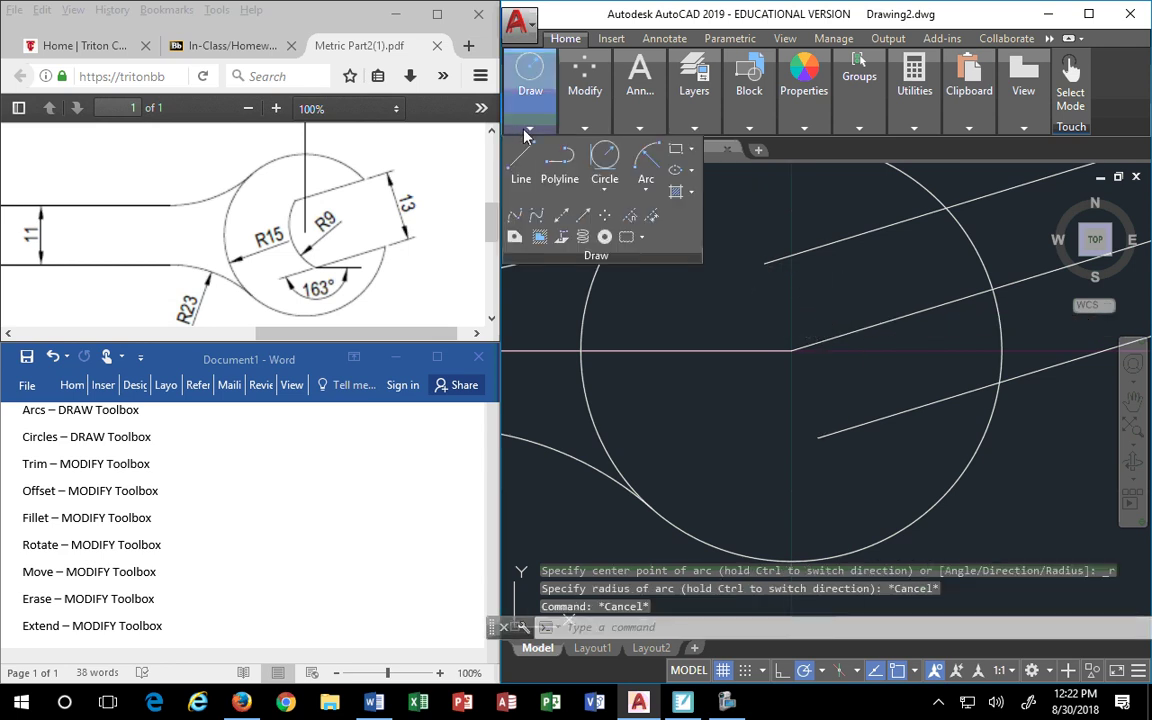
left_click(643, 193)
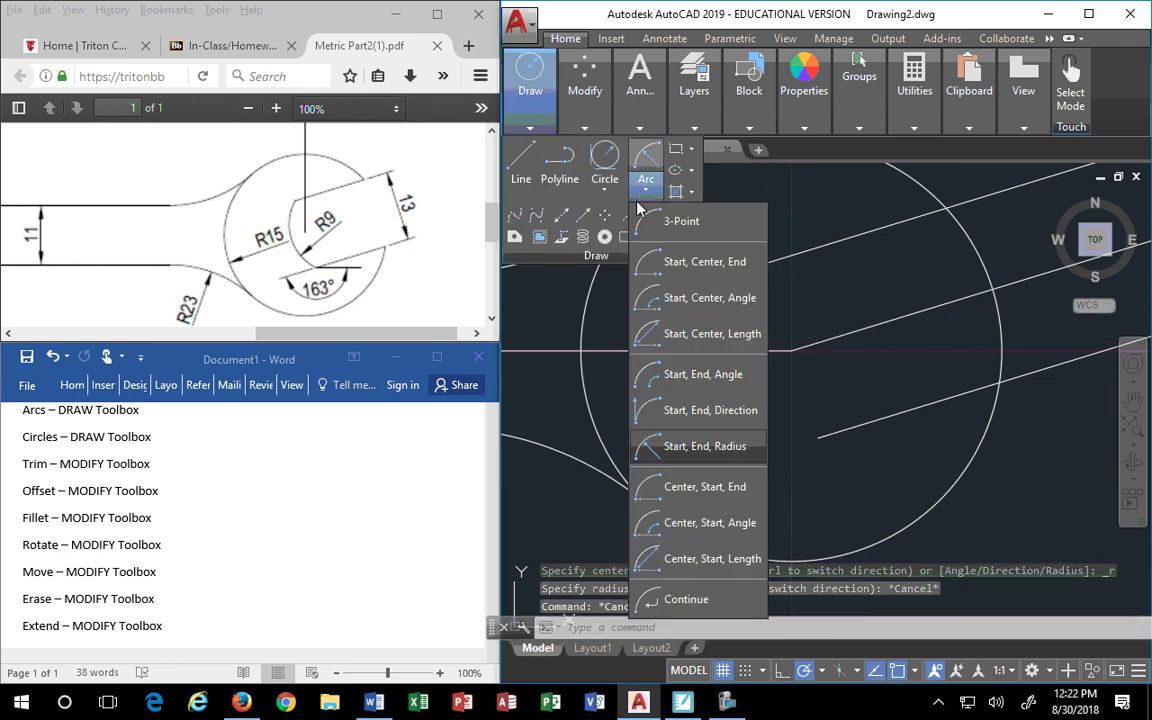
left_click(648, 445)
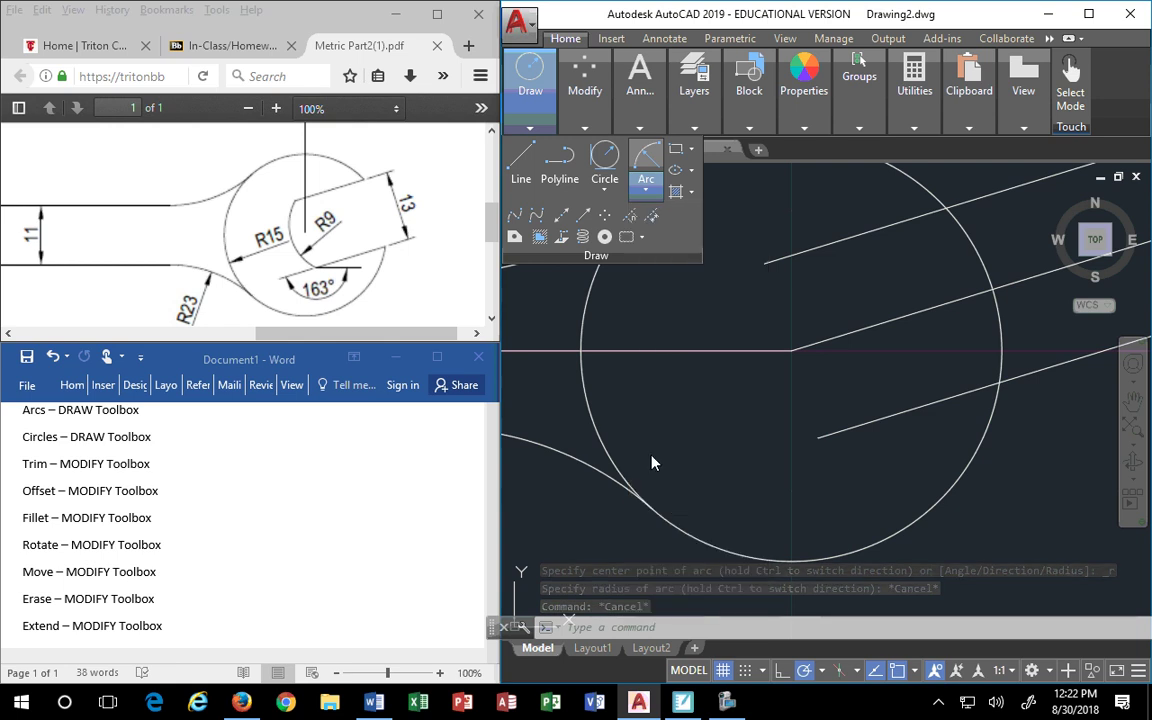
left_click(765, 264)
left_click(790, 350)
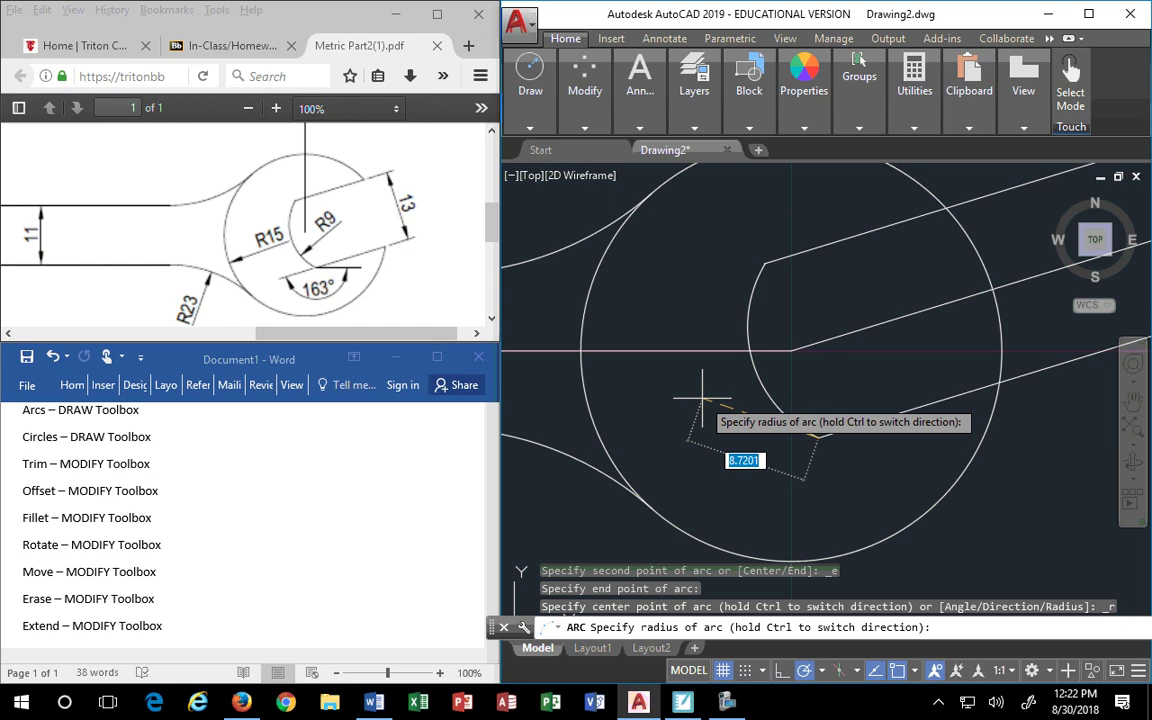
type("9")
key("Return")
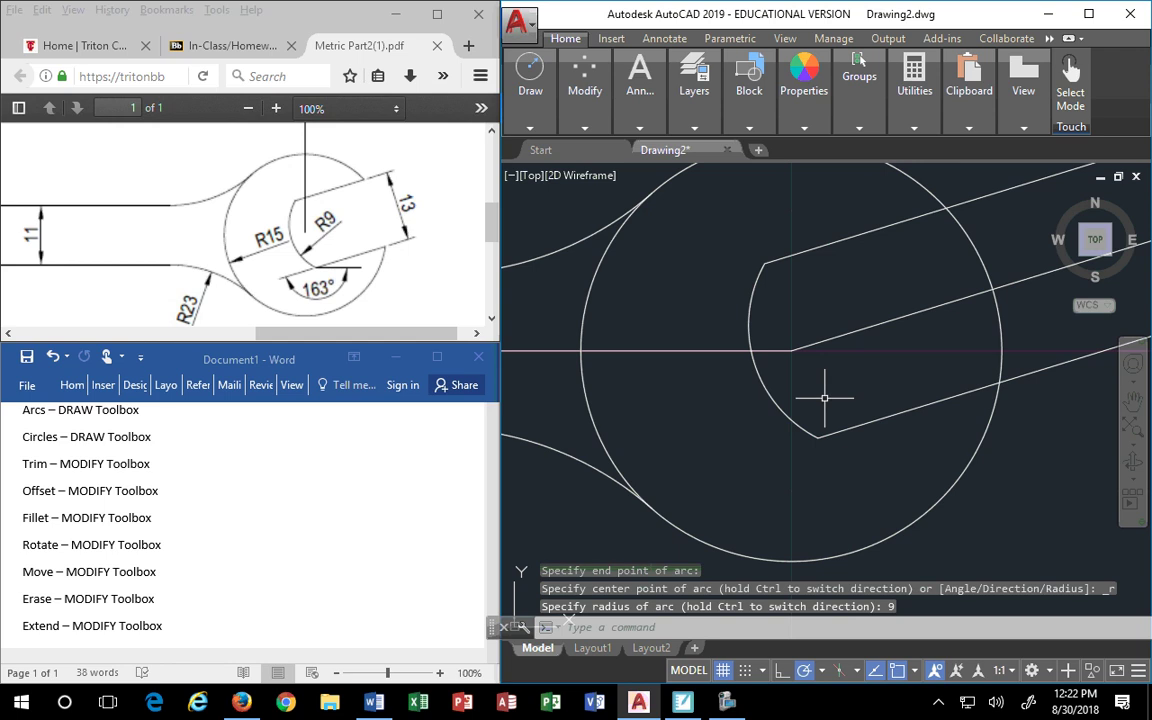
scroll(774, 397, "down", 2)
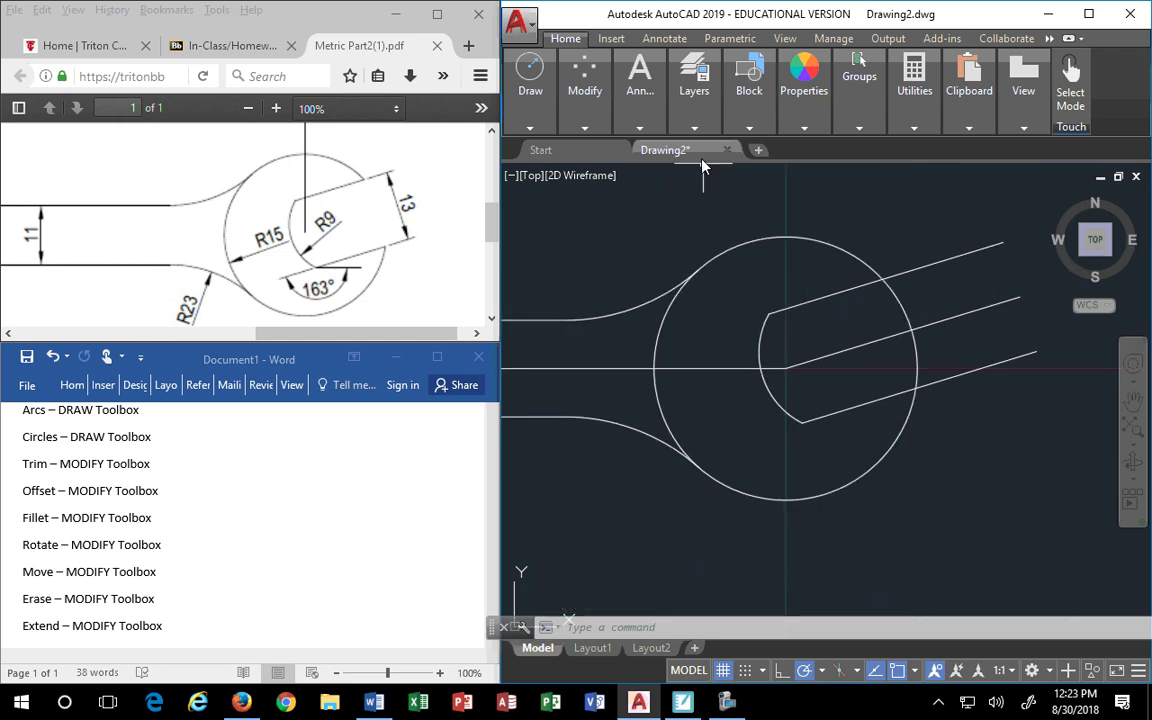
Start Trim with the outer circle and both slanted lines as cutting edges.
mouse_move(585, 80)
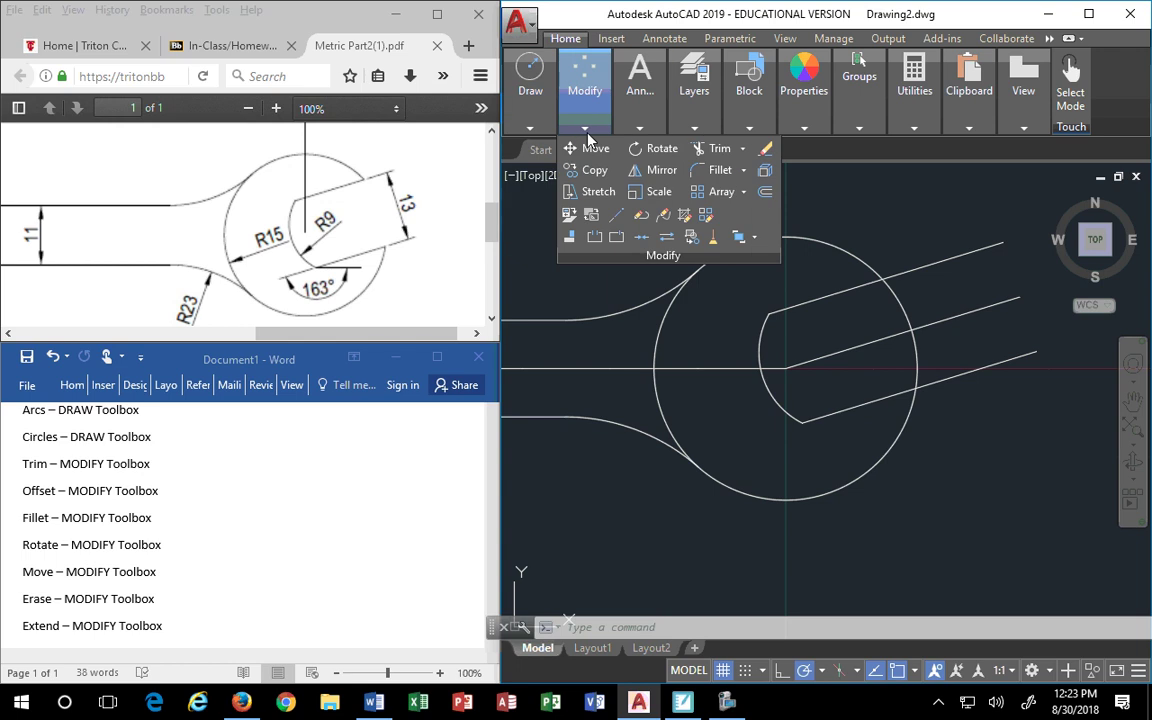
left_click(716, 148)
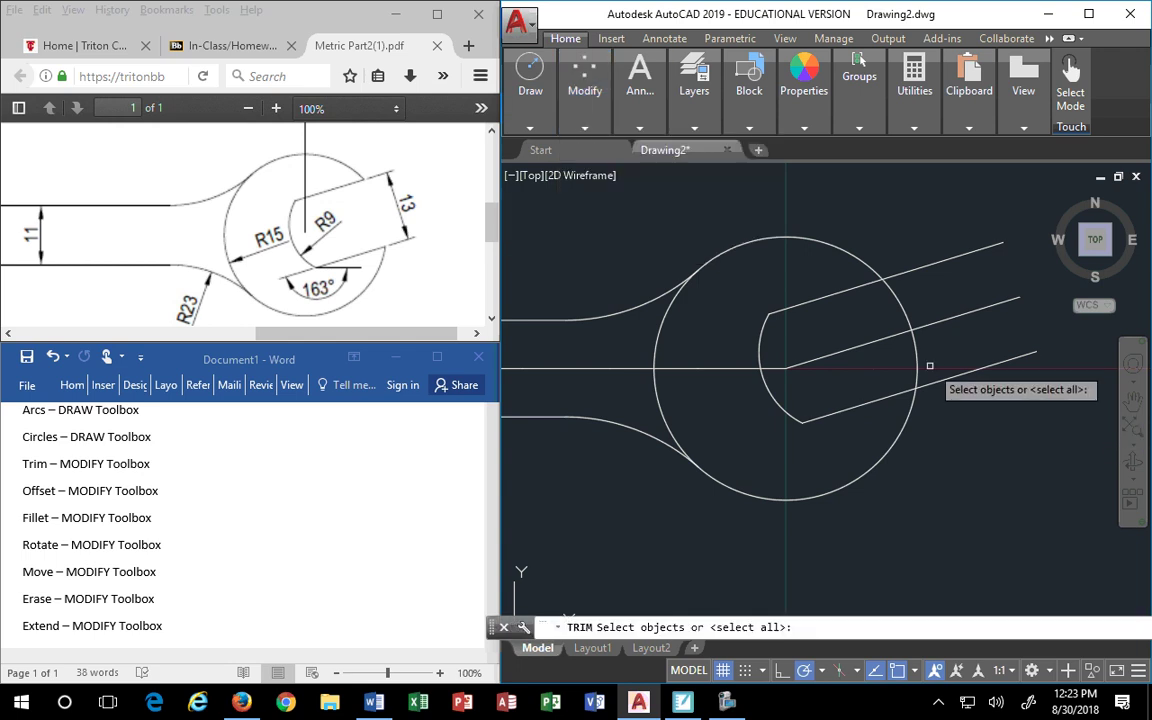
left_click(917, 365)
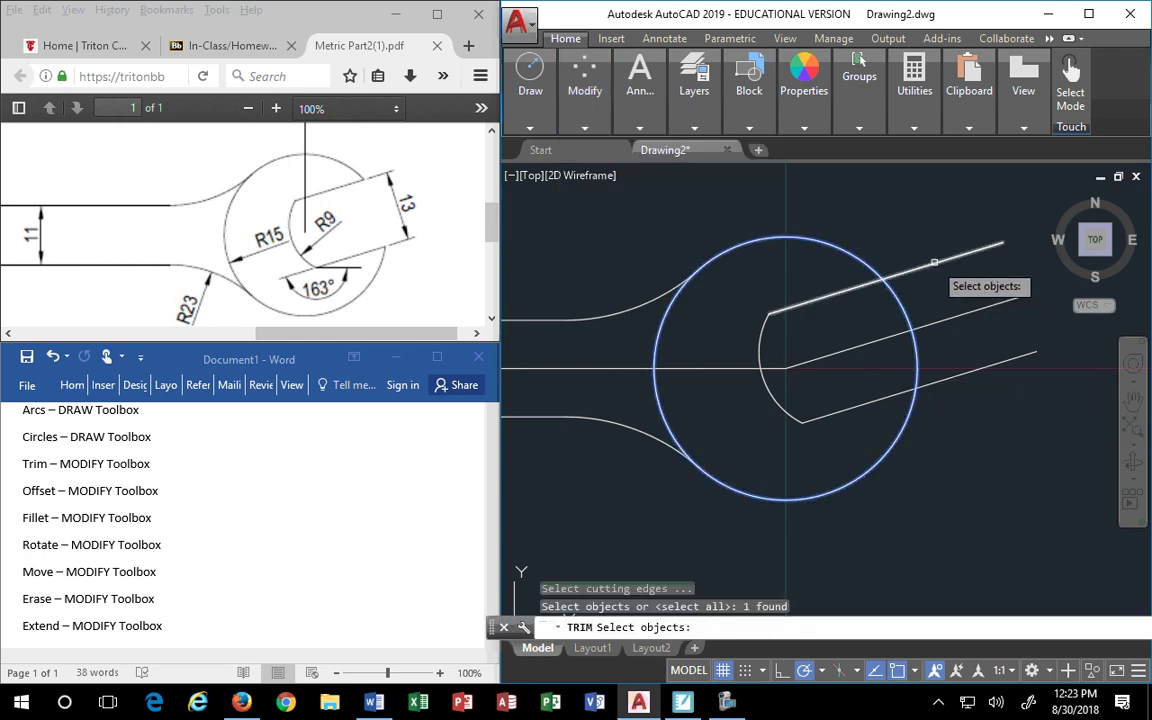
left_click(931, 262)
left_click(963, 376)
key("Return")
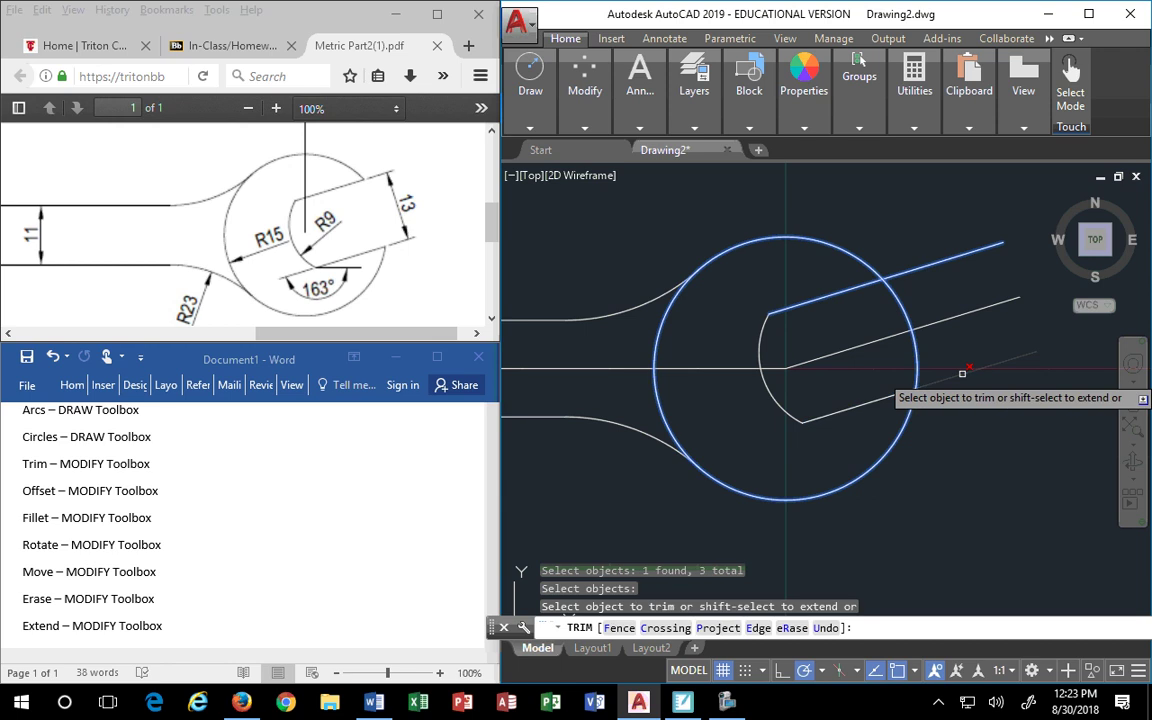
Cut off the lower and upper slanted lines' parts outside the circle.
left_click(961, 373)
left_click(950, 259)
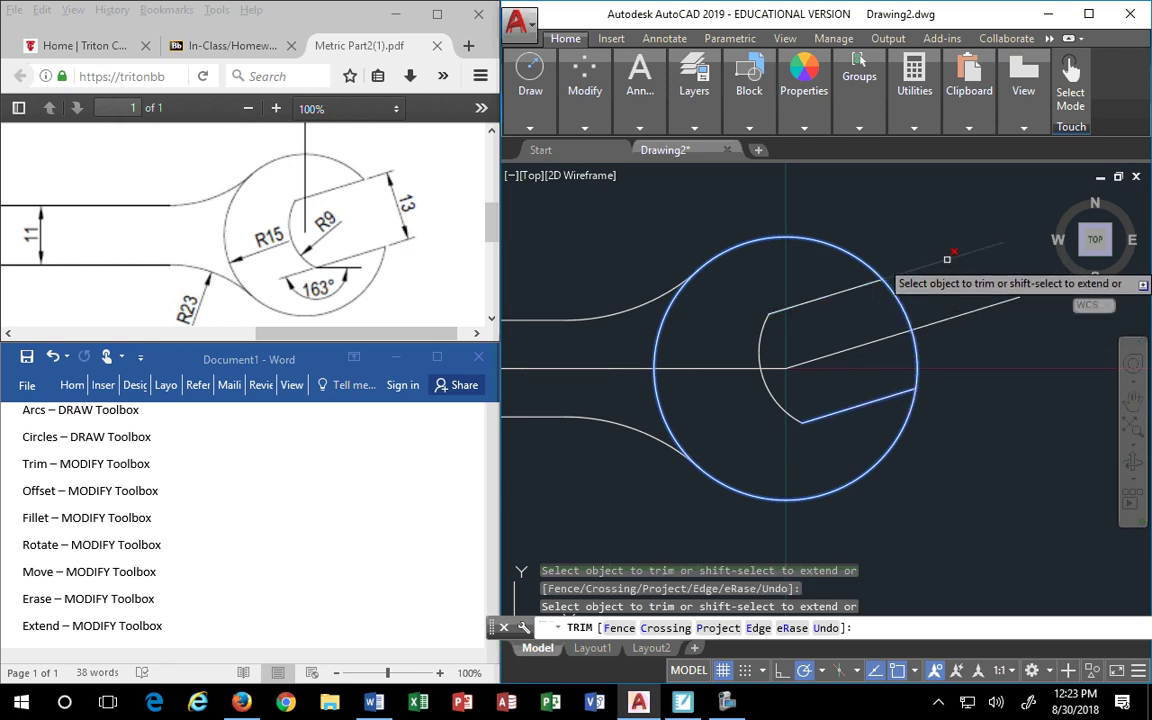
right_click(851, 249)
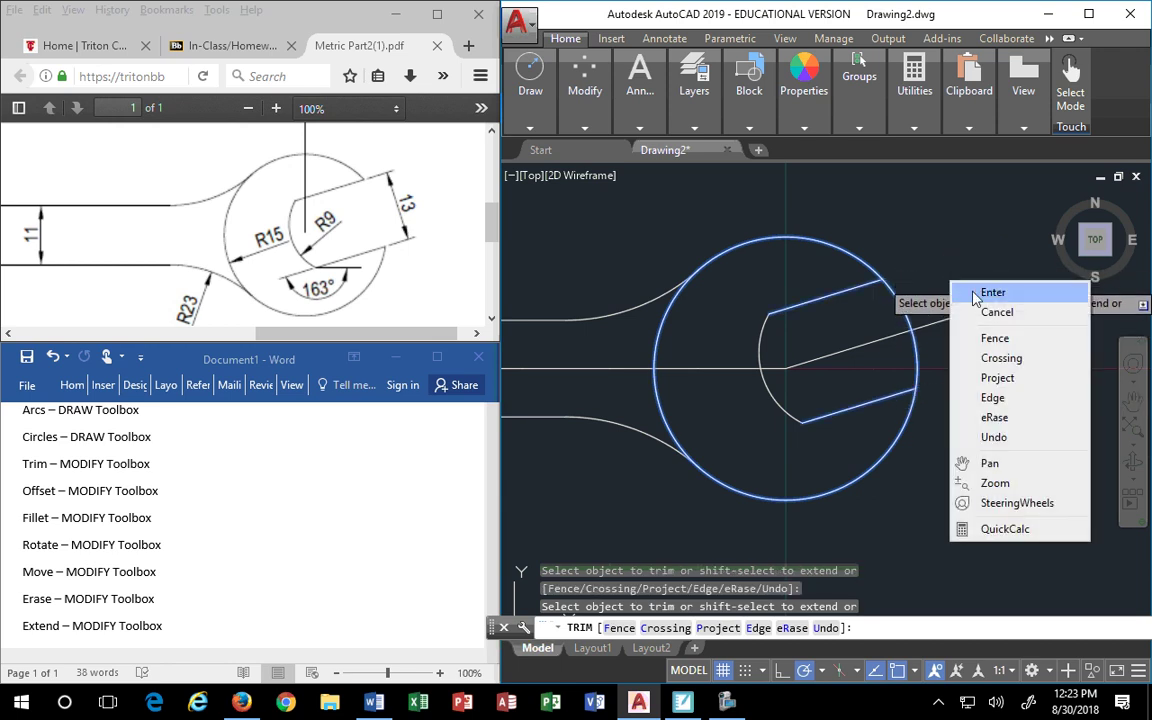
left_click(880, 264)
scroll(973, 433, "down", 4)
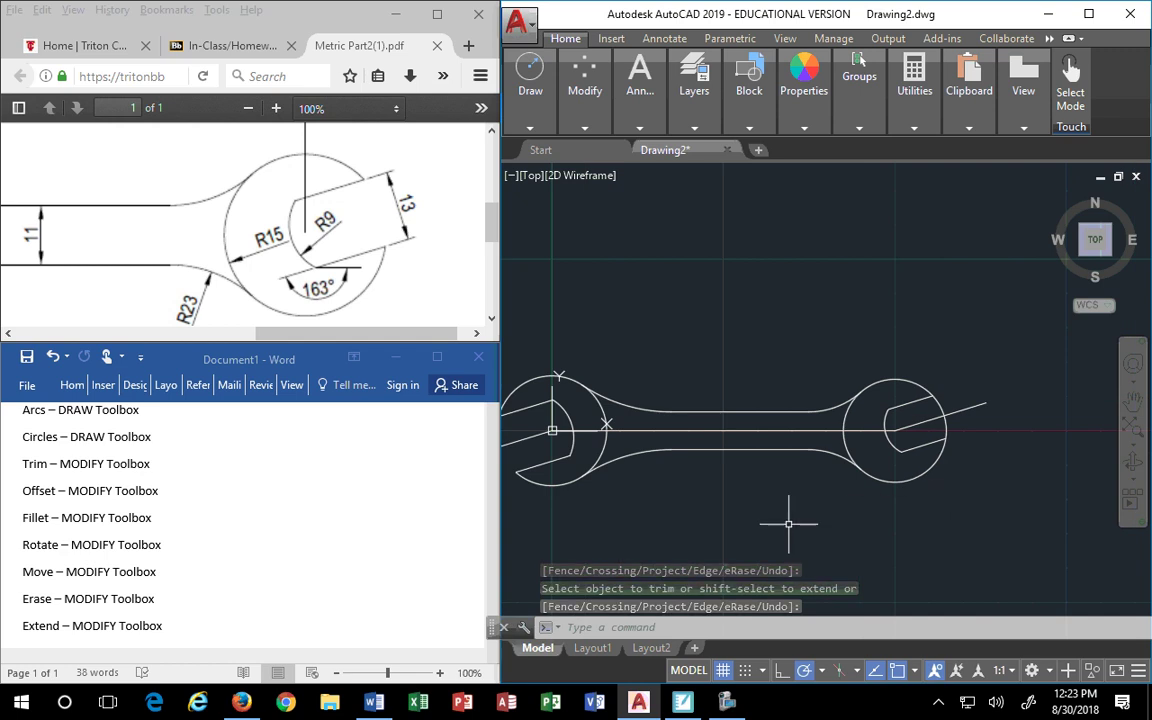
mouse_move(792, 525)
middle_mouse_down()
mouse_move(878, 415)
mouse_move(869, 445)
mouse_move(905, 419)
middle_mouse_up()
scroll(1018, 358, "up", 4)
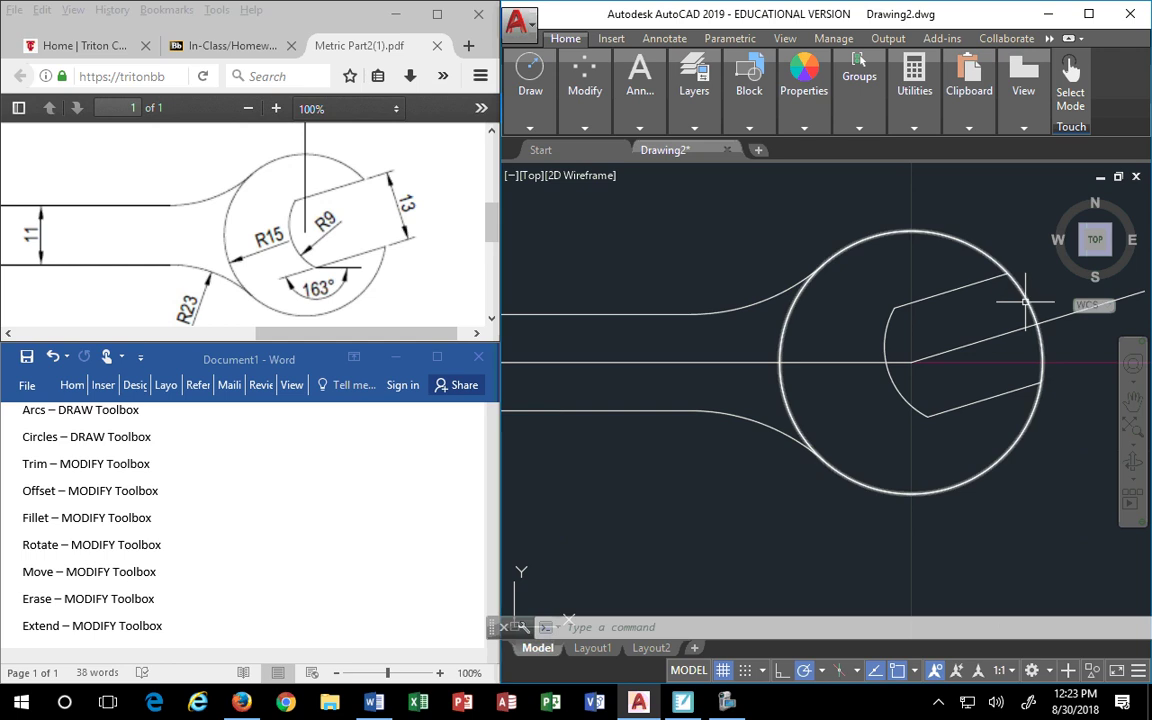
Repeat TRIM with both slot lines as cutting edges to cut the right jaw circle open.
right_click(977, 391)
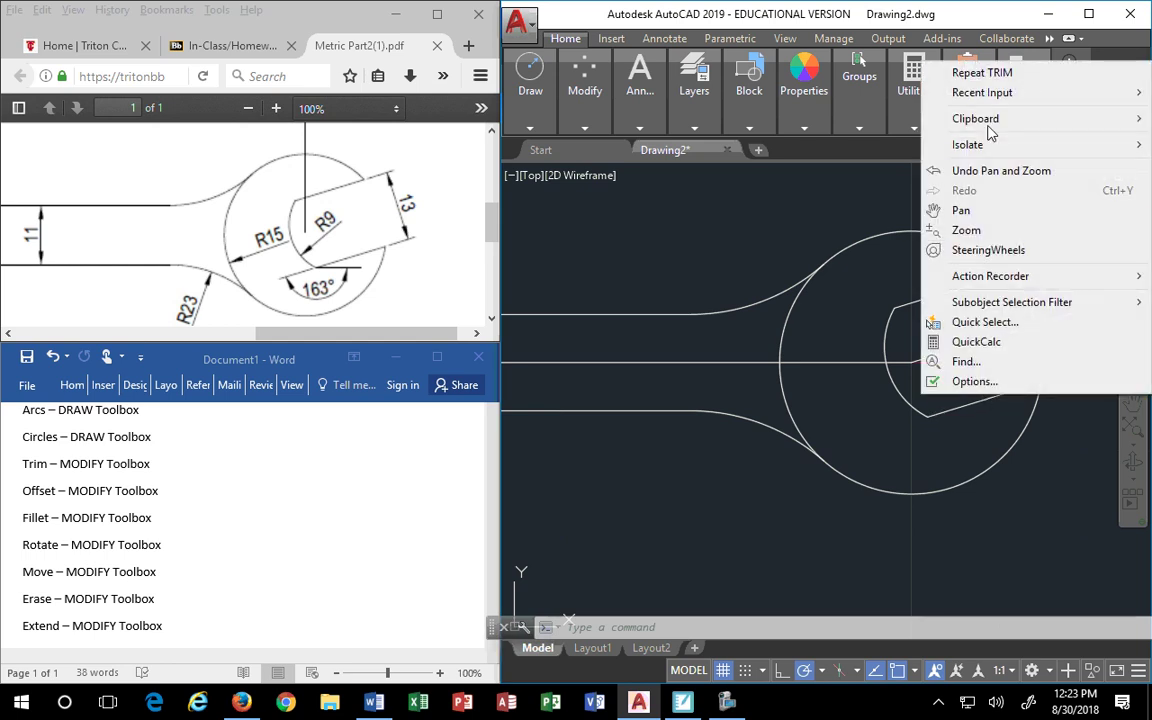
left_click(975, 73)
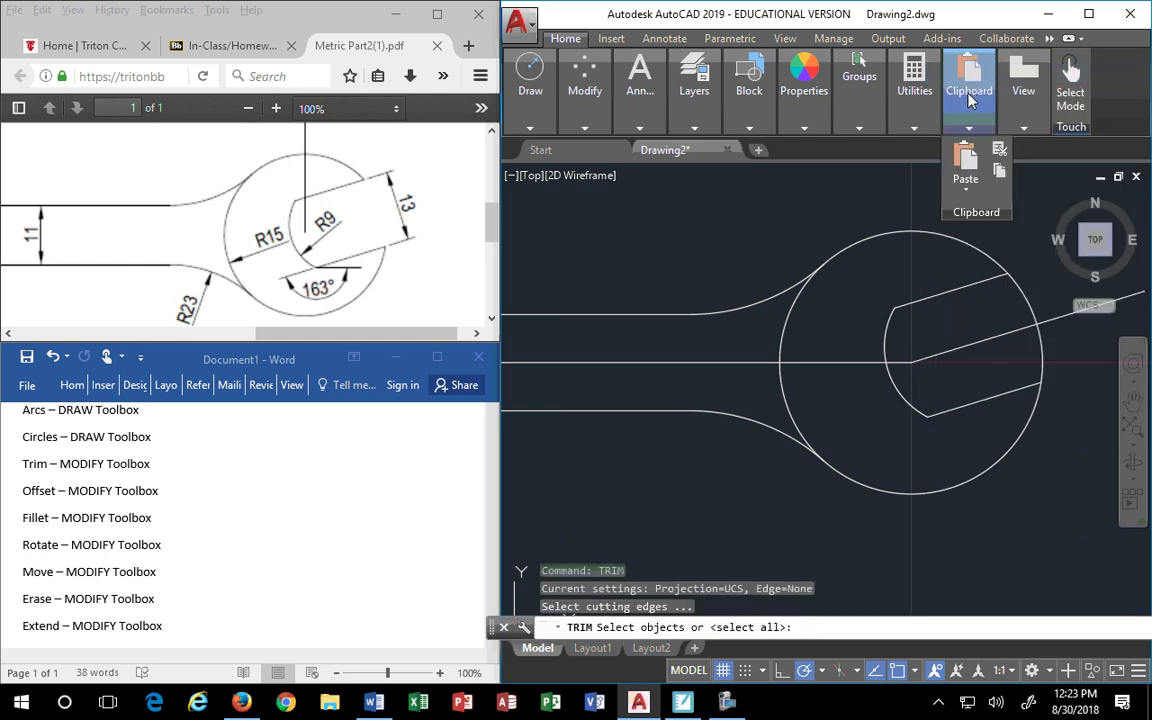
left_click(969, 286)
left_click(985, 396)
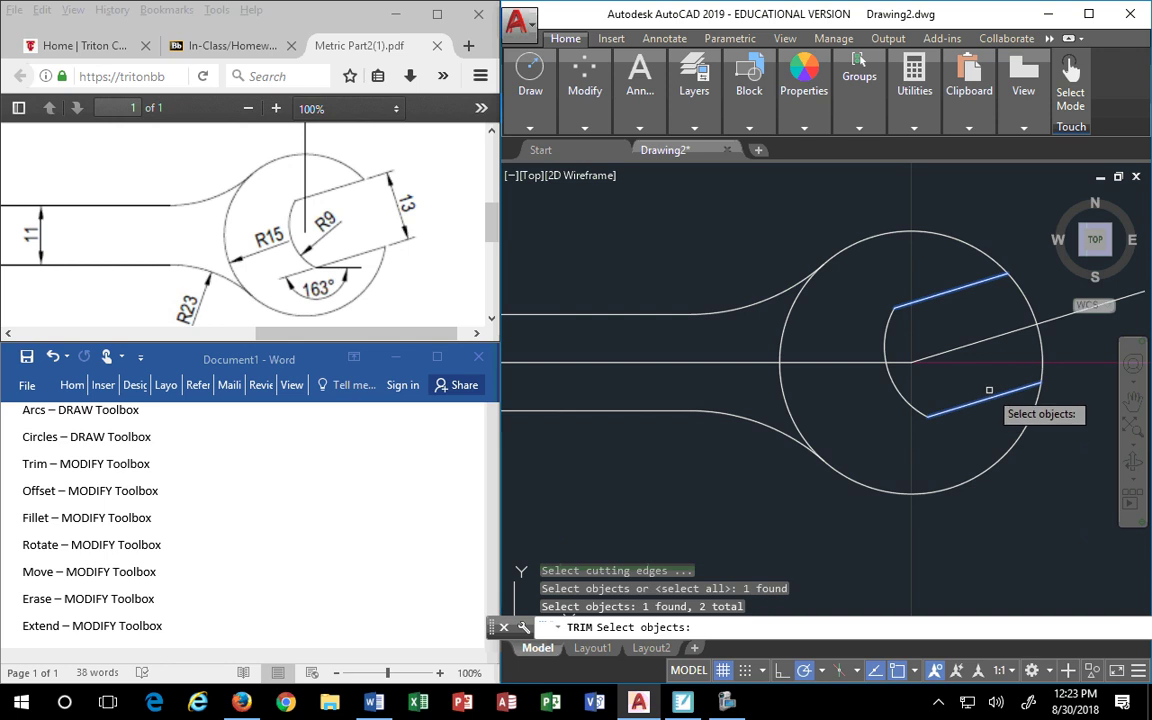
key("Return")
left_click(1022, 290)
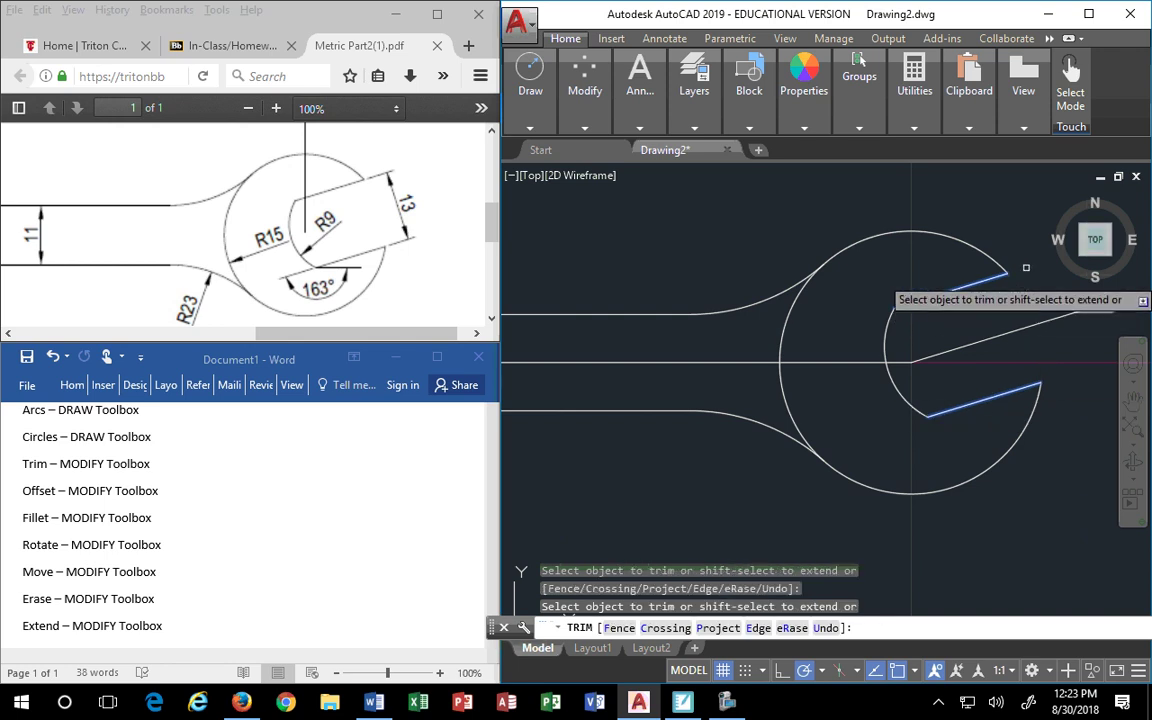
right_click(1003, 188)
left_click(1024, 200)
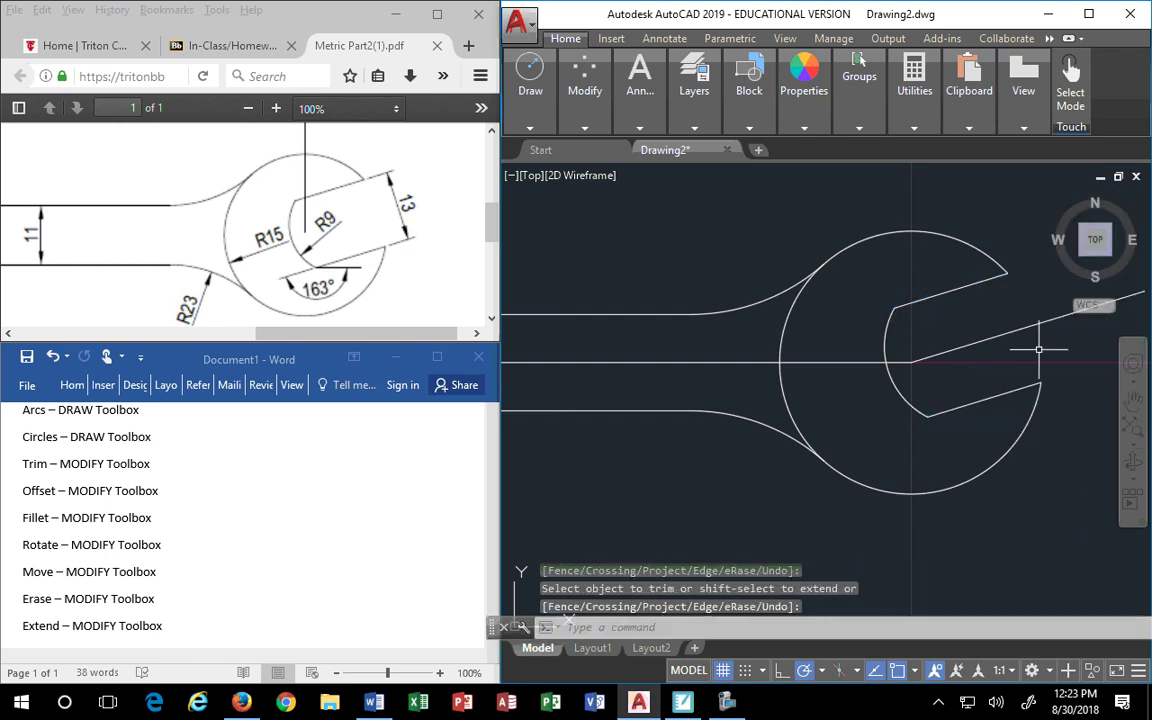
Delete the left and right slanted construction lines and the long horizontal centre line.
scroll(1041, 348, "down", 2)
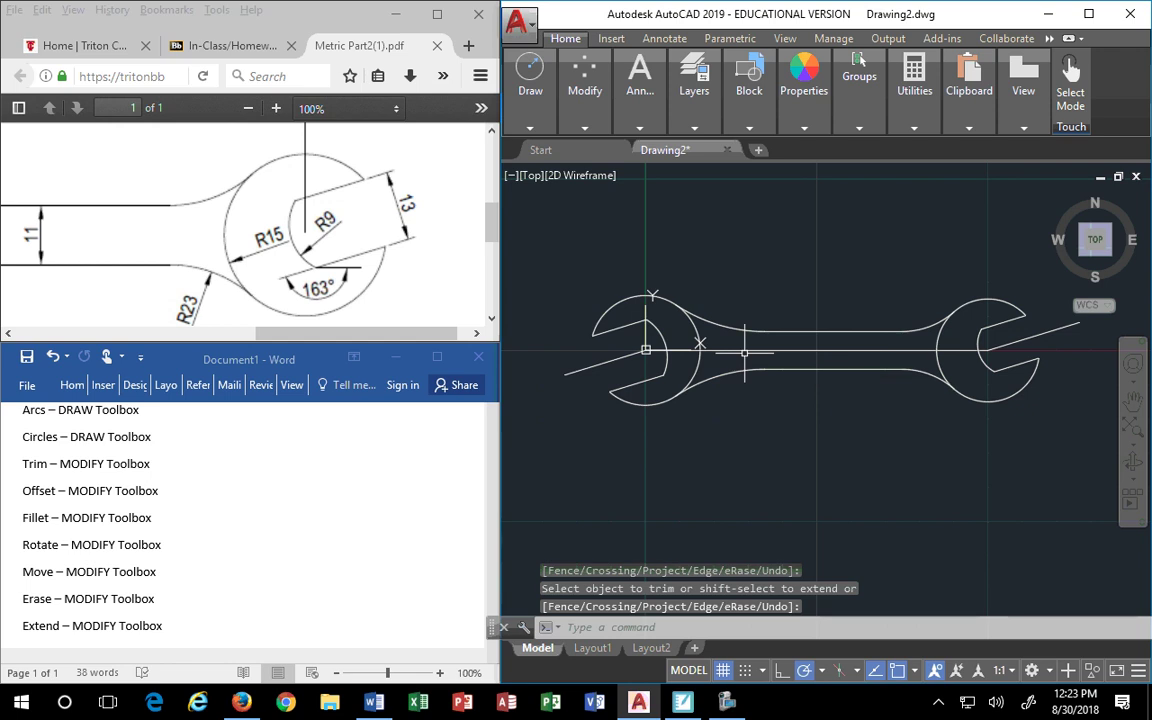
key("Escape")
left_click(610, 364)
key("Delete")
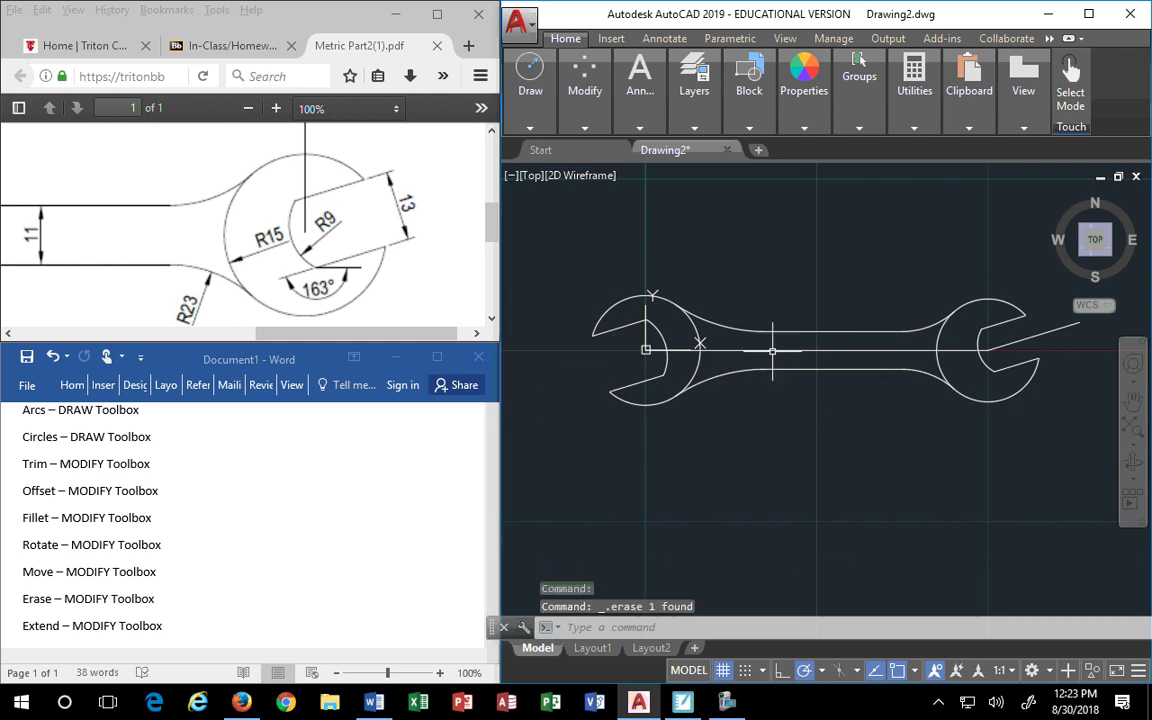
left_click(772, 350)
key("Delete")
left_click(1030, 337)
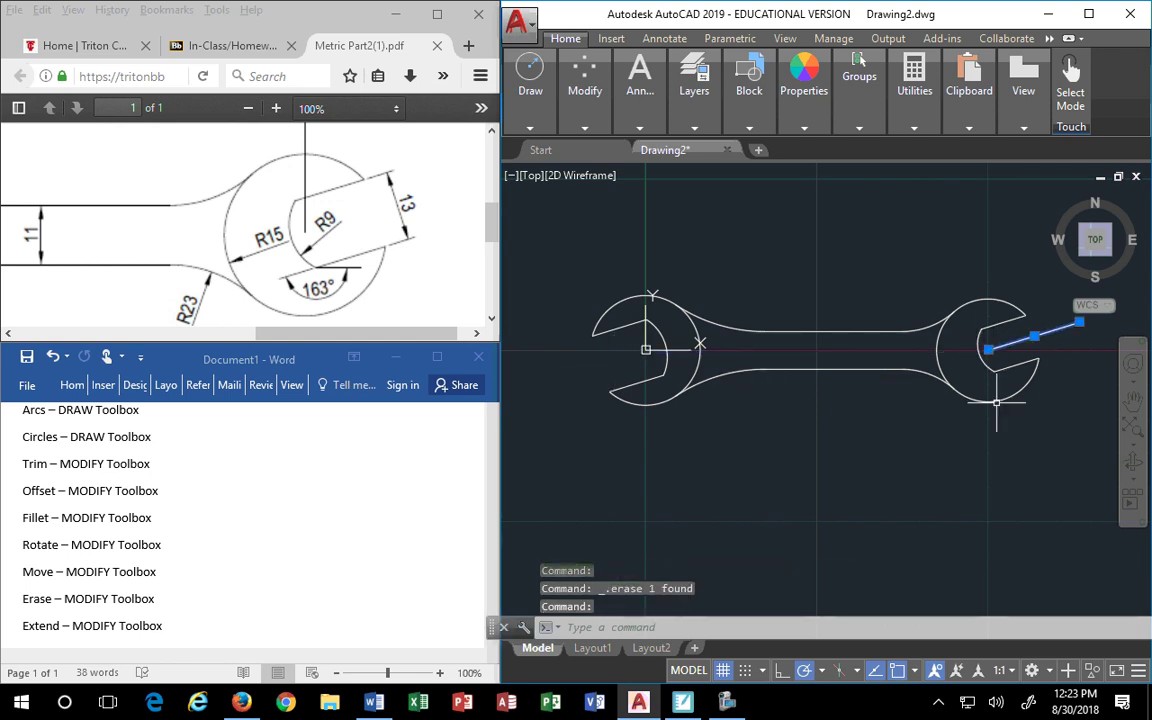
key("Delete")
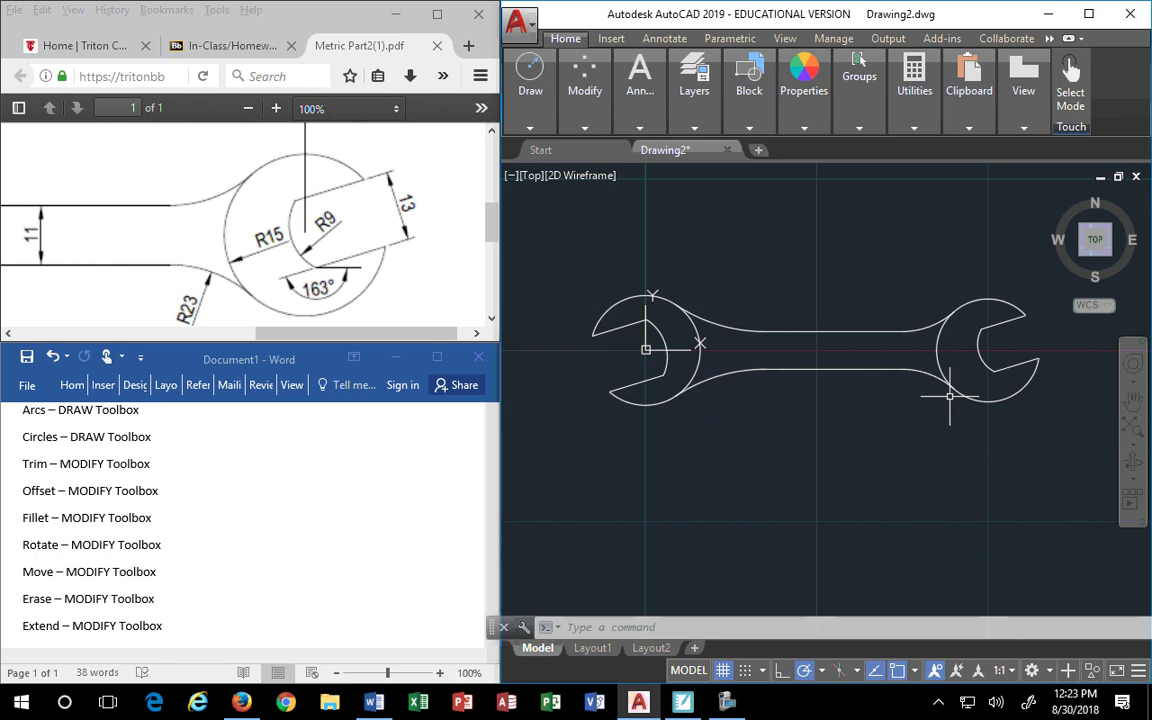
Zoom the Firefox reference PDF out to about 60% so the full wrench drawing shows.
left_click(165, 200)
scroll(172, 201, "down", 1)
scroll(172, 201, "down", 1)
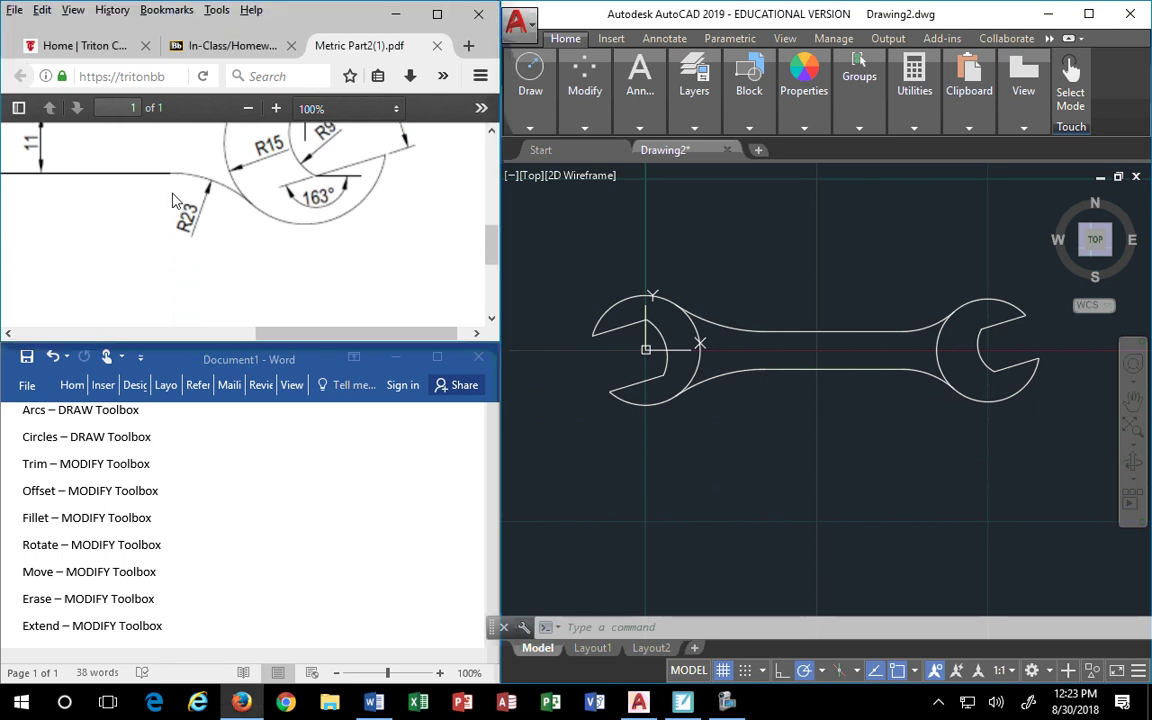
scroll(170, 208, "up", 1)
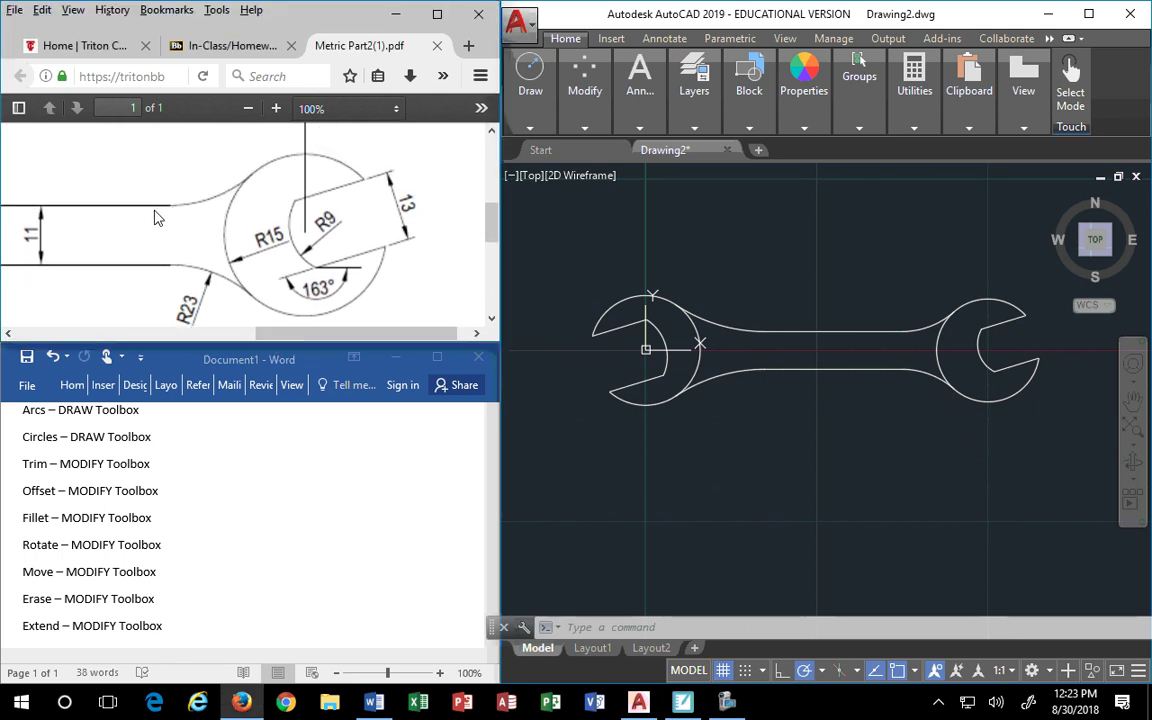
scroll(155, 218, "down", 6, "ctrl")
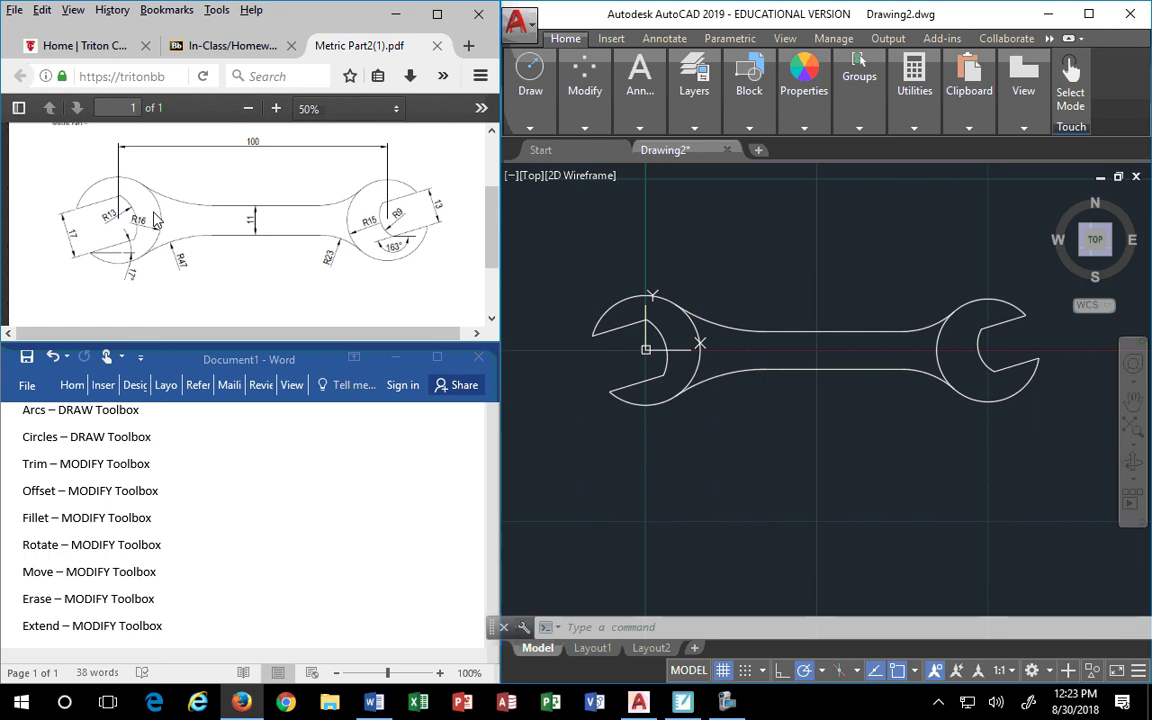
scroll(155, 220, "up", 1, "ctrl")
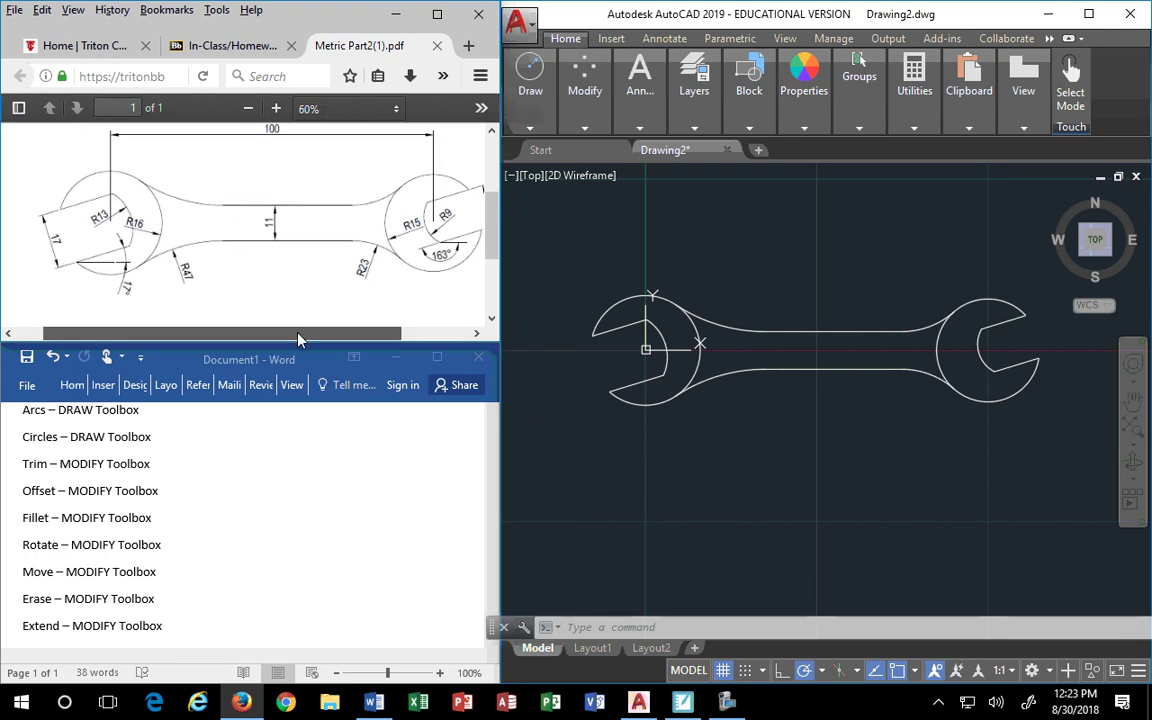
left_click_drag(300, 333, 312, 336)
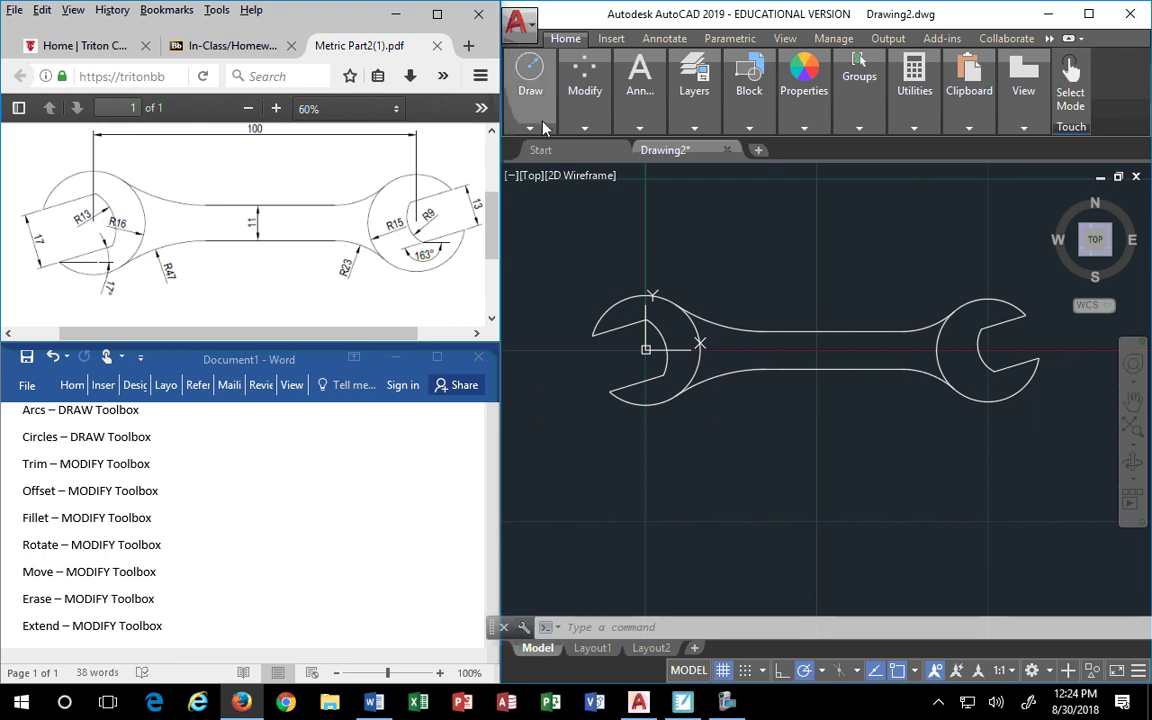
Open the Plot dialog from the application menu's Print submenu.
left_click(531, 29)
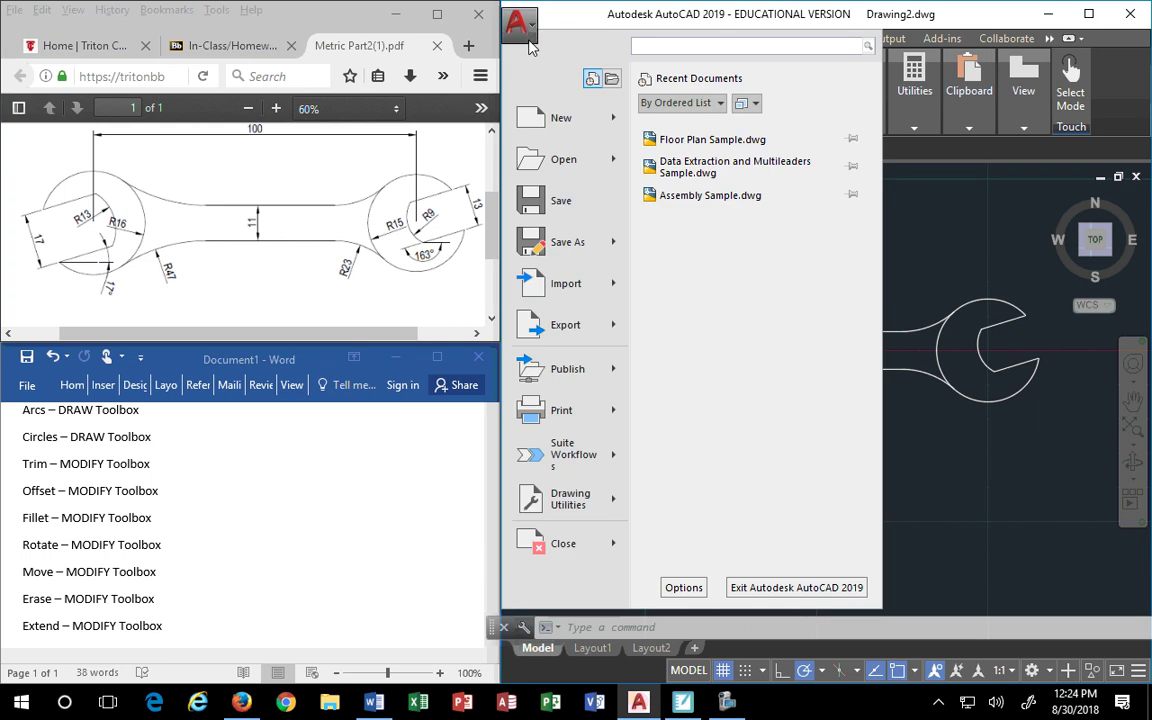
mouse_move(600, 408)
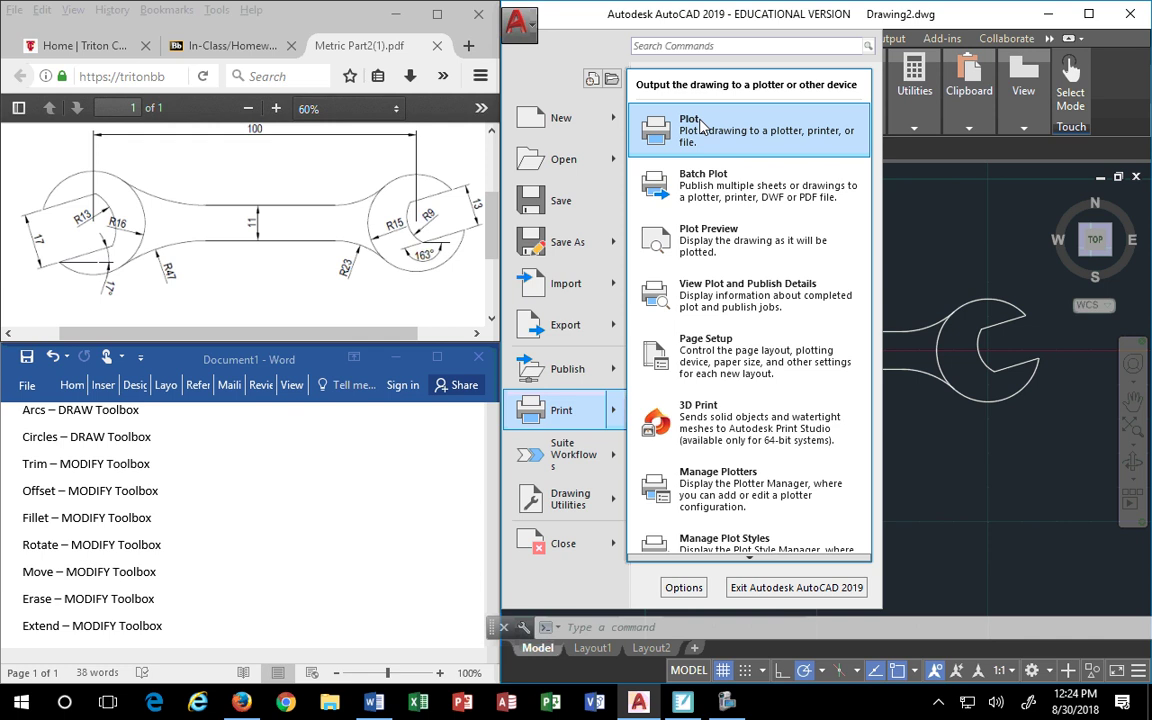
left_click(700, 124)
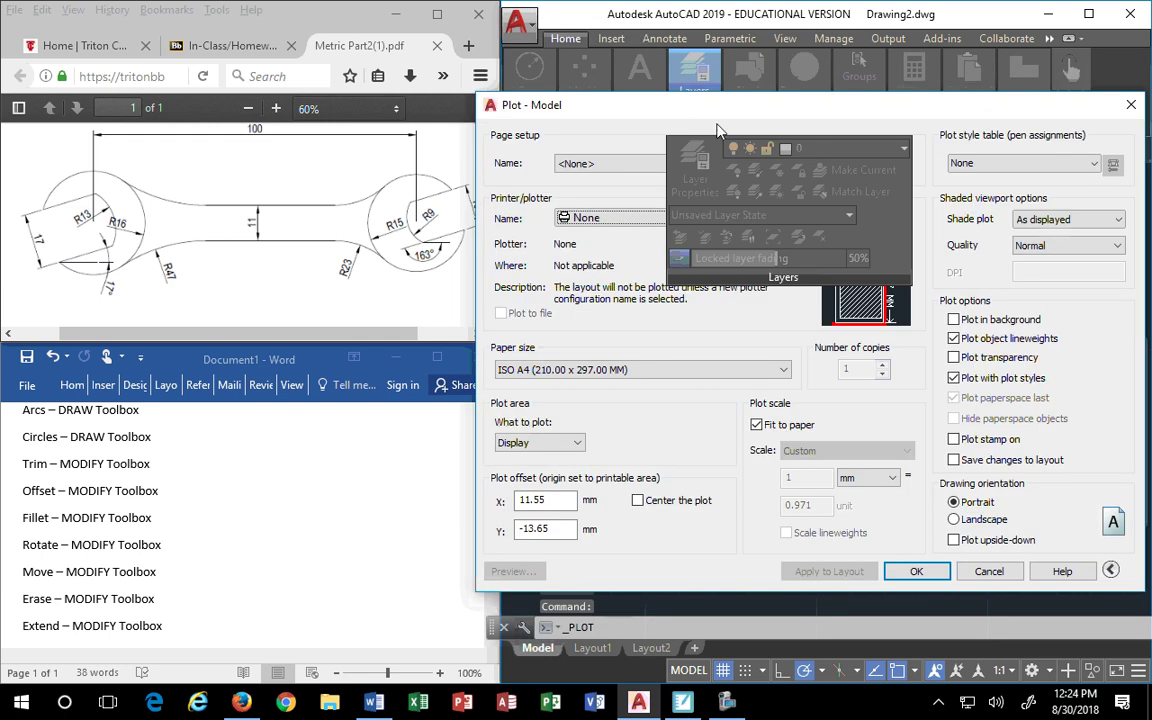
Set the plotter to Microsoft Print to PDF, paper to Letter, and plot area to Window.
left_click_drag(617, 111, 293, 65)
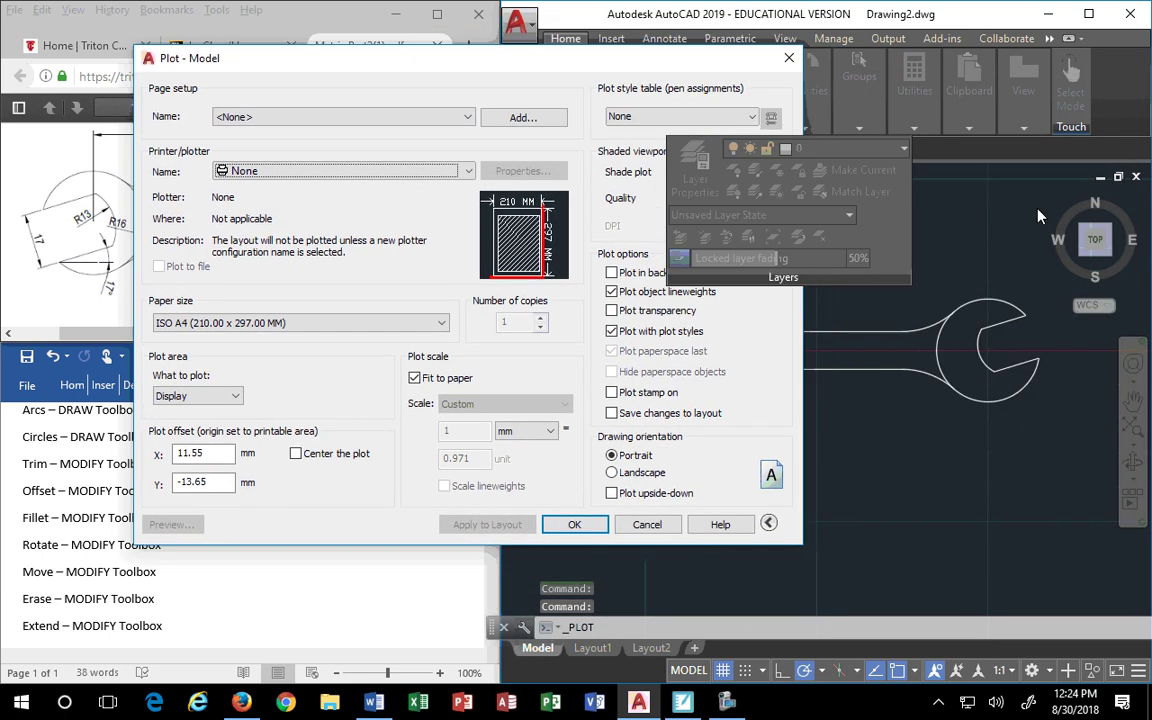
left_click(226, 171)
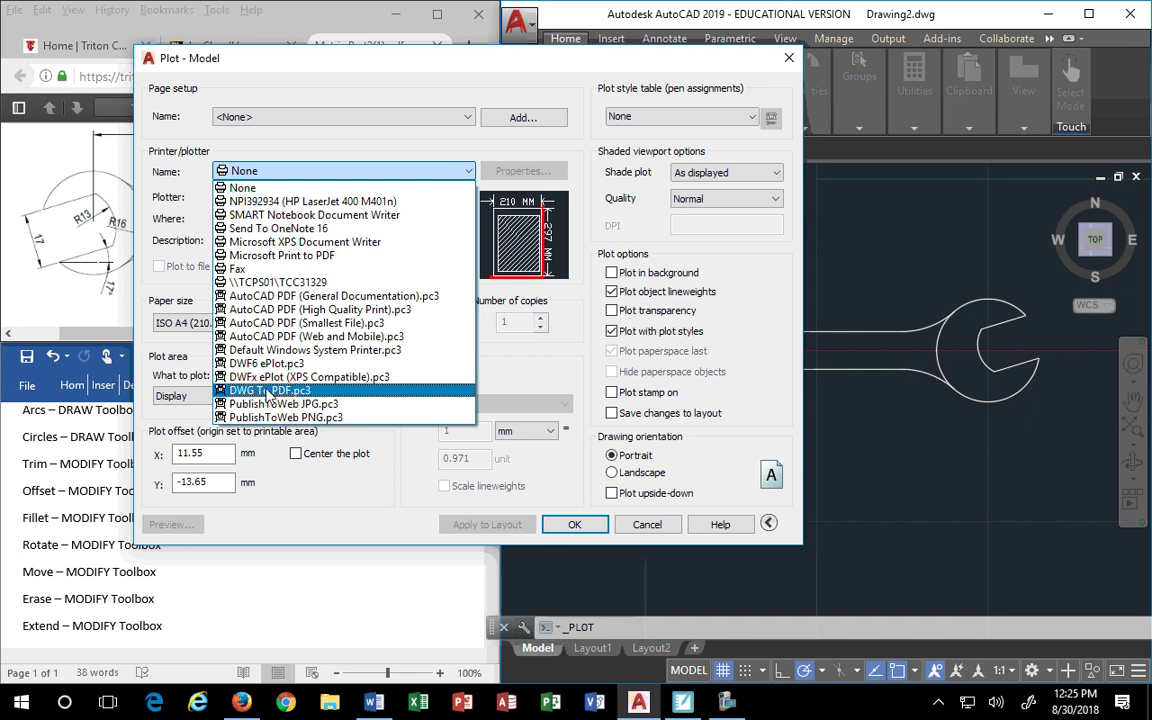
left_click(293, 256)
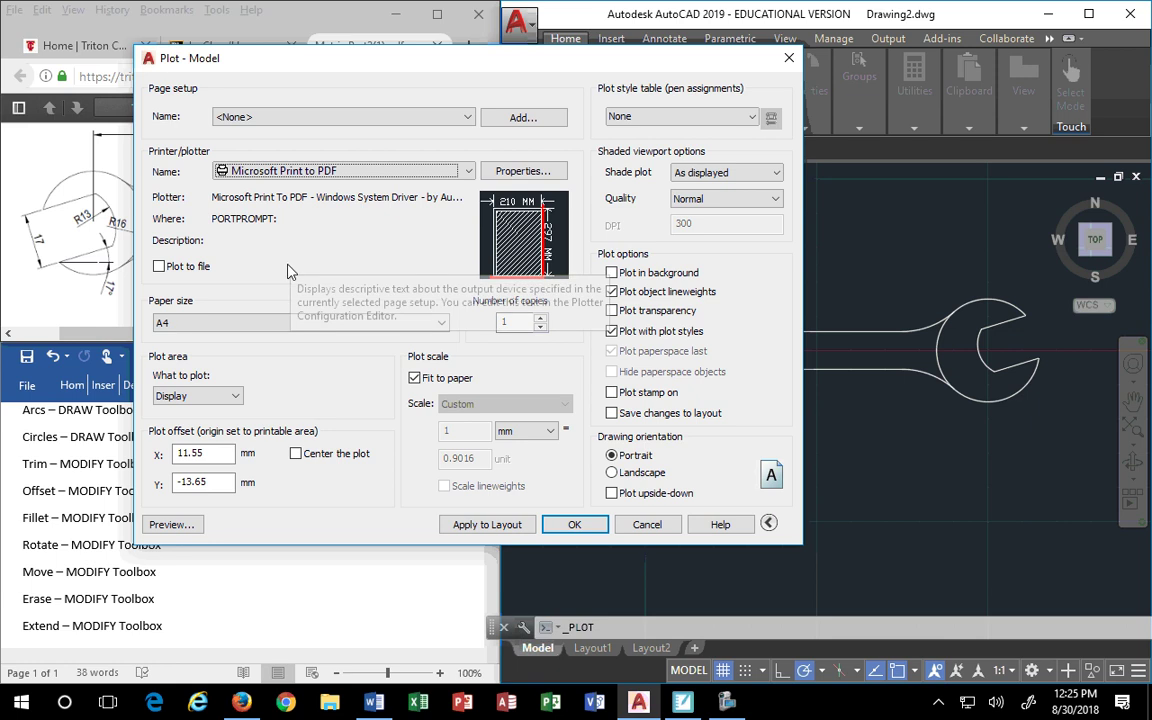
left_click(257, 323)
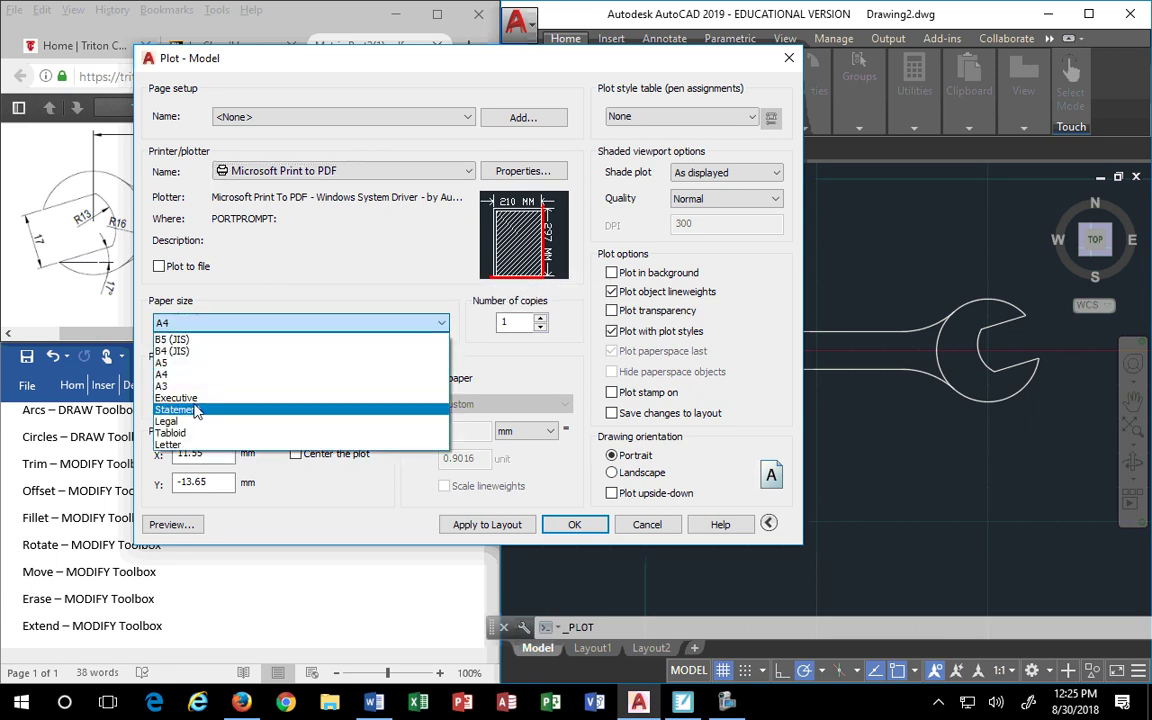
left_click(168, 443)
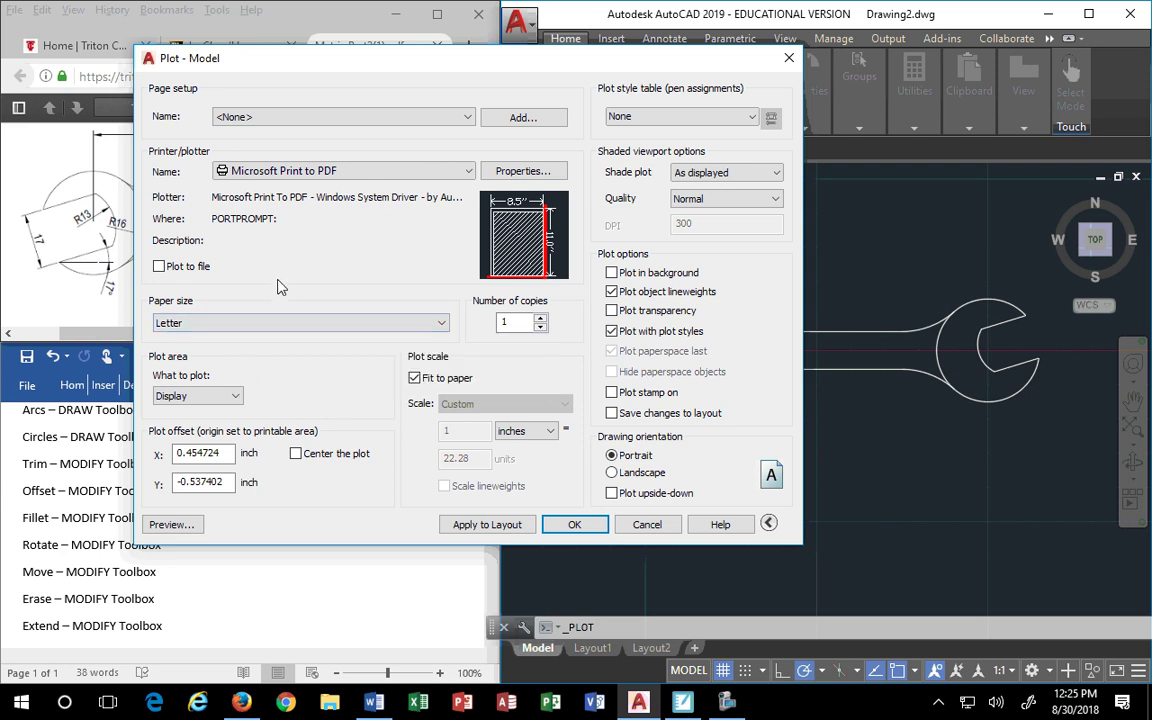
left_click(231, 398)
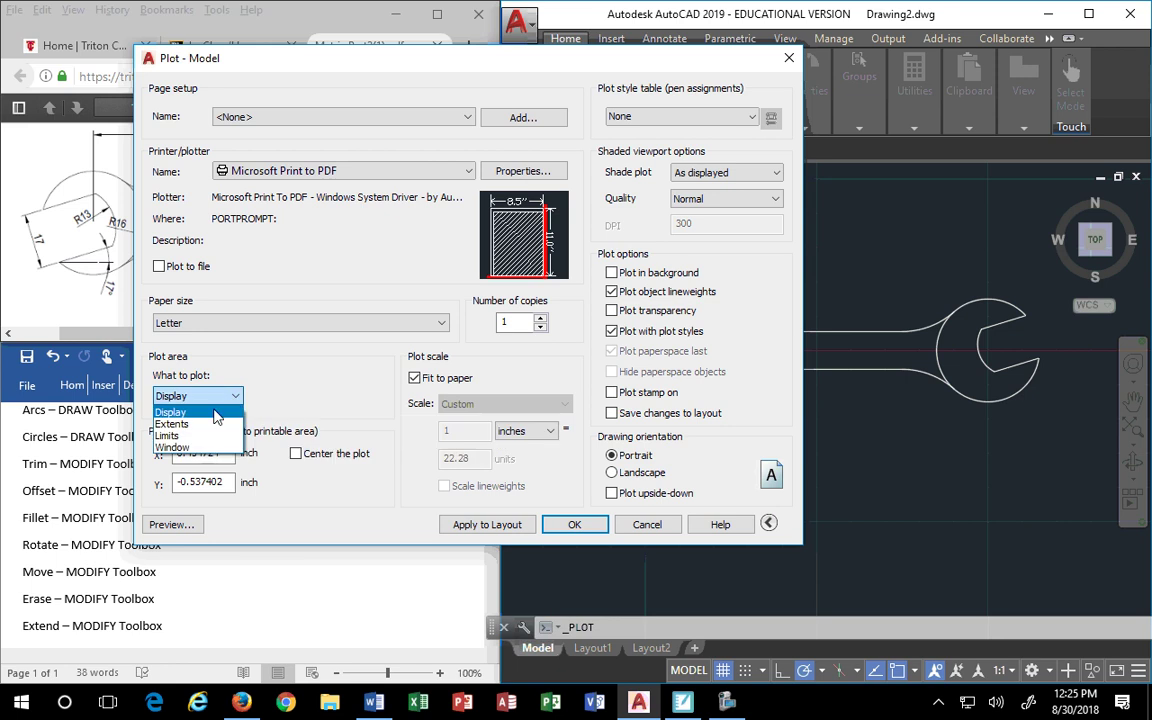
left_click(173, 448)
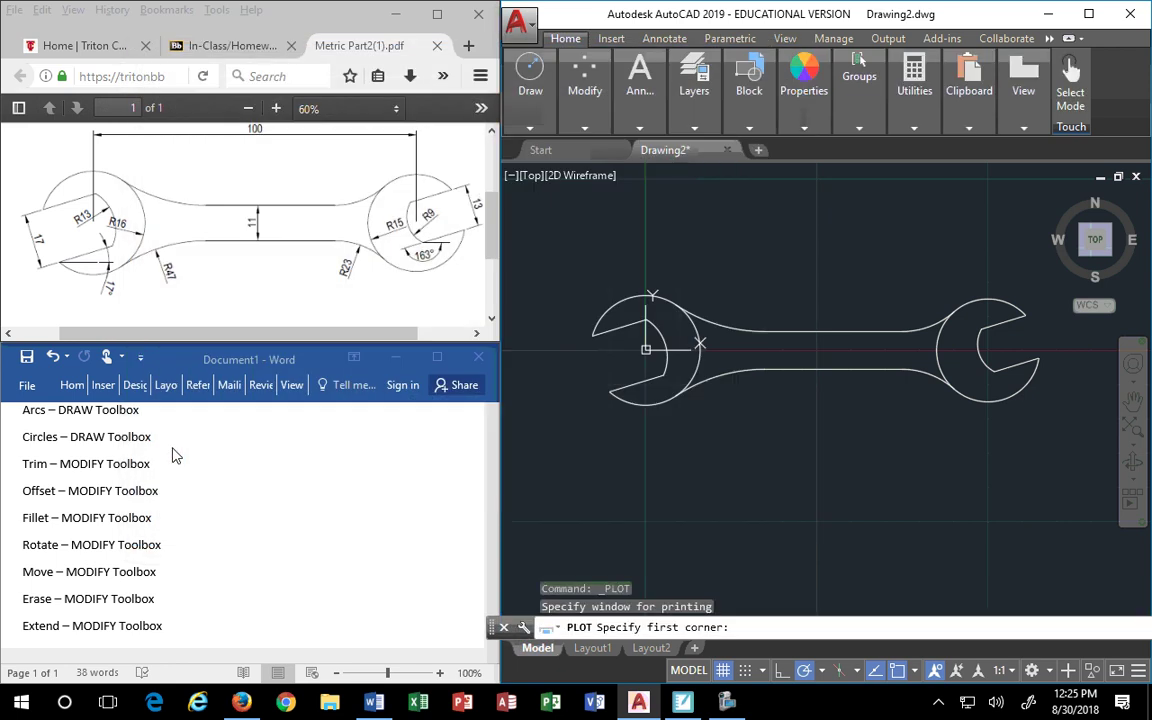
Pick a window enclosing the whole wrench as the plot area and centre the plot.
left_click(571, 248)
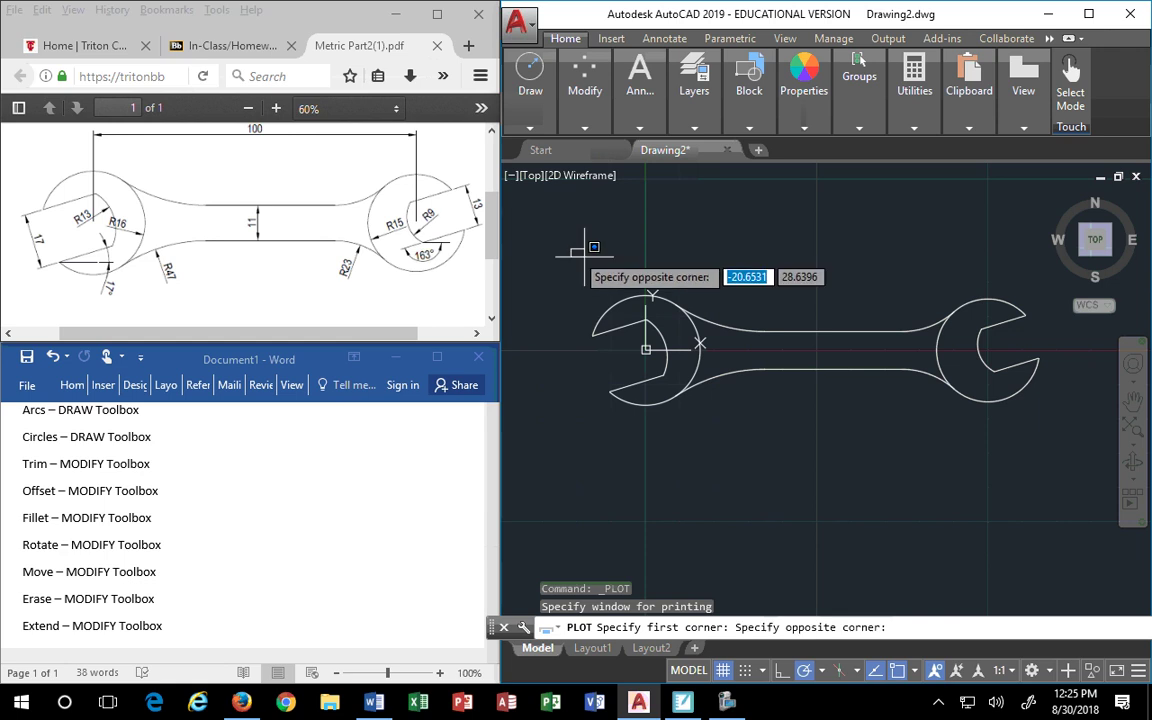
left_click(1073, 436)
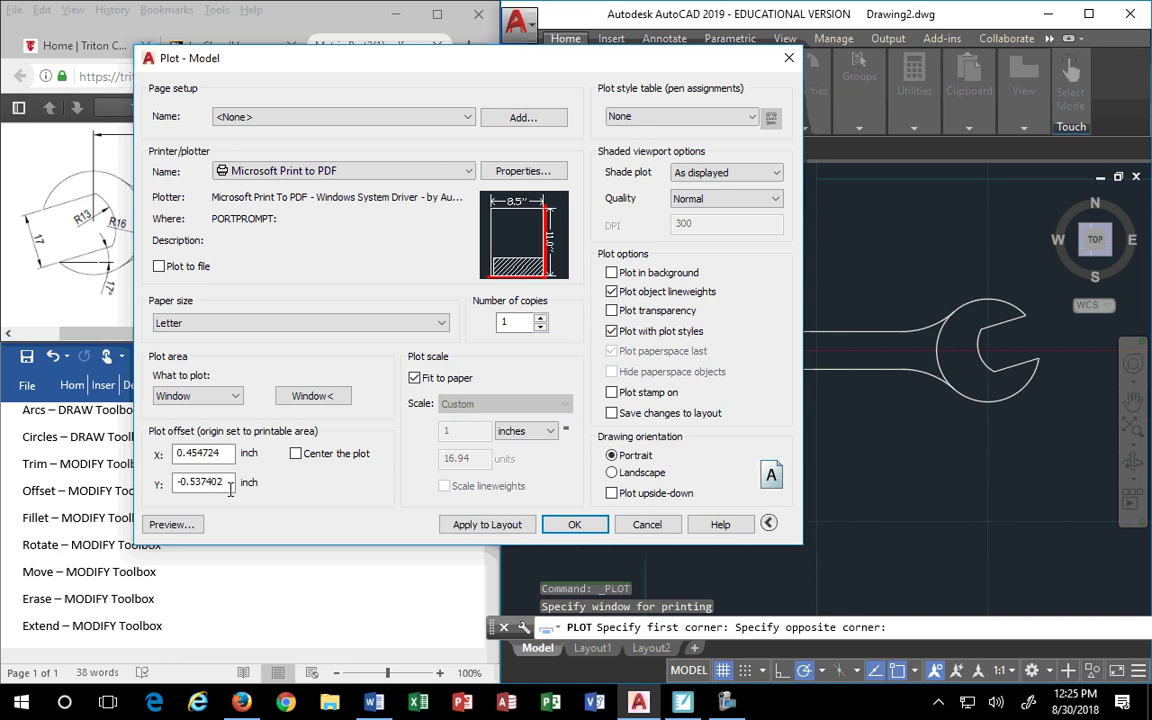
left_click(296, 454)
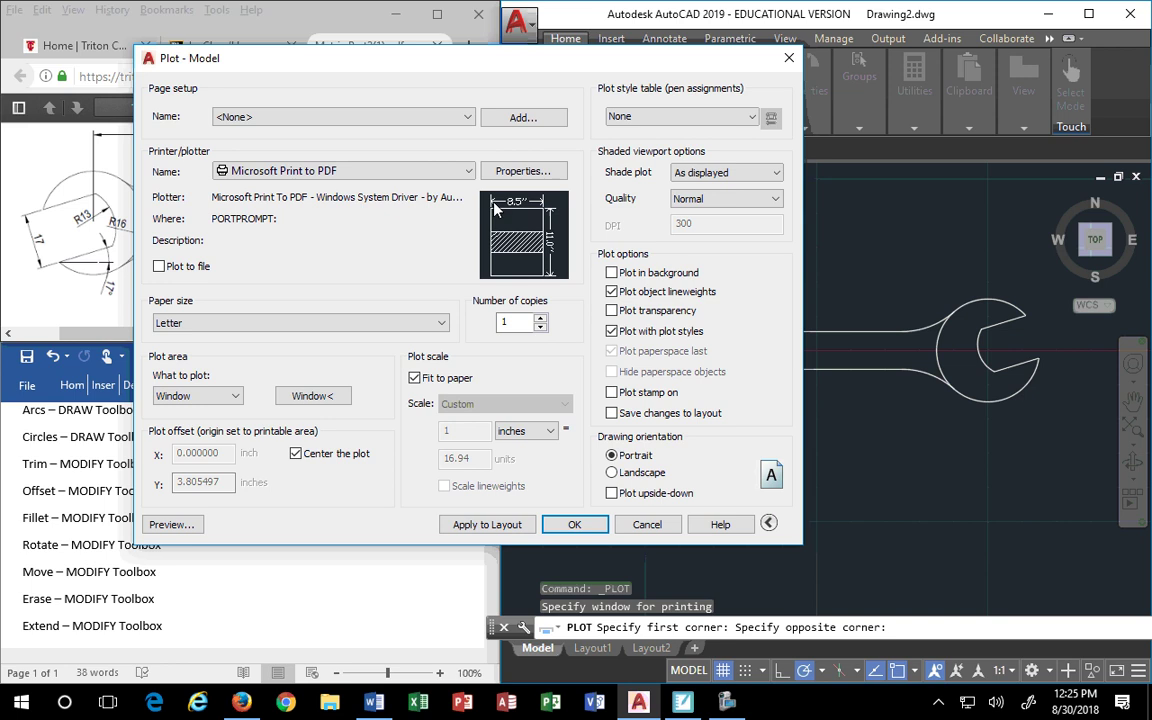
mouse_move(520, 200)
left_click(522, 172)
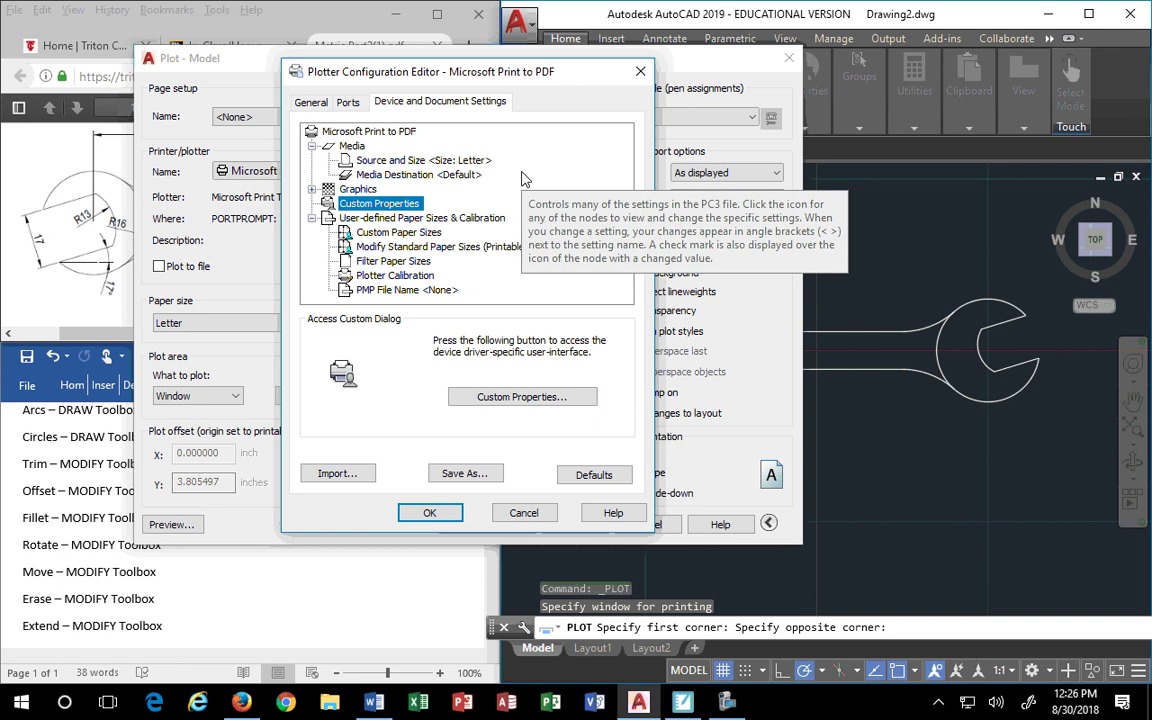
left_click(412, 162)
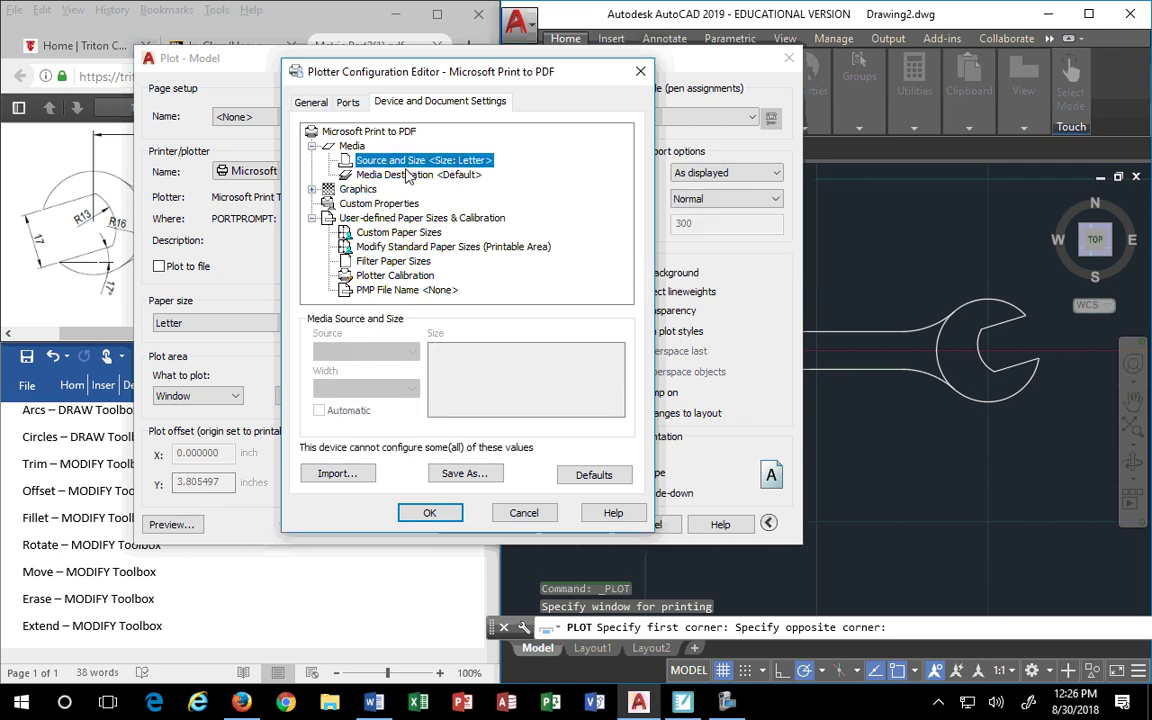
left_click(311, 102)
left_click(350, 103)
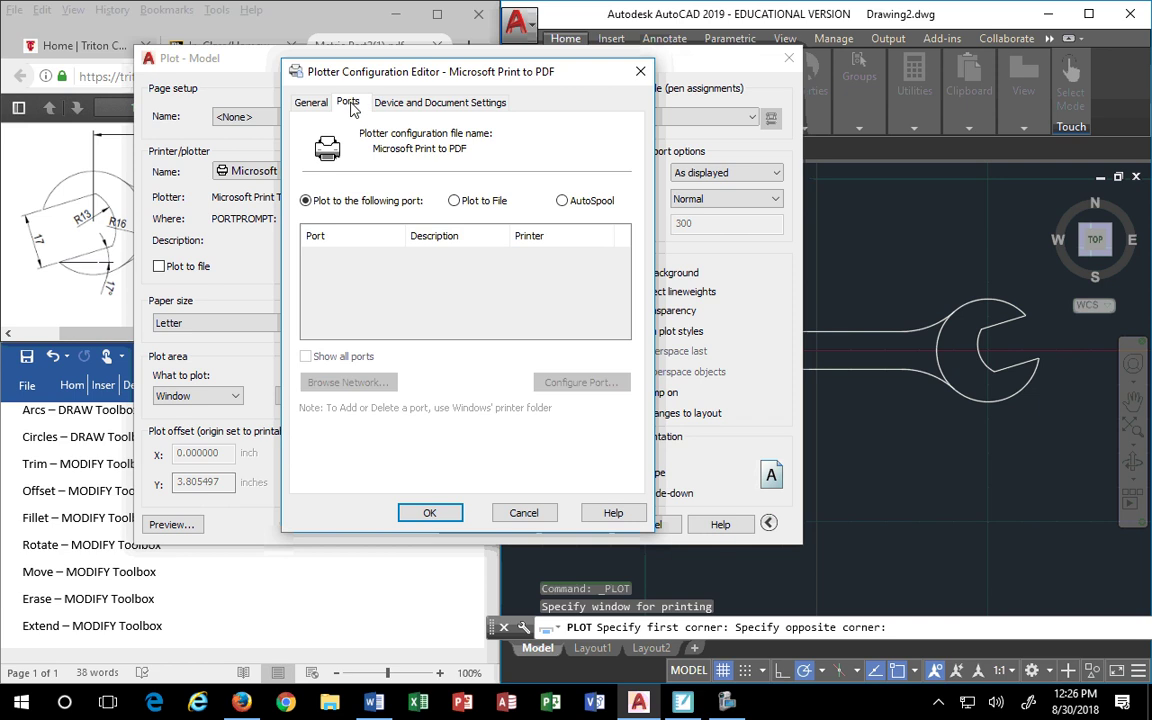
left_click(392, 104)
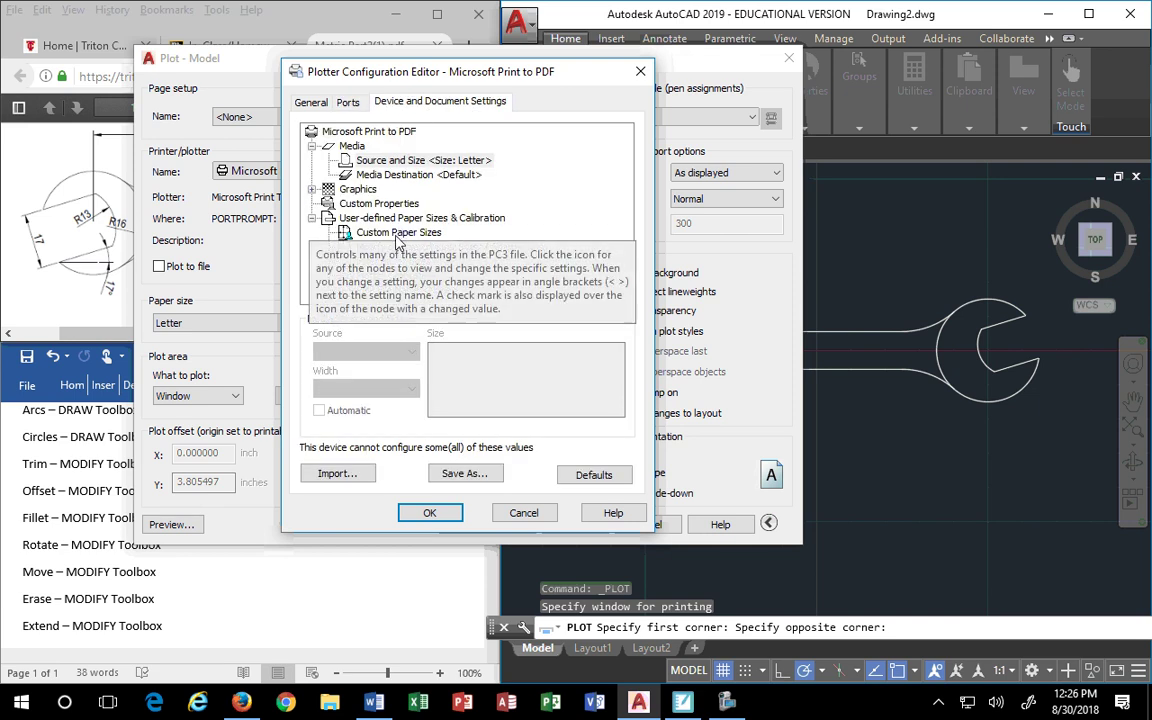
left_click(398, 233)
left_click(393, 247)
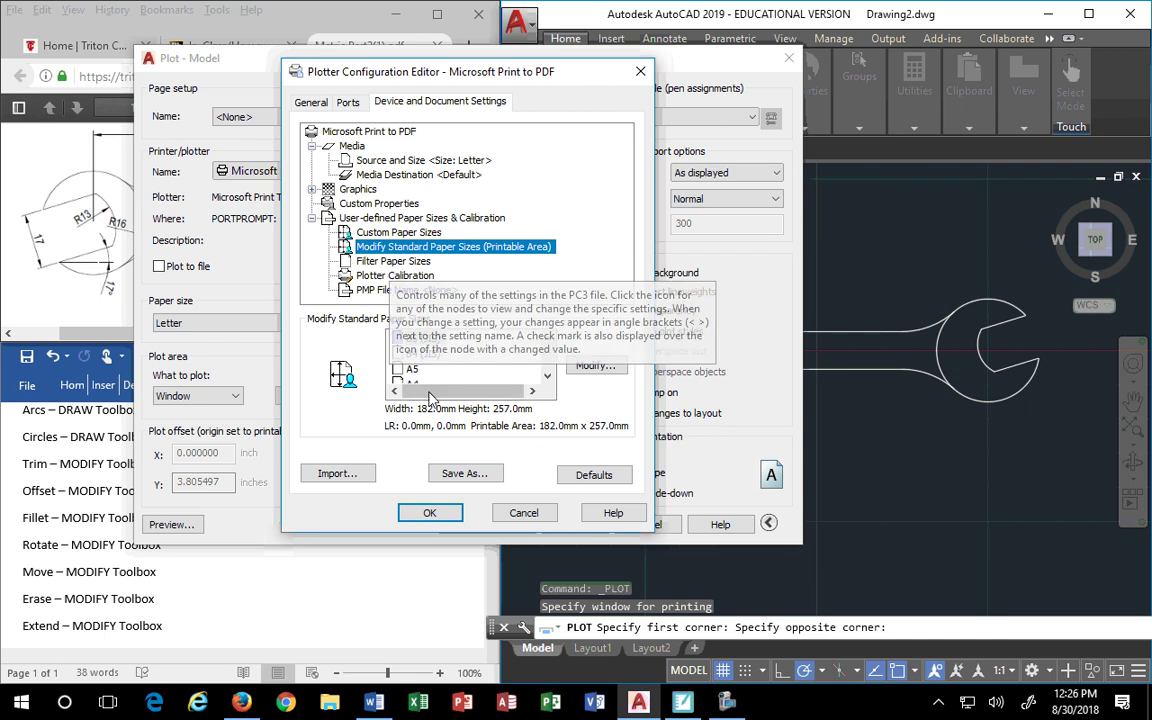
left_click(547, 377)
left_click(547, 377)
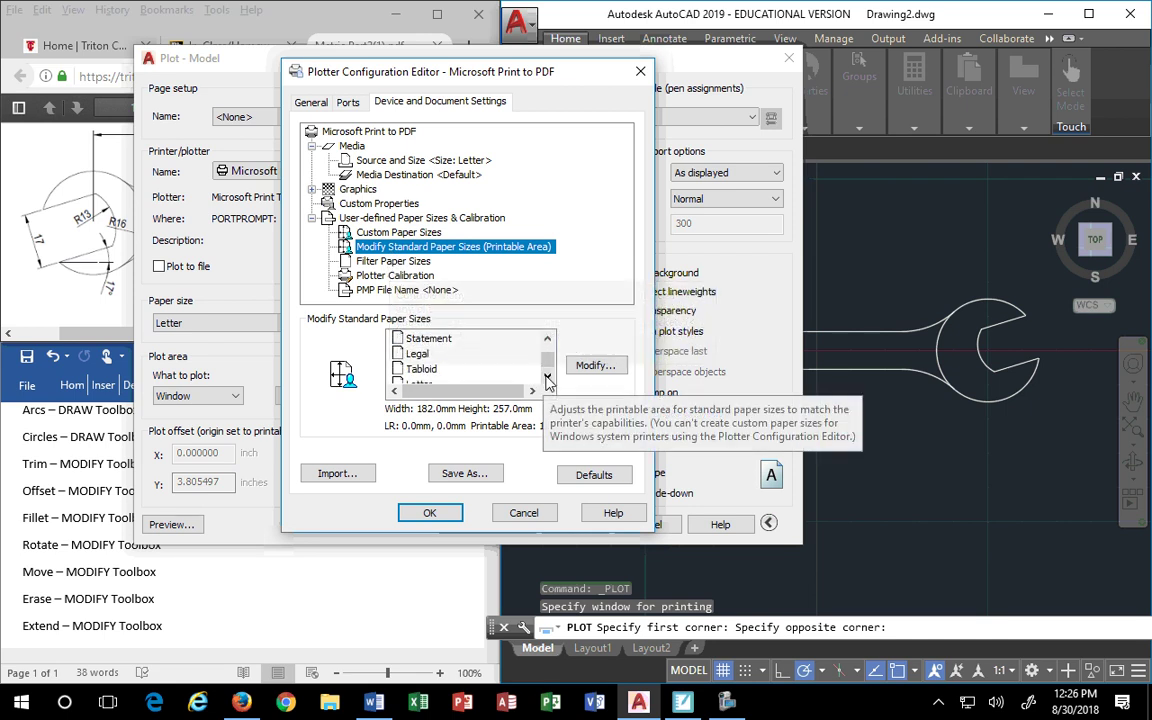
left_click(547, 377)
left_click(420, 369)
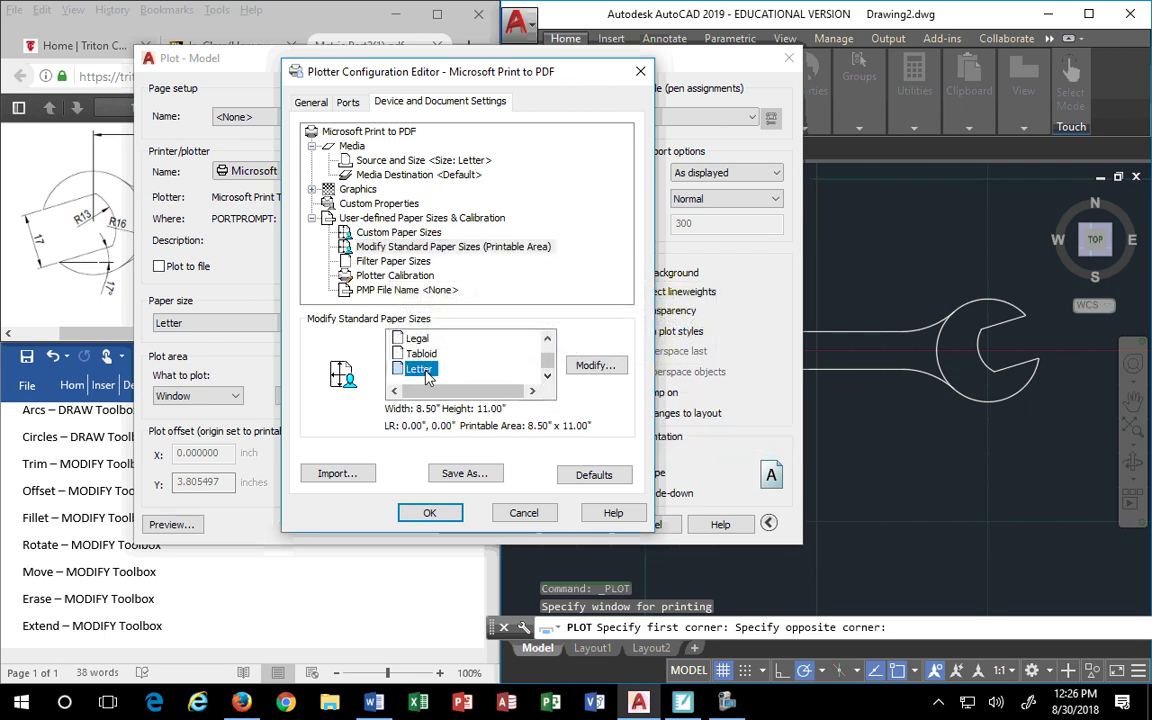
left_click(595, 366)
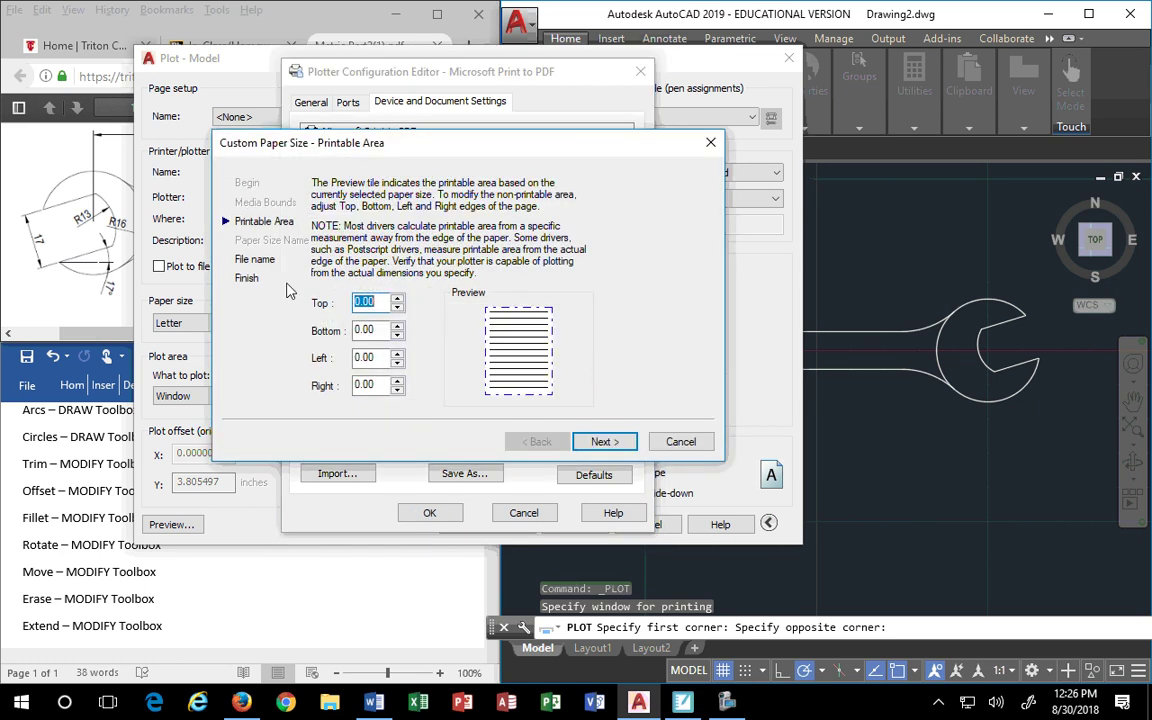
left_click(680, 441)
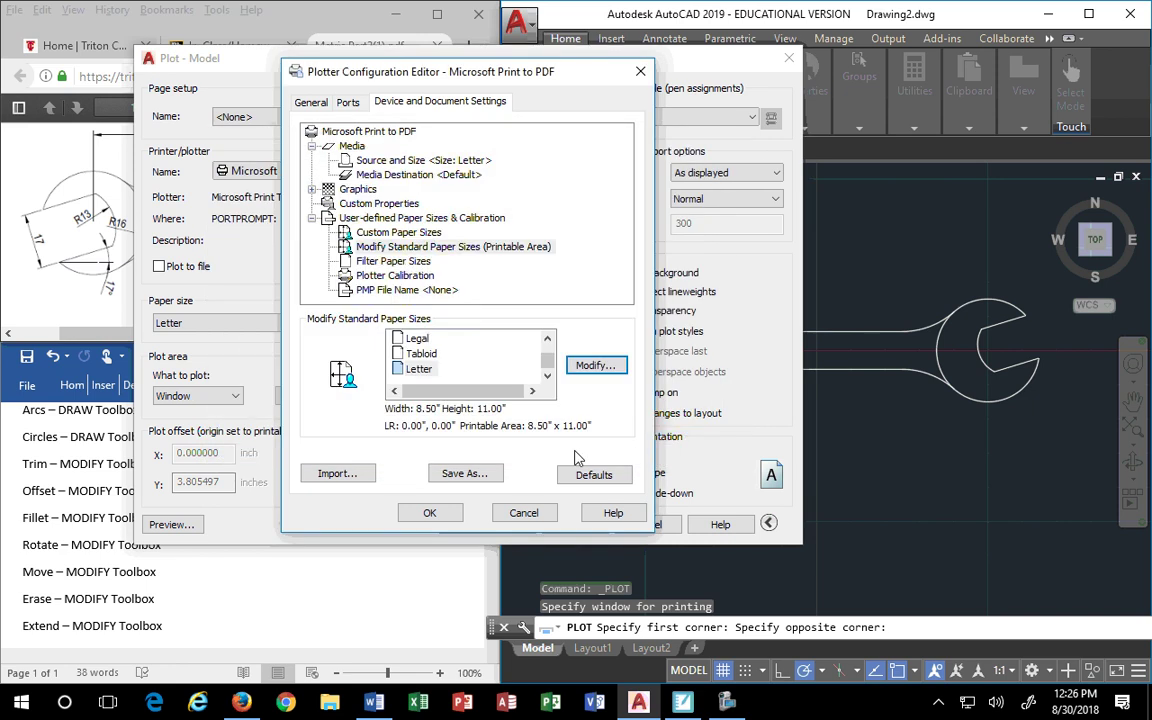
left_click(518, 512)
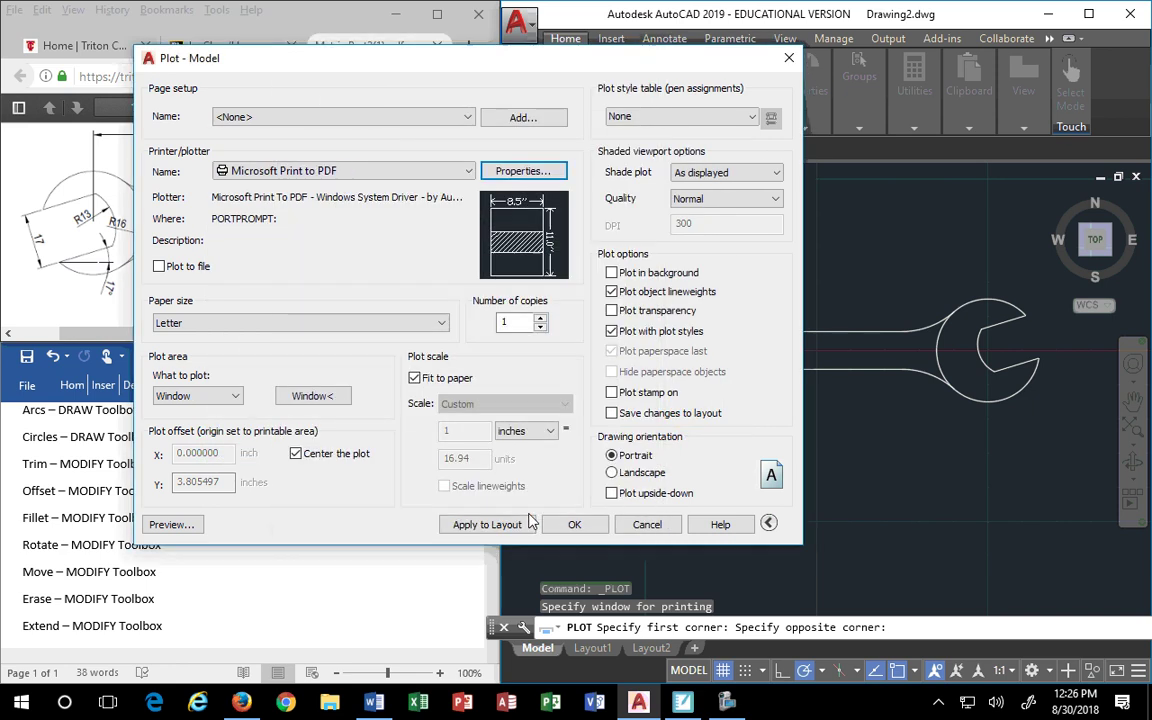
mouse_move(537, 245)
left_click(522, 171)
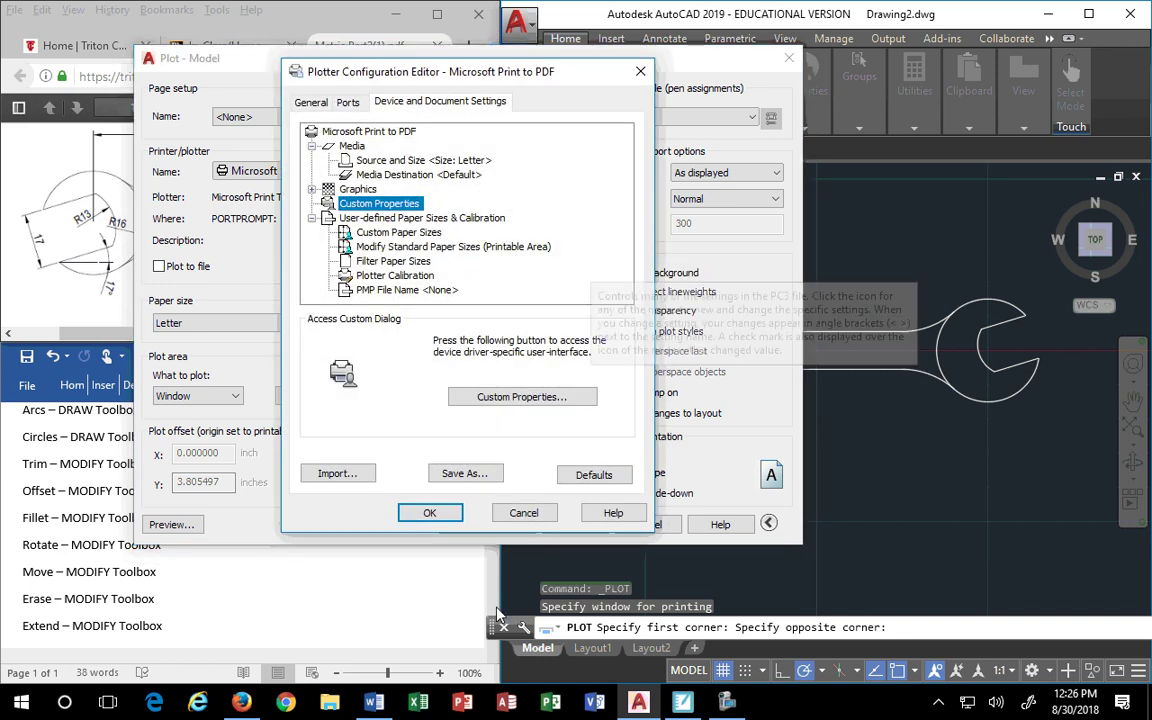
left_click(525, 512)
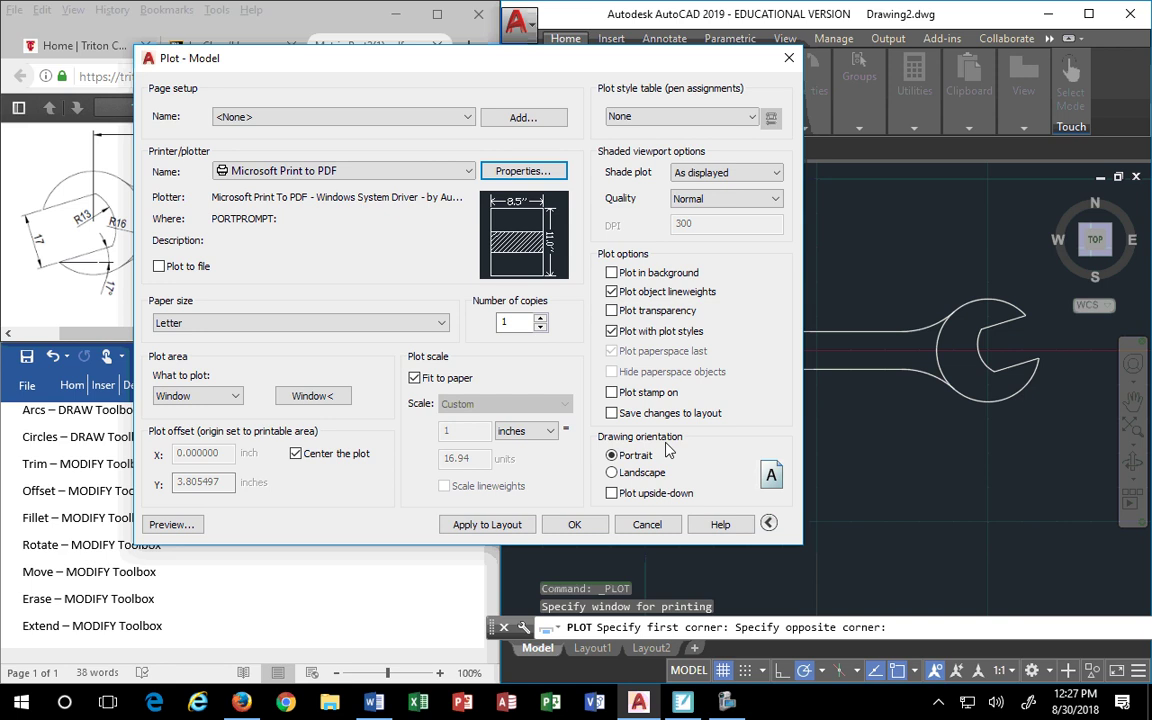
Switch the drawing orientation to Landscape.
left_click(612, 473)
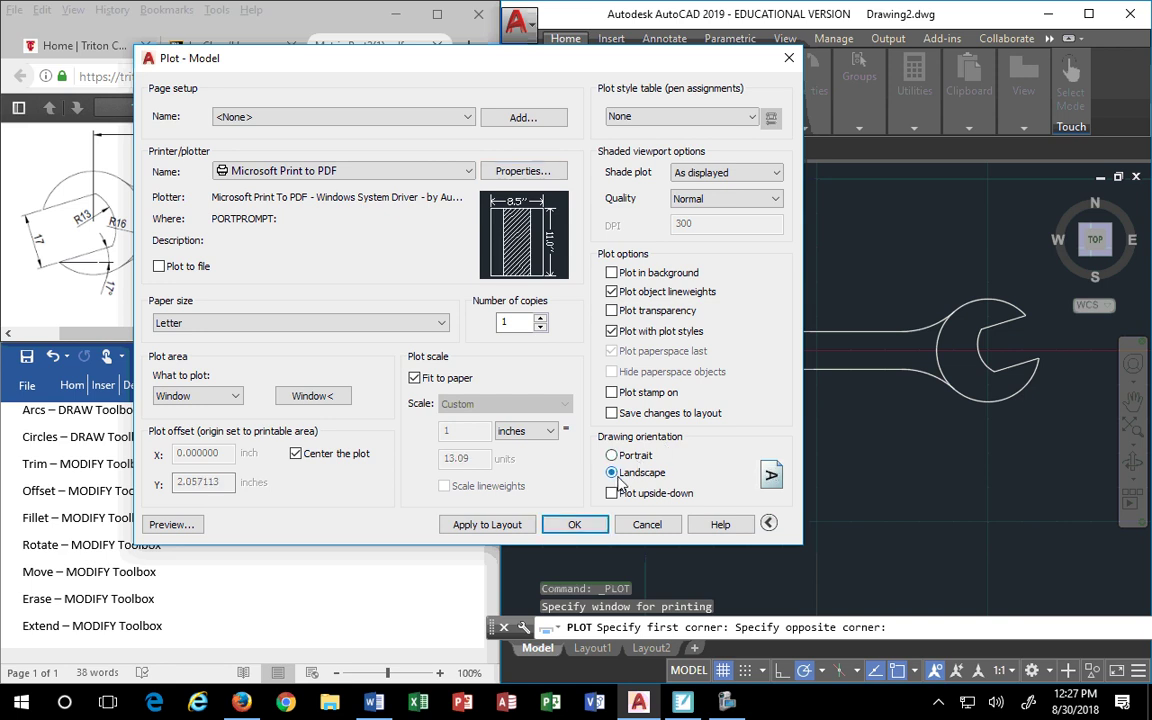
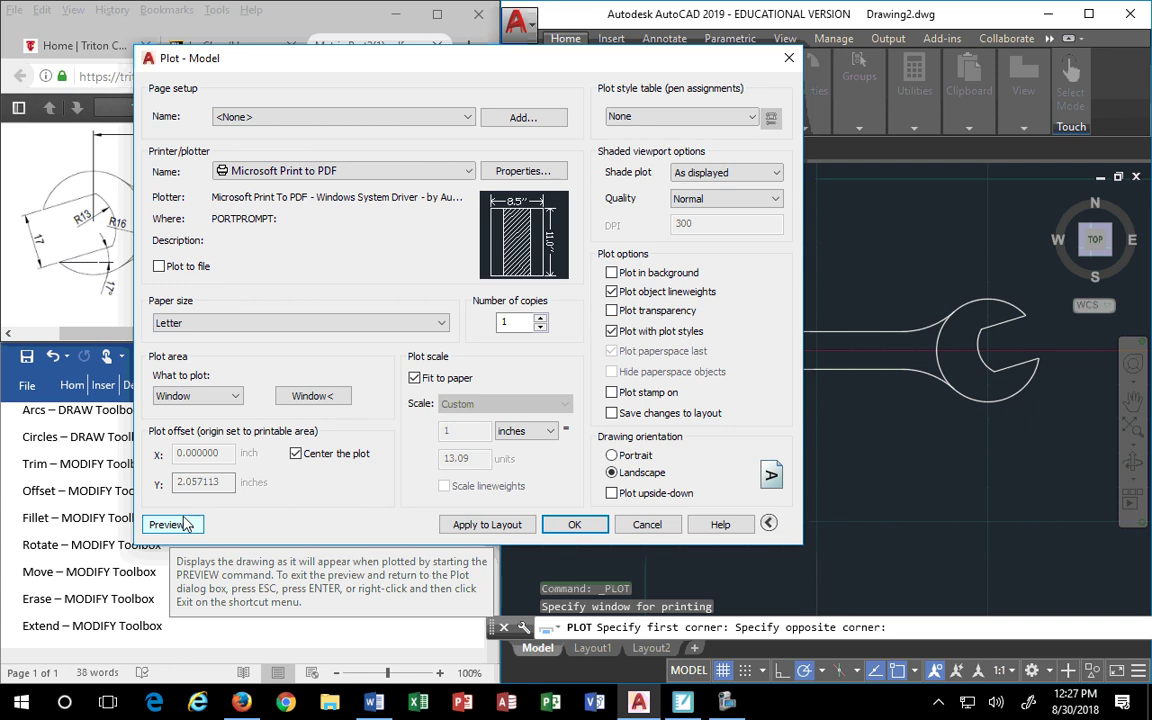
Change What to plot to Window, pick a first plot window, and preview it.
left_click(176, 525)
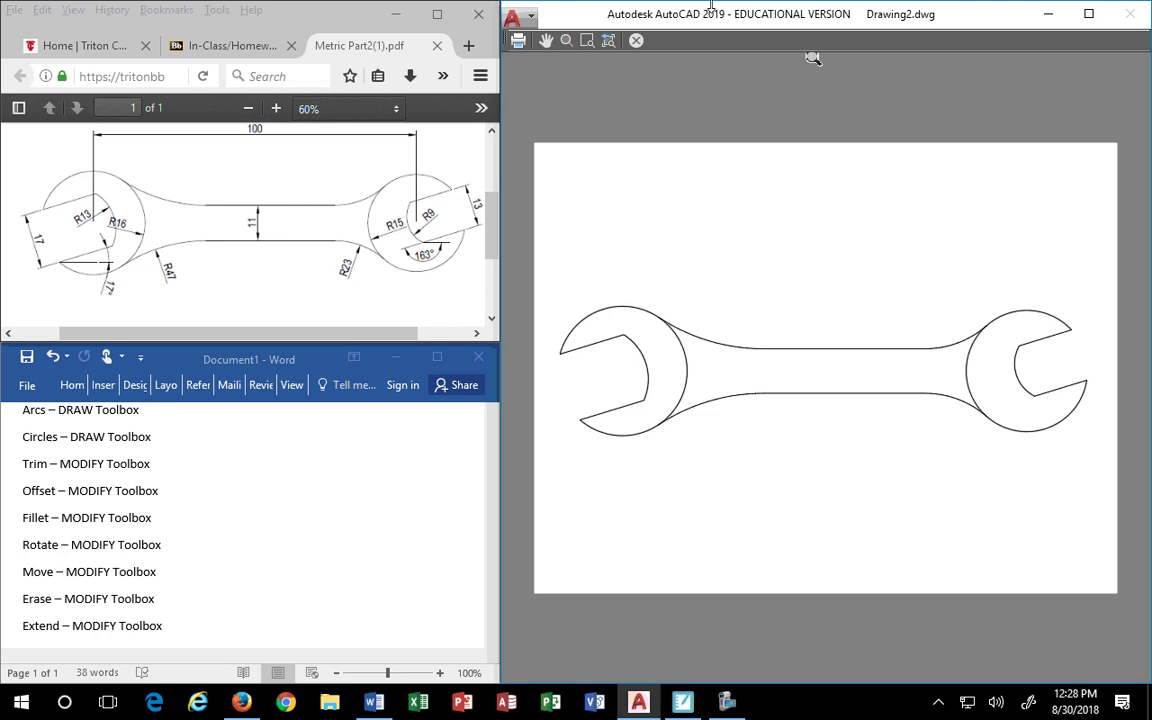
left_click(636, 40)
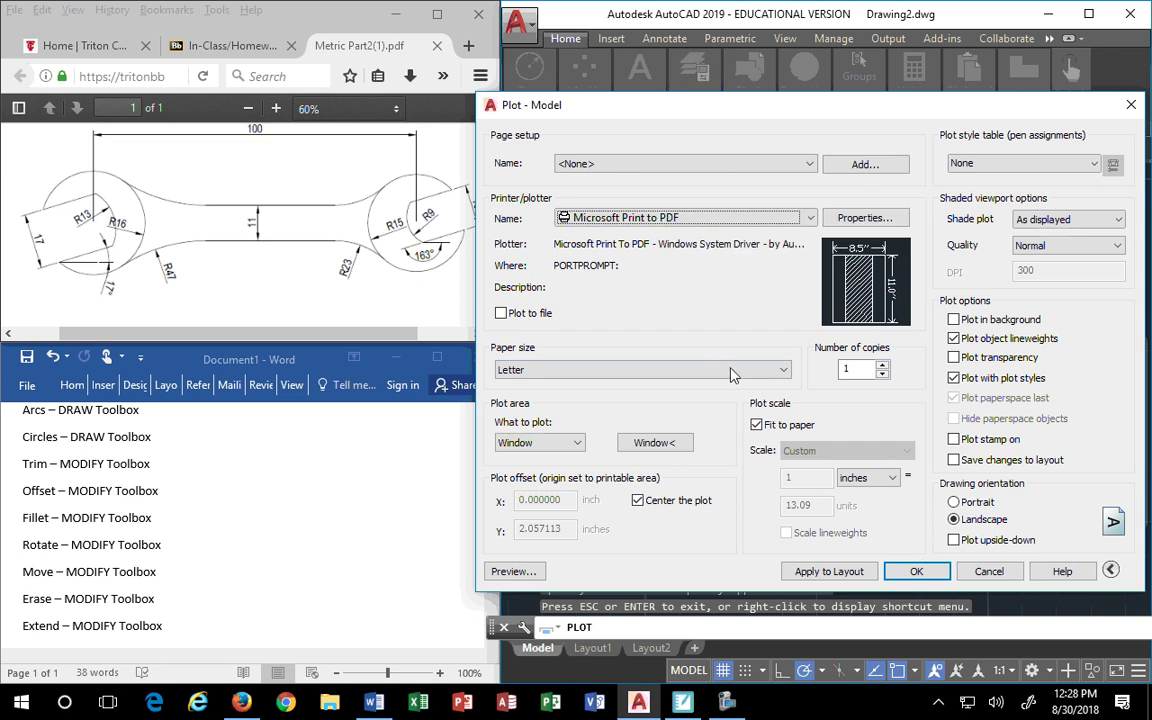
left_click(577, 443)
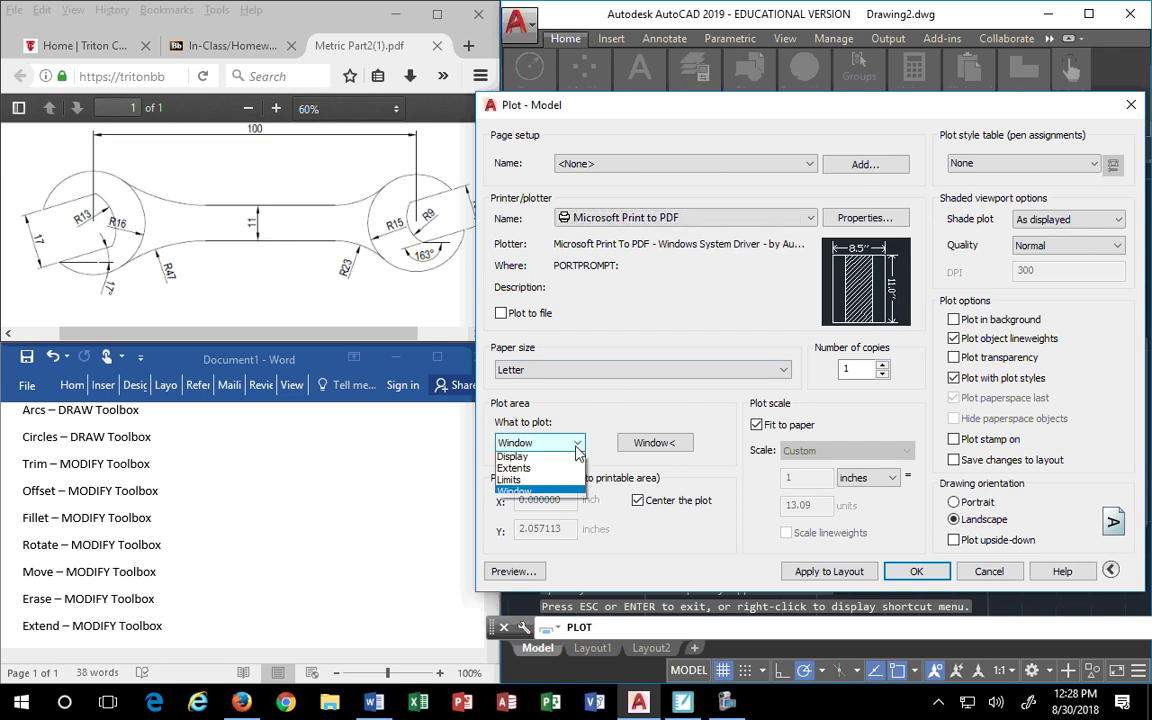
left_click(514, 495)
left_click(654, 442)
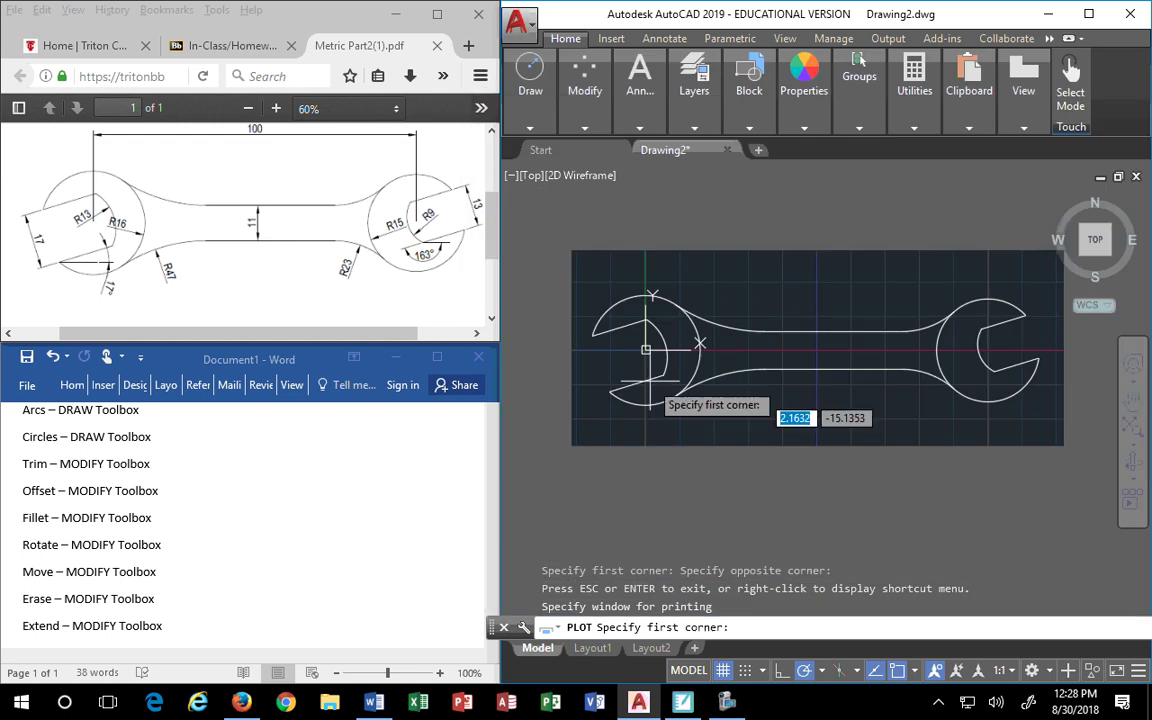
left_click(531, 281)
left_click(760, 490)
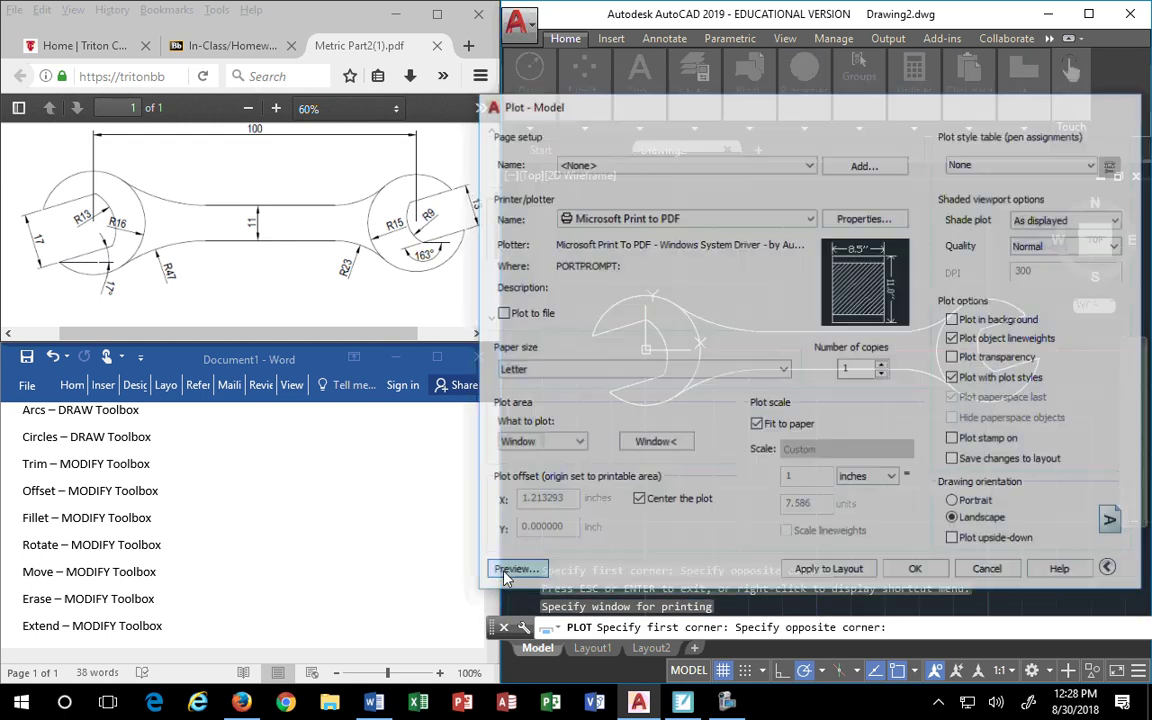
left_click(510, 572)
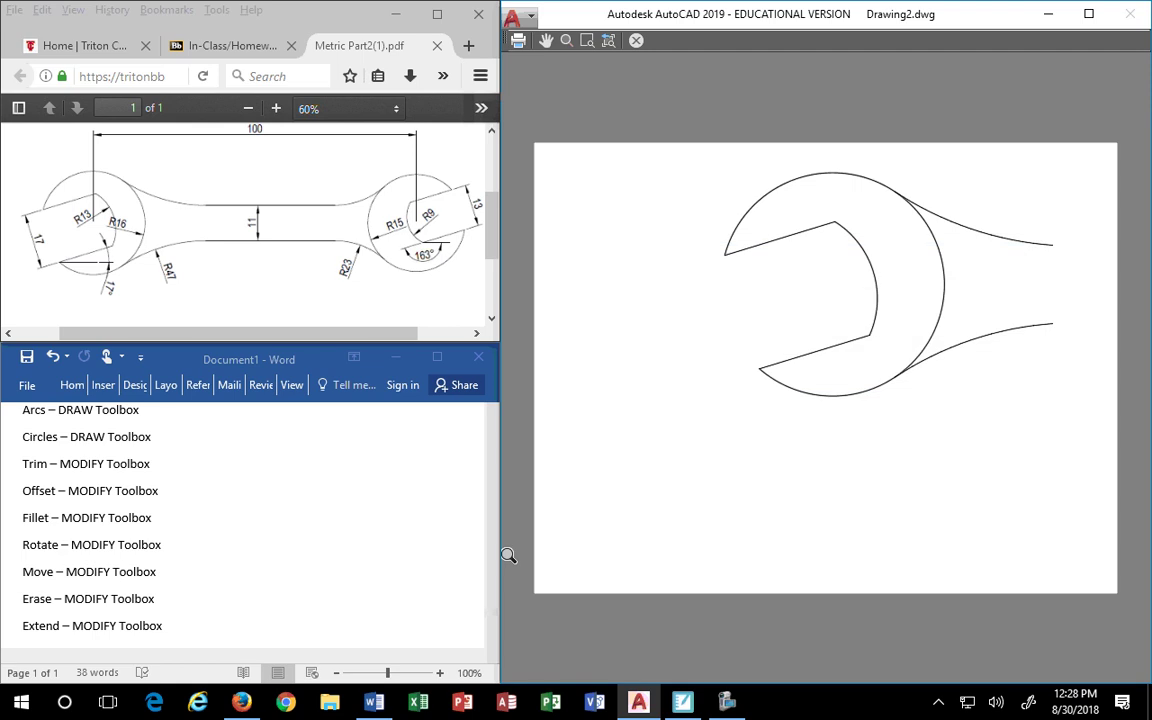
left_click(636, 40)
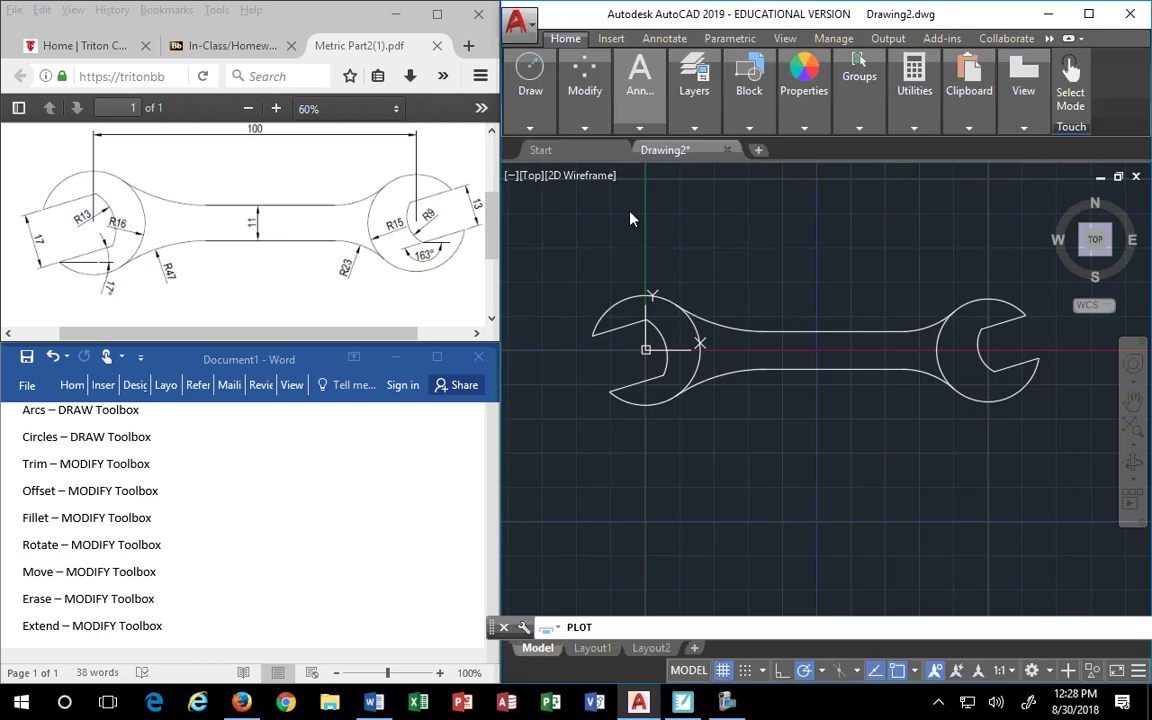
Re-pick the plot window from above-left to below-right of the wrench and preview it whole.
left_click(651, 400)
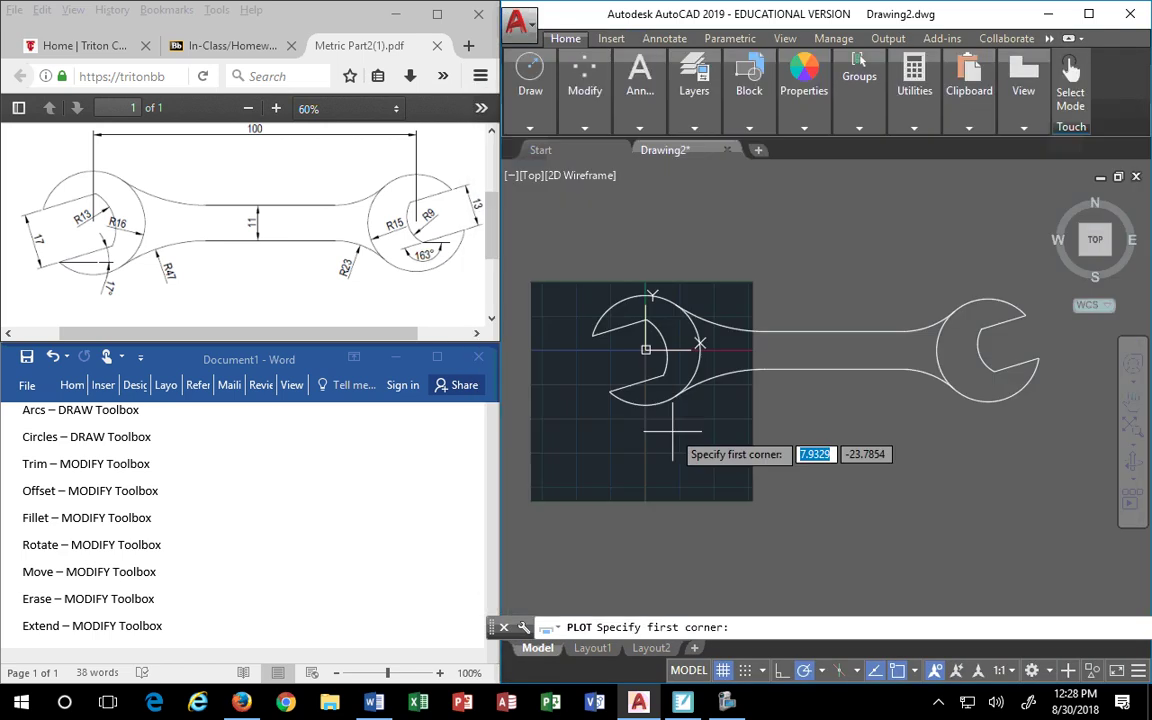
left_click(565, 262)
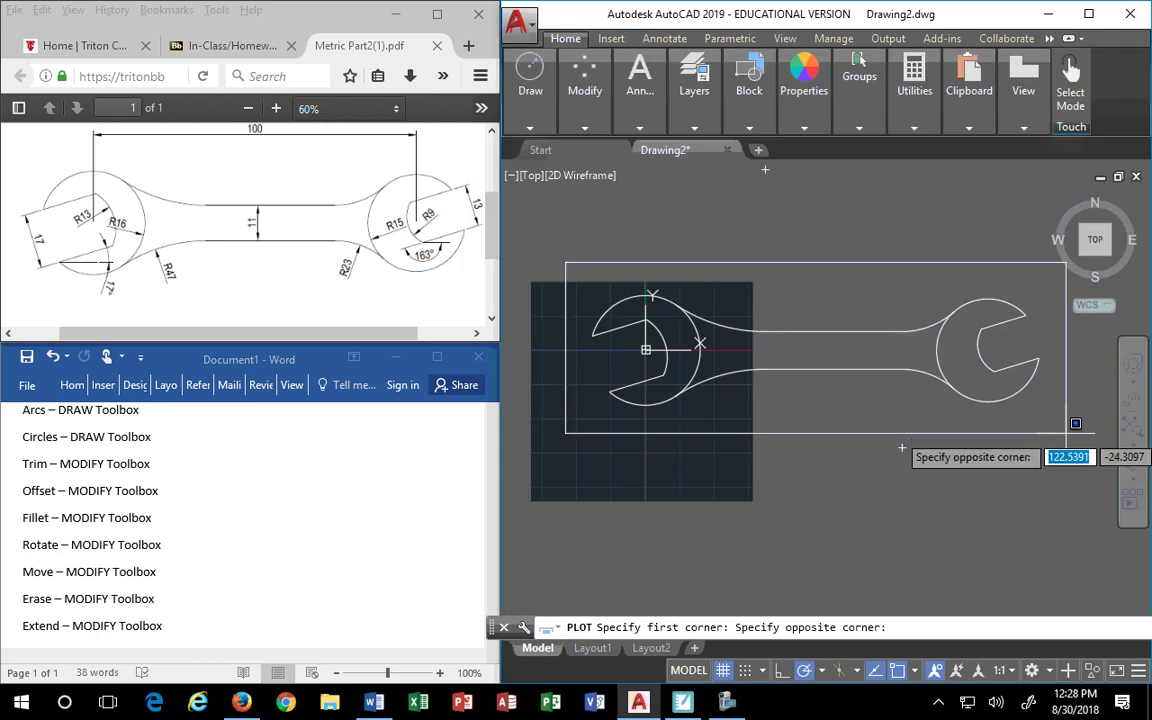
left_click(1066, 433)
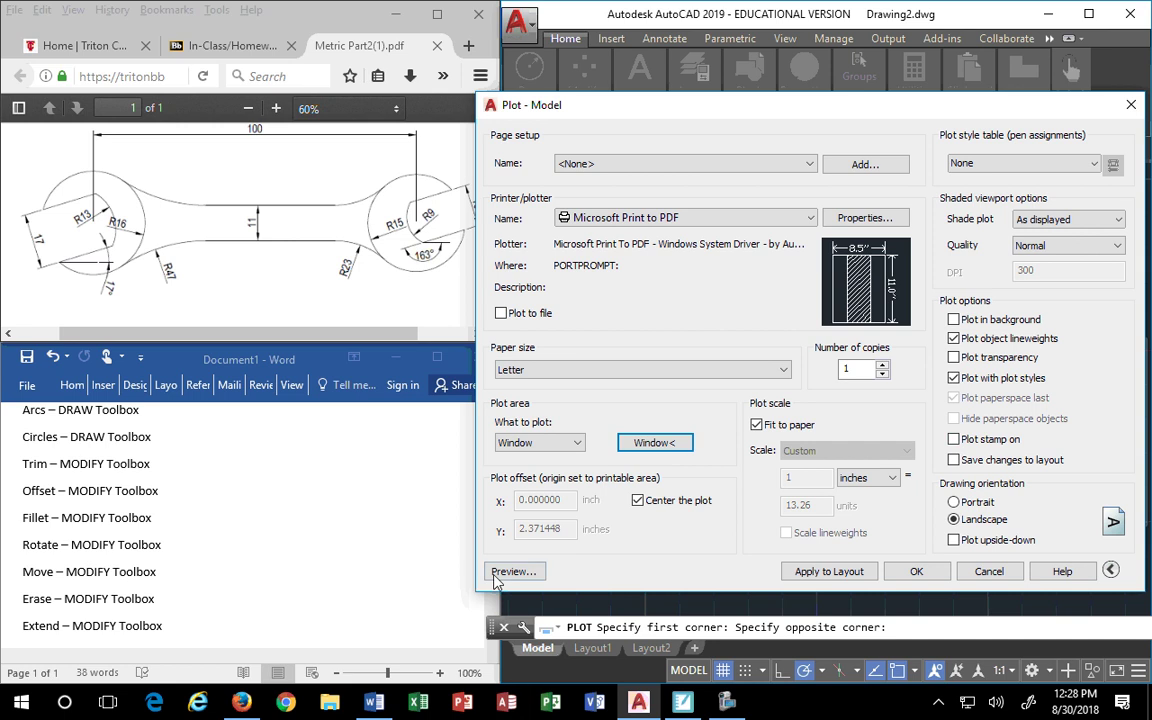
left_click(512, 638)
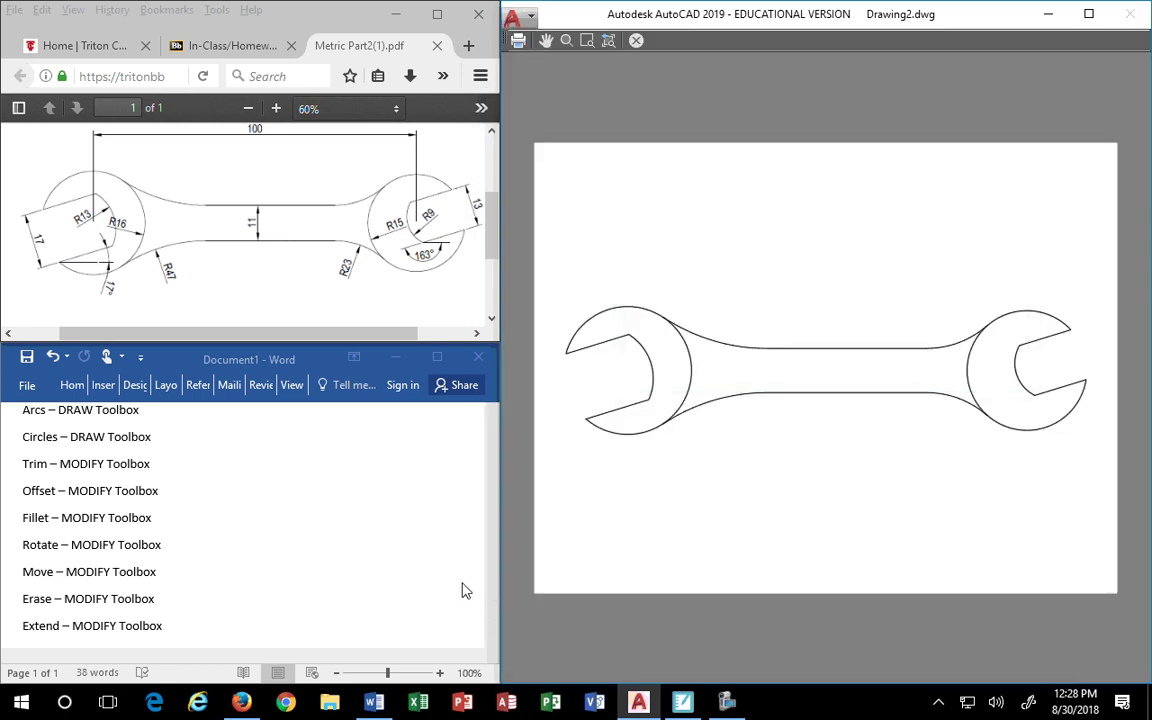
key("Escape")
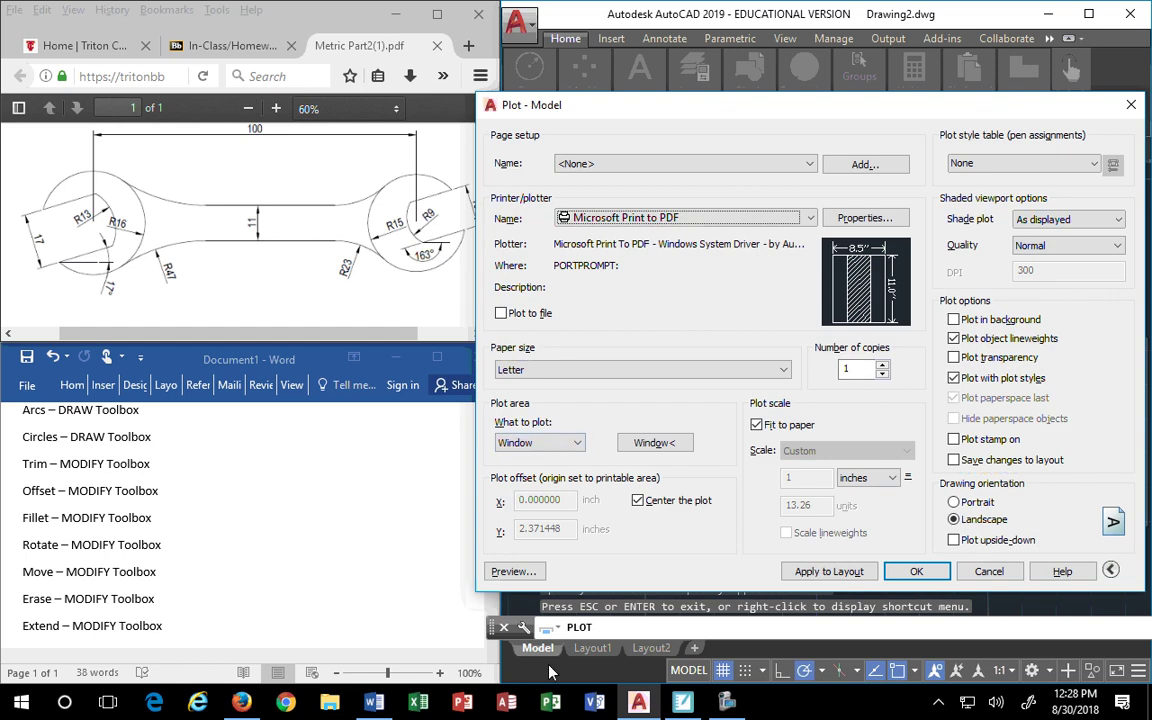
Confirm the plot and save the PDF as 'WRENCH_A' followed by the student's name.
left_click(917, 576)
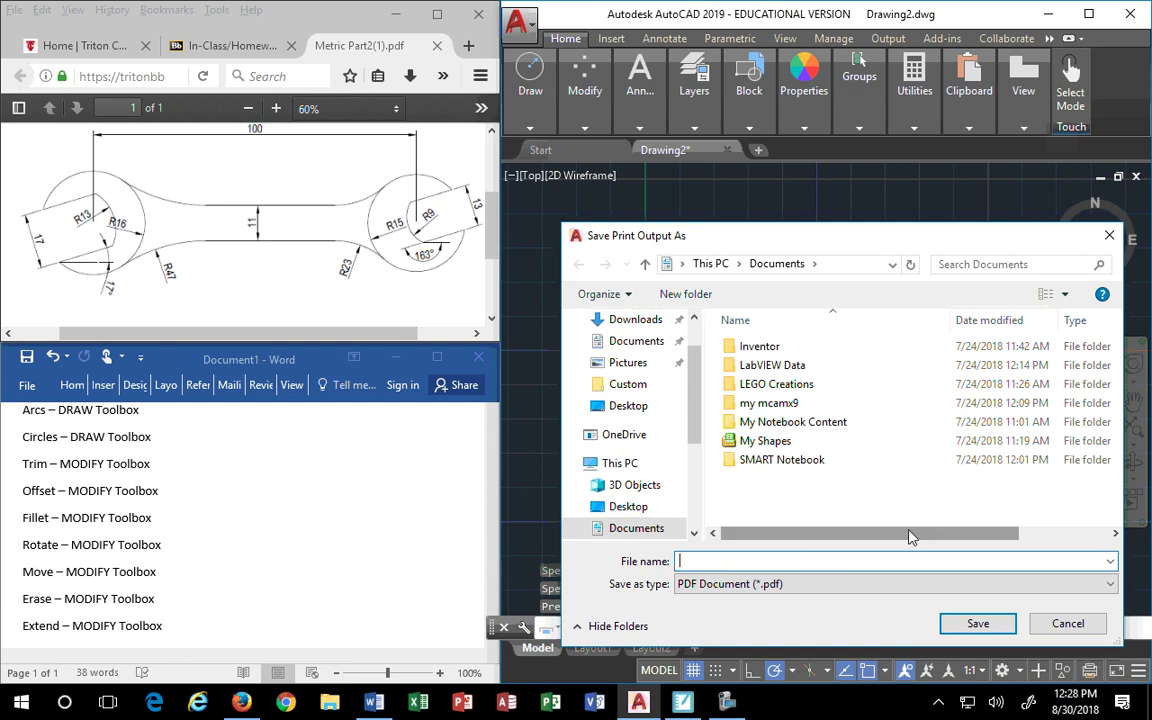
type("WRENCH")
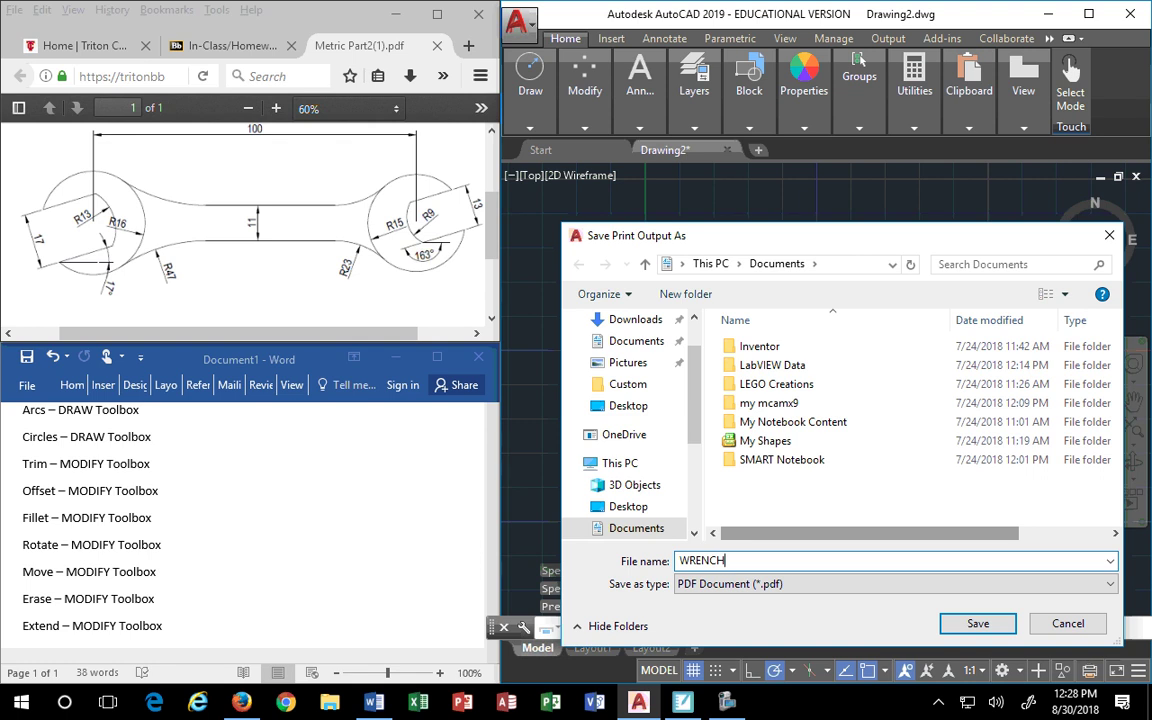
type("_")
type("a")
key("BackSpace")
type("A_Sharris")
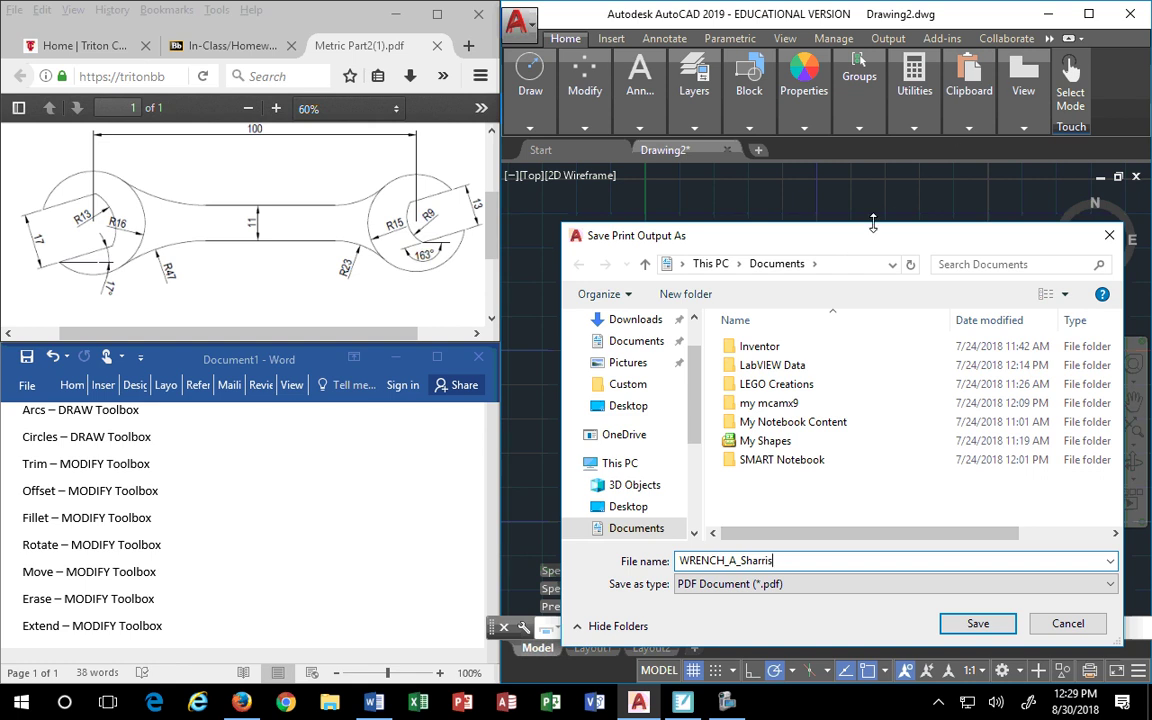
left_click_drag(876, 236, 826, 51)
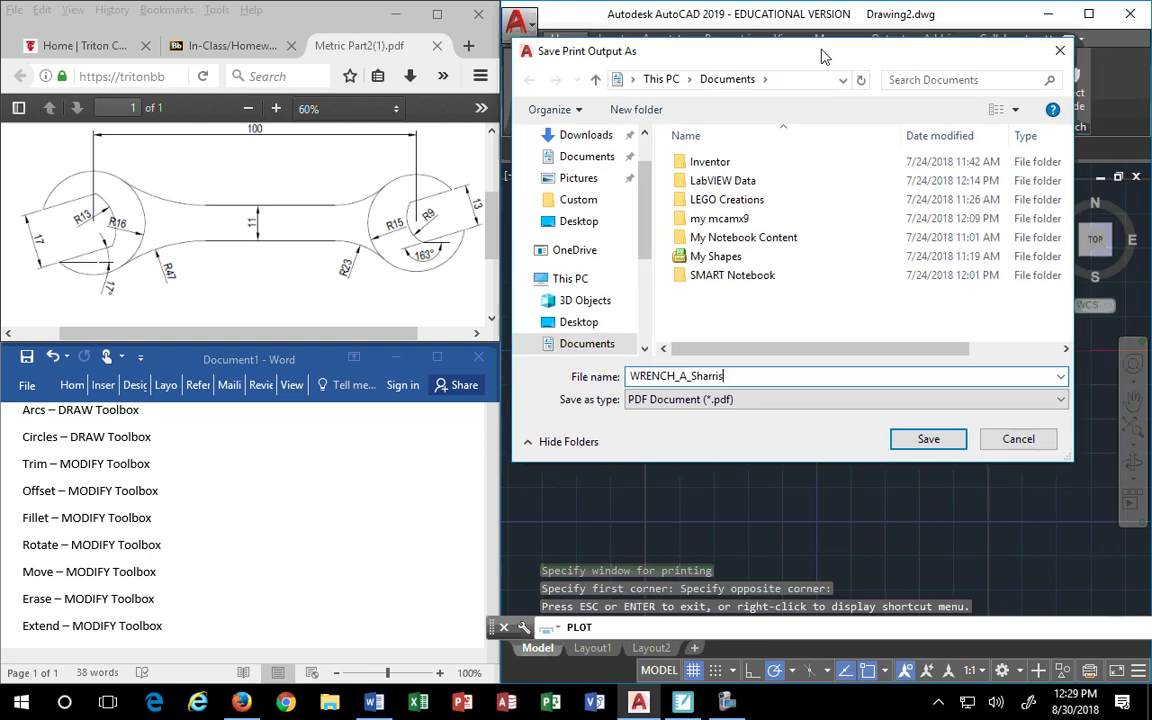
left_click(929, 447)
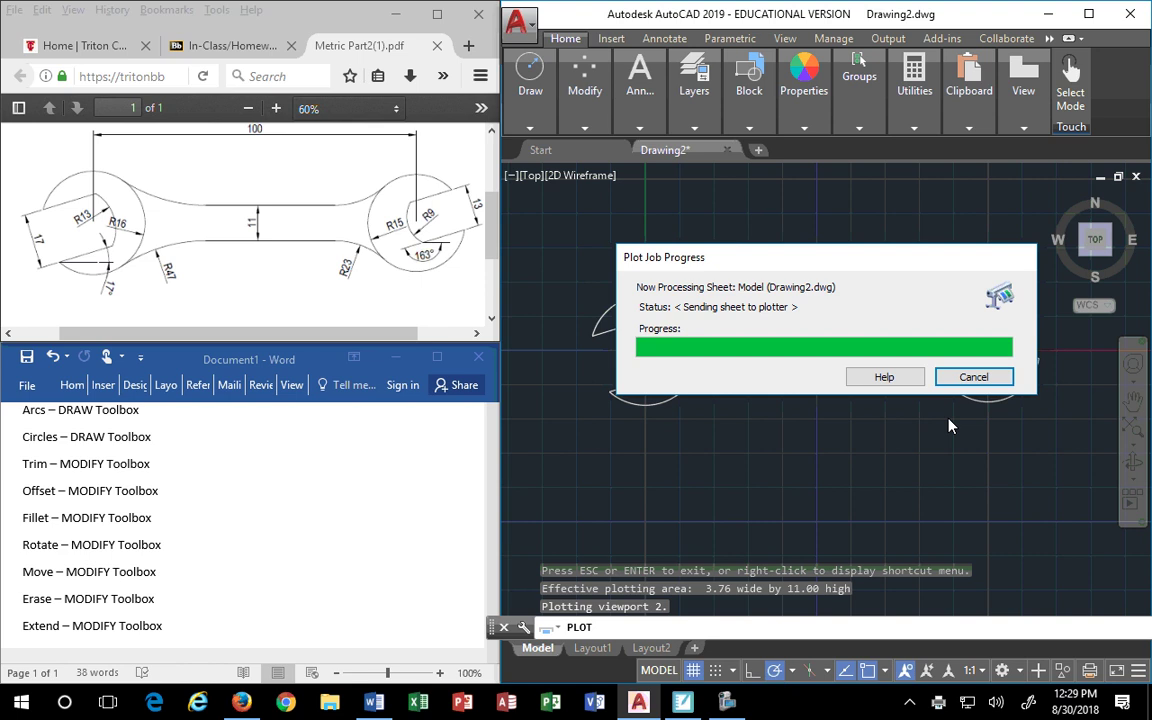